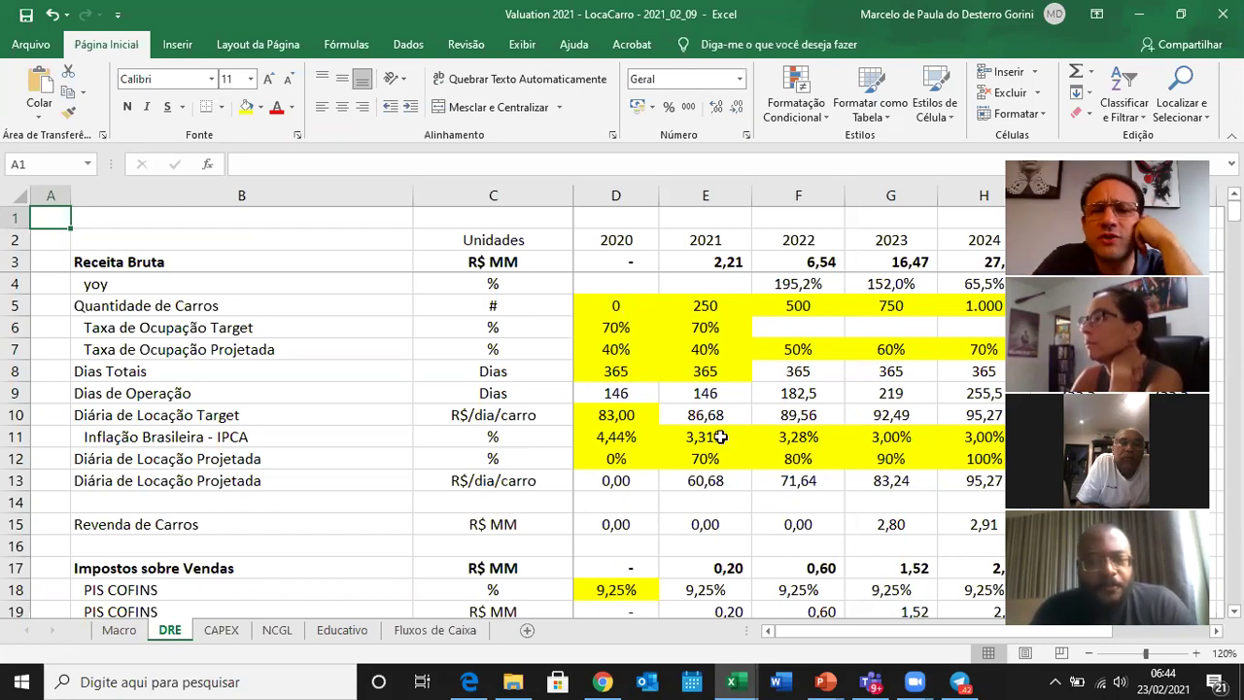
# Examine the Quantidade de Carros row on the DRE sheet across the projection years starting from 2020.
pyautogui.press('Right')
pyautogui.press('Right')
pyautogui.press('Right')
pyautogui.press('Down')
pyautogui.press('Down')
pyautogui.press('Down')
pyautogui.press('Down')
pyautogui.press('Right')
pyautogui.press('Right')
pyautogui.press('Right')
pyautogui.press('Right')
pyautogui.press('Right')
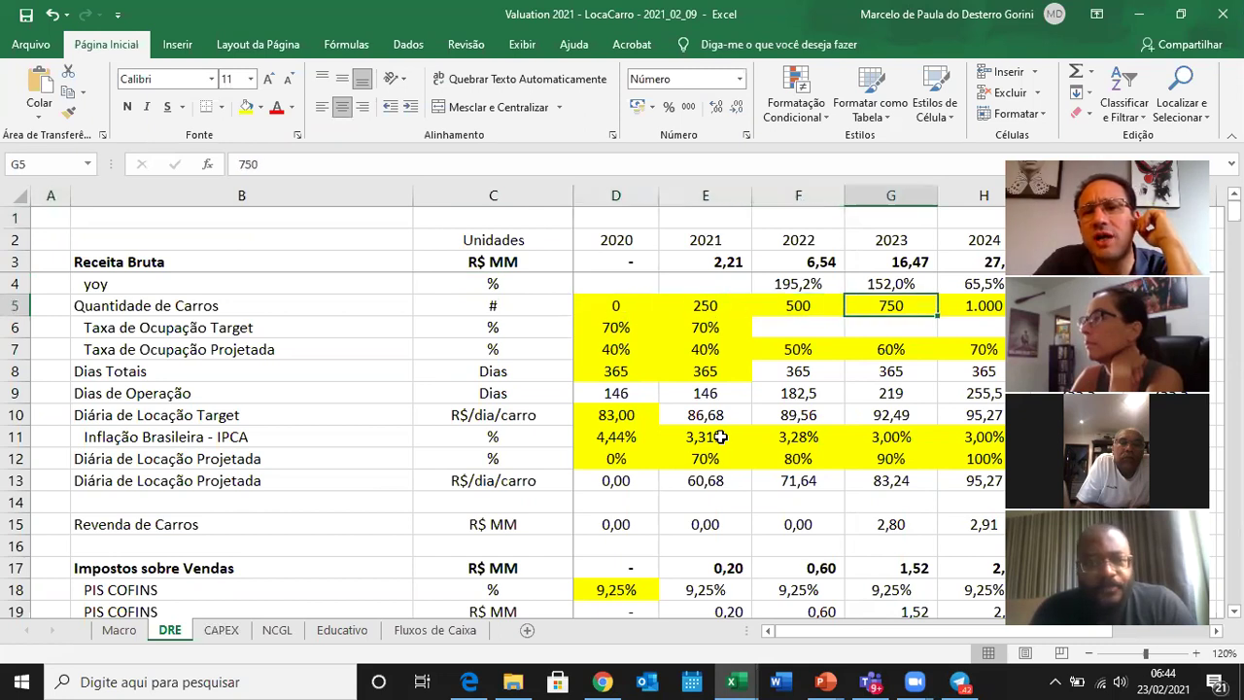
pyautogui.press('Right')
pyautogui.press('Right')
pyautogui.press('Right')
pyautogui.press('Right')
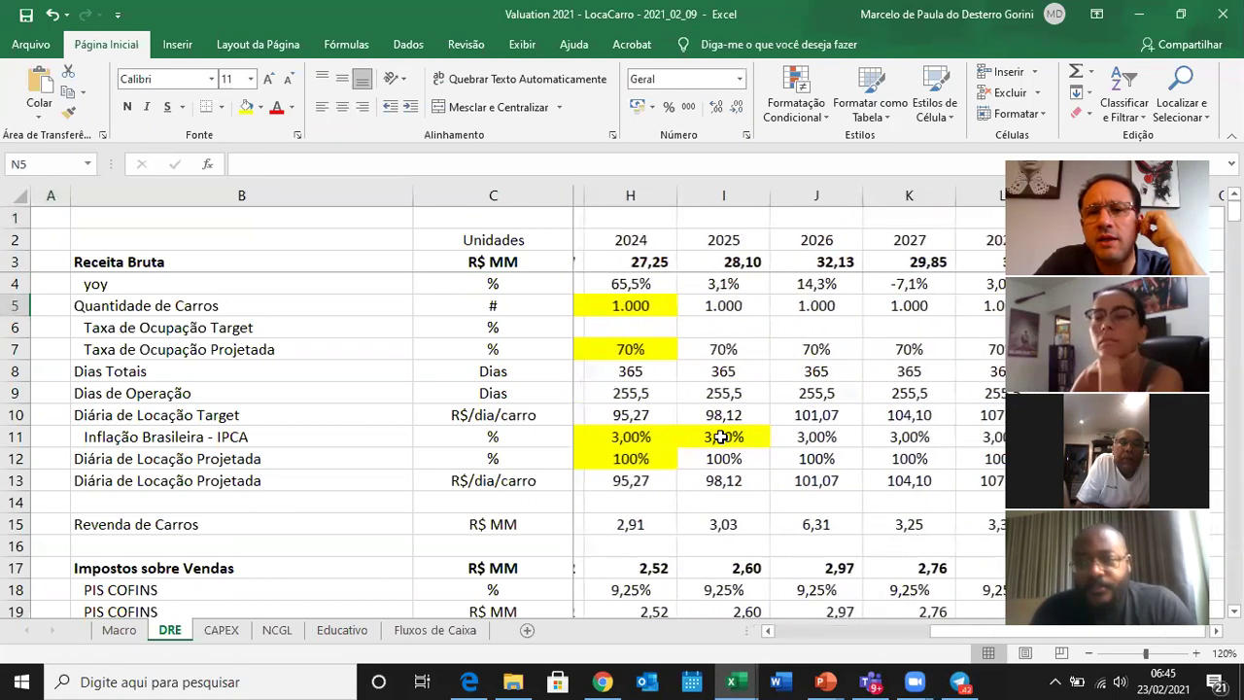
pyautogui.press('Left')
pyautogui.press('Left')
pyautogui.press('Left')
pyautogui.press('Left')
pyautogui.press('Left')
pyautogui.press('Left')
pyautogui.press('Left')
pyautogui.press('Left')
pyautogui.press('Left')
pyautogui.press('Left')
pyautogui.press('Left')
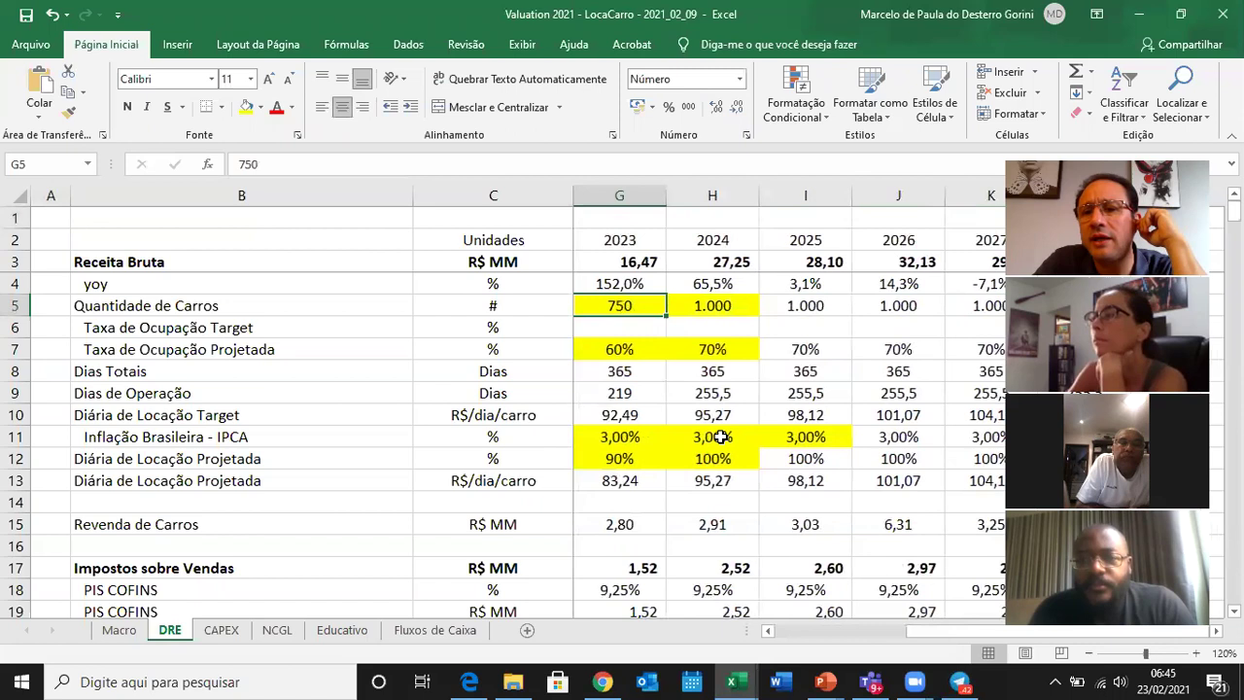
pyautogui.press('Right')
pyautogui.press('Right')
# Compare the Taxa de Ocupação Target and Taxa de Ocupação Projetada rows for 2020 to 2024.
pyautogui.press('Down')
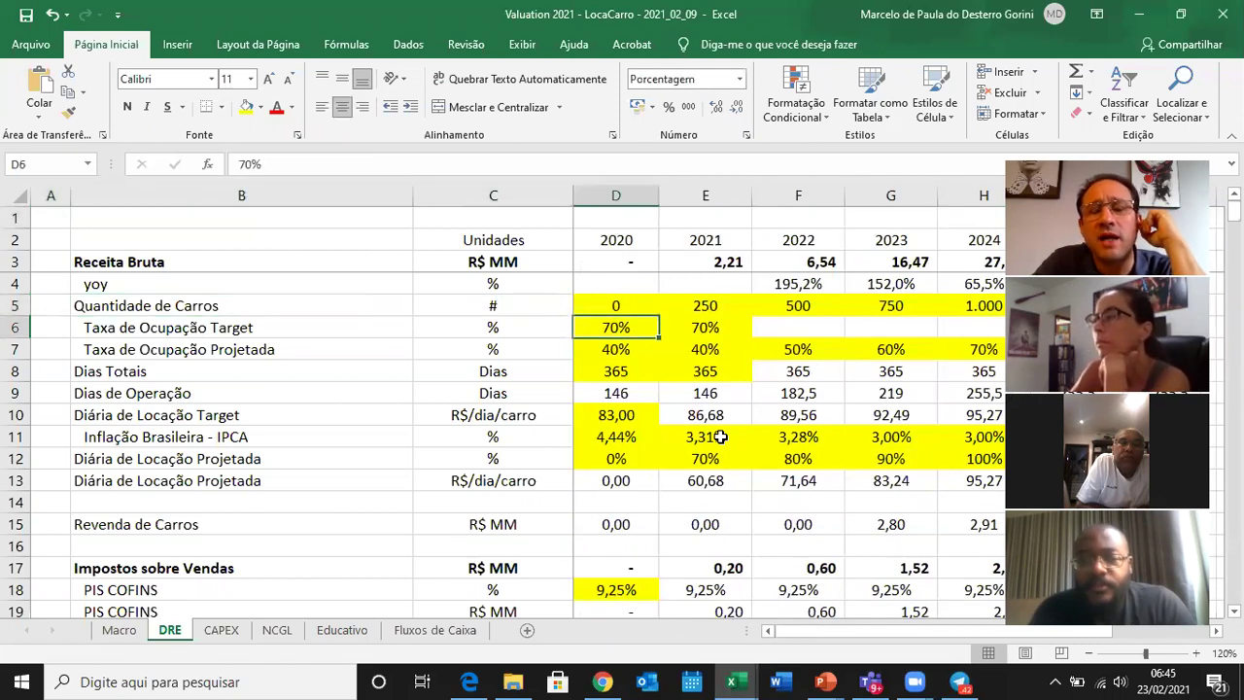
pyautogui.hotkey('shift', 'Right')
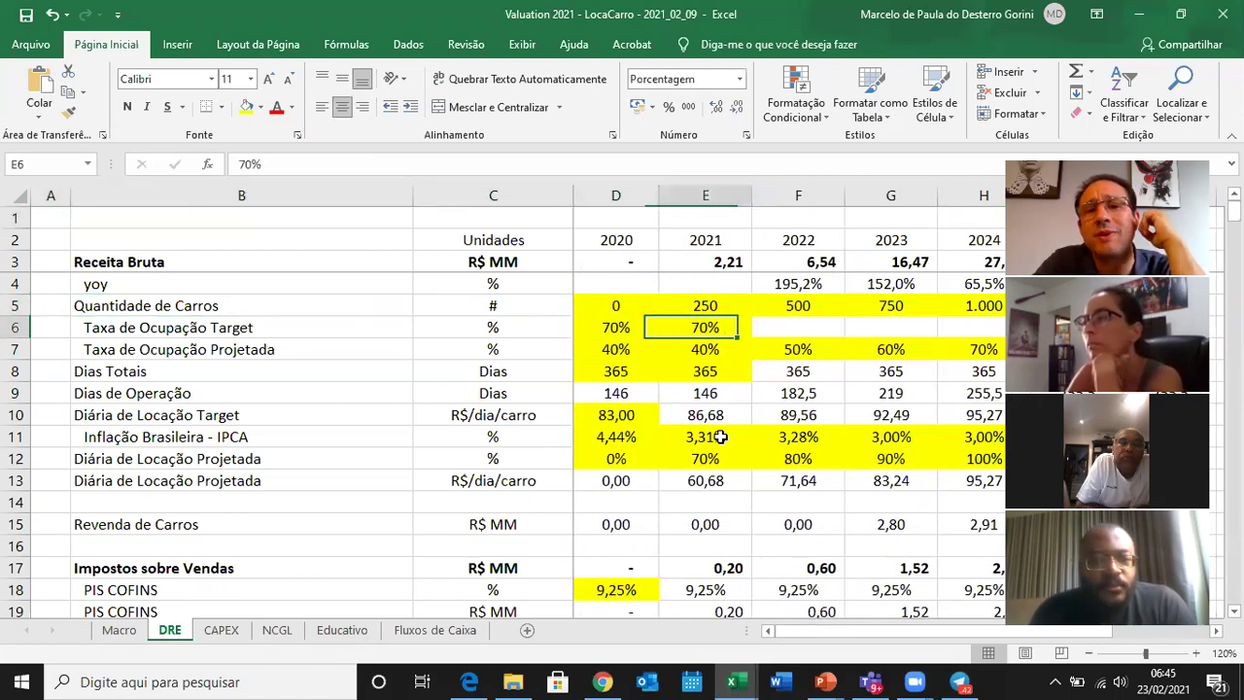
pyautogui.hotkey('shift', 'Left')
pyautogui.press('Right')
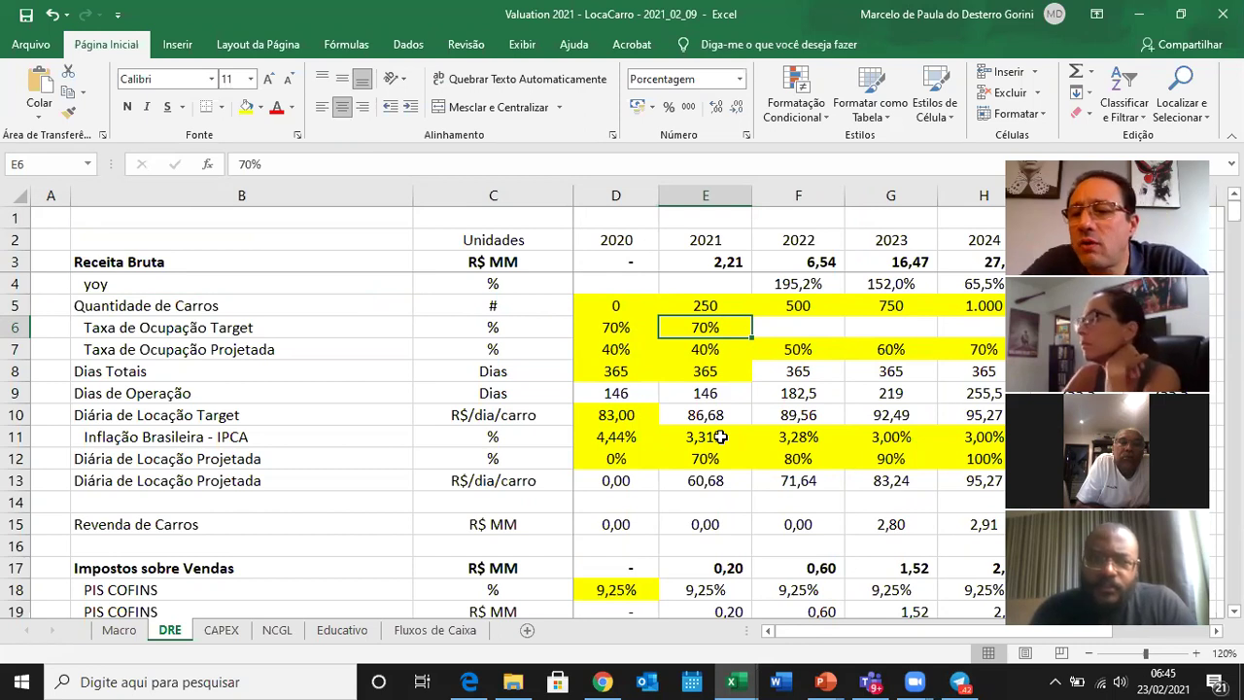
pyautogui.press('Down')
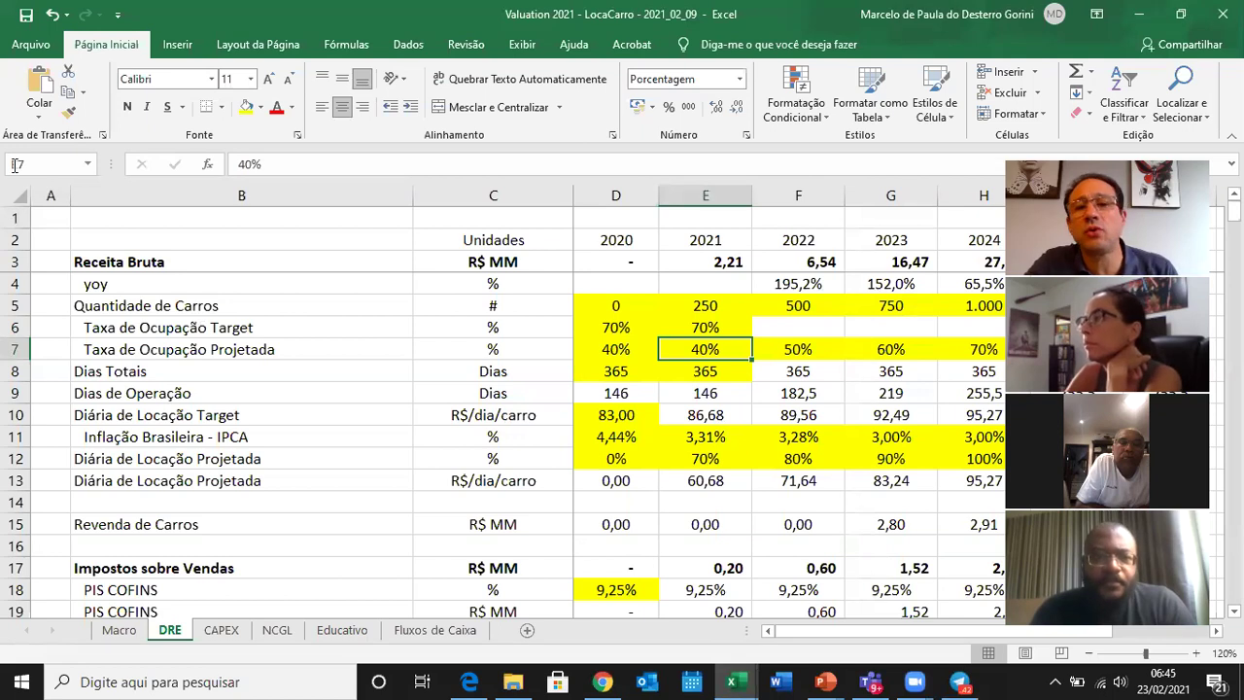
pyautogui.press('Left')
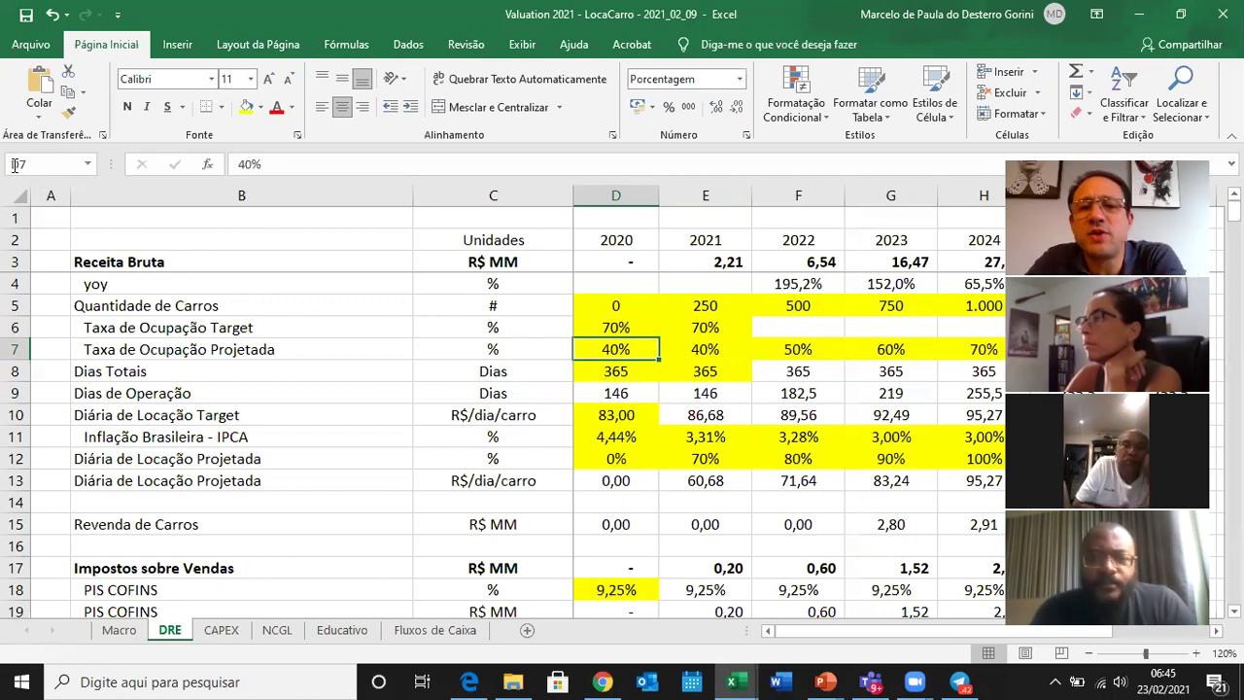
pyautogui.press('Right')
pyautogui.press('Right')
pyautogui.press('Right')
pyautogui.press('Right')
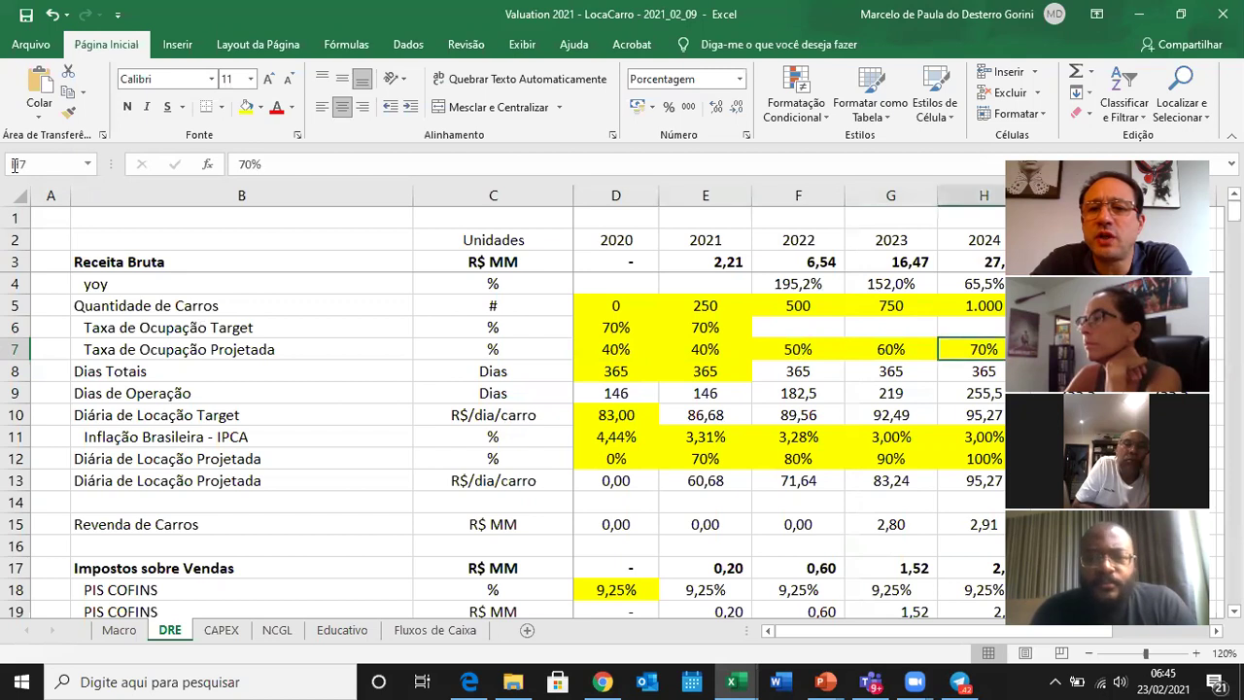
pyautogui.press('Up')
pyautogui.press('Up')
pyautogui.press('Down')
pyautogui.press('Down')
pyautogui.press('Left')
pyautogui.press('Left')
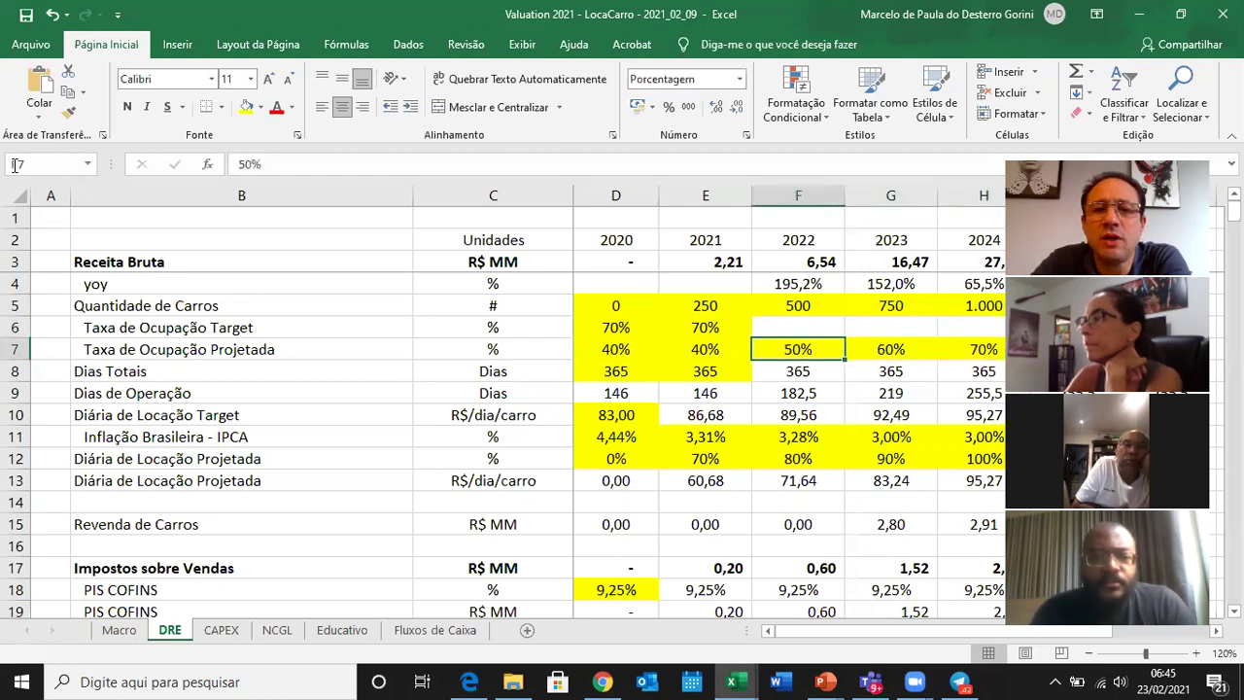
pyautogui.press('Left')
pyautogui.press('Left')
# Examine the Diária de Locação Target row from its 2020 base value into the following years.
pyautogui.press('Down')
pyautogui.press('Down')
pyautogui.press('Down')
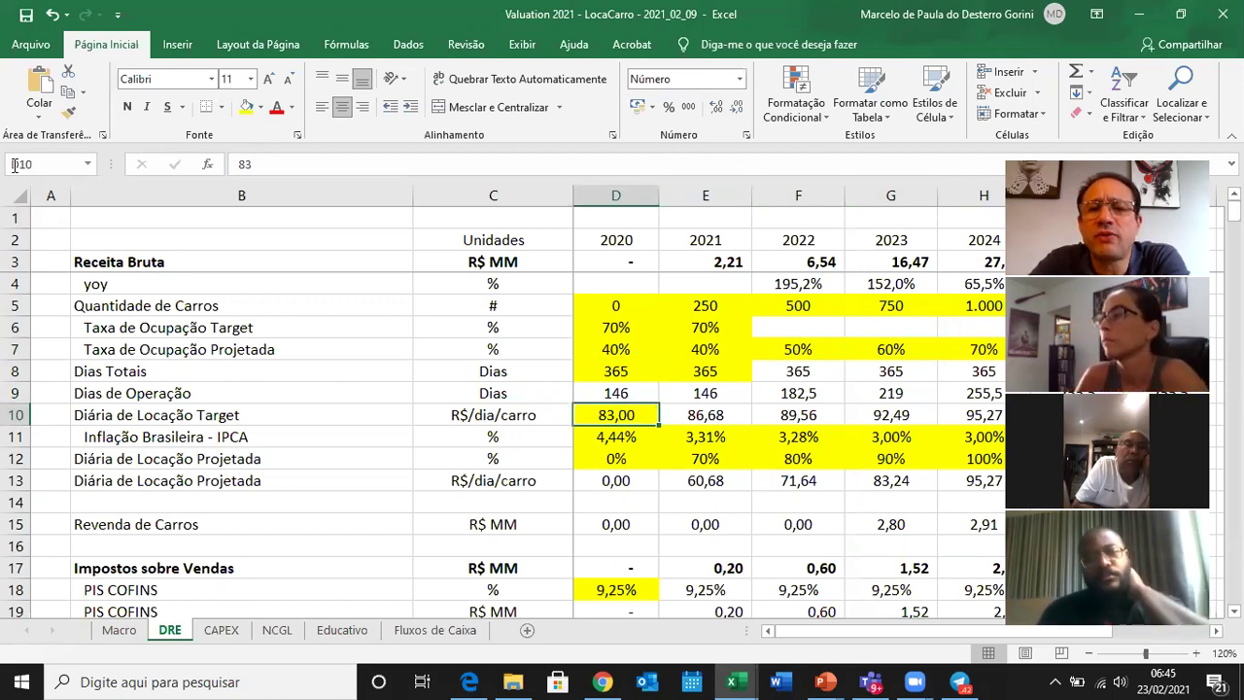
pyautogui.press('Right')
pyautogui.press('Right')
pyautogui.press('Right')
pyautogui.press('Left')
pyautogui.press('Left')
pyautogui.press('Left')
pyautogui.press('Left')
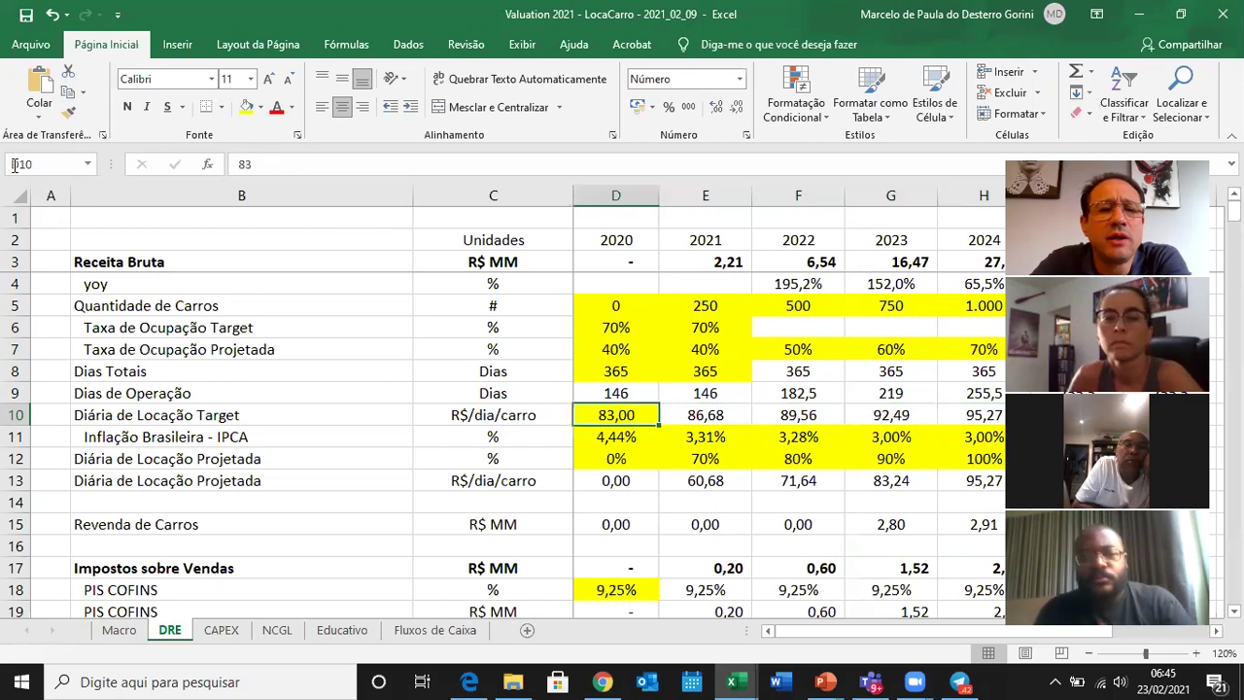
# Review the Inflação Brasileira - IPCA row under the rental rate across the projection years.
pyautogui.press('Right')
pyautogui.press('Down')
pyautogui.press('Left')
pyautogui.press('Left')
pyautogui.press('Right')
pyautogui.press('Right')
pyautogui.press('Right')
pyautogui.press('Right')
pyautogui.press('Right')
pyautogui.press('Right')
pyautogui.press('Left')
pyautogui.press('Left')
pyautogui.press('Left')
pyautogui.press('Left')
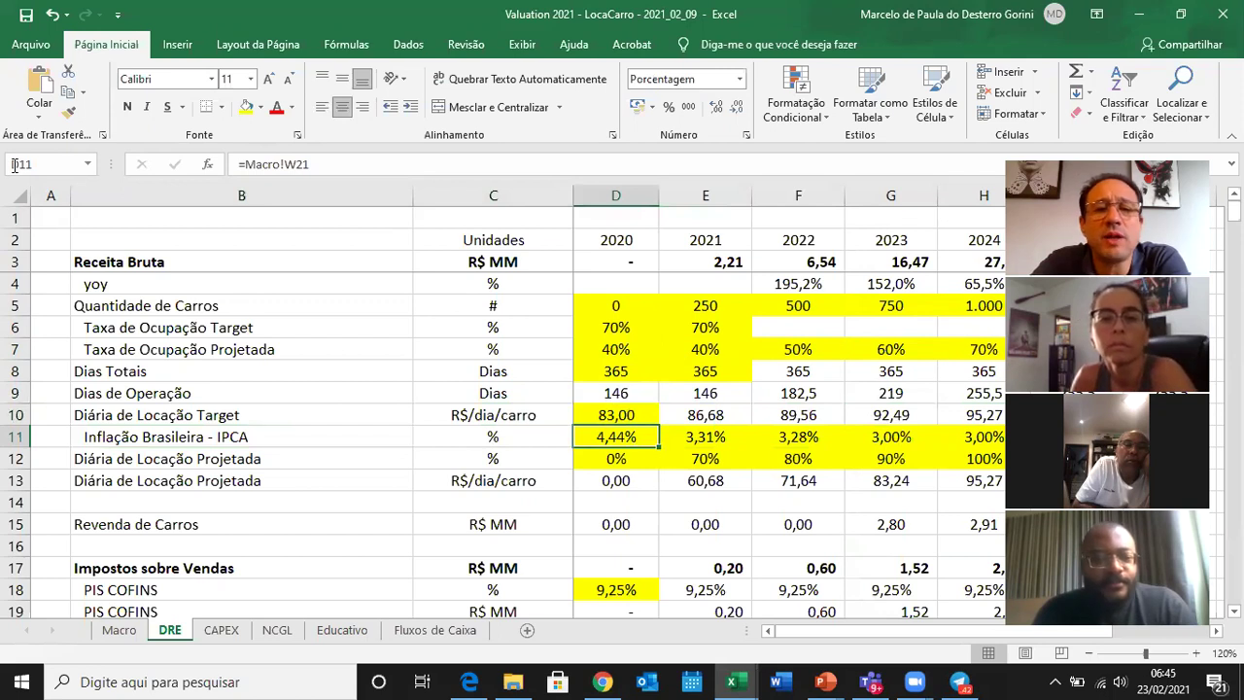
# Review the Diária de Locação Projetada percentages in row 12 from 2020 to 2024.
pyautogui.press('Down')
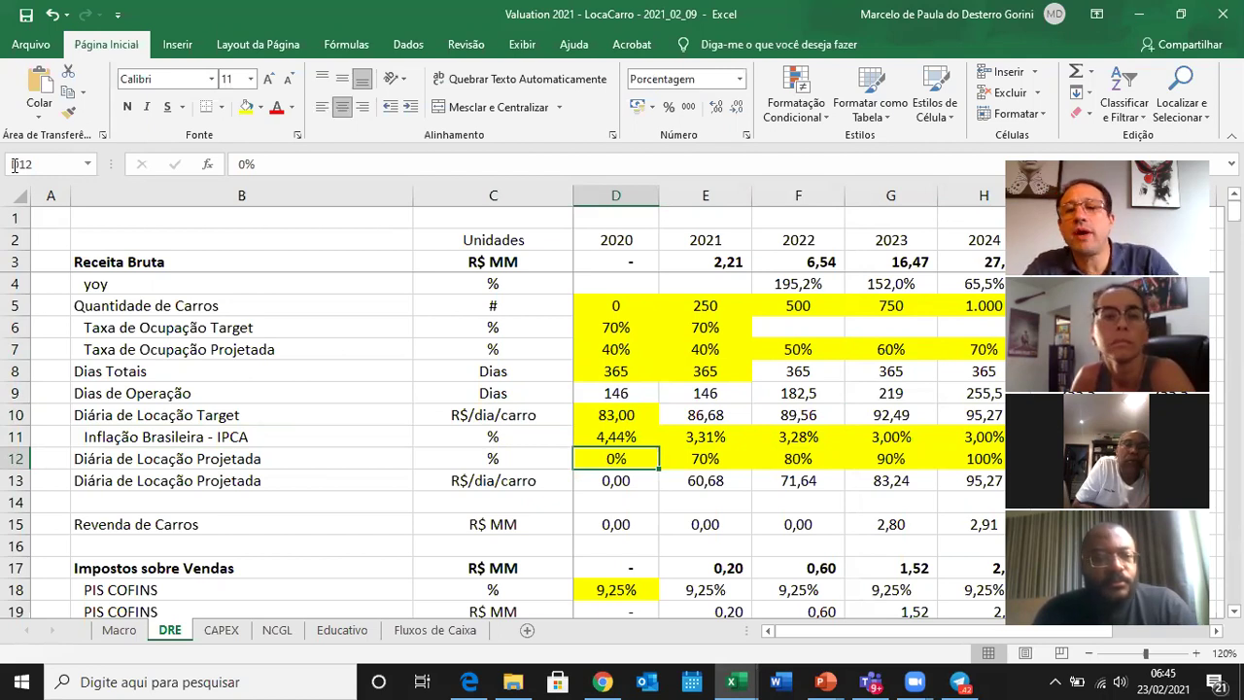
pyautogui.press('Right')
pyautogui.press('Right')
pyautogui.press('Right')
pyautogui.press('Right')
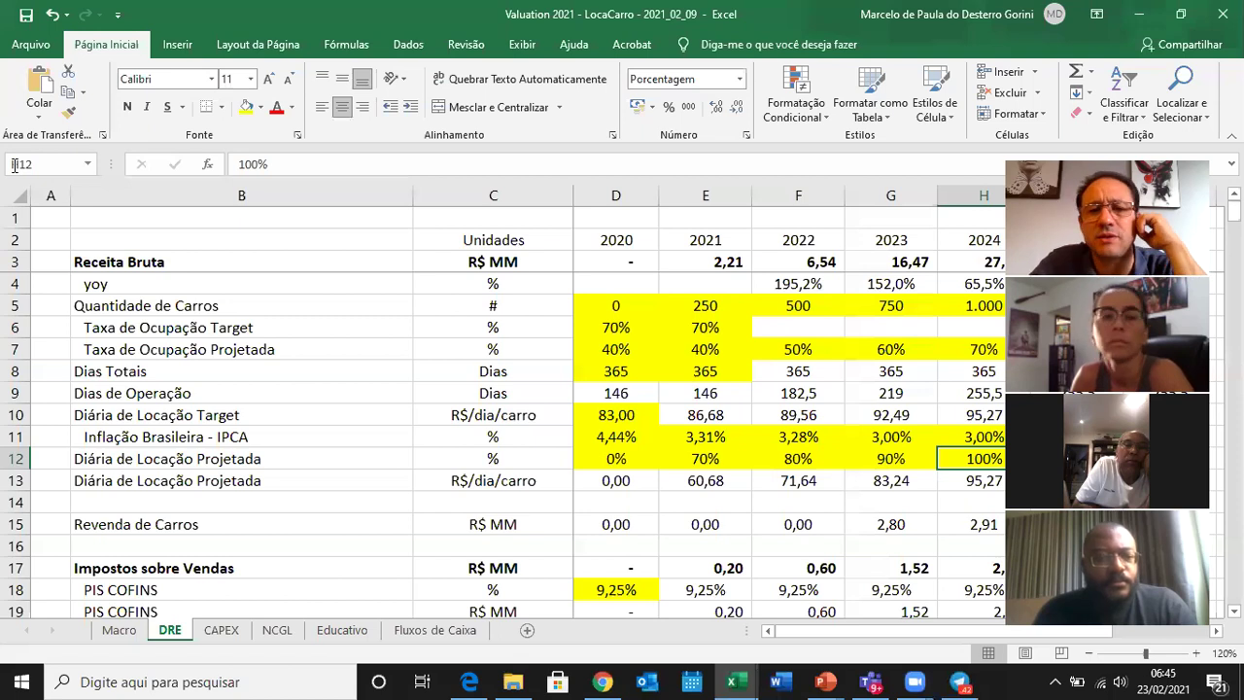
pyautogui.press('Left')
pyautogui.press('Left')
pyautogui.press('Left')
pyautogui.press('Left')
# Look through the Revenda de Carros and Impostos sobre Vendas rows down to Receita Líquida.
pyautogui.press('Down')
pyautogui.press('Down')
pyautogui.press('Down')
pyautogui.press('Down')
pyautogui.press('Down')
pyautogui.press('Down')
pyautogui.press('Down')
pyautogui.press('Down')
pyautogui.press('Down')
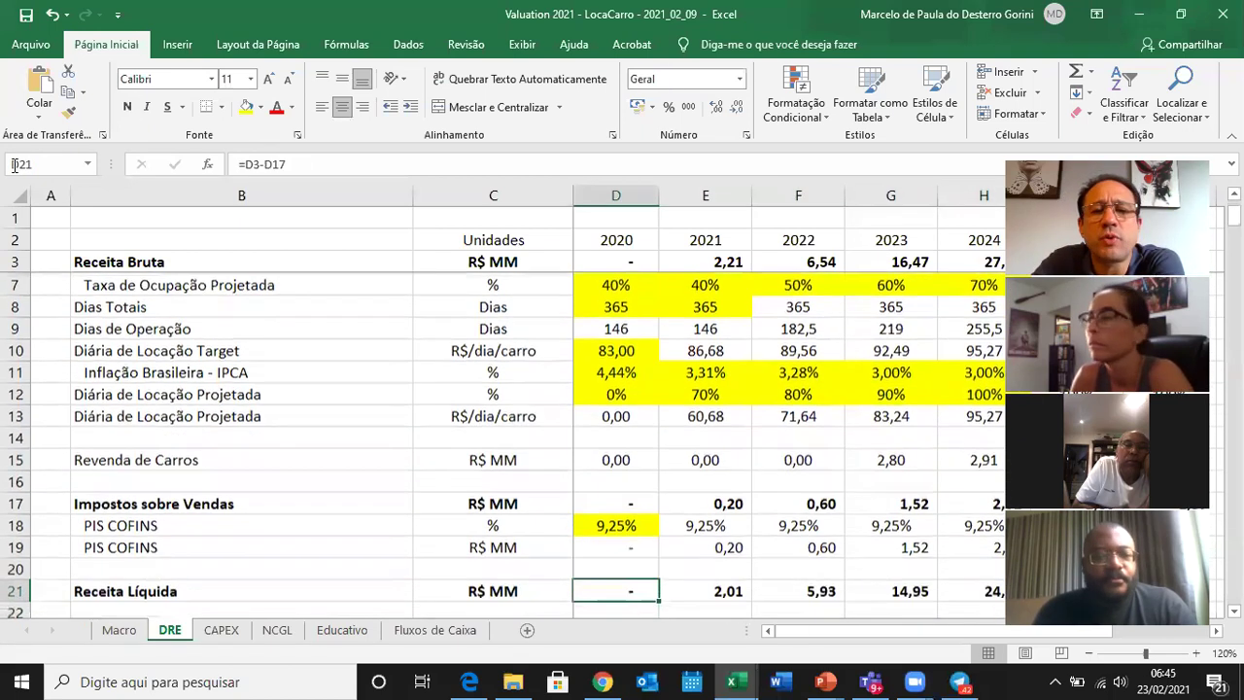
# Review the Custos Ex-Depreciação and Manutenção blocks down to the start of Custo Pessoal de Manutenção.
pyautogui.press('Down')
pyautogui.press('Down')
pyautogui.press('Down')
pyautogui.press('Down')
pyautogui.press('Down')
pyautogui.press('Down')
pyautogui.press('Down')
pyautogui.press('Down')
pyautogui.press('Down')
pyautogui.press('Down')
pyautogui.press('Down')
pyautogui.press('Down')
pyautogui.press('Down')
pyautogui.press('Down')
pyautogui.press('Down')
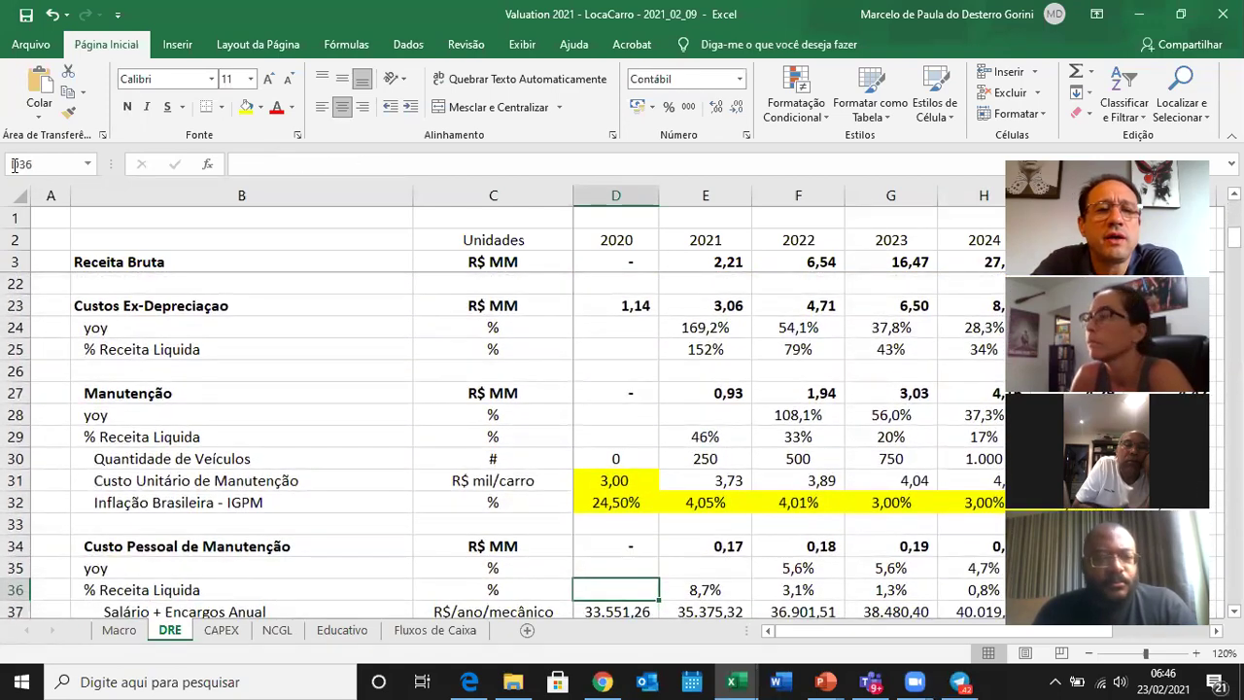
# Examine the mechanic headcount and salary rows of Custo Pessoal de Manutenção down to Encargos.
pyautogui.press('Down')
pyautogui.press('Down')
pyautogui.press('Down')
pyautogui.press('Down')
pyautogui.press('Down')
pyautogui.press('Down')
pyautogui.press('Down')
pyautogui.press('Down')
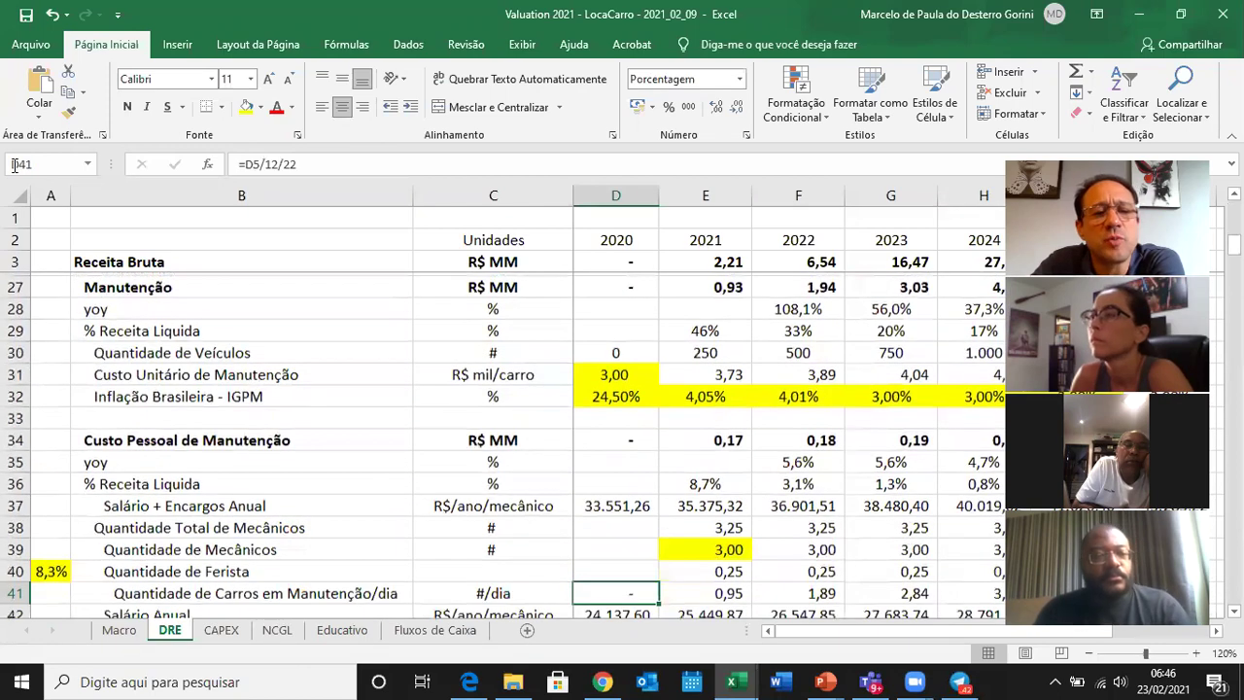
pyautogui.press('Down')
pyautogui.press('Down')
pyautogui.press('Down')
pyautogui.press('Down')
pyautogui.press('Down')
pyautogui.press('Down')
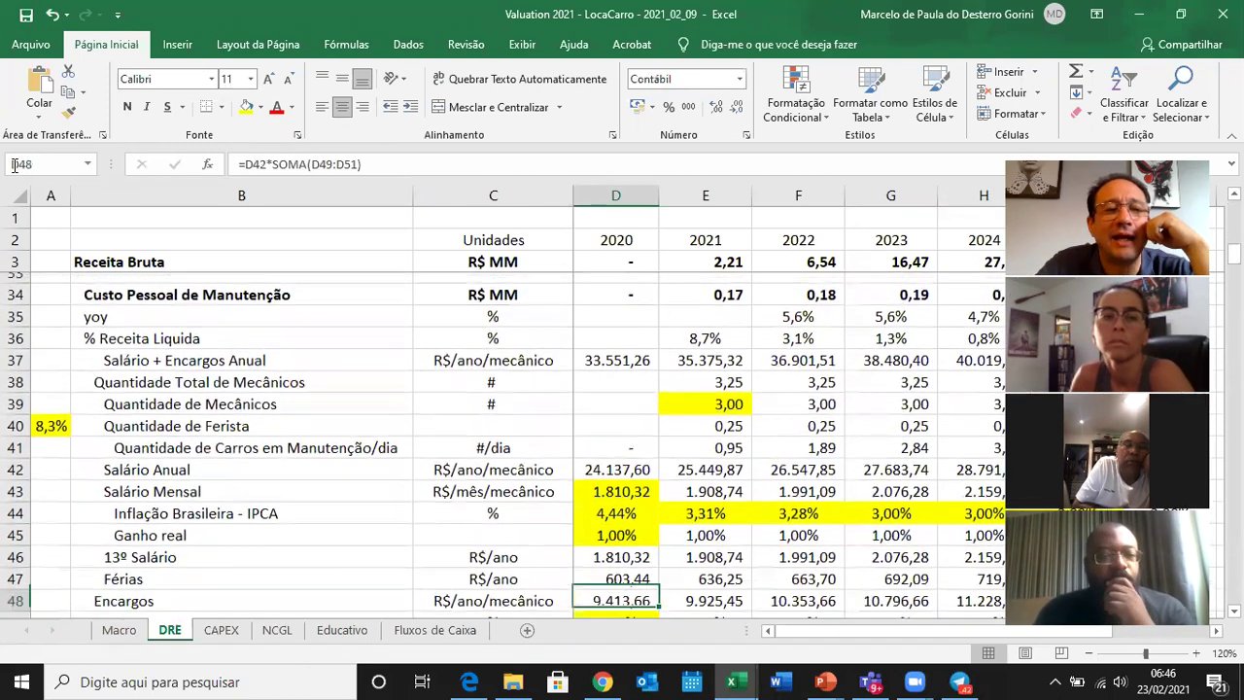
# Review the payroll charge, Seguro de Vida and Plano de Saúde rows down to the Locação de Pátio block.
pyautogui.press('Down')
pyautogui.press('Down')
pyautogui.press('Down')
pyautogui.press('Down')
pyautogui.press('Down')
pyautogui.press('Down')
pyautogui.press('Down')
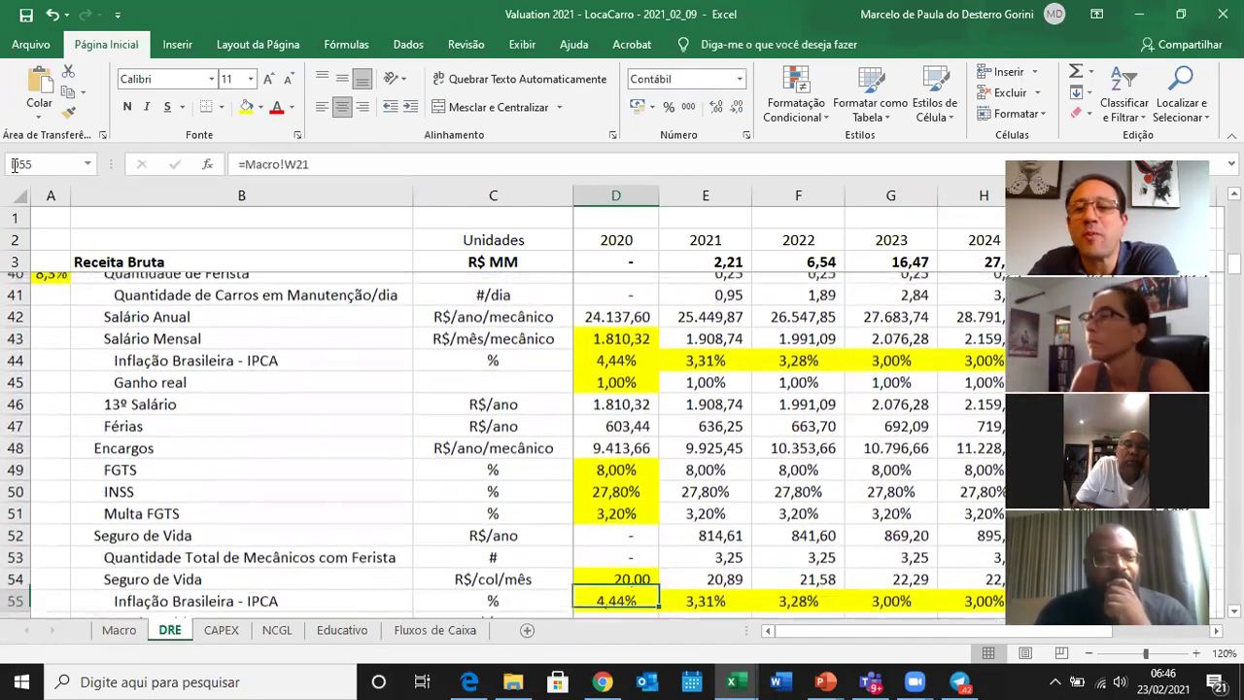
pyautogui.press('Down')
pyautogui.press('Down')
pyautogui.press('Down')
pyautogui.press('Down')
pyautogui.press('Down')
pyautogui.press('Down')
pyautogui.press('Down')
pyautogui.press('Down')
pyautogui.press('Down')
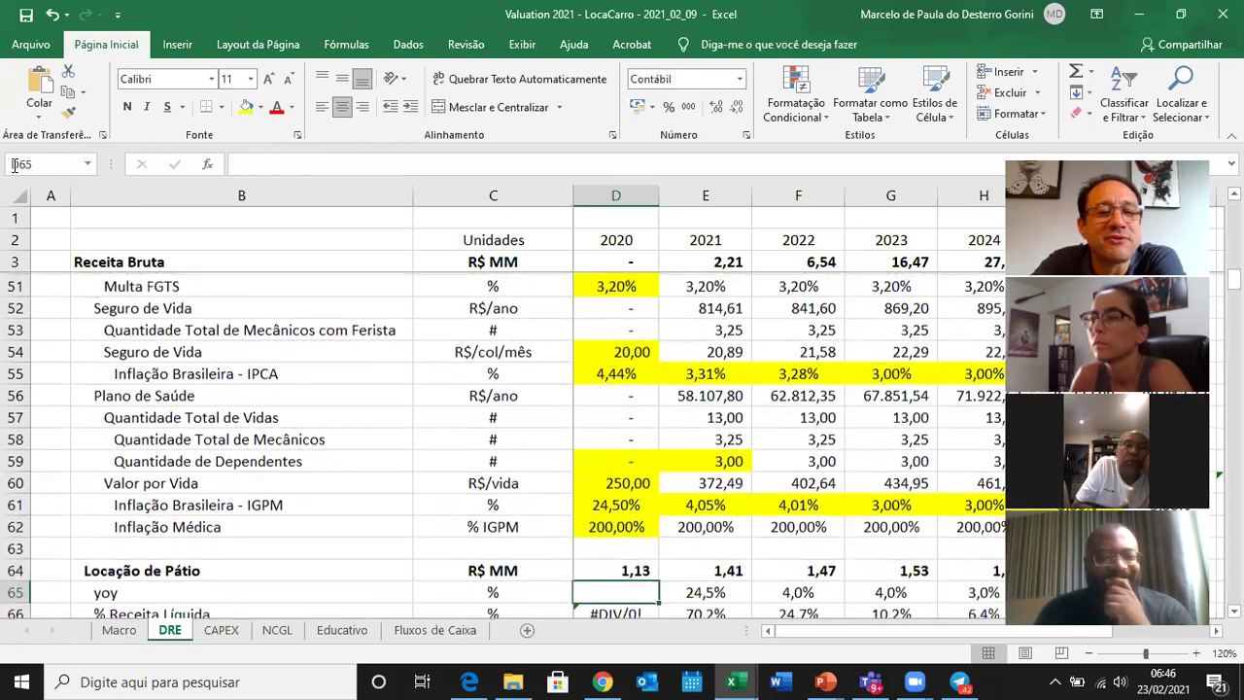
# Examine the Locação de Pátio block and its % Receita Líquida row across the projection years.
pyautogui.press('Down')
pyautogui.press('Down')
pyautogui.press('Down')
pyautogui.press('Down')
pyautogui.press('Down')
pyautogui.press('Up')
pyautogui.press('Up')
pyautogui.press('Up')
pyautogui.press('Up')
pyautogui.press('Up')
pyautogui.press('Down')
pyautogui.press('Up')
pyautogui.press('Right')
pyautogui.press('Right')
pyautogui.press('Right')
pyautogui.press('Right')
pyautogui.press('Right')
pyautogui.press('Right')
pyautogui.press('Right')
pyautogui.press('Right')
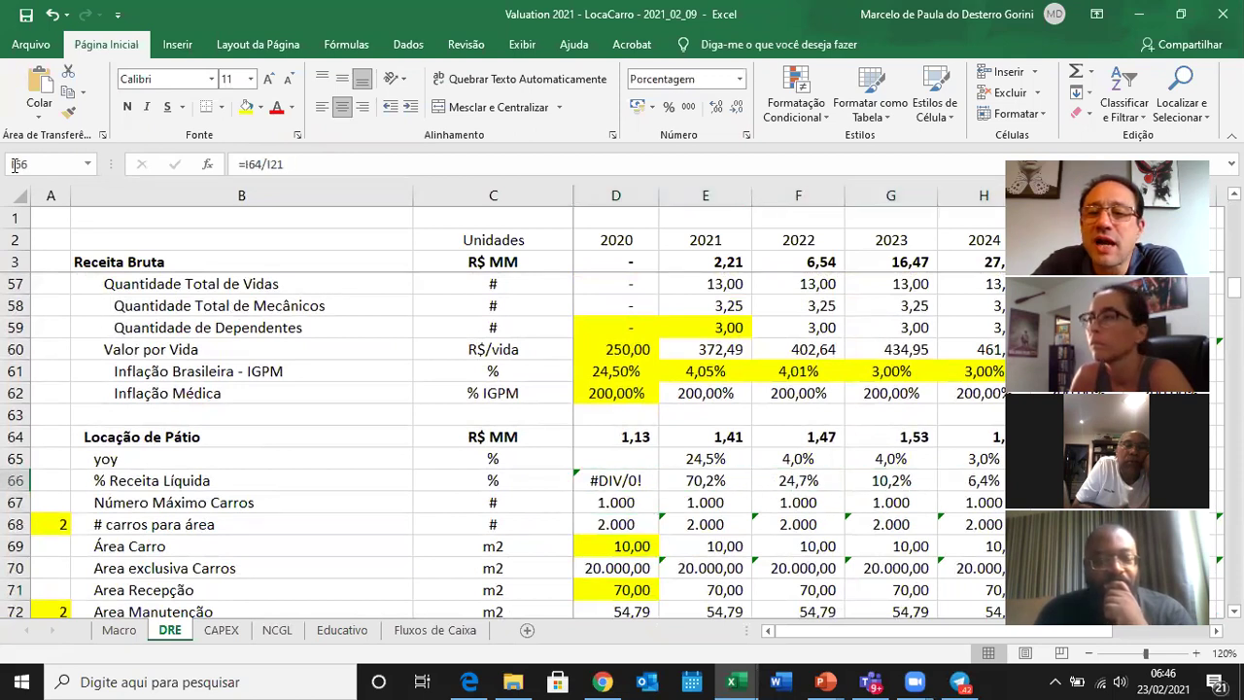
pyautogui.press('Left')
pyautogui.press('Left')
pyautogui.press('Left')
pyautogui.press('Left')
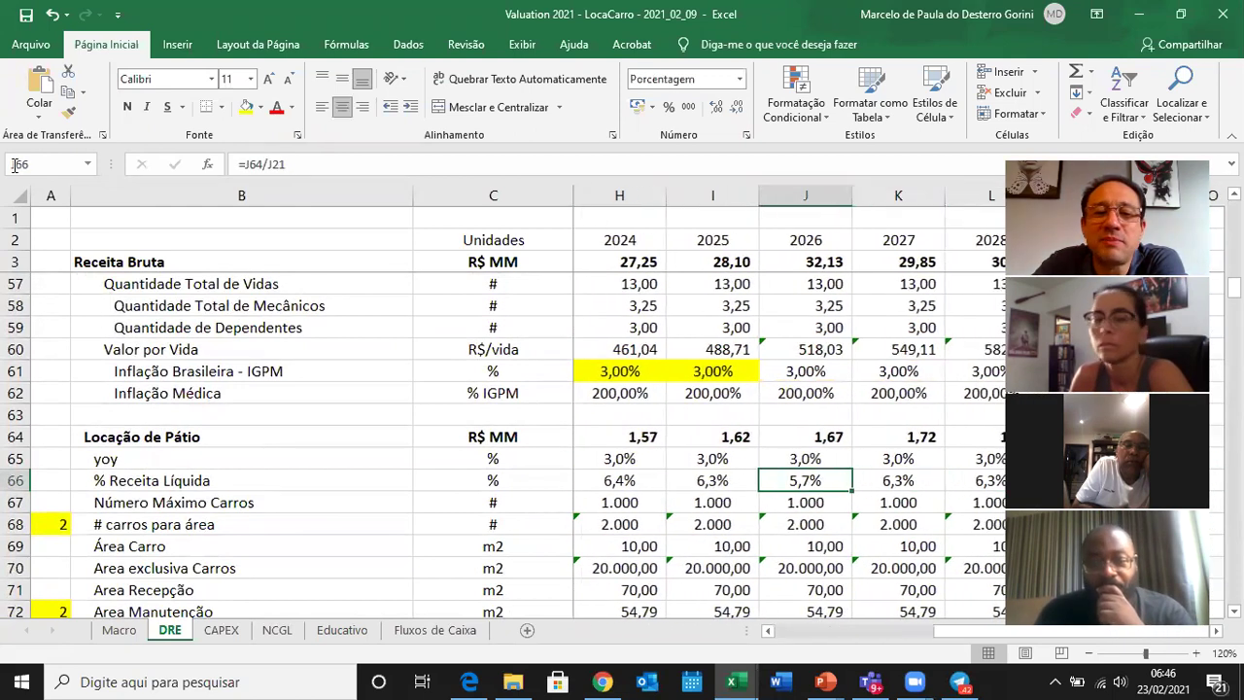
# Compare the Locação de Pátio % Receita Líquida ratios from 2026 onward and return to the 2020 column.
pyautogui.press('Right')
pyautogui.press('Right')
pyautogui.press('Right')
pyautogui.press('Right')
pyautogui.press('Right')
pyautogui.press('Right')
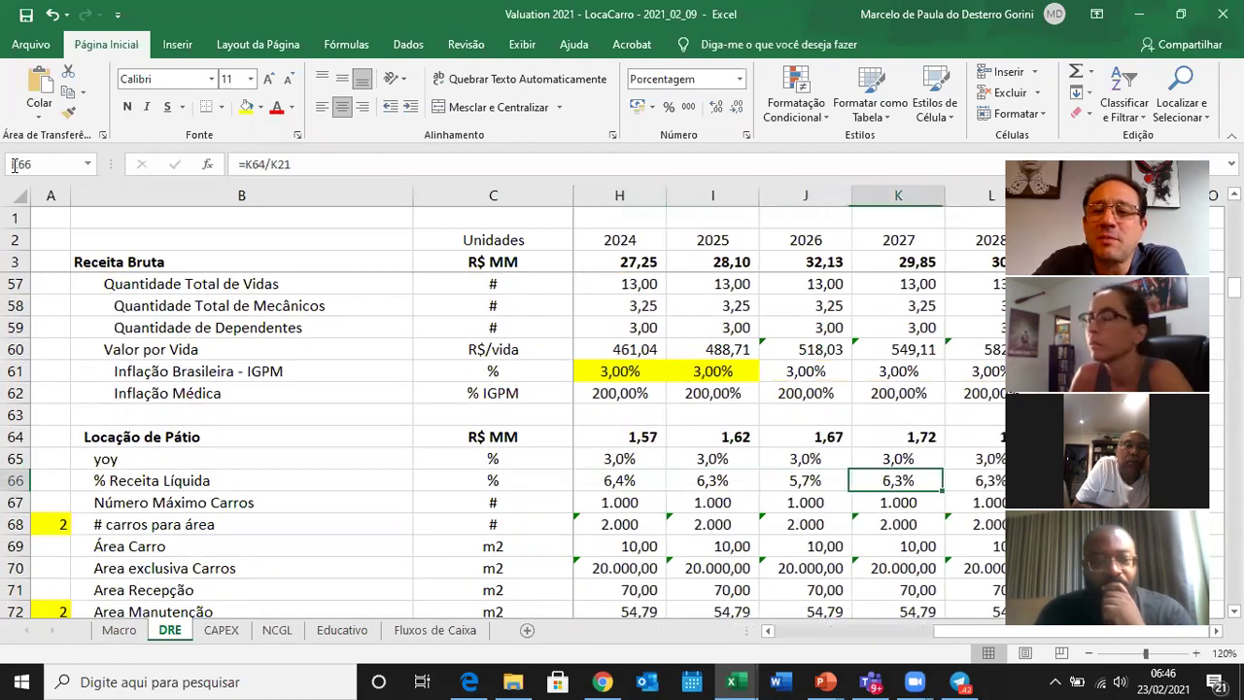
pyautogui.press('Home')
pyautogui.press('Right')
pyautogui.press('Right')
pyautogui.press('Right')
pyautogui.press('Right')
pyautogui.press('Left')
# Examine the Locação de Pátio car count, area and Custo de Locação por m2 rows down to Inflação Brasileira - IGPM.
pyautogui.press('Down')
pyautogui.press('Down')
pyautogui.press('Down')
pyautogui.press('Down')
pyautogui.press('Down')
pyautogui.press('Down')
pyautogui.press('Down')
pyautogui.press('Down')
pyautogui.press('Down')
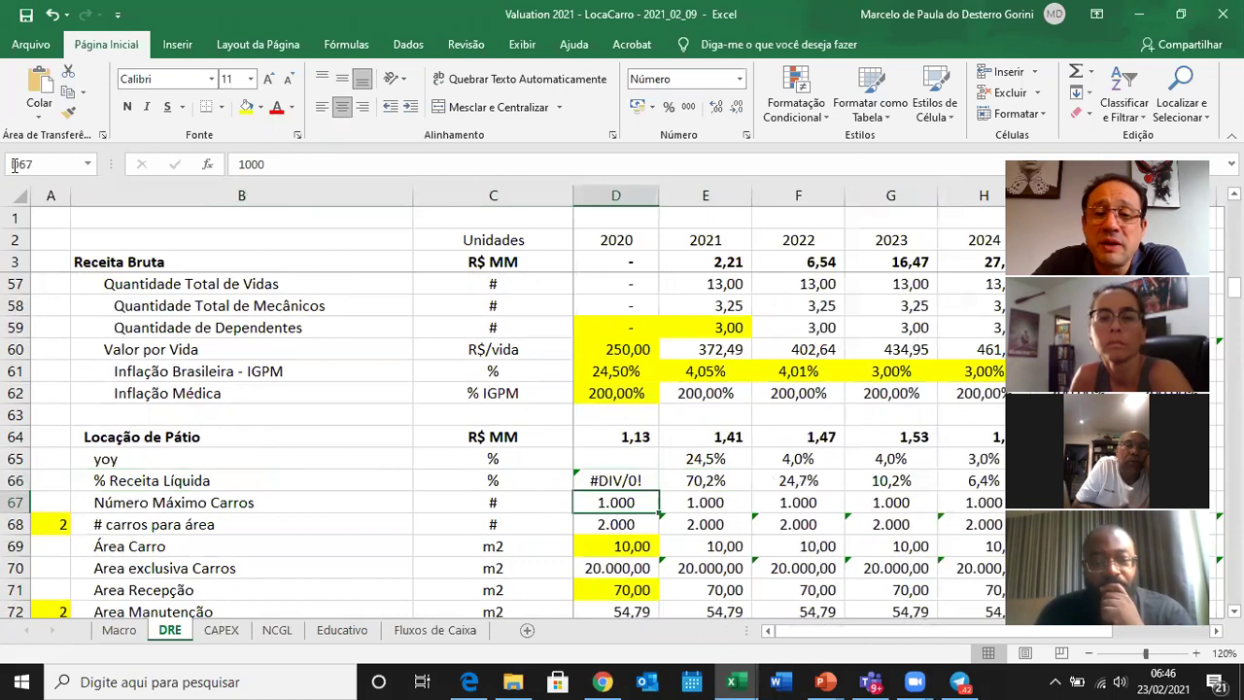
pyautogui.press('Down')
pyautogui.press('Down')
pyautogui.press('Down')
pyautogui.press('Down')
pyautogui.press('Down')
pyautogui.press('Down')
pyautogui.press('Down')
pyautogui.press('Down')
pyautogui.press('Down')
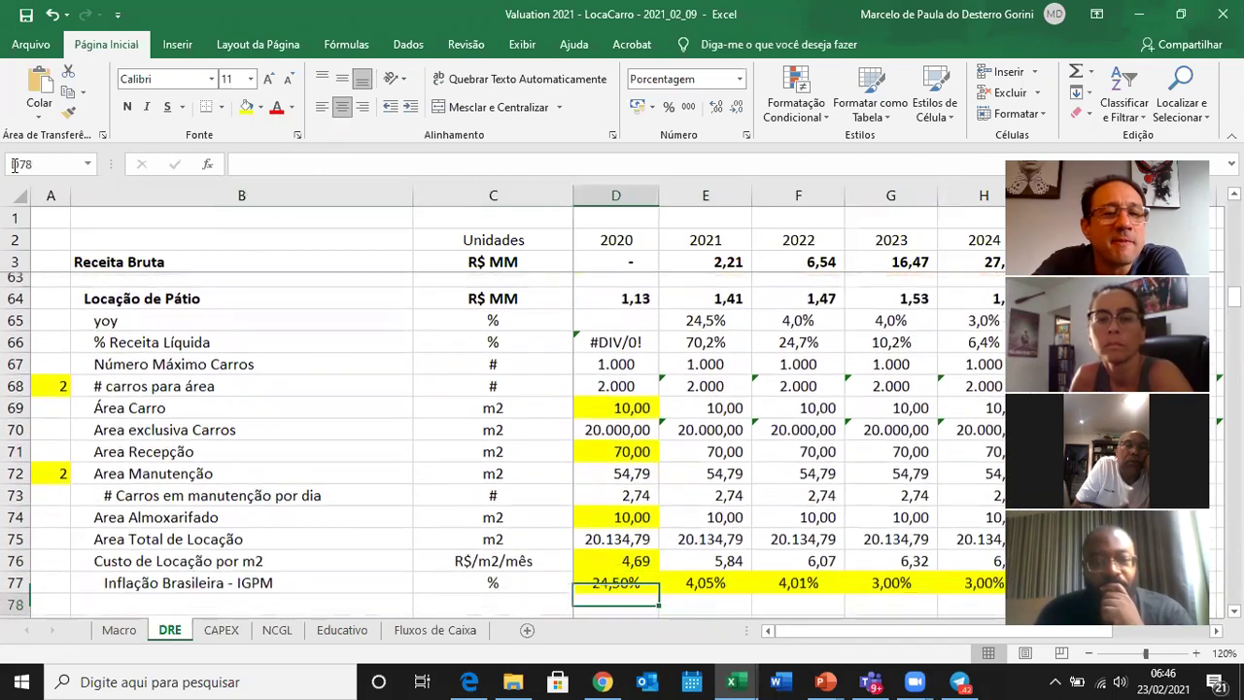
# Review the Combustível block's fleet, occupancy, fuel quantity and price rows down to the Seguro totals.
pyautogui.press('Down')
pyautogui.press('Down')
pyautogui.press('Down')
pyautogui.press('Down')
pyautogui.press('Down')
pyautogui.press('Down')
pyautogui.press('Down')
pyautogui.press('Down')
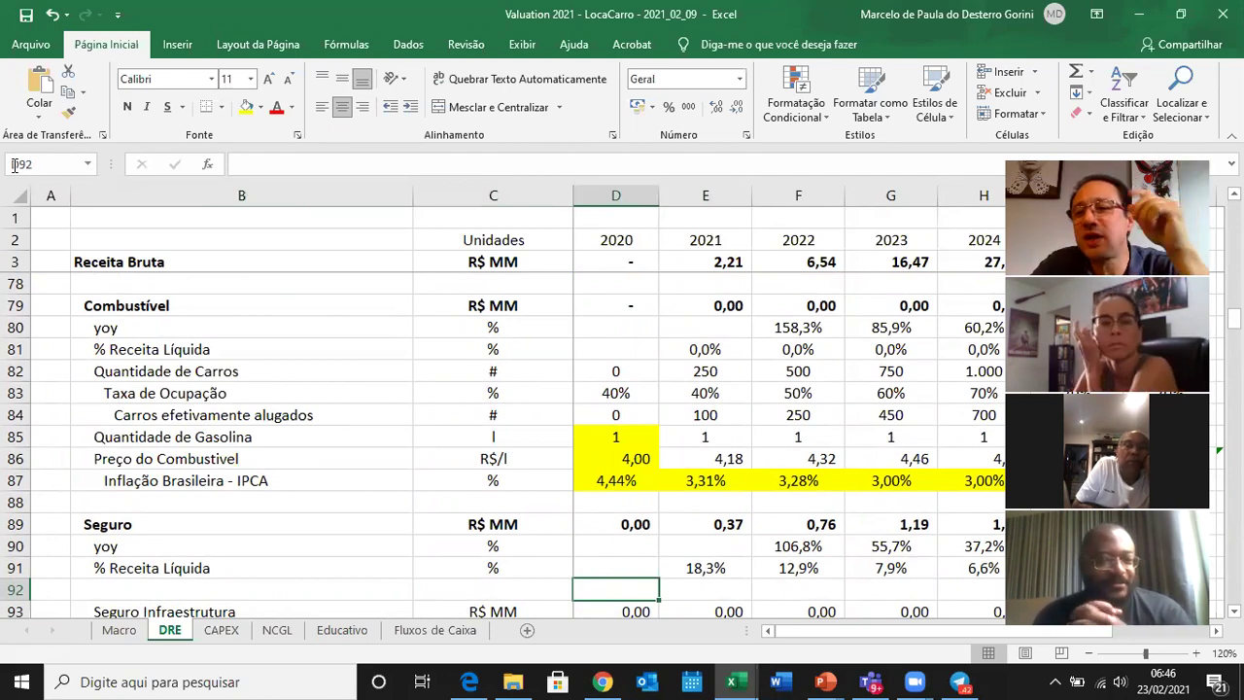
# Examine the Seguro Infraestrutura rows, including the built area and the 2020 cost per m2.
pyautogui.press('Down')
pyautogui.press('Down')
pyautogui.press('Down')
pyautogui.press('Down')
pyautogui.press('Down')
pyautogui.press('Down')
pyautogui.press('Down')
pyautogui.press('Down')
pyautogui.press('Down')
pyautogui.press('Down')
pyautogui.press('Down')
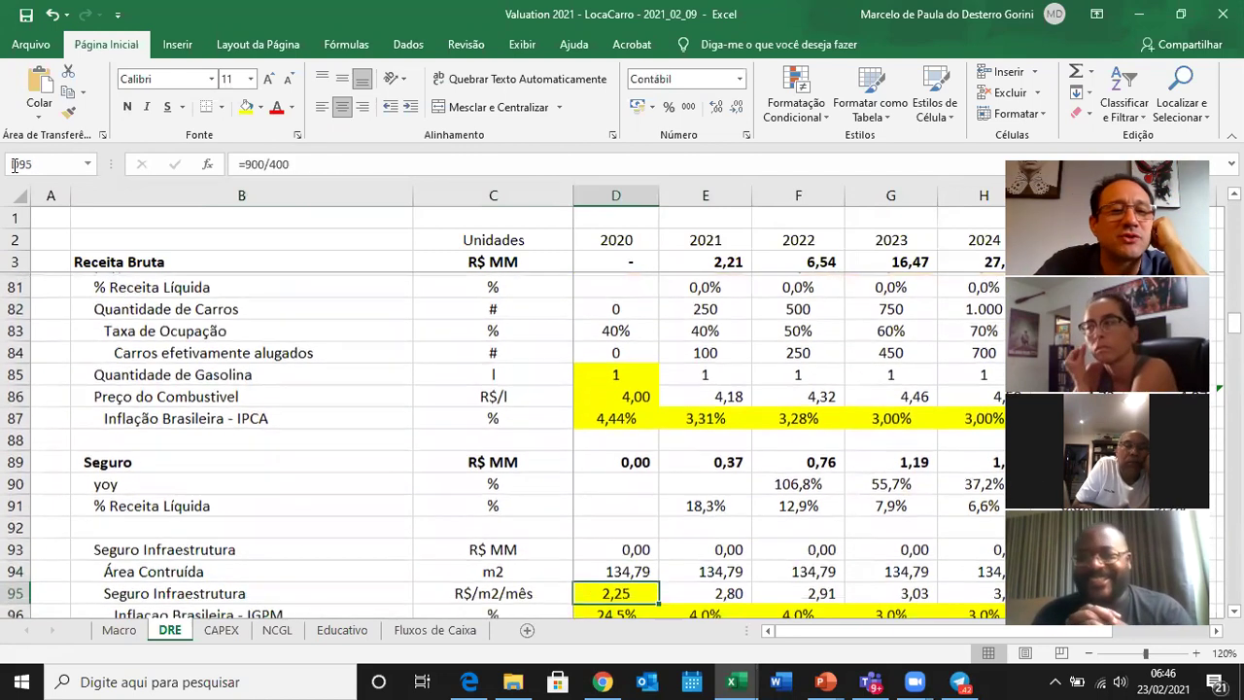
# Review the Seguro a Frota rows down to the start of the IPVA / DPVAT / Licenciamento block.
pyautogui.press('Down')
pyautogui.press('Down')
pyautogui.press('Down')
pyautogui.press('Down')
pyautogui.press('Down')
pyautogui.press('Down')
pyautogui.press('Down')
pyautogui.press('Down')
pyautogui.press('Down')
pyautogui.press('Down')
pyautogui.press('Down')
pyautogui.press('Down')
pyautogui.press('Down')
pyautogui.press('Down')
pyautogui.press('Down')
pyautogui.press('Down')
pyautogui.press('Down')
pyautogui.press('Down')
pyautogui.press('Down')
pyautogui.press('Down')
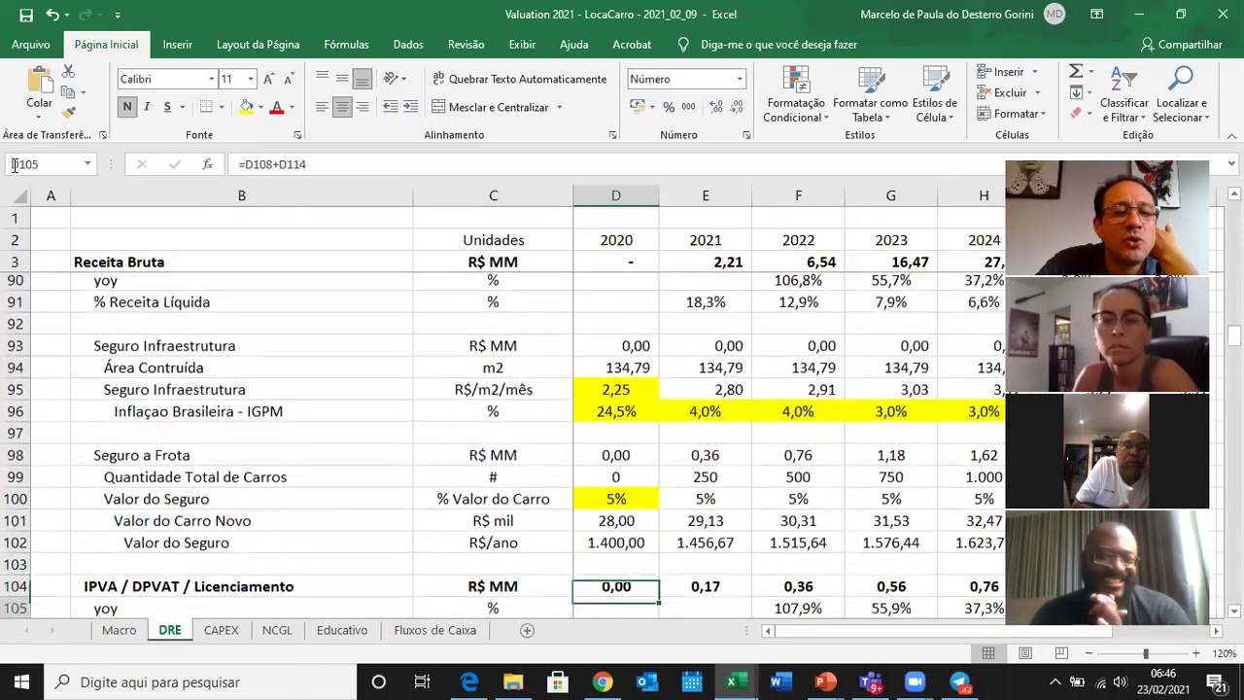
# Review the Lucro Bruto, Despesas Ex-Depreciação and Marketing e Vendas blocks down to their Receita Líquida row.
pyautogui.press('Down')
pyautogui.press('Down')
pyautogui.press('Down')
pyautogui.press('Down')
pyautogui.press('Down')
pyautogui.press('Down')
pyautogui.press('Down')
pyautogui.press('Down')
pyautogui.press('Down')
pyautogui.press('Down')
pyautogui.press('Down')
pyautogui.press('Down')
pyautogui.press('Down')
pyautogui.press('Down')
pyautogui.press('Down')
pyautogui.press('Down')
pyautogui.press('Down')
pyautogui.press('Down')
pyautogui.press('Down')
pyautogui.press('Down')
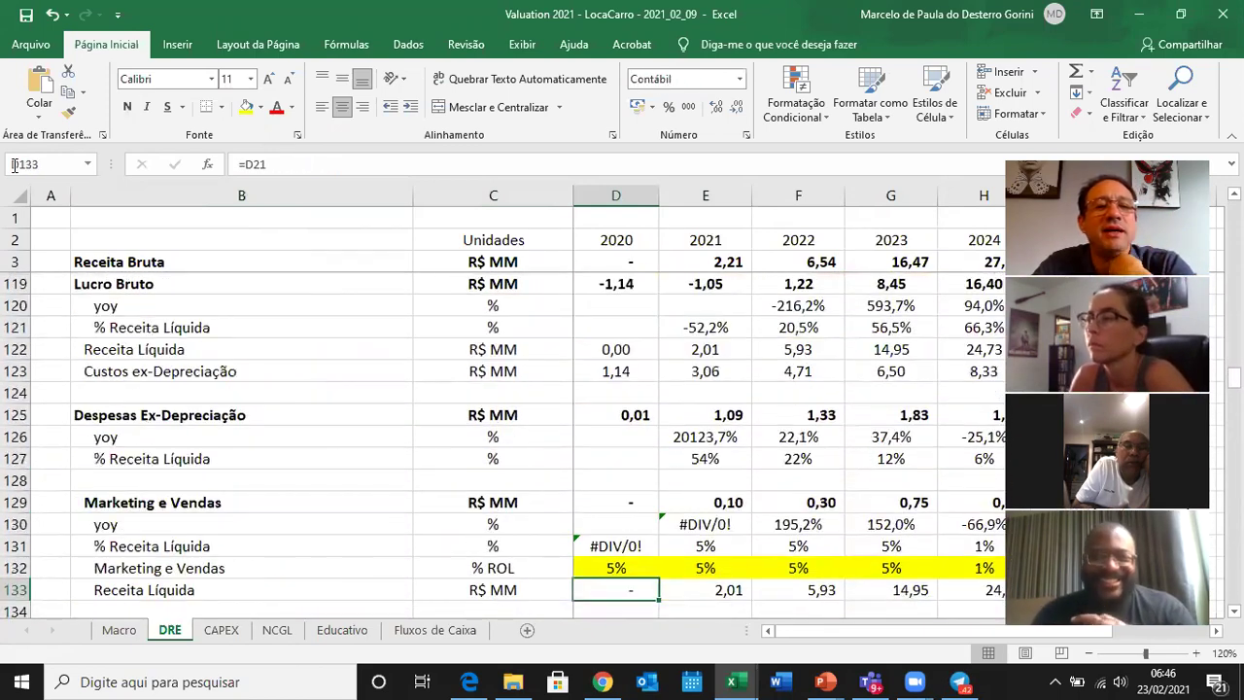
# Examine the Locação Escritório Comercial block and the Seguro Infraestrutura expense rows beneath it.
pyautogui.press('Down')
pyautogui.press('Down')
pyautogui.press('Down')
pyautogui.press('Down')
pyautogui.press('Down')
pyautogui.press('Down')
pyautogui.press('Down')
pyautogui.press('Down')
pyautogui.press('Down')
pyautogui.press('Down')
pyautogui.press('Down')
pyautogui.press('Down')
pyautogui.press('Down')
pyautogui.press('Down')
pyautogui.press('Down')
pyautogui.press('Down')
pyautogui.press('Down')
pyautogui.press('Down')
pyautogui.press('Down')
pyautogui.press('Down')
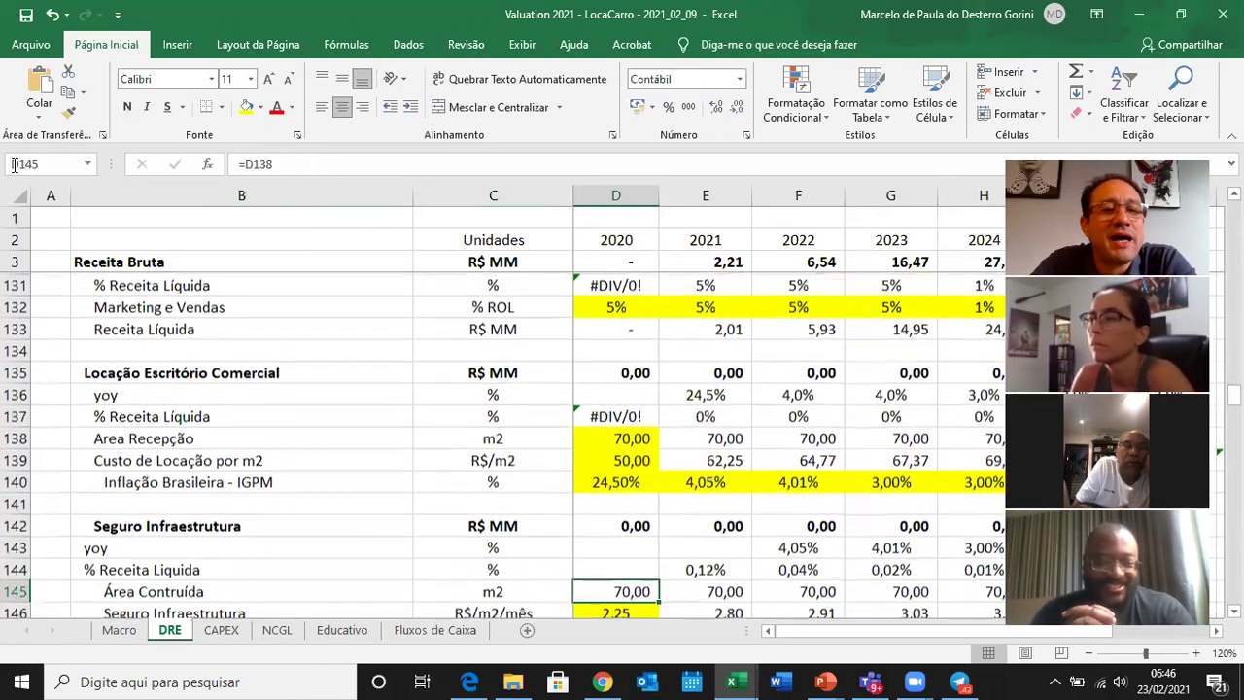
# Review the security staff salary, Periculosidade, Adicional Noturno and Encargos rows down to Seguro de Vida.
pyautogui.press('Down')
pyautogui.press('Down')
pyautogui.press('Down')
pyautogui.press('Down')
pyautogui.press('Down')
pyautogui.press('Down')
pyautogui.press('Down')
pyautogui.press('Down')
pyautogui.press('Down')
pyautogui.press('Down')
pyautogui.press('Down')
pyautogui.press('Down')
pyautogui.press('Down')
pyautogui.press('Down')
pyautogui.press('Down')
pyautogui.press('Down')
pyautogui.press('Down')
pyautogui.press('Down')
pyautogui.press('Down')
pyautogui.press('Down')
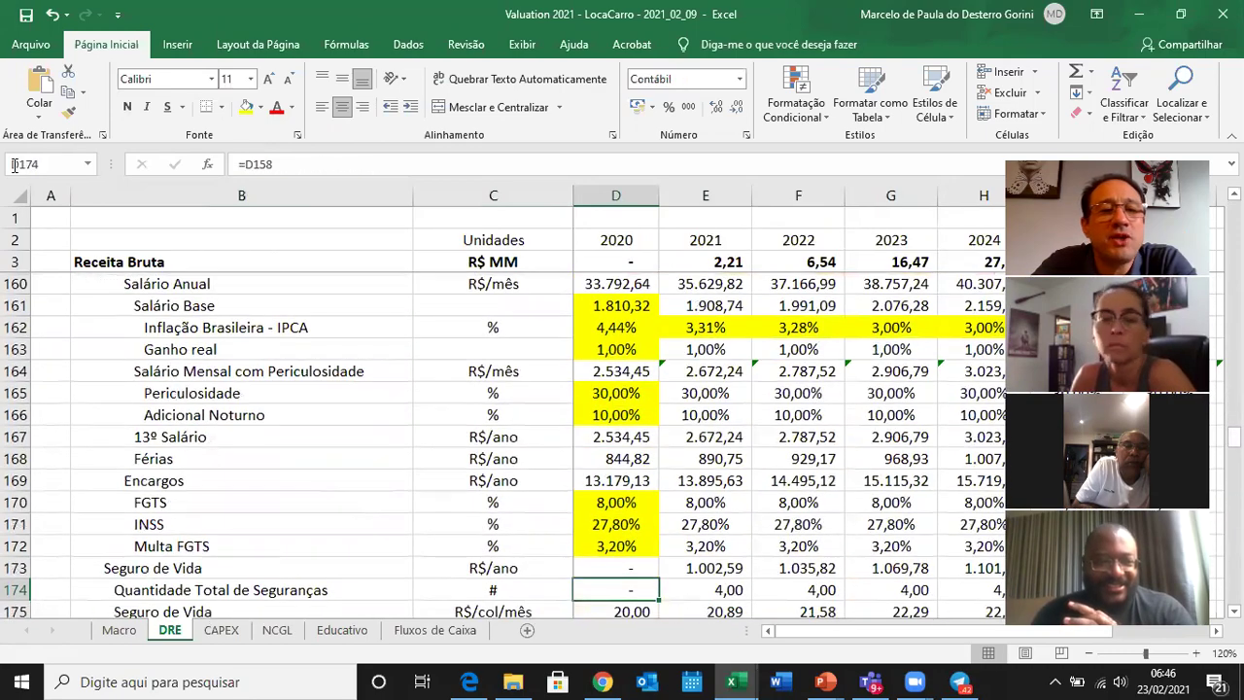
# Review the cleaning service and Internet e Telefonia expense rows down to the Custo Pessoal de Recepção block.
pyautogui.press('Down')
pyautogui.press('Down')
pyautogui.press('Down')
pyautogui.press('Down')
pyautogui.press('Down')
pyautogui.press('Down')
pyautogui.press('Down')
pyautogui.press('Down')
pyautogui.press('Down')
pyautogui.press('Down')
pyautogui.press('Down')
pyautogui.press('Down')
pyautogui.press('Down')
pyautogui.press('Down')
pyautogui.press('Down')
pyautogui.press('Down')
pyautogui.press('Down')
pyautogui.press('Down')
pyautogui.press('Down')
pyautogui.press('Down')
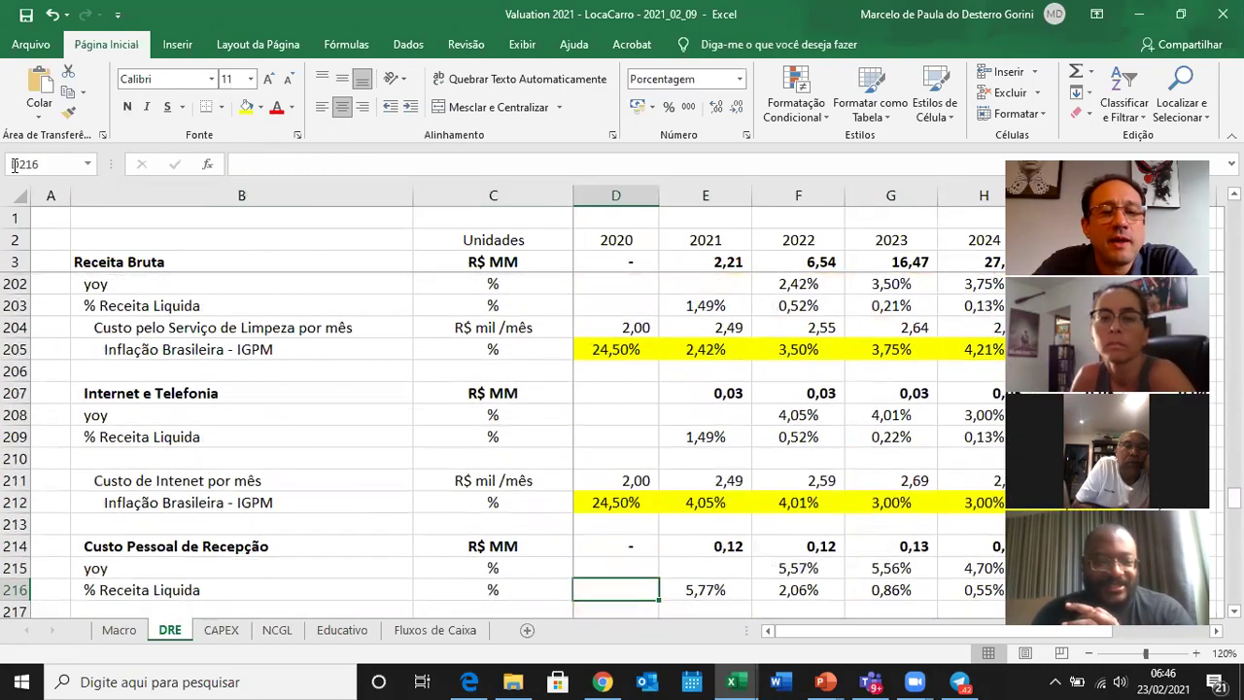
# Review the rows from the Custo Pessoal de Recepção block down to Depreciação e Amortização.
pyautogui.press('Down')
pyautogui.press('Down')
pyautogui.press('Down')
pyautogui.press('Down')
pyautogui.press('Down')
pyautogui.press('Down')
pyautogui.press('Down')
pyautogui.press('Down')
pyautogui.press('Down')
pyautogui.press('Down')
pyautogui.press('Down')
pyautogui.press('Down')
pyautogui.press('Down')
pyautogui.press('Down')
pyautogui.press('Down')
pyautogui.press('Down')
pyautogui.press('Down')
pyautogui.press('Down')
pyautogui.press('Down')
pyautogui.press('Down')
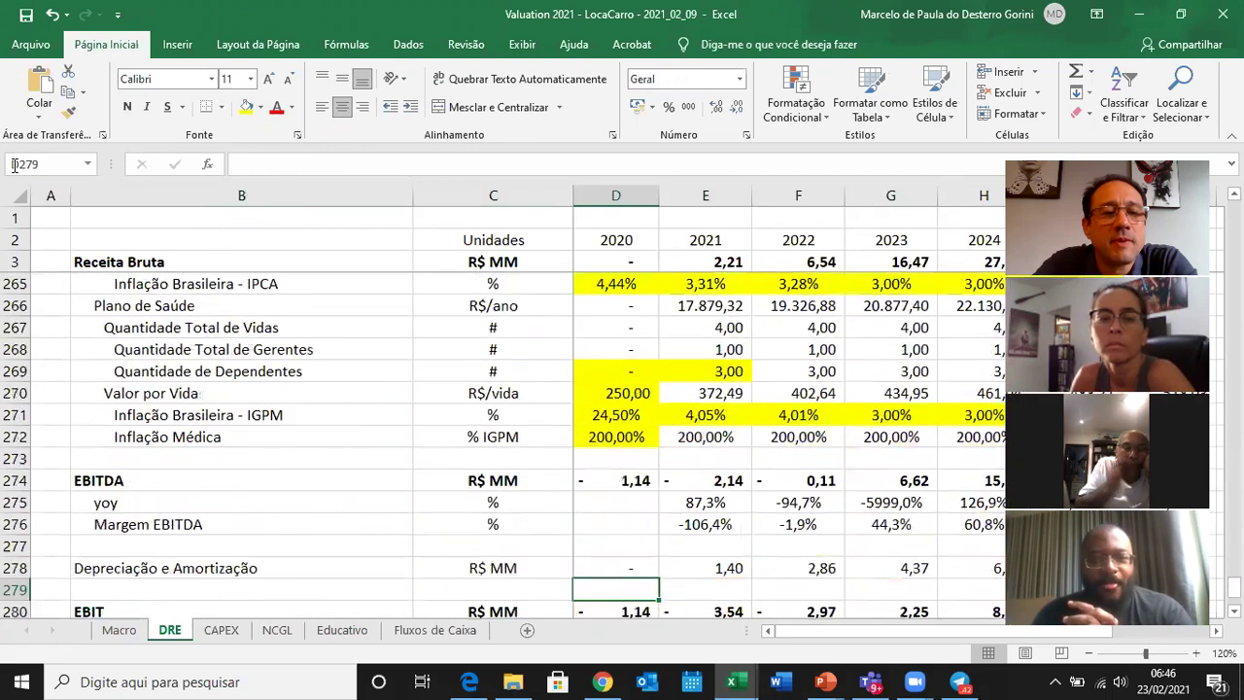
# Examine the Plano de Saúde rows and the EBITDA, Depreciação e Amortização and EBIT blocks beneath them.
pyautogui.press('Up')
pyautogui.press('Up')
pyautogui.press('Up')
pyautogui.press('Up')
pyautogui.press('Up')
pyautogui.press('Up')
pyautogui.press('Up')
pyautogui.press('Up')
pyautogui.press('Up')
pyautogui.press('Up')
pyautogui.press('Up')
pyautogui.press('Up')
pyautogui.press('Up')
pyautogui.press('Up')
pyautogui.press('Up')
pyautogui.press('Up')
pyautogui.press('Up')
pyautogui.press('Up')
pyautogui.press('Up')
pyautogui.press('Up')
pyautogui.press('Up')
pyautogui.press('Up')
pyautogui.press('Up')
pyautogui.press('Up')
pyautogui.press('Up')
pyautogui.press('Up')
pyautogui.press('Up')
pyautogui.press('Down')
pyautogui.press('Down')
pyautogui.press('Down')
pyautogui.press('Down')
pyautogui.press('Down')
pyautogui.press('Down')
pyautogui.press('Down')
pyautogui.press('Down')
# Review the EBITDA and Margem EBITDA rows across the projection years through 2028.
pyautogui.press('Right')
pyautogui.press('Right')
pyautogui.press('Right')
pyautogui.press('Right')
pyautogui.press('Right')
pyautogui.press('Right')
pyautogui.press('Right')
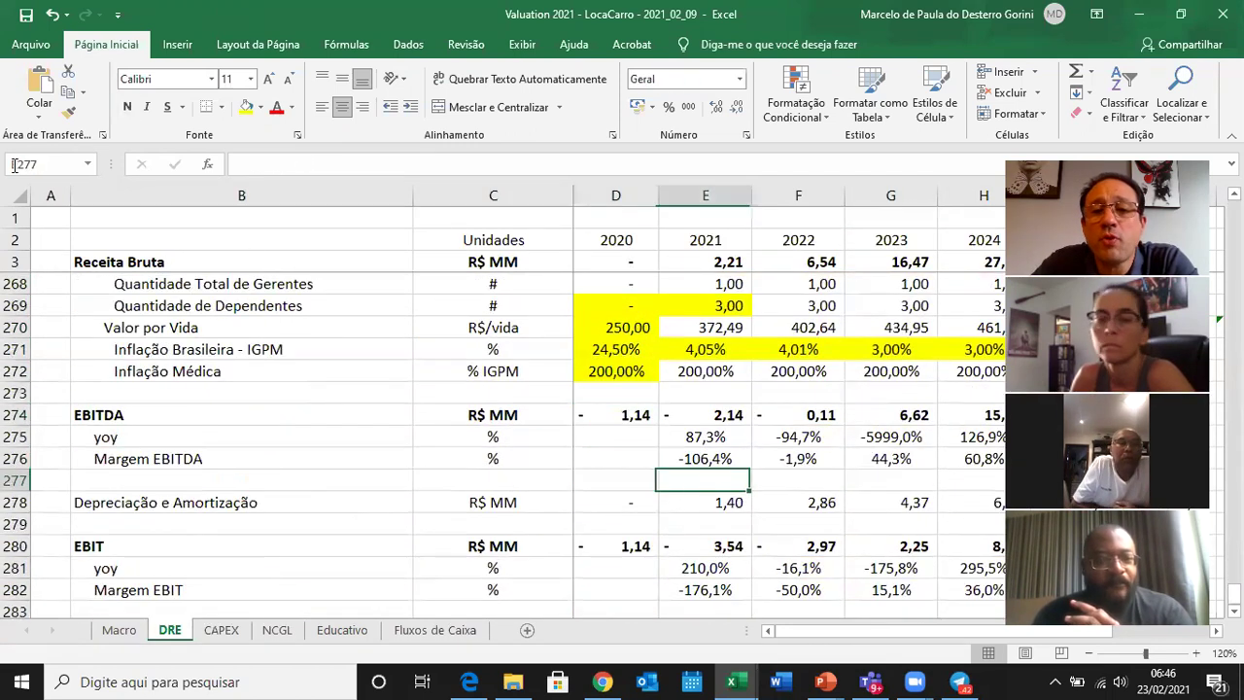
pyautogui.press('Right')
pyautogui.press('Right')
pyautogui.press('Right')
pyautogui.press('Right')
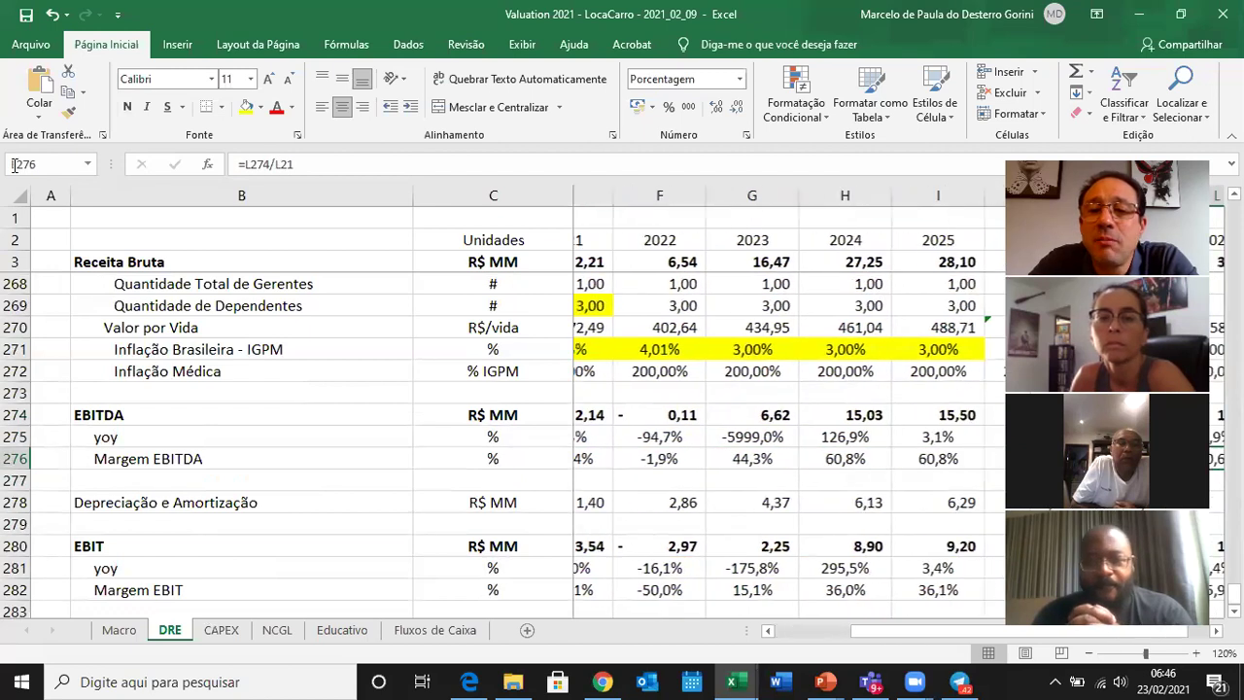
pyautogui.press('Right')
pyautogui.press('Right')
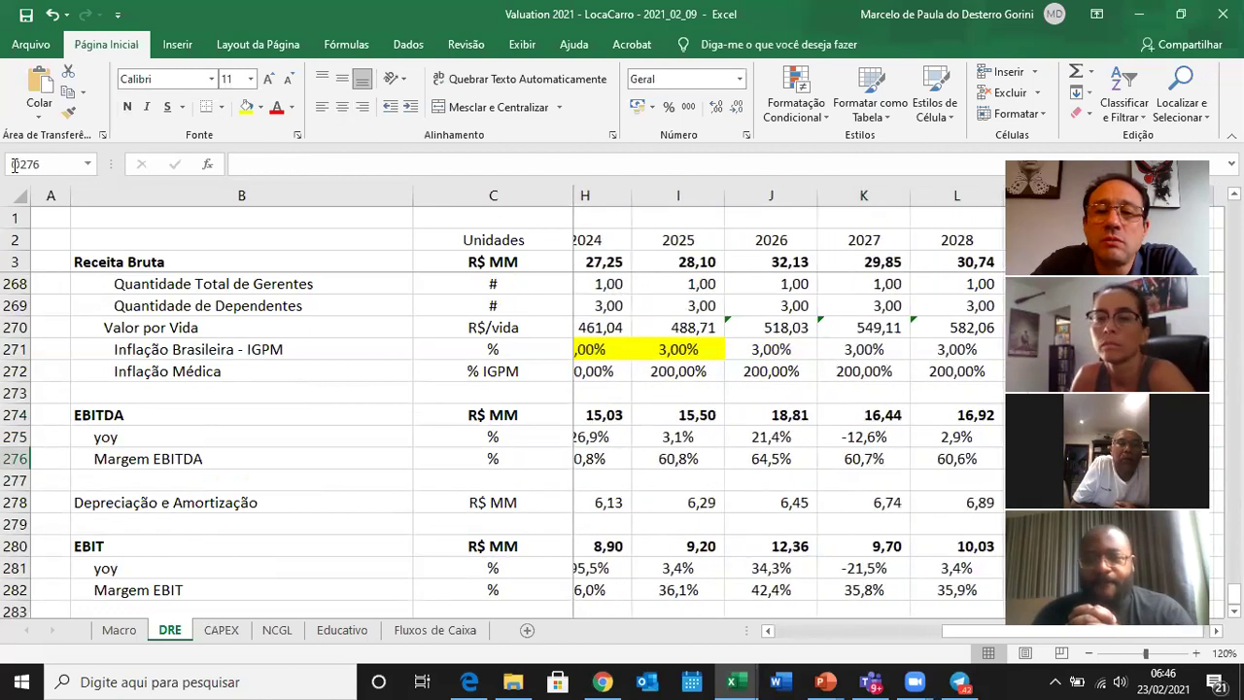
# Compare the Margem EBITDA for 2024 and 2025 with the values for 2026 and 2027.
pyautogui.press('Left')
pyautogui.press('Left')
pyautogui.press('Left')
pyautogui.press('Left')
pyautogui.press('Left')
pyautogui.press('Left')
pyautogui.press('Left')
pyautogui.press('Left')
pyautogui.press('Left')
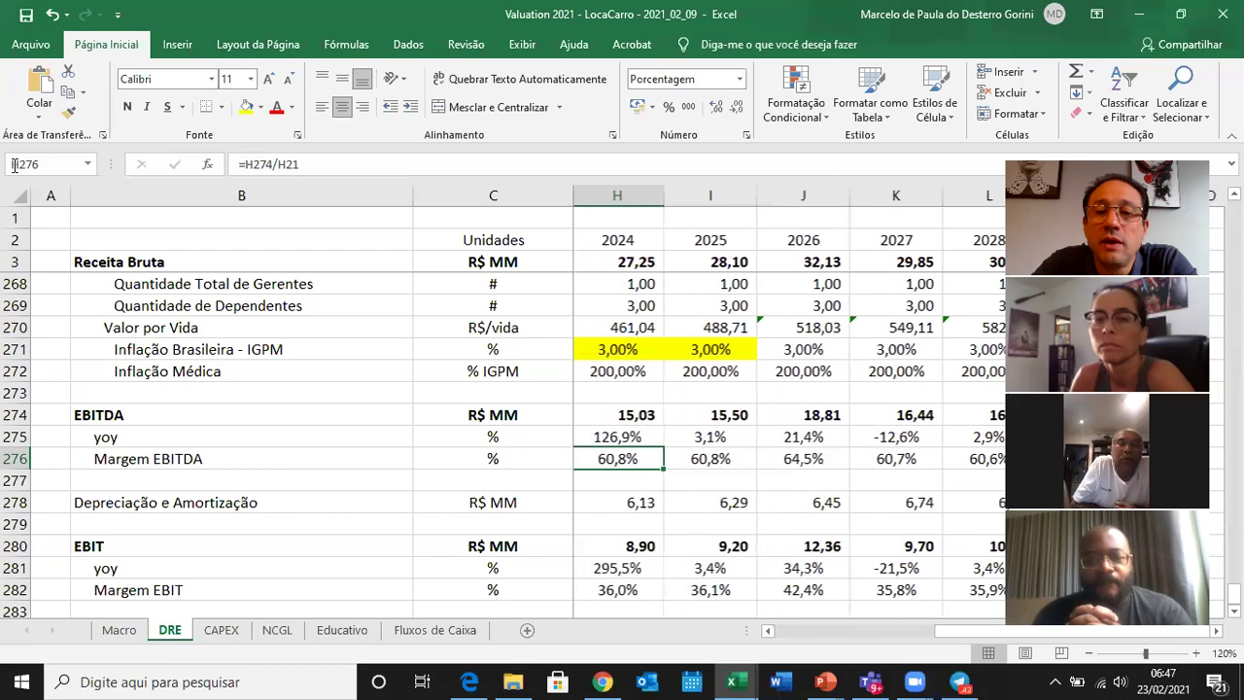
pyautogui.press('Right')
pyautogui.press('Right')
pyautogui.press('Right')
pyautogui.press('Left')
pyautogui.press('Left')
pyautogui.press('Left')
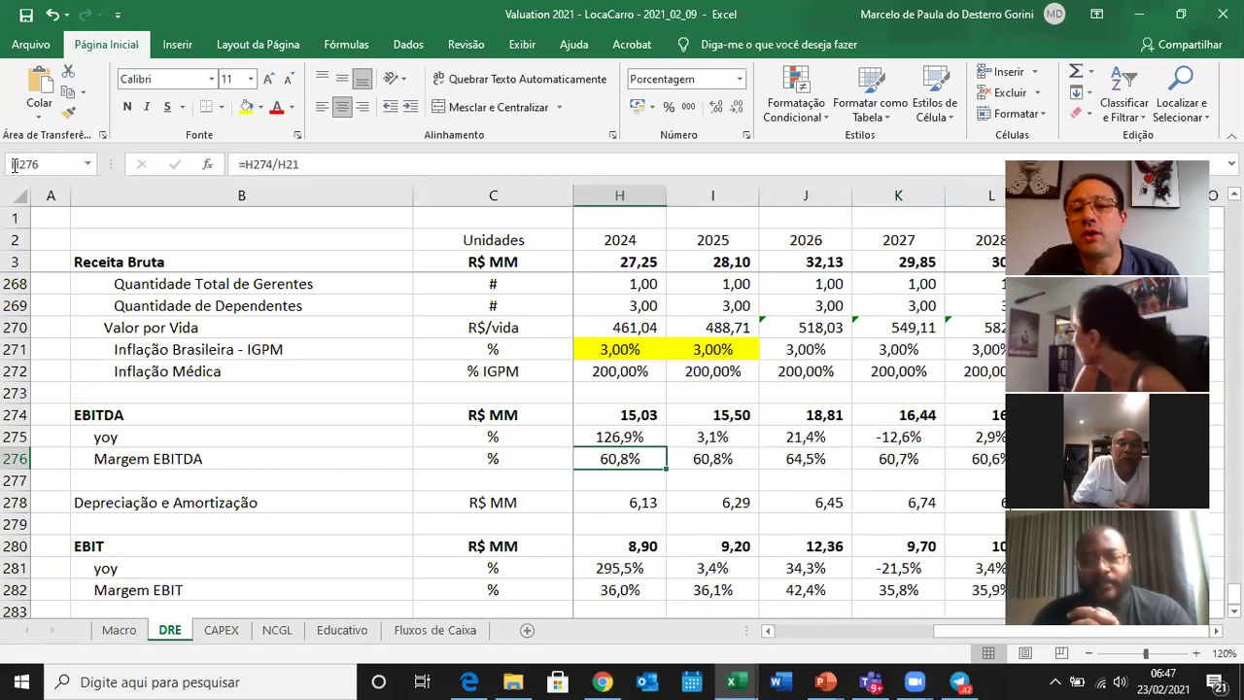
pyautogui.press('Right')
pyautogui.press('Right')
pyautogui.press('Right')
pyautogui.press('Right')
pyautogui.press('Left')
pyautogui.press('Left')
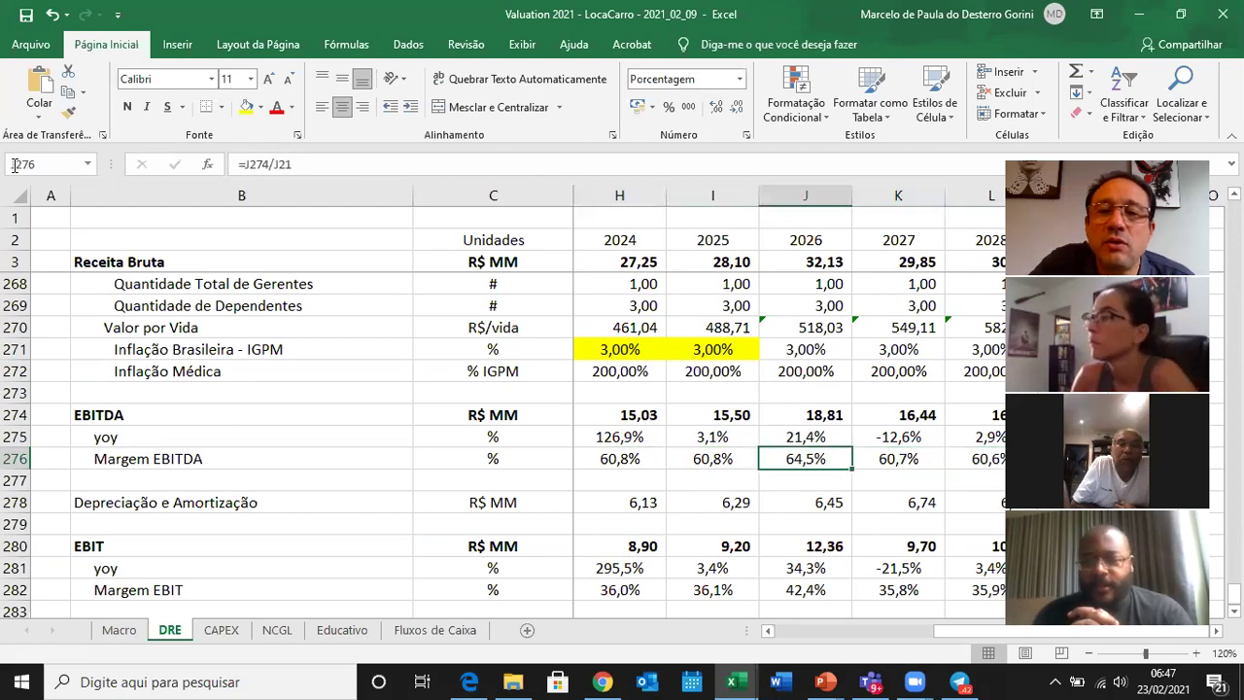
pyautogui.press('Left')
pyautogui.press('Right')
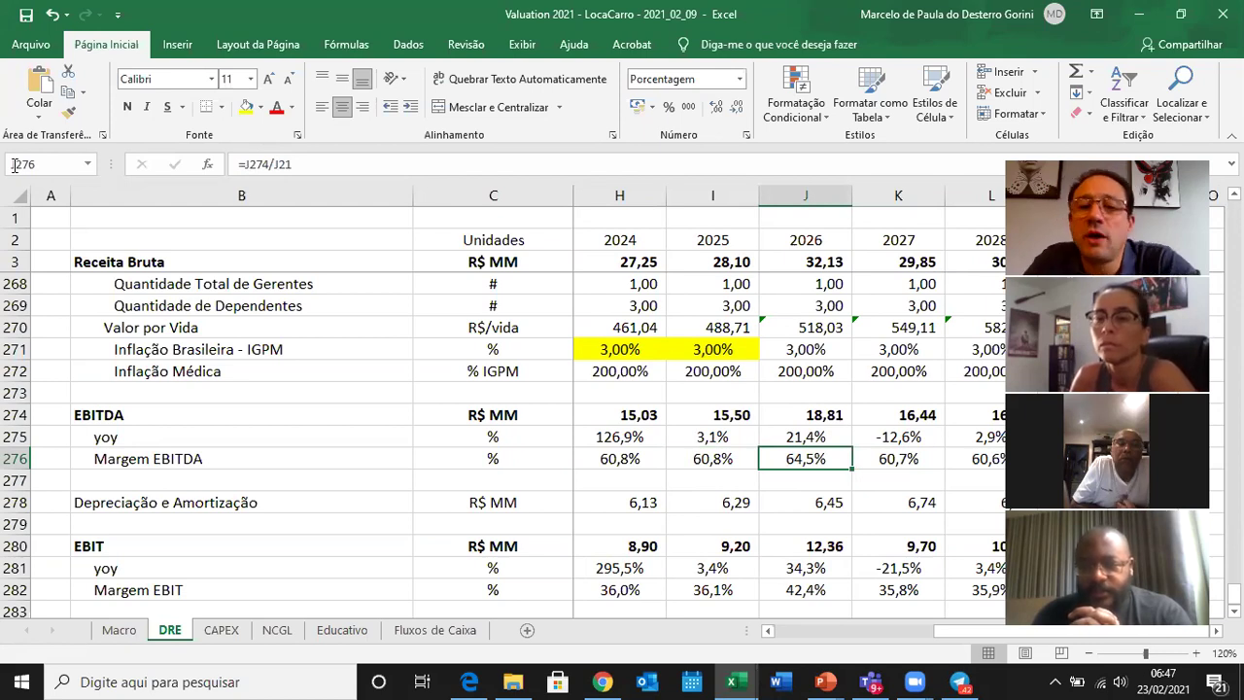
# Trace the Margem EBITDA row from the earliest projection years forward to the final ones.
pyautogui.press('Left')
pyautogui.press('Left')
pyautogui.press('Left')
pyautogui.press('Left')
pyautogui.press('Left')
pyautogui.press('Left')
pyautogui.press('Left')
pyautogui.press('Right')
pyautogui.press('Right')
pyautogui.press('Right')
pyautogui.press('Right')
pyautogui.press('Right')
pyautogui.press('Right')
pyautogui.press('Right')
pyautogui.press('Right')
pyautogui.press('Right')
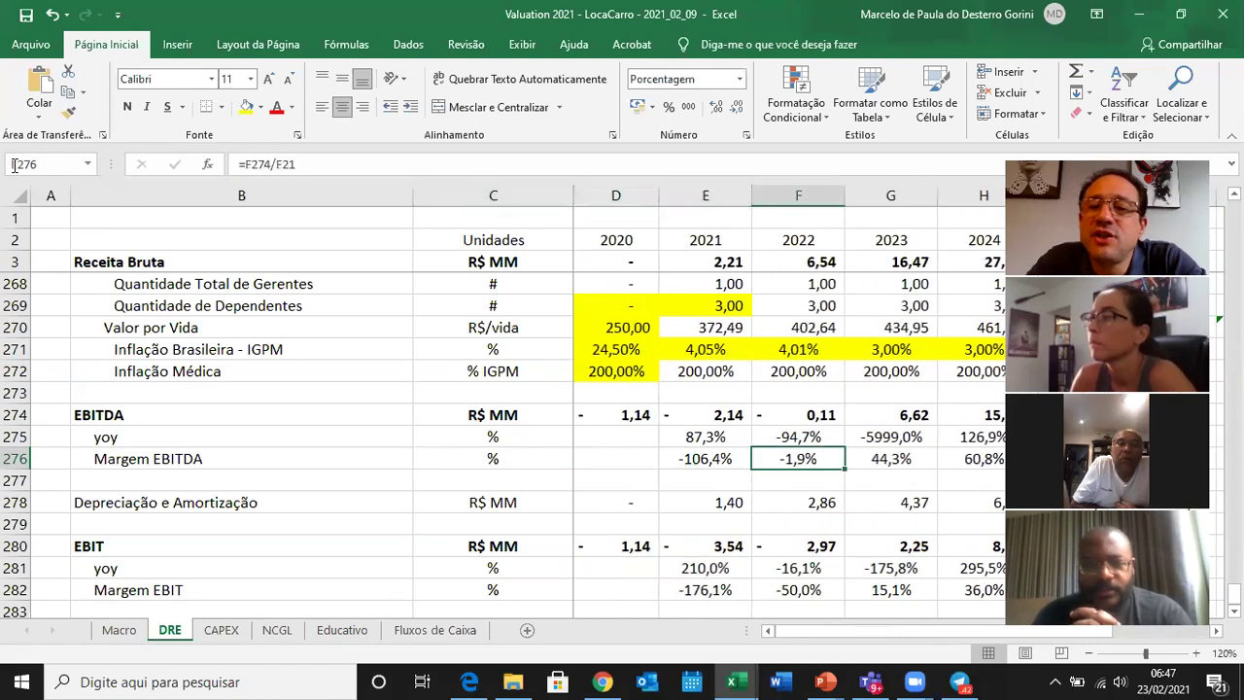
pyautogui.press('Right')
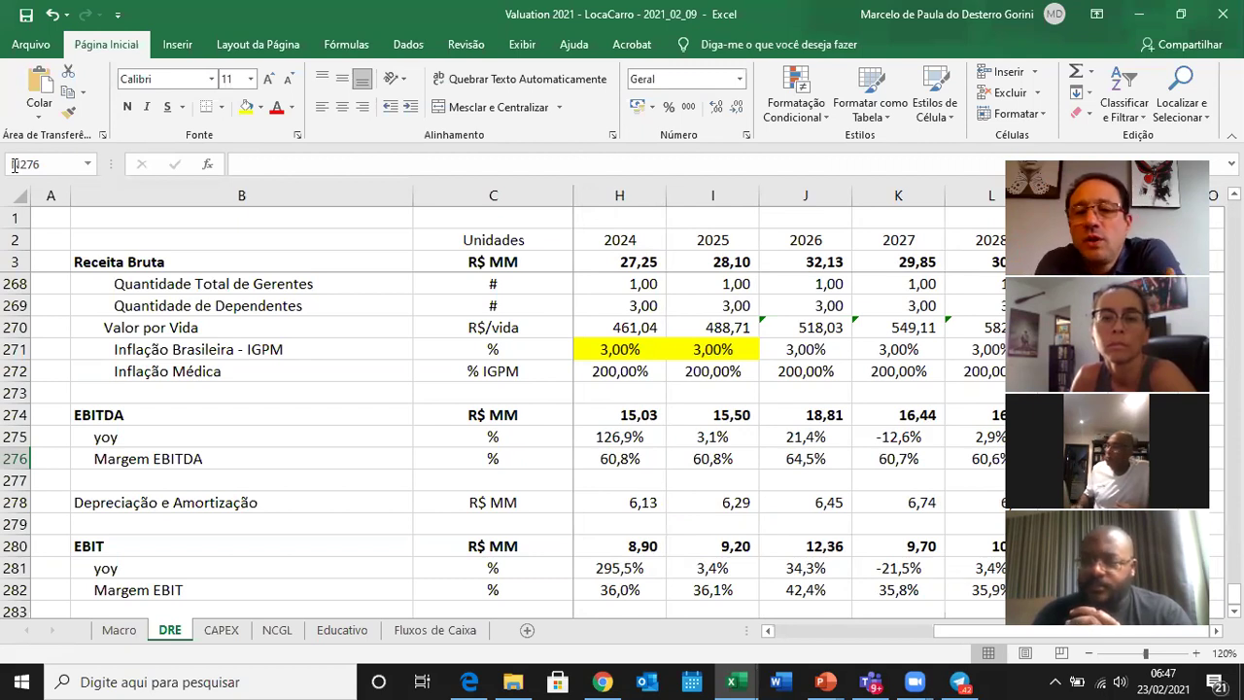
# Check the Margem EBITDA from 2024 through the final years, returning to the 2026 cell.
pyautogui.click(603, 458)
pyautogui.press('Right')
pyautogui.press('Right')
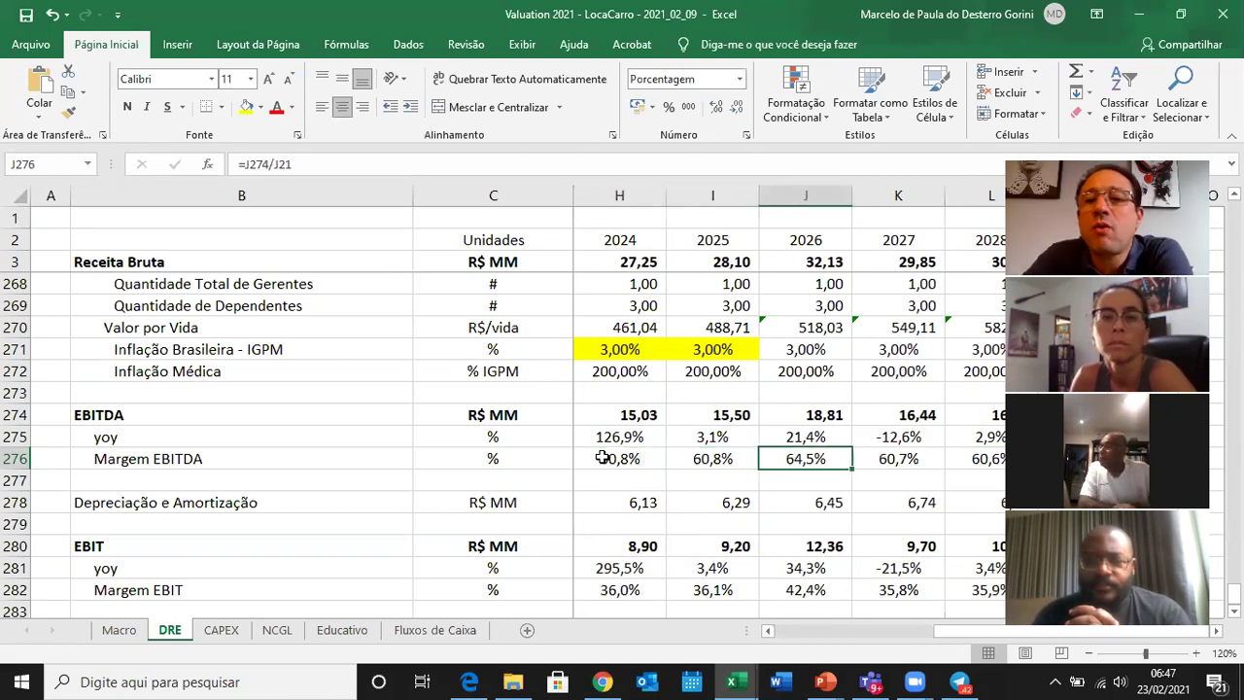
pyautogui.press('Right')
pyautogui.press('Right')
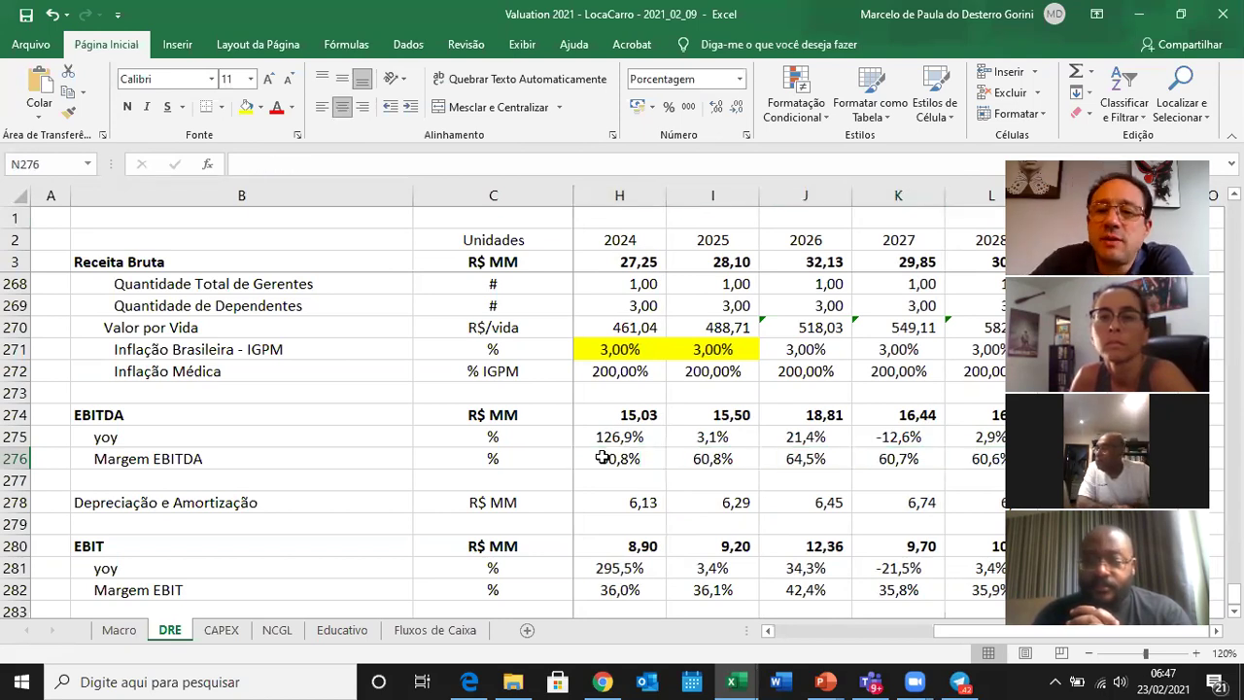
pyautogui.press('Left')
pyautogui.press('Left')
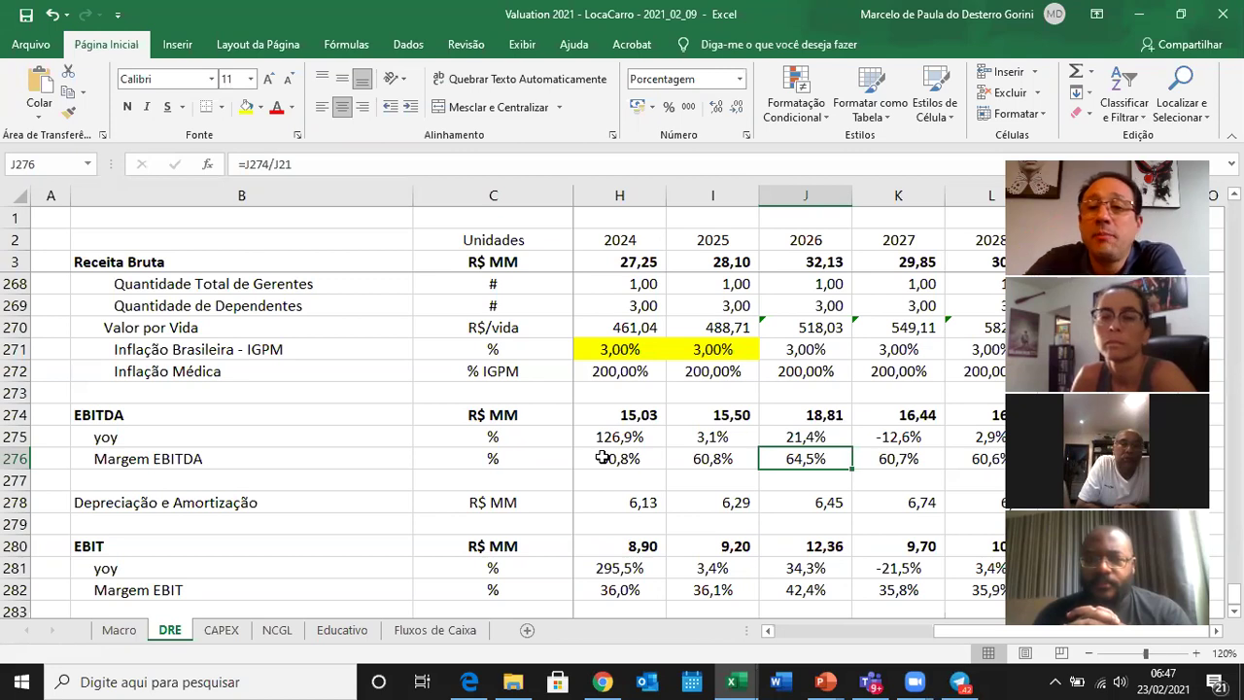
# Check the 2026 rows just above Margem EBITDA and compare the 2026 margin with the adjacent years.
pyautogui.press('Up')
pyautogui.press('Up')
pyautogui.press('Up')
pyautogui.press('Up')
pyautogui.press('Up')
pyautogui.press('Up')
pyautogui.press('Down')
pyautogui.press('Down')
pyautogui.press('Down')
pyautogui.press('Down')
pyautogui.press('Down')
pyautogui.press('Down')
pyautogui.press('Left')
pyautogui.press('Right')
pyautogui.press('Right')
pyautogui.press('Left')
pyautogui.press('Left')
pyautogui.press('Right')
# Review the 2026 manager personnel cost breakdown from EBITDA up to the % Receita Liquida row of Custo Pessoal de Gerência.
pyautogui.press('Up')
pyautogui.press('Up')
pyautogui.press('Up')
pyautogui.press('Up')
pyautogui.press('Up')
pyautogui.press('Up')
pyautogui.press('Up')
pyautogui.press('Up')
pyautogui.press('Up')
pyautogui.press('Up')
pyautogui.press('Up')
pyautogui.press('Up')
pyautogui.press('Up')
pyautogui.press('Up')
pyautogui.press('Up')
pyautogui.press('Up')
pyautogui.press('Up')
pyautogui.press('Up')
pyautogui.press('Up')
pyautogui.press('Up')
pyautogui.press('Up')
pyautogui.press('Up')
pyautogui.press('Up')
pyautogui.press('Up')
pyautogui.press('Up')
pyautogui.press('Up')
pyautogui.press('Up')
pyautogui.press('Up')
pyautogui.press('Up')
pyautogui.press('Up')
pyautogui.press('Up')
pyautogui.press('Up')
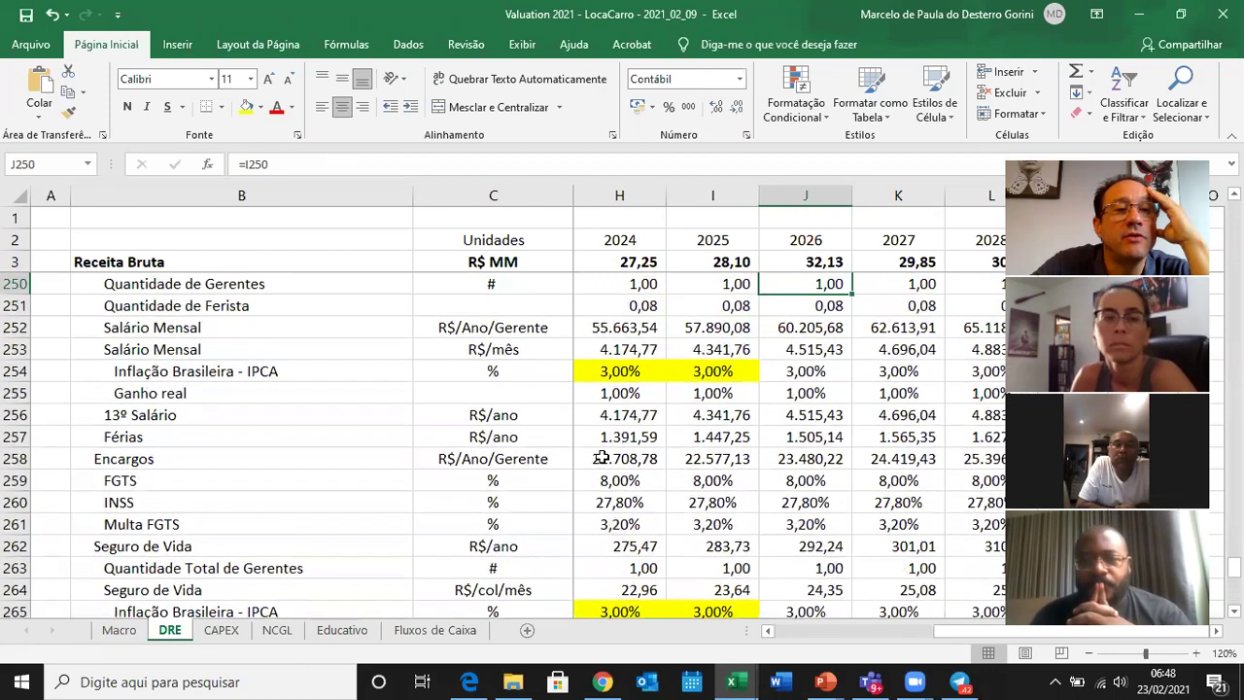
pyautogui.press('Up')
pyautogui.press('Down')
pyautogui.press('Down')
pyautogui.press('Down')
pyautogui.press('Down')
pyautogui.press('Down')
pyautogui.press('Down')
pyautogui.hotkey('shift', 'Right')
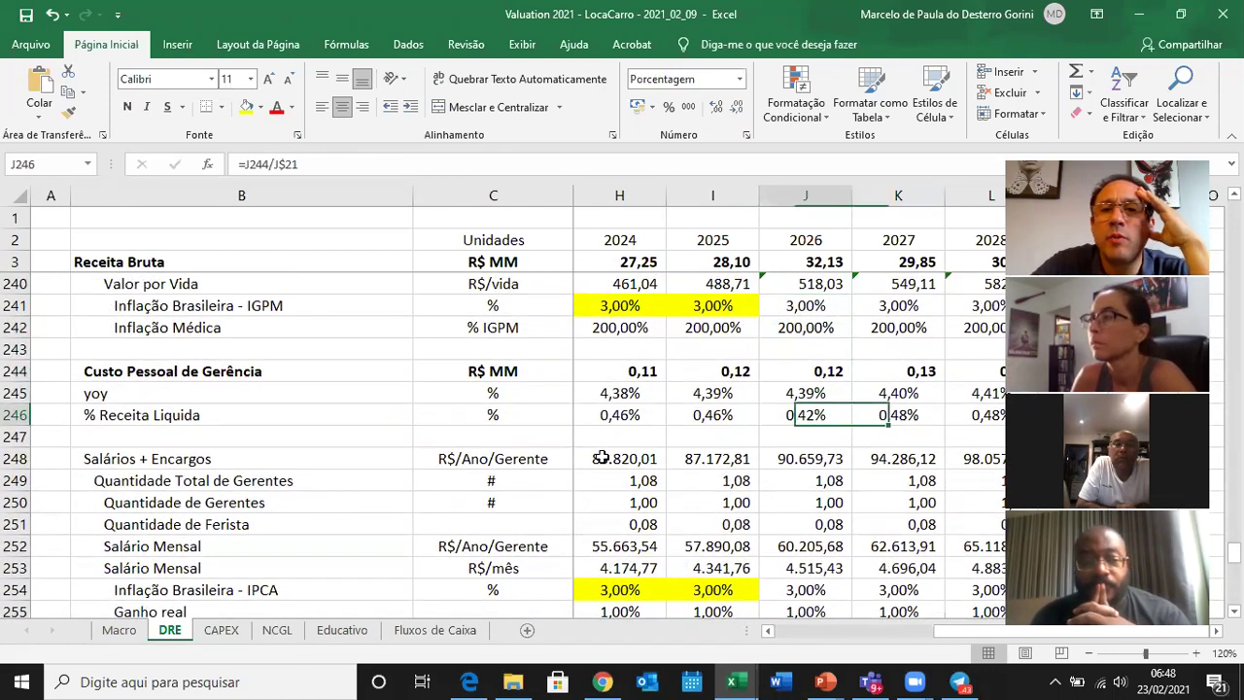
# Follow the 2026 column from the manager personnel costs down through EBITDA, Depreciação e Amortização and Margem EBIT.
pyautogui.press('Down')
pyautogui.press('Down')
pyautogui.press('Down')
pyautogui.press('Down')
pyautogui.press('Down')
pyautogui.press('Down')
pyautogui.press('Down')
pyautogui.press('Down')
pyautogui.press('Down')
pyautogui.press('Down')
pyautogui.press('Down')
pyautogui.press('Down')
pyautogui.press('Down')
pyautogui.press('Down')
pyautogui.press('Down')
pyautogui.press('Down')
pyautogui.press('Down')
pyautogui.press('Down')
pyautogui.press('Down')
pyautogui.press('Down')
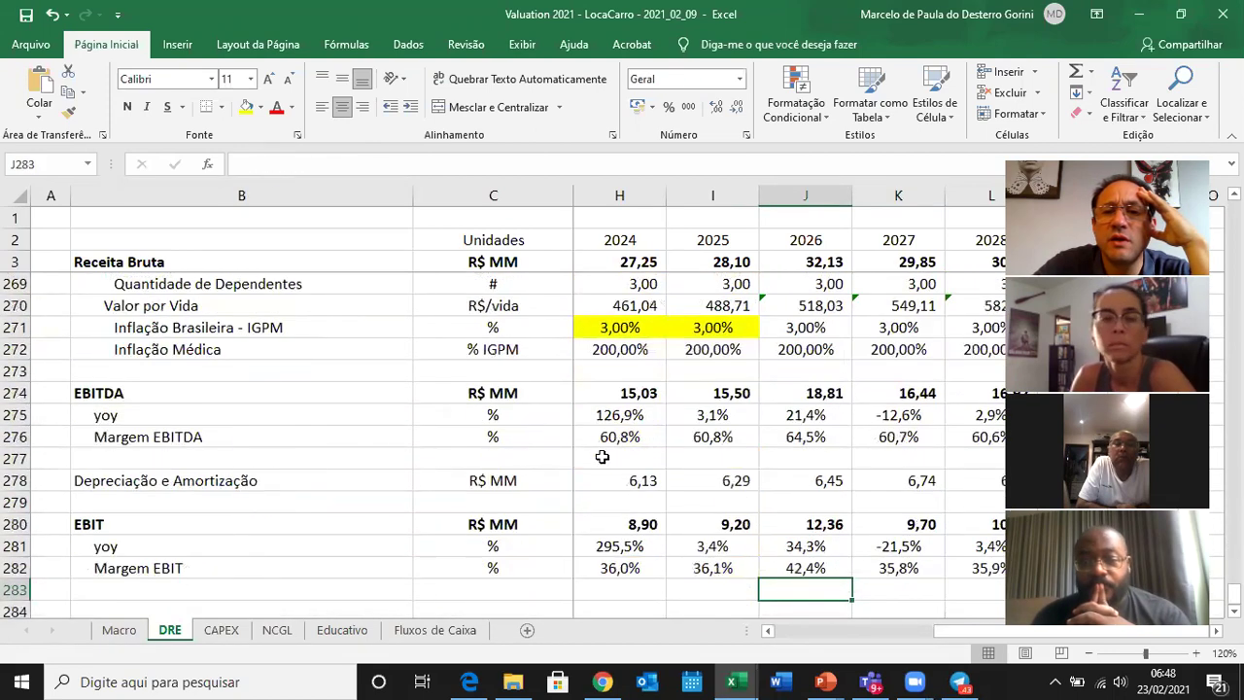
# Trace the 2026 column from EBIT back up through the manager benefits and charges to the % Receita Liquida of Custo Pessoal de Gerência.
pyautogui.press('Up')
pyautogui.press('Up')
pyautogui.press('Up')
pyautogui.press('Up')
pyautogui.press('Up')
pyautogui.press('Up')
pyautogui.press('Up')
pyautogui.press('Up')
pyautogui.press('Up')
pyautogui.press('Up')
pyautogui.press('Up')
pyautogui.press('Up')
pyautogui.press('Up')
pyautogui.press('Up')
pyautogui.press('Up')
pyautogui.press('Up')
pyautogui.press('Up')
pyautogui.press('Up')
pyautogui.press('Up')
pyautogui.press('Up')
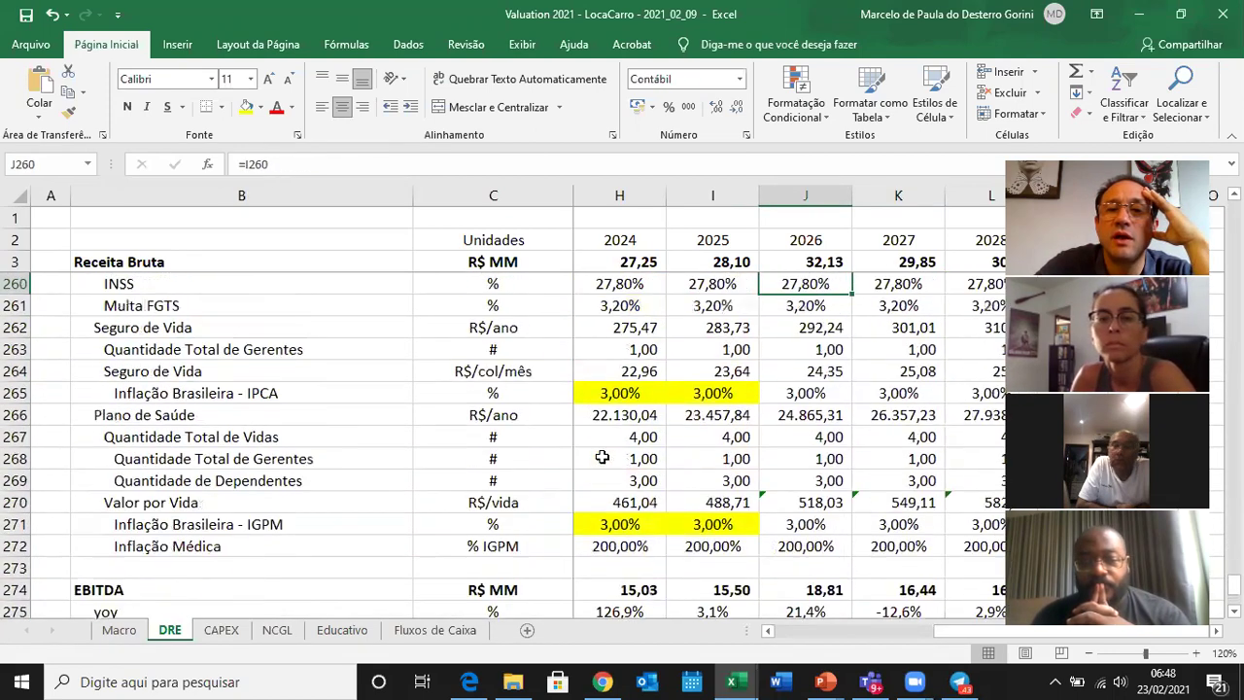
pyautogui.press('Up')
pyautogui.press('Up')
pyautogui.press('Up')
pyautogui.press('Up')
pyautogui.press('Down')
pyautogui.press('Down')
pyautogui.press('Down')
pyautogui.press('Down')
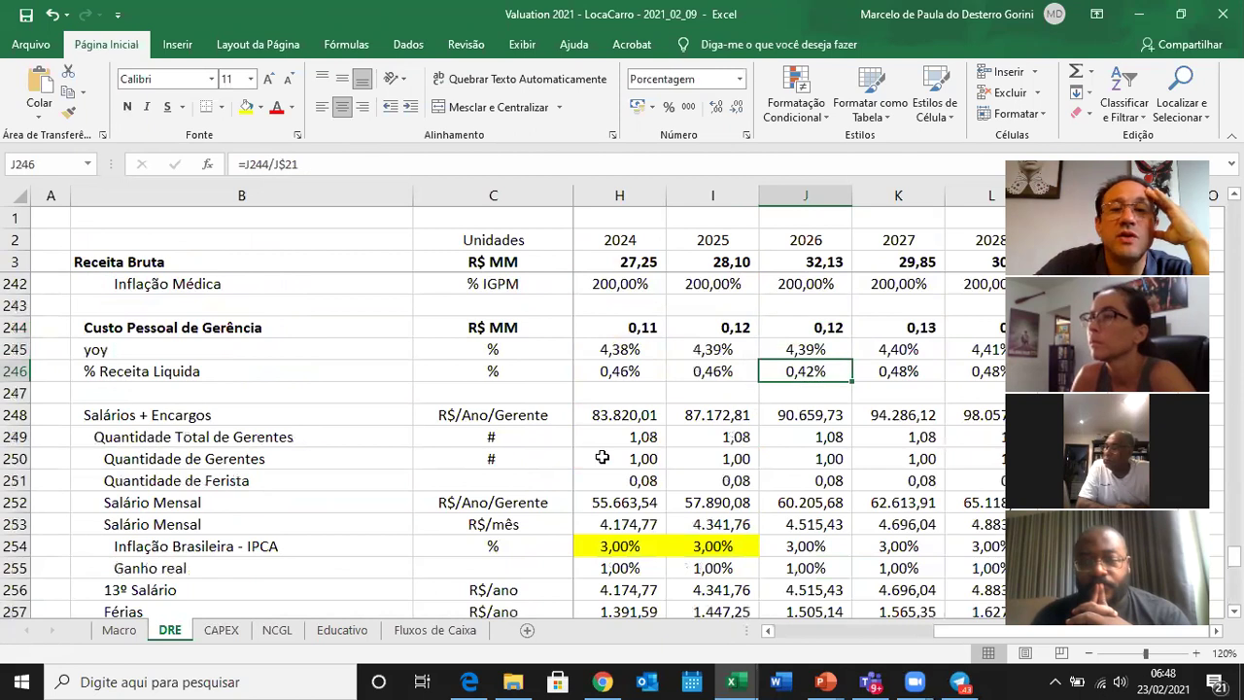
# Compare the % Receita Liquida of Custo Pessoal de Gerência in 2026 with the surrounding years from 2024 to 2028.
pyautogui.press('Left')
pyautogui.press('Left')
pyautogui.press('Right')
pyautogui.press('Right')
pyautogui.press('Right')
pyautogui.press('Right')
pyautogui.press('Left')
pyautogui.press('Left')
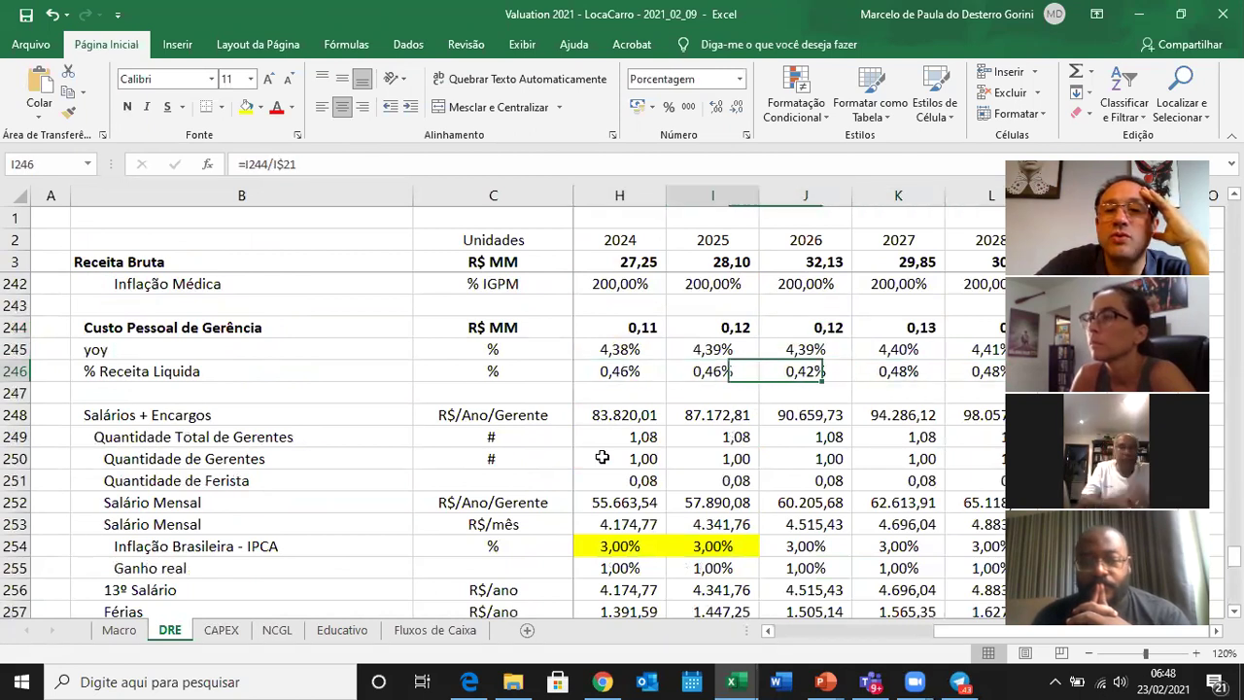
pyautogui.press('Left')
pyautogui.press('Right')
pyautogui.press('Left')
pyautogui.press('Right')
pyautogui.press('Right')
pyautogui.press('Left')
pyautogui.press('Left')
pyautogui.press('Left')
pyautogui.press('Right')
pyautogui.press('Right')
pyautogui.press('Left')
pyautogui.press('Right')
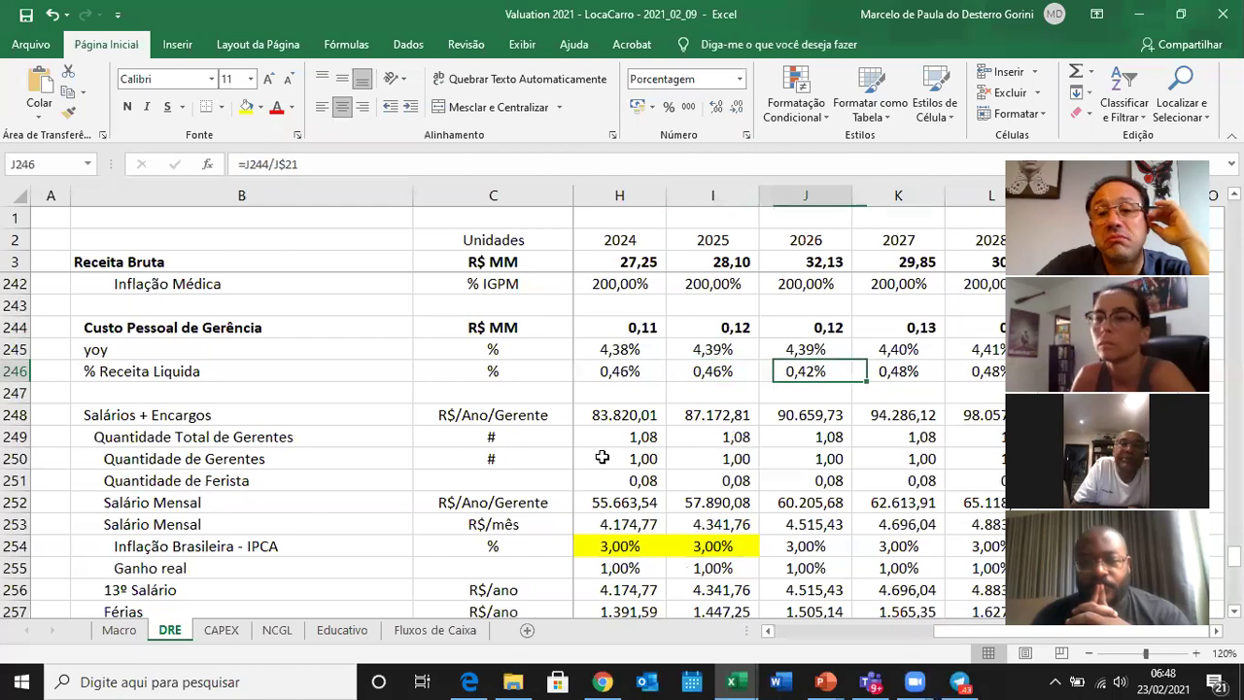
pyautogui.press('Left')
pyautogui.press('Right')
pyautogui.press('Right')
pyautogui.press('Left')
pyautogui.press('Left')
pyautogui.press('Left')
pyautogui.press('Right')
pyautogui.press('Right')
pyautogui.press('Right')
pyautogui.press('Left')
pyautogui.press('Left')
pyautogui.press('Right')
# Examine the 2026 Plano de Saúde and Seguro de Vida assumptions for the receptionists, above Custo Pessoal de Gerência.
pyautogui.press('Up')
pyautogui.press('Up')
pyautogui.press('Up')
pyautogui.press('Up')
pyautogui.press('Up')
pyautogui.press('Up')
pyautogui.press('Up')
pyautogui.press('Up')
pyautogui.press('Up')
pyautogui.press('Up')
pyautogui.press('Up')
pyautogui.press('Up')
pyautogui.press('Down')
pyautogui.press('Down')
pyautogui.press('Down')
pyautogui.press('Down')
pyautogui.press('Down')
pyautogui.press('Down')
pyautogui.press('Down')
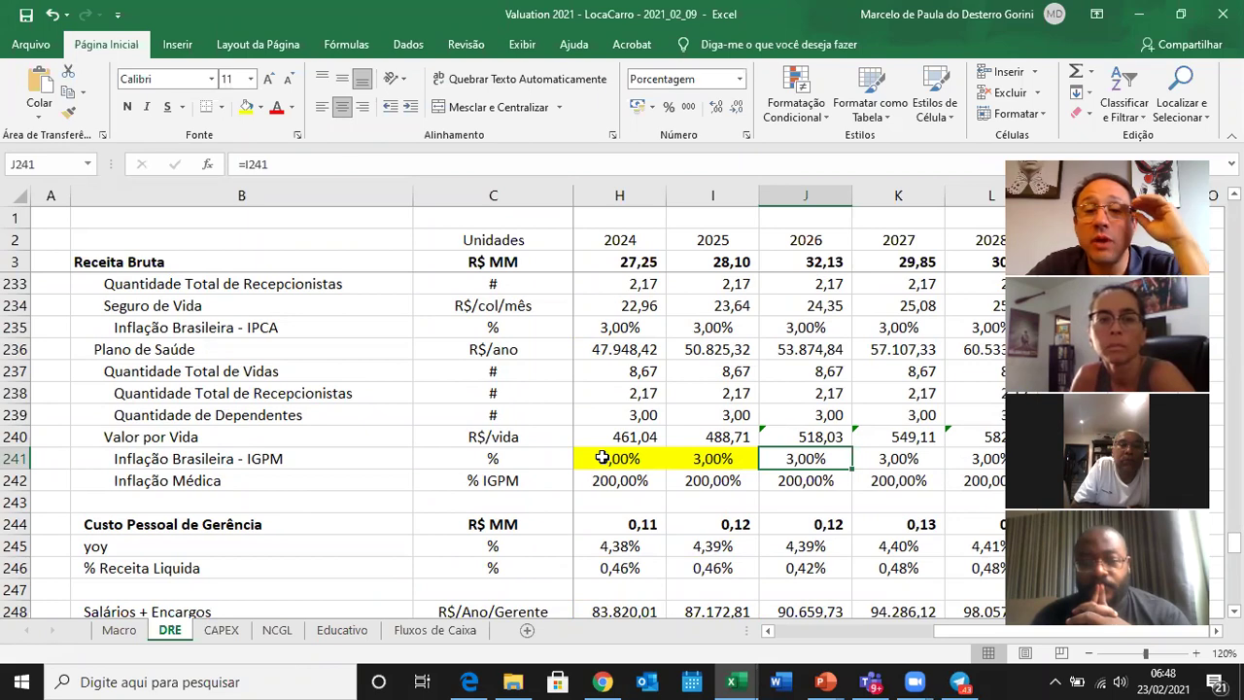
# Trace the 2026 column up through the receptionists' benefits, charges and salary assumptions to the % Receita Liquida of Custo Pessoal de Recepção.
pyautogui.press('Up')
pyautogui.press('Up')
pyautogui.press('Up')
pyautogui.press('Up')
pyautogui.press('Up')
pyautogui.press('Up')
pyautogui.press('Up')
pyautogui.press('Up')
pyautogui.press('Up')
pyautogui.press('Up')
pyautogui.press('Up')
pyautogui.press('Up')
pyautogui.press('Up')
pyautogui.press('Up')
pyautogui.press('Up')
pyautogui.press('Up')
pyautogui.press('Up')
pyautogui.press('Up')
pyautogui.press('Up')
pyautogui.press('Up')
pyautogui.press('Up')
pyautogui.press('Up')
pyautogui.press('Up')
pyautogui.press('Up')
pyautogui.press('Up')
pyautogui.press('Up')
pyautogui.press('Up')
pyautogui.press('Up')
pyautogui.press('Up')
pyautogui.press('Up')
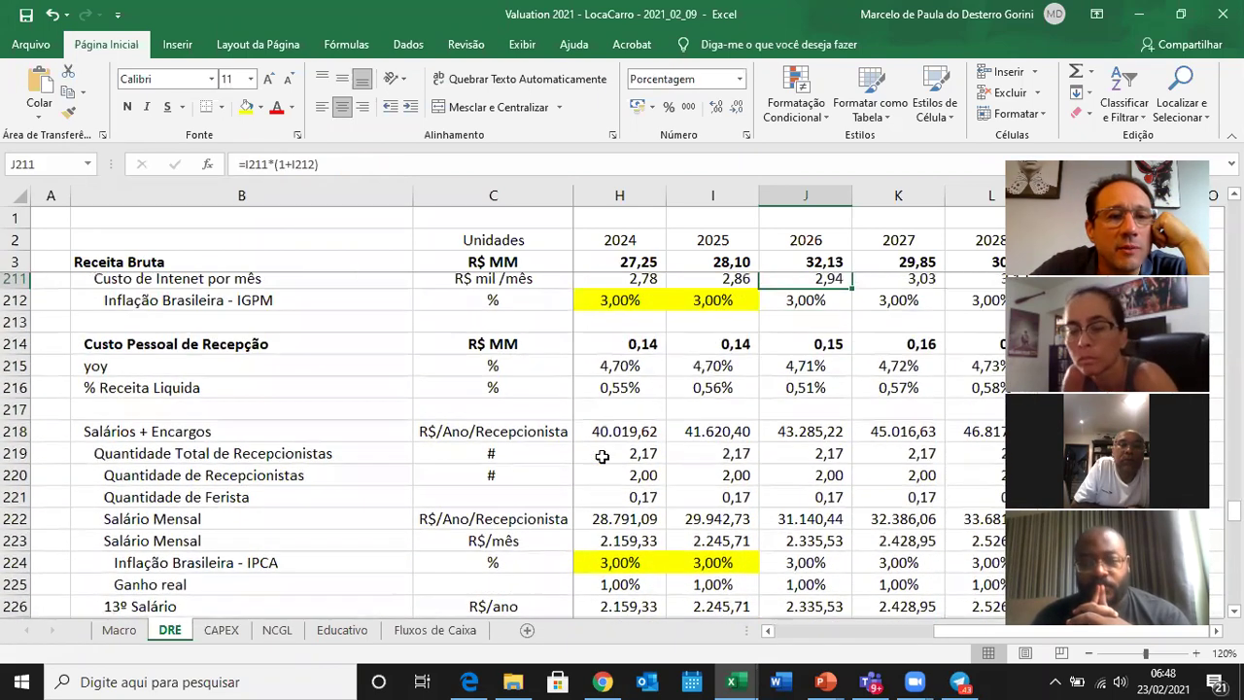
pyautogui.press('Down')
pyautogui.press('Down')
pyautogui.press('Down')
pyautogui.press('Down')
pyautogui.press('Down')
# Compare the % Receita Liquida of Custo Pessoal de Recepção in 2026 with the neighbouring years.
pyautogui.press('Left')
pyautogui.press('Left')
pyautogui.press('Right')
pyautogui.press('Right')
pyautogui.press('Right')
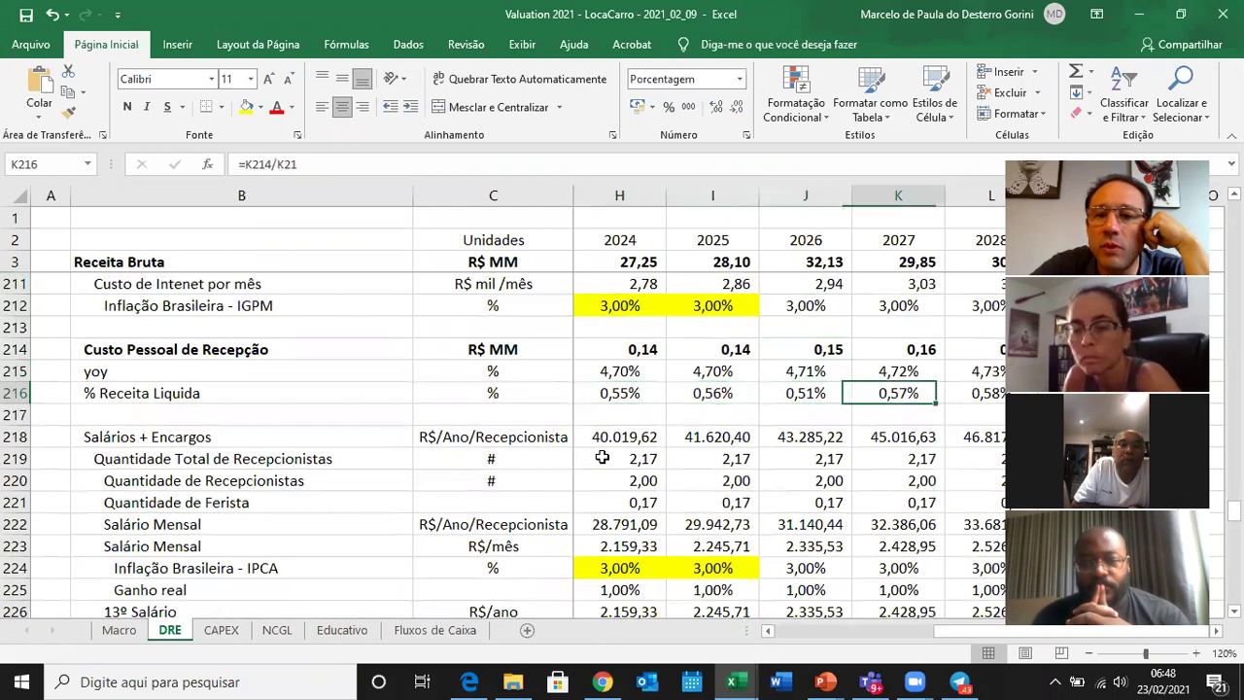
pyautogui.press('Left')
pyautogui.press('Left')
pyautogui.press('Right')
pyautogui.press('Left')
pyautogui.press('Right')
pyautogui.press('Right')
pyautogui.press('Left')
pyautogui.press('Left')
pyautogui.press('Left')
pyautogui.press('Right')
pyautogui.press('Right')
pyautogui.press('Right')
pyautogui.press('Left')
pyautogui.press('Left')
pyautogui.press('Right')
pyautogui.press('Right')
pyautogui.press('Left')
pyautogui.press('Left')
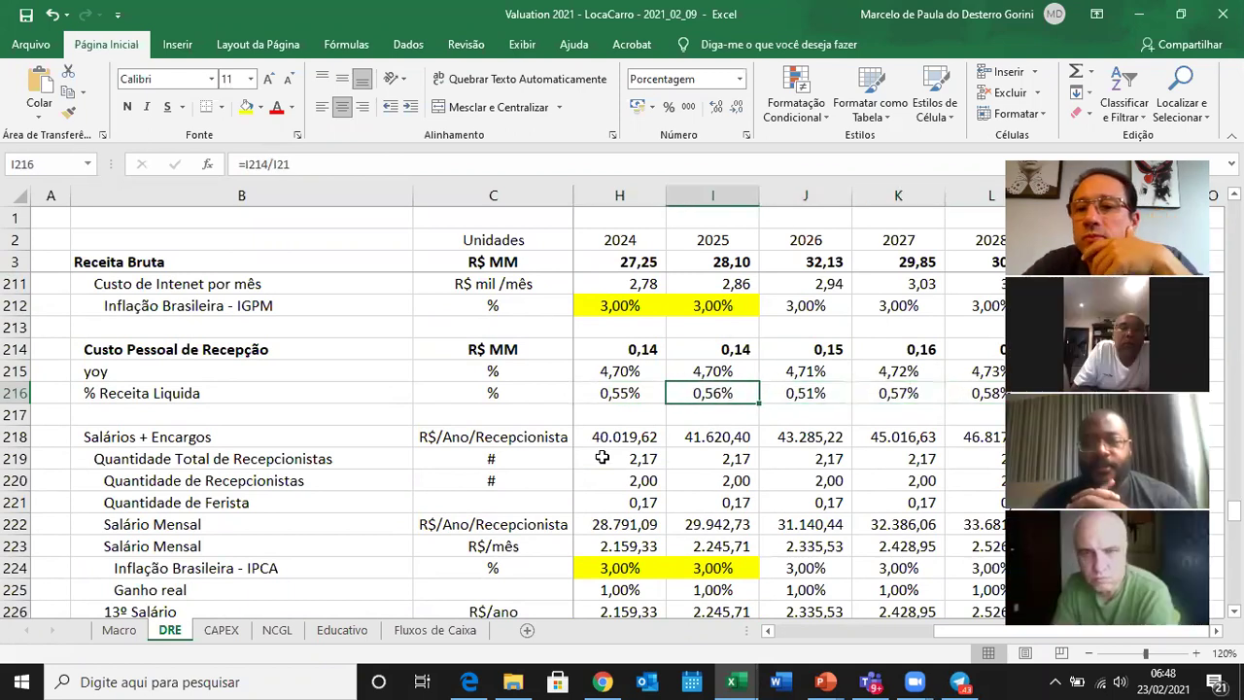
pyautogui.press('Right')
pyautogui.press('Right')
pyautogui.press('Left')
pyautogui.press('Left')
# Check the % Receita Liquida of Internet e Telefonia from 2025 to 2027.
pyautogui.press('Up')
pyautogui.press('Up')
pyautogui.press('Up')
pyautogui.press('Up')
pyautogui.press('Up')
pyautogui.press('Up')
pyautogui.press('Up')
pyautogui.press('Up')
pyautogui.press('Up')
pyautogui.press('Up')
pyautogui.press('Up')
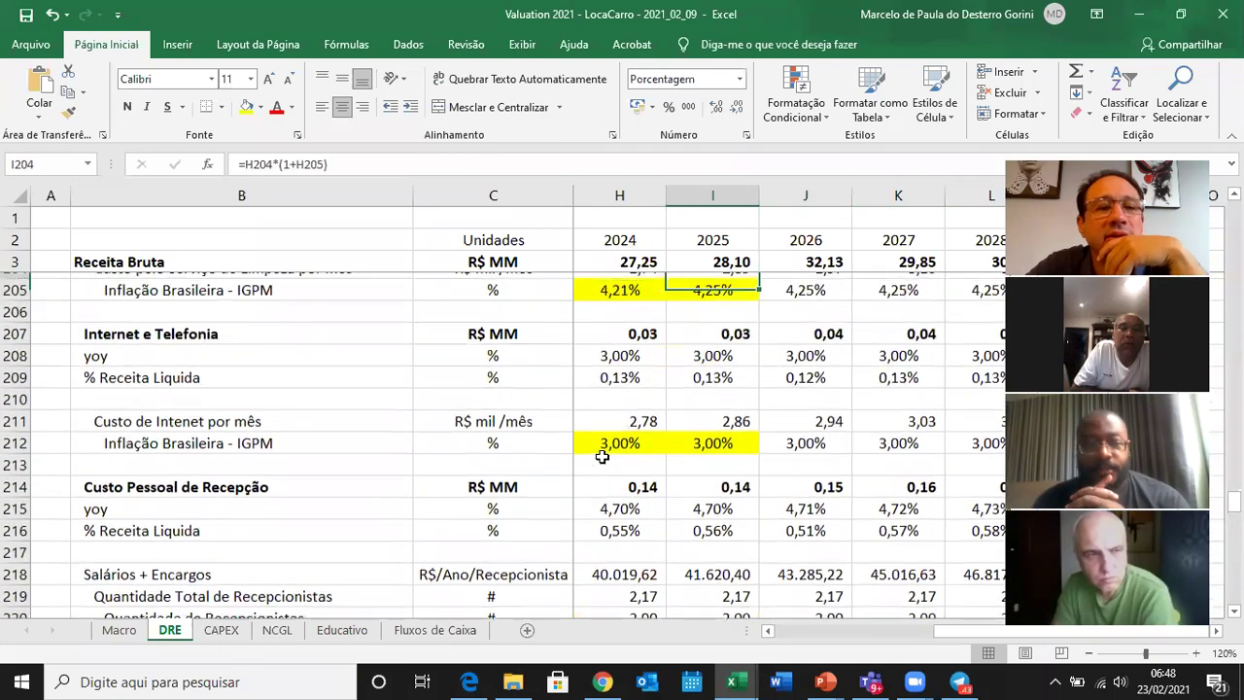
pyautogui.press('Down')
pyautogui.press('Down')
pyautogui.press('Down')
pyautogui.press('Down')
pyautogui.press('Down')
pyautogui.press('Right')
pyautogui.press('Right')
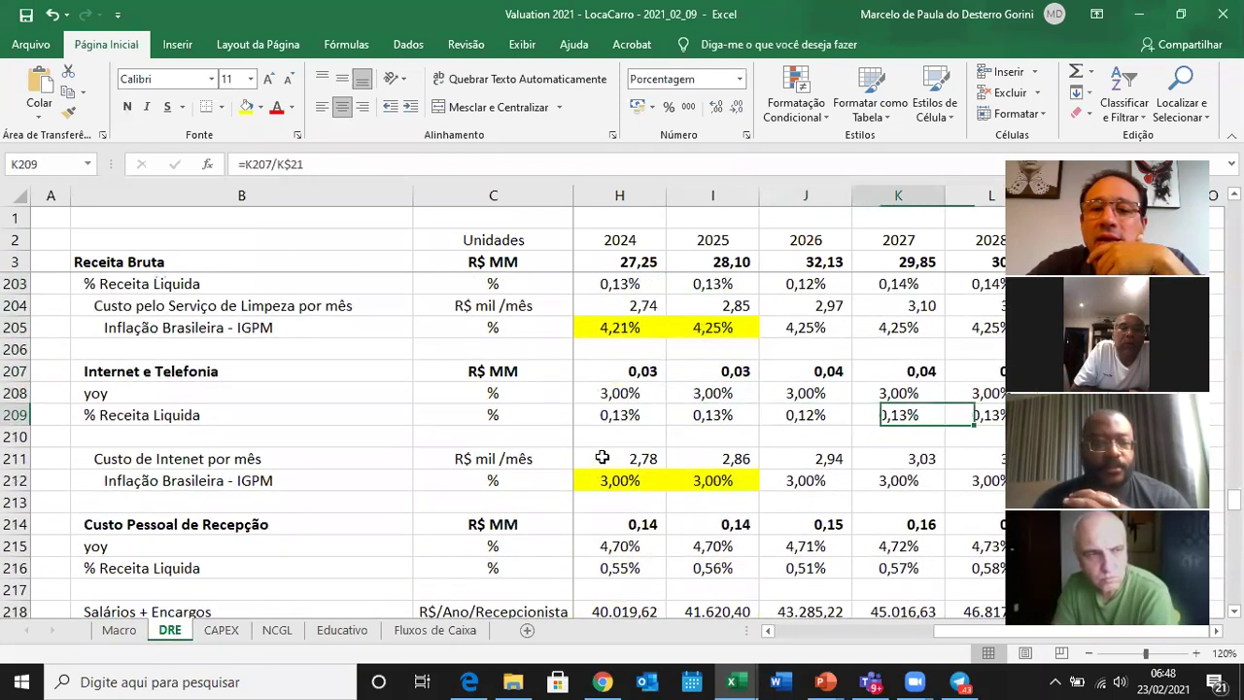
pyautogui.press('Left')
pyautogui.press('Left')
# Compare the % Receita Liquida of Serviço de Limpeza in 2026 with the surrounding years.
pyautogui.press('Up')
pyautogui.press('Up')
pyautogui.press('Up')
pyautogui.press('Up')
pyautogui.press('Up')
pyautogui.press('Up')
pyautogui.press('Up')
pyautogui.press('Up')
pyautogui.press('Up')
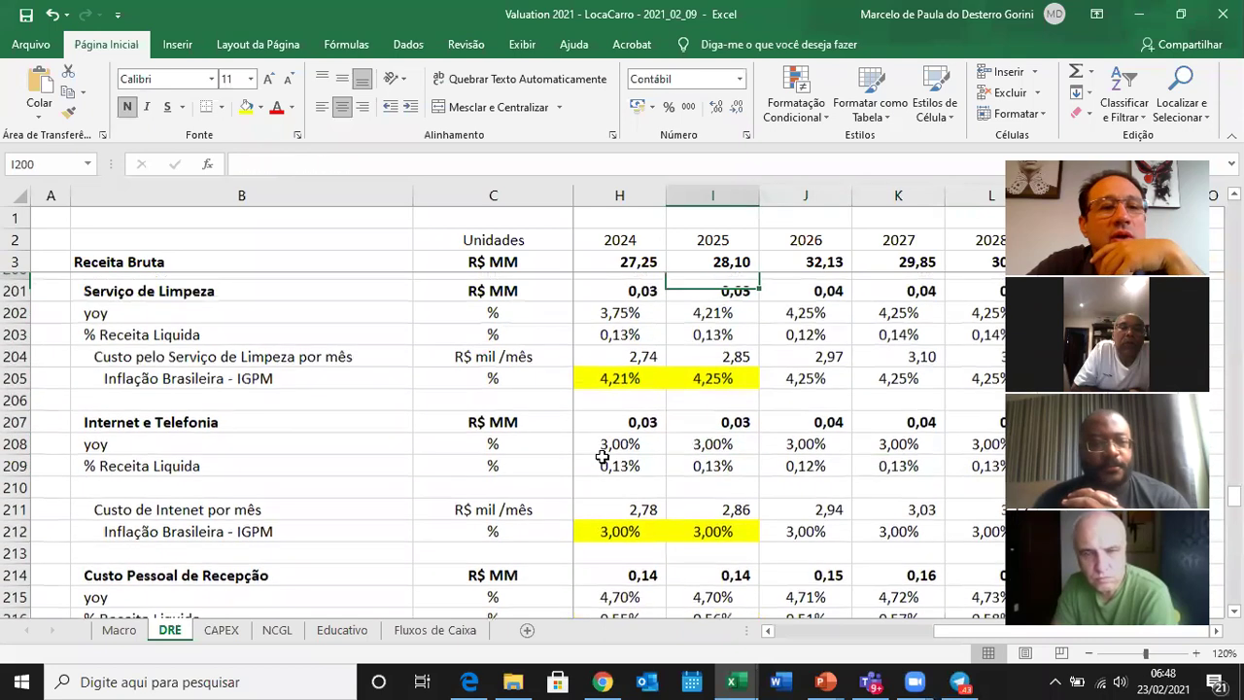
pyautogui.press('Up')
pyautogui.press('Up')
pyautogui.press('Down')
pyautogui.press('Down')
pyautogui.press('Down')
pyautogui.press('Down')
pyautogui.press('Down')
pyautogui.press('Down')
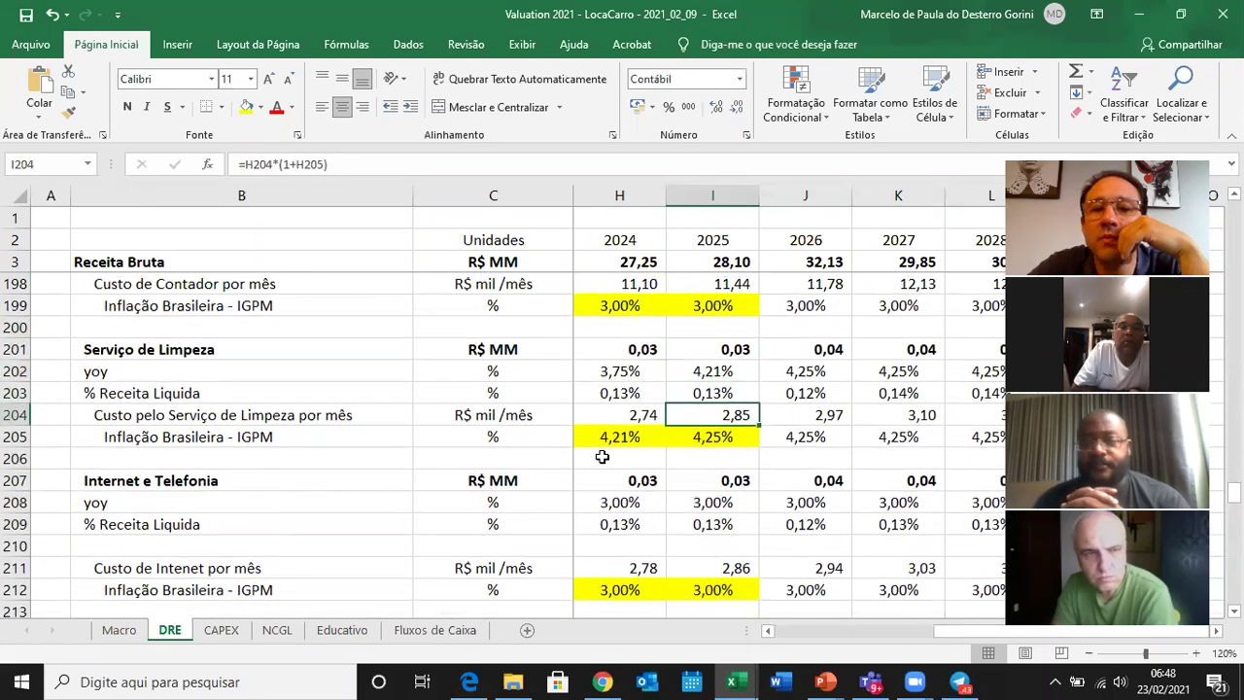
pyautogui.press('Up')
pyautogui.press('Right')
pyautogui.press('Right')
pyautogui.press('Right')
pyautogui.press('Left')
pyautogui.press('Left')
pyautogui.press('Left')
pyautogui.press('Right')
pyautogui.press('Right')
pyautogui.press('Left')
pyautogui.press('Left')
pyautogui.press('Right')
pyautogui.press('Right')
pyautogui.press('Left')
pyautogui.press('Left')
# Compare the % Receita Liquida of Contador in 2026 with 2025 and 2027.
pyautogui.press('Up')
pyautogui.press('Up')
pyautogui.press('Up')
pyautogui.press('Up')
pyautogui.press('Up')
pyautogui.press('Up')
pyautogui.press('Up')
pyautogui.press('Up')
pyautogui.press('Up')
pyautogui.press('Up')
pyautogui.press('Up')
pyautogui.press('Up')
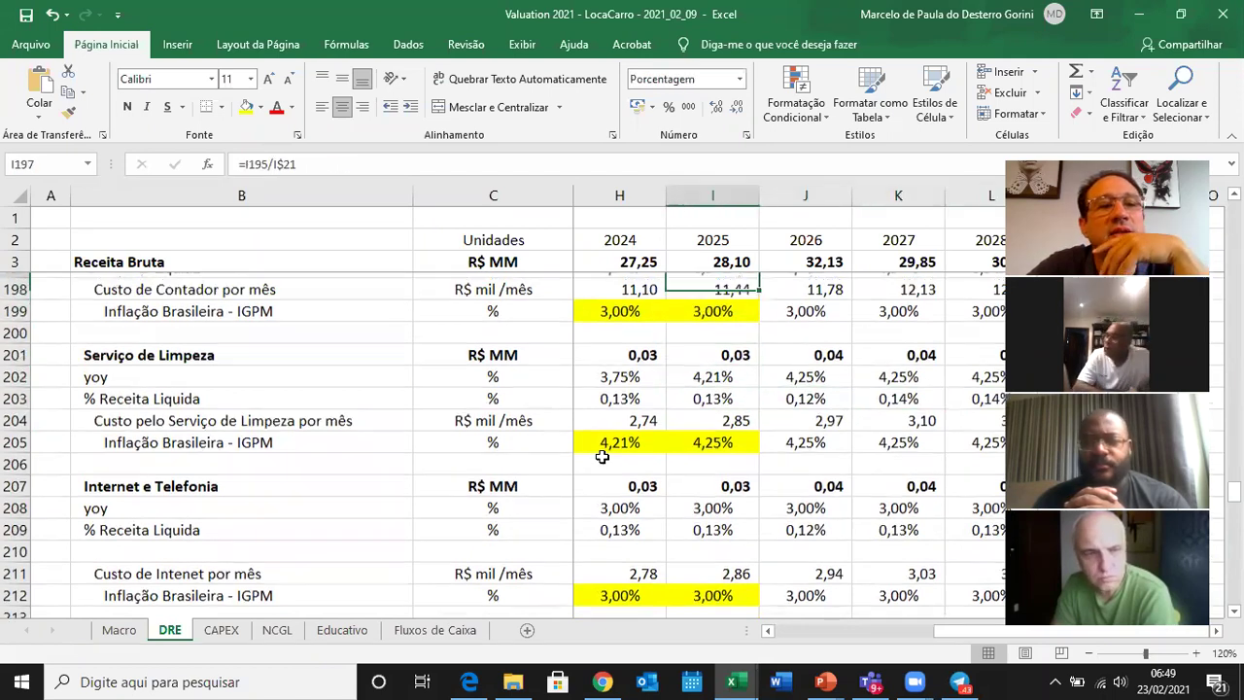
pyautogui.press('Down')
pyautogui.press('Down')
pyautogui.press('Down')
pyautogui.press('Down')
pyautogui.press('Down')
pyautogui.press('Down')
pyautogui.press('Down')
pyautogui.press('Down')
pyautogui.press('Down')
pyautogui.press('Down')
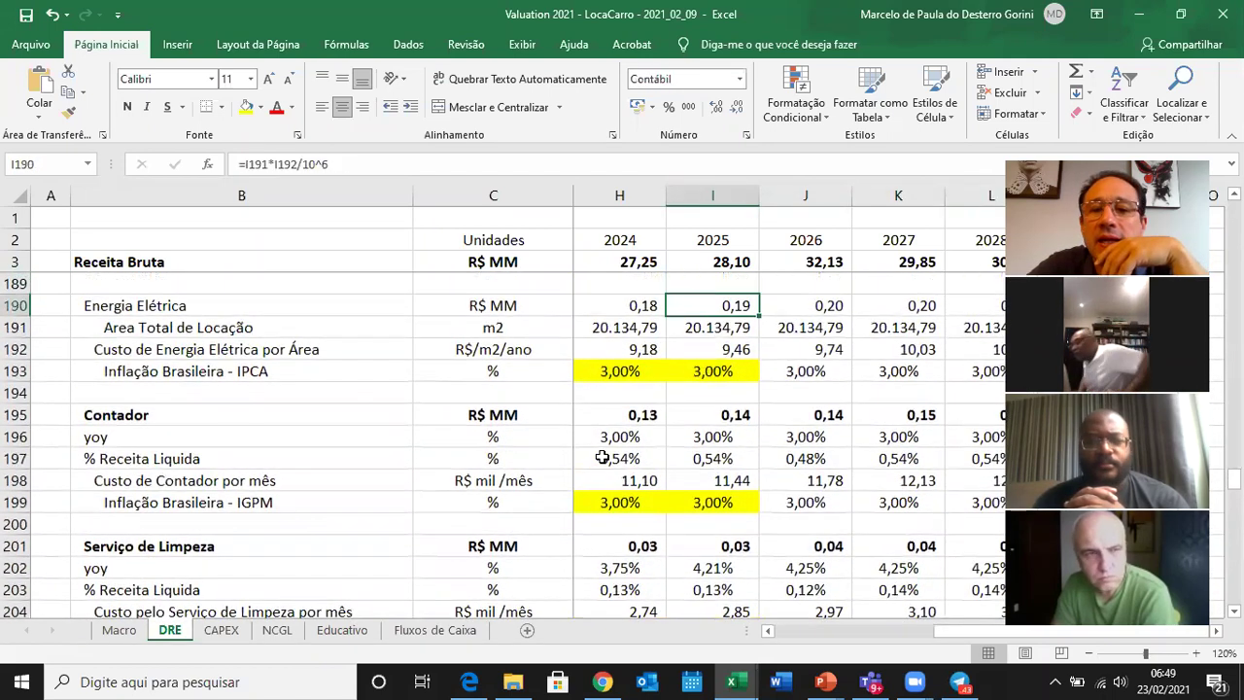
pyautogui.press('Up')
pyautogui.press('Up')
pyautogui.press('Right')
pyautogui.press('Right')
pyautogui.press('Left')
pyautogui.press('Left')
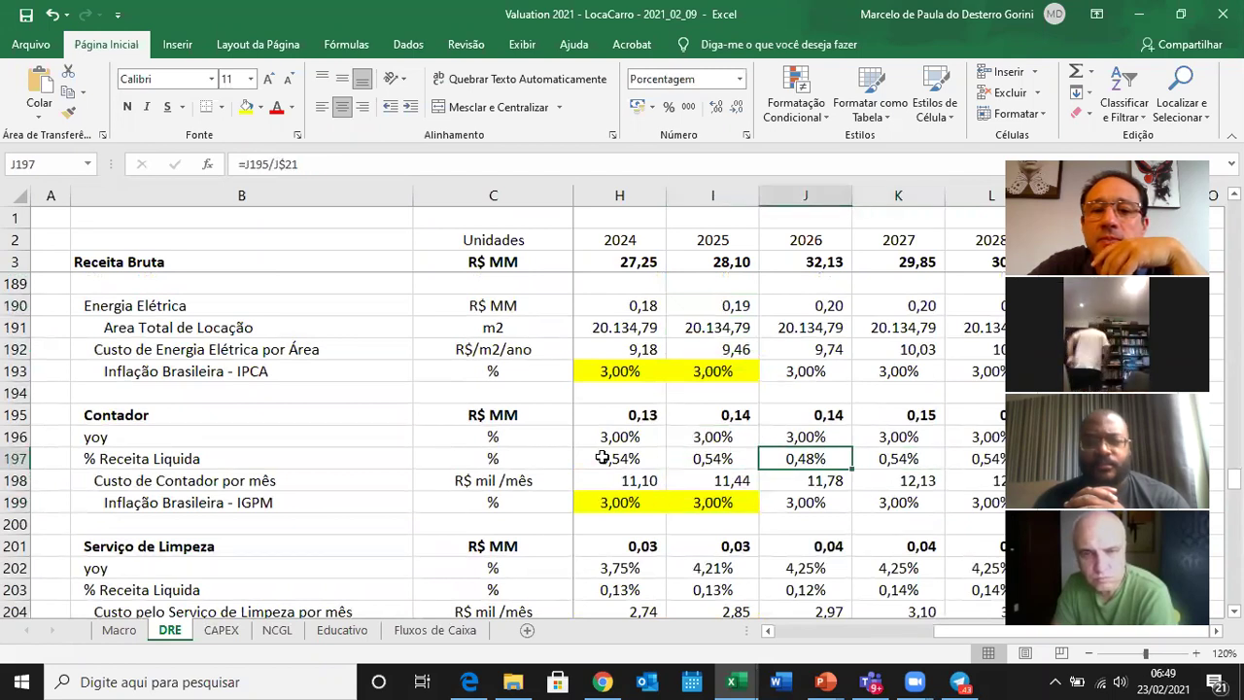
# Review the expense and cost lines upward from Contador to the revenue block at the start of the DRE sheet.
pyautogui.press('Up')
pyautogui.press('Up')
pyautogui.press('Up')
pyautogui.press('Up')
pyautogui.press('Up')
pyautogui.press('Up')
pyautogui.press('Up')
pyautogui.press('Up')
pyautogui.press('Up')
pyautogui.press('Up')
pyautogui.press('Up')
pyautogui.press('Up')
pyautogui.press('Up')
pyautogui.press('Up')
pyautogui.press('Up')
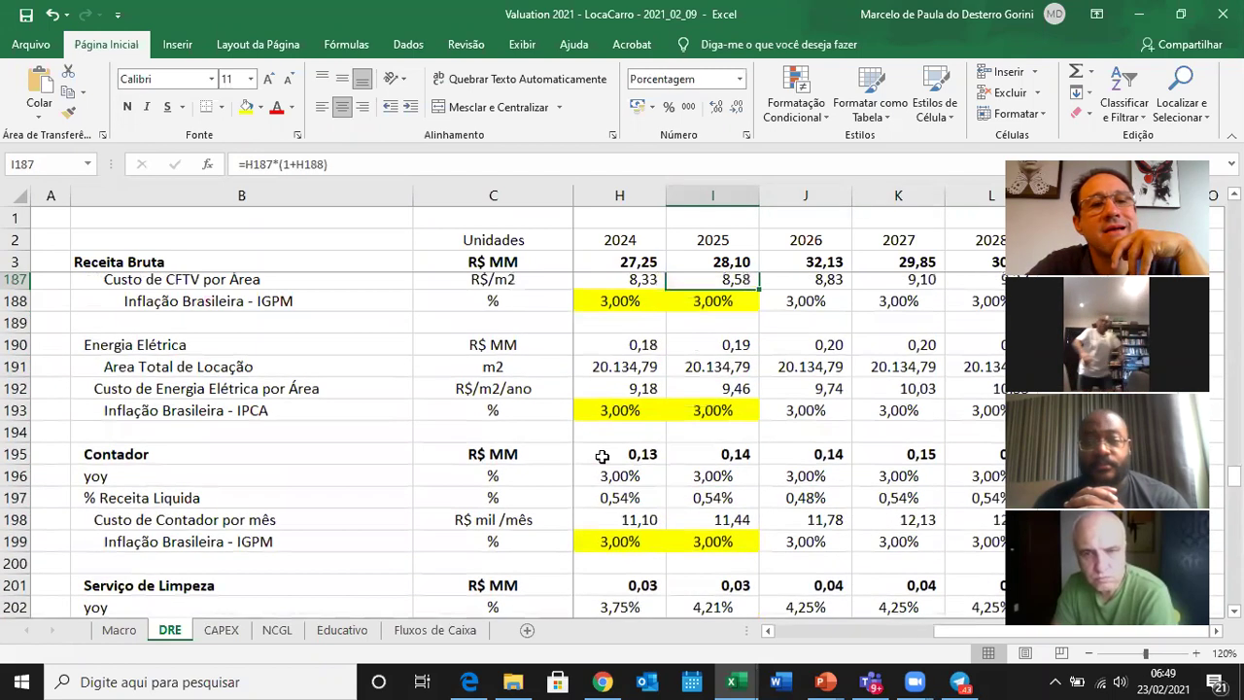
pyautogui.press('Up')
pyautogui.press('Up')
pyautogui.press('Up')
pyautogui.press('Up')
pyautogui.press('Up')
pyautogui.press('Up')
pyautogui.press('Up')
pyautogui.press('Up')
pyautogui.press('Up')
pyautogui.press('Up')
pyautogui.press('Up')
pyautogui.press('Up')
pyautogui.press('Up')
pyautogui.press('Up')
pyautogui.press('Up')
pyautogui.press('Up')
pyautogui.press('Up')
pyautogui.press('Up')
pyautogui.press('Up')
pyautogui.press('Up')
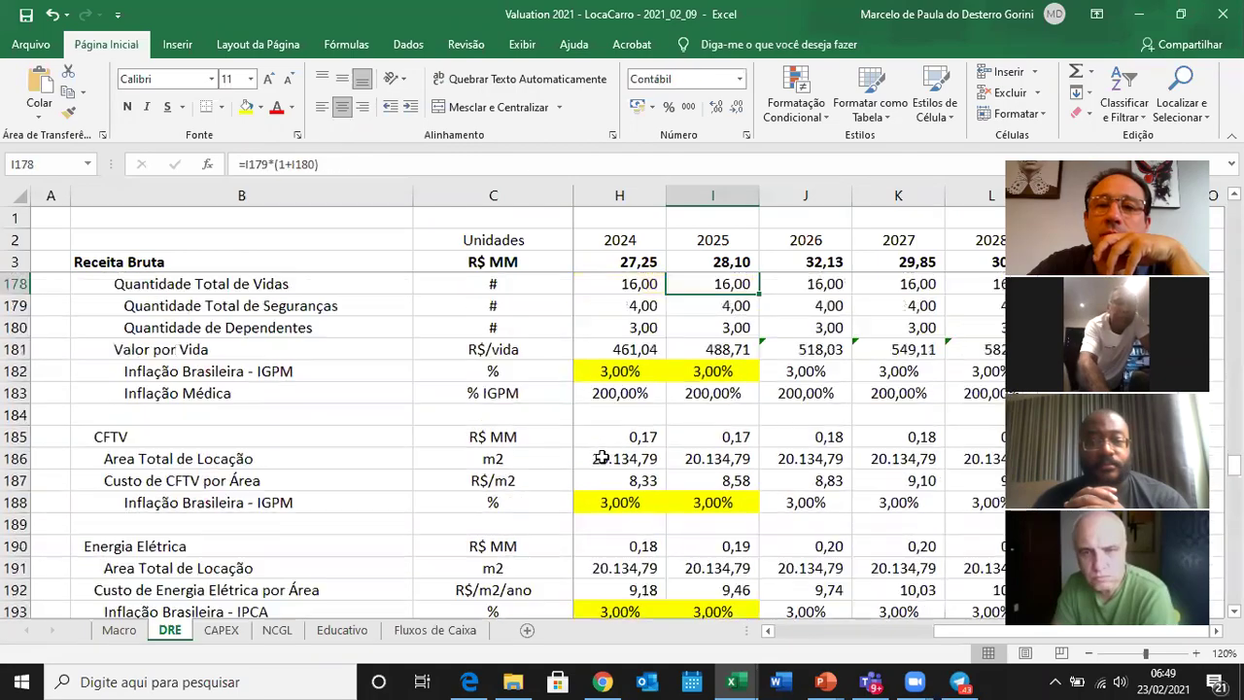
pyautogui.press('Up')
pyautogui.press('Up')
pyautogui.press('Up')
pyautogui.press('Up')
pyautogui.press('Up')
pyautogui.press('Up')
pyautogui.press('Up')
pyautogui.press('Up')
pyautogui.press('Up')
pyautogui.press('Up')
pyautogui.press('Up')
pyautogui.press('Up')
pyautogui.press('Up')
pyautogui.press('Up')
pyautogui.press('Up')
pyautogui.press('Up')
pyautogui.press('Up')
pyautogui.press('Up')
pyautogui.press('Up')
pyautogui.press('Up')
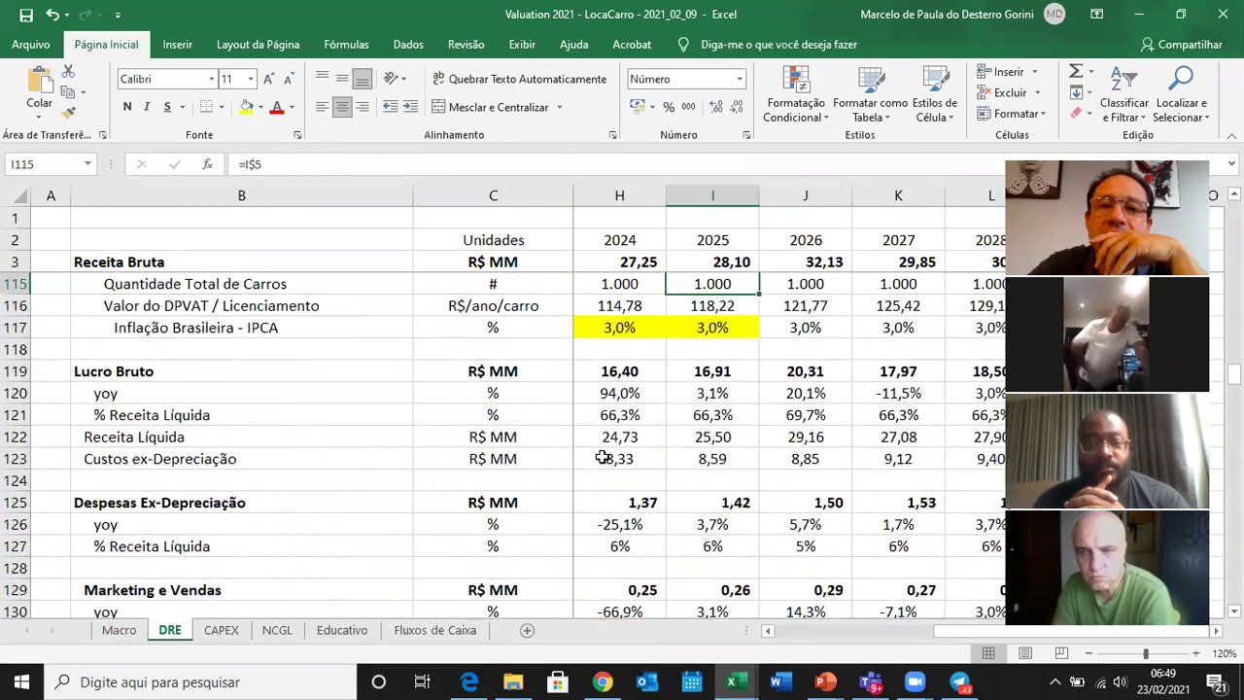
pyautogui.press('Up')
pyautogui.press('Up')
pyautogui.press('Up')
pyautogui.press('Up')
pyautogui.press('Up')
pyautogui.press('Up')
pyautogui.press('Up')
pyautogui.press('Up')
pyautogui.press('Up')
pyautogui.press('Up')
pyautogui.press('Up')
pyautogui.press('Up')
pyautogui.press('Up')
pyautogui.press('Up')
pyautogui.press('Up')
pyautogui.press('Up')
pyautogui.press('Up')
pyautogui.press('Up')
pyautogui.press('Up')
pyautogui.press('Up')
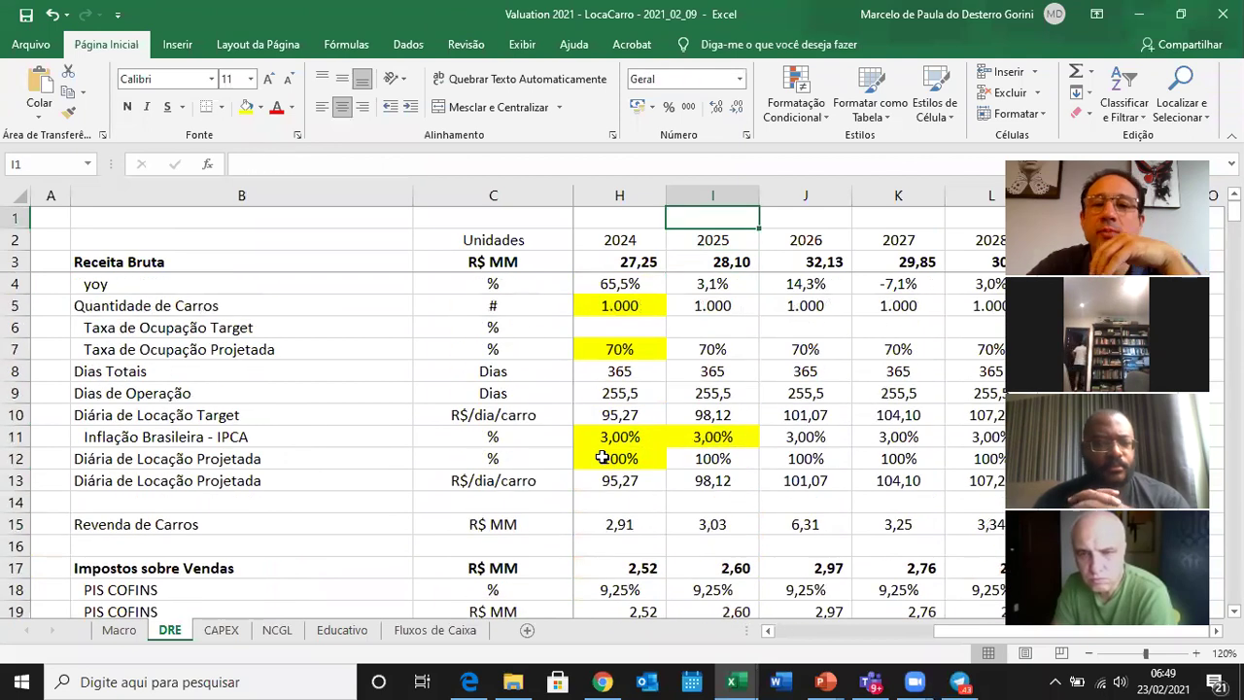
# Examine the 2026 Receita Bruta drivers one by one, from Quantidade de Carros down to Revenda de Carros.
pyautogui.press('Right')
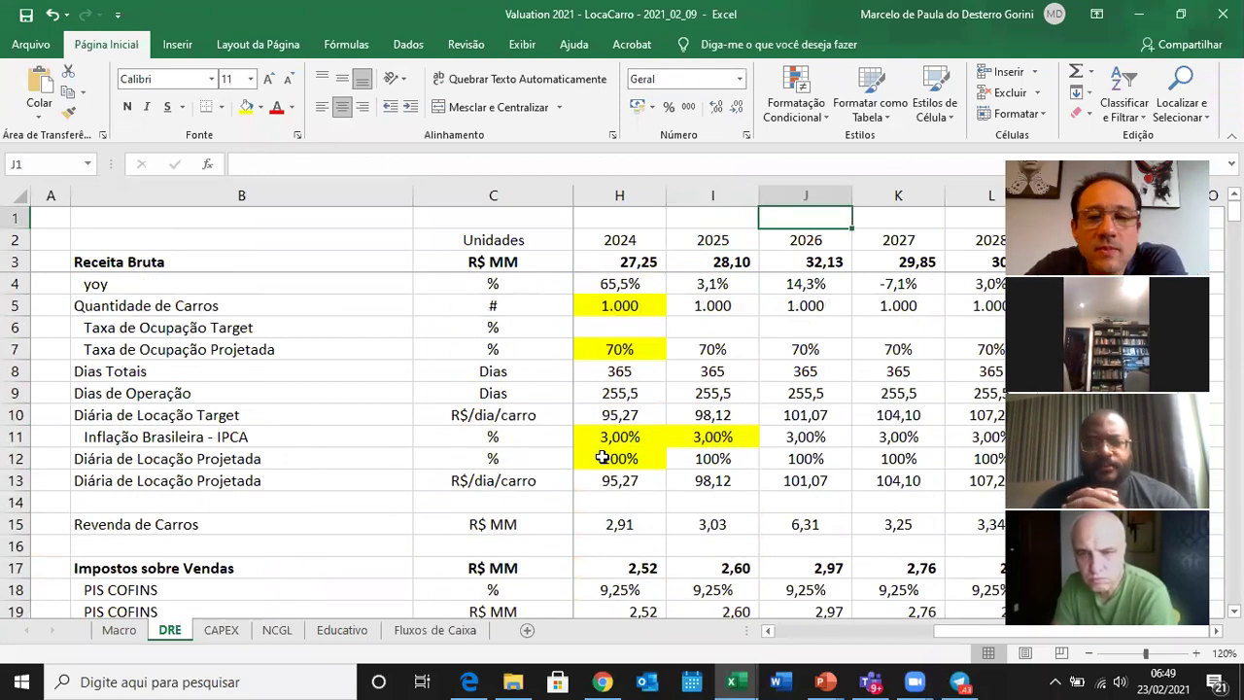
pyautogui.press('Down')
pyautogui.press('Down')
pyautogui.press('Down')
pyautogui.press('Down')
pyautogui.press('Down')
pyautogui.press('Down')
pyautogui.press('Down')
pyautogui.press('Down')
pyautogui.press('Down')
pyautogui.press('Down')
pyautogui.press('Down')
pyautogui.press('Down')
pyautogui.press('Down')
pyautogui.press('Down')
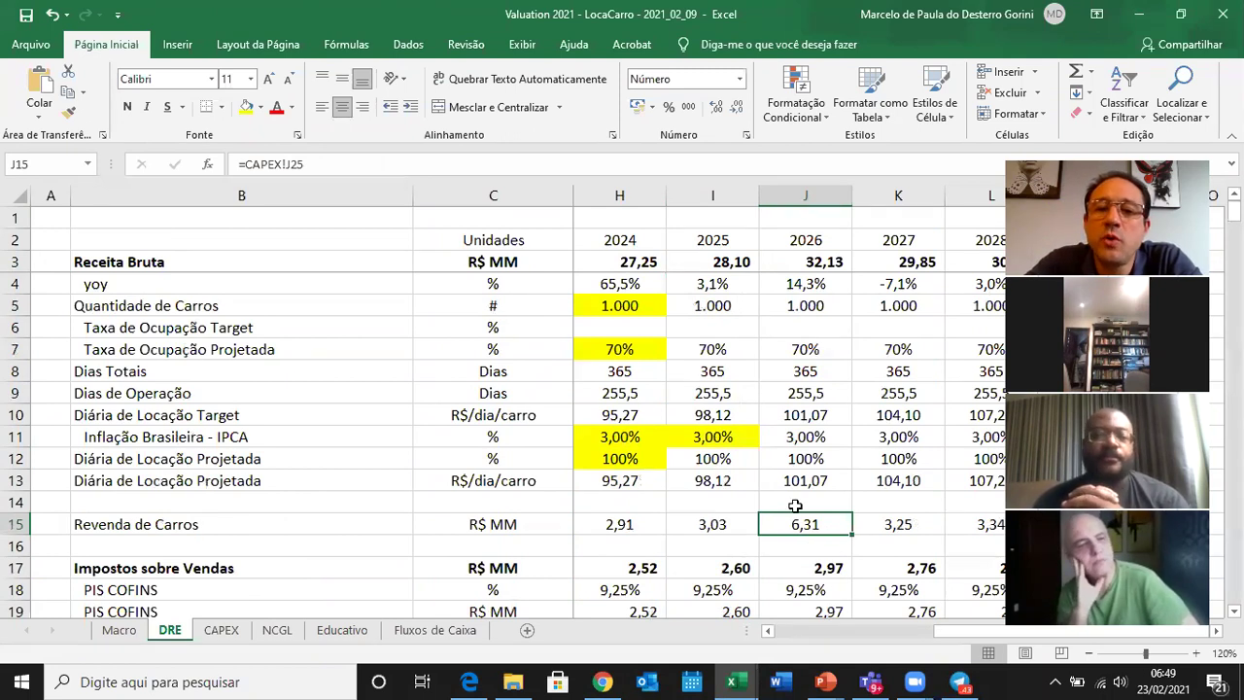
# Compare Revenda de Carros in 2026 with the other projected years.
pyautogui.press('Left')
pyautogui.press('Left')
pyautogui.press('Left')
pyautogui.press('Left')
pyautogui.press('Right')
pyautogui.press('Right')
pyautogui.press('Right')
pyautogui.press('Right')
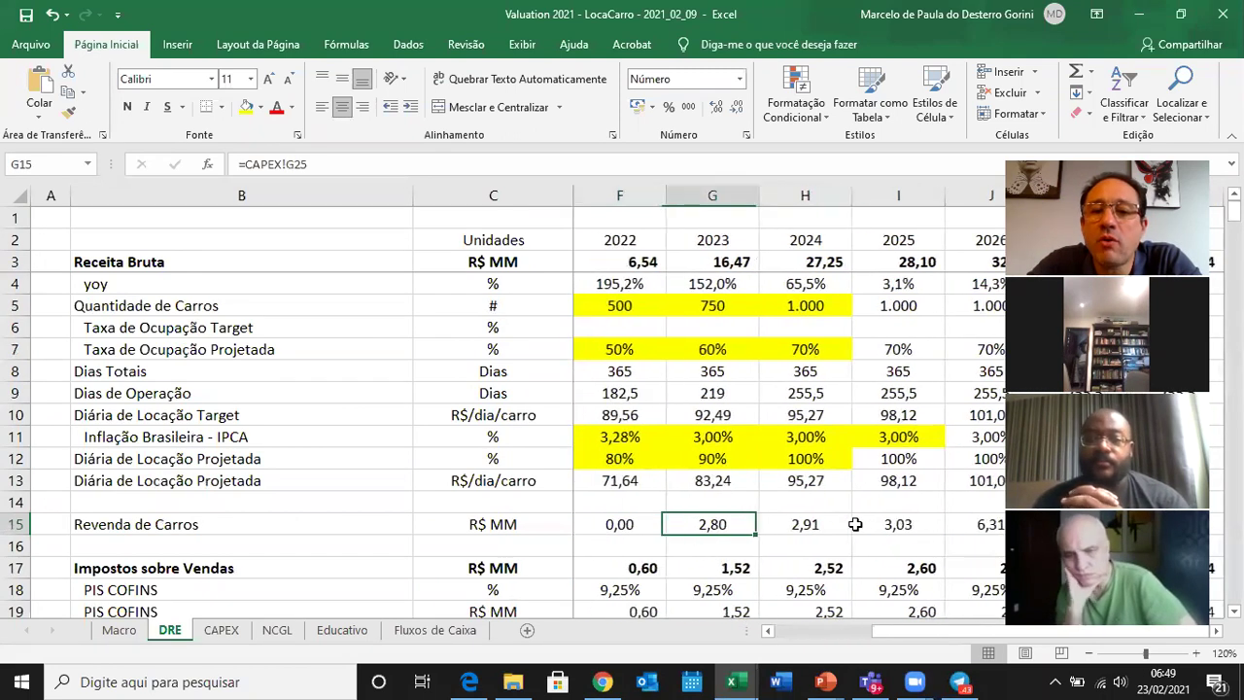
pyautogui.press('Right')
pyautogui.press('Right')
pyautogui.press('Right')
pyautogui.press('Right')
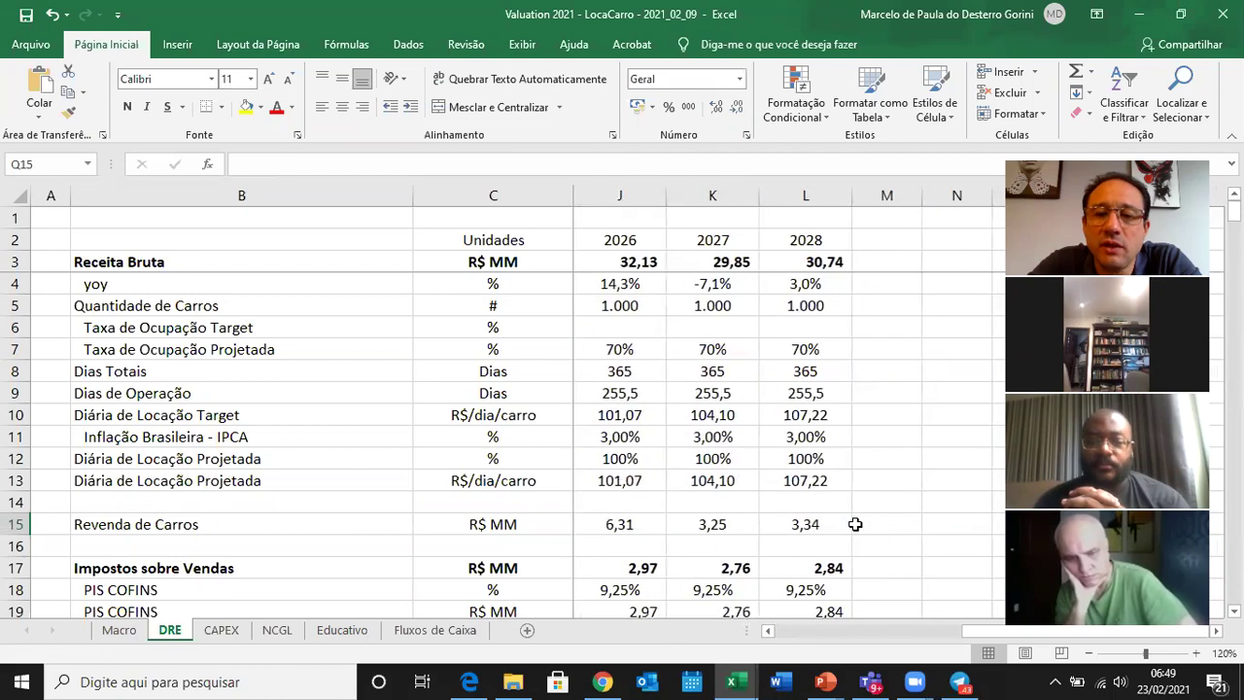
pyautogui.press('Left')
pyautogui.press('Left')
pyautogui.press('Left')
pyautogui.press('Left')
pyautogui.press('Left')
pyautogui.press('Right')
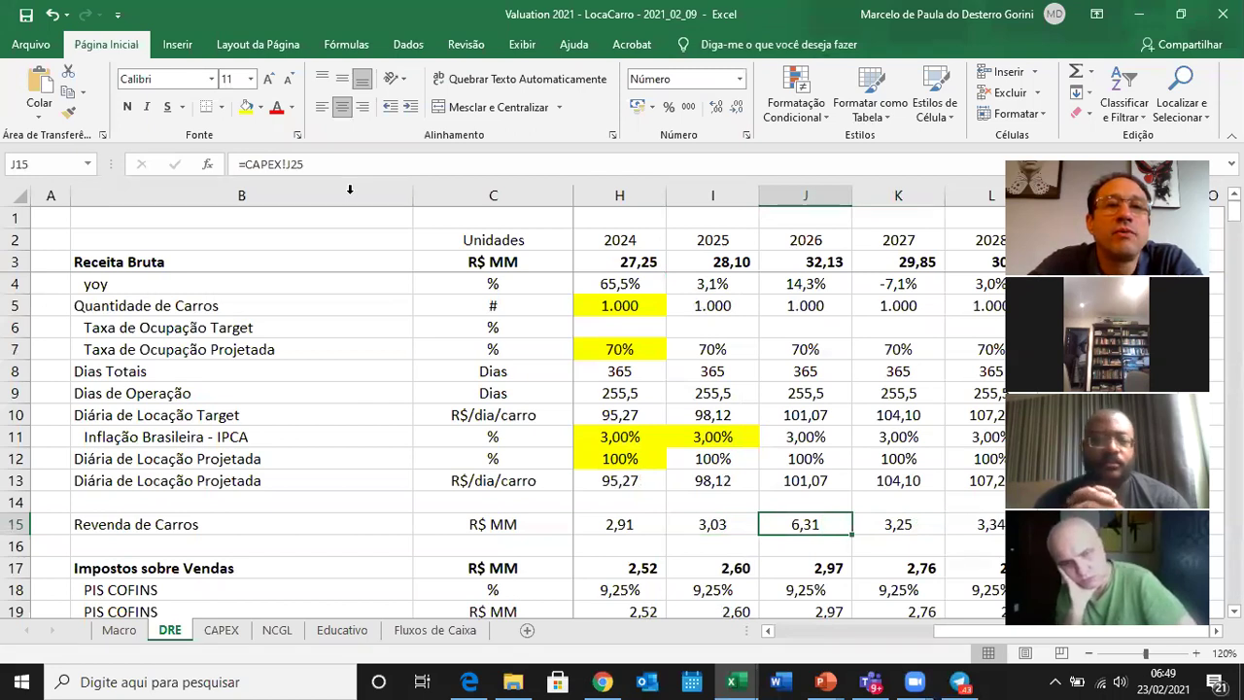
# Clear the tracing arrows, trace the precedents of the 2026 Revenda de Carros, and go to its source cell on the CAPEX sheet.
pyautogui.click(346, 44)
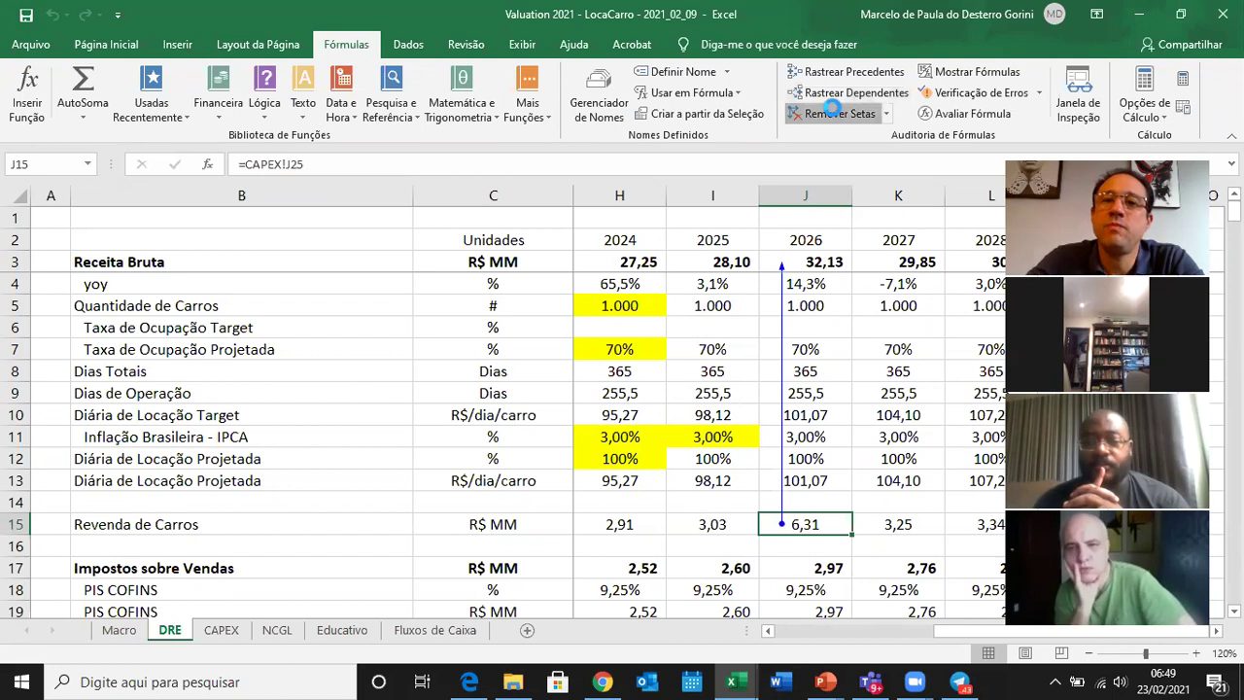
pyautogui.click(840, 113)
pyautogui.click(845, 71)
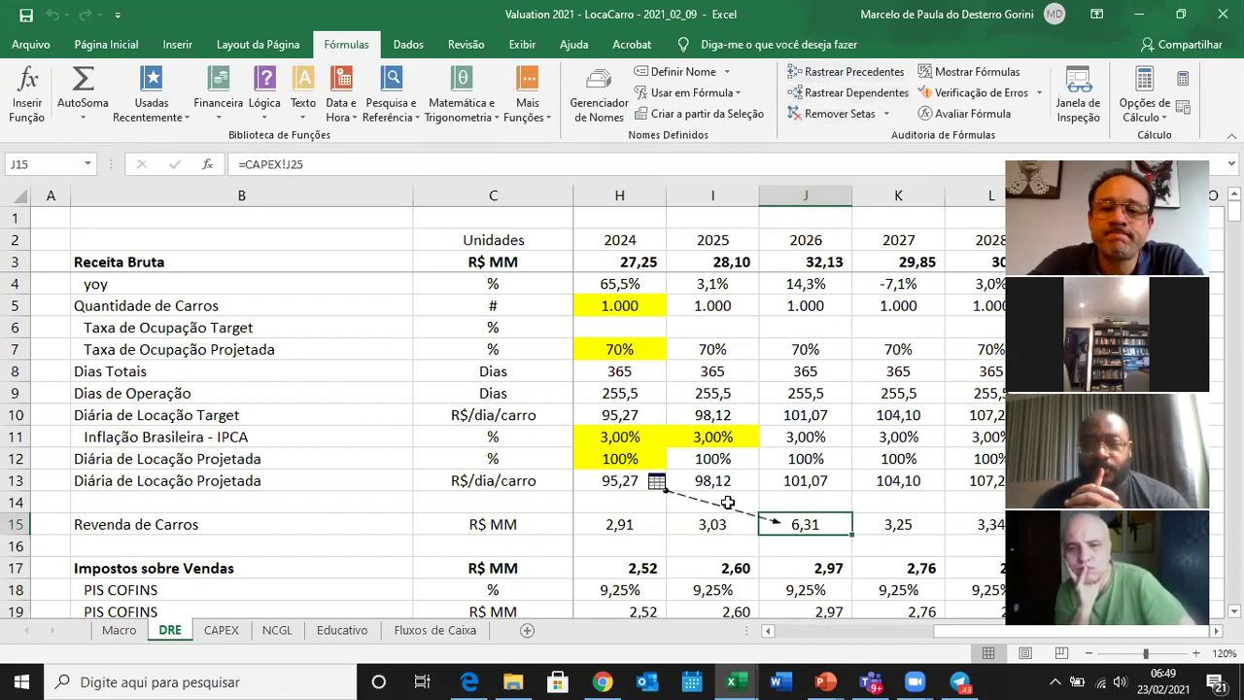
pyautogui.doubleClick(731, 514)
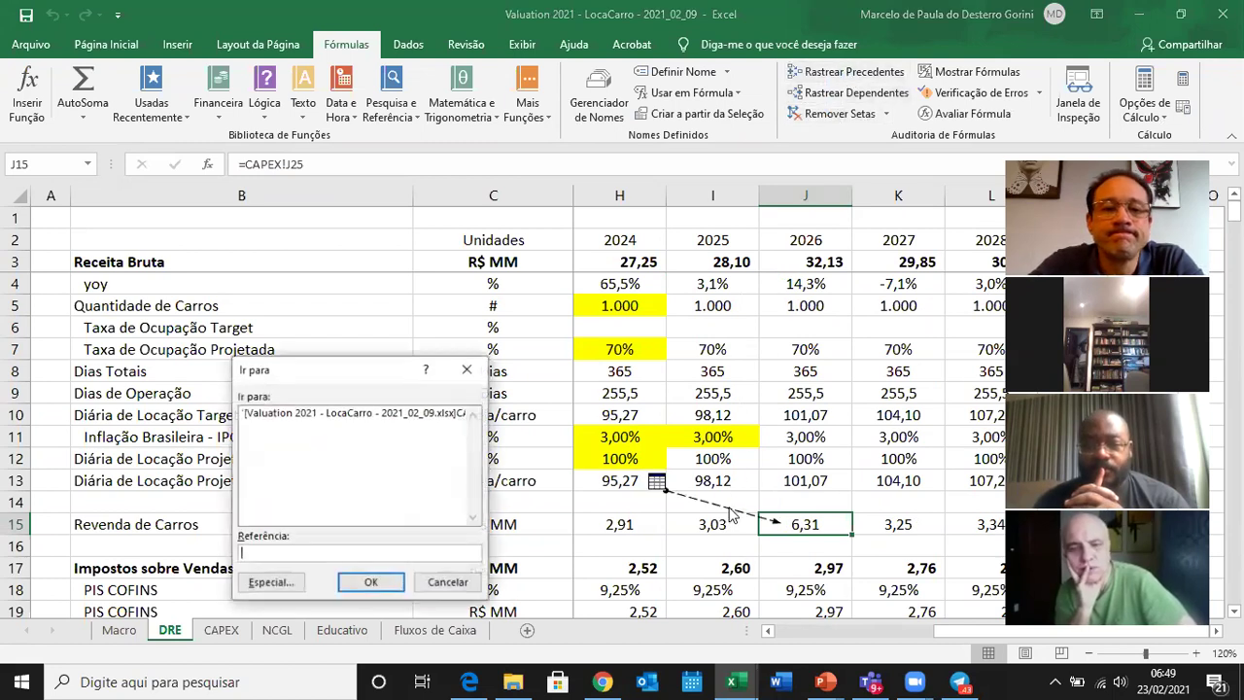
pyautogui.click(374, 415)
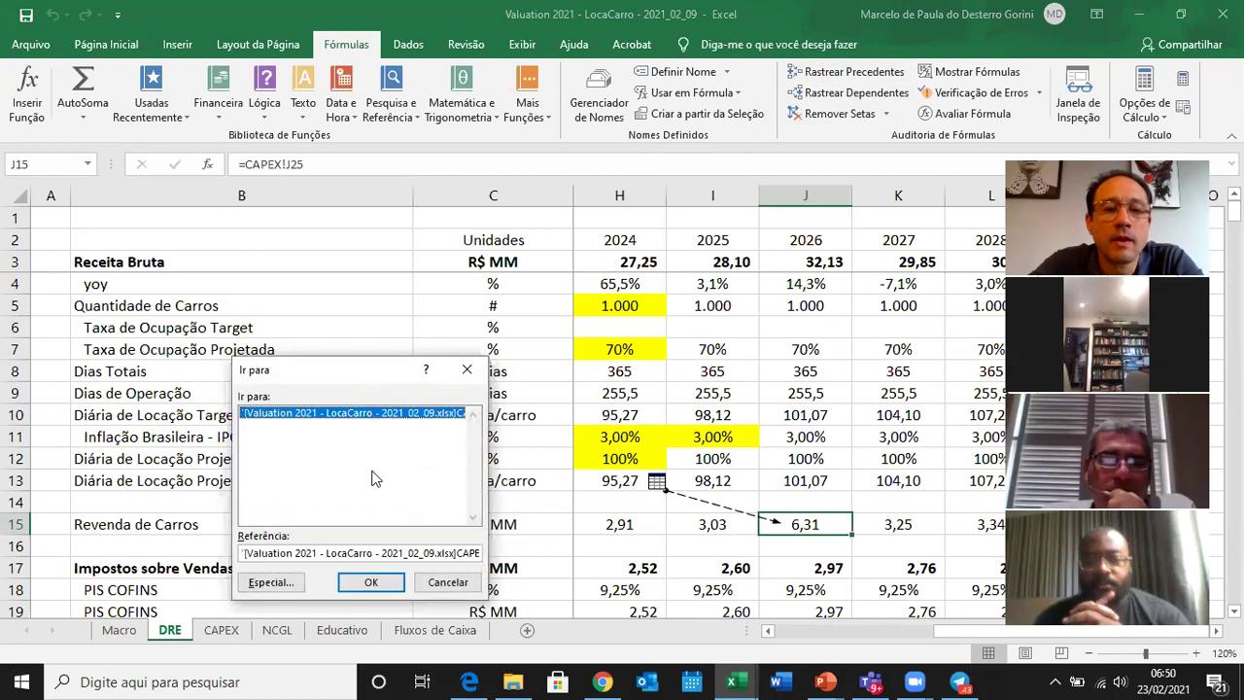
pyautogui.click(373, 584)
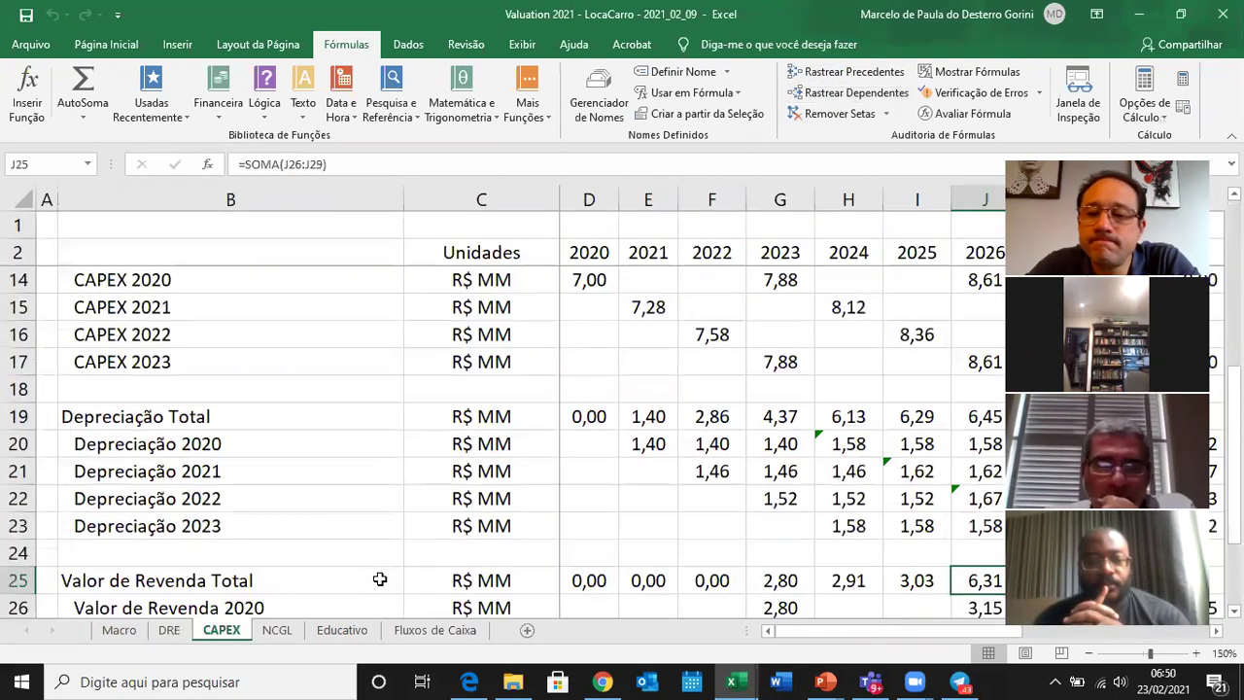
# Compare Valor de Revenda Total on the CAPEX sheet for 2026 through 2028.
pyautogui.press('Right')
pyautogui.press('Right')
pyautogui.press('Right')
pyautogui.press('Right')
pyautogui.press('Right')
pyautogui.press('Right')
pyautogui.press('Right')
pyautogui.press('Left')
pyautogui.press('Left')
pyautogui.press('Left')
pyautogui.press('Left')
pyautogui.press('Left')
pyautogui.press('Left')
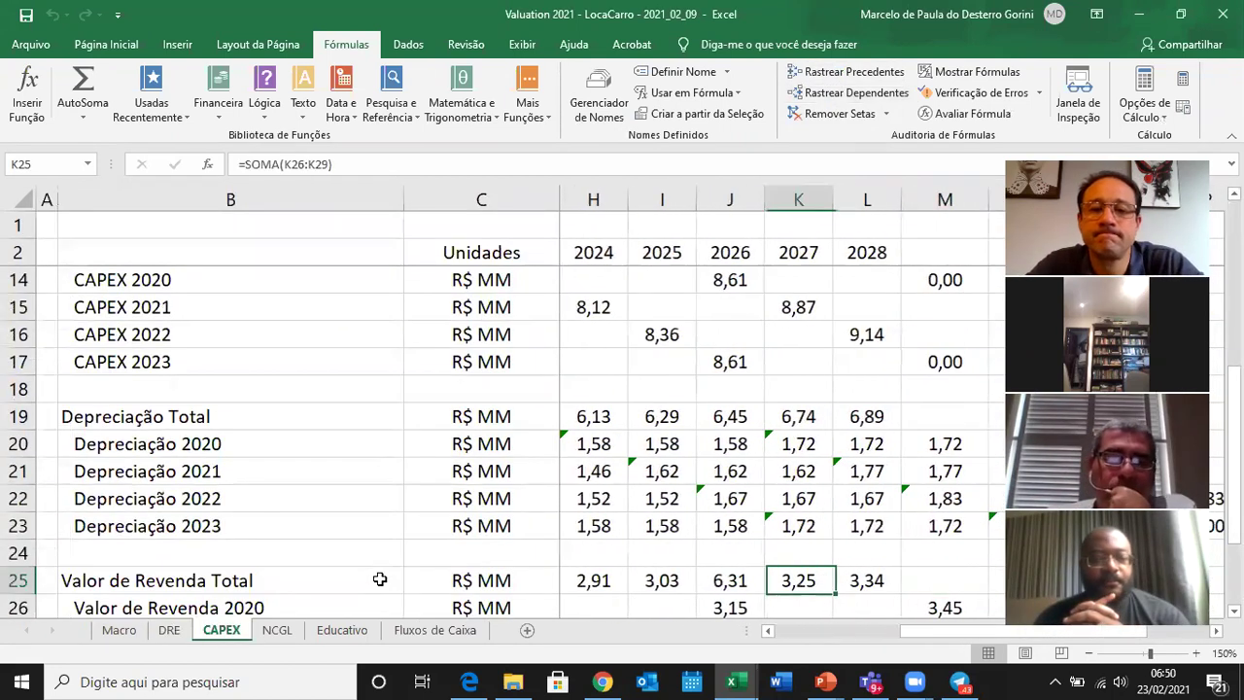
# Inspect the 2026 Valor de Revenda Total formula and the Valor de Revenda 2020 to 2023 rows that it sums.
pyautogui.press('Left')
pyautogui.press('Down')
pyautogui.press('Down')
pyautogui.press('Down')
pyautogui.press('Down')
pyautogui.press('Down')
pyautogui.press('Up')
pyautogui.press('Up')
pyautogui.press('Up')
pyautogui.press('Up')
pyautogui.press('Up')
pyautogui.press('F2')
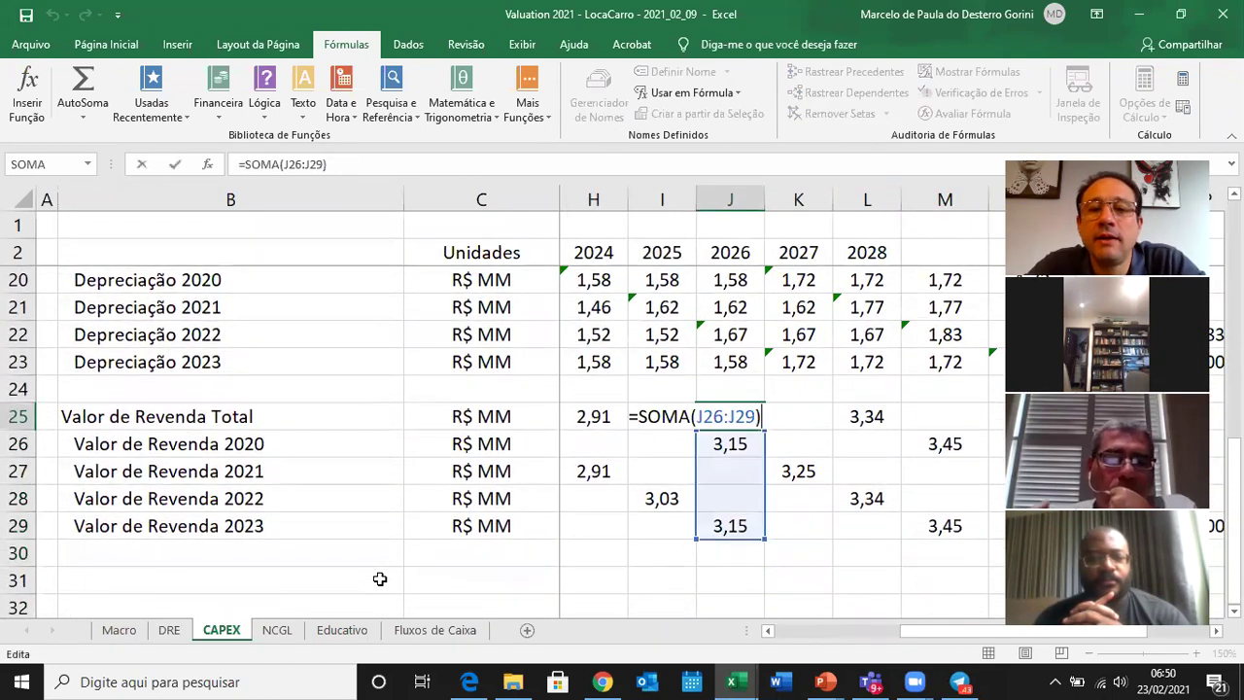
pyautogui.press('Return')
pyautogui.press('Up')
pyautogui.press('F2')
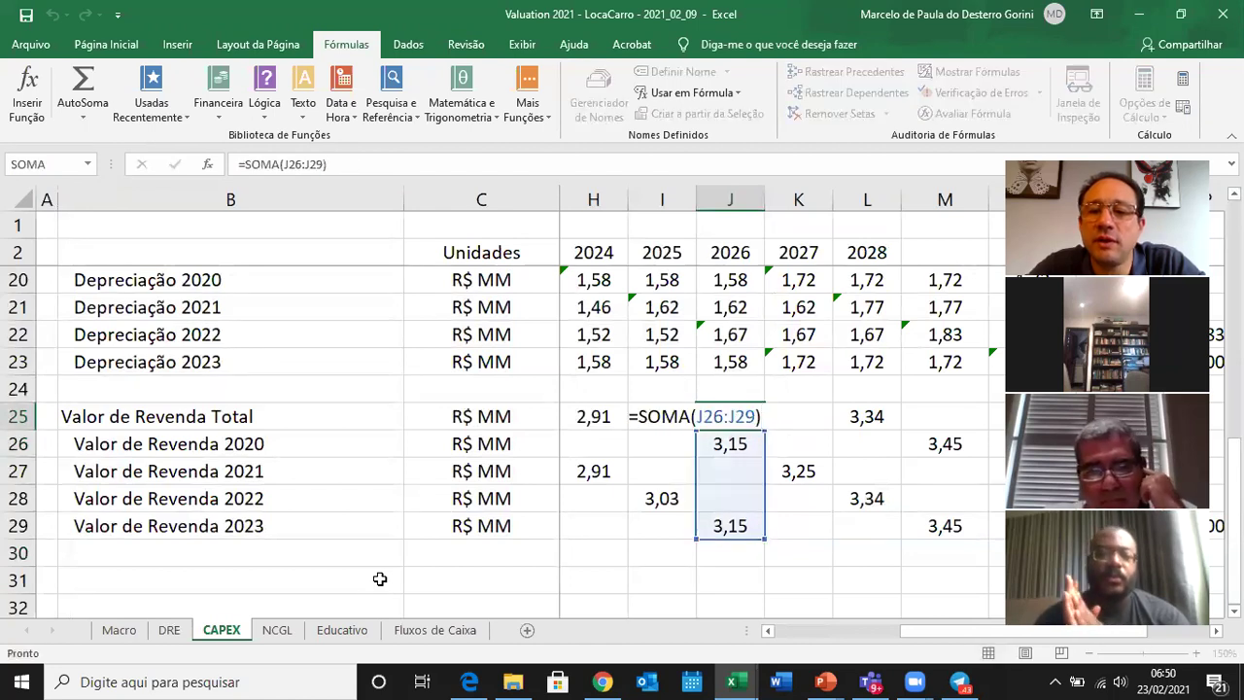
# Check the Valor de Revenda Total row from 2026 to the empty cell after 2028.
pyautogui.press('Tab')
pyautogui.press('Tab')
pyautogui.press('Tab')
pyautogui.press('Left')
pyautogui.press('Left')
pyautogui.press('Left')
pyautogui.press('Right')
pyautogui.press('Right')
pyautogui.press('Right')
pyautogui.press('Left')
pyautogui.press('Left')
pyautogui.press('Left')
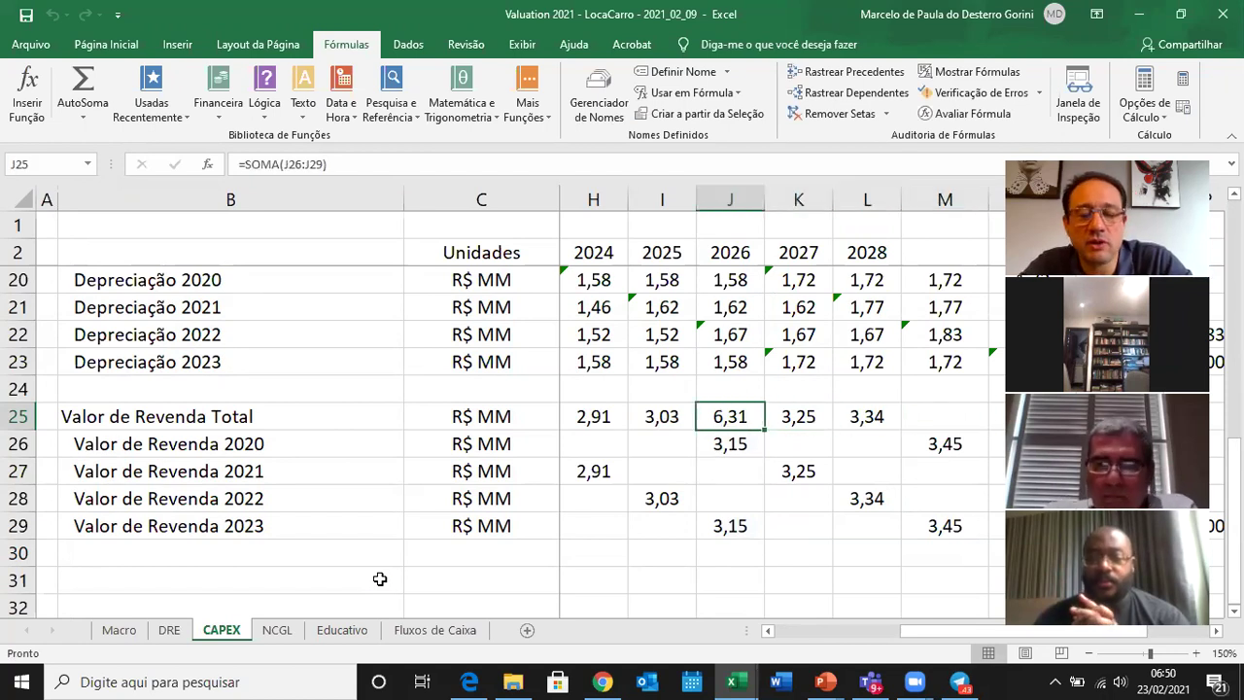
# Try copying the 2026 Valor de Revenda Total formula to the empty cell after 2028, inspect it, and undo the paste.
pyautogui.hotkey('ctrl', 'c')
pyautogui.press('Right')
pyautogui.press('Right')
pyautogui.press('Right')
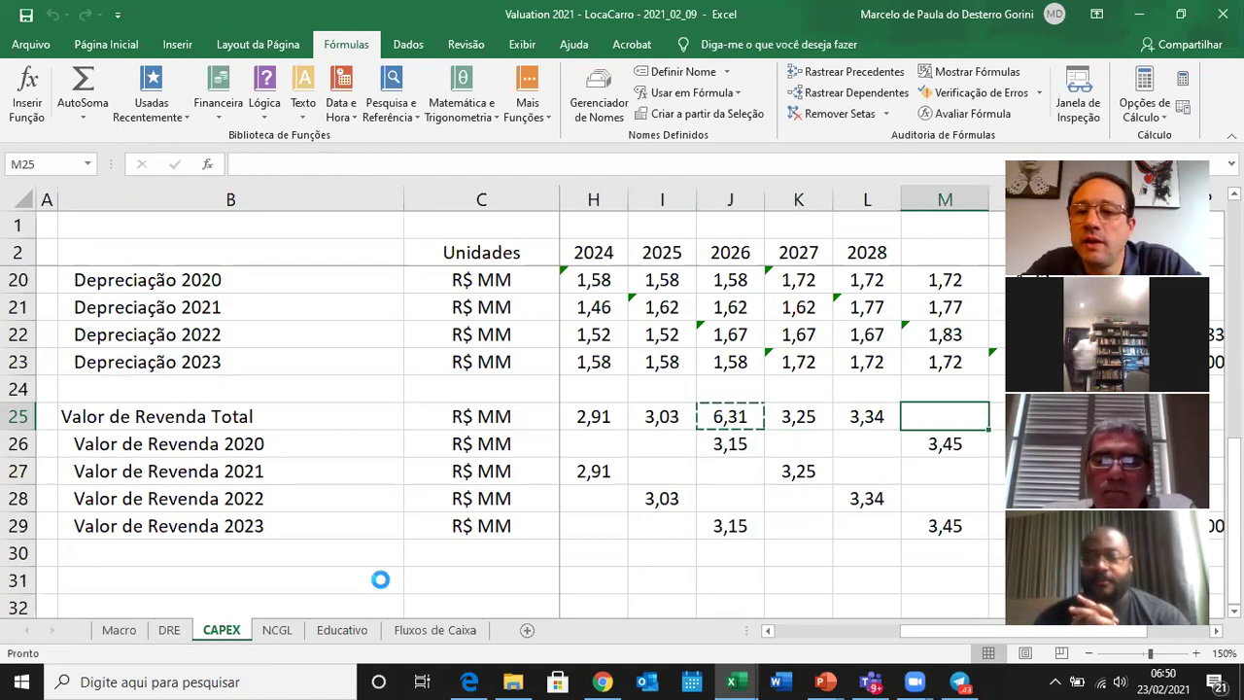
pyautogui.hotkey('ctrl', 'v')
pyautogui.press('F2')
pyautogui.press('Escape')
pyautogui.hotkey('ctrl', 'z')
# Inspect the Valor de Revenda Total formulas for 2028, 2027, 2026 and 2023 on the CAPEX sheet.
pyautogui.press('Left')
pyautogui.press('F2')
pyautogui.press('Escape')
pyautogui.press('Left')
pyautogui.press('F2')
pyautogui.press('Escape')
pyautogui.press('Left')
pyautogui.press('F2')
pyautogui.press('Escape')
pyautogui.press('Left')
pyautogui.press('Left')
pyautogui.press('Left')
pyautogui.press('Left')
pyautogui.press('Left')
pyautogui.press('Right')
pyautogui.press('Right')
pyautogui.press('F2')
pyautogui.press('Escape')
pyautogui.press('Right')
pyautogui.press('Right')
pyautogui.press('Right')
pyautogui.press('Right')
pyautogui.press('Right')
pyautogui.press('Right')
pyautogui.press('Right')
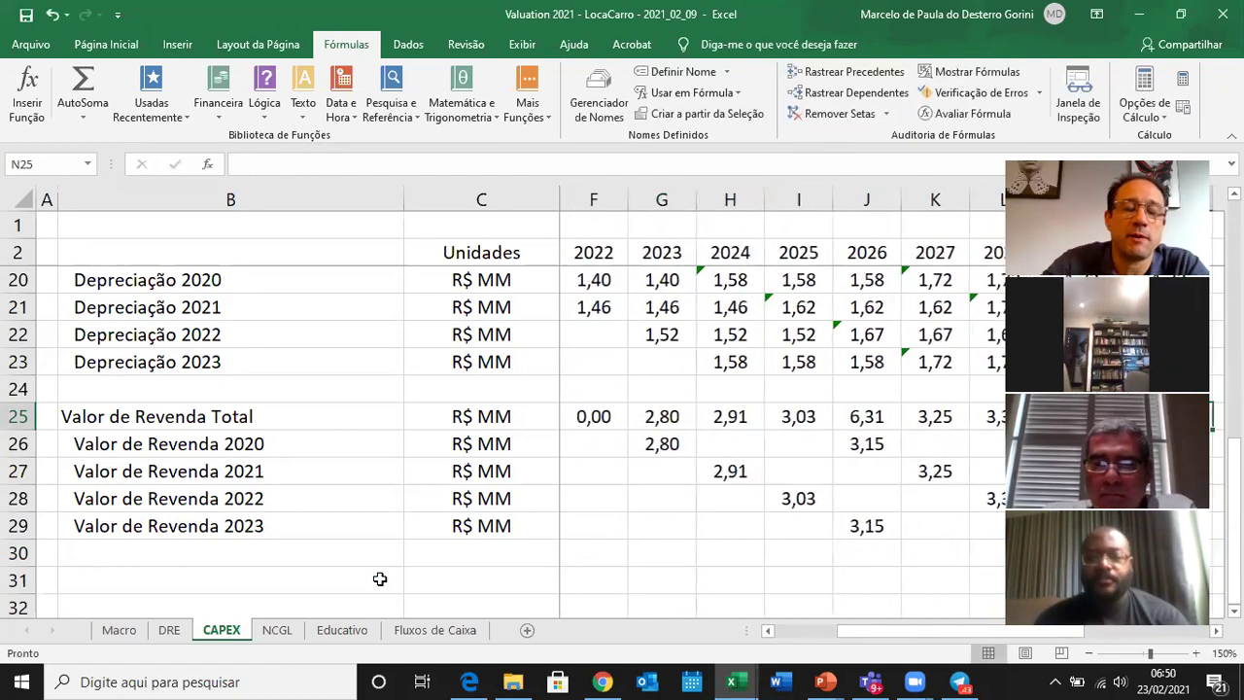
# Return to the DRE sheet, and switch to the PowerPoint presentation Valuation 2020 Aula Enterprise Value at its first slide.
pyautogui.click(169, 630)
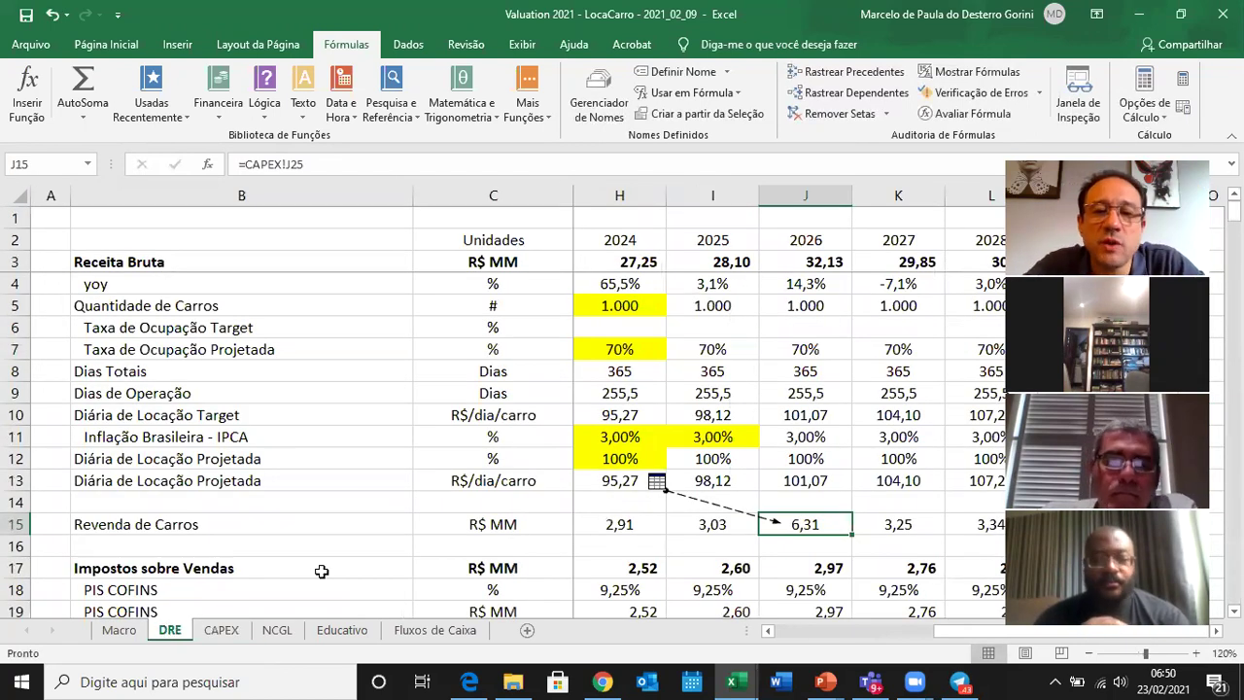
pyautogui.moveTo(819, 680)
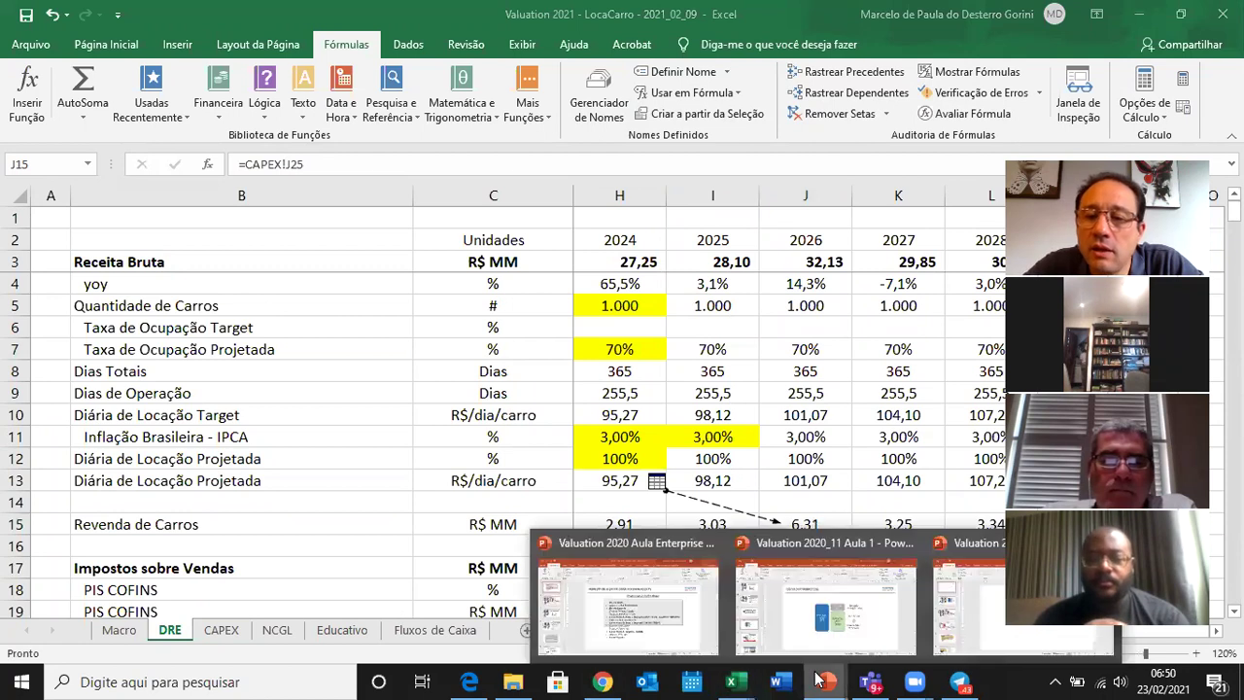
pyautogui.click(653, 612)
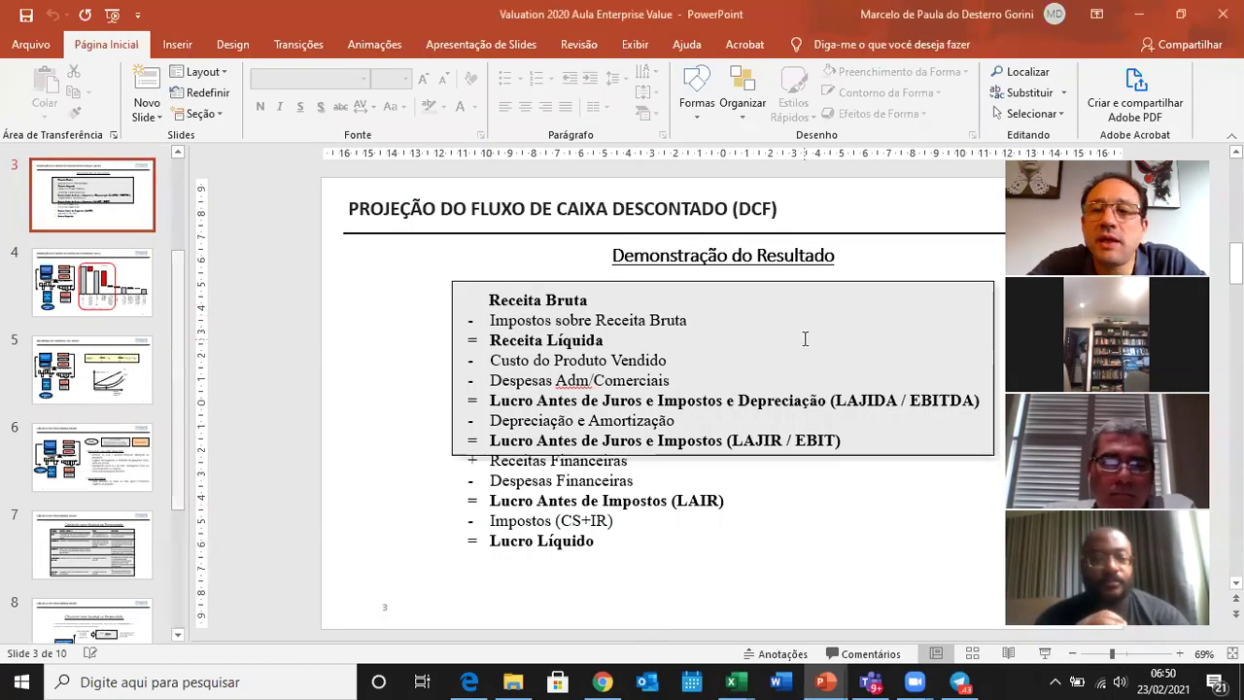
pyautogui.press('Home')
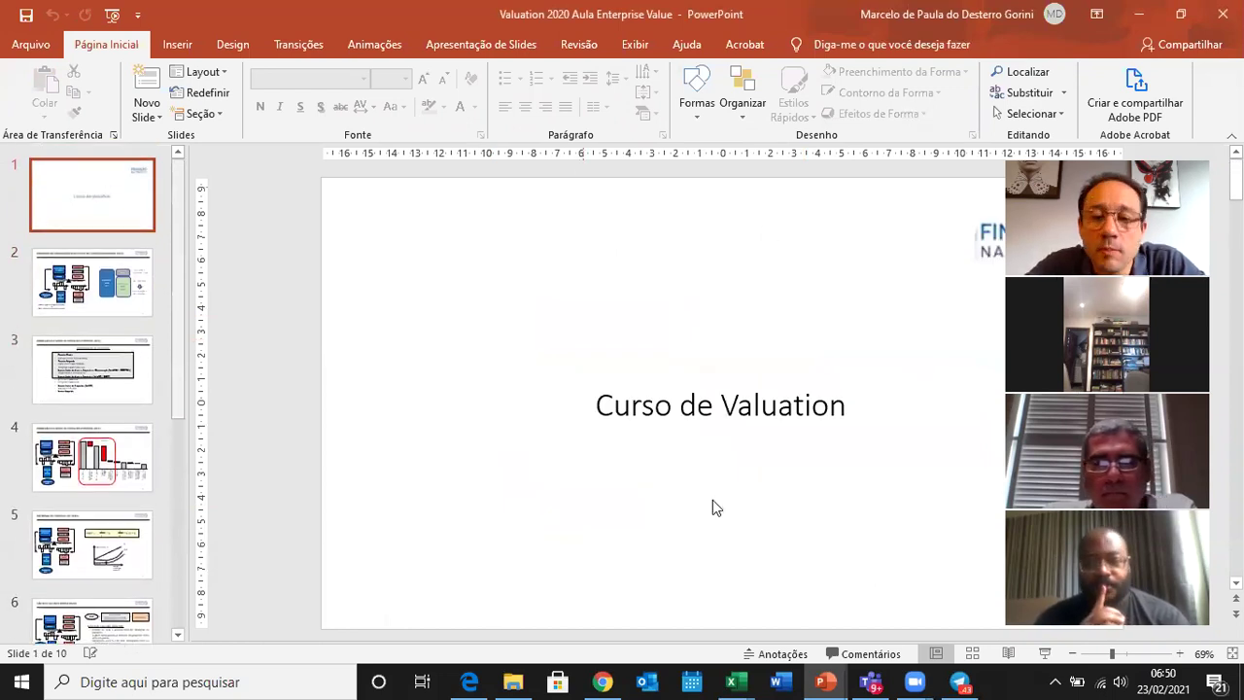
pyautogui.moveTo(830, 680)
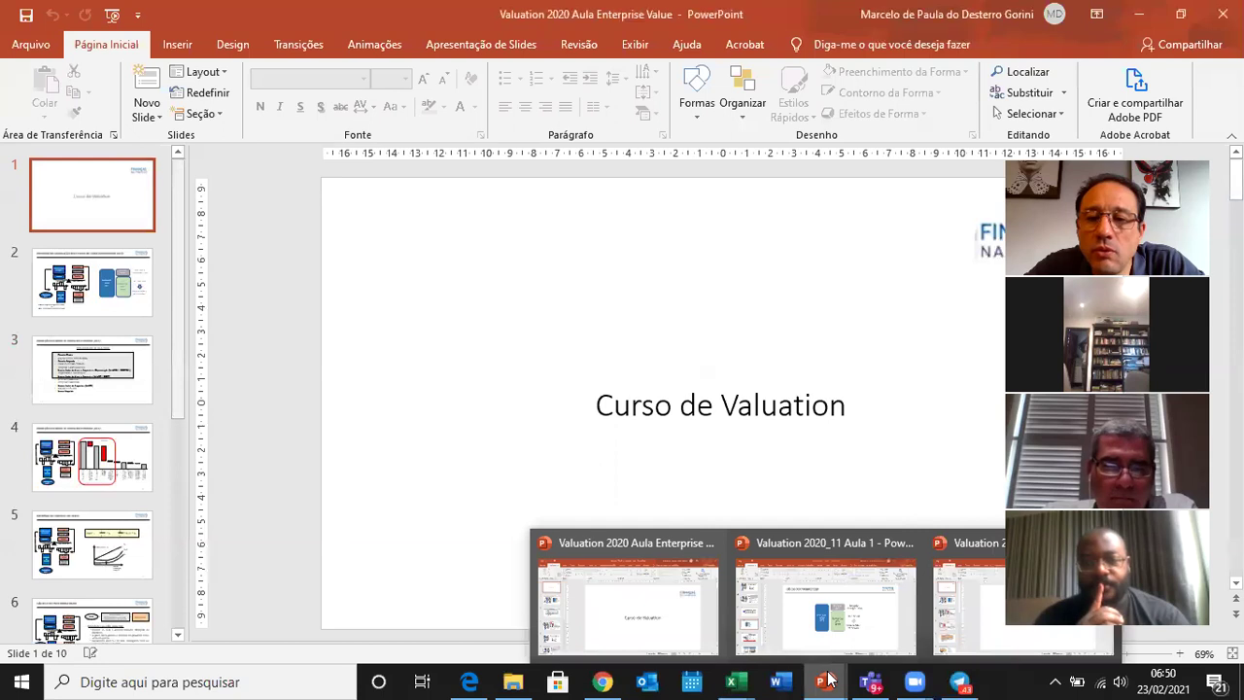
pyautogui.click(706, 605)
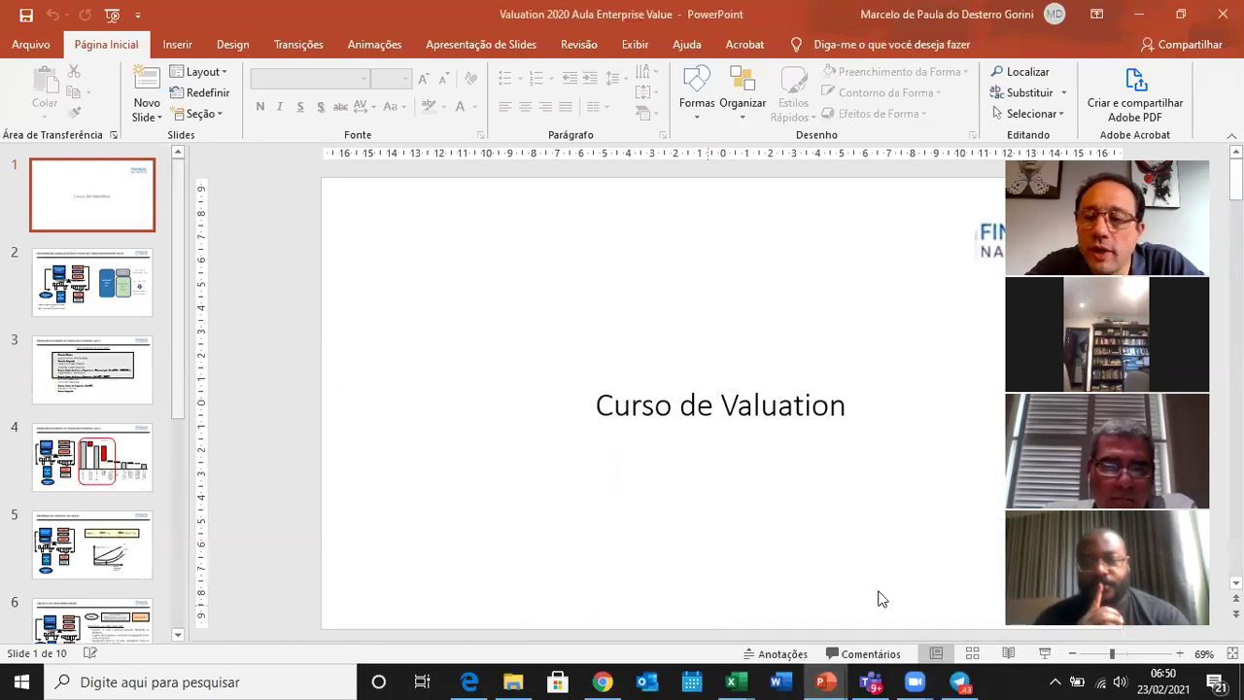
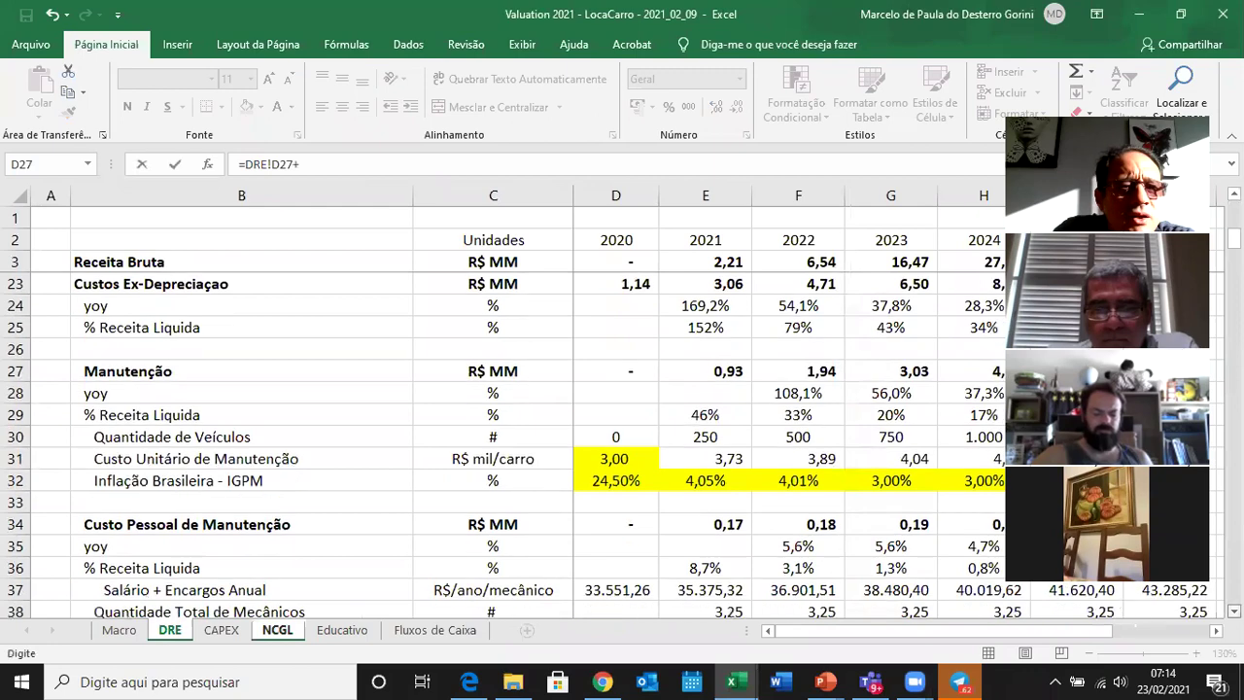
# Add the 2020 Combustível cost, DRE!D79, to the Custos Estocáveis formula that already references DRE!D27.
pyautogui.scroll(-5, 622, 447)
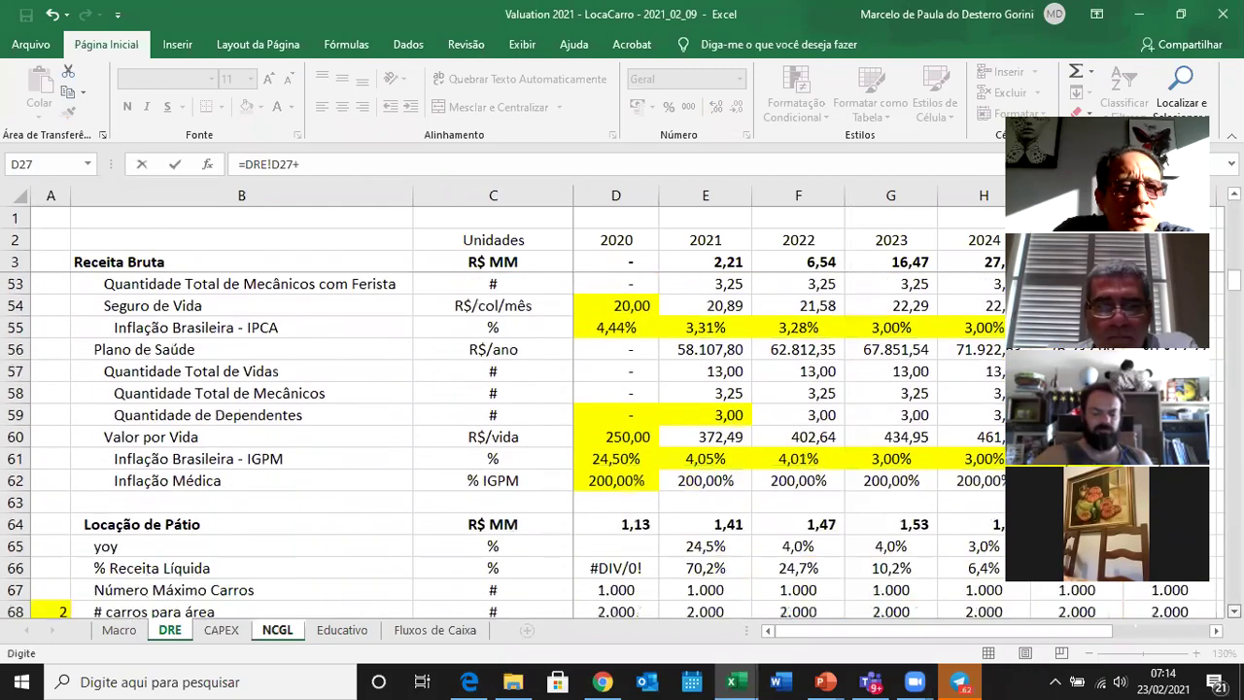
pyautogui.scroll(-6, 622, 447)
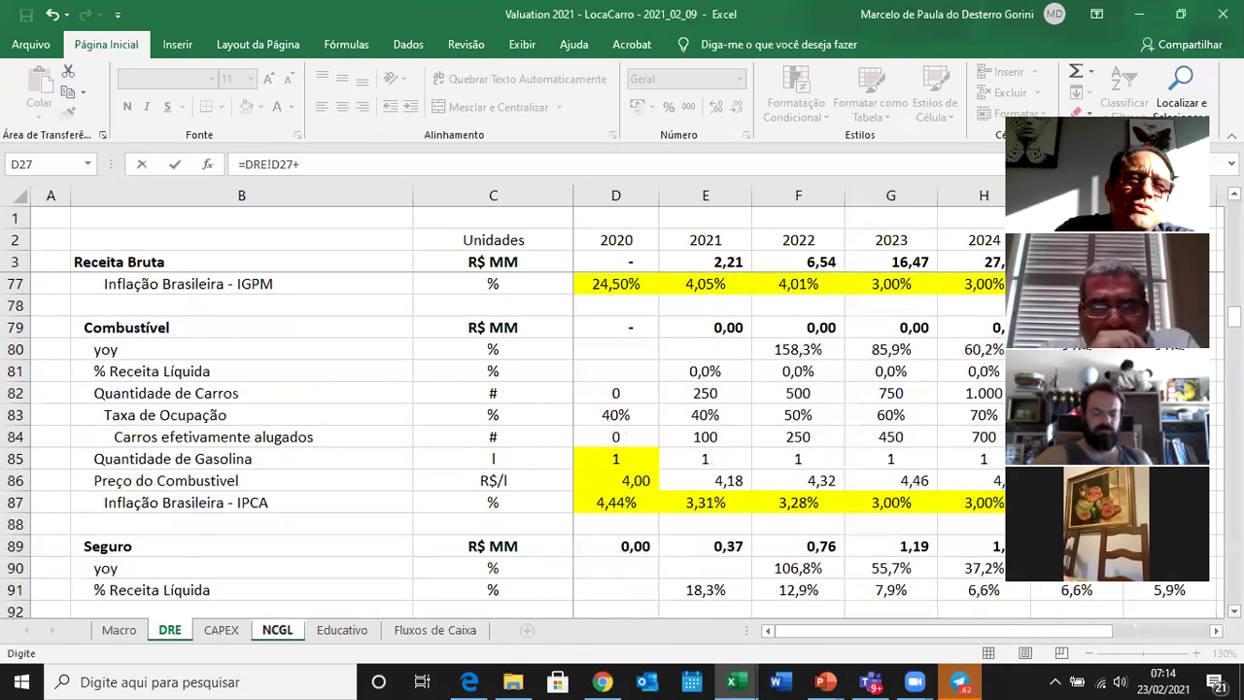
pyautogui.click(626, 330)
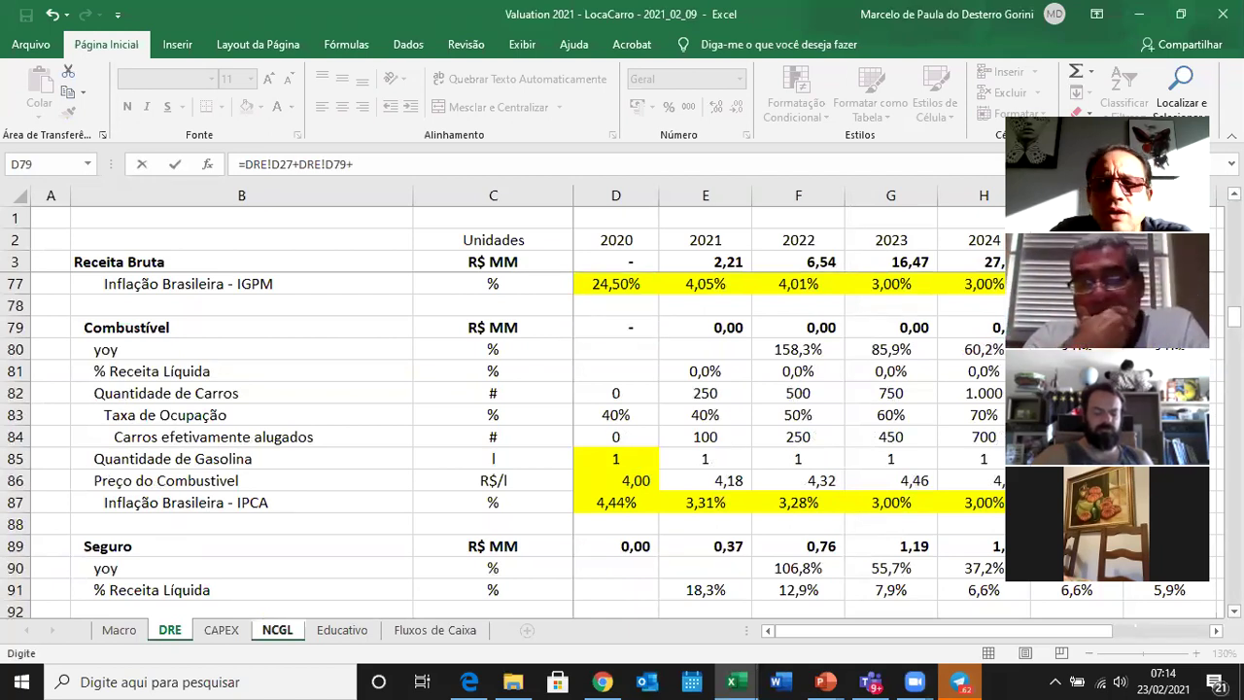
# Review the remaining DRE cost and expense lines from Seguro down to EBIT for other stockable costs.
pyautogui.scroll(-8, 632, 438)
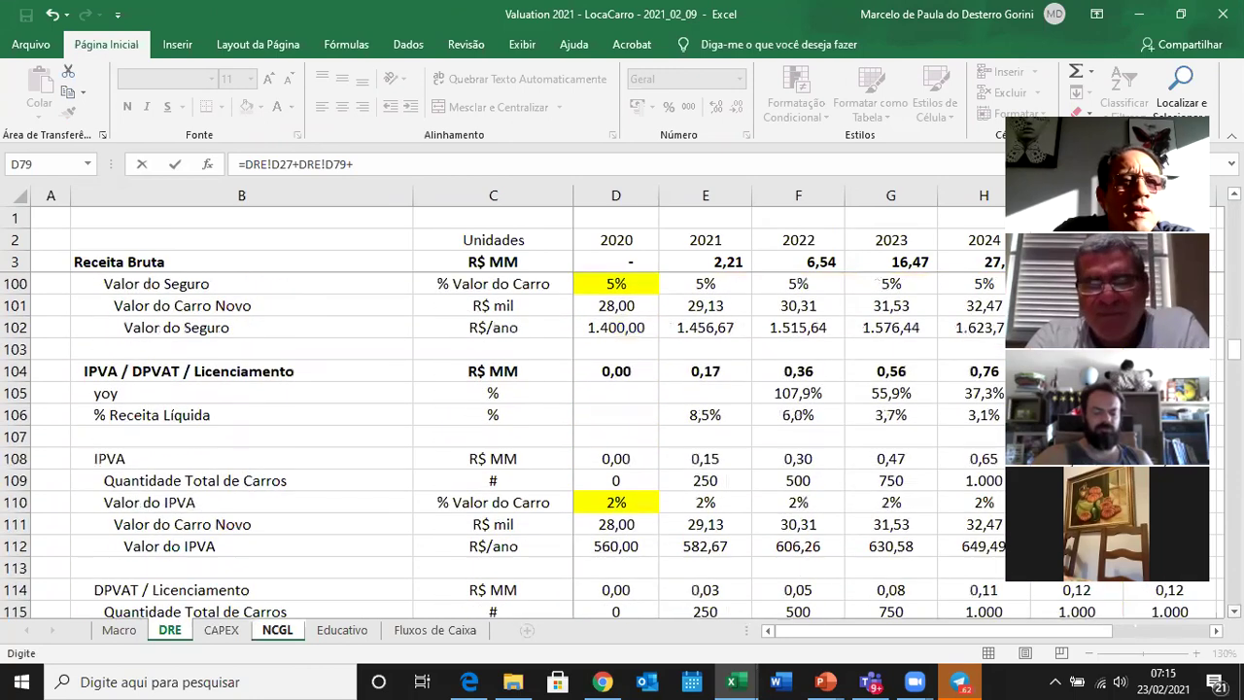
pyautogui.scroll(-5, 632, 438)
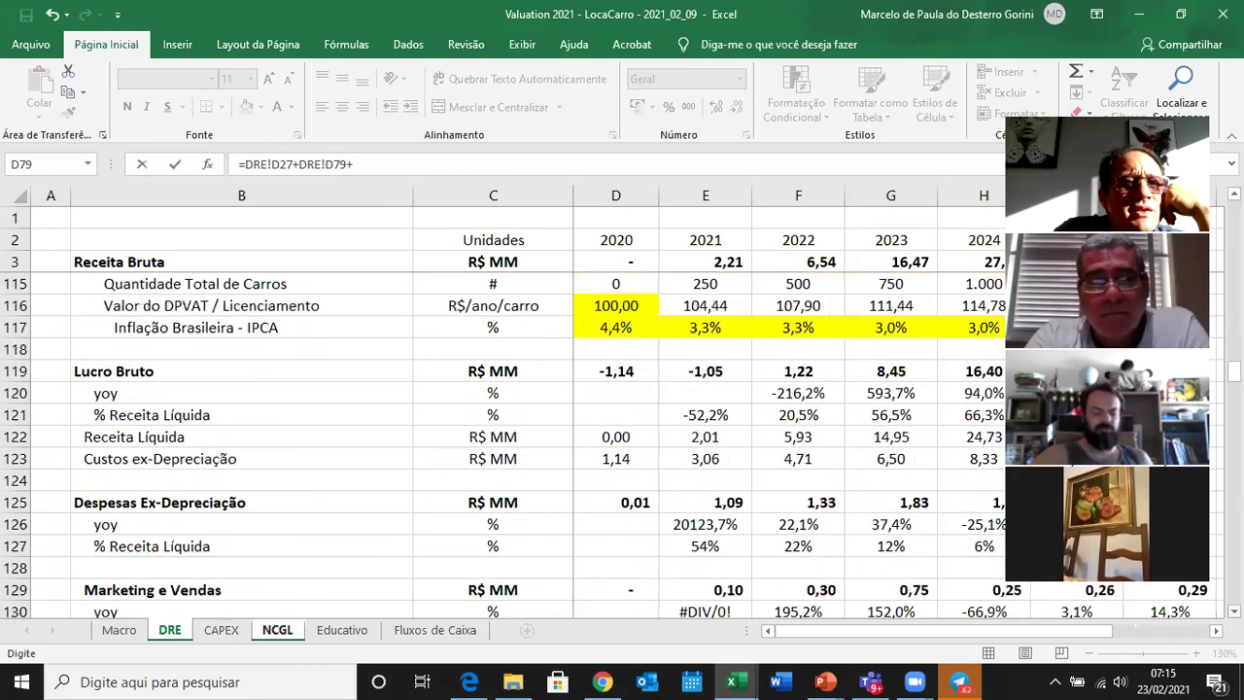
pyautogui.scroll(-1, 632, 437)
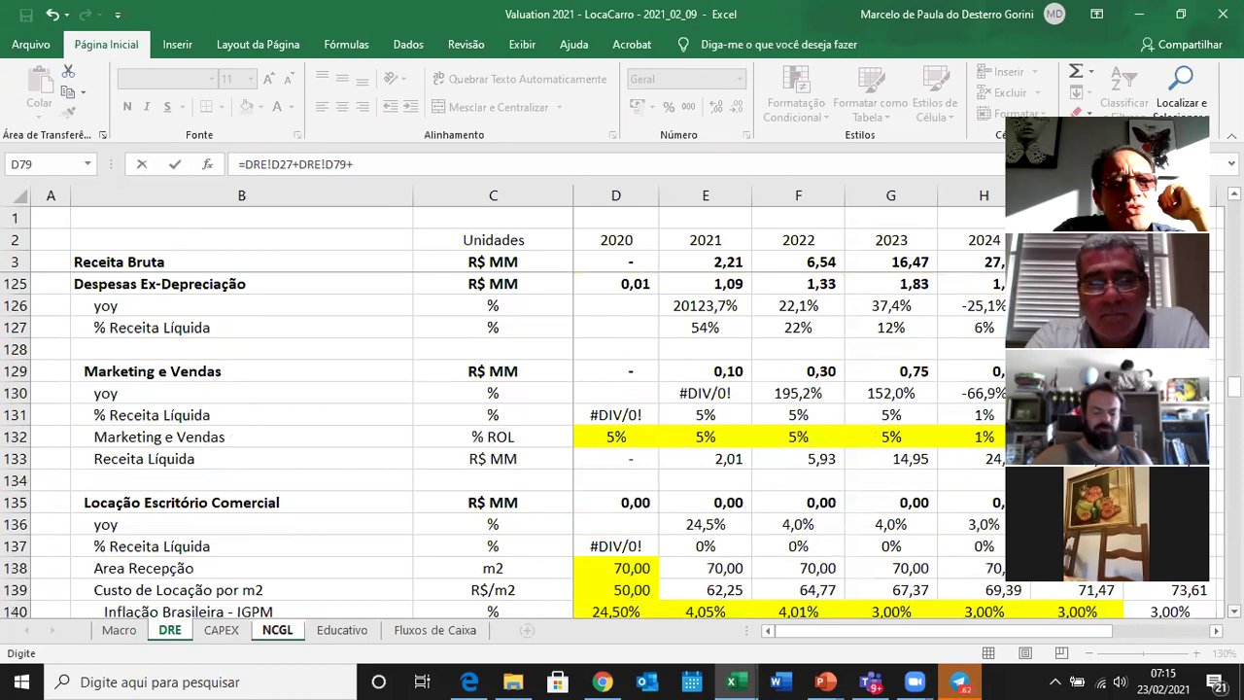
pyautogui.scroll(-1, 632, 438)
pyautogui.scroll(-6, 632, 438)
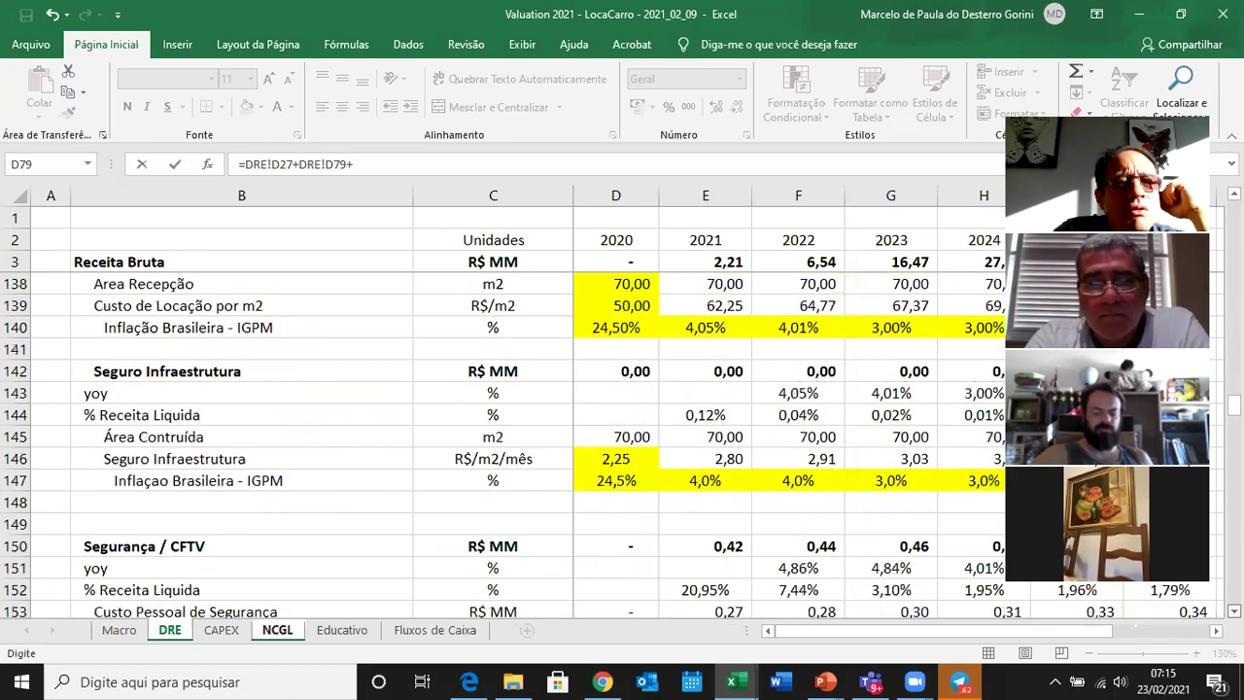
pyautogui.scroll(-9, 632, 437)
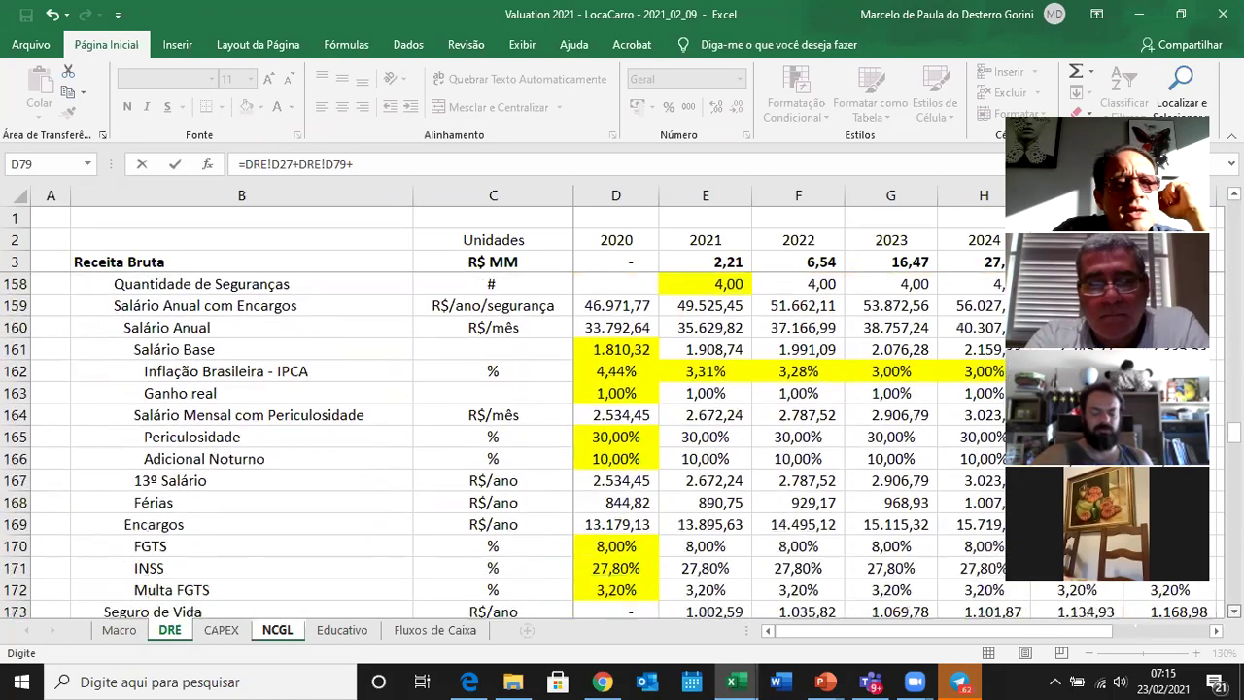
pyautogui.scroll(-3, 632, 438)
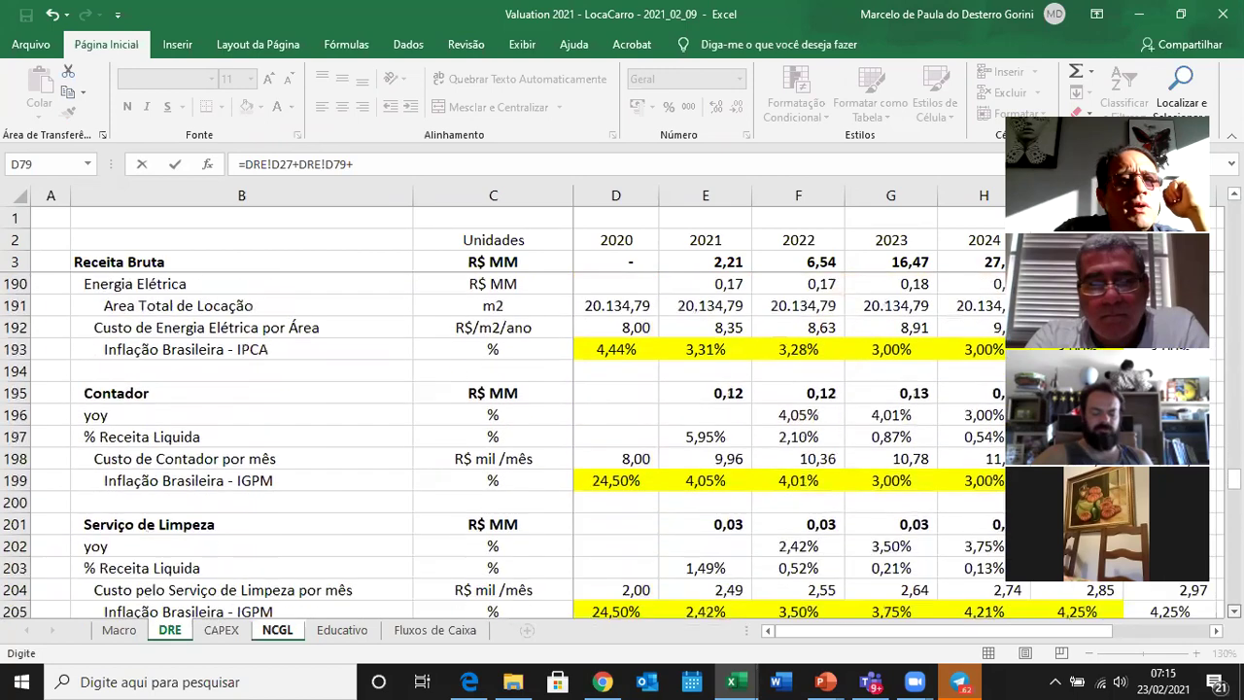
pyautogui.scroll(-4, 632, 438)
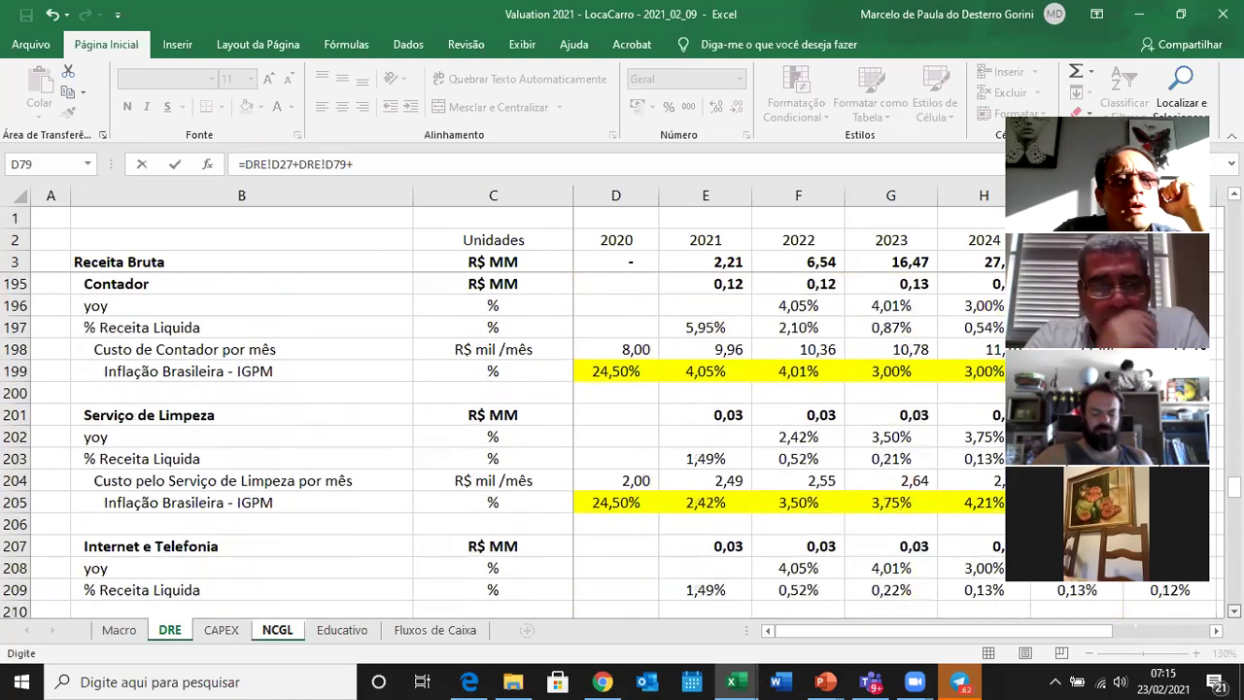
pyautogui.scroll(-3, 632, 438)
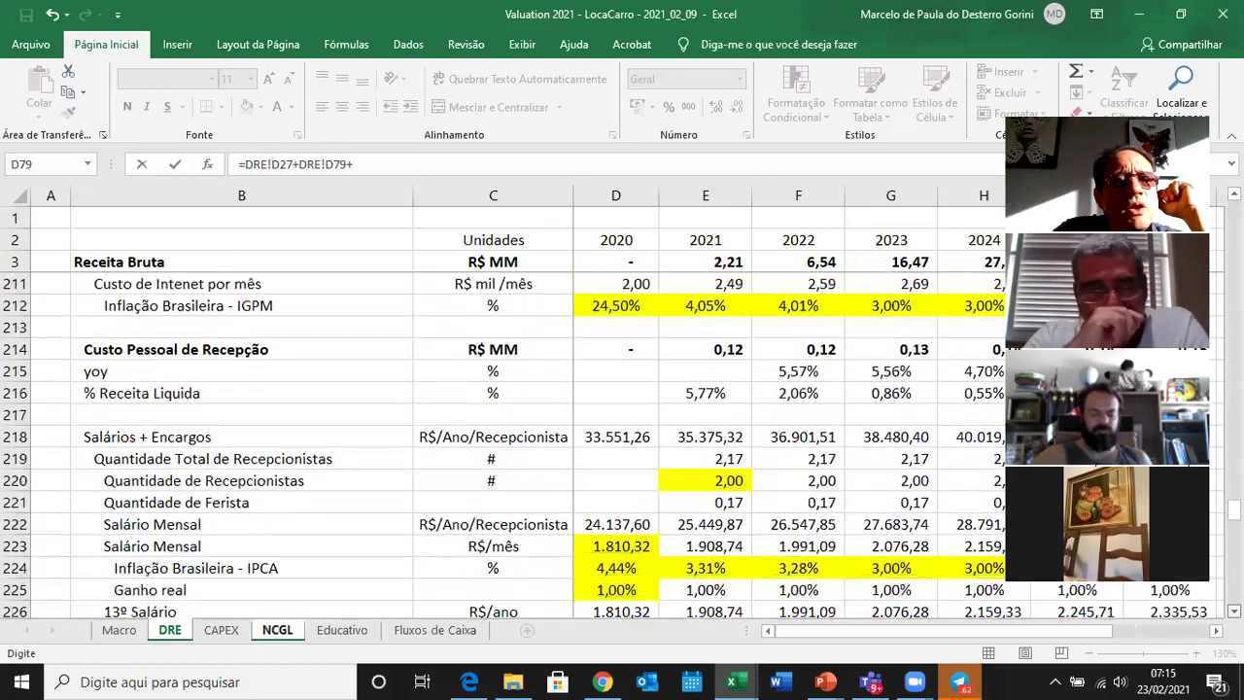
pyautogui.scroll(-9, 632, 438)
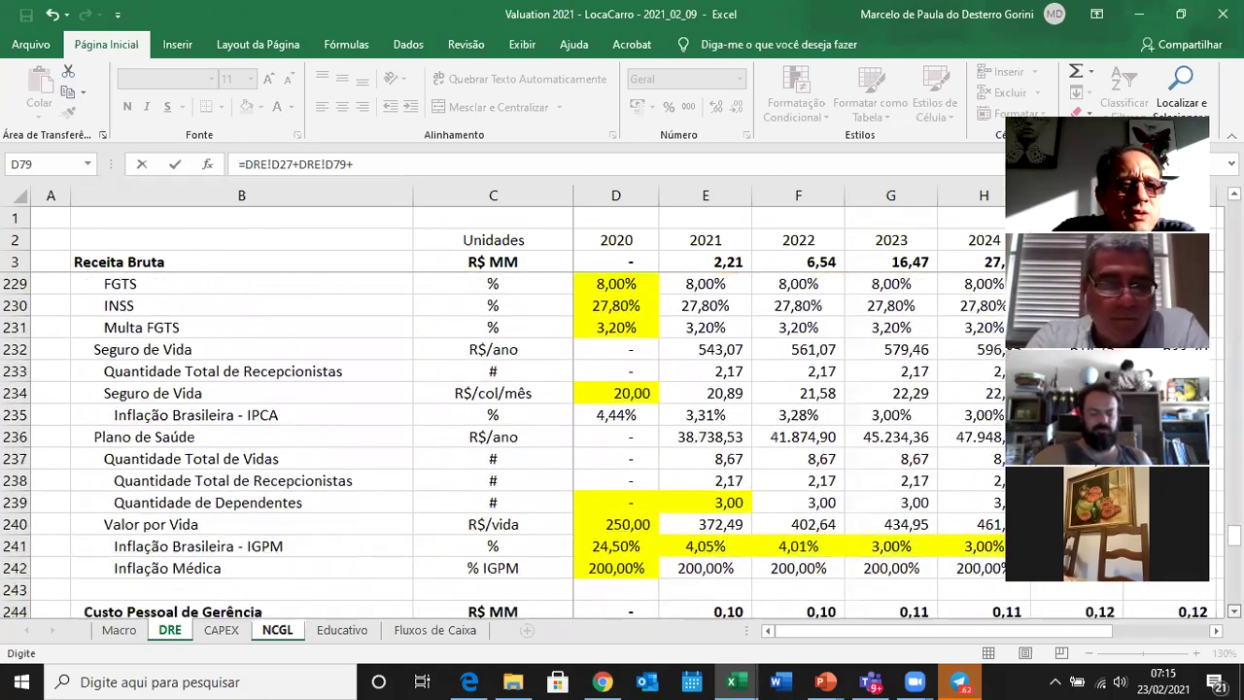
pyautogui.scroll(-7, 632, 437)
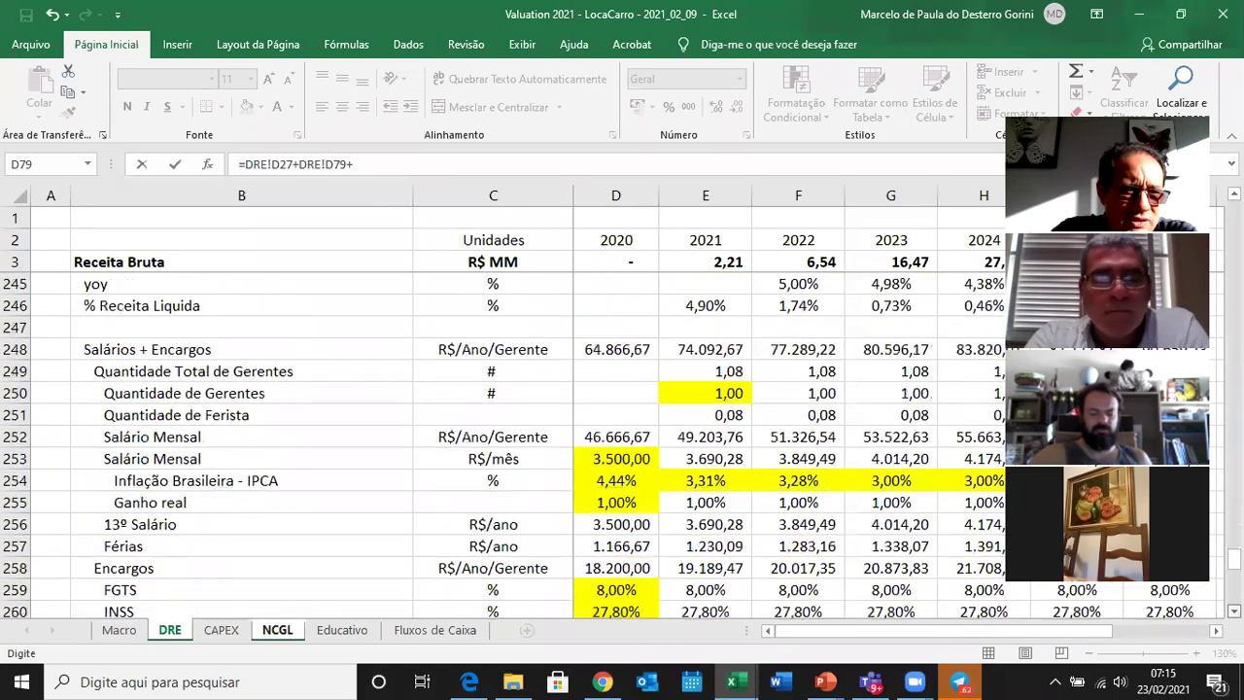
pyautogui.scroll(-3, 632, 437)
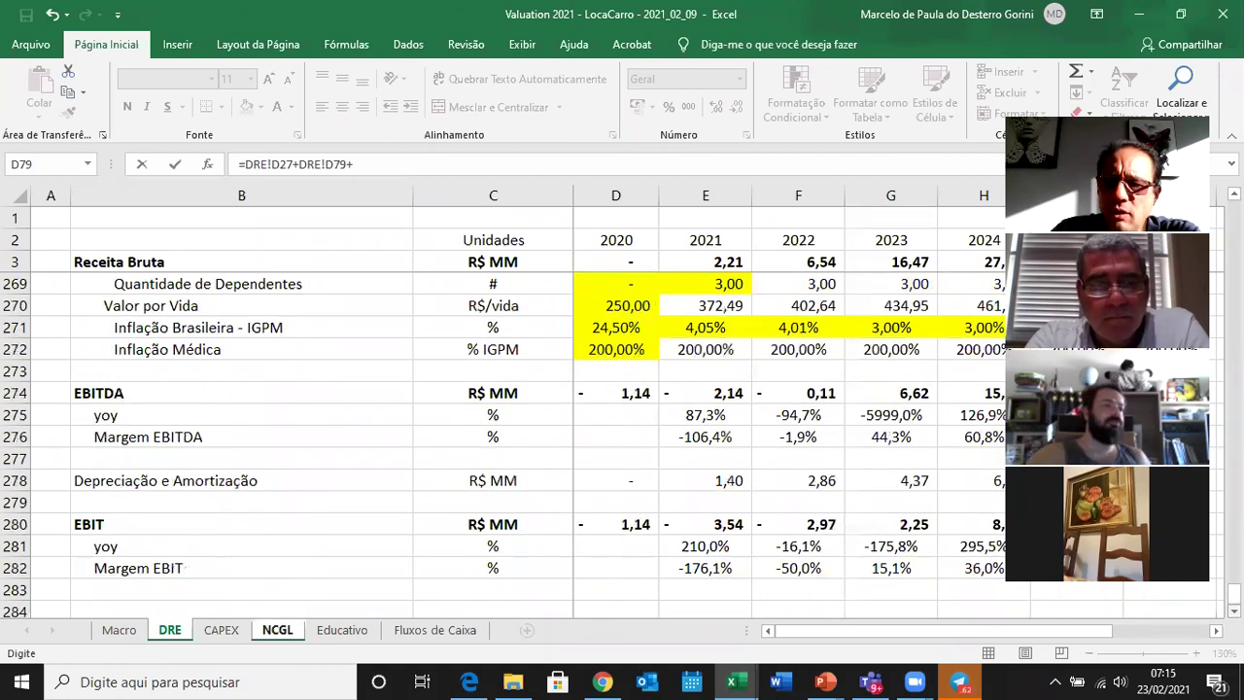
# Complete the 2020 Custos Estocáveis formula on the NCGL sheet as =DRE!D27+DRE!D79 and copy it across 2021 to 2028.
pyautogui.click(277, 629)
pyautogui.press('Return')
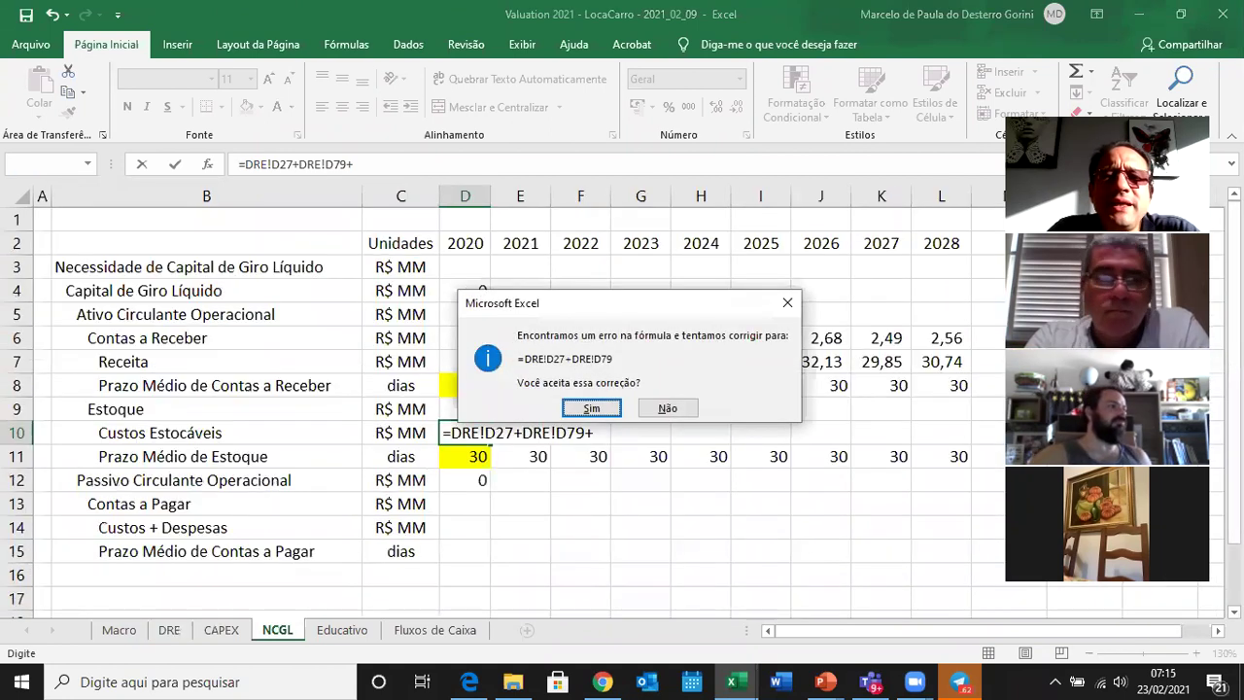
pyautogui.press('Return')
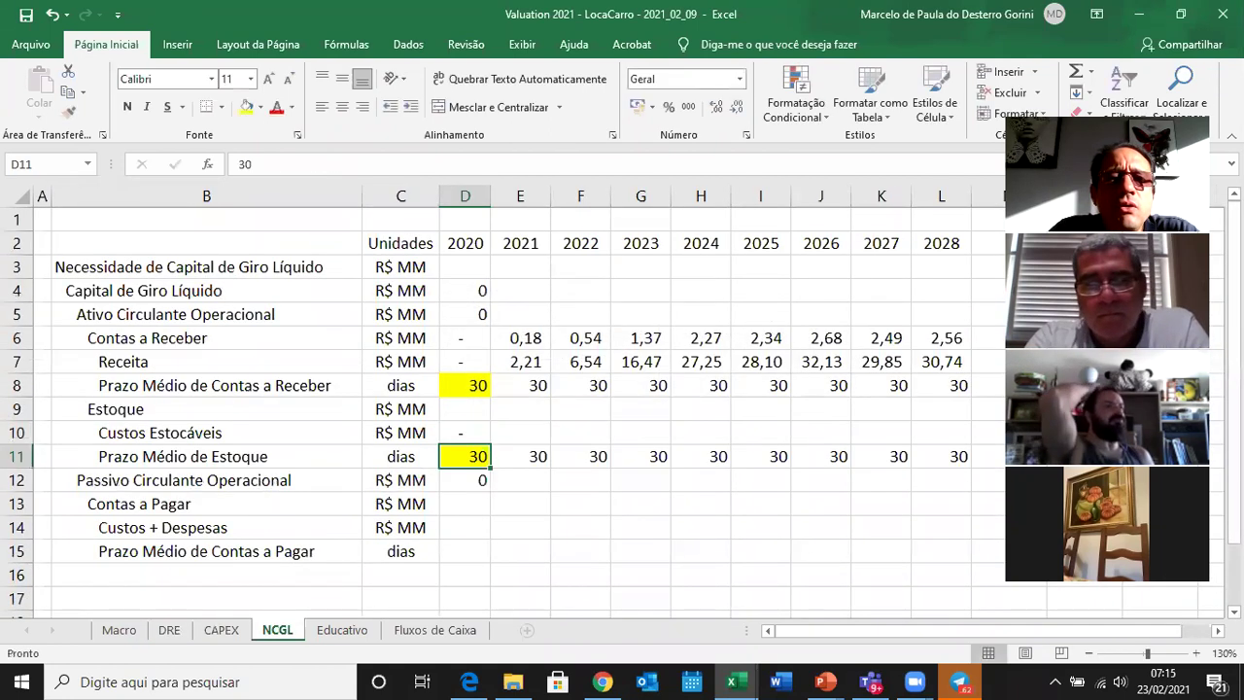
pyautogui.click(465, 432)
pyautogui.hotkey('ctrl', 'c')
pyautogui.moveTo(520, 432); pyautogui.dragTo(941, 433)
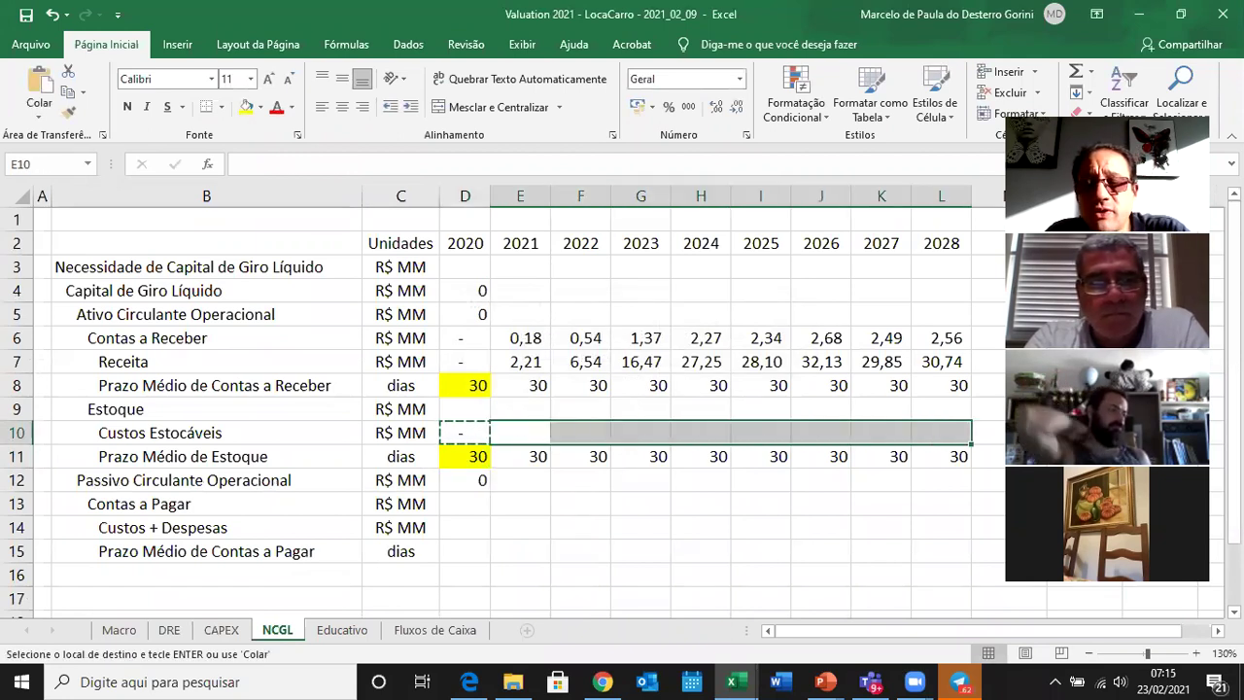
pyautogui.hotkey('ctrl', 'v')
# Calculate the 2020 Estoque on the NCGL sheet with the formula =D10/360*D11.
pyautogui.click(465, 410)
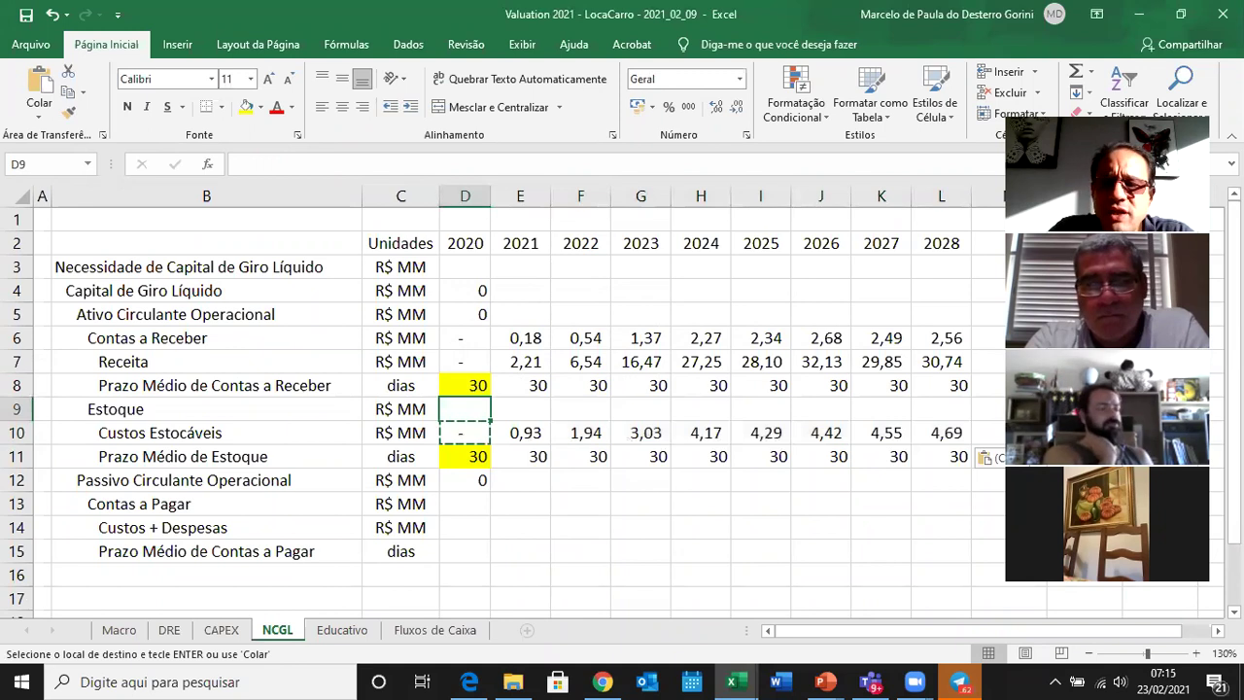
pyautogui.write('=')
pyautogui.press('Down')
pyautogui.write('/')
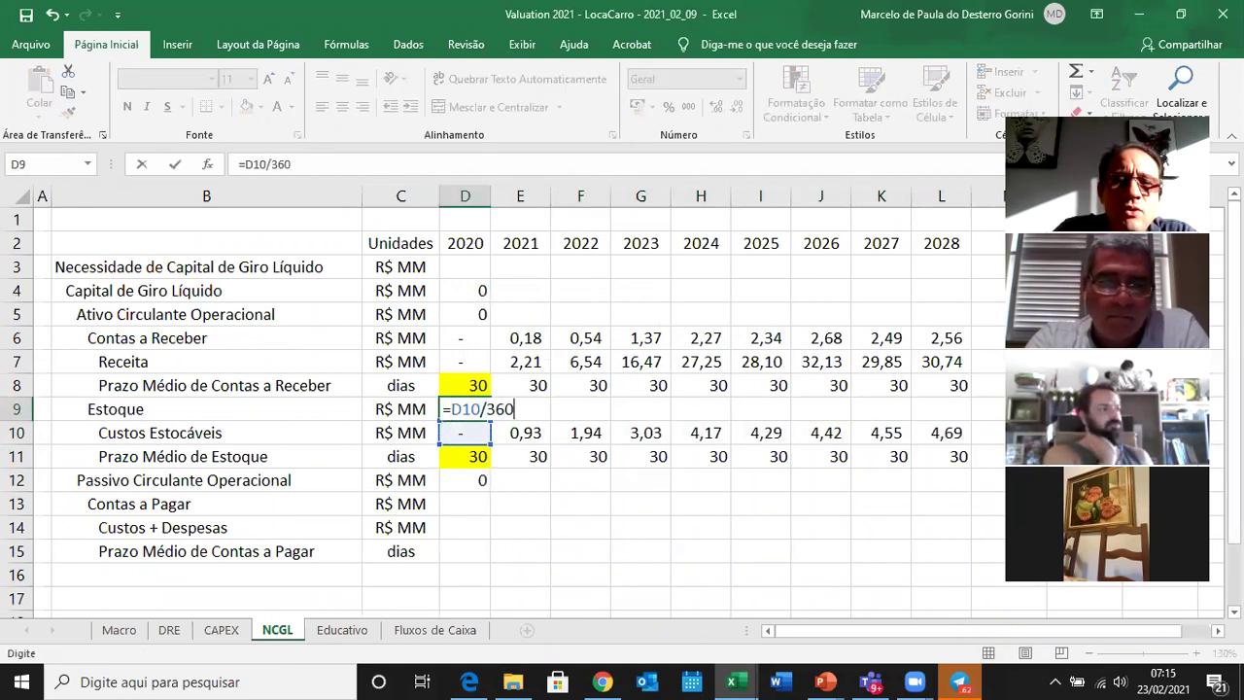
pyautogui.write('360*')
pyautogui.press('Down')
pyautogui.press('Down')
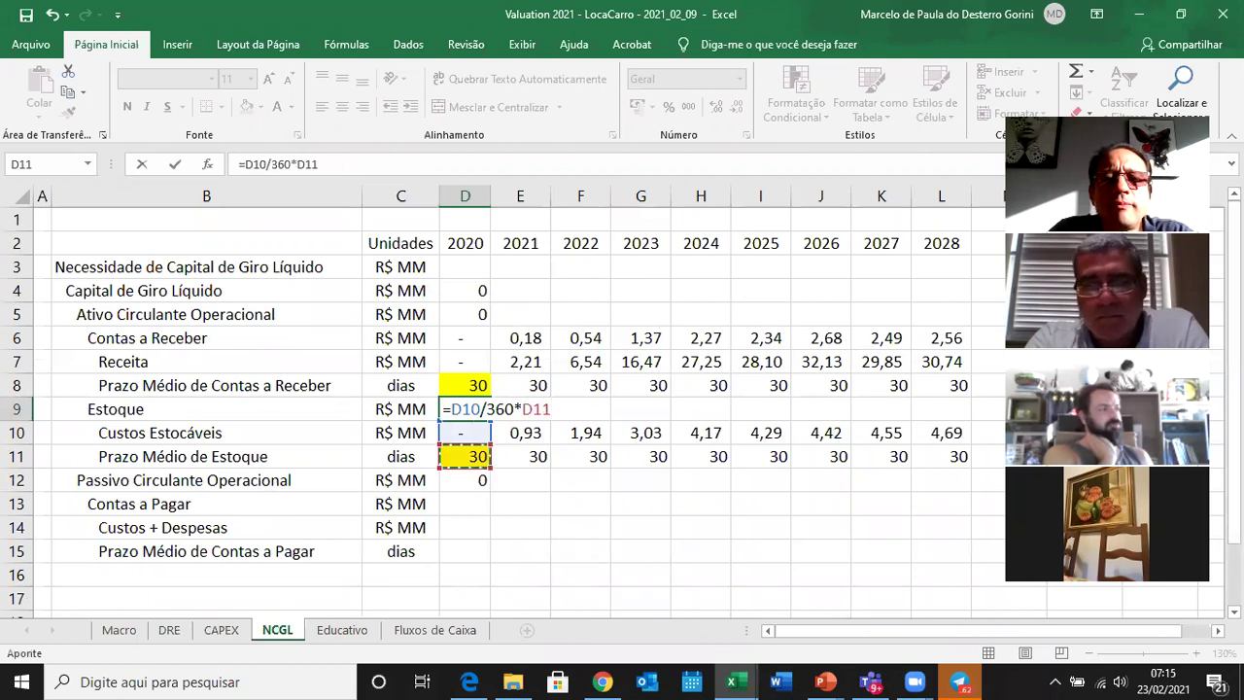
pyautogui.hotkey('ctrl', 'Return')
# Copy the 2020 Estoque formula across the years 2021 to 2028.
pyautogui.hotkey('ctrl', 'c')
pyautogui.press('Right')
pyautogui.hotkey('shift', 'Right')
pyautogui.hotkey('shift', 'Right')
pyautogui.hotkey('shift', 'Right')
pyautogui.hotkey('shift', 'Right')
pyautogui.hotkey('shift', 'Right')
pyautogui.hotkey('shift', 'Right')
pyautogui.hotkey('shift', 'Right')
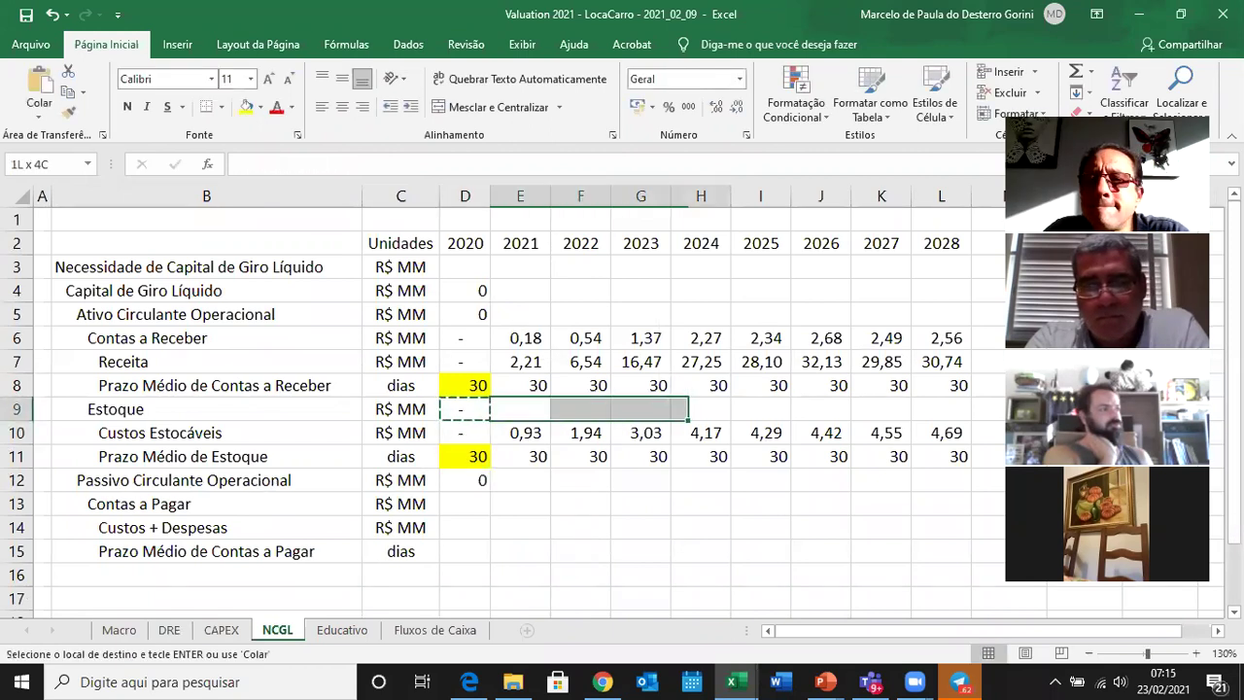
pyautogui.hotkey('ctrl', 'v')
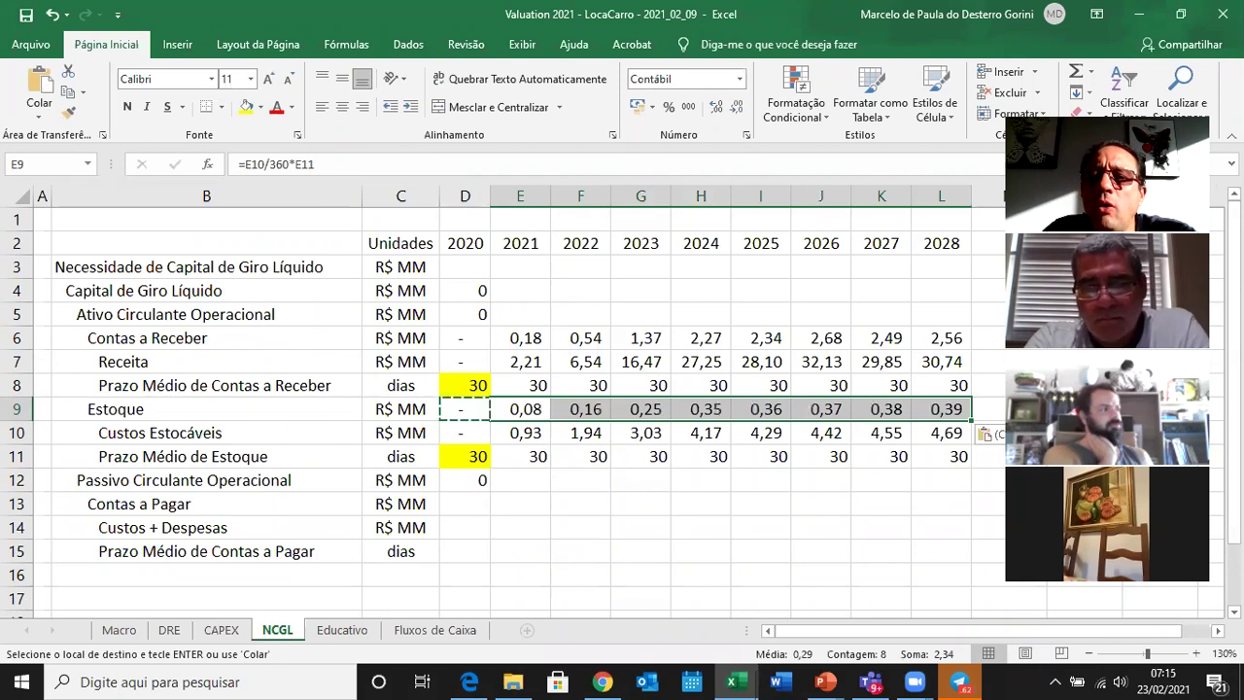
pyautogui.hotkey('shift', 'Left')
pyautogui.hotkey('shift', 'Left')
pyautogui.hotkey('shift', 'Left')
pyautogui.hotkey('shift', 'Left')
pyautogui.hotkey('shift', 'Left')
pyautogui.hotkey('shift', 'Left')
pyautogui.hotkey('shift', 'Left')
pyautogui.press('Left')
pyautogui.press('Down')
pyautogui.press('Down')
pyautogui.press('Down')
pyautogui.press('Down')
pyautogui.press('Down')
pyautogui.press('Down')
pyautogui.press('Down')
pyautogui.hotkey('shift', 'Left')
pyautogui.hotkey('shift', 'Left')
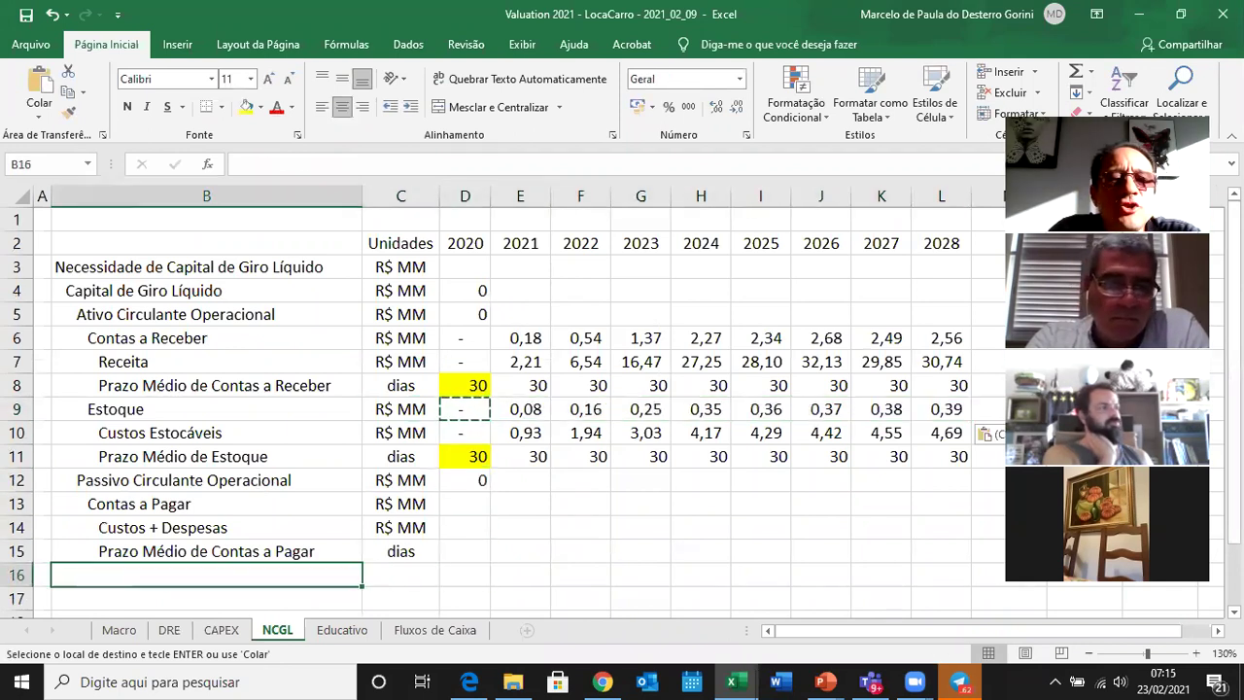
# Copy the Prazo Médio de Estoque values for 2020 to 2028 into the Prazo Médio de Contas a Pagar row.
pyautogui.press('Left')
pyautogui.press('Up')
pyautogui.press('Up')
pyautogui.press('Up')
pyautogui.press('Up')
pyautogui.press('Up')
pyautogui.press('Right')
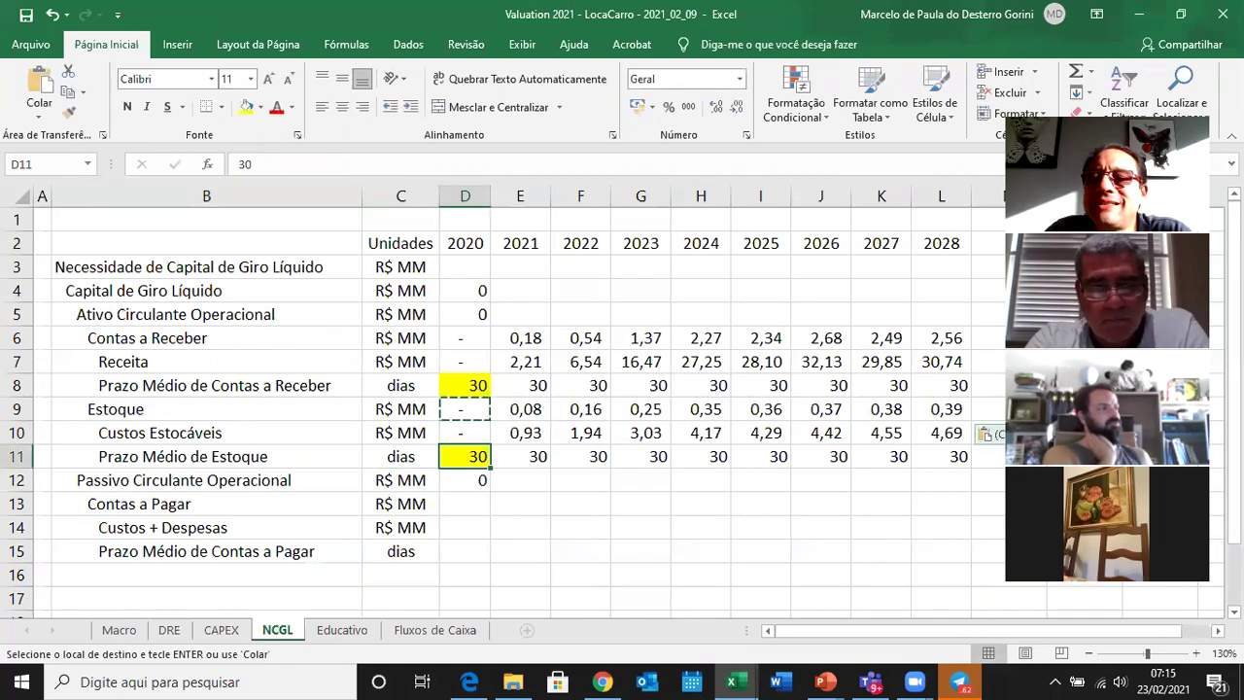
pyautogui.hotkey('ctrl', 'shift', 'Right')
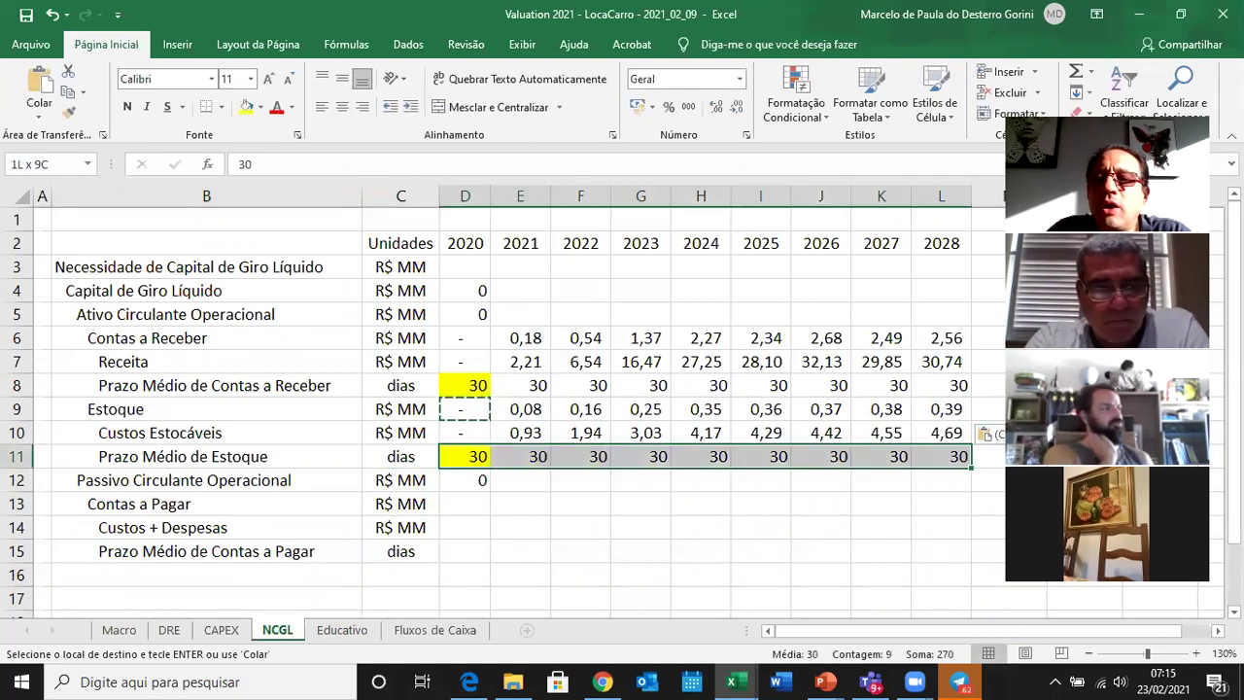
pyautogui.hotkey('ctrl', 'c')
pyautogui.press('Down')
pyautogui.press('Down')
pyautogui.press('Down')
pyautogui.press('Down')
pyautogui.hotkey('ctrl', 'v')
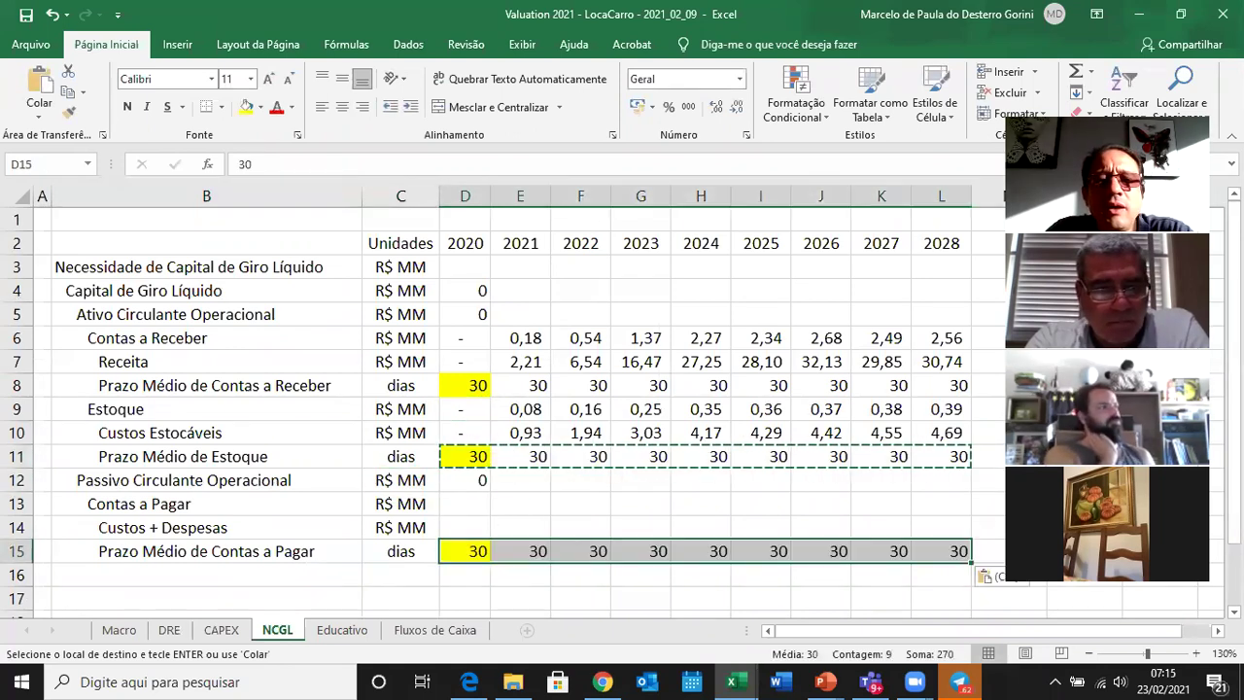
# Calculate the 2020 Custos + Despesas on the NCGL sheet with the formula =DRE!D125+DRE!D23.
pyautogui.click(464, 551)
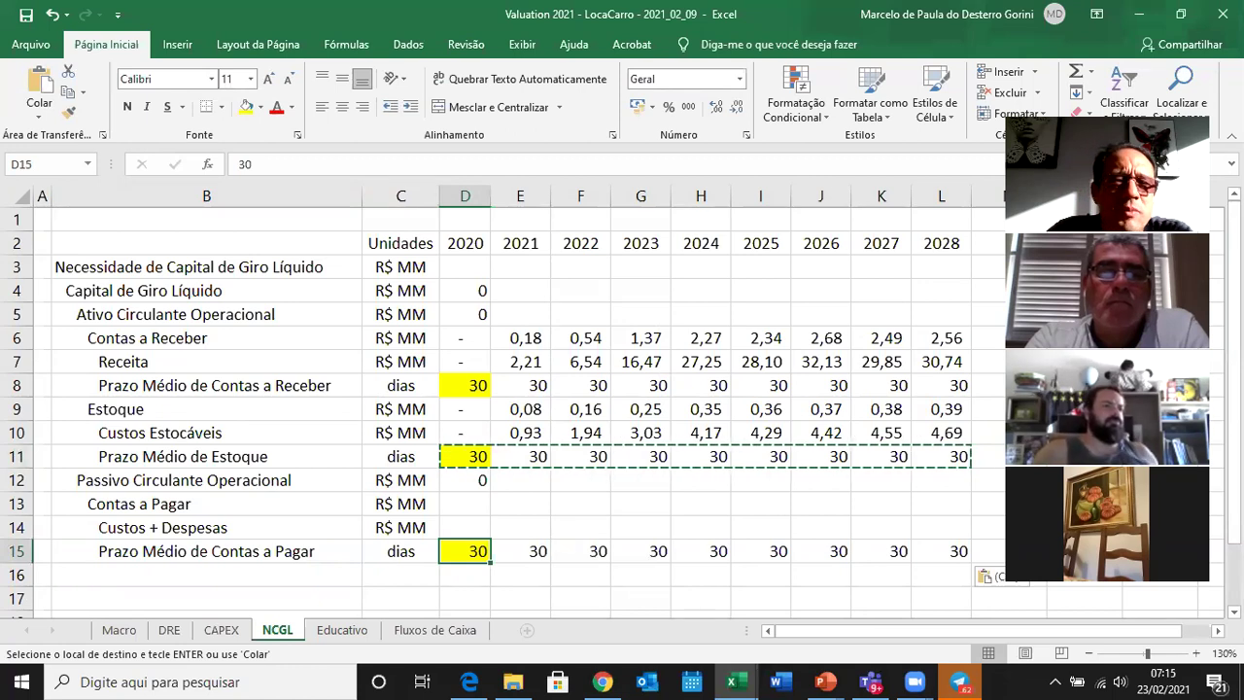
pyautogui.press('Right')
pyautogui.press('Right')
pyautogui.press('Left')
pyautogui.press('Left')
pyautogui.press('Left')
pyautogui.press('Up')
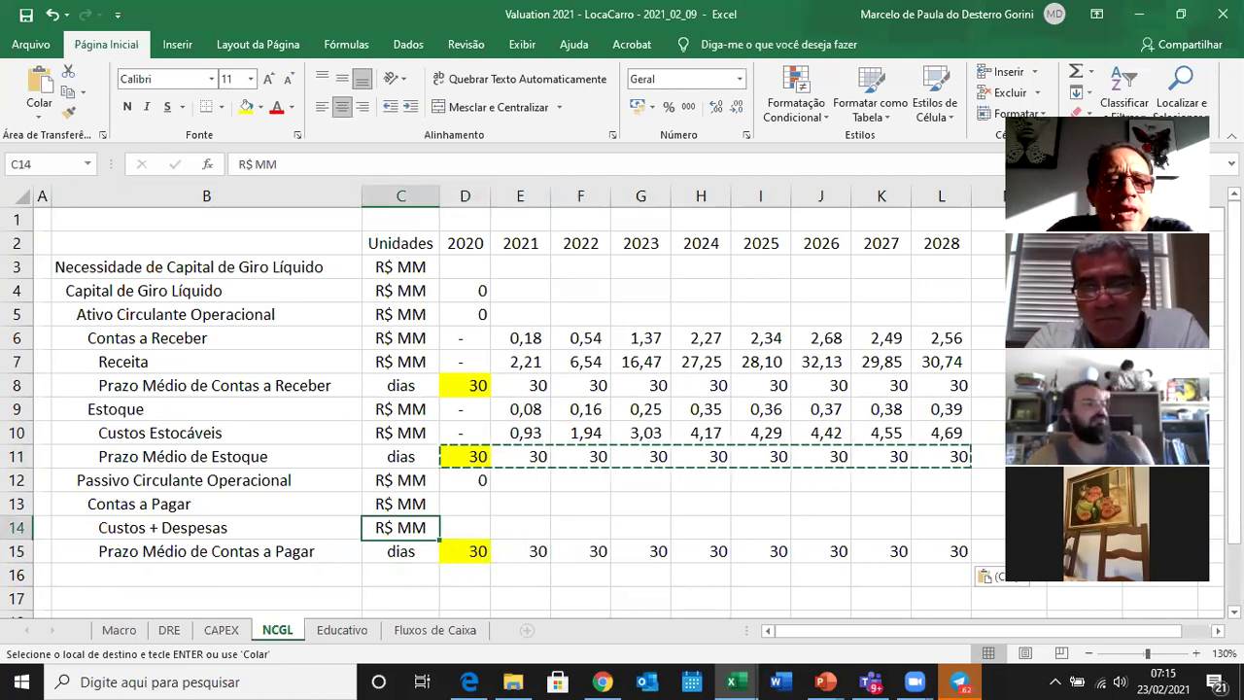
pyautogui.press('Right')
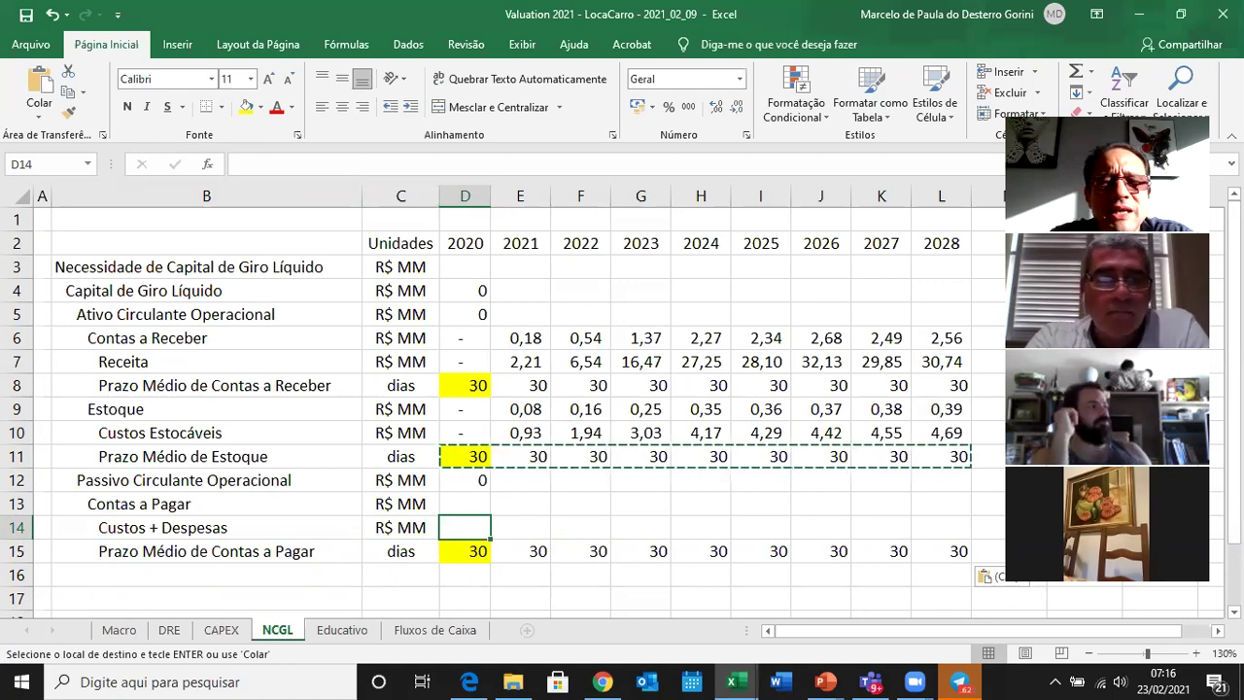
pyautogui.press('Escape')
pyautogui.write('=')
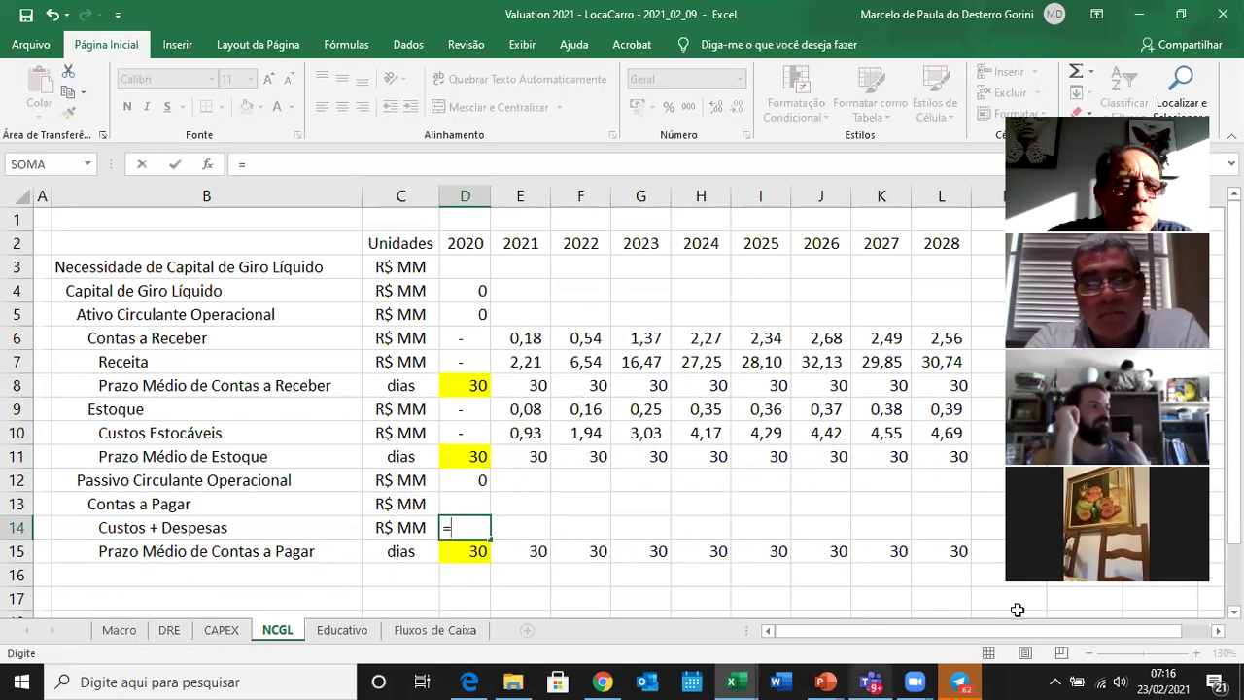
pyautogui.click(154, 632)
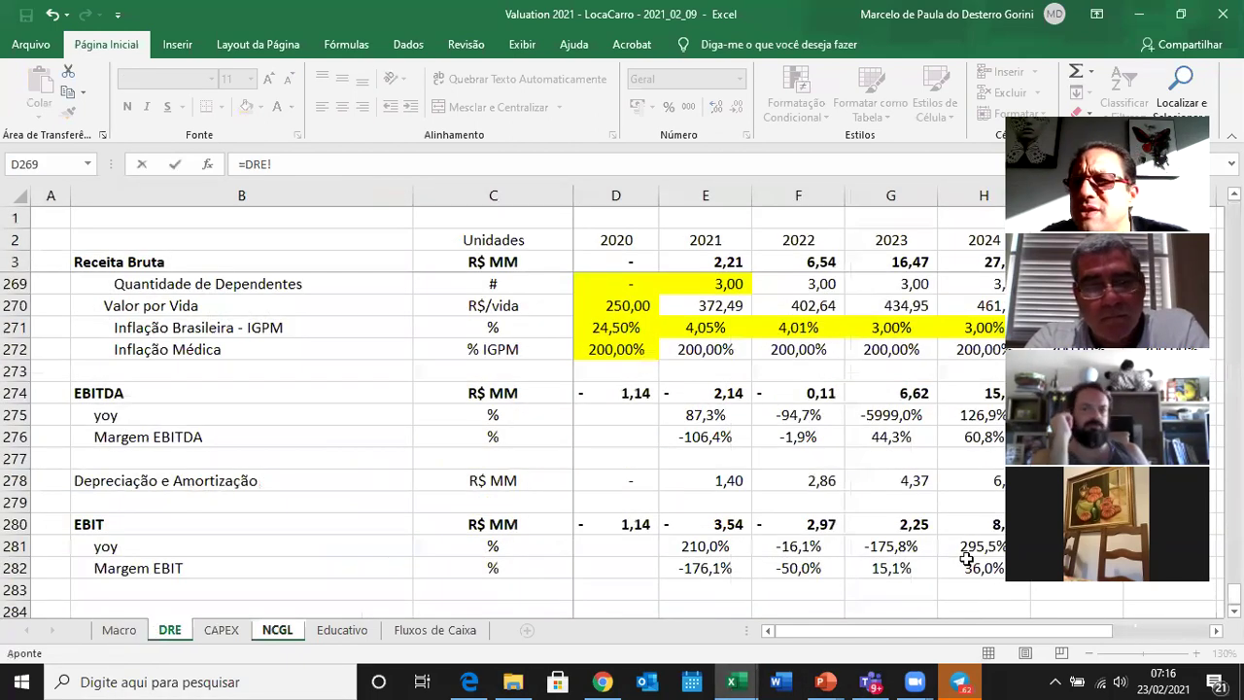
pyautogui.scroll(3, 486, 408)
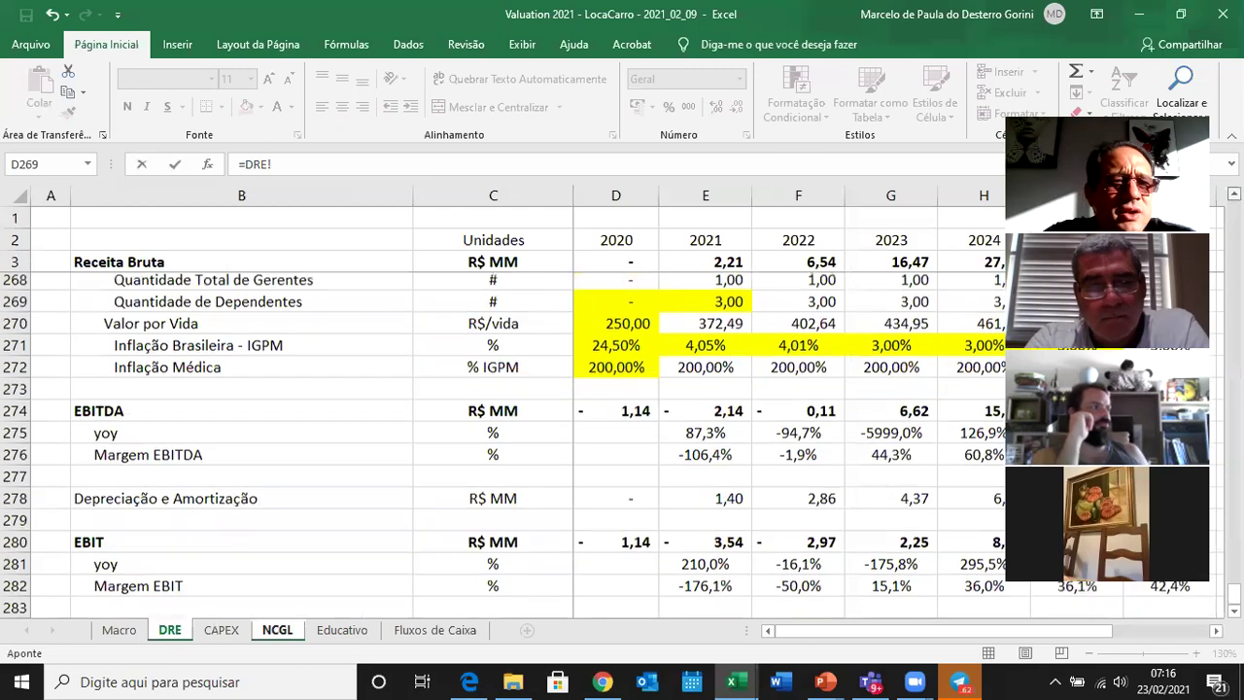
pyautogui.scroll(7, 486, 437)
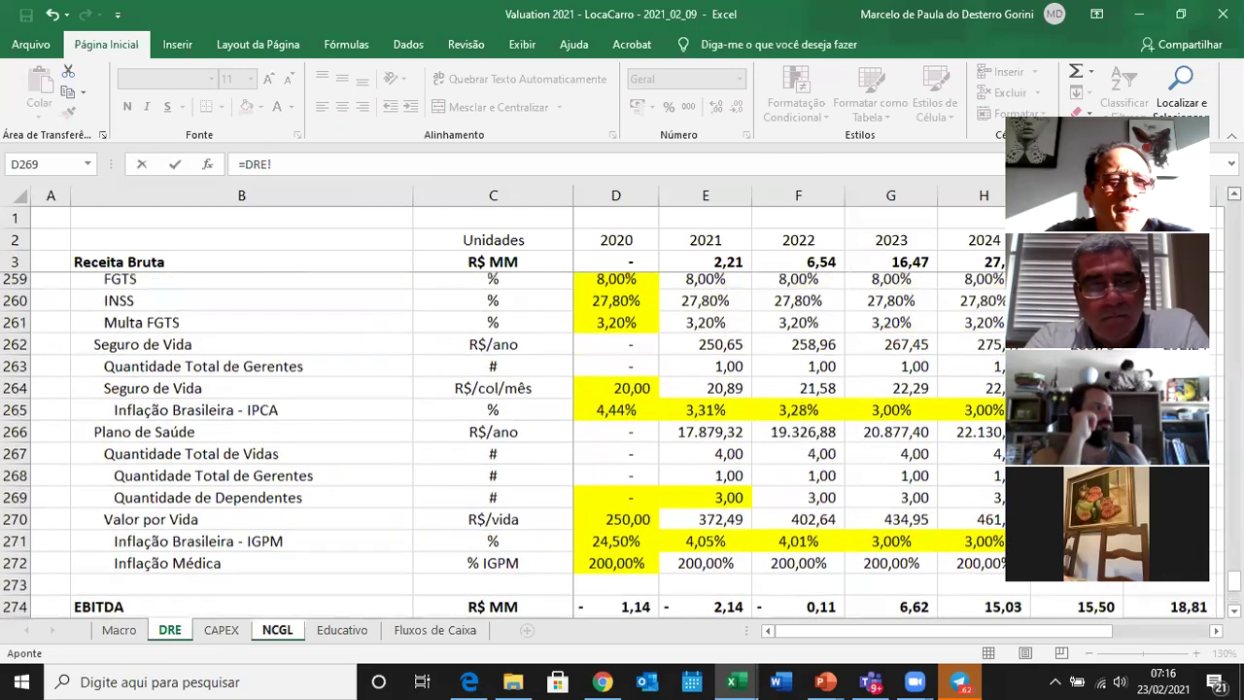
pyautogui.scroll(1, 486, 438)
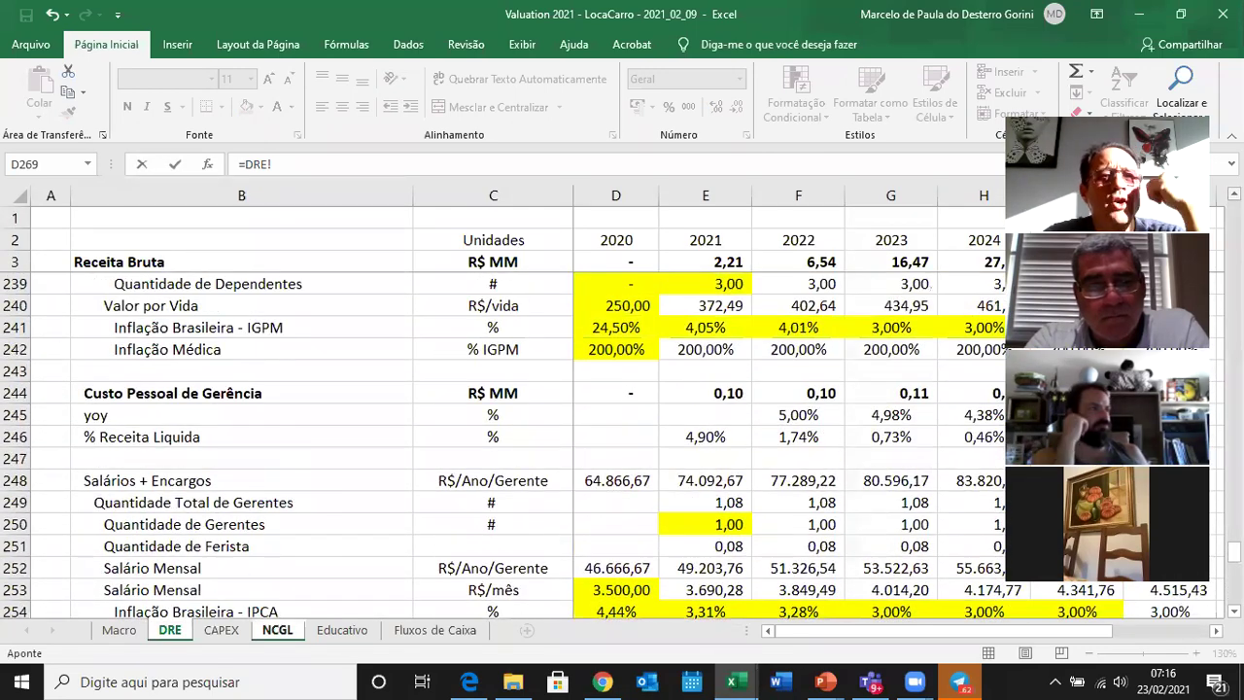
pyautogui.scroll(20, 486, 437)
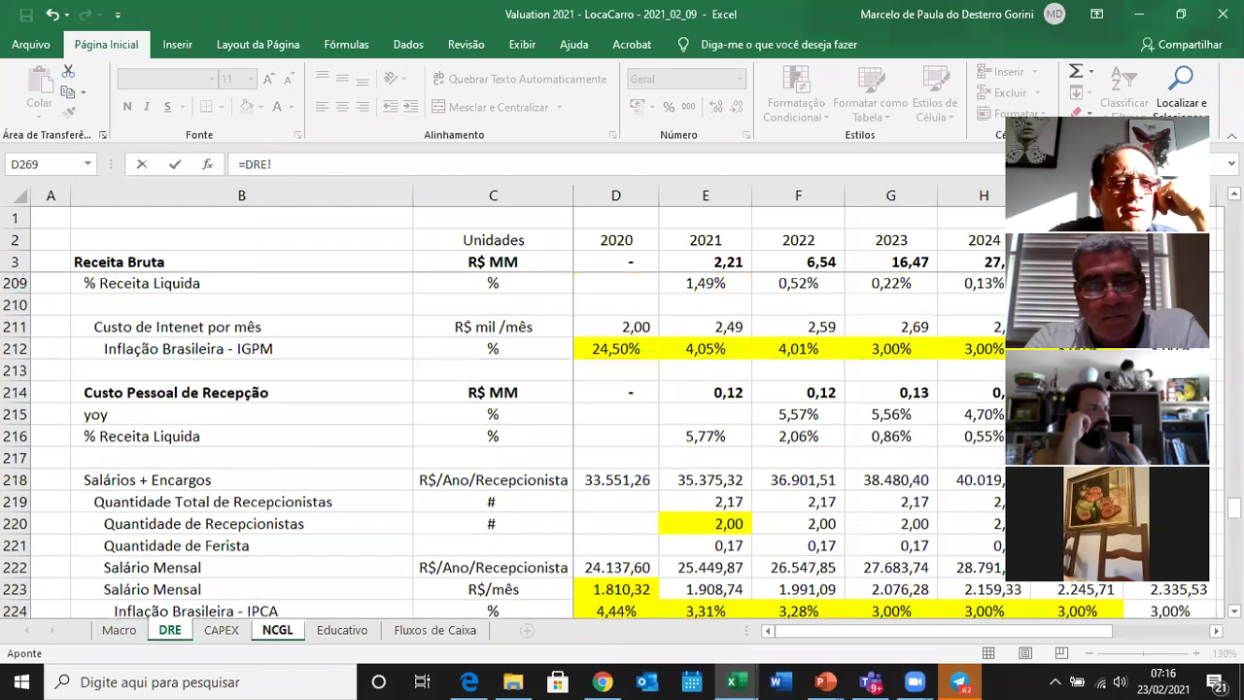
pyautogui.scroll(17, 486, 438)
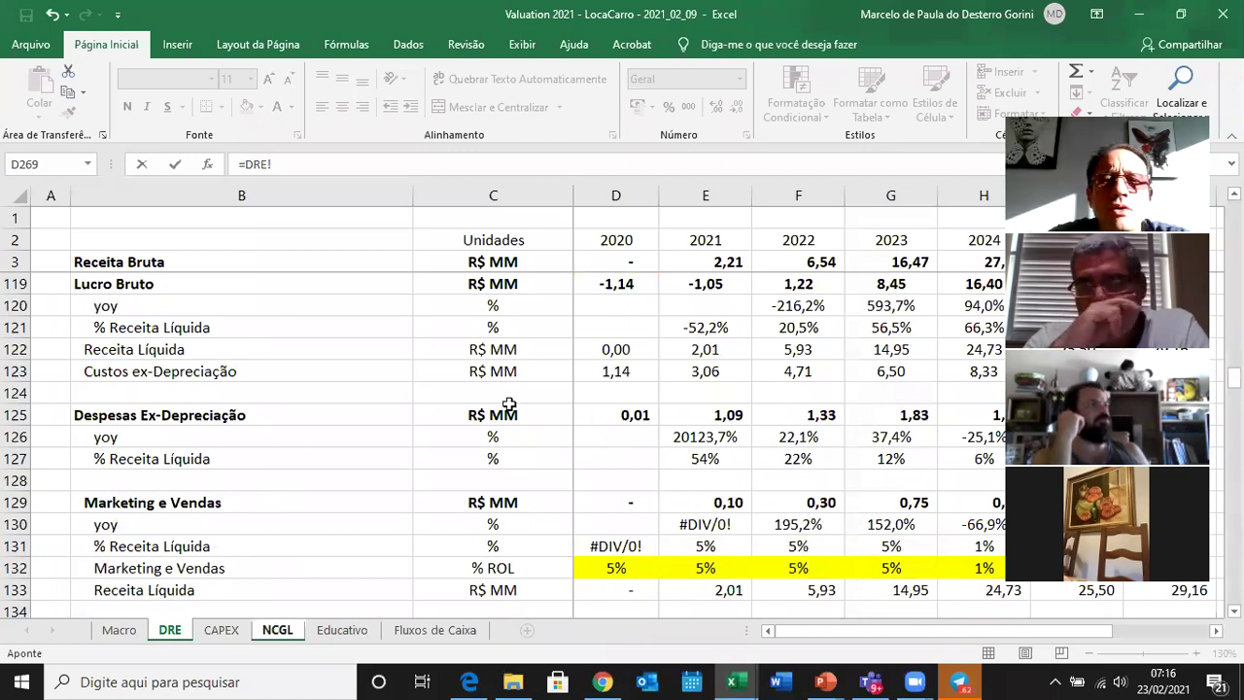
pyautogui.click(633, 412)
pyautogui.write('+')
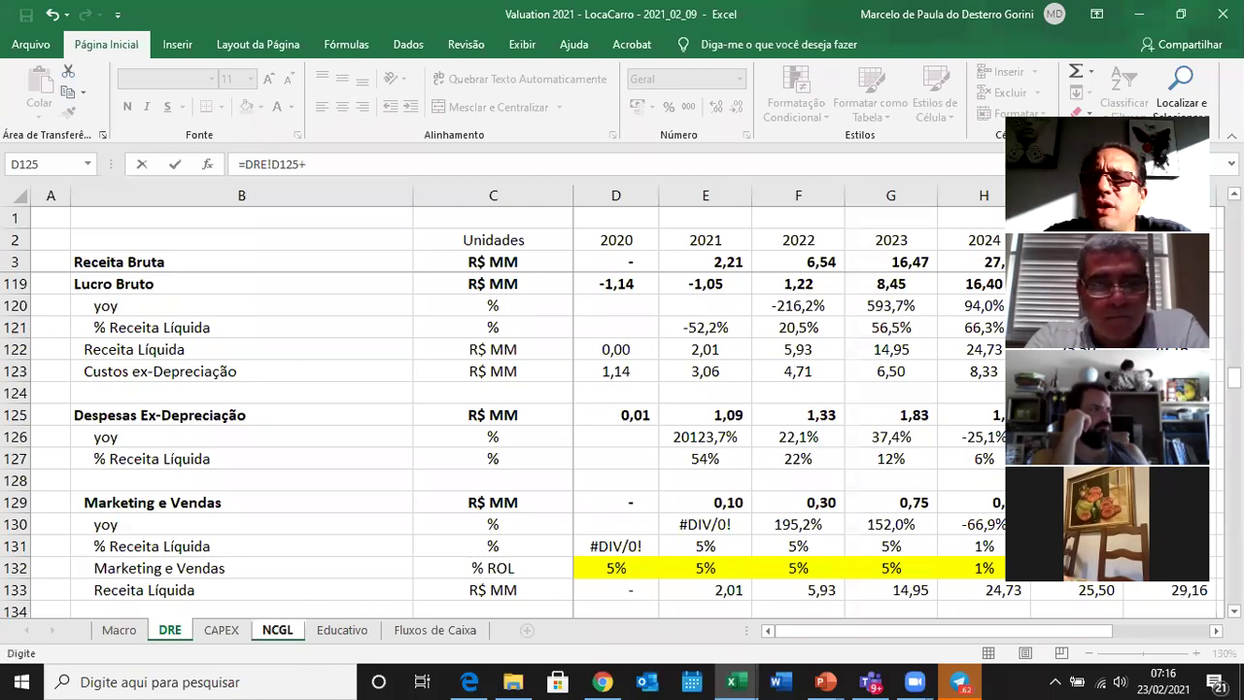
pyautogui.scroll(10, 486, 438)
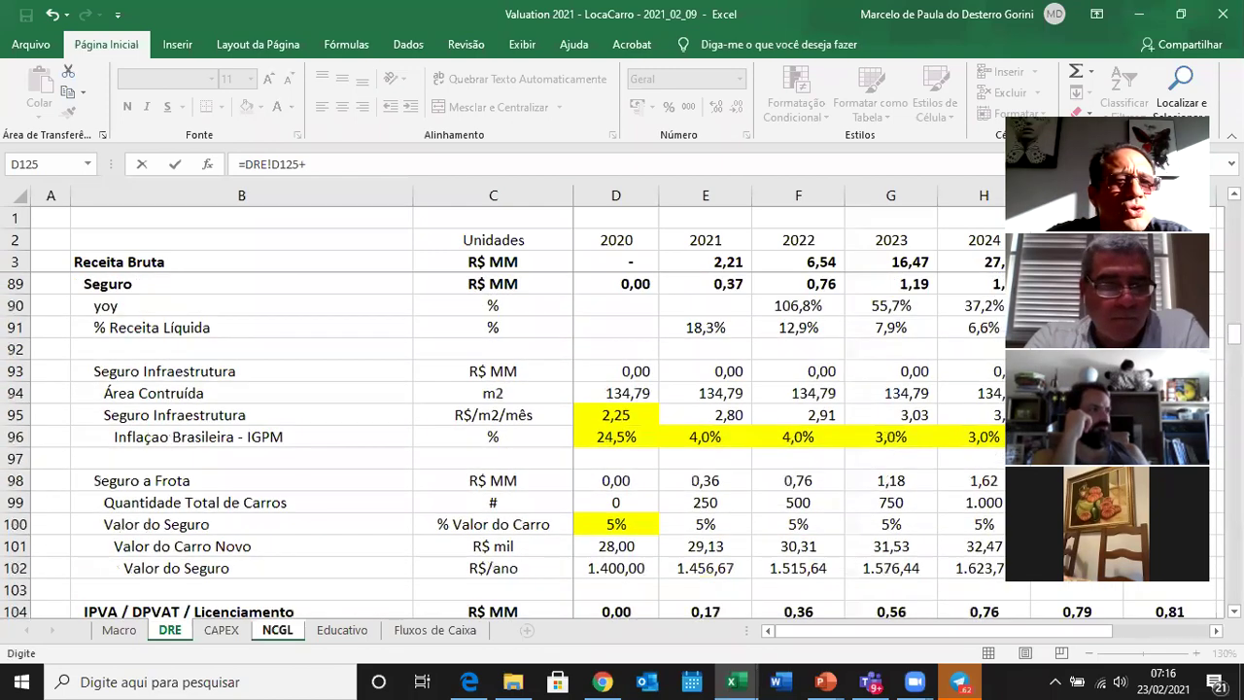
pyautogui.scroll(15, 503, 446)
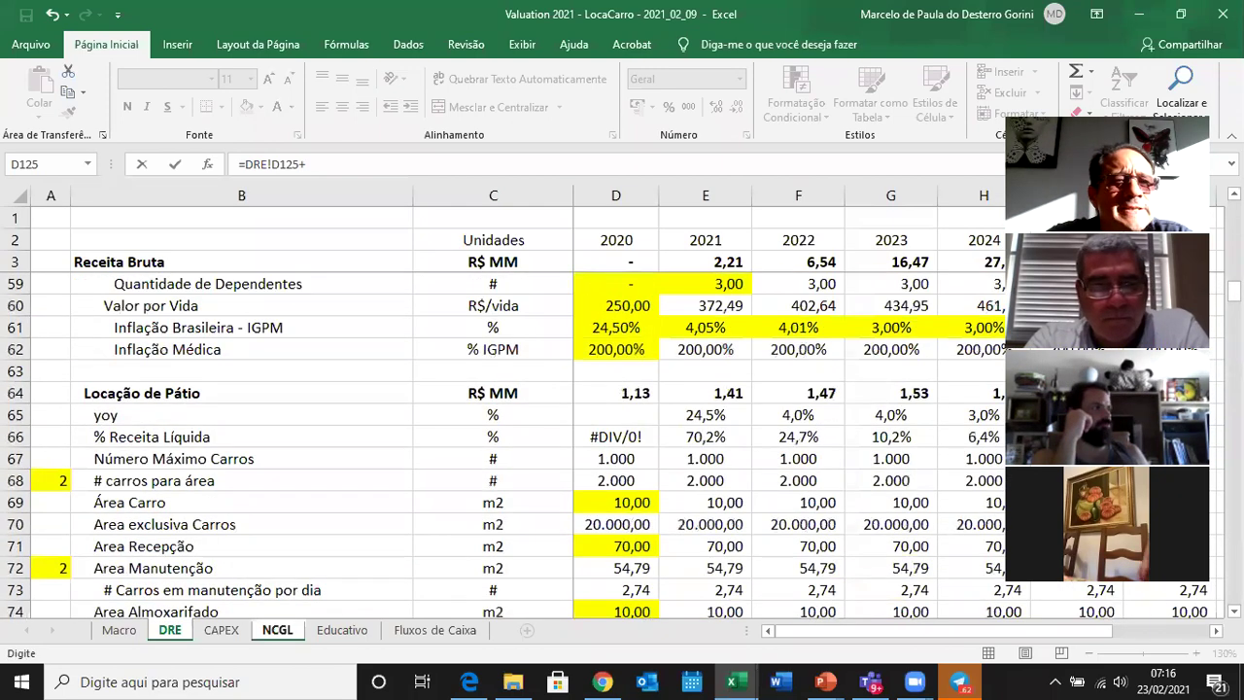
pyautogui.scroll(5, 503, 446)
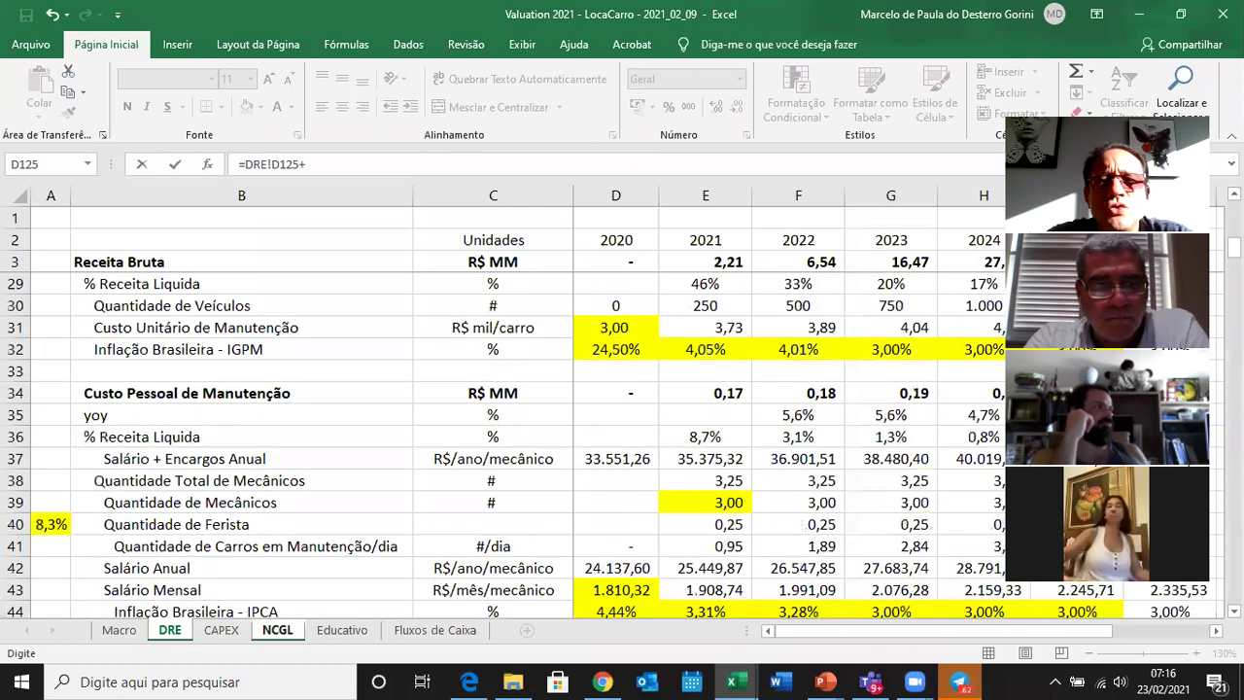
pyautogui.scroll(5, 503, 446)
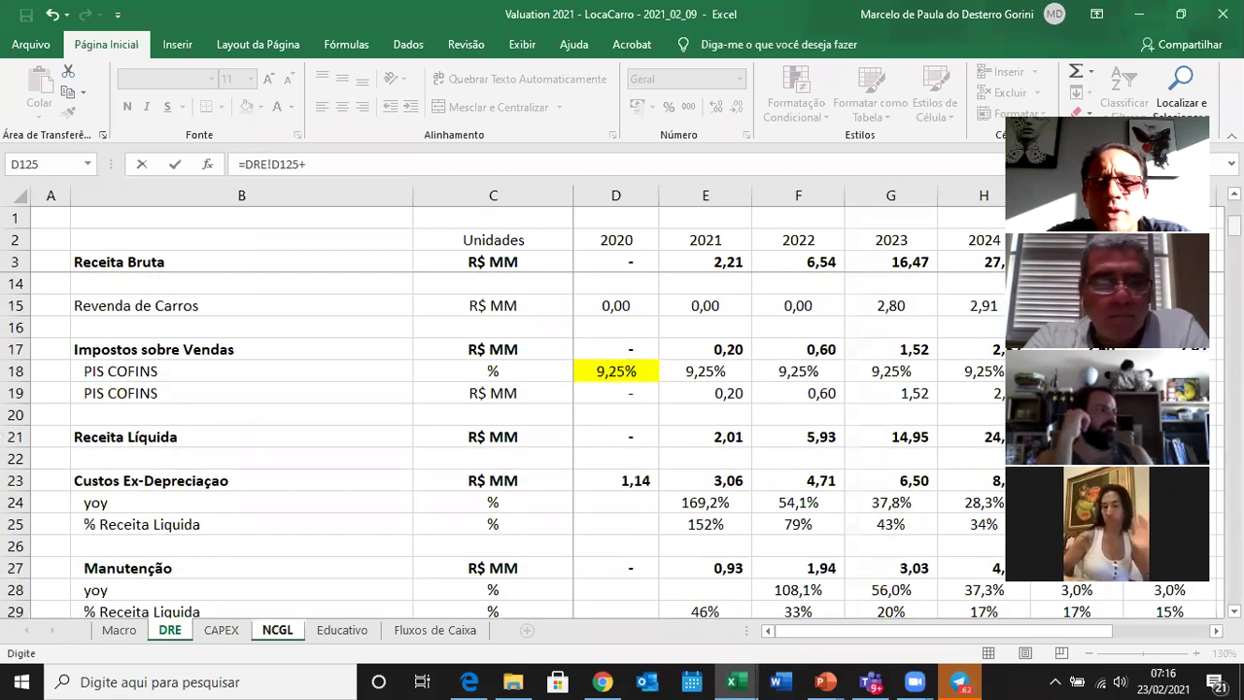
pyautogui.click(601, 480)
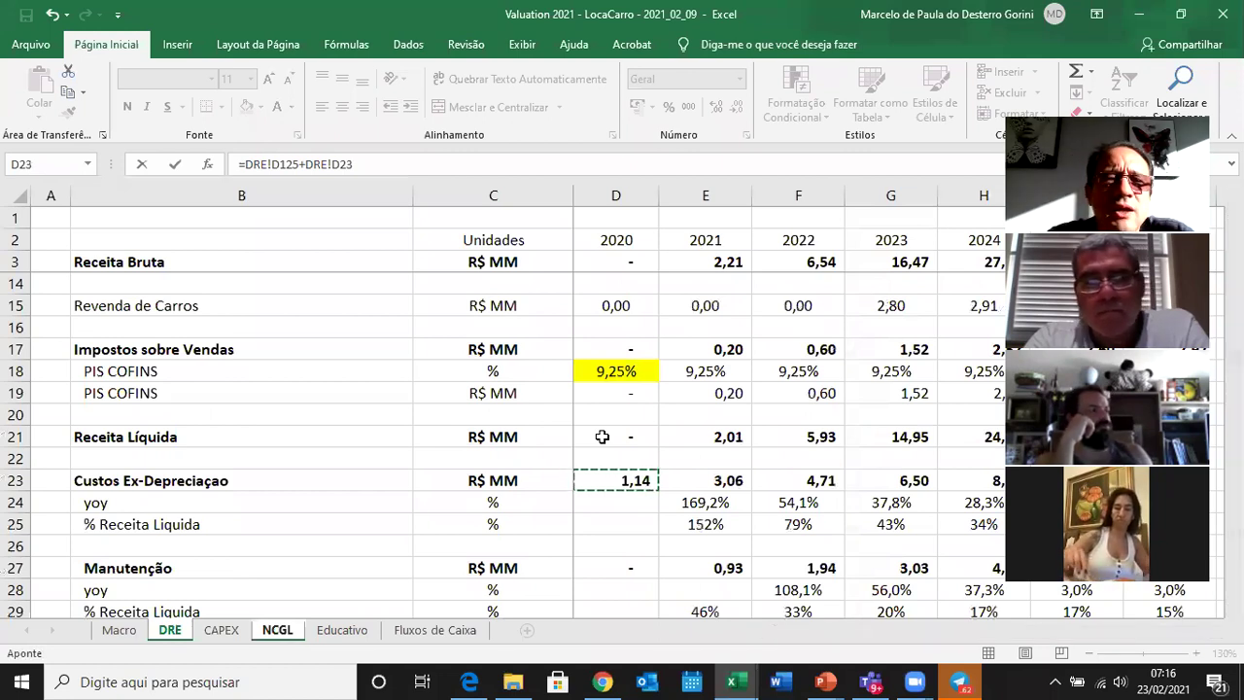
pyautogui.press('Return')
# Copy the 2020 Custos + Despesas formula across the years 2021 to 2028.
pyautogui.hotkey('ctrl', 'c')
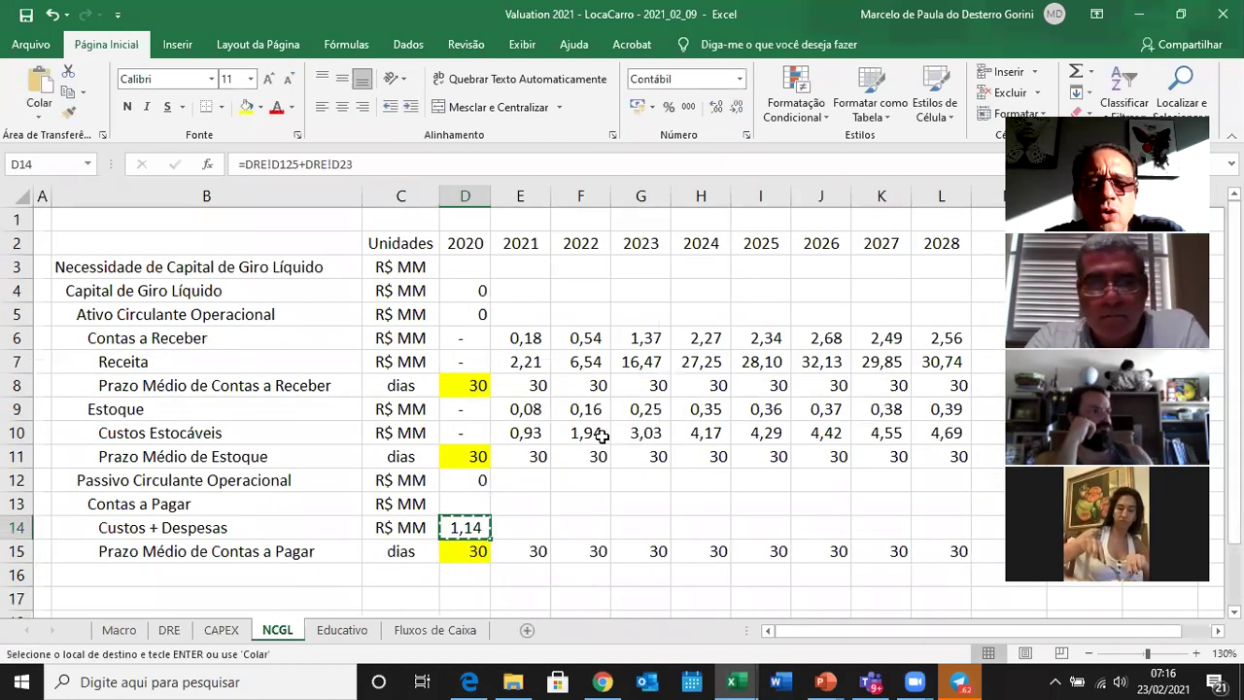
pyautogui.press('Right')
pyautogui.hotkey('shift', 'Right')
pyautogui.hotkey('shift', 'Right')
pyautogui.hotkey('shift', 'Right')
pyautogui.hotkey('shift', 'Right')
pyautogui.hotkey('shift', 'Right')
pyautogui.hotkey('shift', 'Right')
pyautogui.hotkey('shift', 'Right')
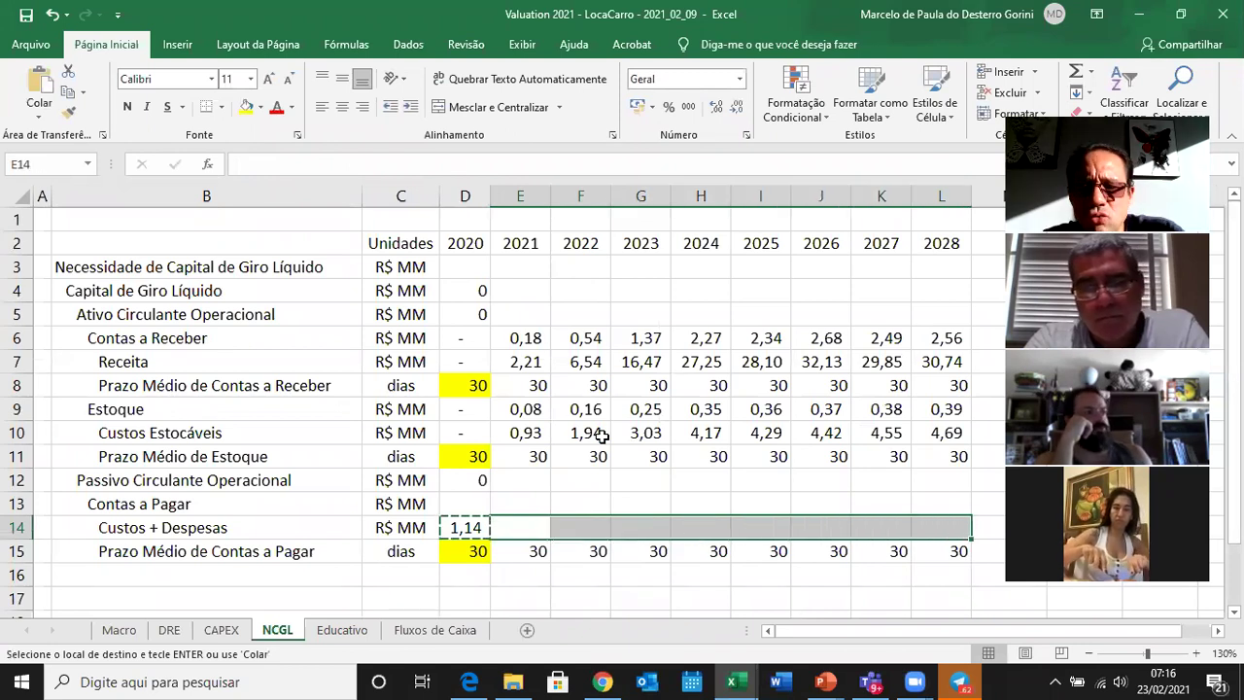
pyautogui.hotkey('ctrl', 'v')
pyautogui.press('Left')
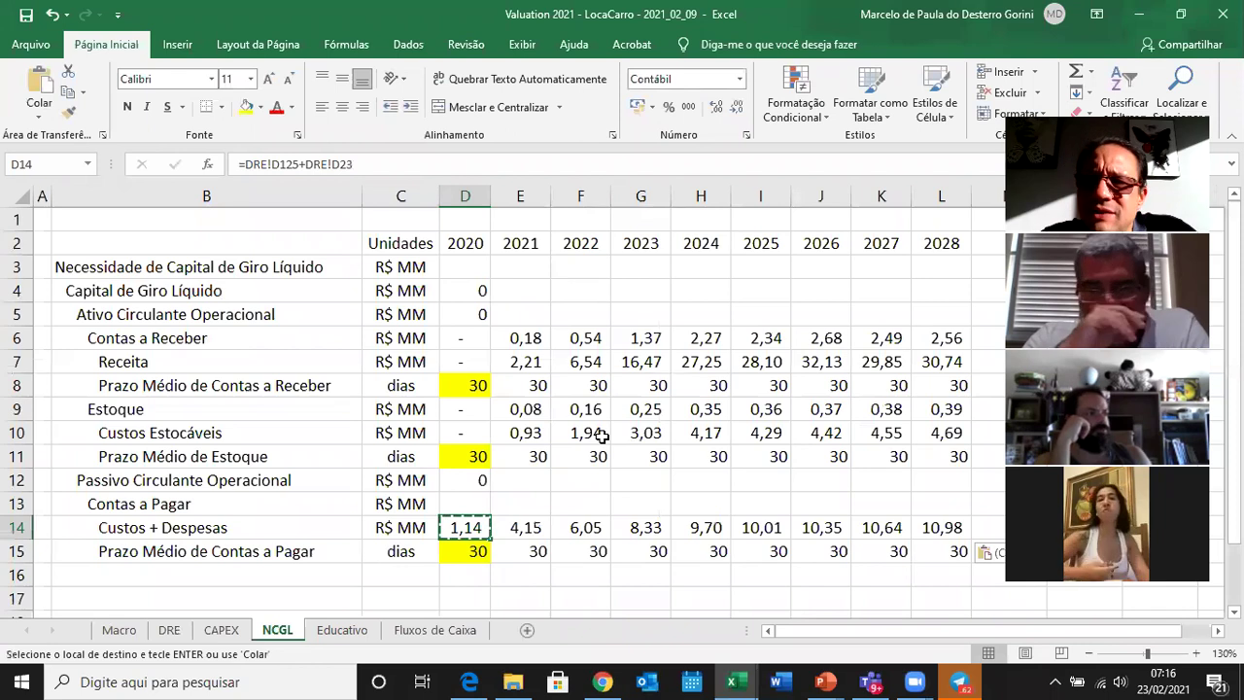
# Check the Custos + Despesas formulas year by year from 2021 to 2028.
pyautogui.press('Right')
pyautogui.press('Right')
pyautogui.press('Right')
pyautogui.press('Right')
pyautogui.press('Right')
pyautogui.press('Right')
pyautogui.press('Right')
pyautogui.press('Right')
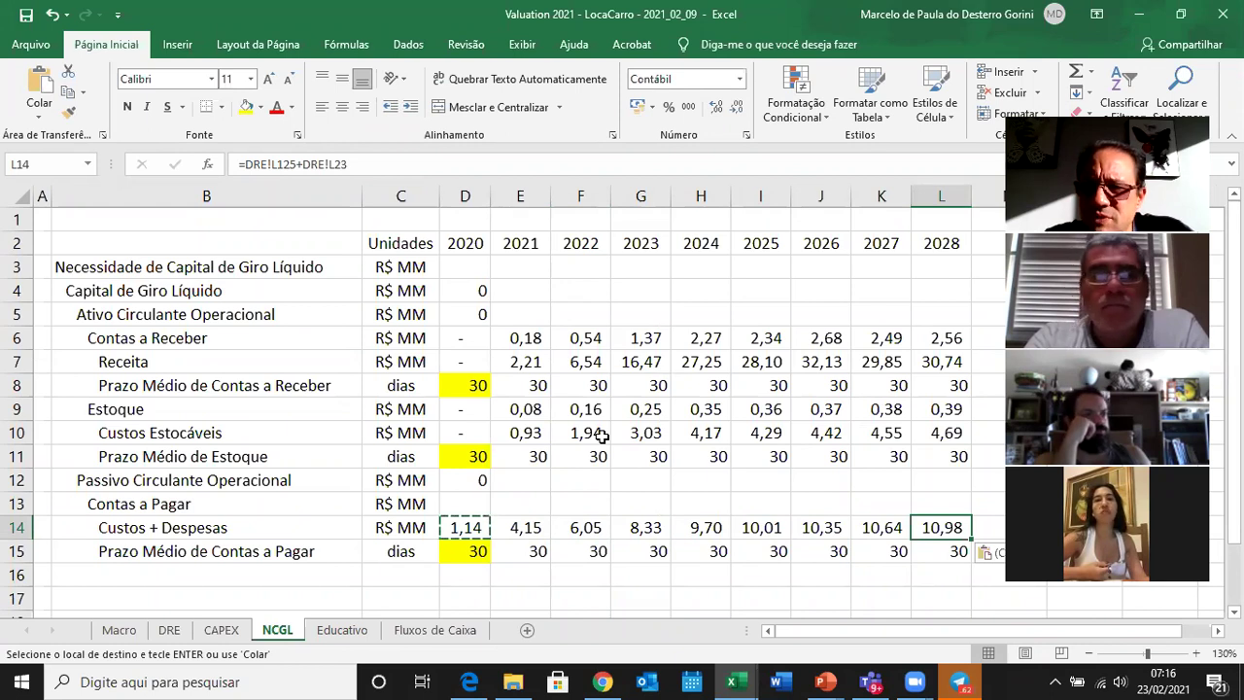
# Examine the 2020 EBITDA, Depreciação e Amortização and EBIT figures at the end of the DRE sheet.
pyautogui.click(170, 630)
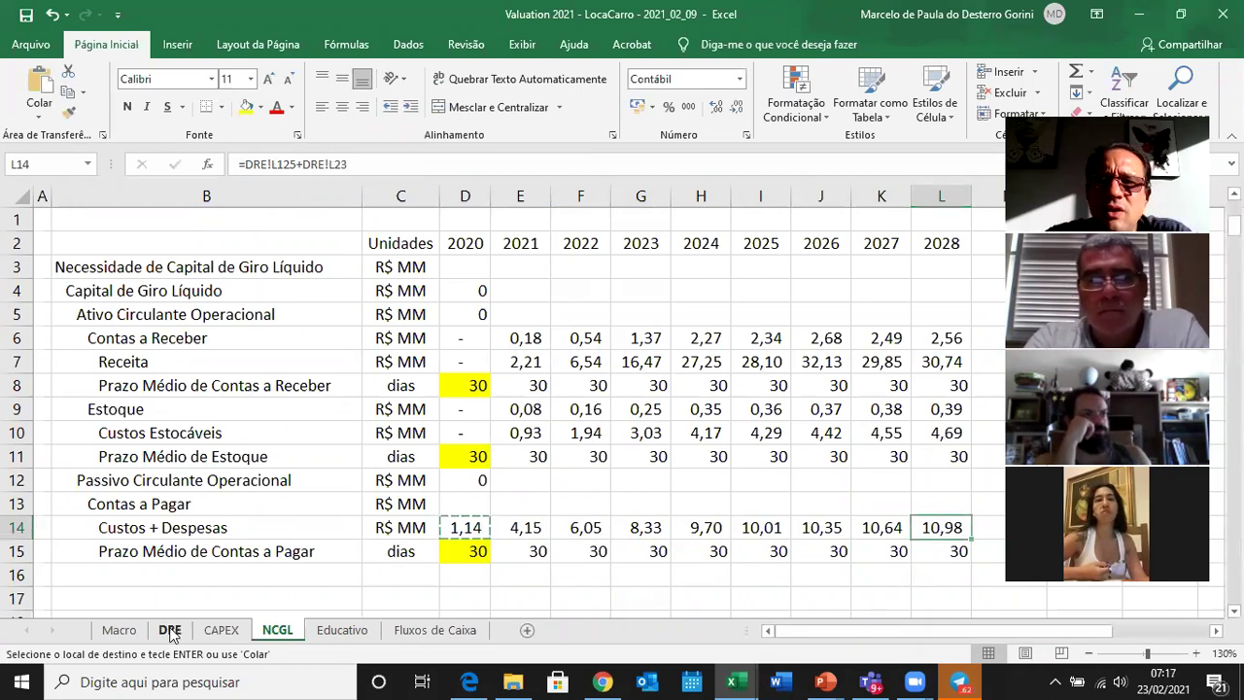
pyautogui.click(119, 432)
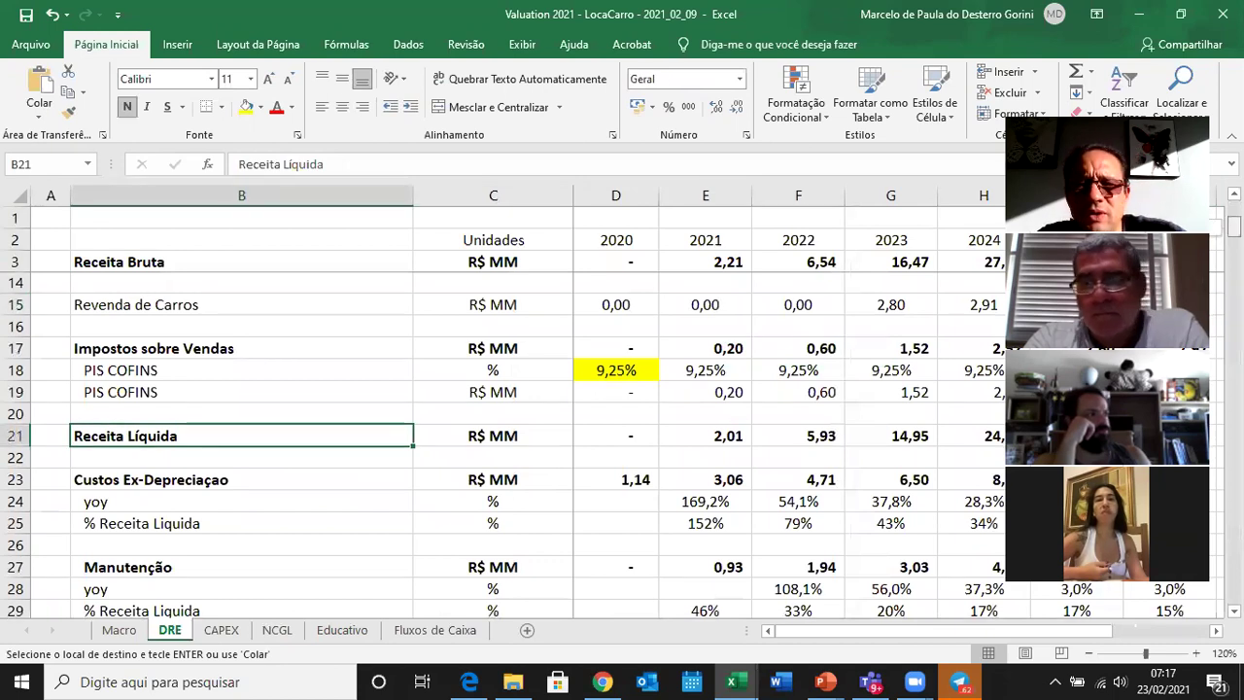
pyautogui.scroll(-10, 622, 437)
pyautogui.moveTo(1233, 384); pyautogui.dragTo(1233, 580)
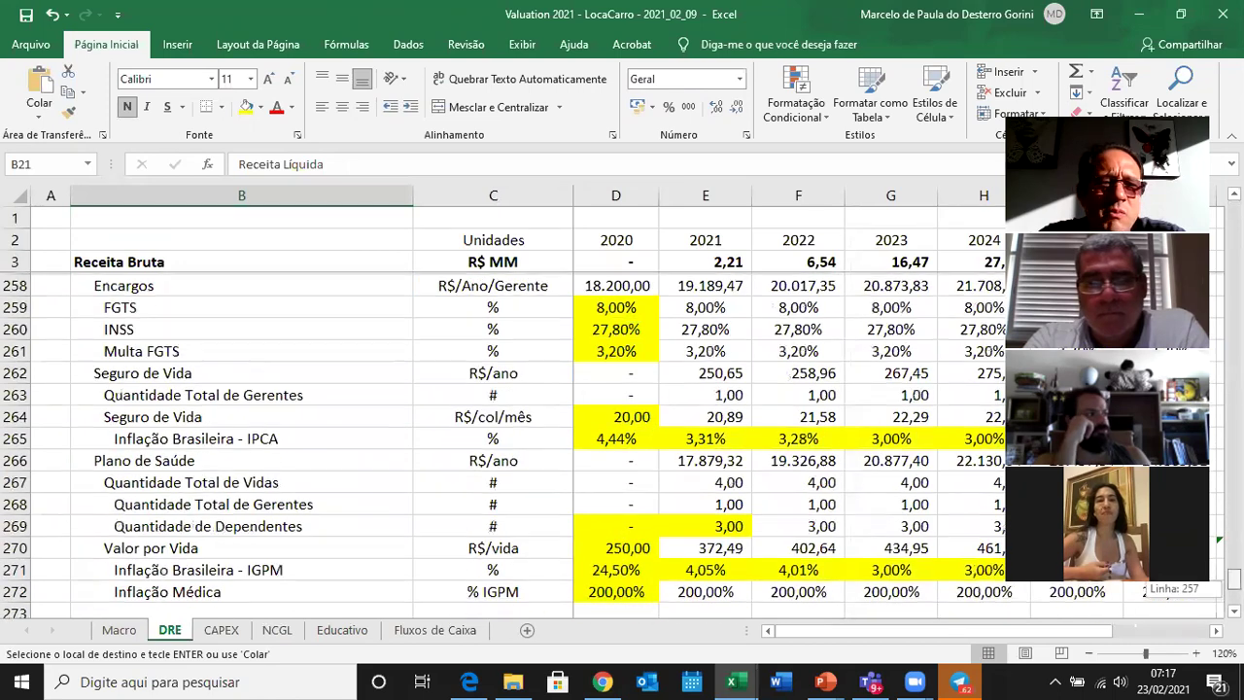
pyautogui.click(1234, 611)
pyautogui.click(1235, 611)
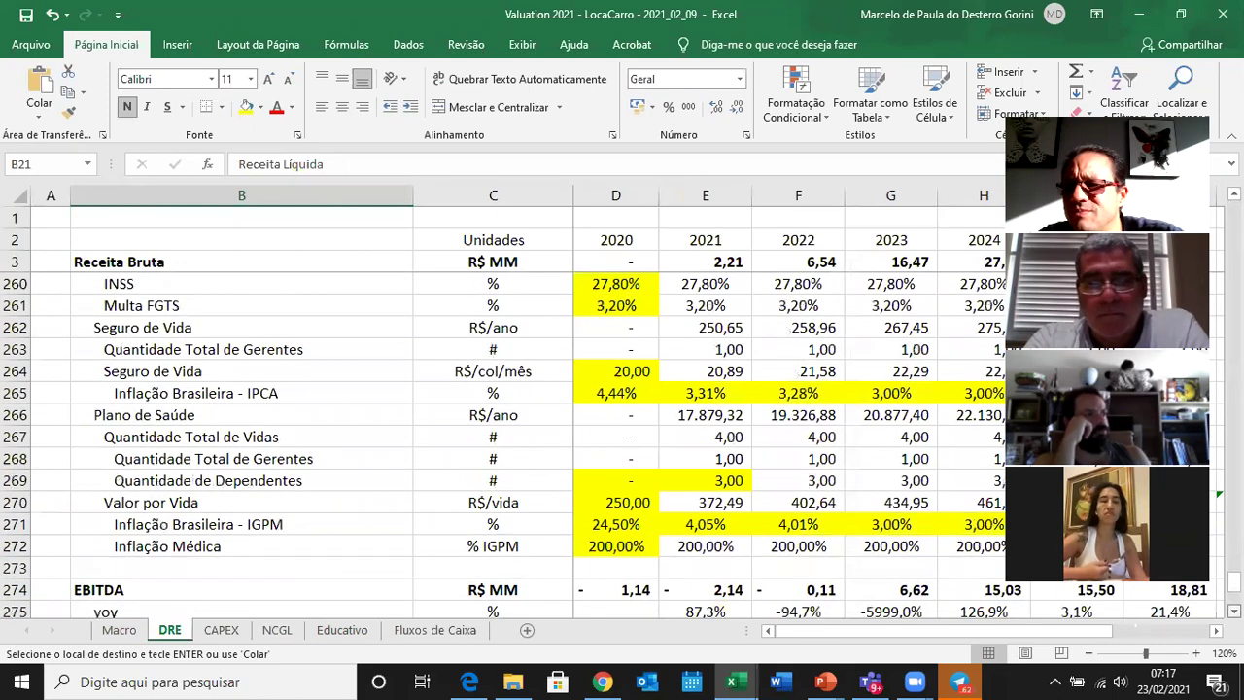
pyautogui.scroll(-5, 622, 447)
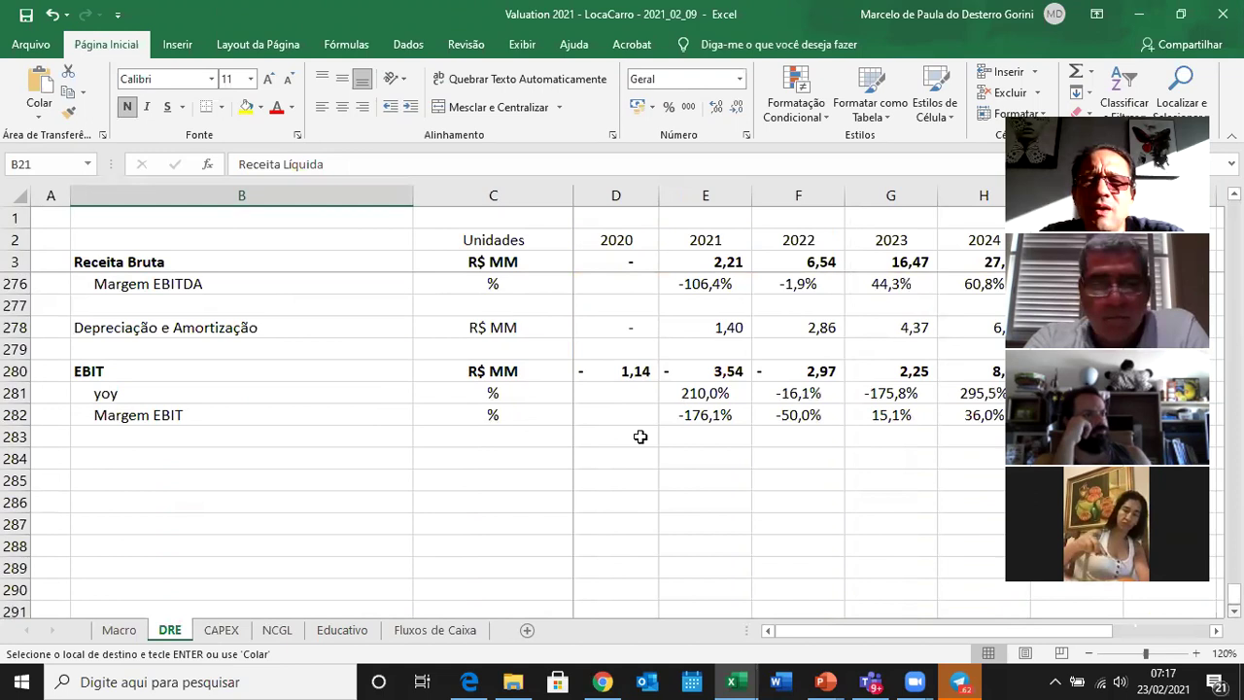
pyautogui.click(616, 457)
pyautogui.press('Right')
pyautogui.press('Left')
pyautogui.press('Up')
pyautogui.press('Up')
pyautogui.press('Up')
pyautogui.press('Up')
pyautogui.press('Up')
pyautogui.press('Up')
pyautogui.press('Up')
pyautogui.press('Up')
pyautogui.press('Up')
pyautogui.press('Up')
pyautogui.press('Up')
pyautogui.press('Down')
pyautogui.press('Down')
pyautogui.press('Down')
pyautogui.press('Down')
pyautogui.press('Down')
pyautogui.press('Down')
pyautogui.press('Down')
pyautogui.press('Down')
pyautogui.press('Down')
pyautogui.press('Down')
pyautogui.press('Down')
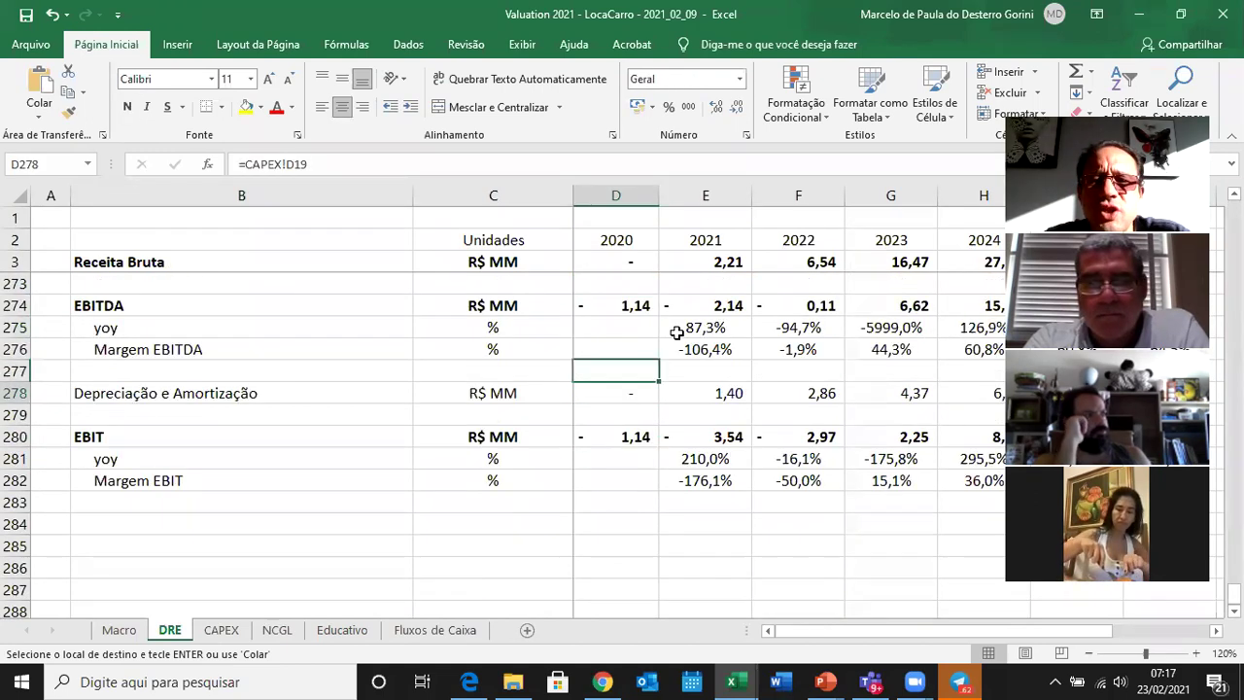
# Enter the cross-check formula =D274-D21 for 2020 in cell D284, below the EBIT block of the DRE sheet.
pyautogui.write('=')
pyautogui.press('Up')
pyautogui.press('Up')
pyautogui.press('Up')
pyautogui.press('Up')
pyautogui.press('Up')
pyautogui.press('Up')
pyautogui.press('Up')
pyautogui.press('Up')
pyautogui.press('Up')
pyautogui.press('Up')
pyautogui.write('-')
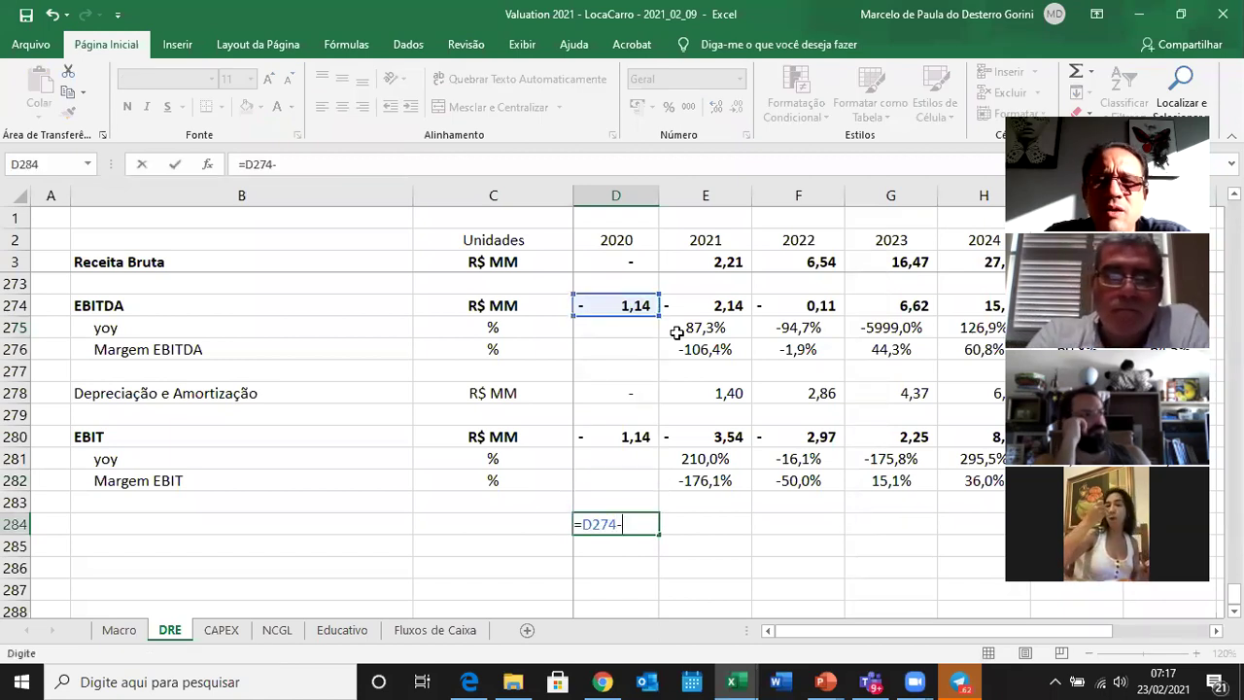
pyautogui.press('Up')
pyautogui.press('Up')
pyautogui.press('Up')
pyautogui.press('Up')
pyautogui.press('Up')
pyautogui.press('Up')
pyautogui.press('Up')
pyautogui.press('Up')
pyautogui.press('Up')
pyautogui.press('Up')
pyautogui.press('Up')
pyautogui.press('Up')
pyautogui.press('Up')
pyautogui.press('Up')
pyautogui.press('Up')
pyautogui.press('Up')
pyautogui.press('Up')
pyautogui.press('Up')
pyautogui.press('Up')
pyautogui.press('Up')
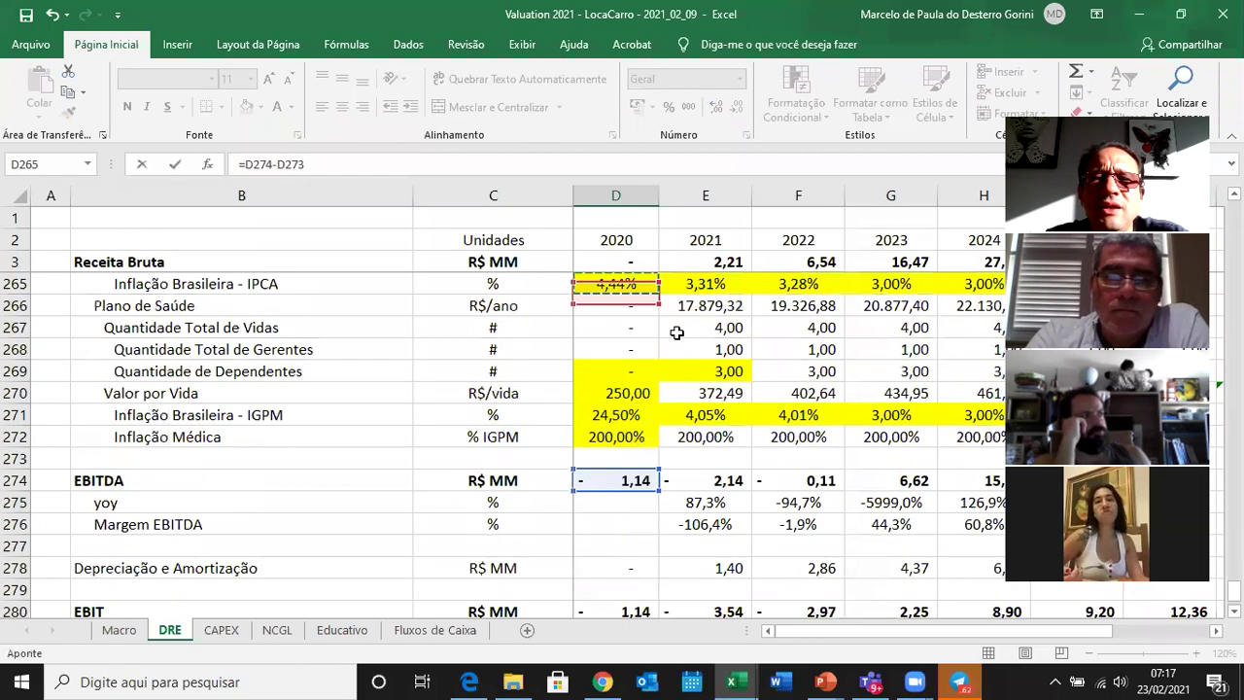
pyautogui.press('Up')
pyautogui.press('Up')
pyautogui.press('Up')
pyautogui.press('Up')
pyautogui.press('Up')
pyautogui.press('Up')
pyautogui.press('Up')
pyautogui.press('Up')
pyautogui.press('Up')
pyautogui.press('Up')
pyautogui.press('Up')
pyautogui.press('Up')
pyautogui.press('Up')
pyautogui.press('Up')
pyautogui.press('Up')
pyautogui.press('Up')
pyautogui.press('Up')
pyautogui.press('Up')
pyautogui.press('Up')
pyautogui.press('Up')
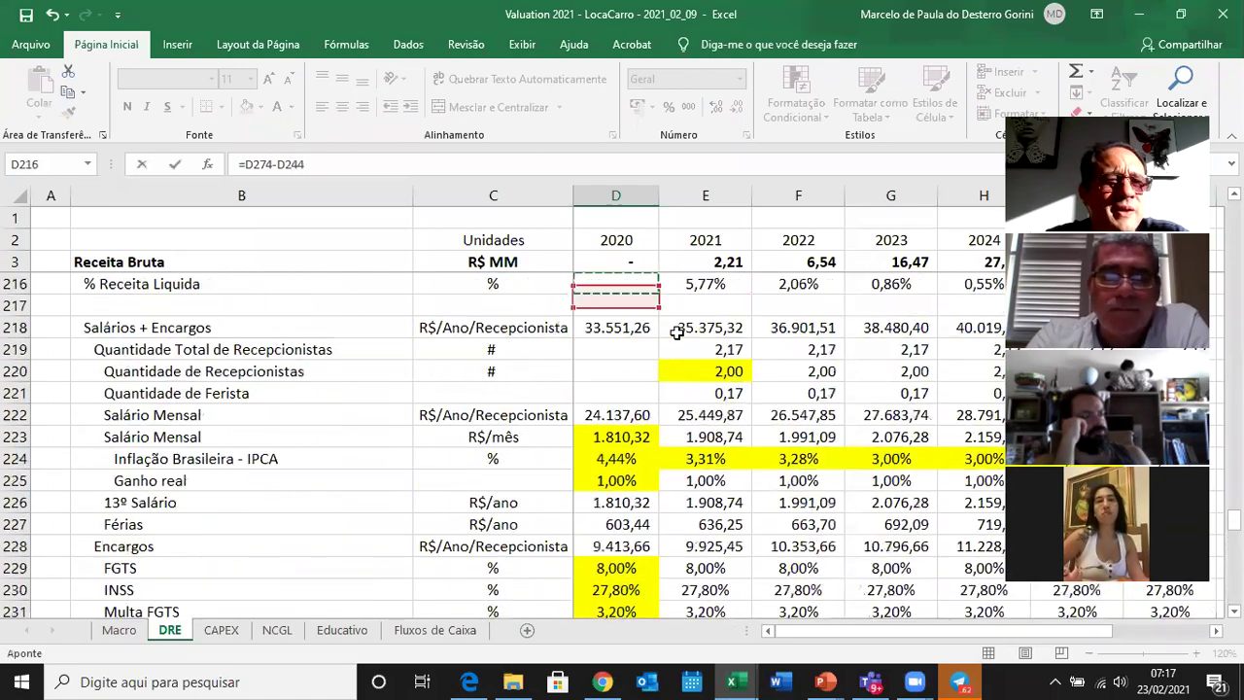
pyautogui.press('Up')
pyautogui.press('Up')
pyautogui.press('Up')
pyautogui.press('Up')
pyautogui.press('Up')
pyautogui.press('Up')
pyautogui.press('Up')
pyautogui.press('Up')
pyautogui.press('Up')
pyautogui.press('Up')
pyautogui.press('Up')
pyautogui.press('Up')
pyautogui.press('Up')
pyautogui.press('Up')
pyautogui.press('Up')
pyautogui.press('Up')
pyautogui.press('Up')
pyautogui.press('Up')
pyautogui.press('Up')
pyautogui.press('Up')
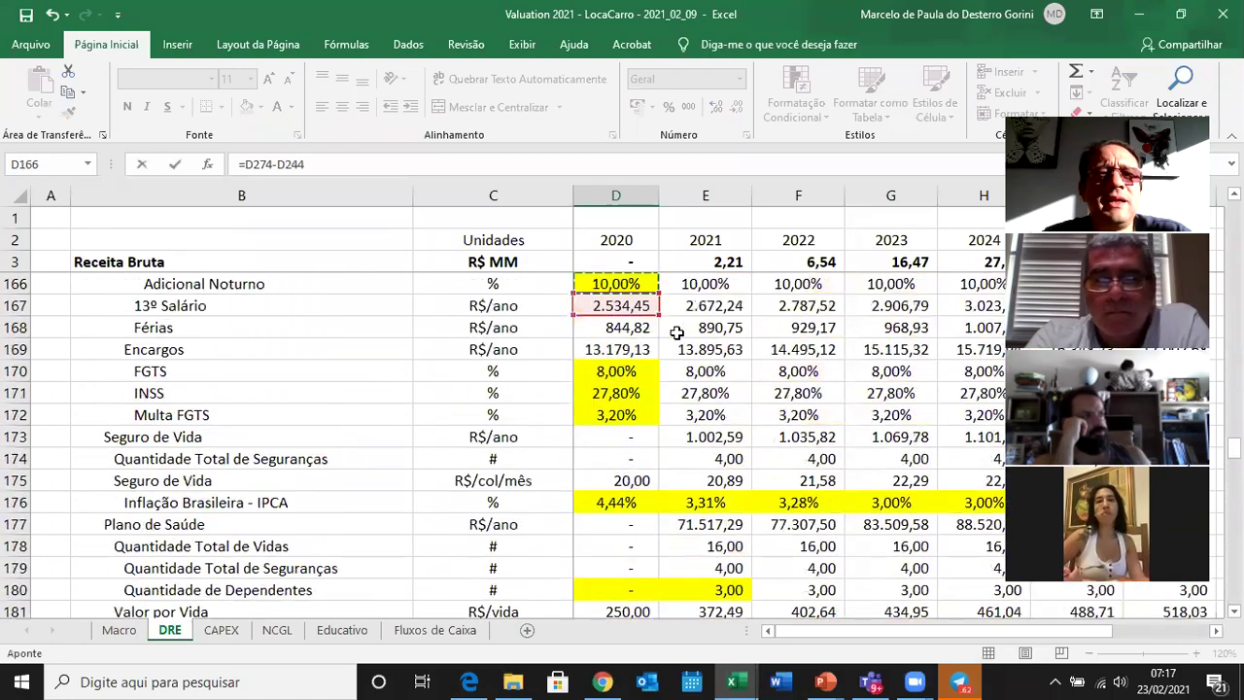
pyautogui.press('Up')
pyautogui.click(314, 161)
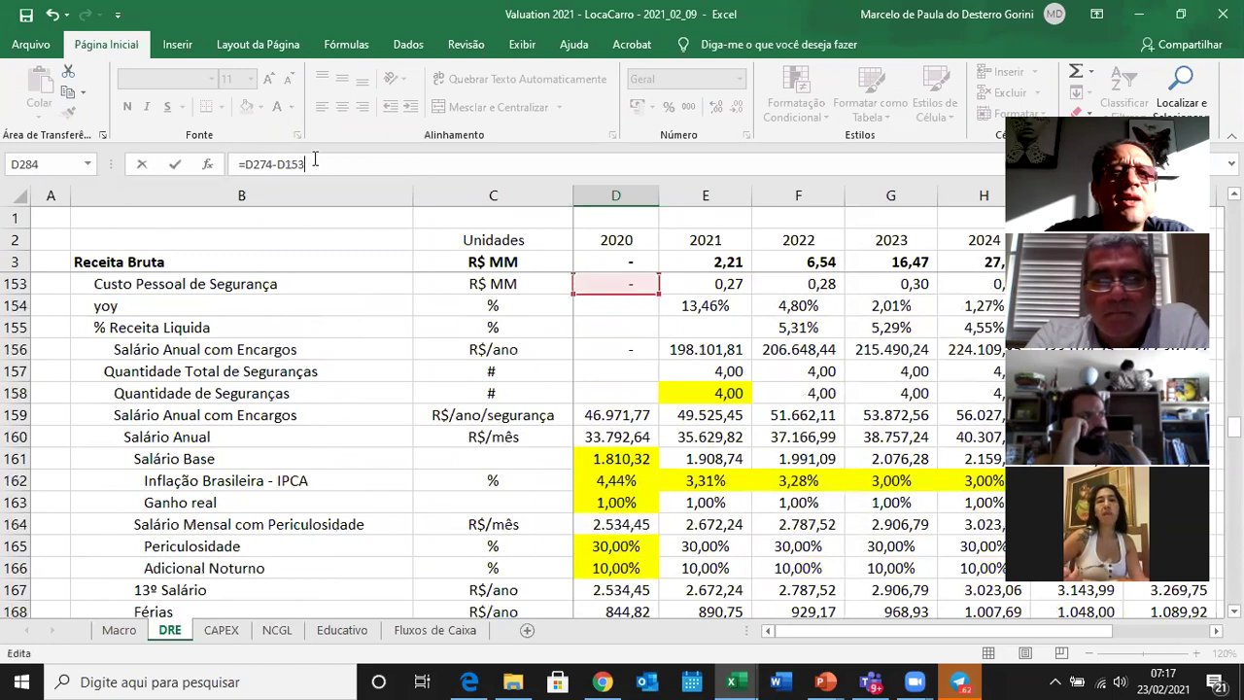
pyautogui.press('BackSpace')
pyautogui.press('BackSpace')
pyautogui.press('BackSpace')
pyautogui.write('21')
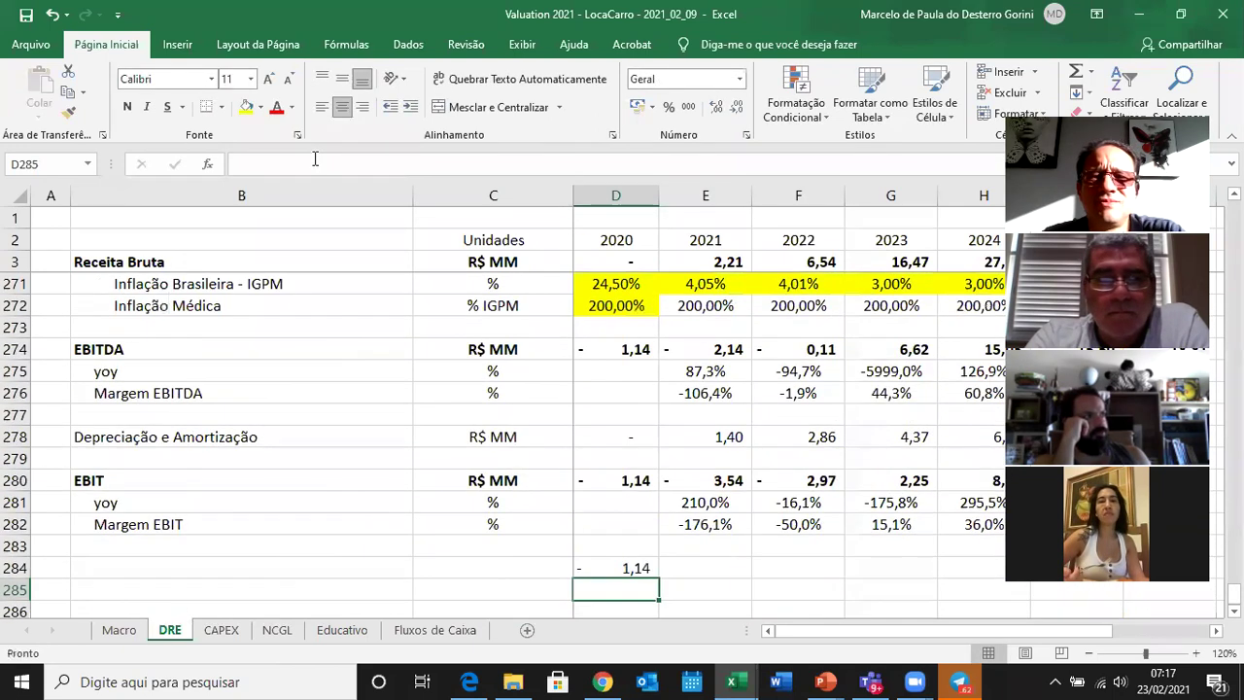
pyautogui.press('F2')
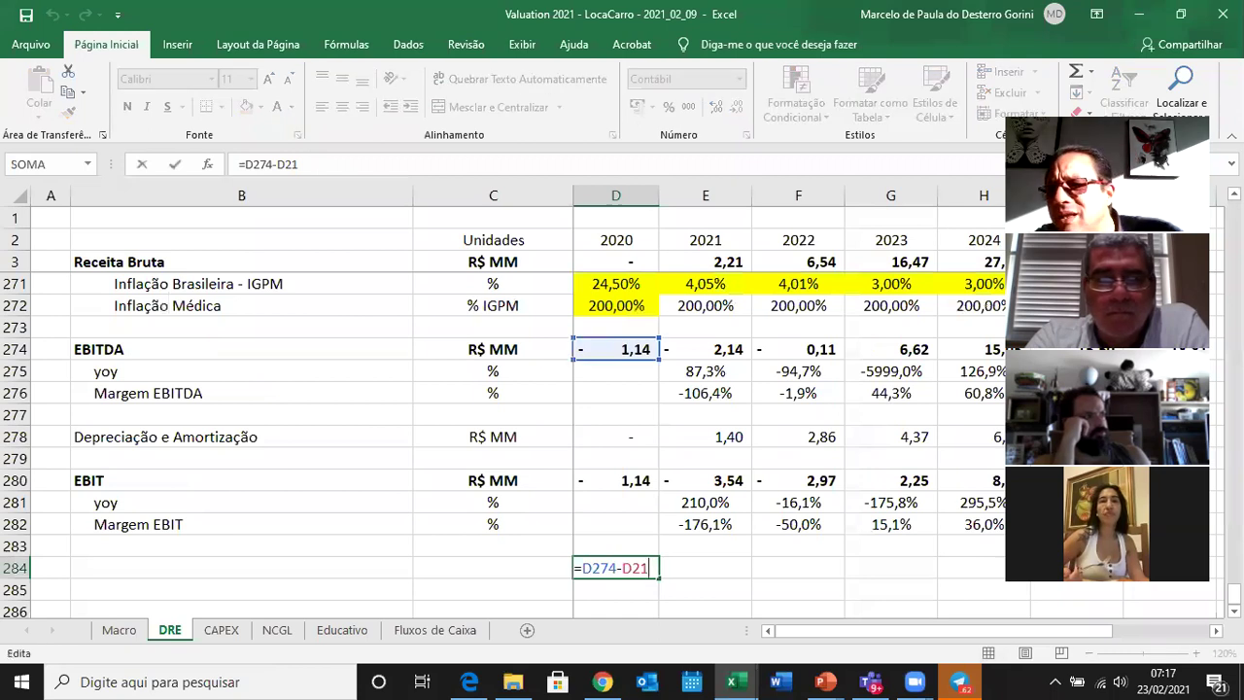
pyautogui.moveTo(1233, 593); pyautogui.dragTo(1232, 595)
pyautogui.press('Return')
# Copy the 2020 cross-check formula across row 284 for the years 2021 to 2028.
pyautogui.hotkey('ctrl', 'c')
pyautogui.moveTo(706, 567); pyautogui.dragTo(851, 575)
pyautogui.hotkey('ctrl', 'v')
pyautogui.press('Right')
pyautogui.press('Left')
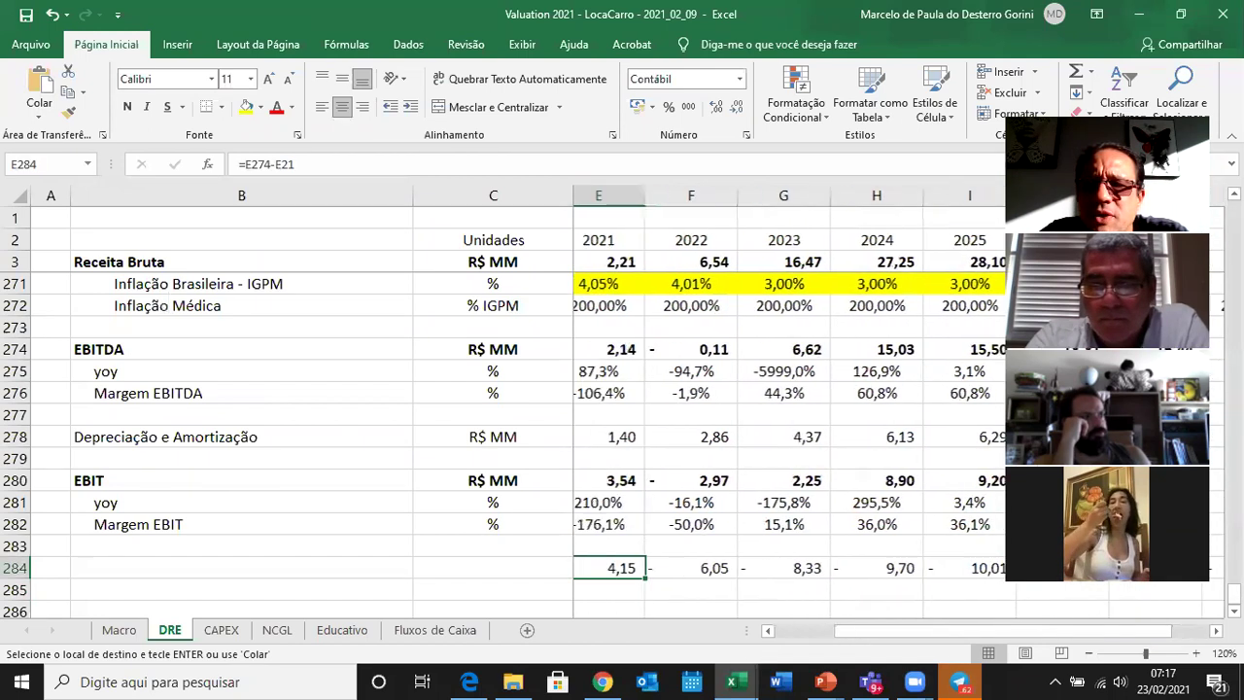
# Check the cross-check row year by year through 2028 and inspect the cell references of the 2028 formula.
pyautogui.press('Right')
pyautogui.press('Left')
pyautogui.hotkey('ctrl', 'Right')
pyautogui.press('Left')
pyautogui.press('Left')
pyautogui.press('Right')
pyautogui.press('Right')
pyautogui.press('Right')
pyautogui.press('Left')
pyautogui.press('Left')
pyautogui.press('Left')
pyautogui.press('F2')
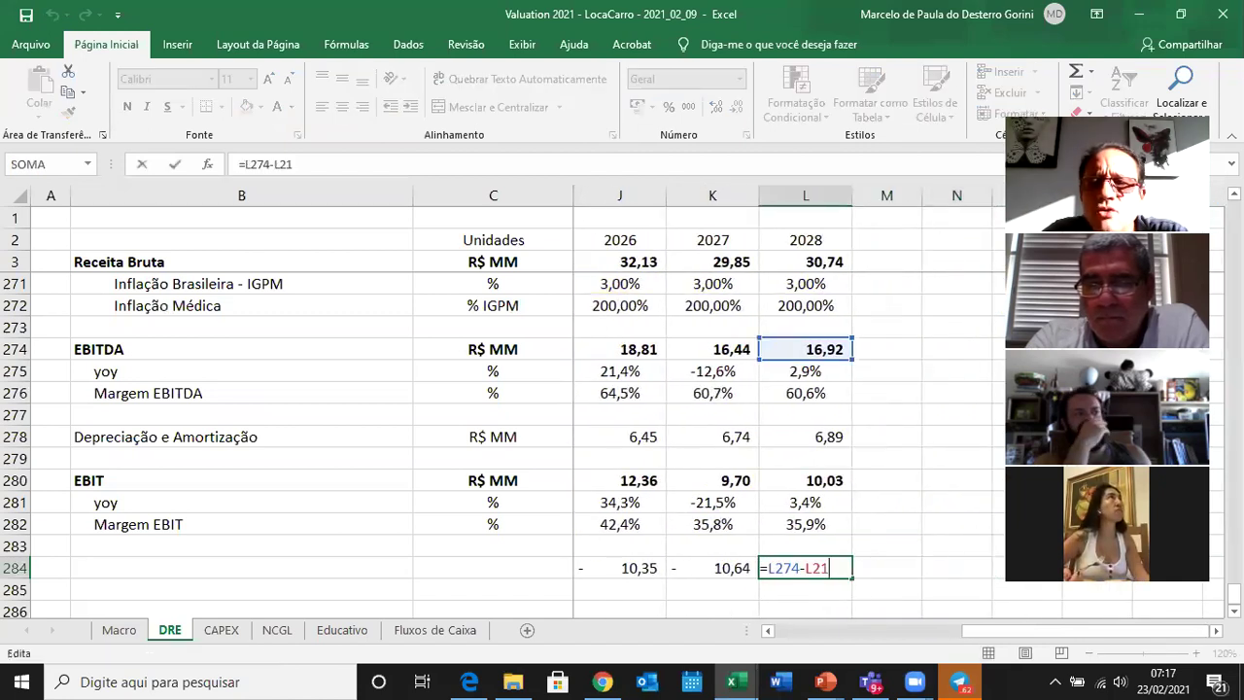
pyautogui.press('Escape')
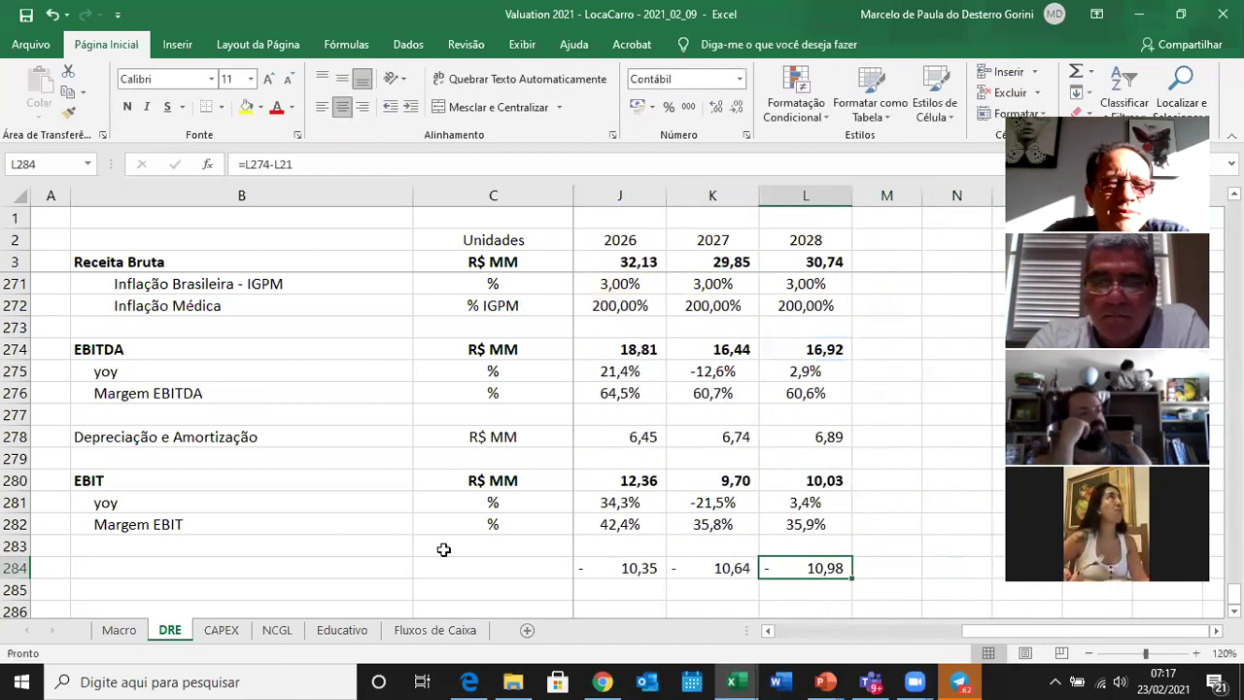
# Calculate the 2020 Contas a Pagar on the NCGL sheet with the formula =D14/360*D15.
pyautogui.click(276, 632)
pyautogui.press('Left')
pyautogui.press('Left')
pyautogui.hotkey('ctrl', 'Left')
pyautogui.press('Right')
pyautogui.press('Right')
pyautogui.press('Up')
pyautogui.write('=')
pyautogui.press('Down')
pyautogui.write('/')
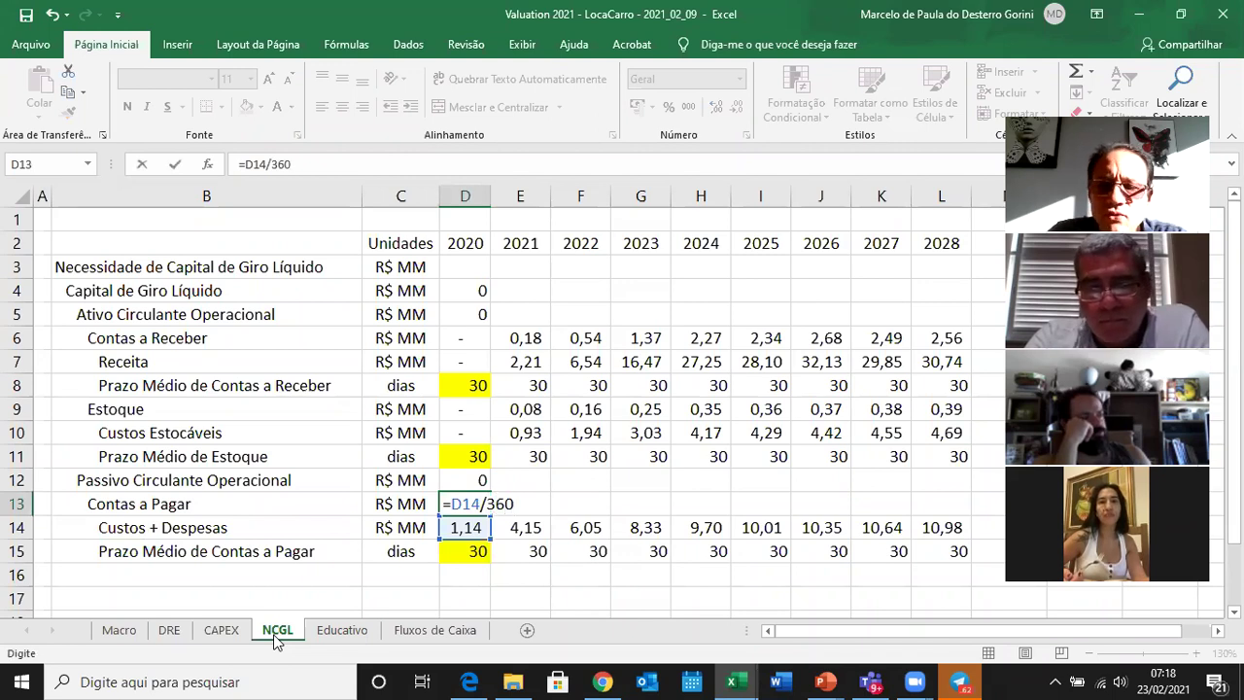
pyautogui.write('360*')
pyautogui.press('Down')
pyautogui.press('Down')
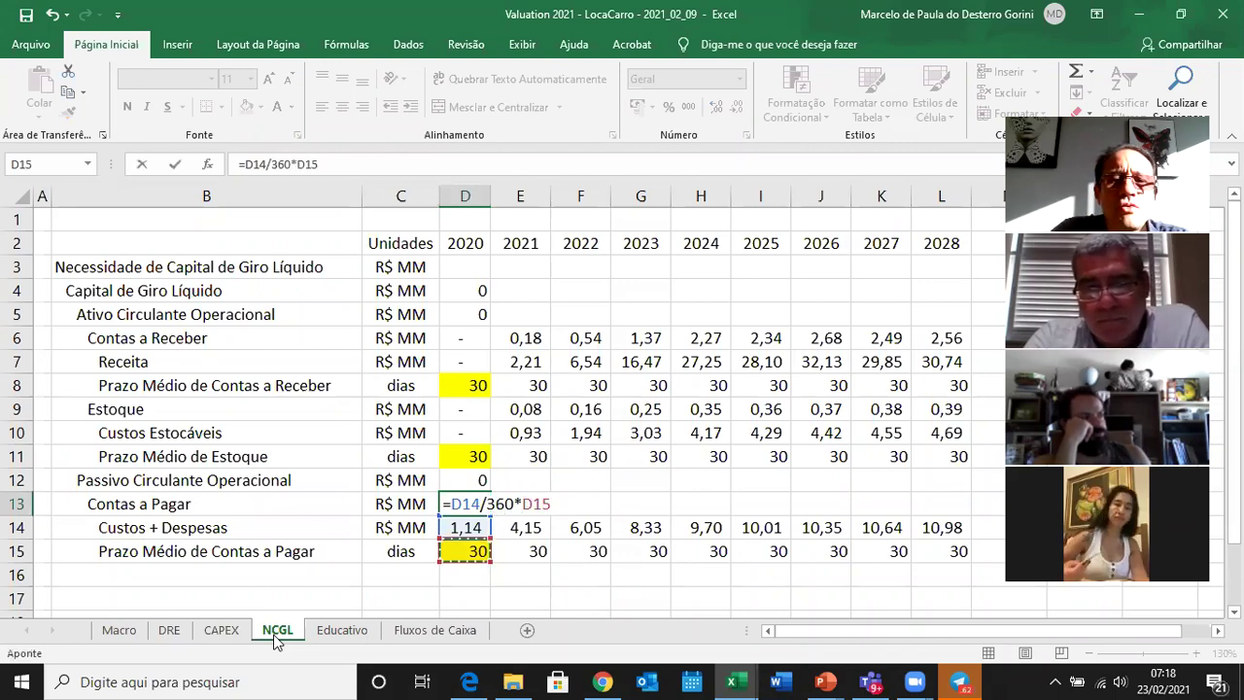
pyautogui.press('Up')
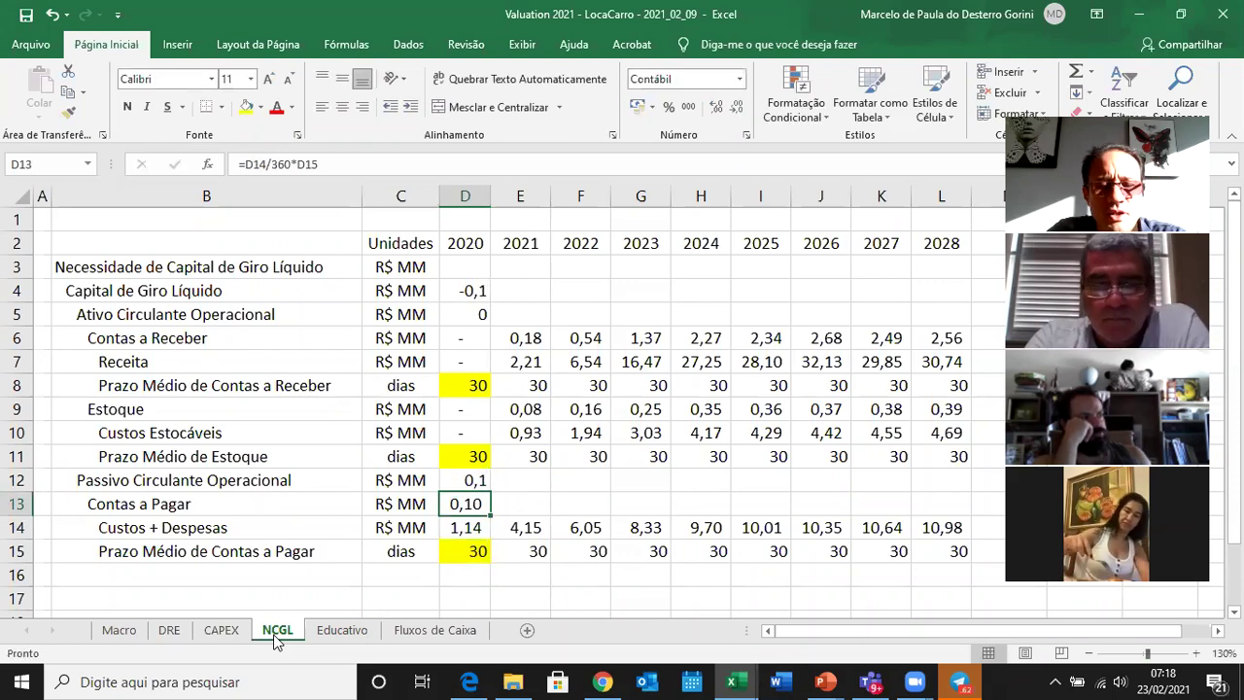
# Copy the 2020 Contas a Pagar formula across the years 2021 to 2028.
pyautogui.hotkey('ctrl', 'c')
pyautogui.press('Right')
pyautogui.hotkey('shift', 'Right')
pyautogui.hotkey('shift', 'Right')
pyautogui.hotkey('shift', 'Right')
pyautogui.hotkey('shift', 'Right')
pyautogui.hotkey('shift', 'Right')
pyautogui.hotkey('shift', 'Right')
pyautogui.hotkey('shift', 'Right')
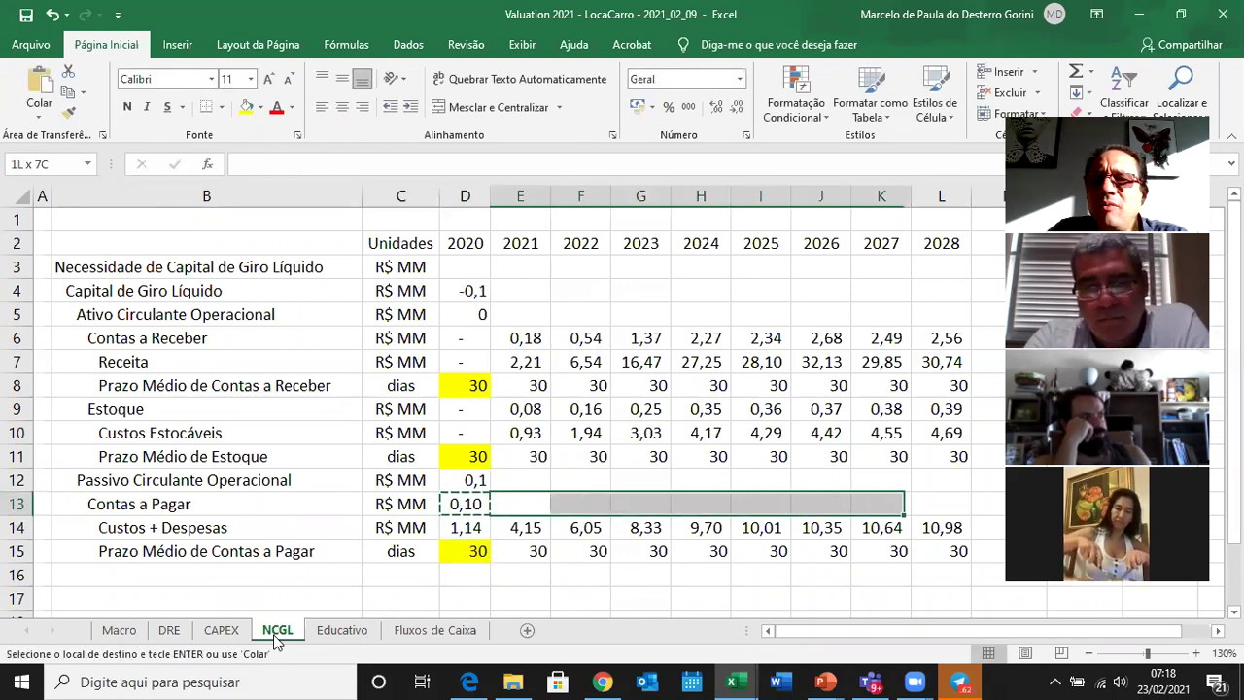
pyautogui.hotkey('ctrl', 'v')
pyautogui.press('Left')
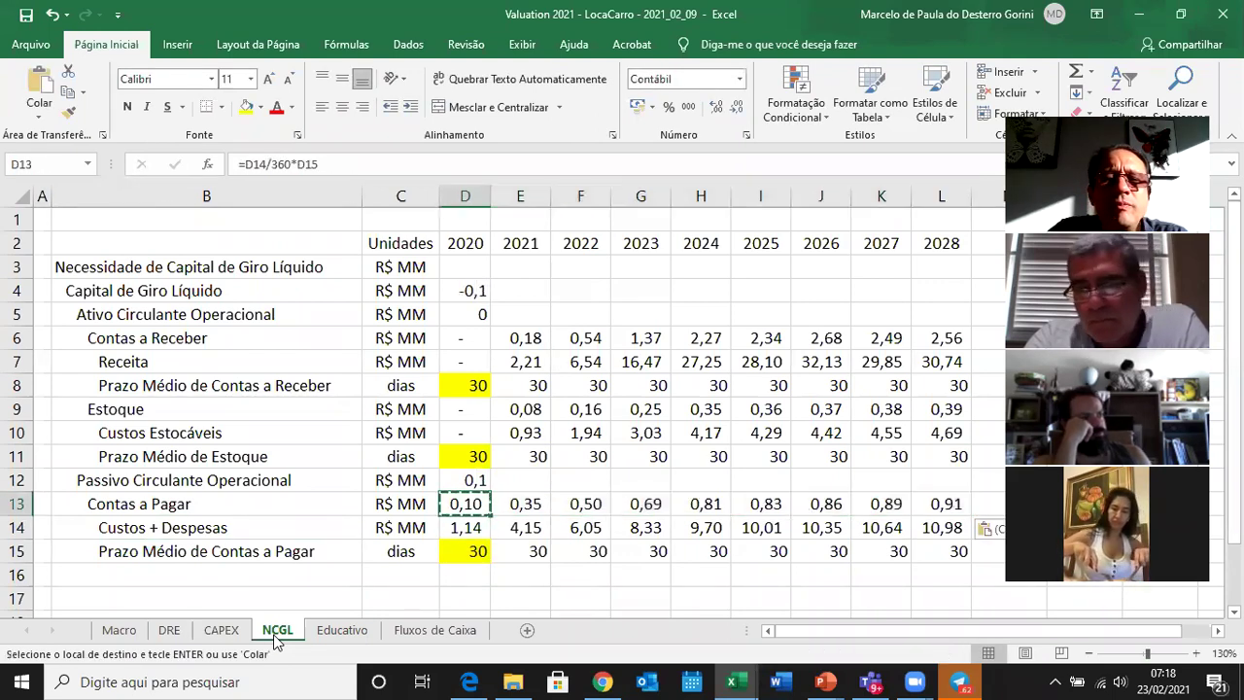
# Apply the number format of the Contas a Pagar row to the Passivo Circulante Operacional row from 2020 to 2028.
pyautogui.hotkey('shift', 'Right')
pyautogui.hotkey('shift', 'Right')
pyautogui.hotkey('shift', 'Right')
pyautogui.hotkey('shift', 'Right')
pyautogui.hotkey('shift', 'Right')
pyautogui.hotkey('shift', 'Right')
pyautogui.hotkey('shift', 'Right')
pyautogui.hotkey('shift', 'Right')
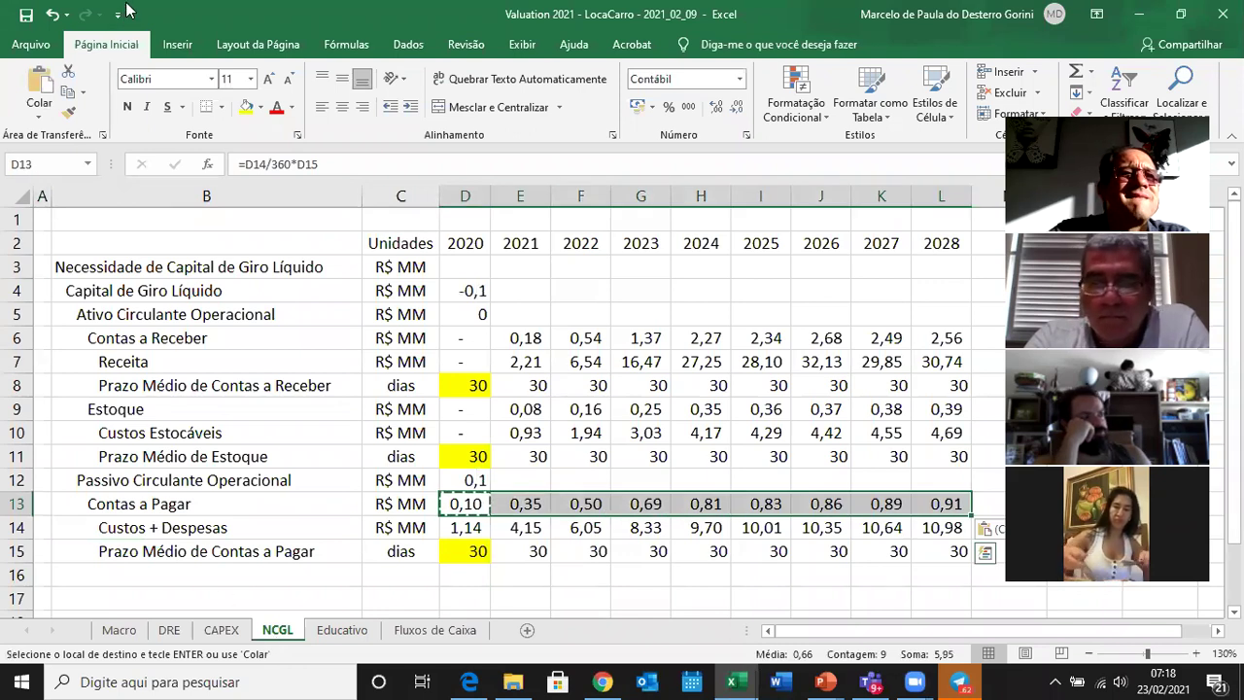
pyautogui.press('Escape')
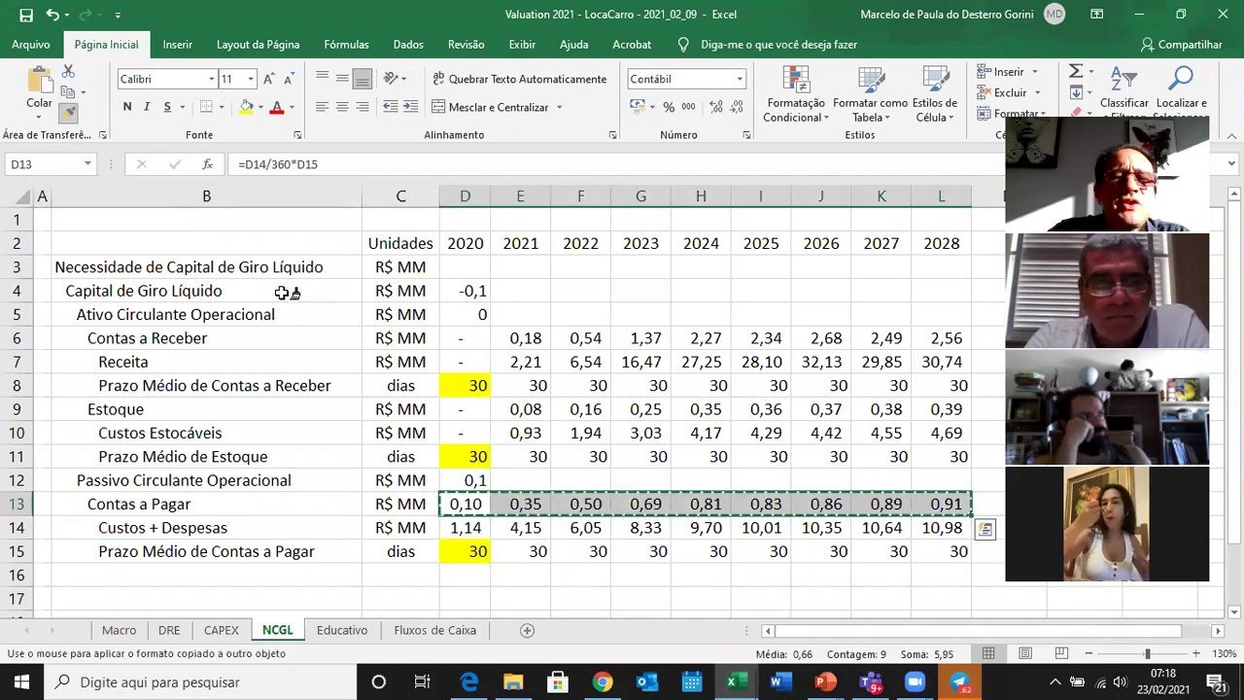
pyautogui.click(472, 481)
pyautogui.hotkey('shift', 'Right')
pyautogui.hotkey('shift', 'Right')
pyautogui.hotkey('shift', 'Right')
pyautogui.hotkey('shift', 'Right')
pyautogui.hotkey('shift', 'Right')
pyautogui.hotkey('shift', 'Right')
pyautogui.hotkey('shift', 'Right')
pyautogui.hotkey('shift', 'Right')
# Link the 2020 Passivo Circulante Operacional to Contas a Pagar with the formula =D13.
pyautogui.click(471, 480)
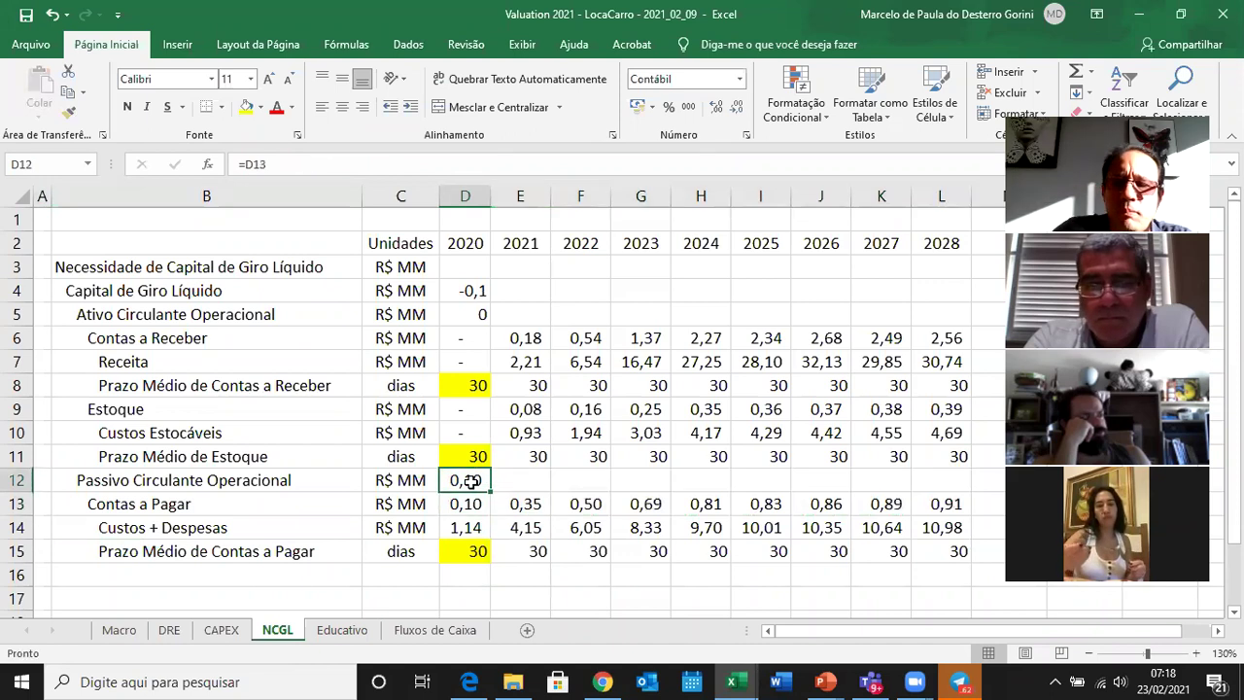
pyautogui.write('=')
pyautogui.press('Down')
pyautogui.hotkey('ctrl', 'Return')
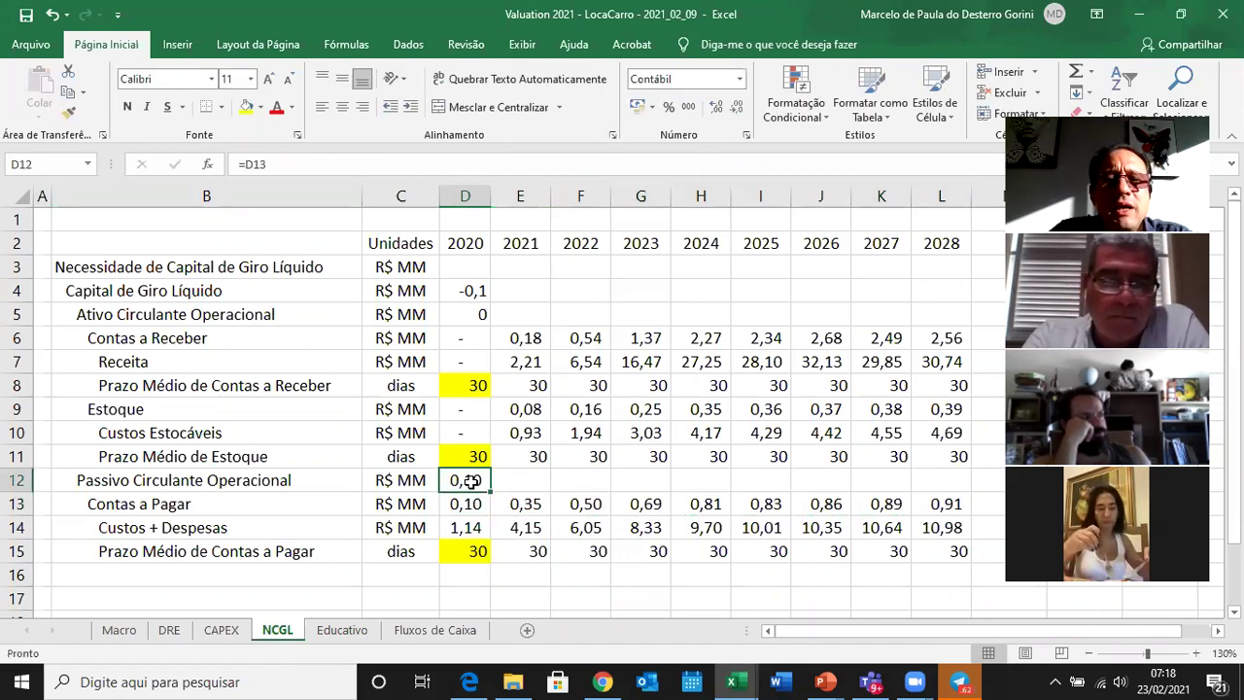
# Copy the 2020 Passivo Circulante Operacional formula across the years 2021 to 2028.
pyautogui.hotkey('ctrl', 'c')
pyautogui.hotkey('shift', 'Right')
pyautogui.hotkey('shift', 'Right')
pyautogui.hotkey('shift', 'Right')
pyautogui.hotkey('shift', 'Right')
pyautogui.hotkey('shift', 'Right')
pyautogui.hotkey('shift', 'Right')
pyautogui.hotkey('shift', 'Right')
pyautogui.hotkey('shift', 'Right')
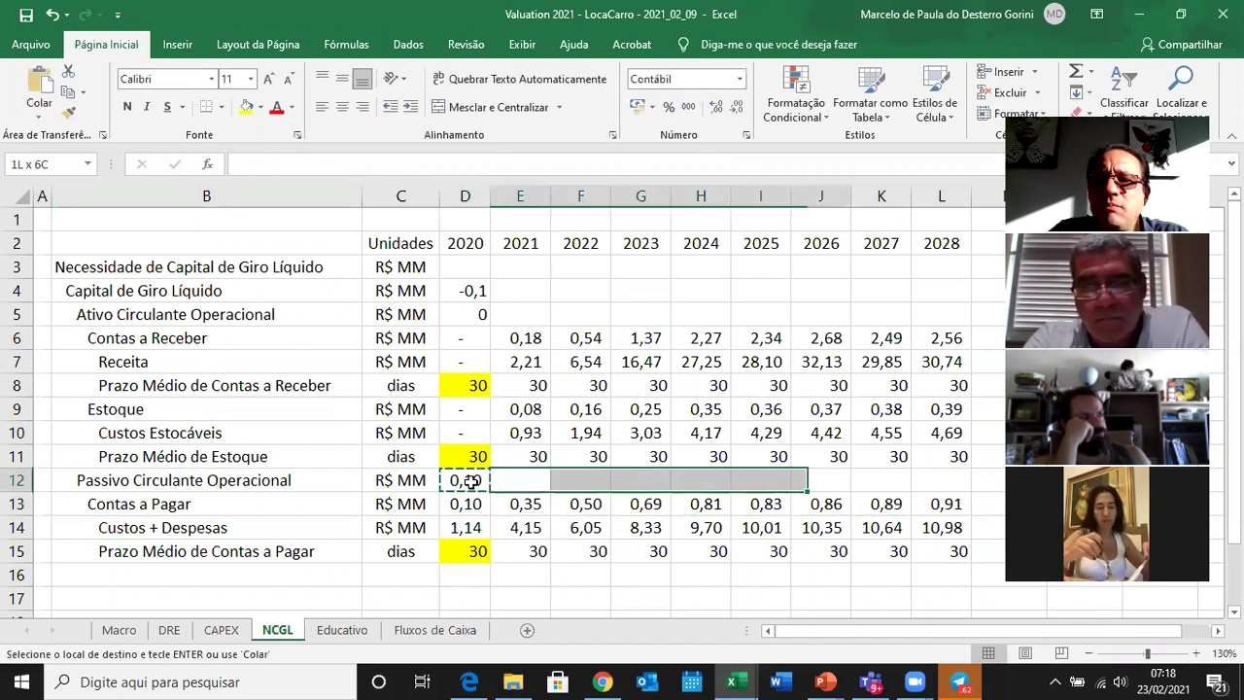
pyautogui.hotkey('ctrl', 'v')
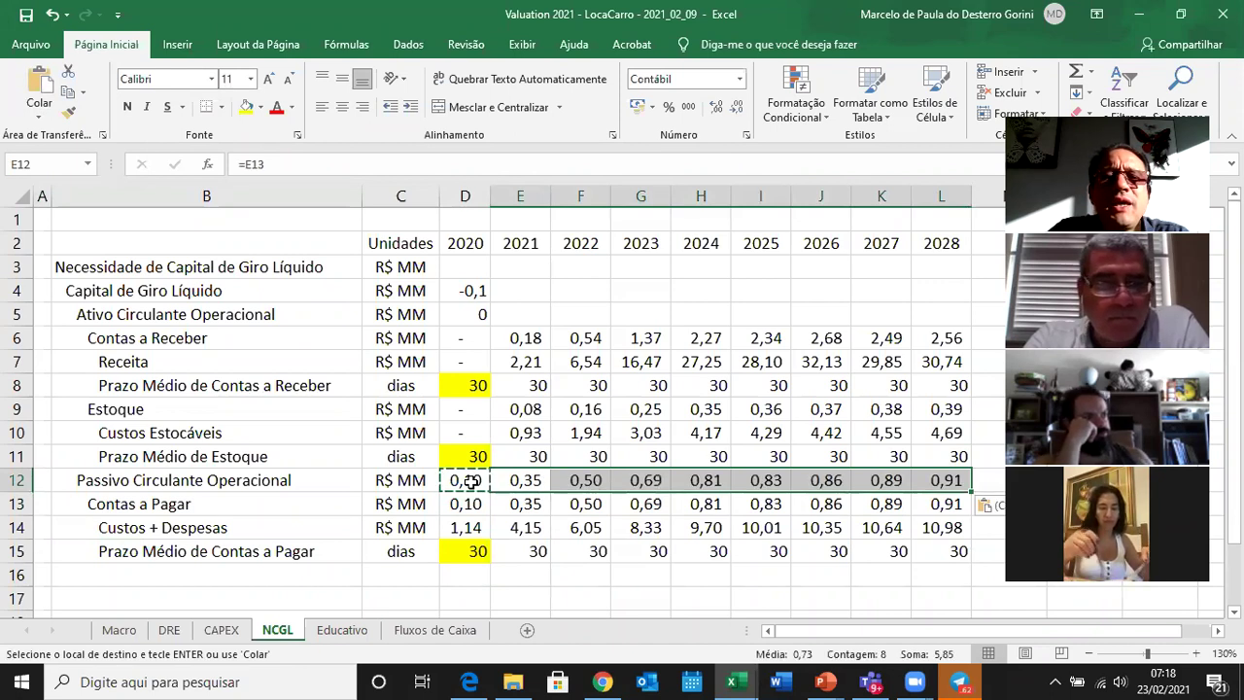
# Apply the number format of the Contas a Receber row to the Ativo Circulante Operacional row from 2020 to 2028.
pyautogui.press('Up')
pyautogui.press('Up')
pyautogui.press('Up')
pyautogui.press('Up')
pyautogui.press('Up')
pyautogui.press('Up')
pyautogui.press('Left')
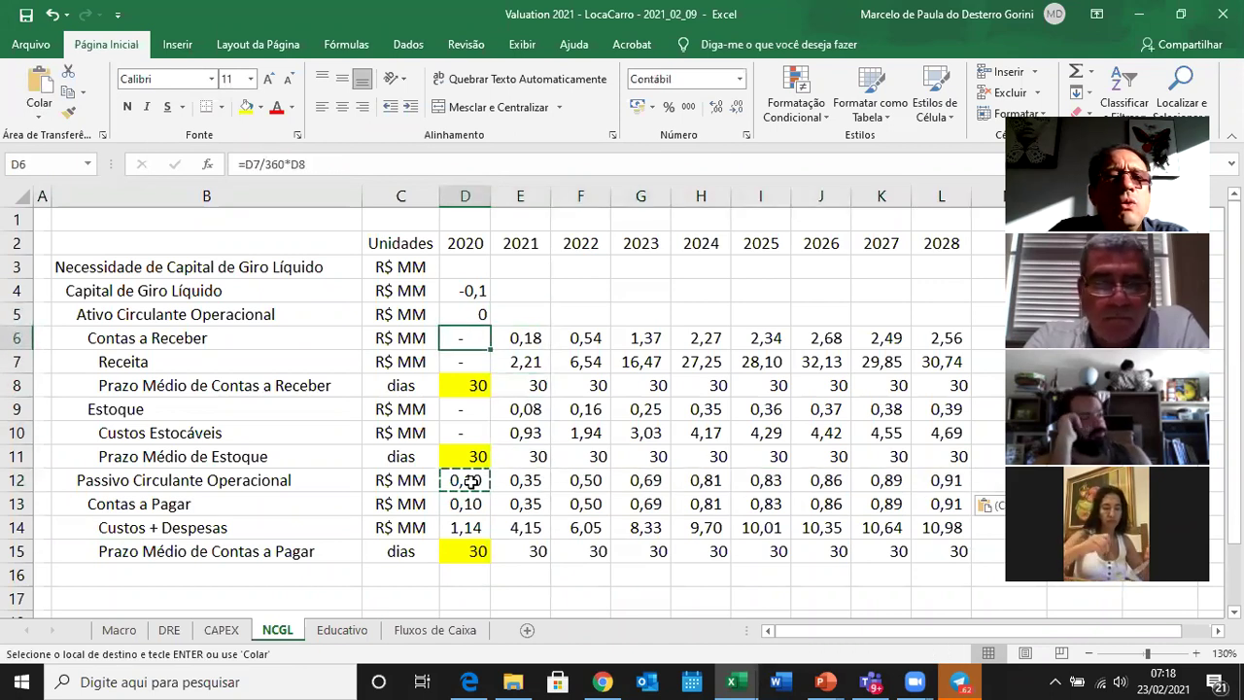
pyautogui.hotkey('ctrl', 'shift', 'Right')
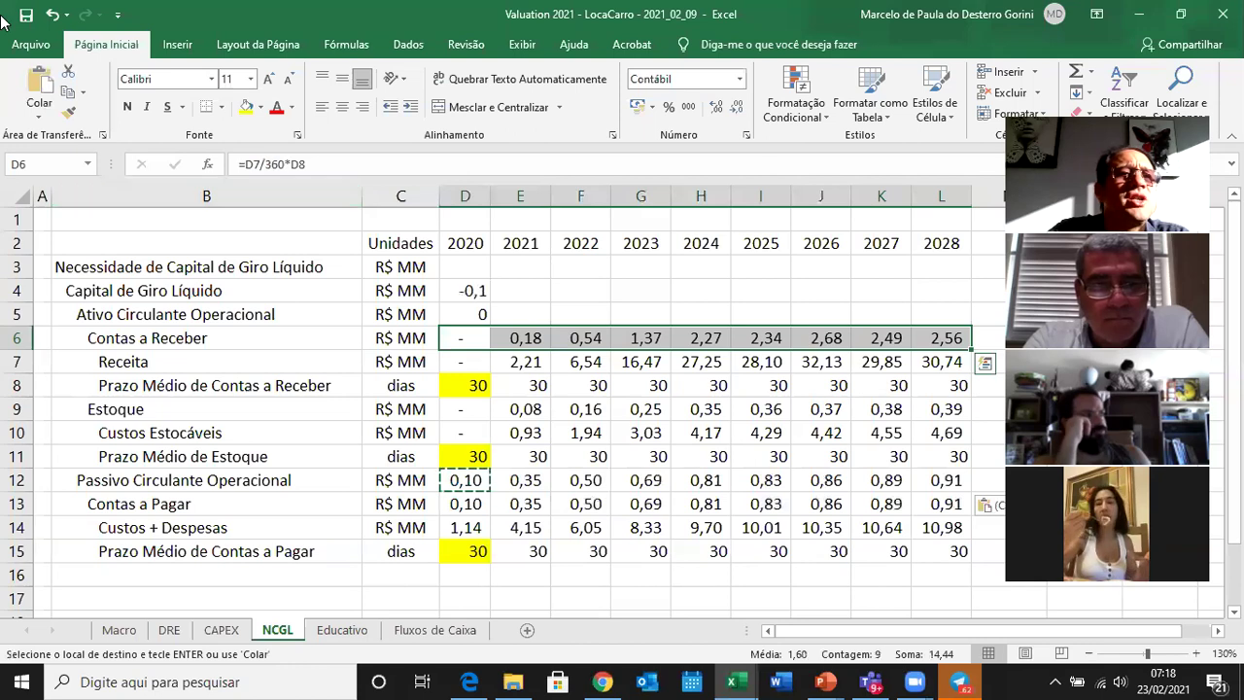
pyautogui.click(70, 114)
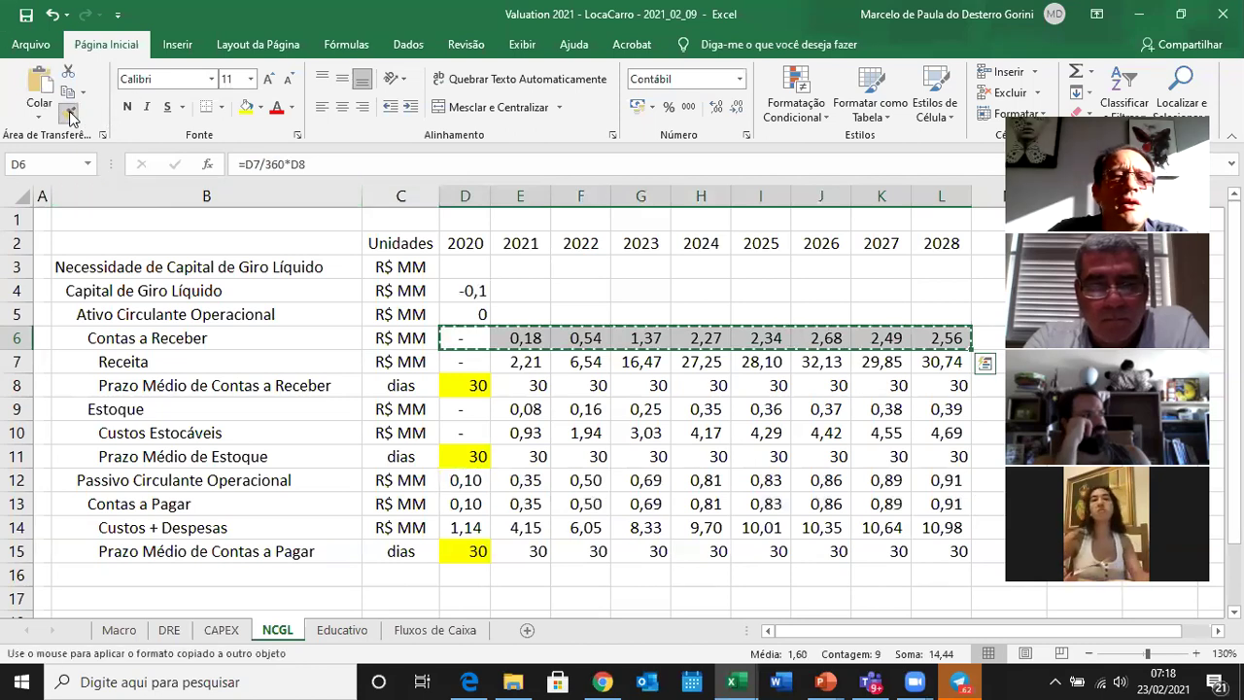
pyautogui.click(474, 314)
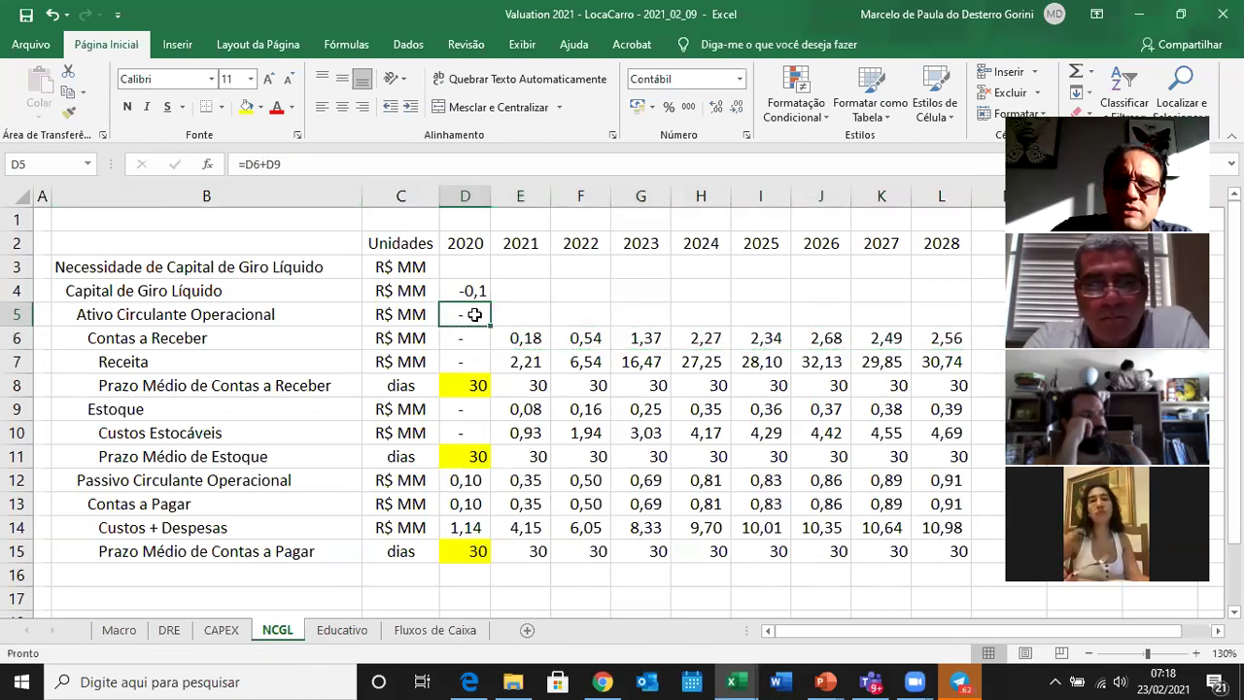
# Enter the 2020 Ativo Circulante Operacional as Contas a Receber plus Estoque with the formula =D6+D9.
pyautogui.write('=')
pyautogui.press('Down')
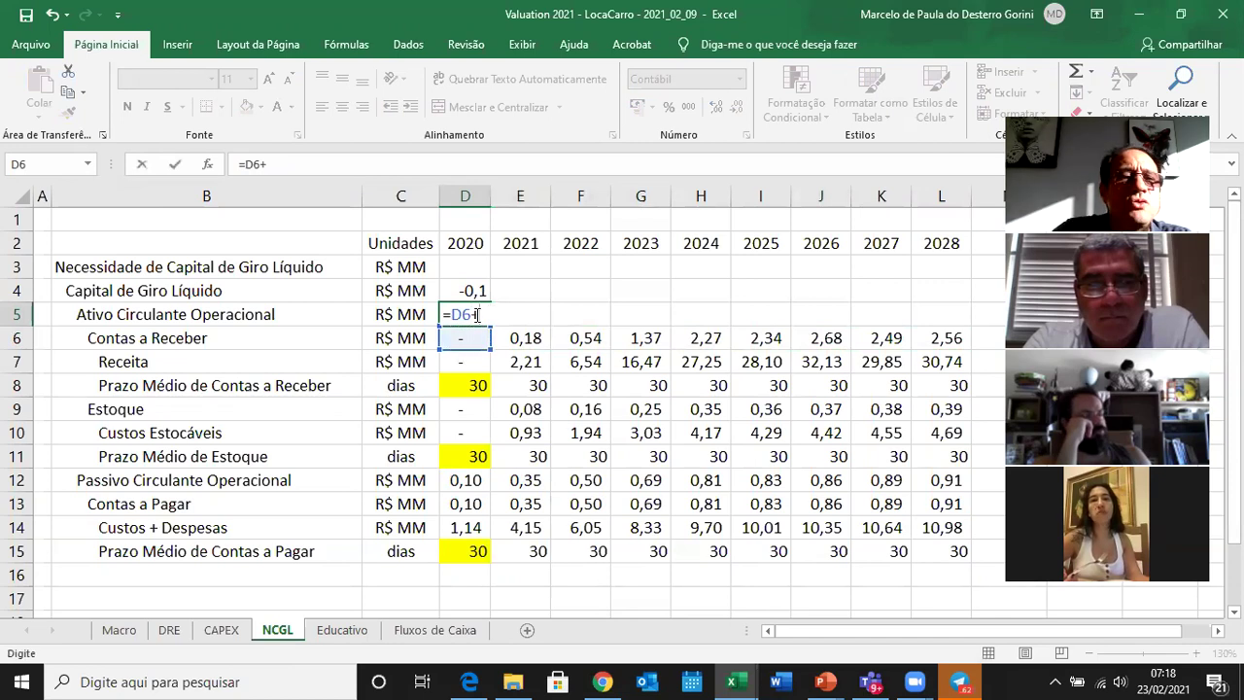
pyautogui.write('+')
pyautogui.press('Down')
pyautogui.press('Down')
pyautogui.press('Down')
pyautogui.press('Down')
pyautogui.press('Return')
# Copy the 2020 Ativo Circulante Operacional formula across the years 2021 to 2028.
pyautogui.click(475, 314)
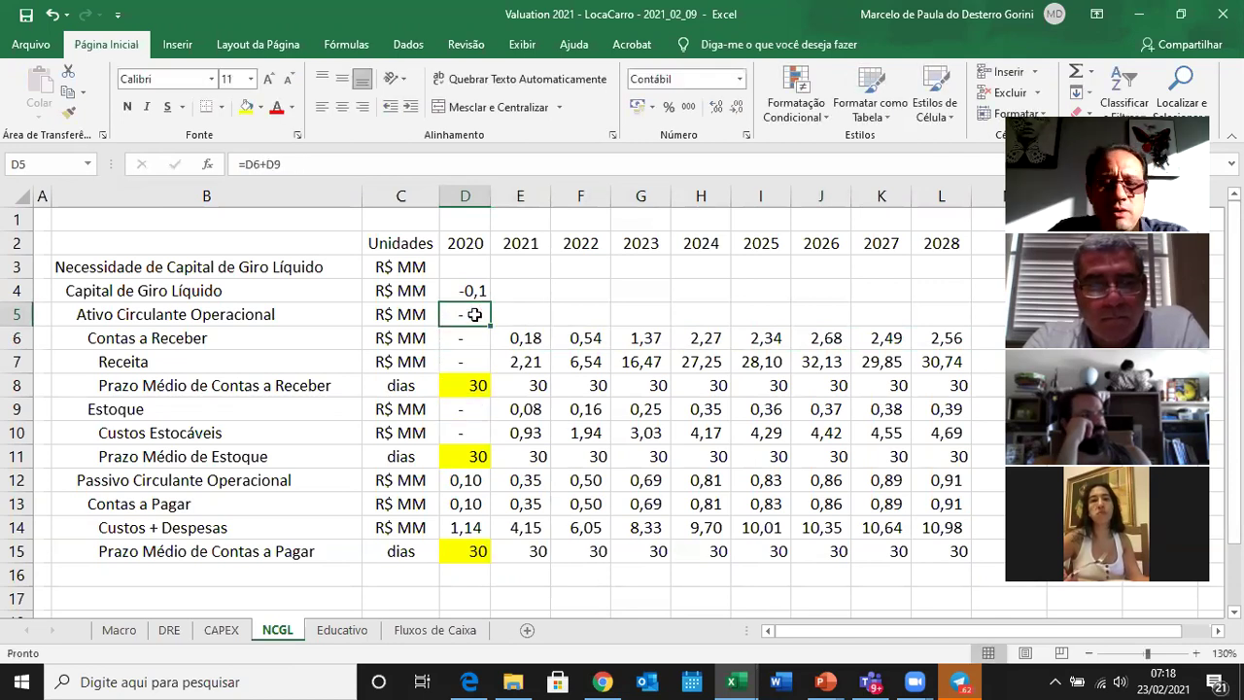
pyautogui.hotkey('ctrl', 'c')
pyautogui.press('Right')
pyautogui.hotkey('shift', 'Right')
pyautogui.hotkey('shift', 'Right')
pyautogui.hotkey('shift', 'Right')
pyautogui.hotkey('shift', 'Right')
pyautogui.hotkey('shift', 'Right')
pyautogui.hotkey('shift', 'Right')
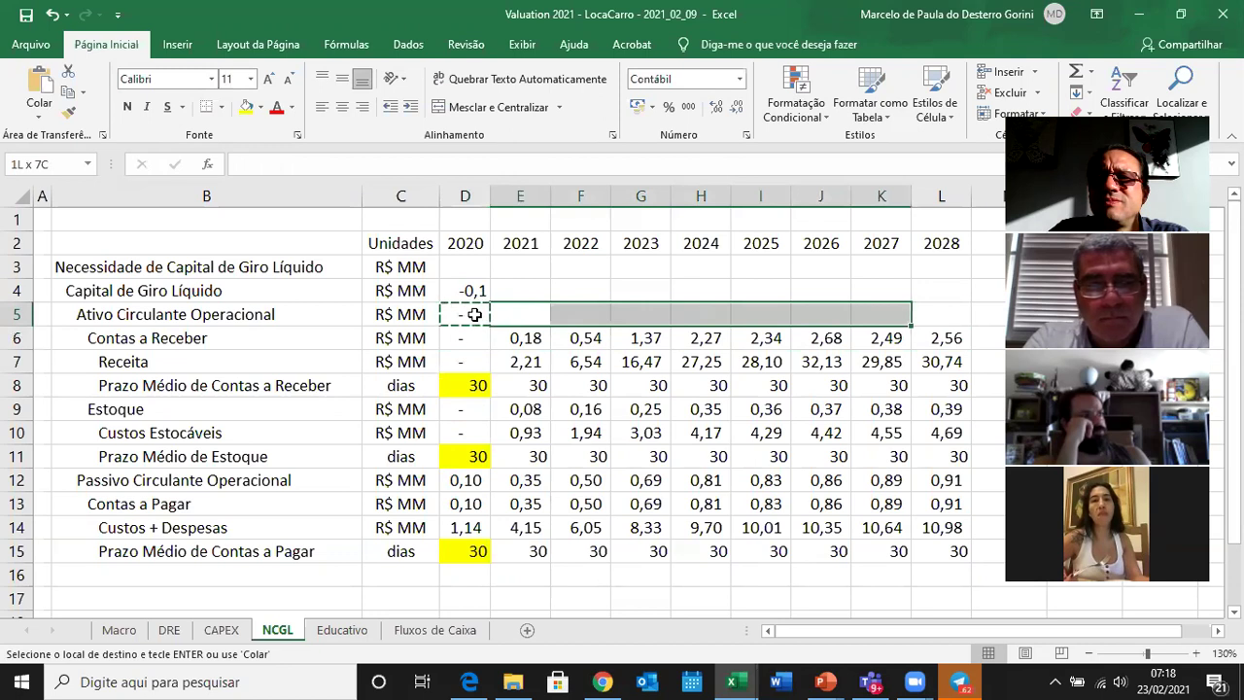
pyautogui.hotkey('shift', 'Right')
pyautogui.hotkey('ctrl', 'v')
# Calculate the 2020 Capital de Giro Líquido as operating current assets minus operating current liabilities with the formula =D5-D12.
pyautogui.hotkey('ctrl', 'Left')
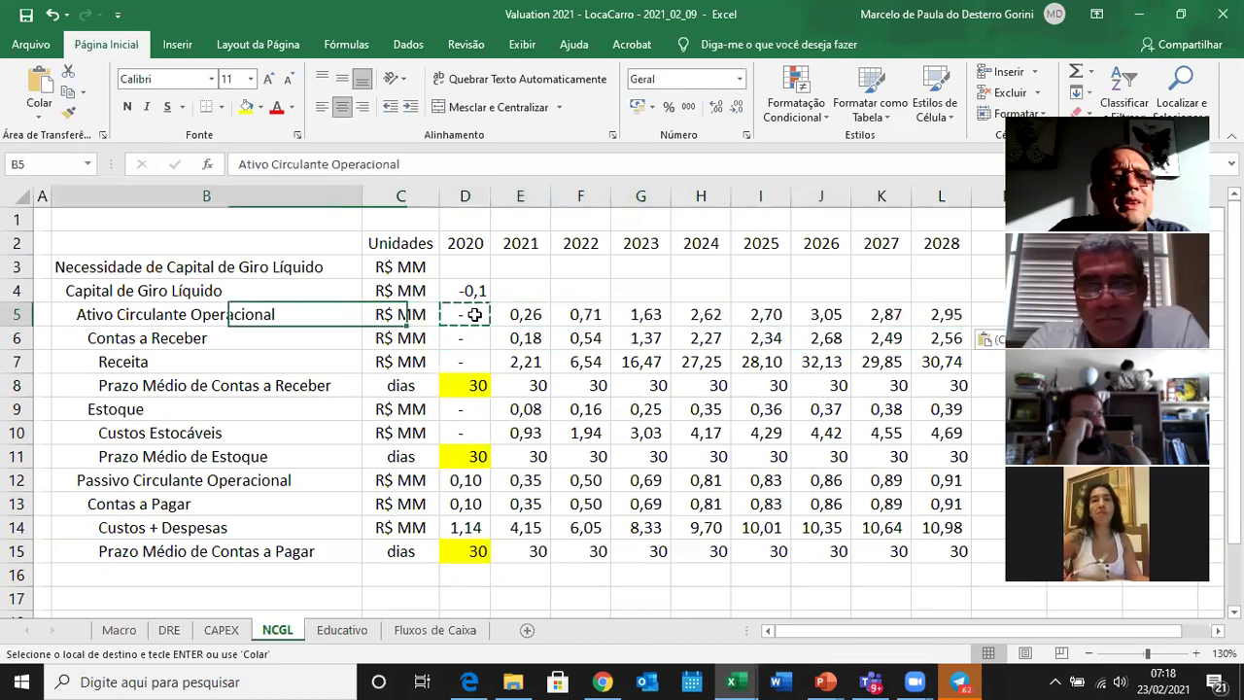
pyautogui.press('Up')
pyautogui.hotkey('ctrl', 'Right')
pyautogui.write('=')
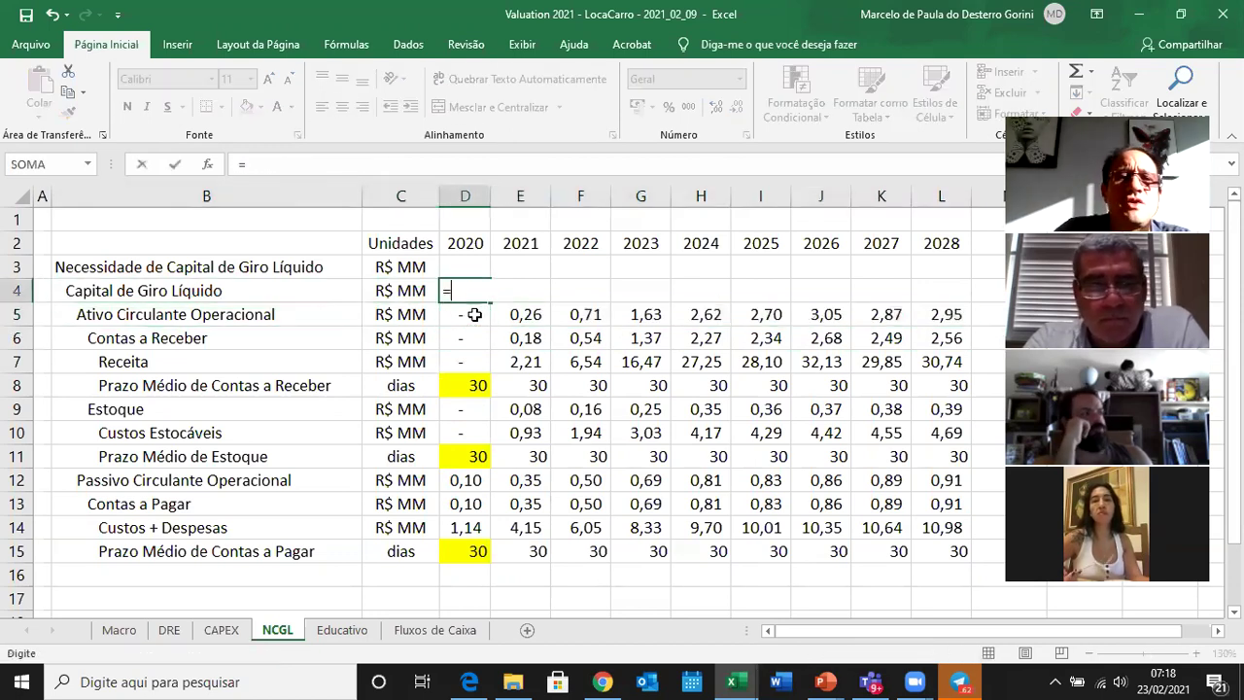
pyautogui.press('Down')
pyautogui.write('-')
pyautogui.press('Down')
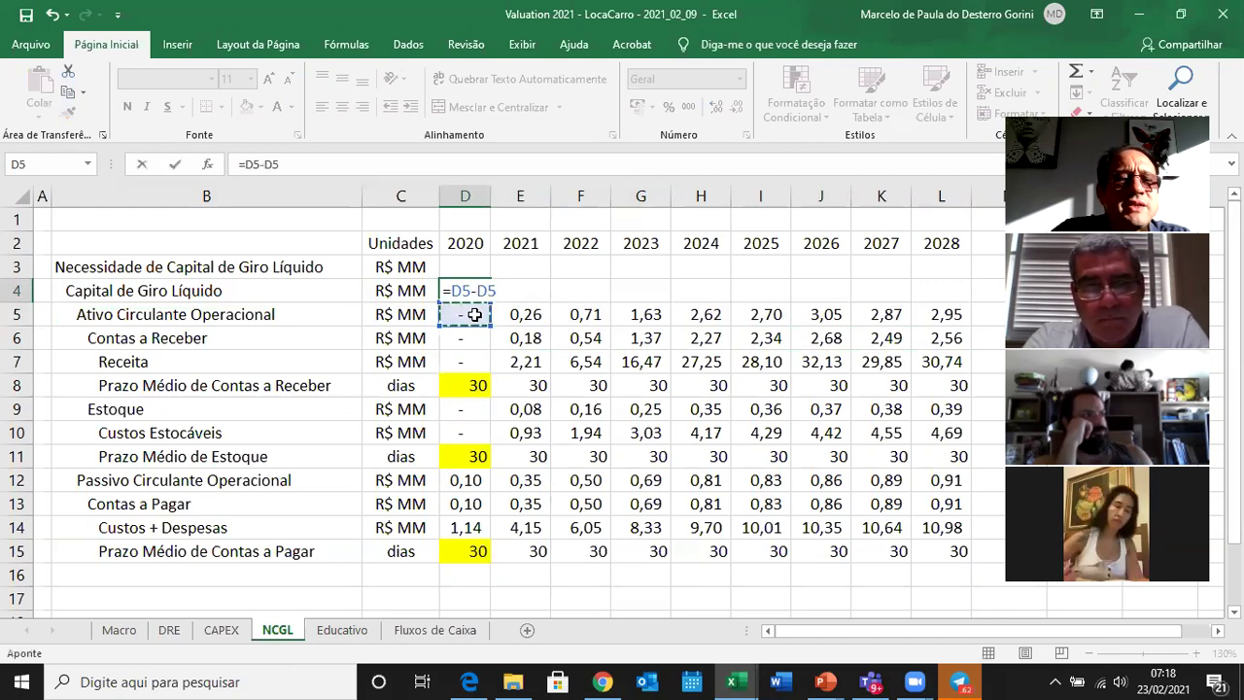
pyautogui.press('Down')
pyautogui.press('Down')
pyautogui.press('Down')
pyautogui.press('Down')
pyautogui.press('Down')
pyautogui.press('Down')
pyautogui.press('Down')
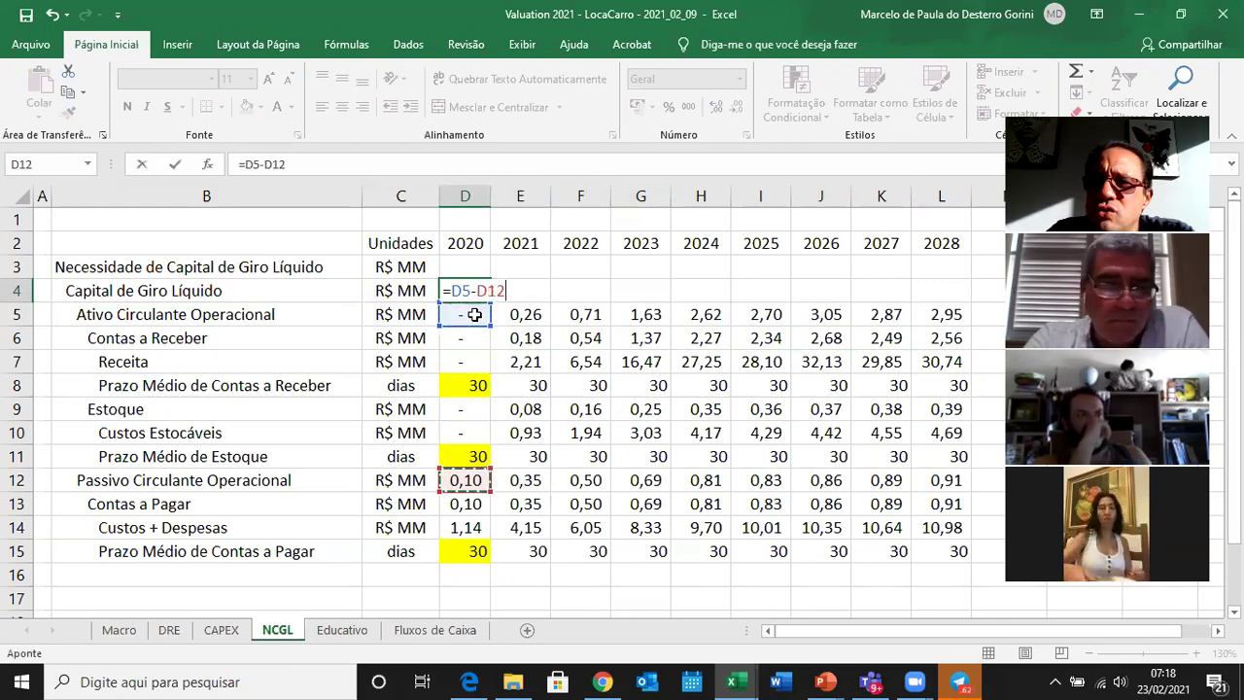
pyautogui.press('Return')
# Copy the 2020 Capital de Giro Líquido formula across the years 2021 to 2028.
pyautogui.press('Up')
pyautogui.hotkey('ctrl', 'c')
pyautogui.press('Right')
pyautogui.hotkey('shift', 'Right')
pyautogui.hotkey('shift', 'Right')
pyautogui.hotkey('shift', 'Right')
pyautogui.hotkey('shift', 'Right')
pyautogui.hotkey('shift', 'Right')
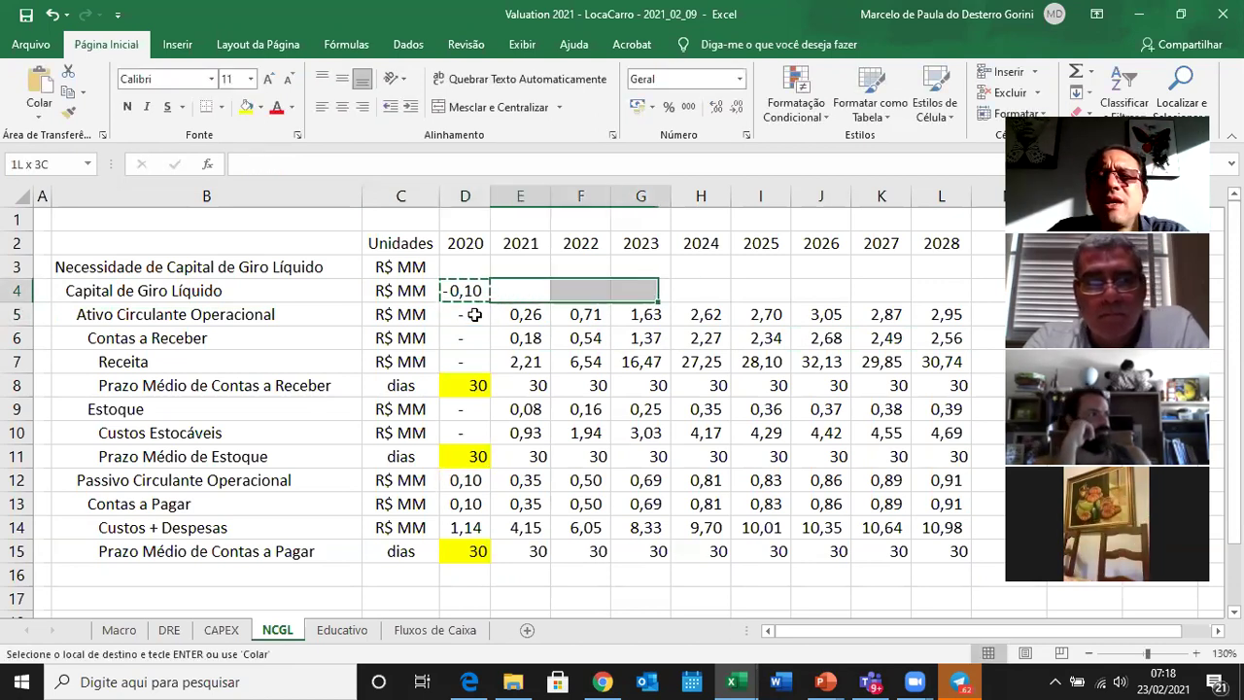
pyautogui.hotkey('shift', 'Right')
pyautogui.hotkey('shift', 'Right')
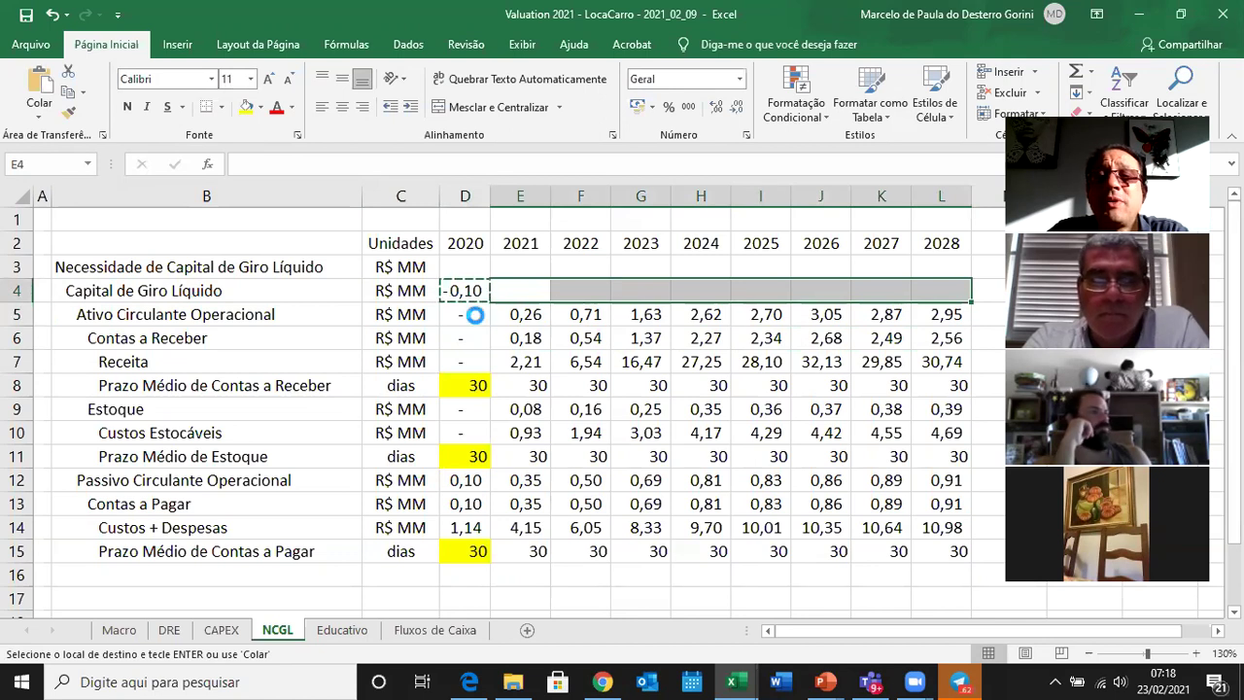
pyautogui.hotkey('ctrl', 'v')
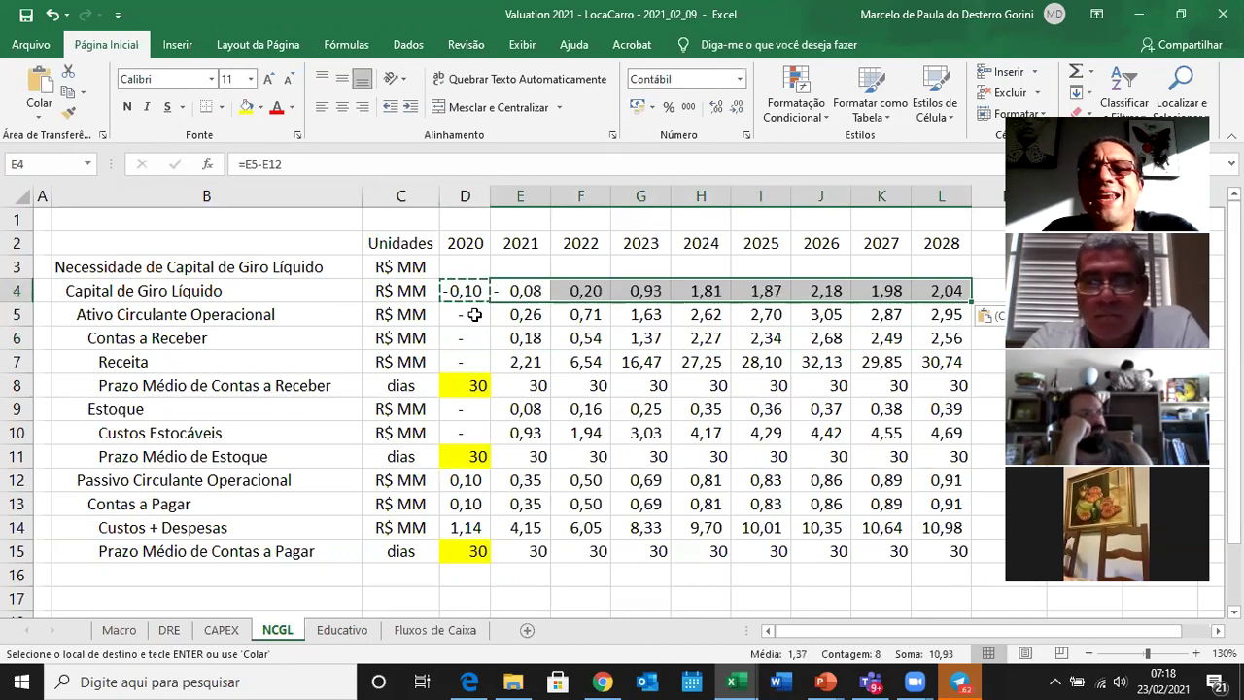
# Calculate the 2021 Necessidade de Capital de Giro Líquido as the yearly change in Capital de Giro Líquido with the formula =E4-D4.
pyautogui.press('Up')
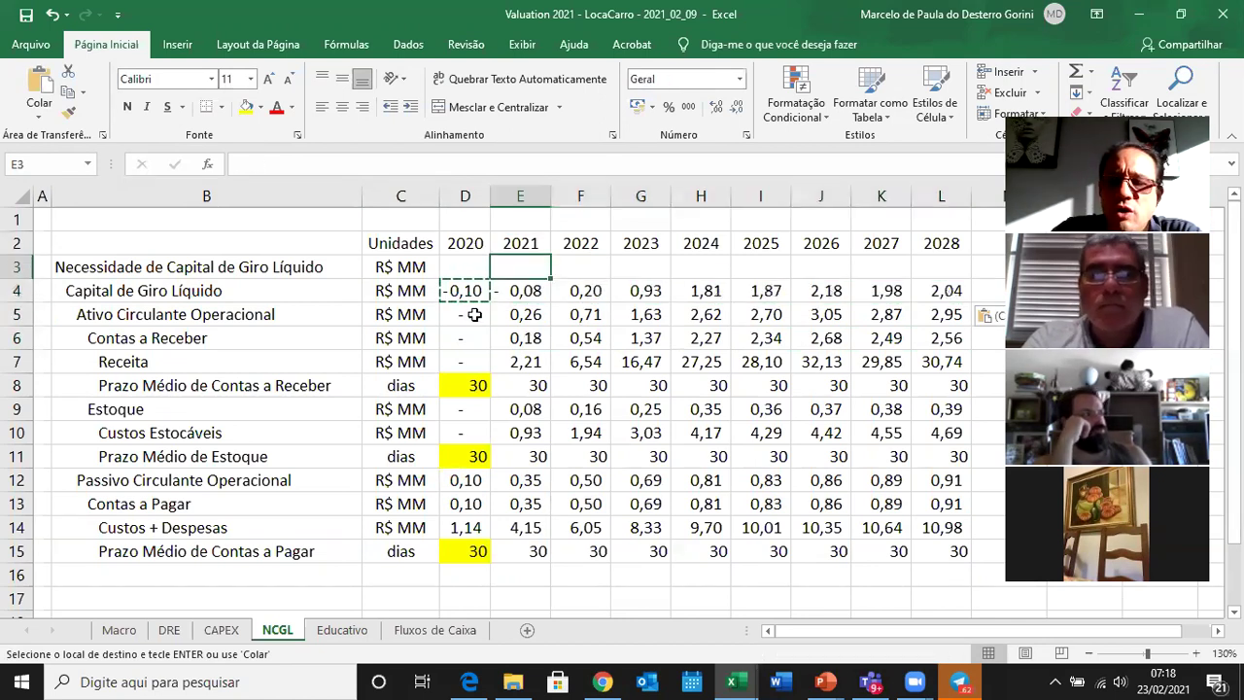
pyautogui.write('=')
pyautogui.press('Down')
pyautogui.write('-')
pyautogui.press('Left')
pyautogui.press('Return')
# Copy the 2021 Necessidade de Capital de Giro Líquido formula across the years 2022 to 2028.
pyautogui.press('Up')
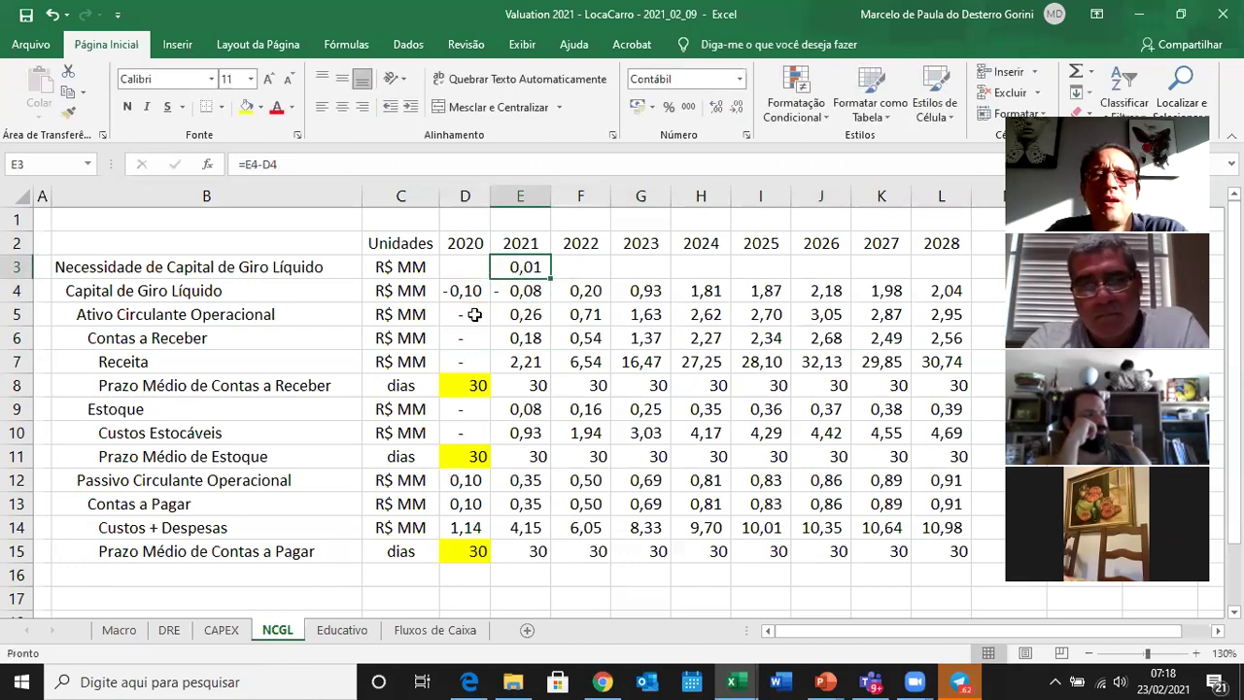
pyautogui.hotkey('ctrl', 'c')
pyautogui.press('Right')
pyautogui.hotkey('shift', 'Right')
pyautogui.hotkey('shift', 'Right')
pyautogui.hotkey('shift', 'Right')
pyautogui.hotkey('shift', 'Right')
pyautogui.hotkey('shift', 'Right')
pyautogui.hotkey('shift', 'Right')
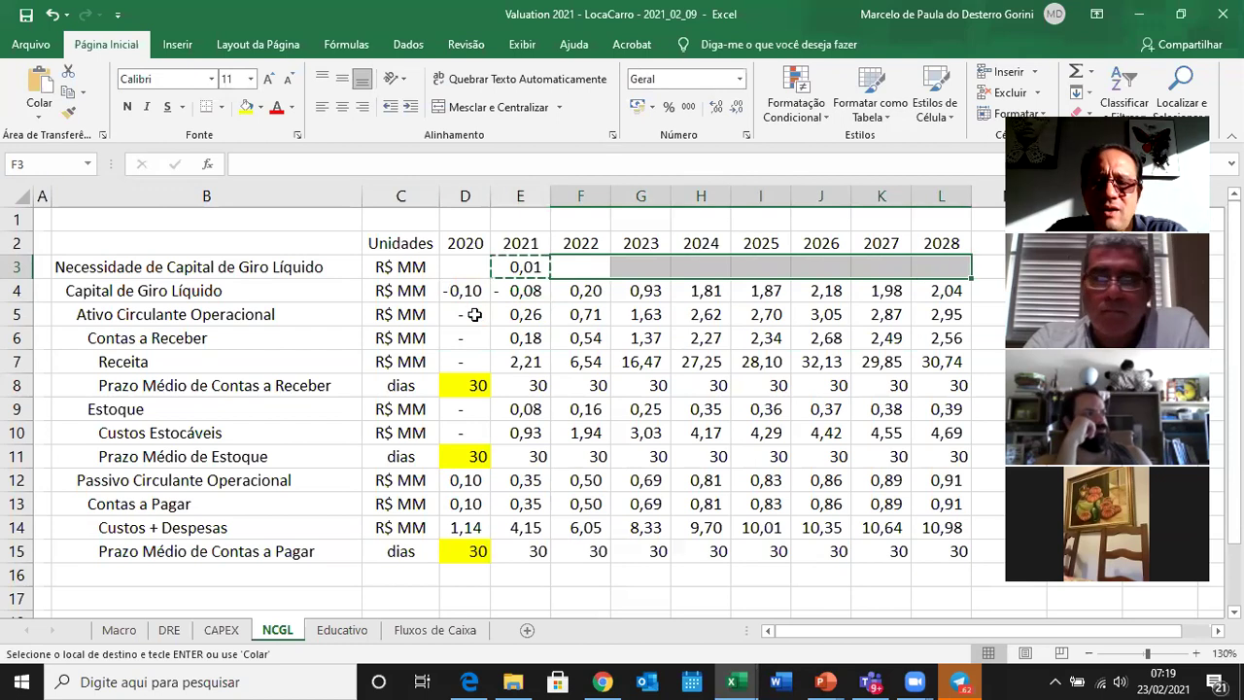
pyautogui.hotkey('ctrl', 'v')
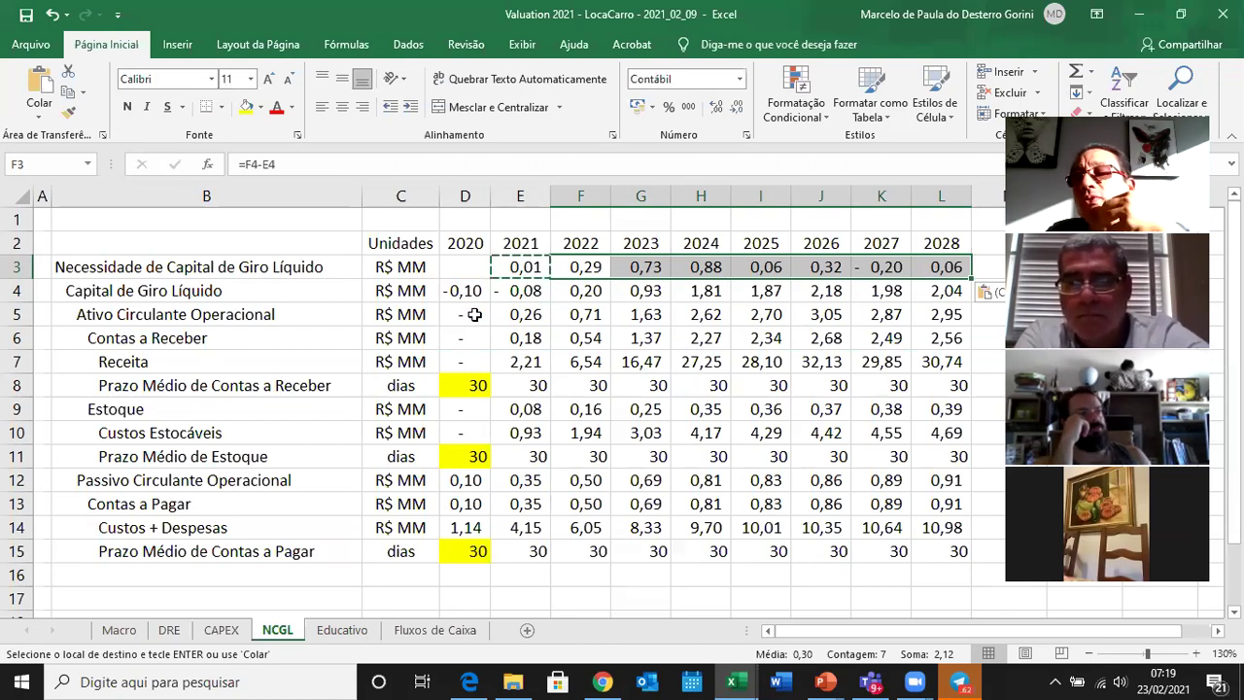
# Review the Necessidade de Capital de Giro Líquido values and formulas year by year from 2021 to 2028.
pyautogui.press('Left')
pyautogui.press('Left')
pyautogui.press('Left')
pyautogui.press('Right')
pyautogui.press('Right')
pyautogui.press('Right')
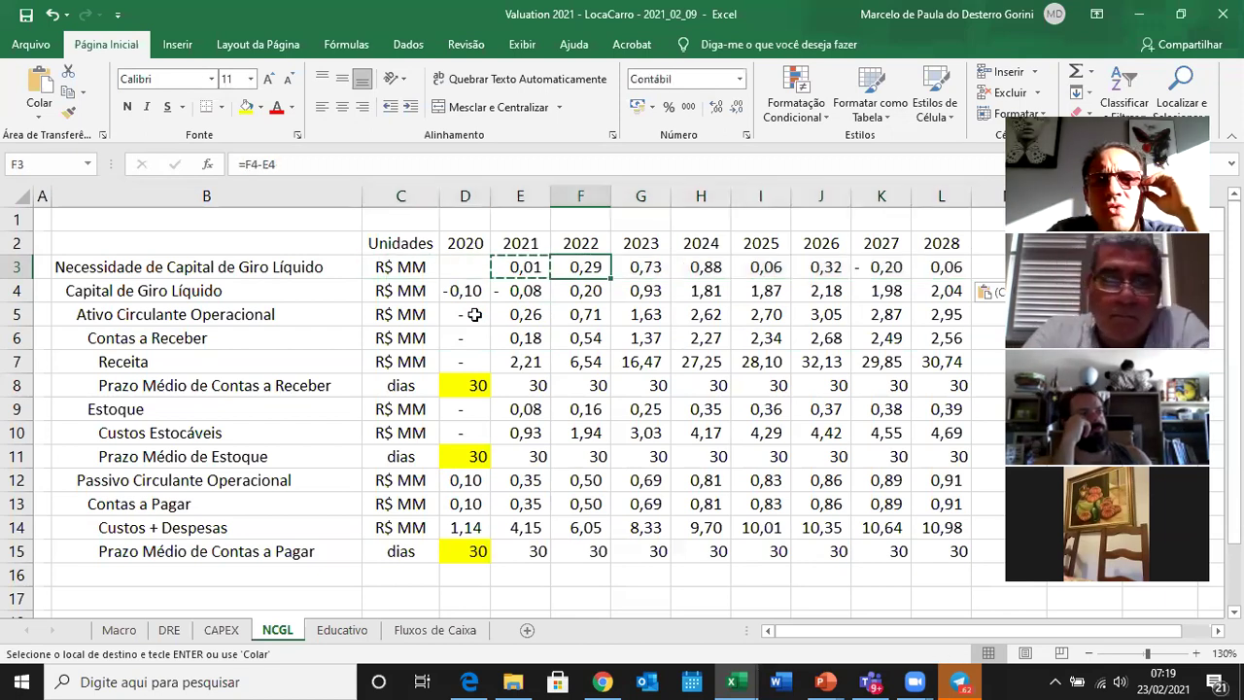
pyautogui.press('Left')
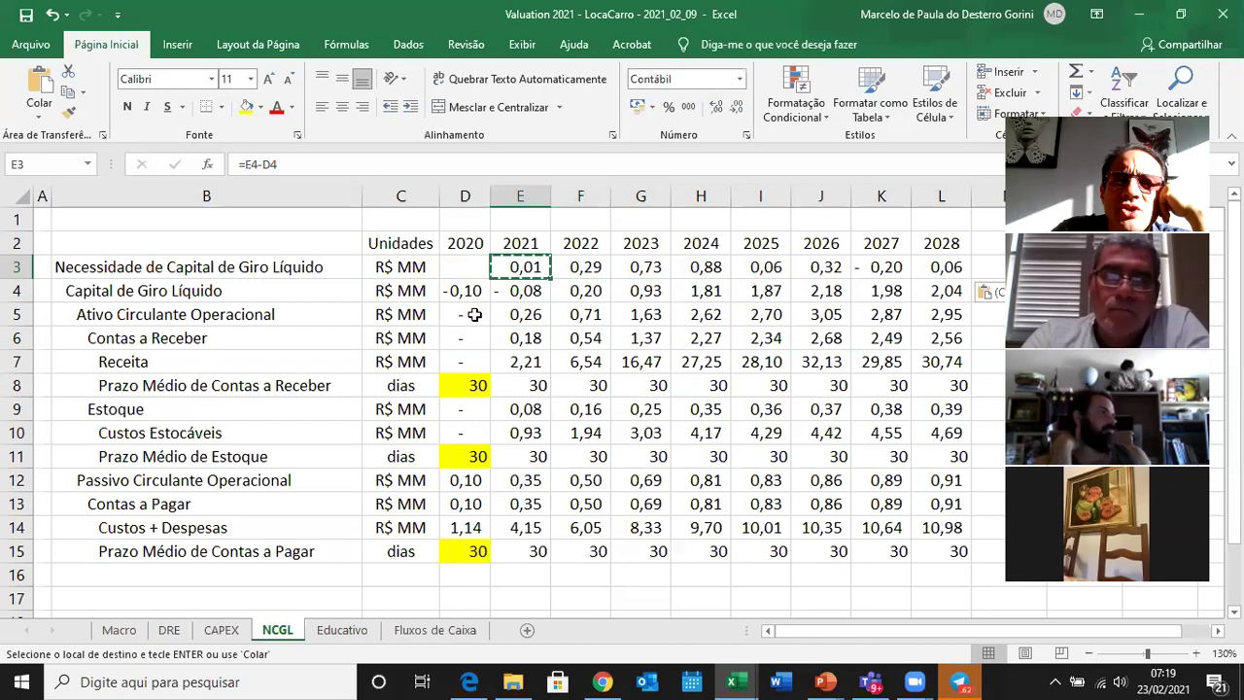
pyautogui.press('Right')
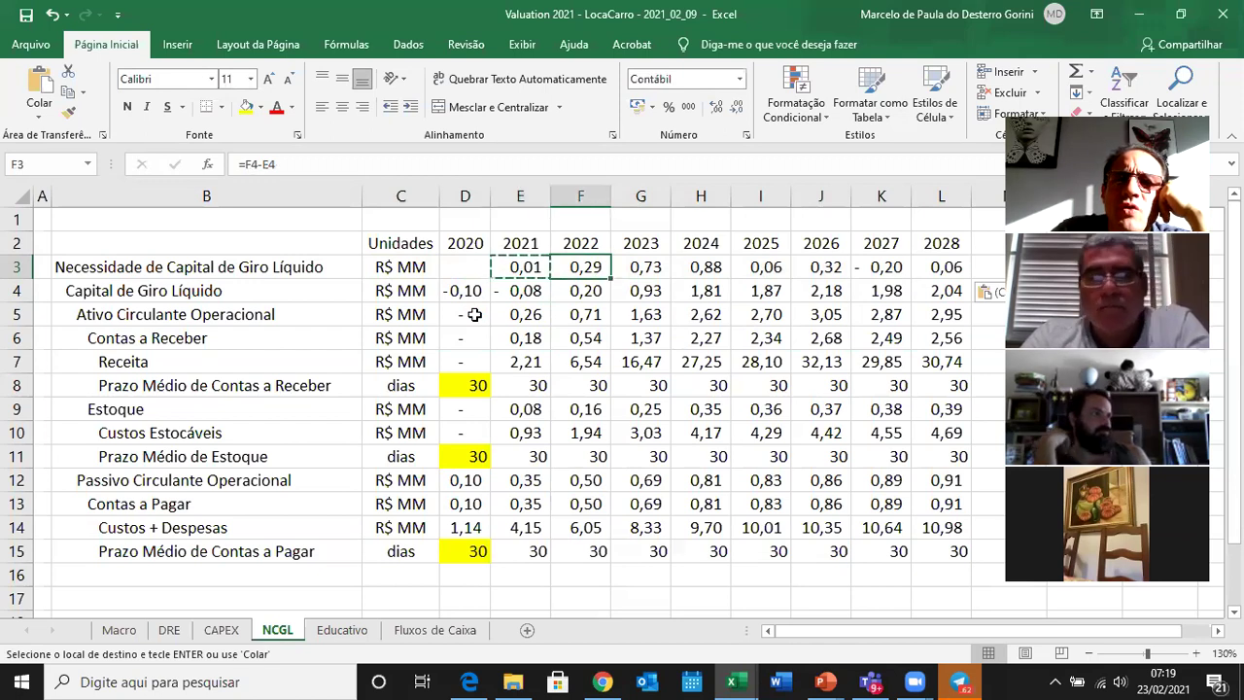
pyautogui.press('Right')
pyautogui.press('Right')
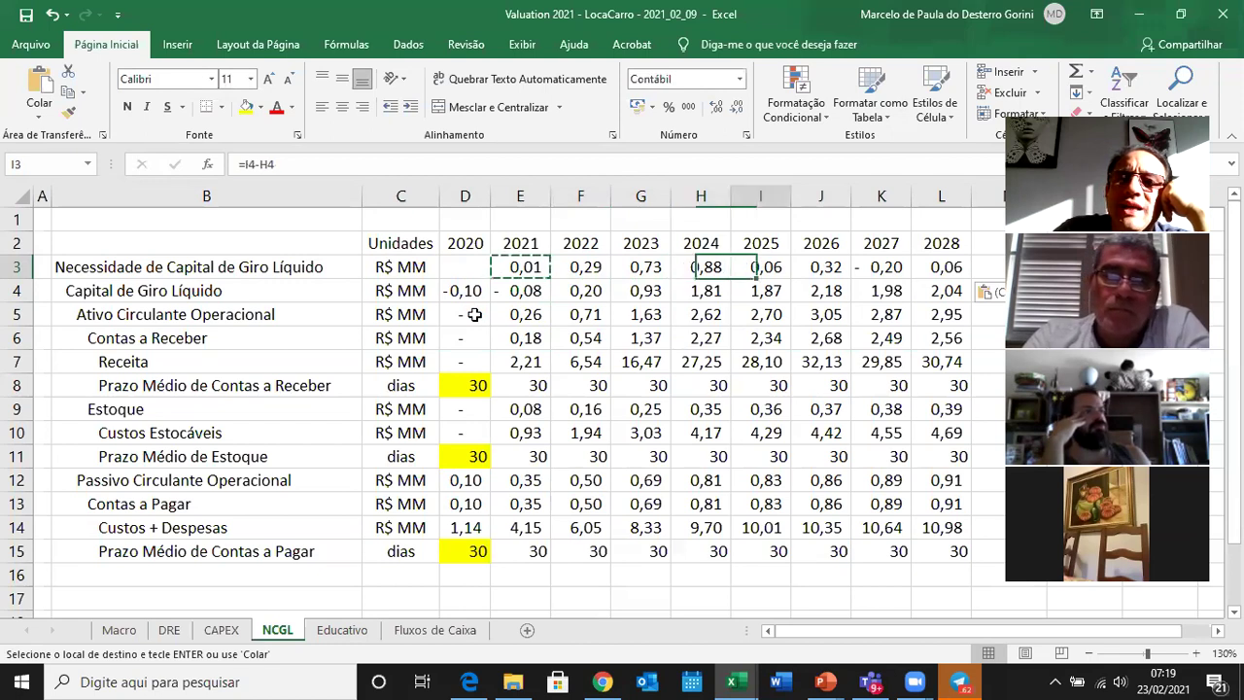
pyautogui.press('Right')
pyautogui.press('Right')
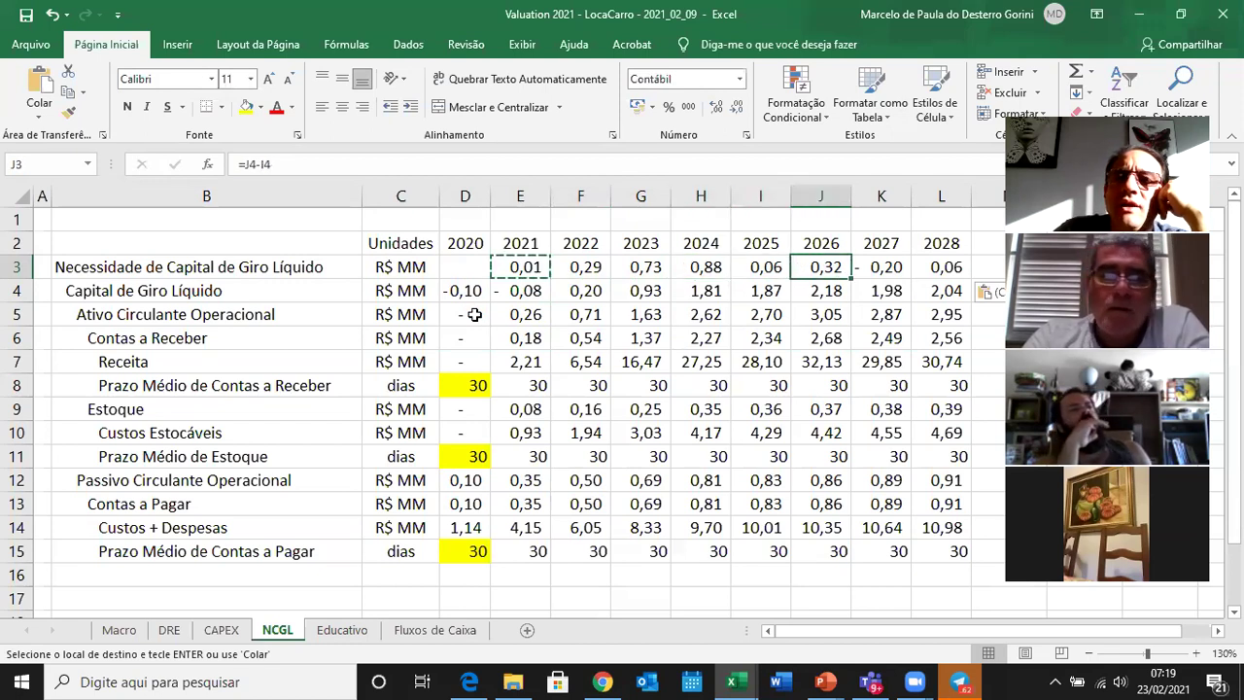
pyautogui.press('Right')
pyautogui.press('Right')
pyautogui.press('Left')
pyautogui.press('Left')
pyautogui.press('Left')
pyautogui.press('Left')
pyautogui.press('Left')
pyautogui.press('Left')
pyautogui.press('Left')
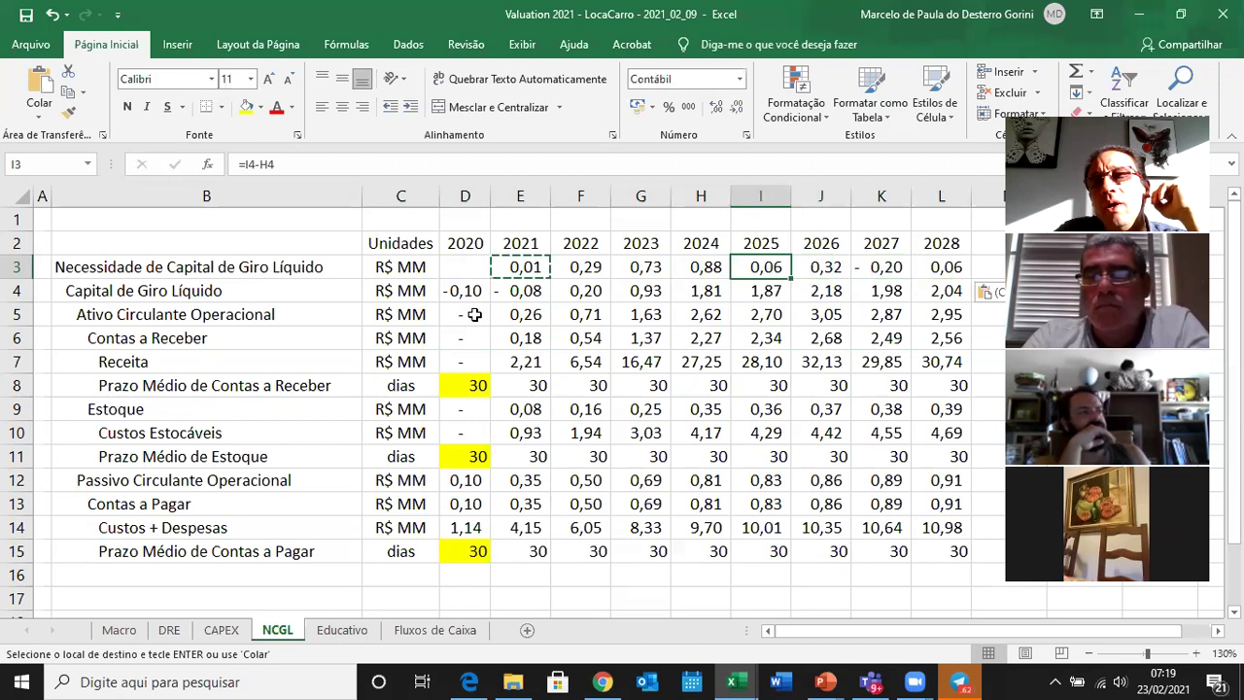
pyautogui.press('Right')
pyautogui.press('Right')
pyautogui.press('Right')
pyautogui.press('Left')
pyautogui.press('Left')
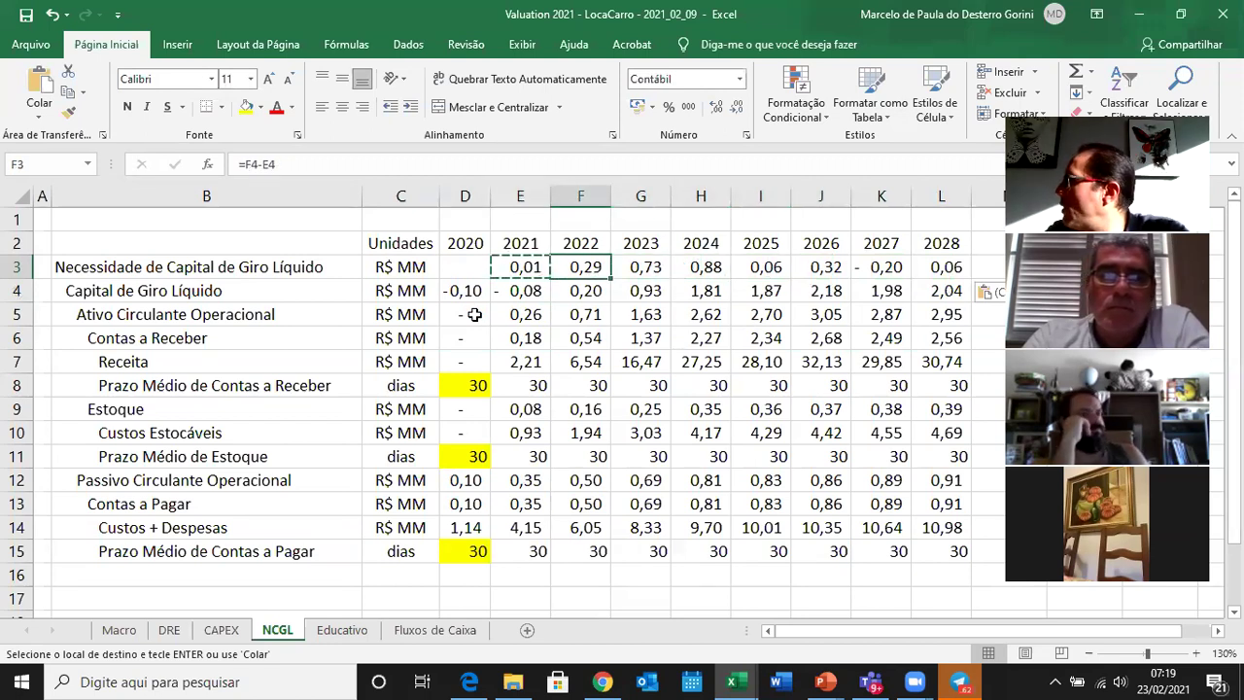
pyautogui.press('Left')
pyautogui.press('Left')
pyautogui.press('Right')
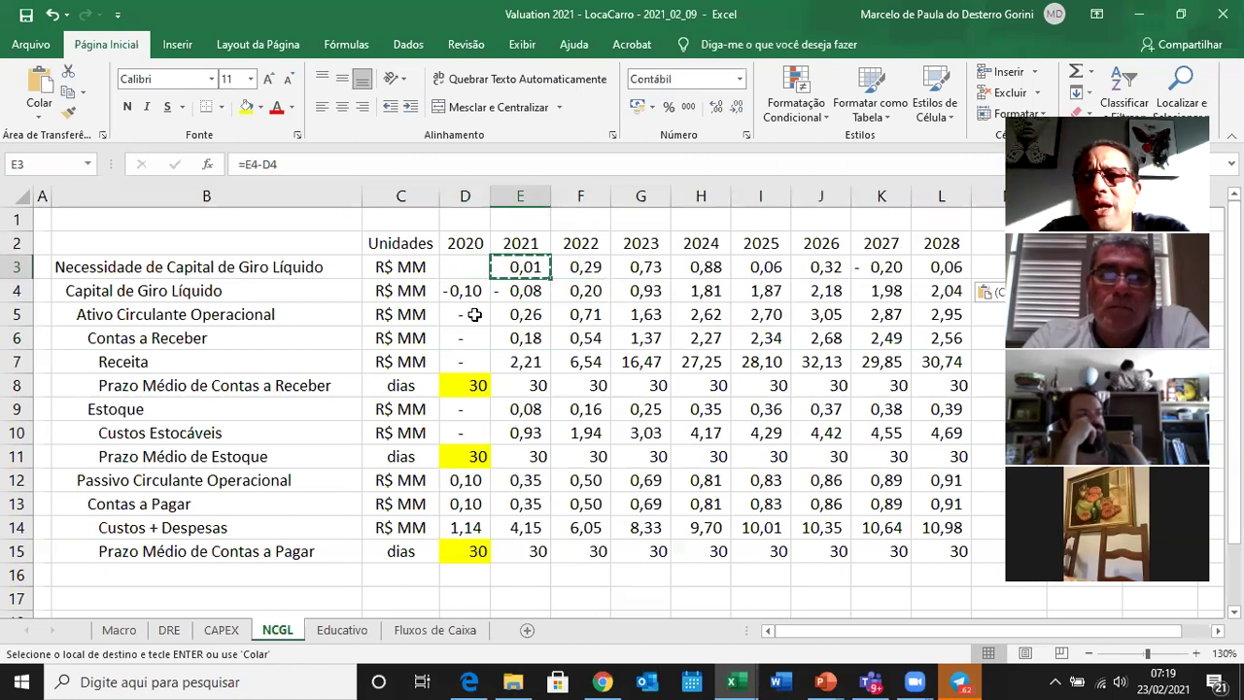
pyautogui.press('Right')
pyautogui.press('Right')
pyautogui.press('Right')
pyautogui.press('Right')
pyautogui.press('Left')
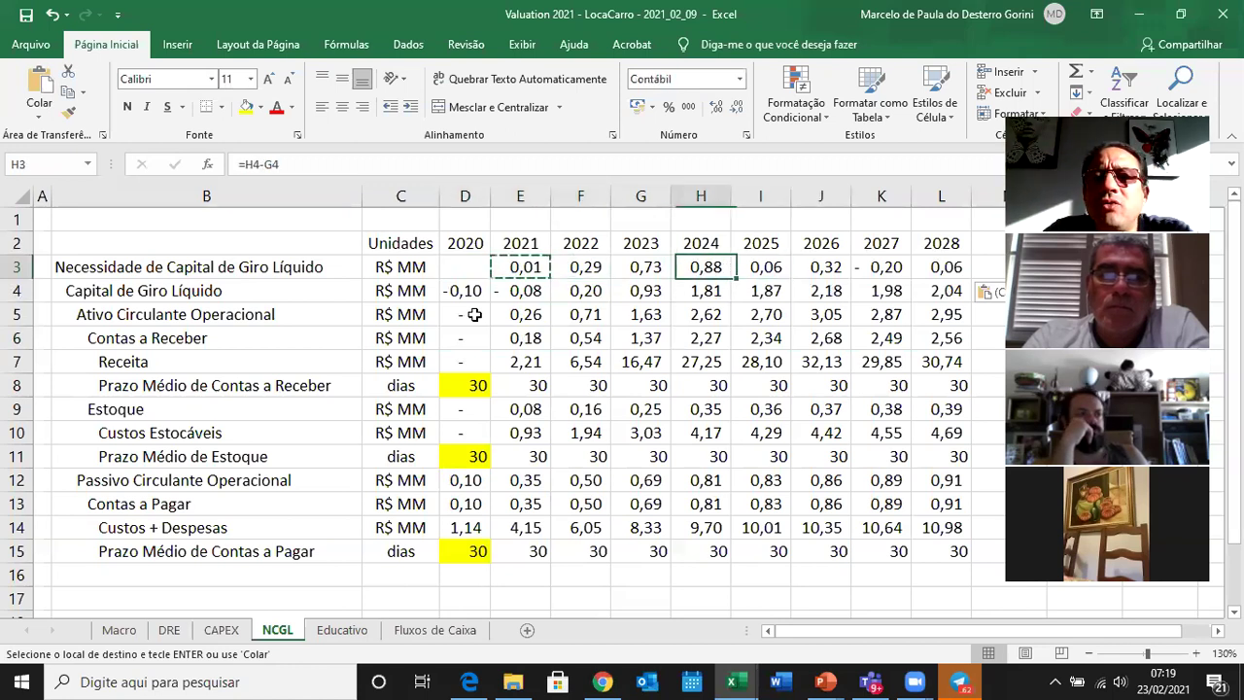
pyautogui.press('Left')
pyautogui.press('Left')
pyautogui.press('Right')
pyautogui.press('Right')
pyautogui.press('Right')
pyautogui.press('Left')
pyautogui.press('Left')
pyautogui.press('Left')
pyautogui.press('Left')
pyautogui.press('Right')
pyautogui.press('Right')
pyautogui.press('Right')
pyautogui.press('Left')
pyautogui.press('Left')
pyautogui.press('Left')
pyautogui.press('Right')
pyautogui.press('Right')
pyautogui.press('Left')
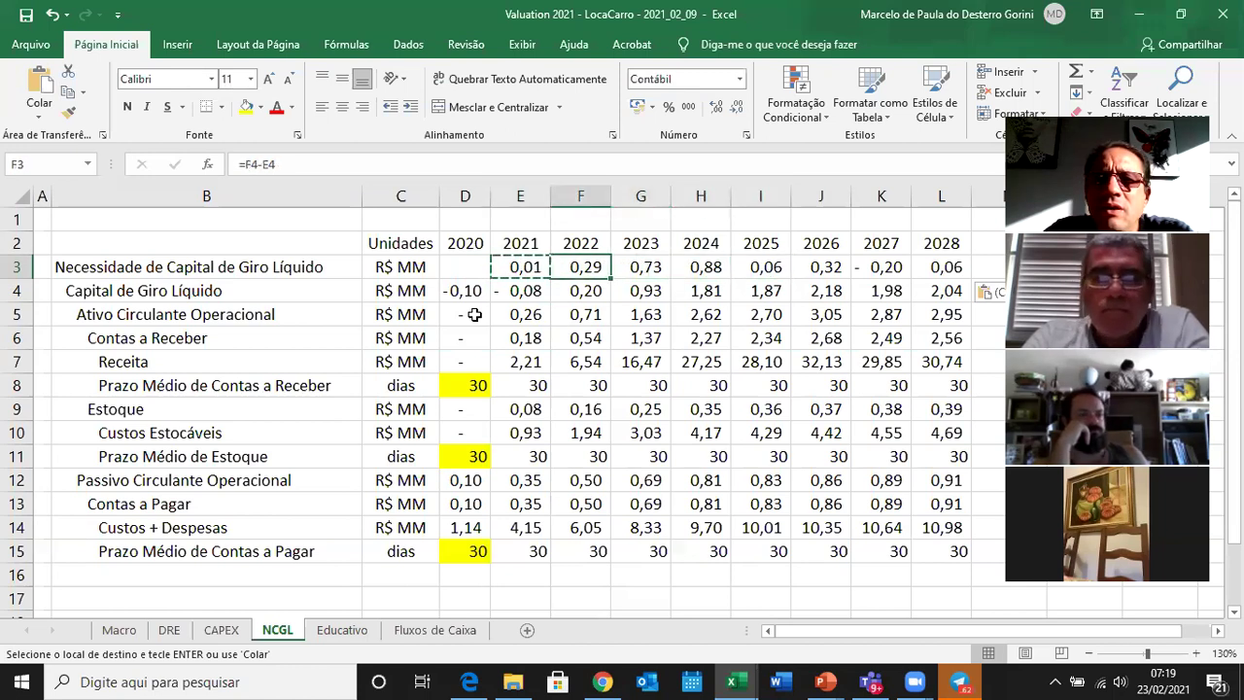
pyautogui.press('Left')
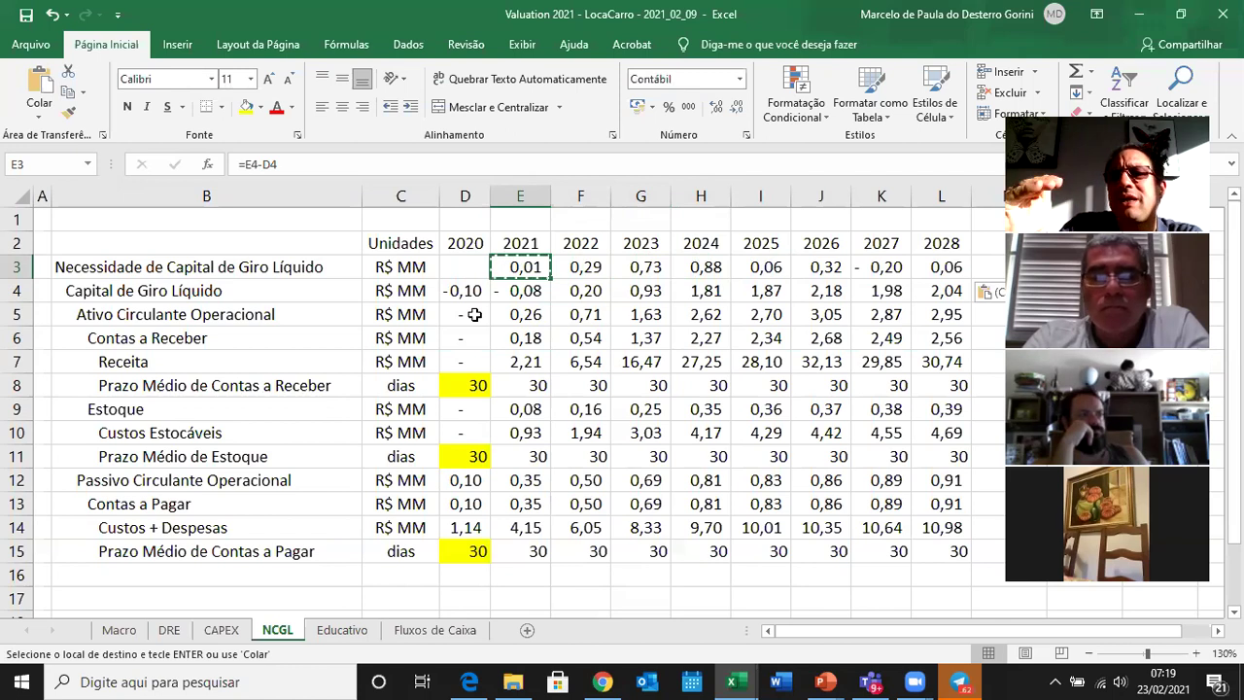
pyautogui.press('Right')
pyautogui.press('Right')
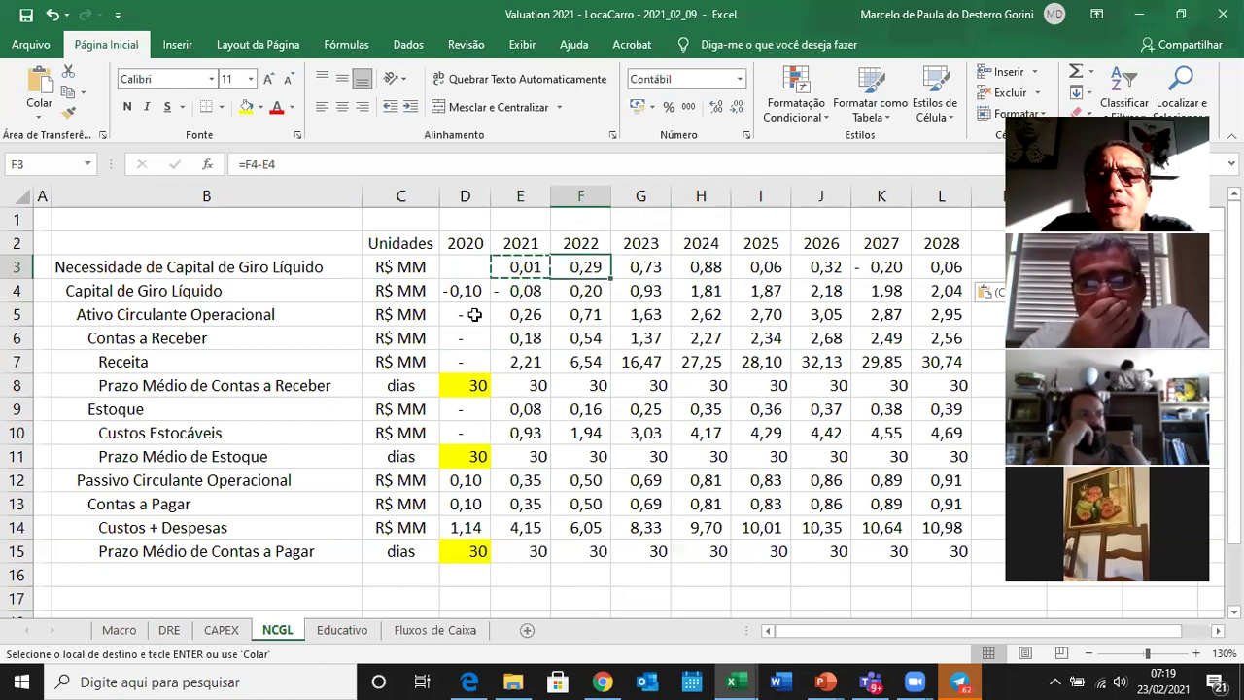
pyautogui.press('Right')
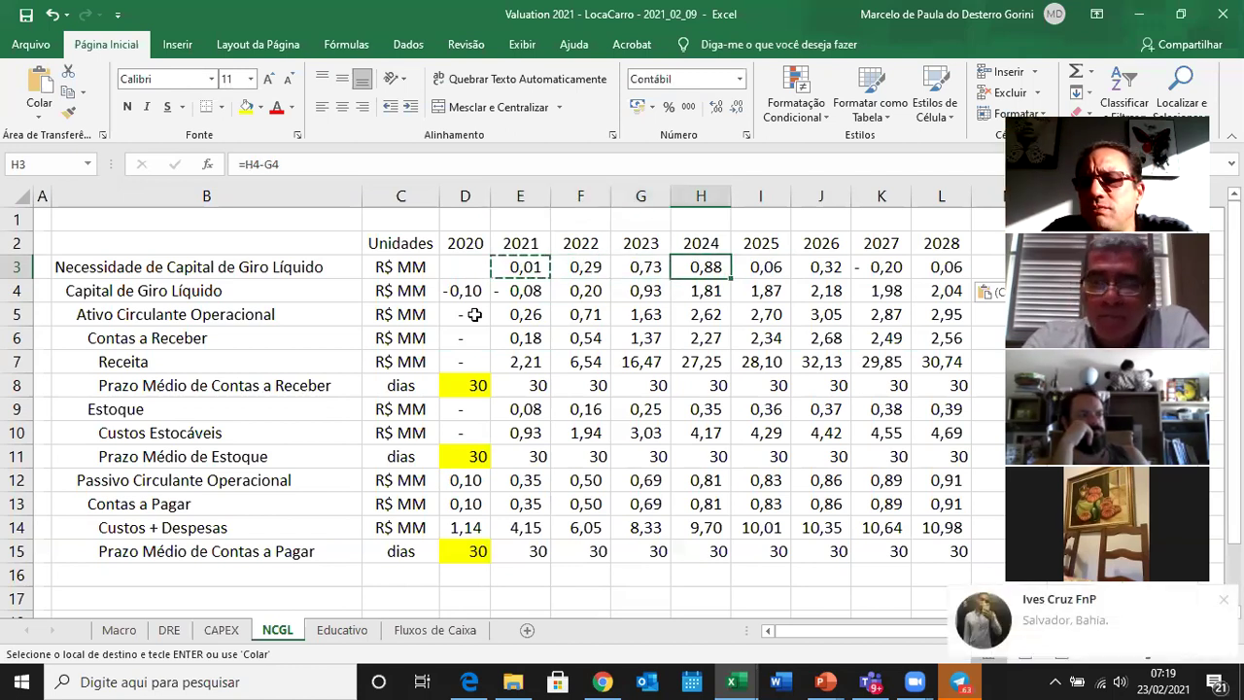
pyautogui.press('Right')
pyautogui.press('Right')
pyautogui.press('Right')
pyautogui.press('Right')
pyautogui.press('Left')
pyautogui.press('Left')
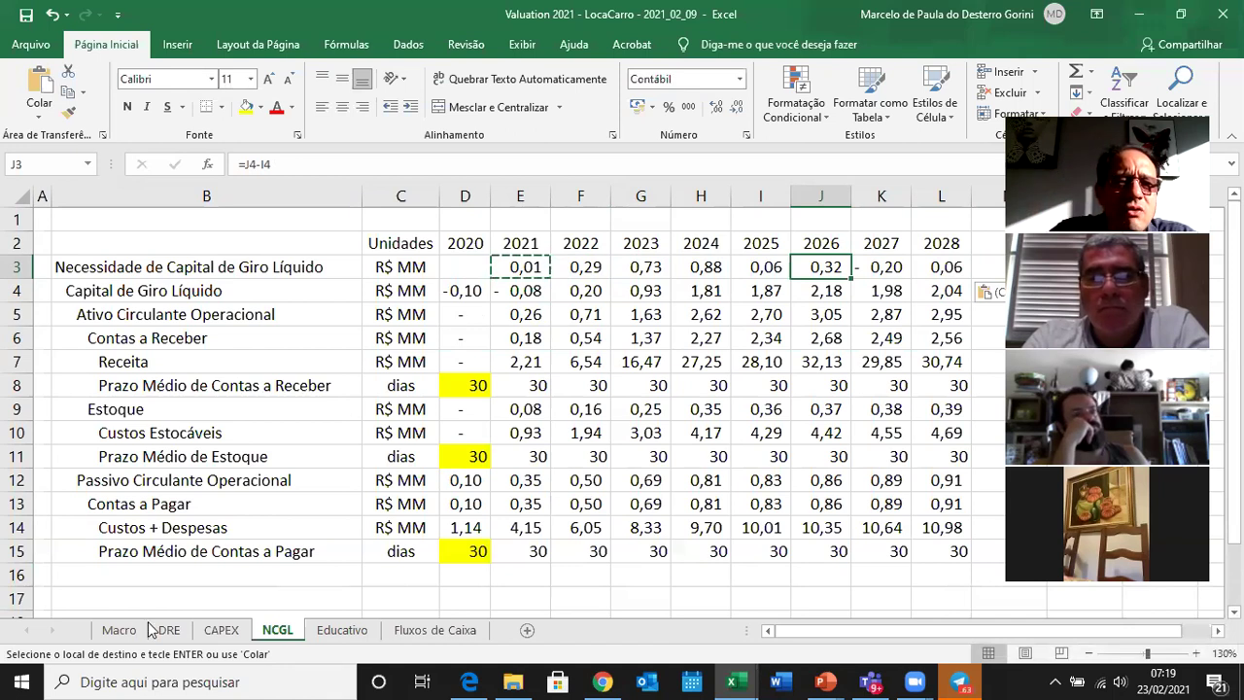
# Clear the Revenda de Carros values for 2020 to 2028 on the DRE sheet.
pyautogui.click(170, 632)
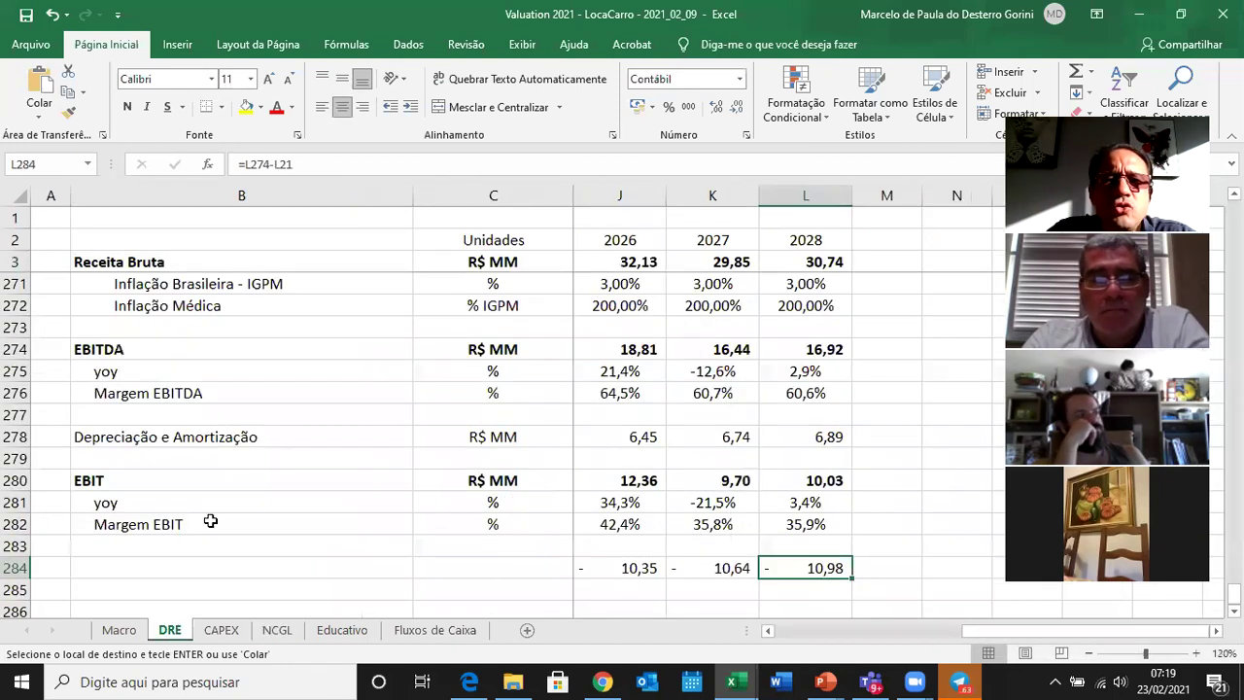
pyautogui.click(259, 227)
pyautogui.press('Down')
pyautogui.press('Down')
pyautogui.press('Down')
pyautogui.press('Down')
pyautogui.press('Down')
pyautogui.press('Down')
pyautogui.press('Down')
pyautogui.press('Down')
pyautogui.press('Down')
pyautogui.press('Down')
pyautogui.press('Down')
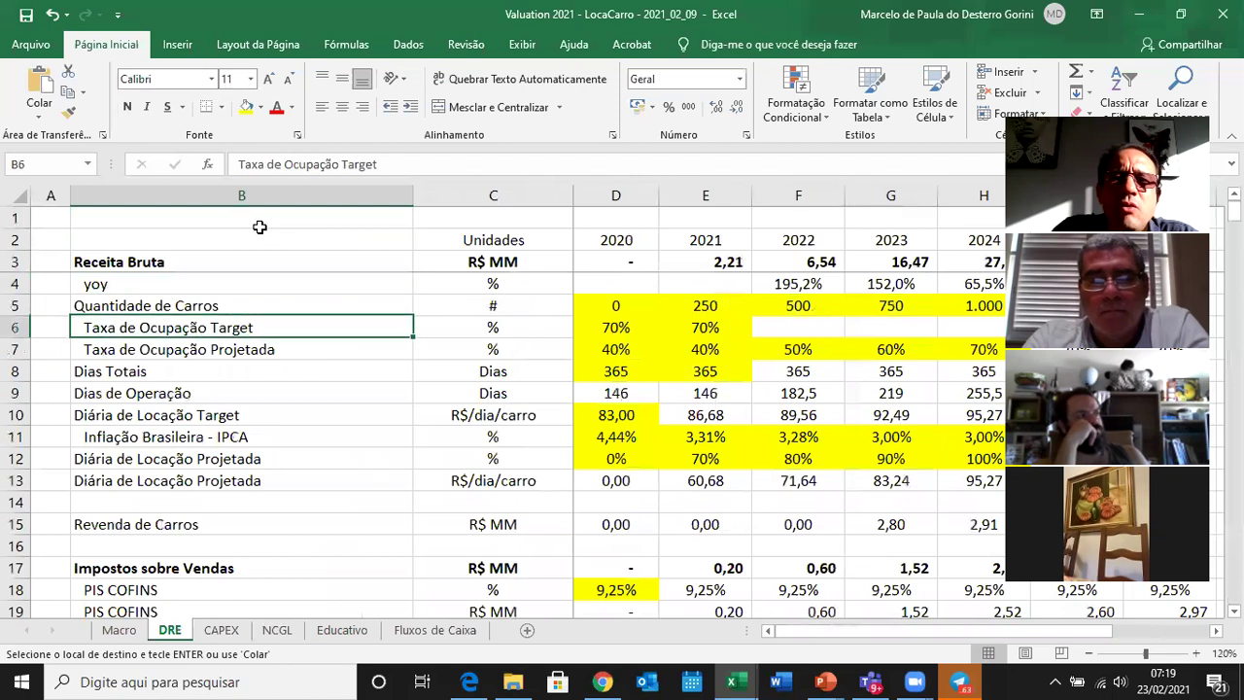
pyautogui.press('Down')
pyautogui.press('Down')
pyautogui.press('Down')
pyautogui.press('Right')
pyautogui.press('Right')
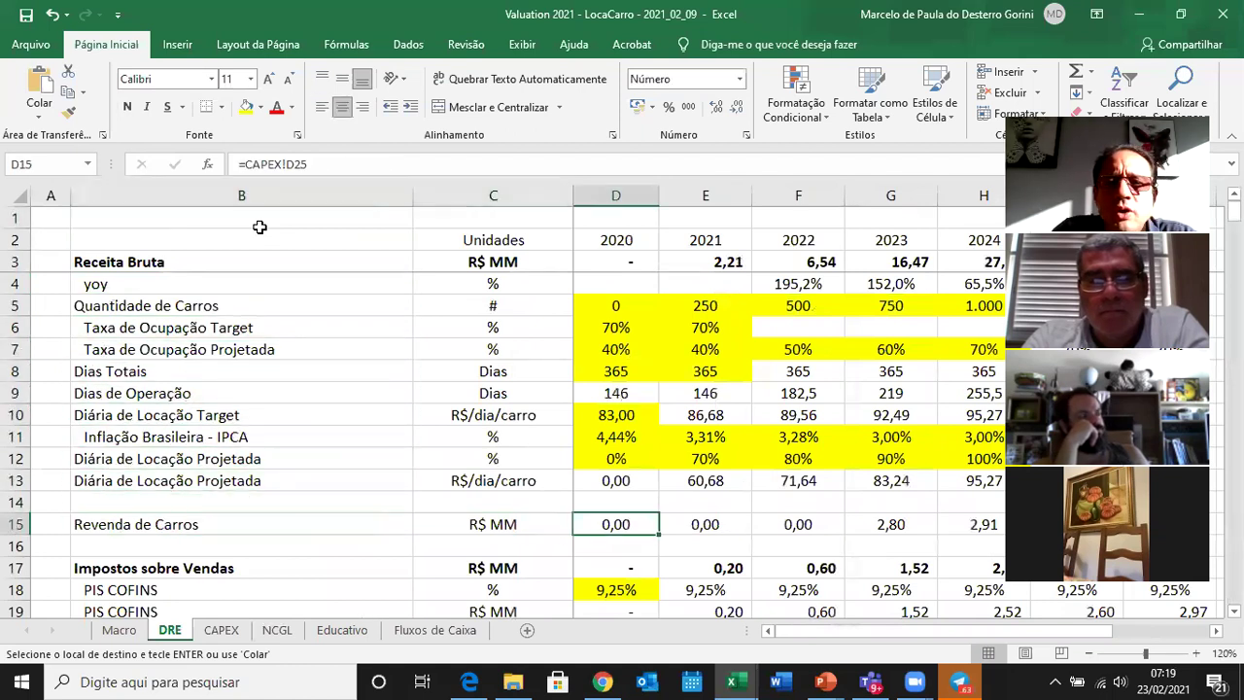
pyautogui.hotkey('ctrl', 'shift', 'Right')
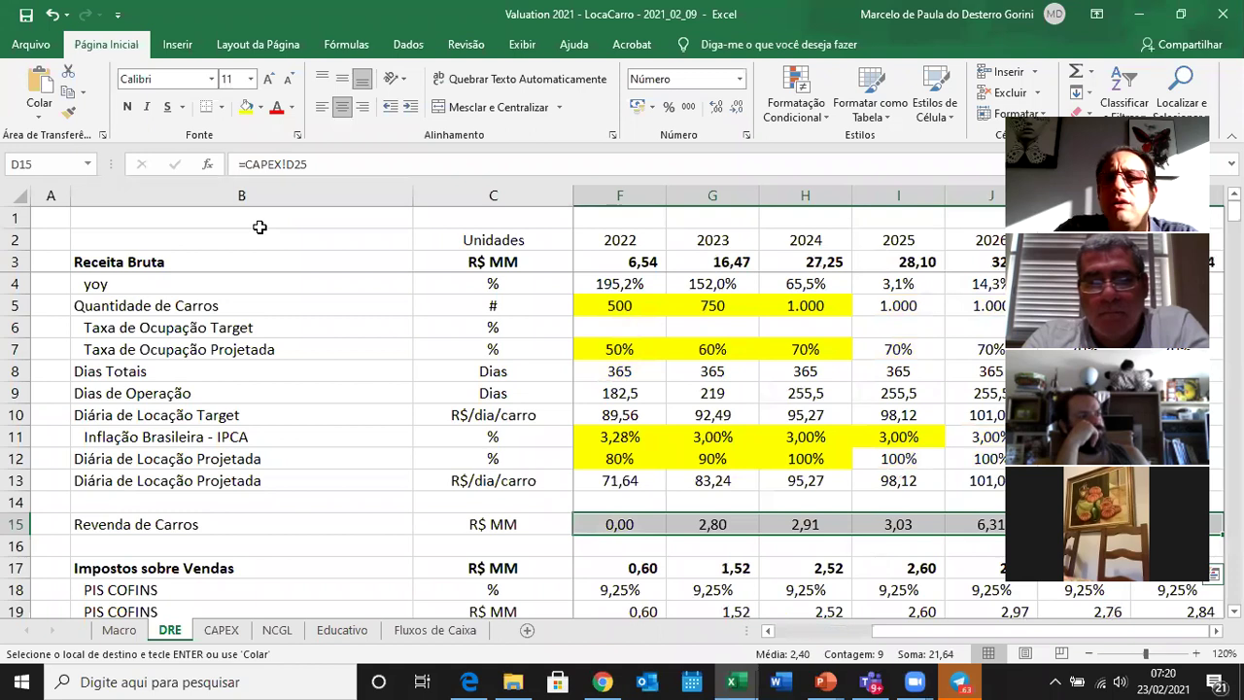
pyautogui.press('Delete')
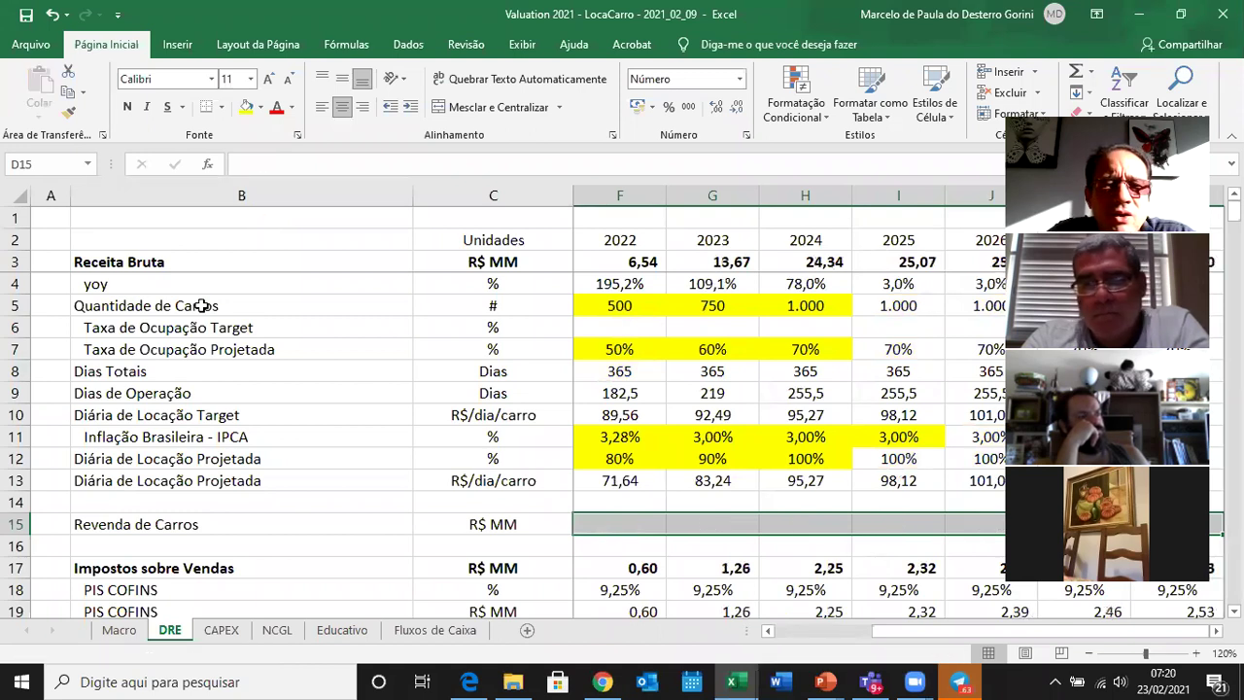
# Examine how the Necessidade de Capital de Giro Líquido behaves from 2025 to 2028 on the NCGL sheet without car resale revenue.
pyautogui.click(277, 630)
pyautogui.press('Left')
pyautogui.press('Right')
pyautogui.press('Right')
pyautogui.press('Right')
pyautogui.press('Left')
pyautogui.press('Left')
pyautogui.press('Left')
pyautogui.press('Right')
pyautogui.press('Right')
pyautogui.press('Right')
pyautogui.press('Left')
pyautogui.press('Left')
pyautogui.press('Left')
pyautogui.press('Right')
pyautogui.press('Right')
pyautogui.press('Right')
pyautogui.press('Left')
pyautogui.press('Left')
pyautogui.press('Right')
pyautogui.press('Left')
pyautogui.press('Left')
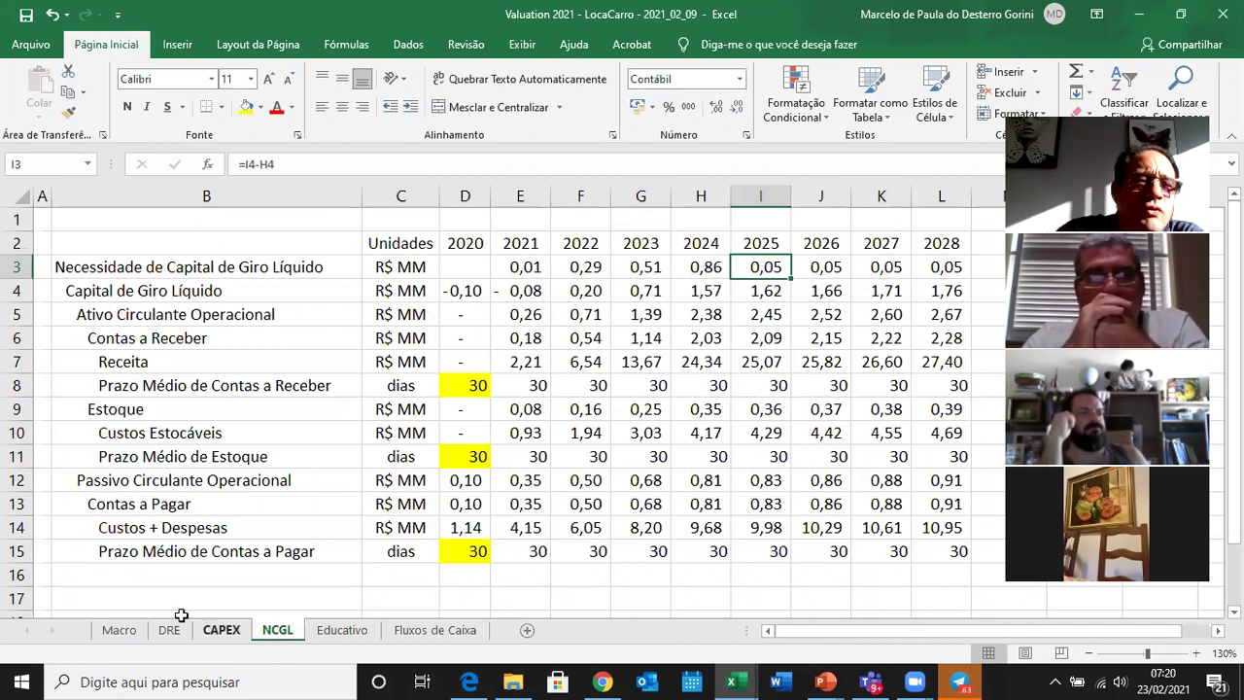
# Clear all contents of the Macro sheet to remove the inflation assumptions from the model.
pyautogui.click(119, 630)
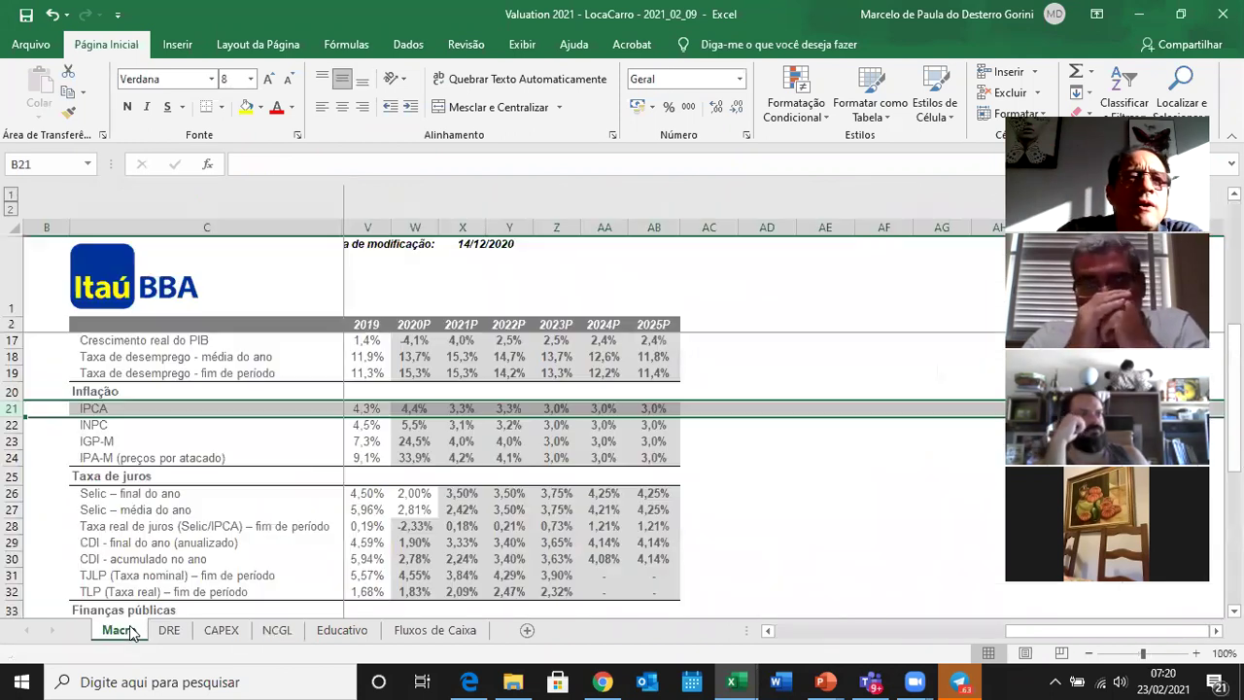
pyautogui.click(12, 221)
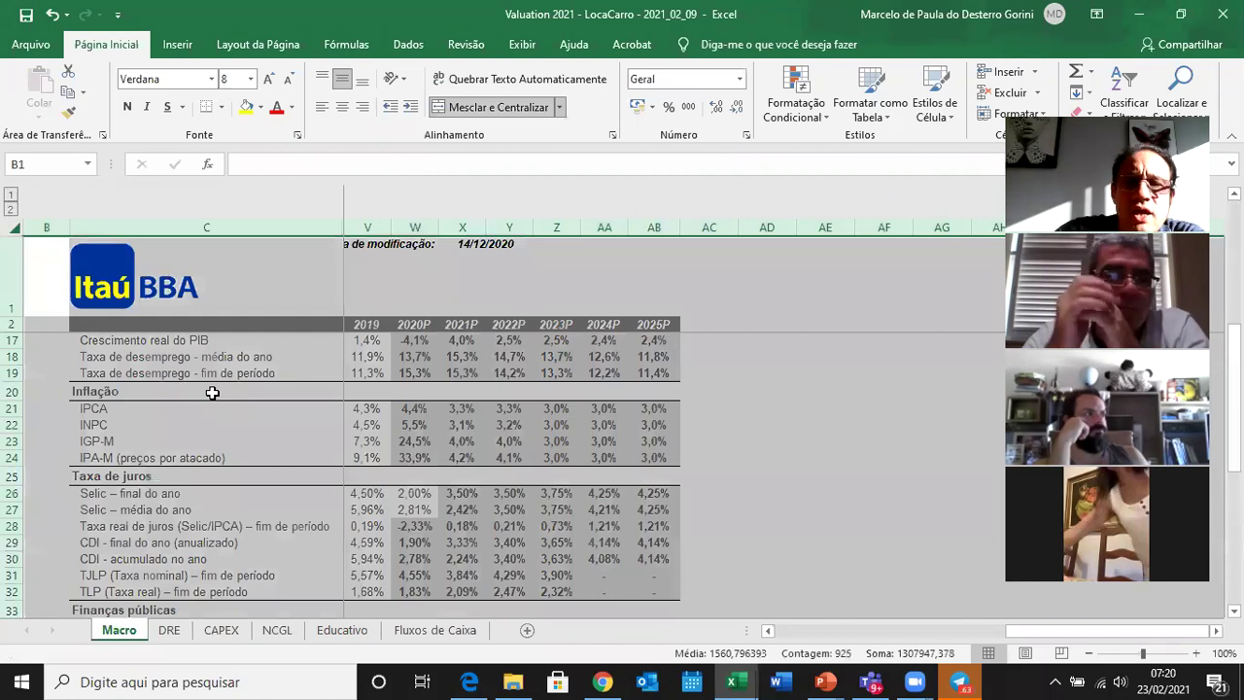
# Examine the Necessidade de Capital de Giro Líquido for 2025 to 2028 on the NCGL sheet without inflation.
pyautogui.click(278, 630)
pyautogui.press('Right')
pyautogui.press('Right')
pyautogui.press('Right')
pyautogui.press('Left')
pyautogui.press('Left')
pyautogui.press('Left')
pyautogui.press('Right')
pyautogui.press('Right')
pyautogui.press('Left')
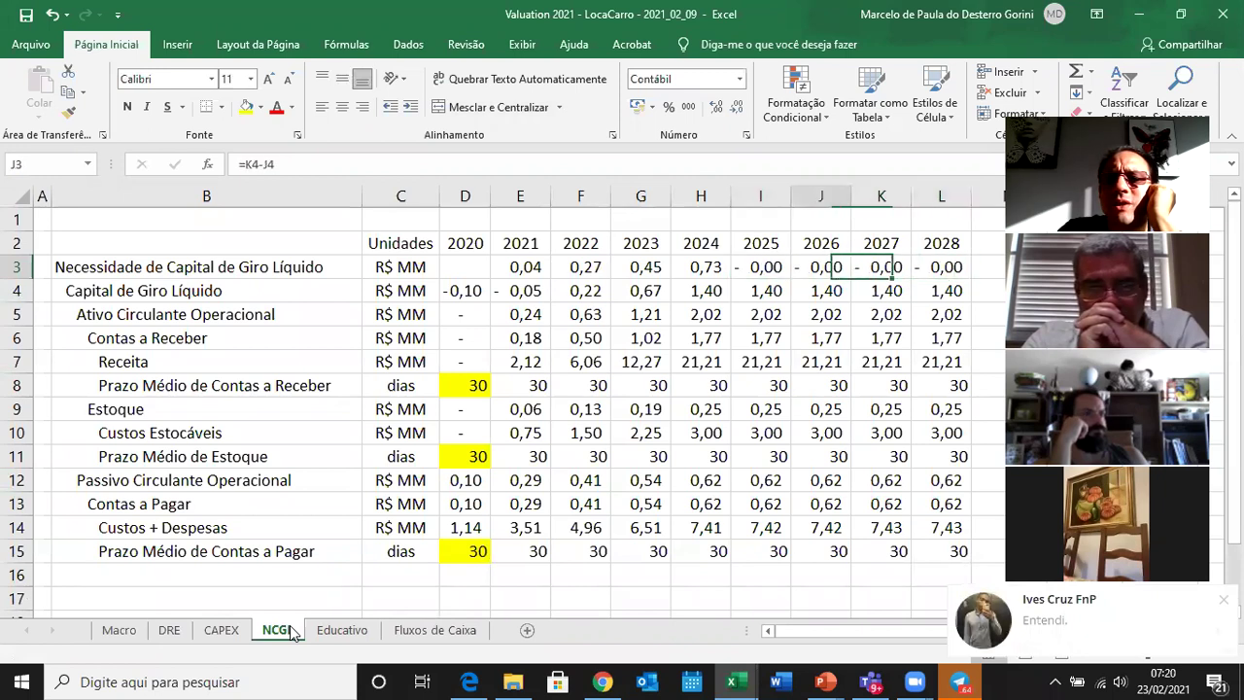
pyautogui.press('Left')
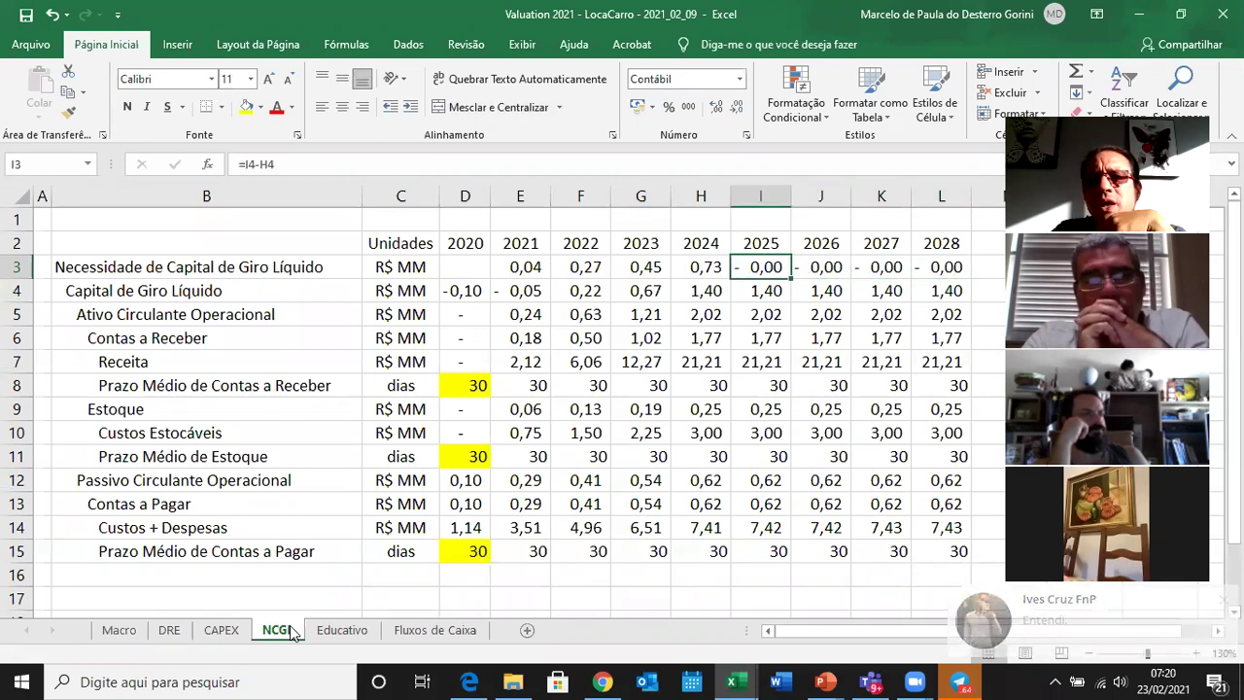
# Compare the Necessidade de Capital de Giro Líquido values and formulas across the growth years 2021 to 2024.
pyautogui.press('Left')
pyautogui.press('Left')
pyautogui.press('Left')
pyautogui.press('Left')
pyautogui.press('Right')
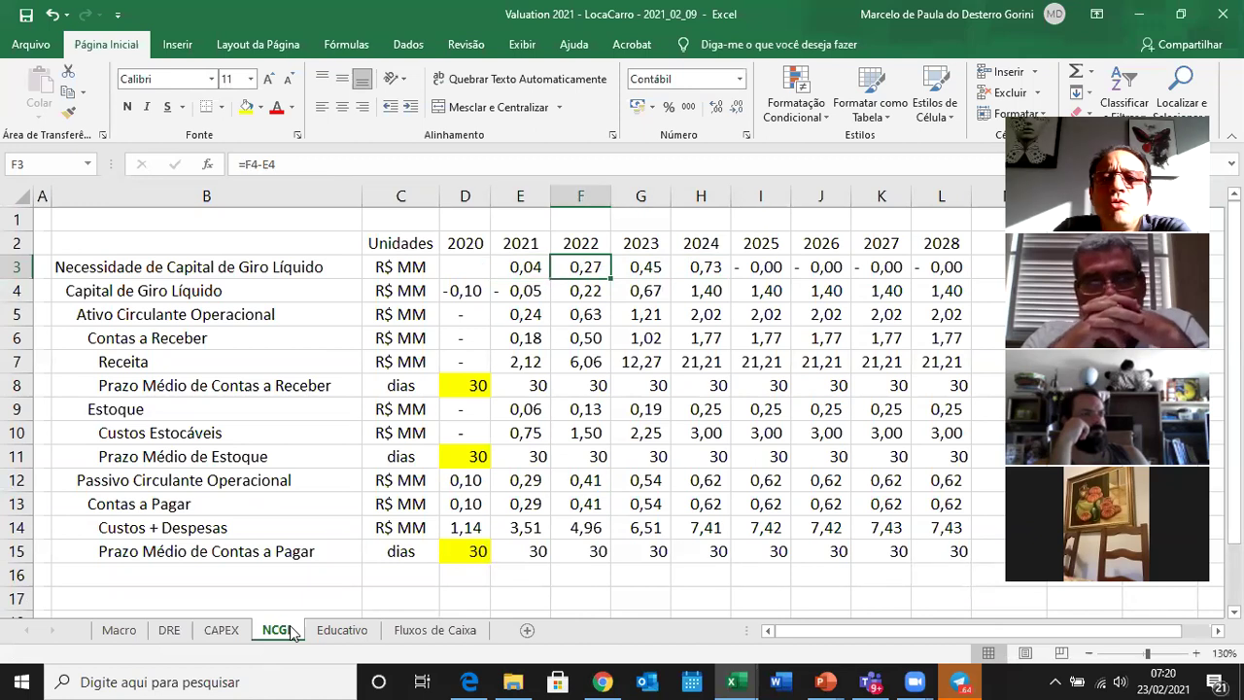
pyautogui.press('Right')
pyautogui.press('Right')
pyautogui.press('Left')
pyautogui.press('Left')
pyautogui.press('Left')
pyautogui.press('Right')
pyautogui.press('Right')
pyautogui.press('Right')
pyautogui.press('Left')
pyautogui.press('Left')
pyautogui.press('Left')
pyautogui.press('Right')
pyautogui.press('Right')
pyautogui.press('Right')
pyautogui.press('Left')
pyautogui.press('Left')
pyautogui.press('Left')
pyautogui.press('Right')
pyautogui.press('Right')
pyautogui.press('Right')
pyautogui.press('Left')
pyautogui.press('Left')
pyautogui.press('Left')
pyautogui.press('Right')
pyautogui.press('Left')
pyautogui.press('Right')
pyautogui.press('Right')
pyautogui.press('Right')
pyautogui.press('Left')
pyautogui.press('Left')
pyautogui.press('Left')
pyautogui.press('Right')
pyautogui.press('Right')
pyautogui.press('Right')
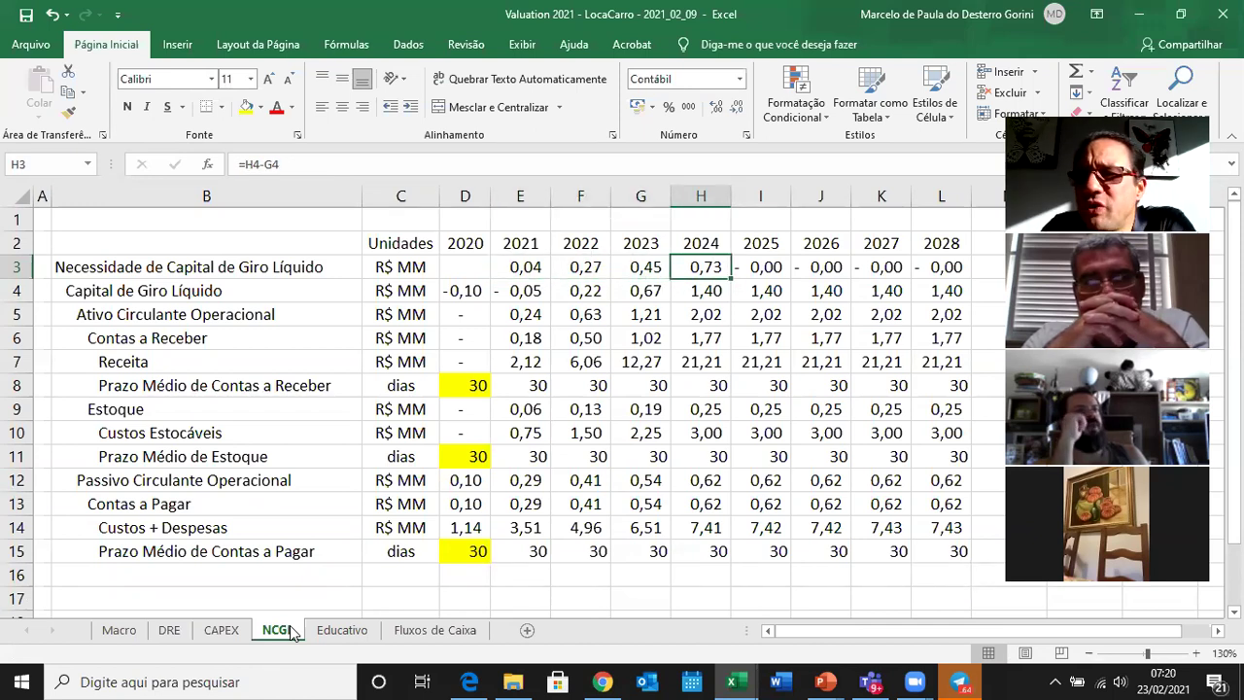
# Review the Necessidade de Capital de Giro Líquido for 2025 to 2028 against the preceding growth years.
pyautogui.press('Right')
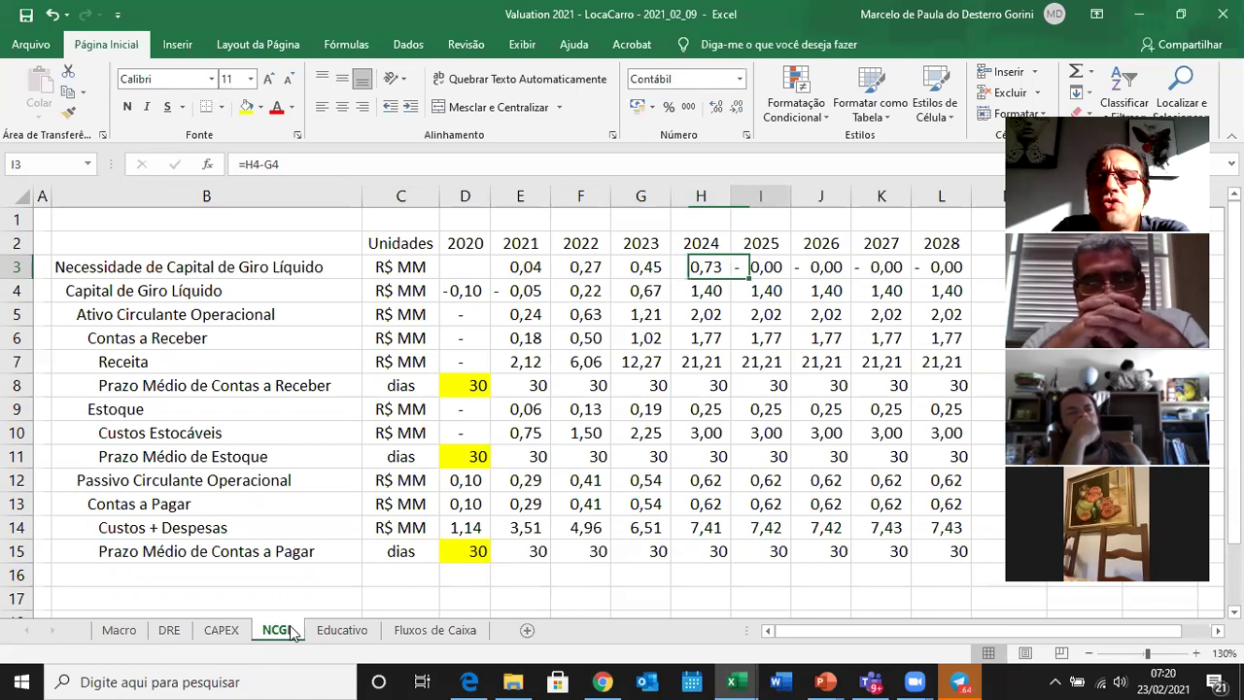
pyautogui.press('Right')
pyautogui.press('Right')
pyautogui.press('Right')
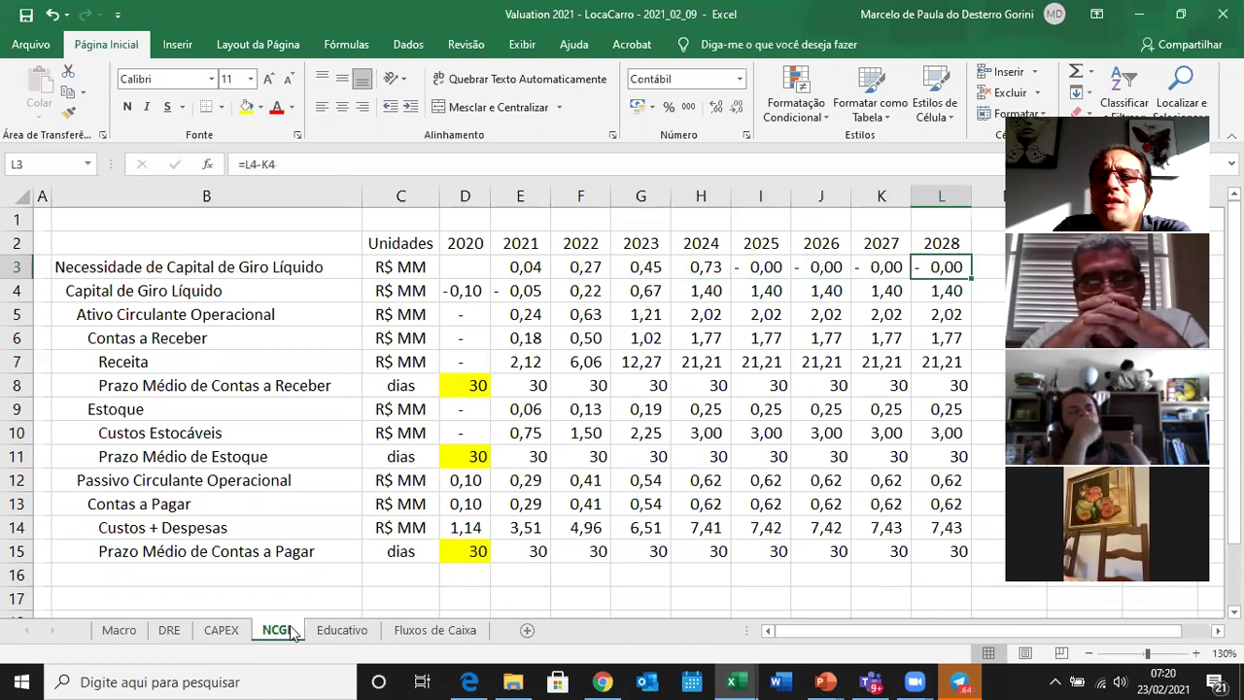
pyautogui.press('Left')
pyautogui.press('Left')
pyautogui.press('Left')
pyautogui.press('Right')
pyautogui.press('Right')
pyautogui.press('Right')
pyautogui.press('Left')
pyautogui.press('Left')
pyautogui.press('Left')
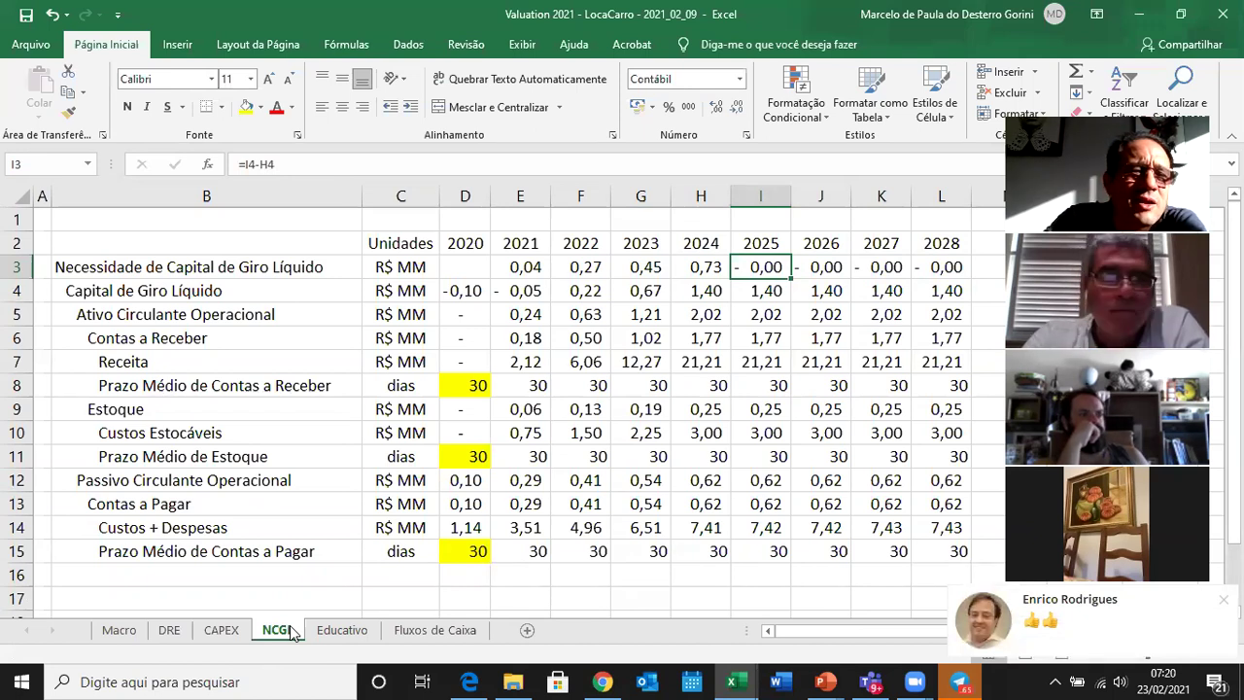
# Examine the yearly Quantidade de Carros projection on the DRE sheet.
pyautogui.click(182, 631)
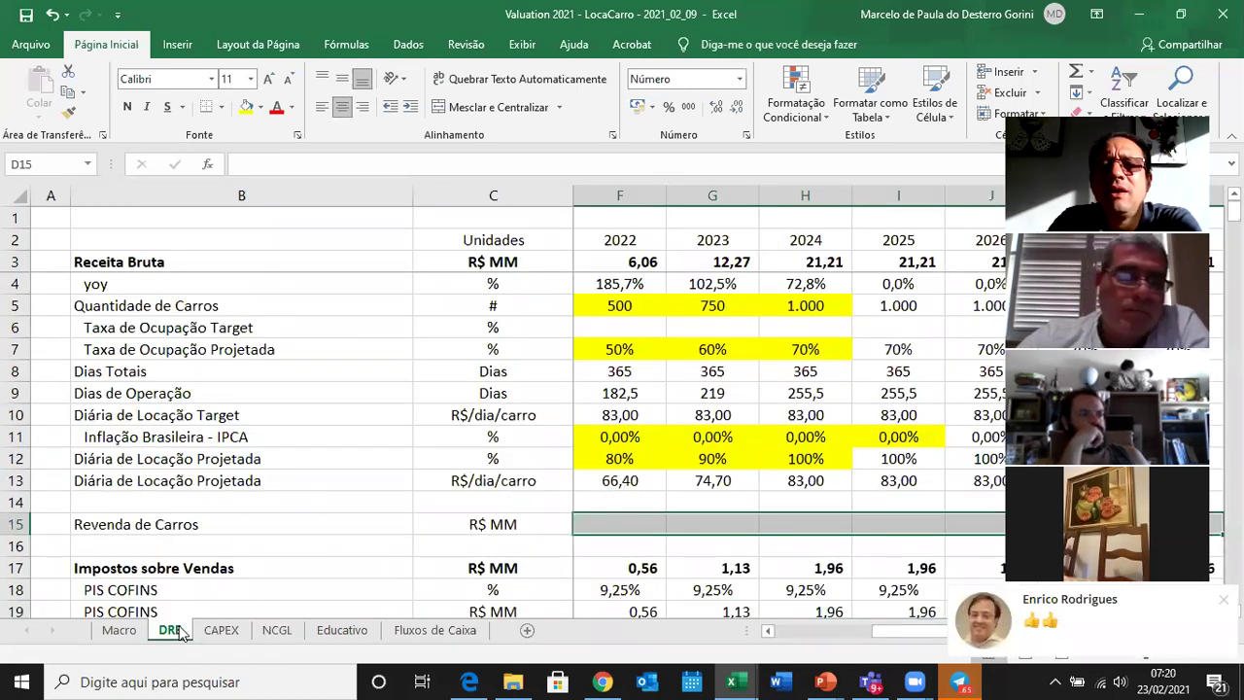
pyautogui.press('Up')
pyautogui.press('Up')
pyautogui.press('Up')
pyautogui.press('Up')
pyautogui.press('Up')
pyautogui.press('Up')
pyautogui.press('Up')
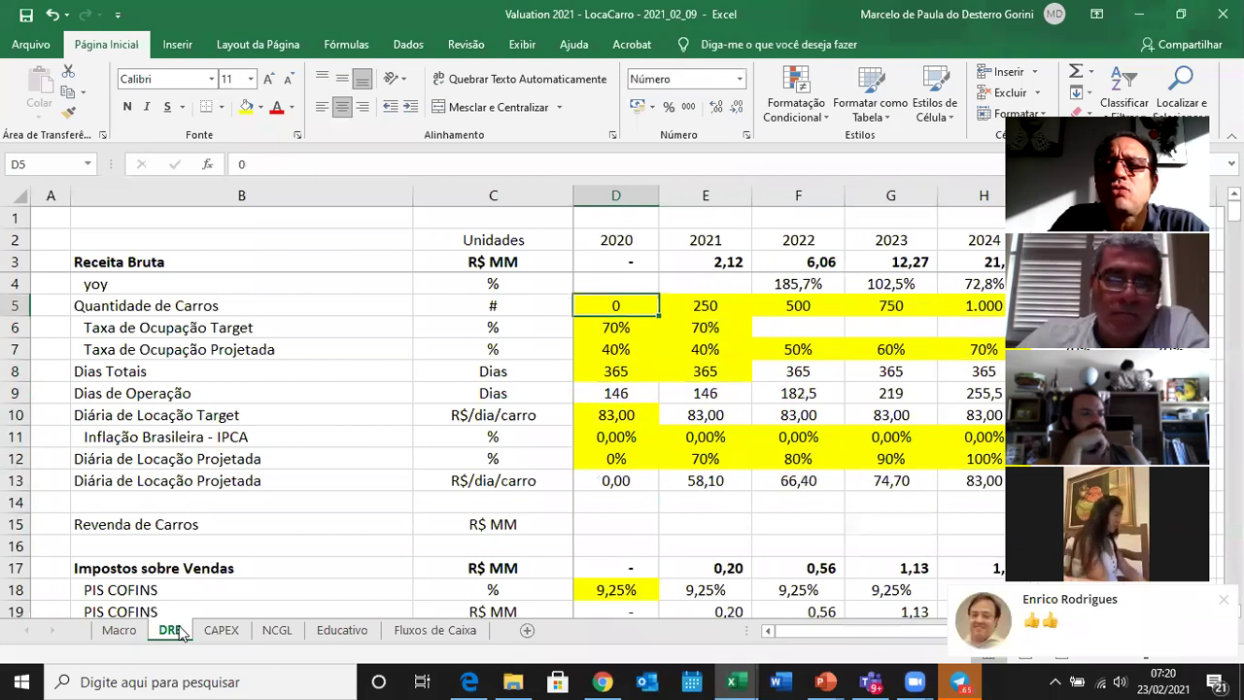
pyautogui.press('Right')
pyautogui.press('Right')
pyautogui.press('Right')
pyautogui.press('Right')
pyautogui.press('Right')
pyautogui.press('Left')
pyautogui.press('Left')
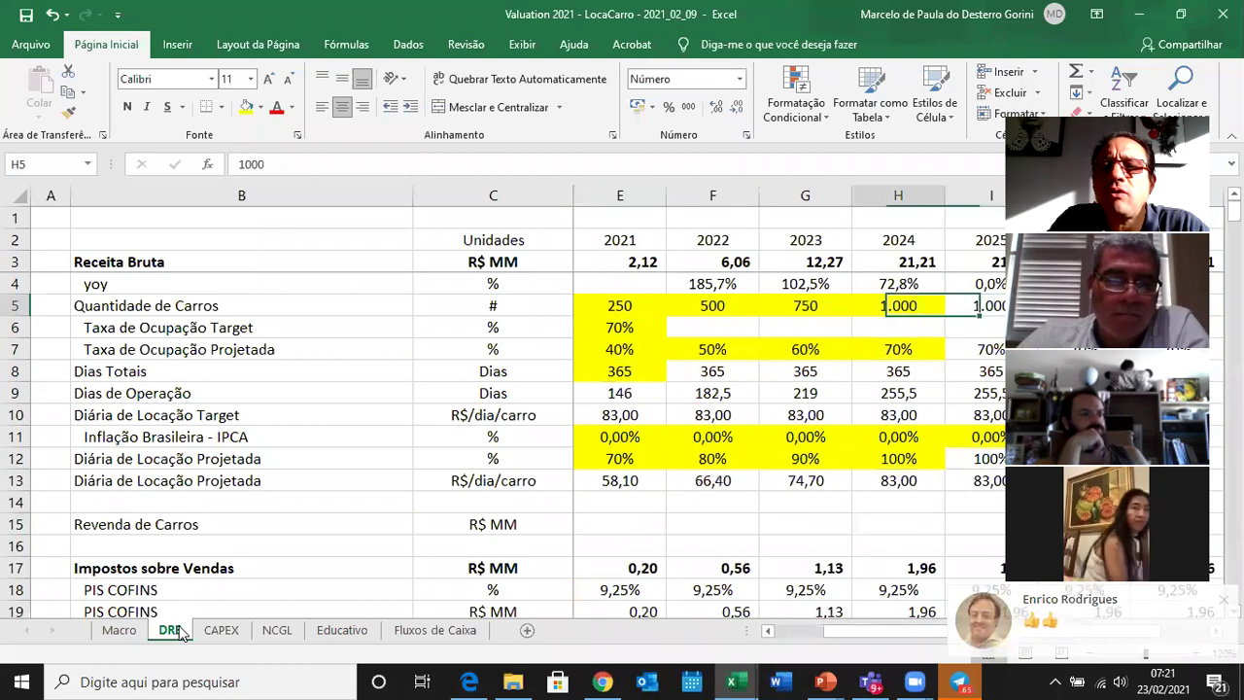
pyautogui.write('=')
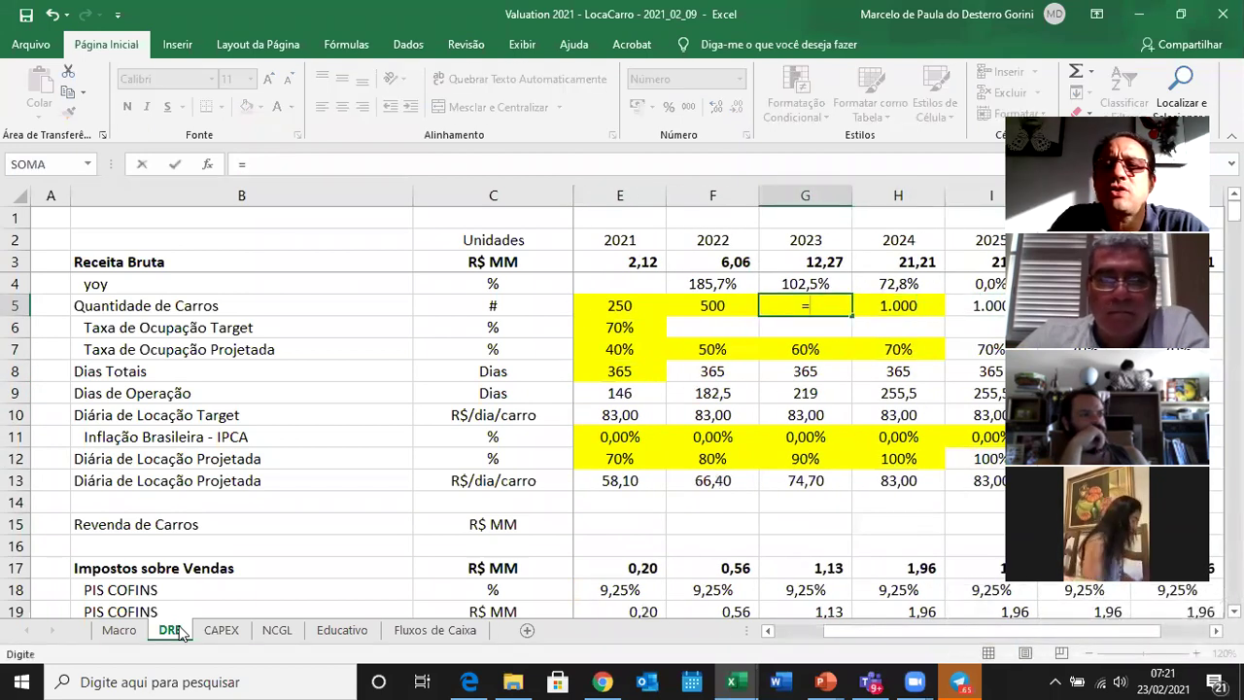
pyautogui.press('Left')
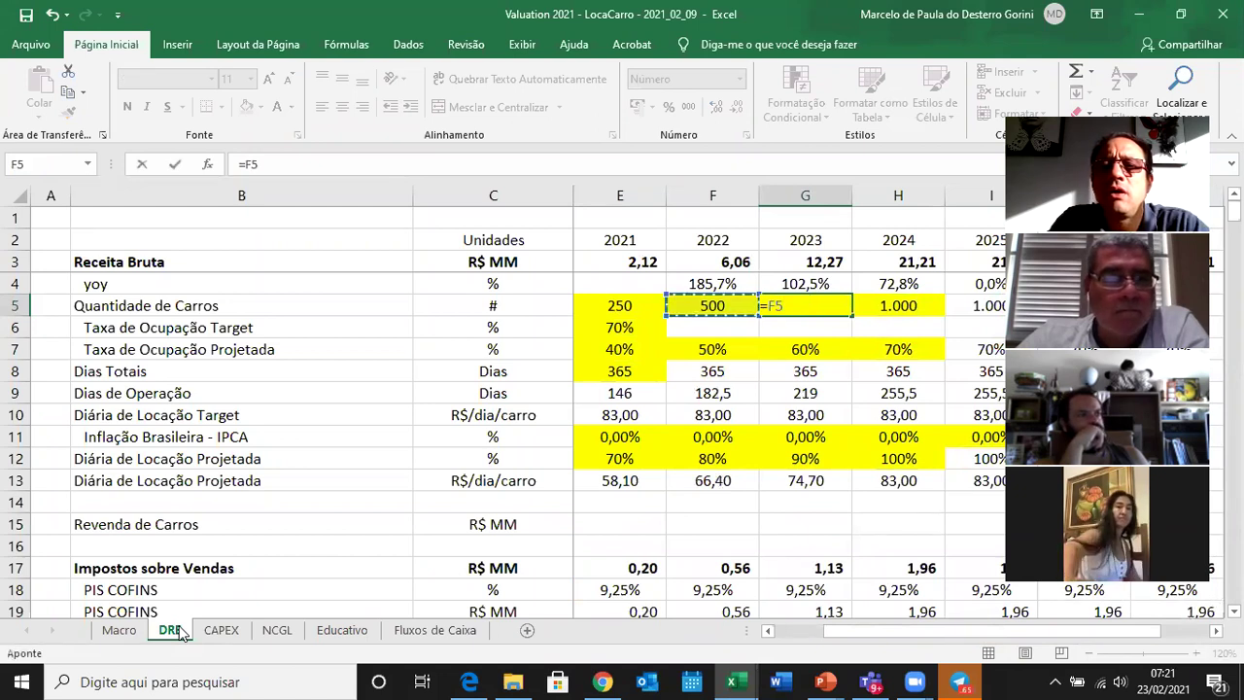
pyautogui.hotkey('ctrl', 'Return')
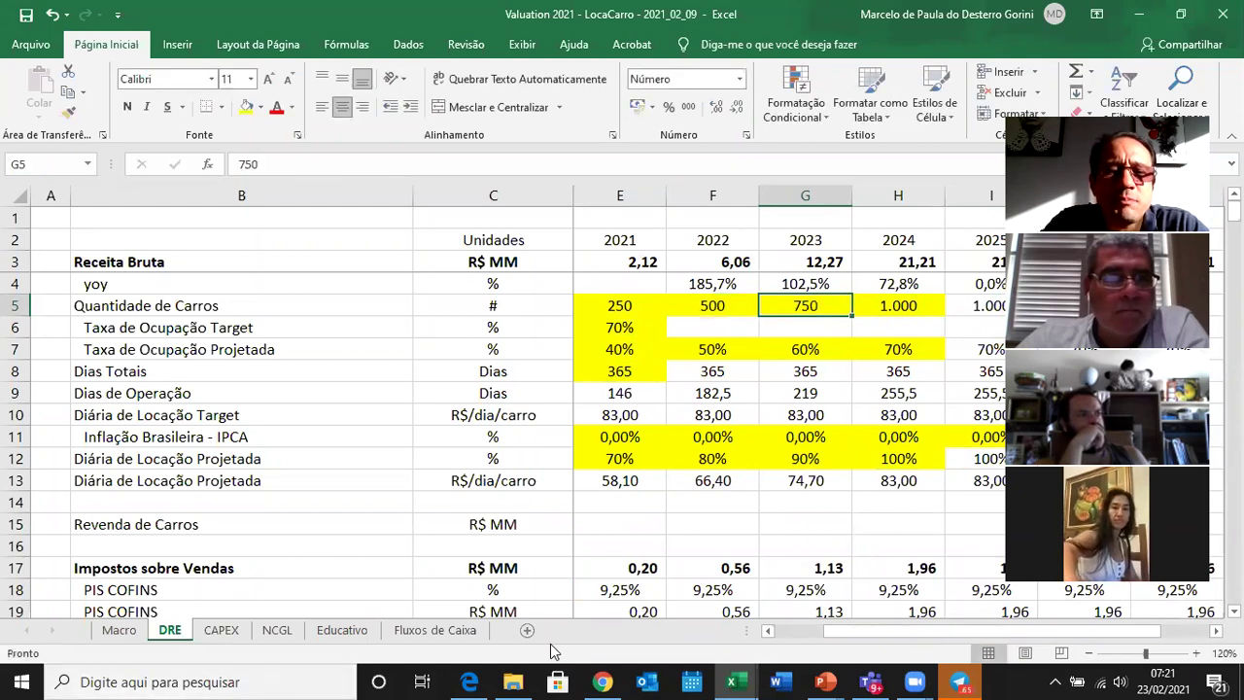
pyautogui.click(277, 630)
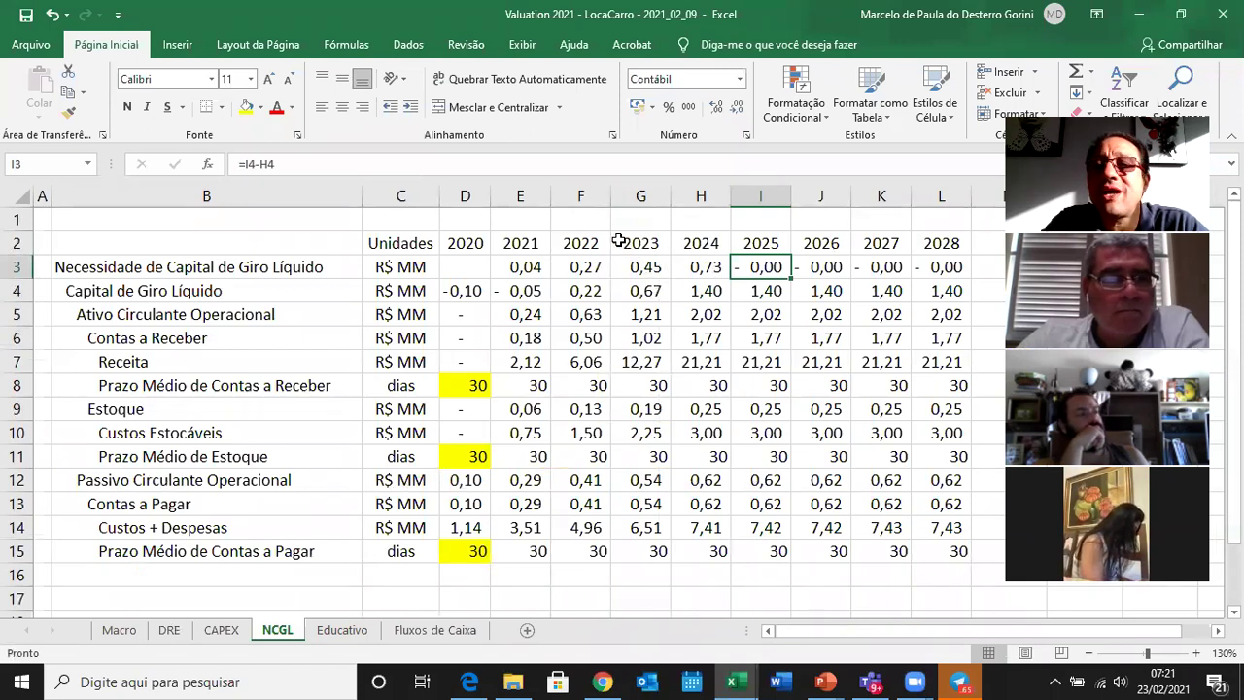
# Link the 2023 Quantidade de Carros on the DRE sheet to 2022 with =F5 and copy the formula to 2024.
pyautogui.click(175, 630)
pyautogui.write('=F5')
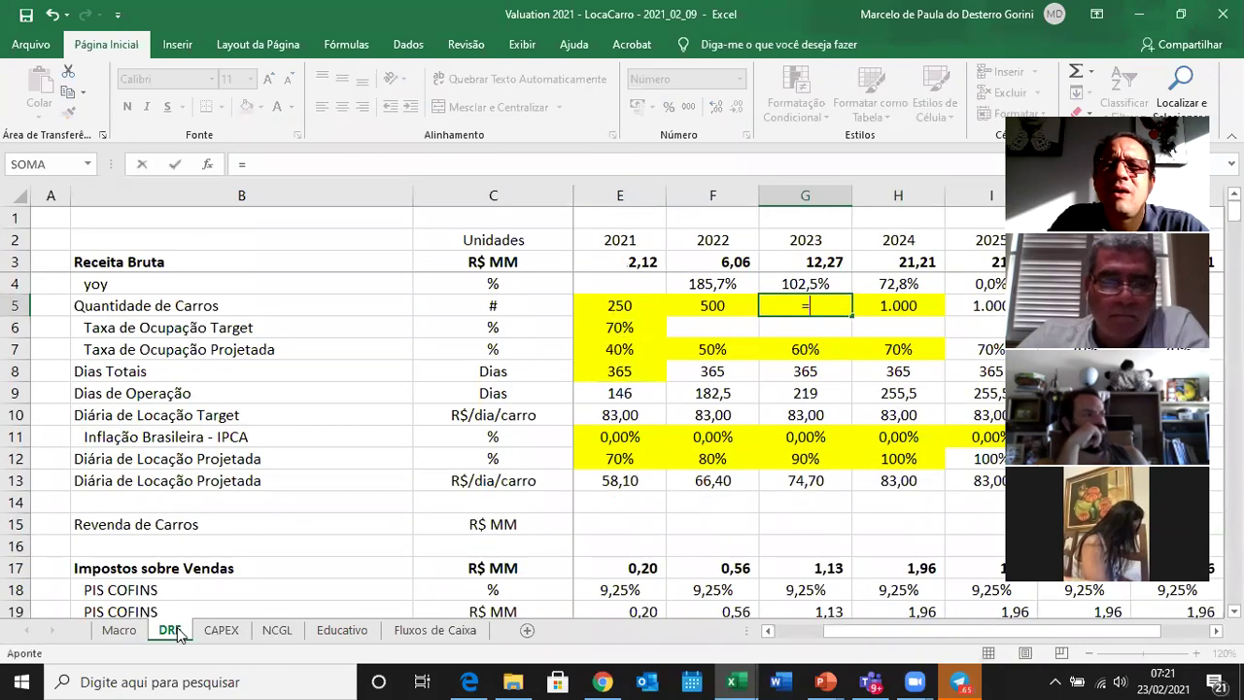
pyautogui.hotkey('ctrl', 'Return')
pyautogui.hotkey('ctrl', 'c')
pyautogui.press('Right')
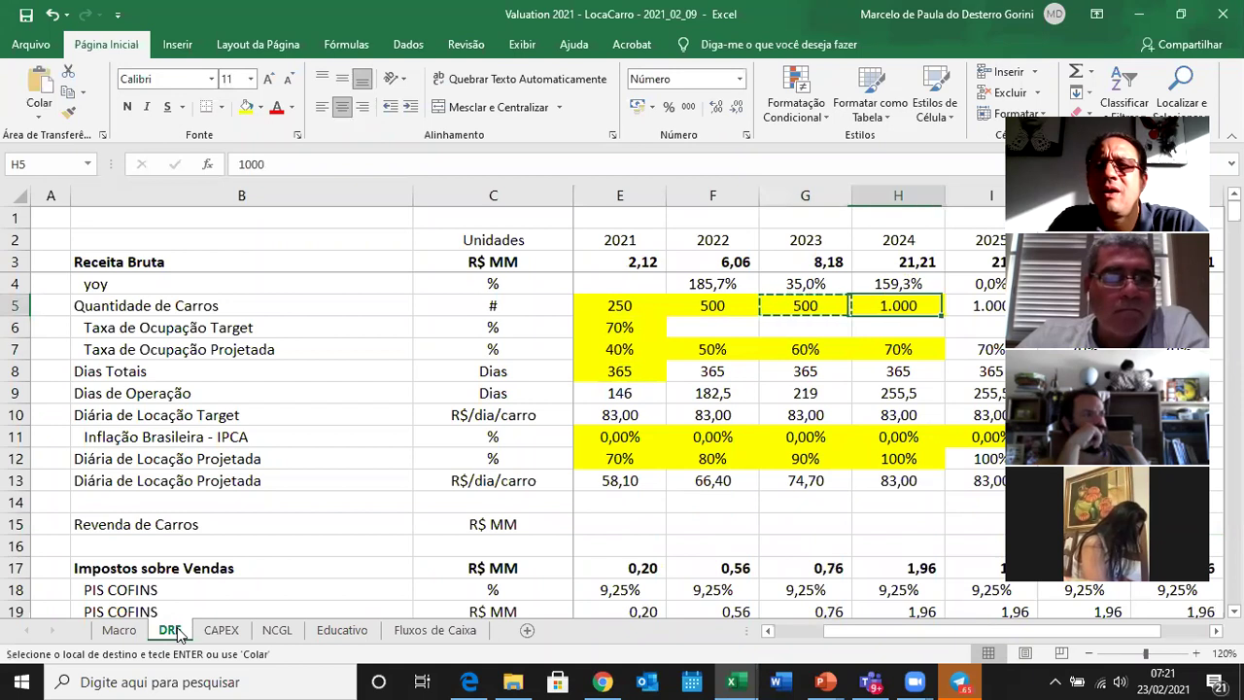
pyautogui.hotkey('ctrl', 'v')
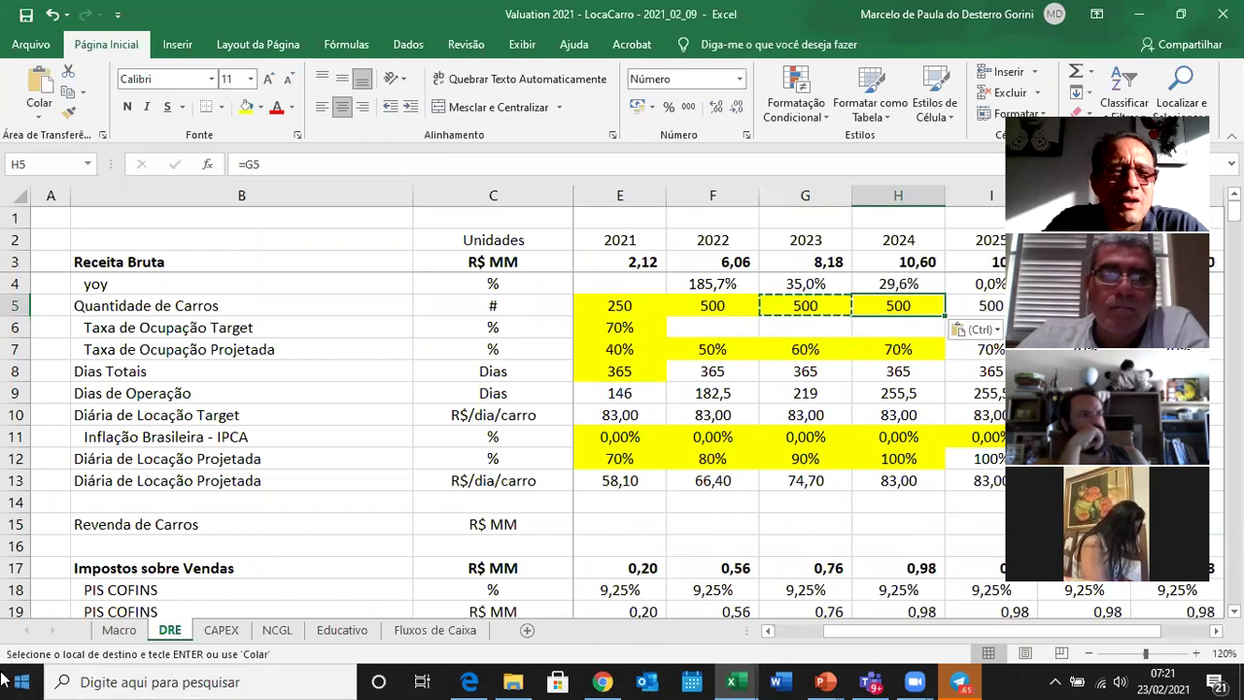
# Examine the Necessidade de Capital de Giro Líquido row across the projected years on the NCGL sheet.
pyautogui.click(282, 632)
pyautogui.press('Left')
pyautogui.press('Left')
pyautogui.press('Right')
pyautogui.press('Right')
pyautogui.press('Left')
pyautogui.press('Left')
pyautogui.press('Left')
pyautogui.press('Left')
pyautogui.press('Left')
pyautogui.press('Left')
pyautogui.press('Left')
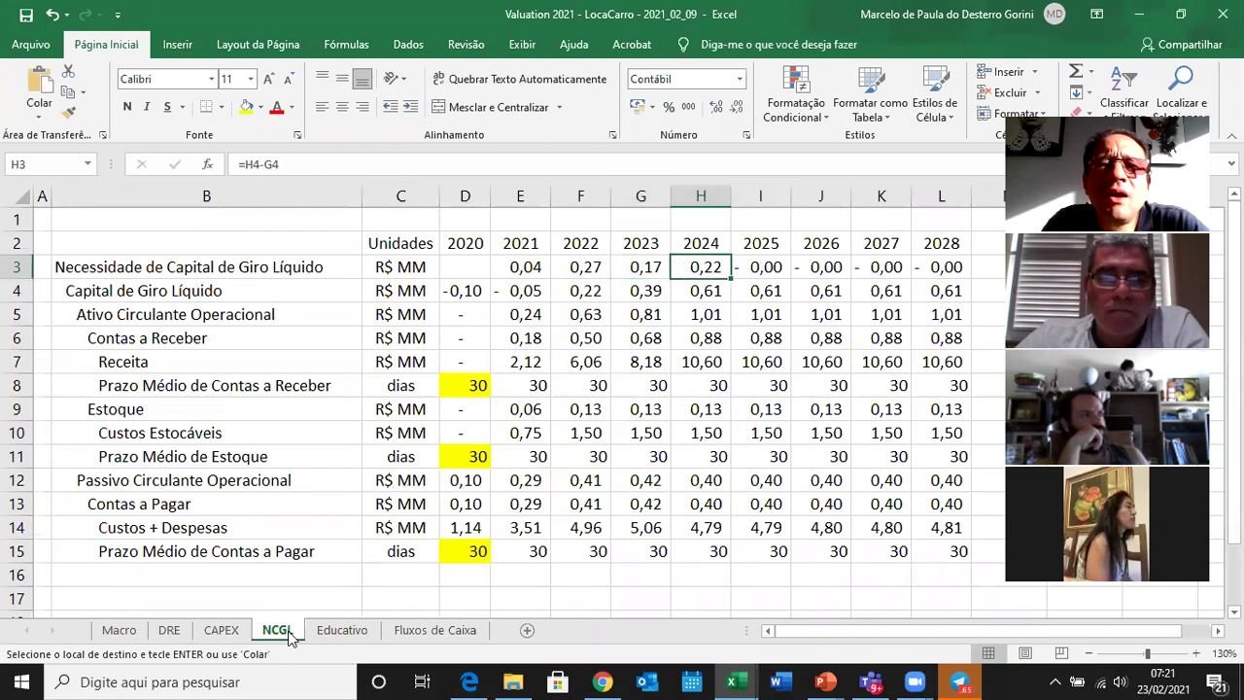
pyautogui.press('Right')
pyautogui.press('Right')
pyautogui.press('Right')
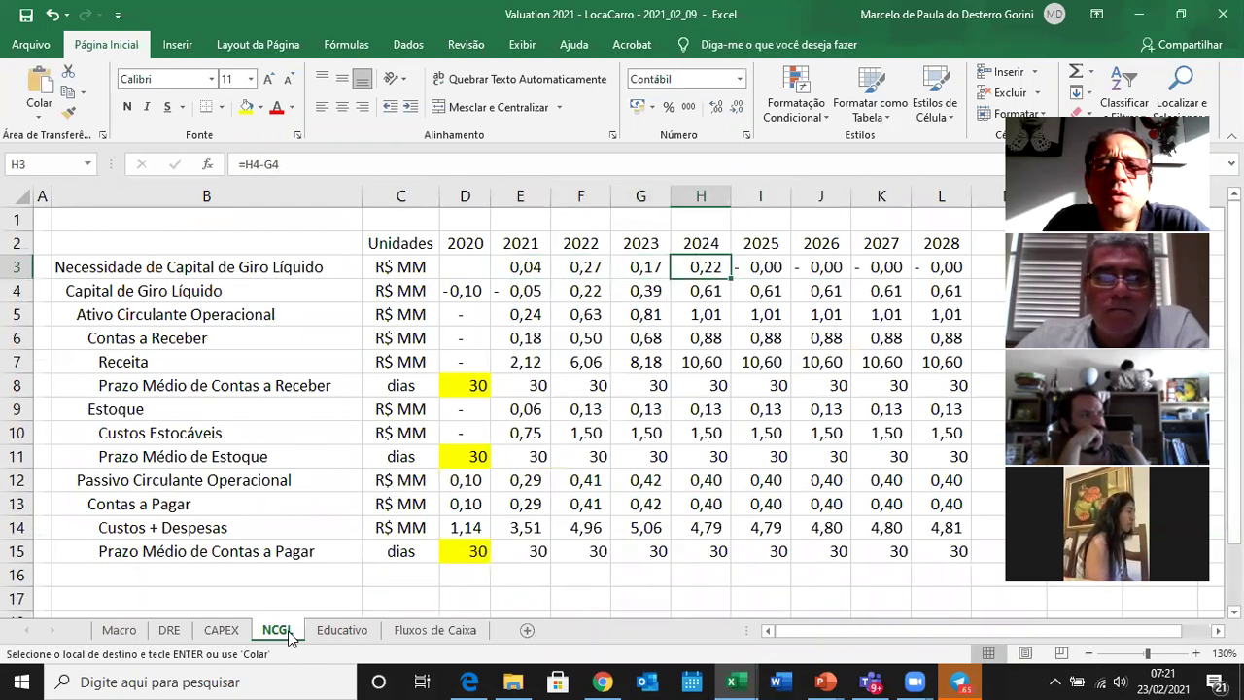
pyautogui.press('Left')
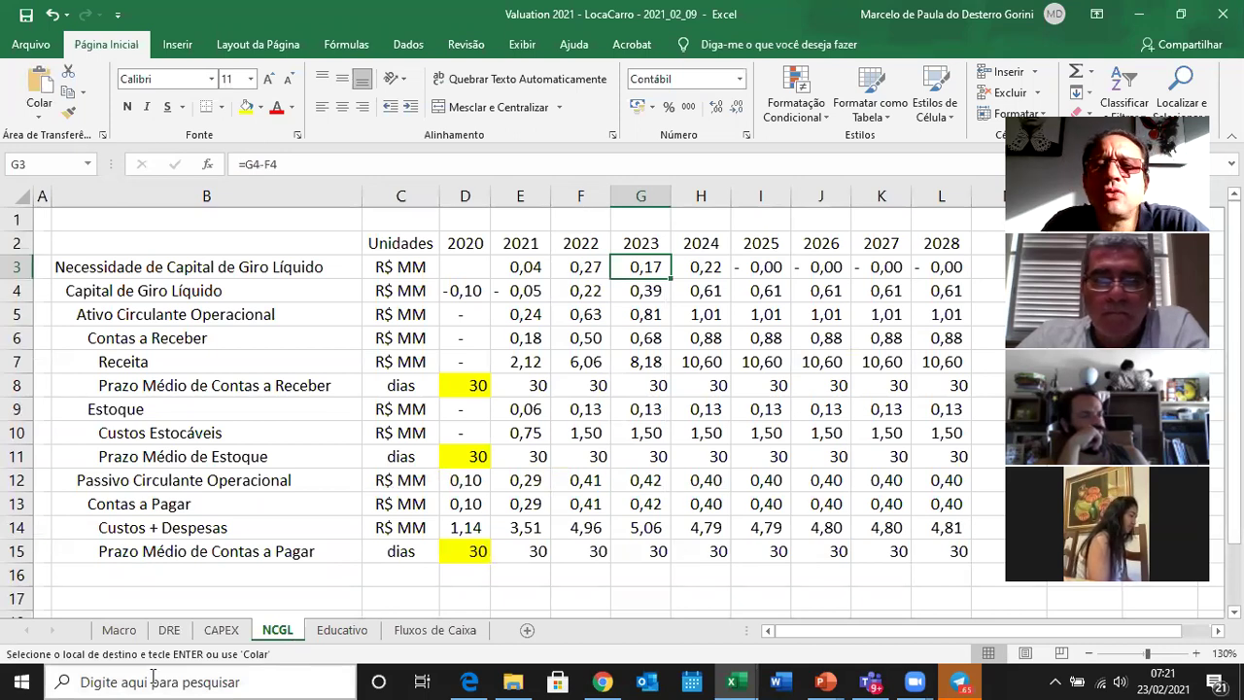
# Undo the scenario changes to the car quantities, IPCA inflation rates and Revenda de Carros row on the DRE sheet.
pyautogui.hotkey('ctrl', 'pageup')
pyautogui.hotkey('ctrl', 'pageup')
pyautogui.hotkey('ctrl', 'z')
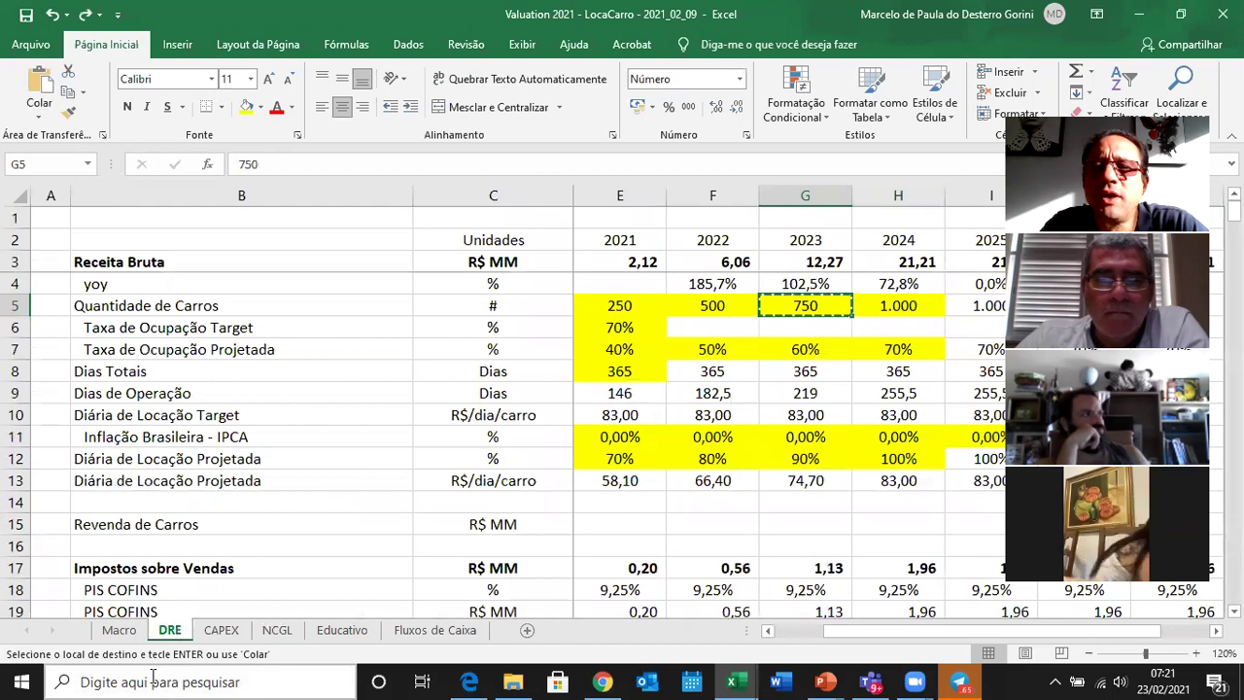
pyautogui.hotkey('ctrl', 'pageup')
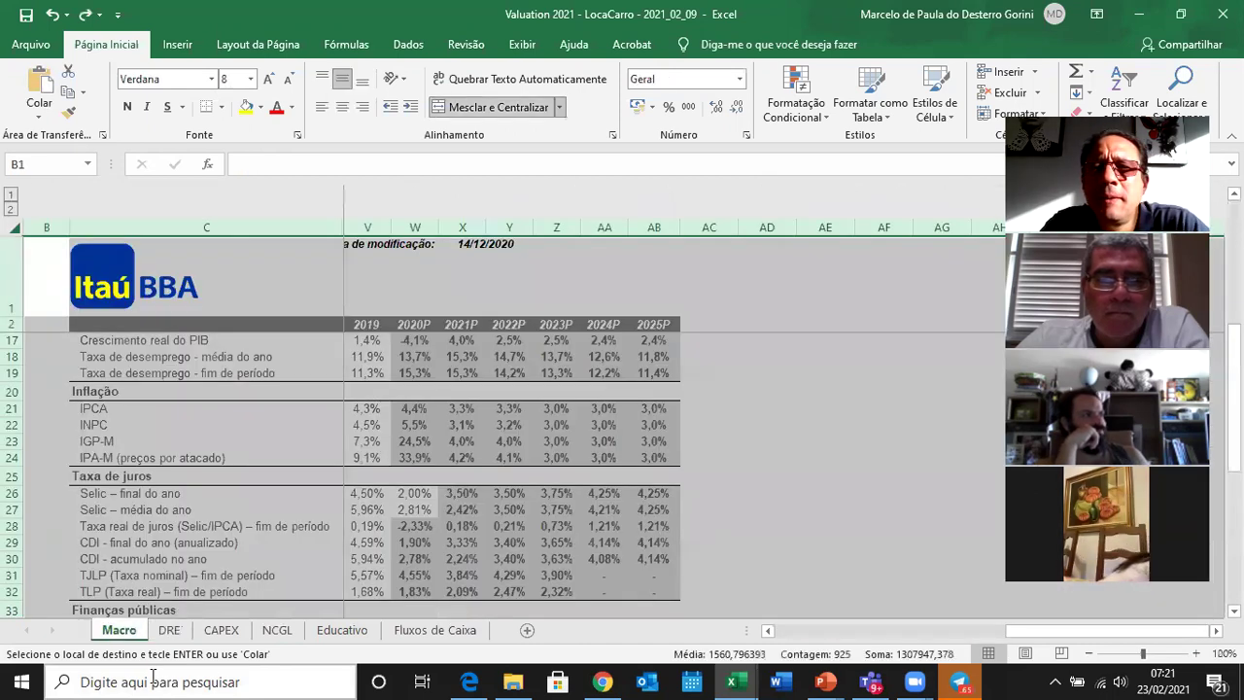
pyautogui.hotkey('ctrl', 'pagedown')
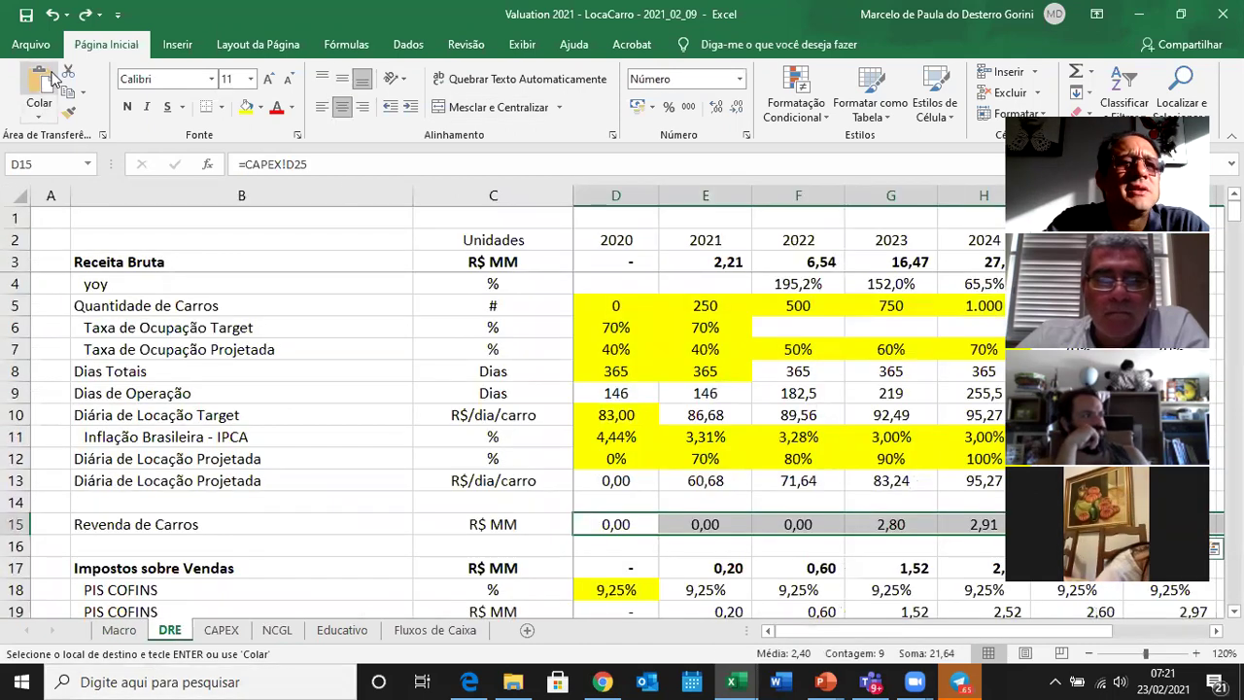
pyautogui.hotkey('ctrl', 'pagedown')
pyautogui.hotkey('ctrl', 'pagedown')
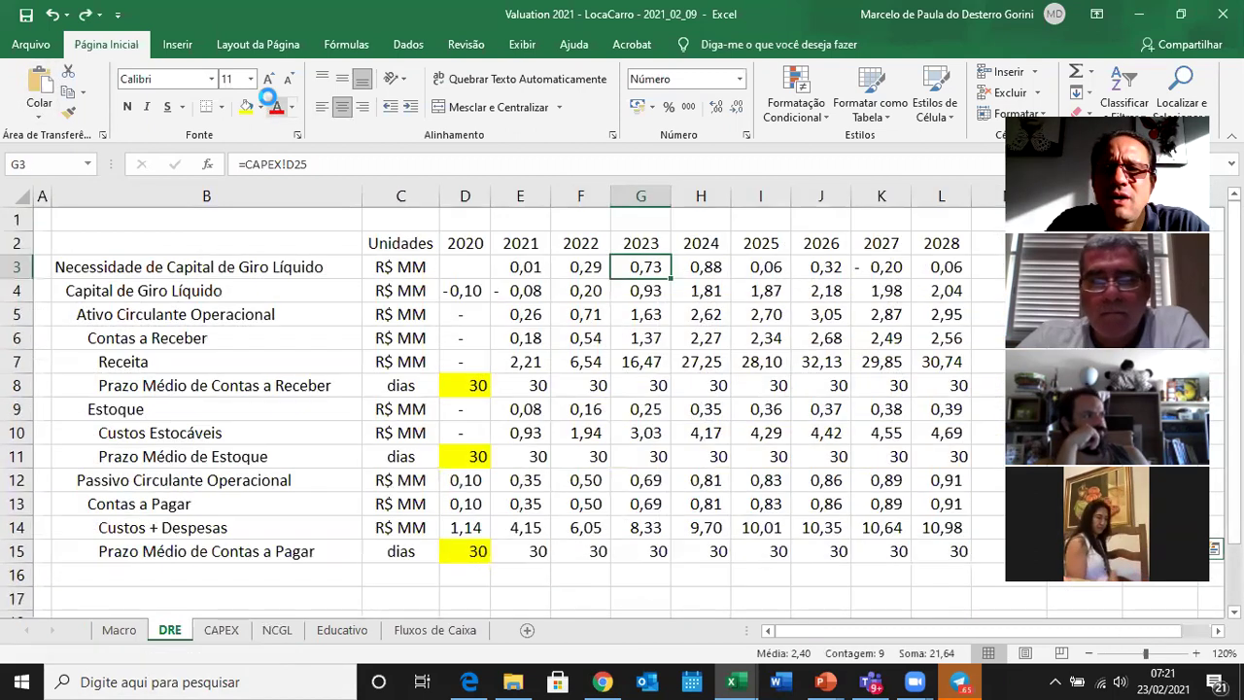
# Copy the 2021 Necessidade de Capital de Giro Líquido formula to 2022 through 2028 on the NCGL sheet.
pyautogui.click(528, 266)
pyautogui.press('Right')
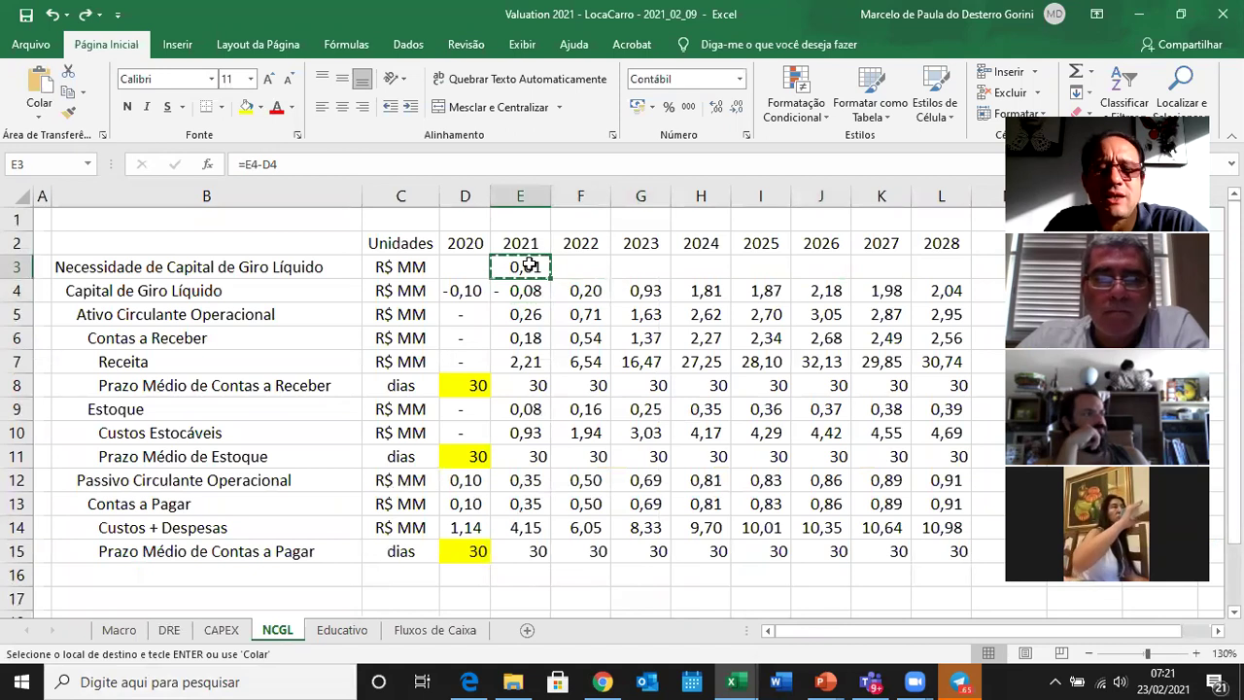
pyautogui.hotkey('shift', 'Right')
pyautogui.hotkey('shift', 'Right')
pyautogui.hotkey('shift', 'Right')
pyautogui.hotkey('shift', 'Right')
pyautogui.hotkey('shift', 'Right')
pyautogui.hotkey('shift', 'Right')
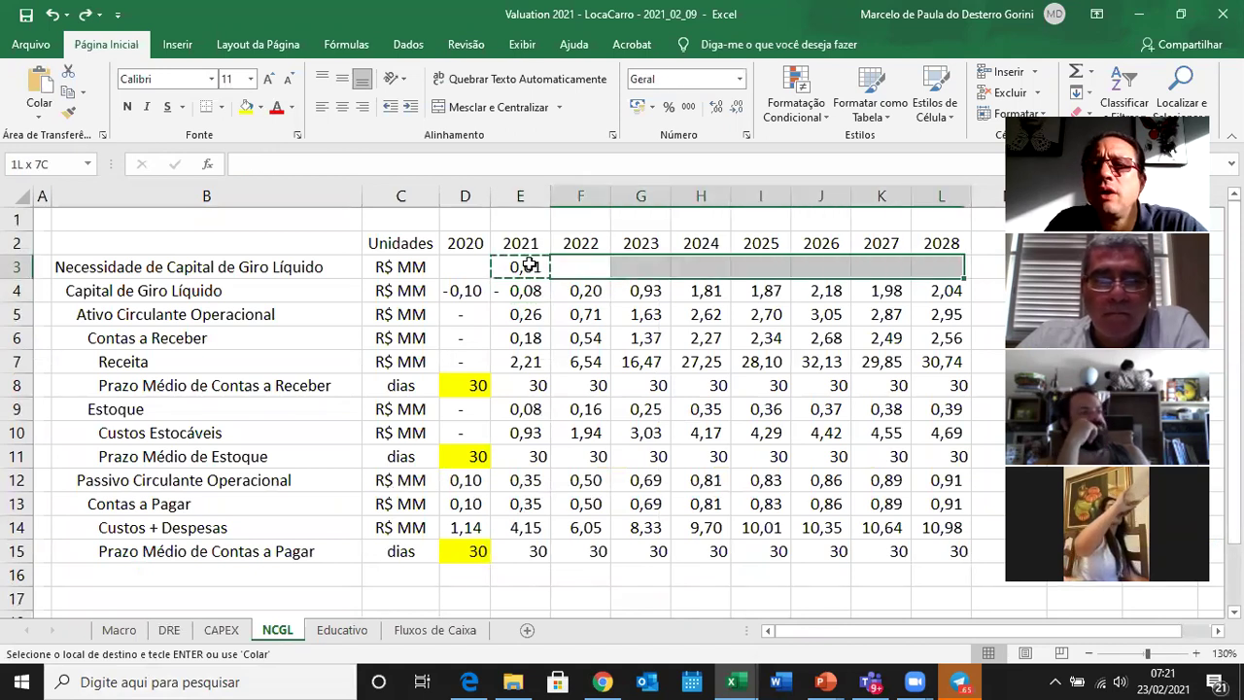
pyautogui.hotkey('ctrl', 'v')
pyautogui.press('Escape')
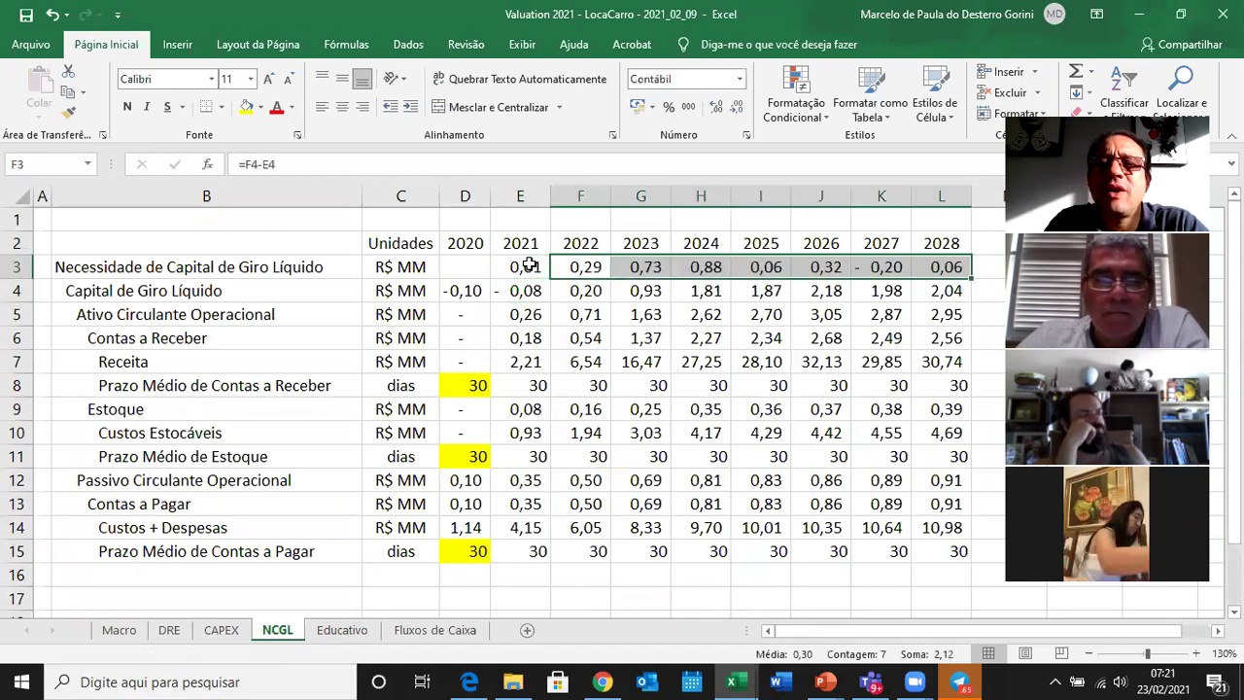
# Examine the filled Necessidade de Capital de Giro Líquido values year by year.
pyautogui.press('Left')
pyautogui.press('Right')
pyautogui.press('Right')
pyautogui.press('Right')
pyautogui.press('Right')
pyautogui.press('Right')
pyautogui.press('Right')
pyautogui.press('Left')
pyautogui.press('Left')
pyautogui.press('Left')
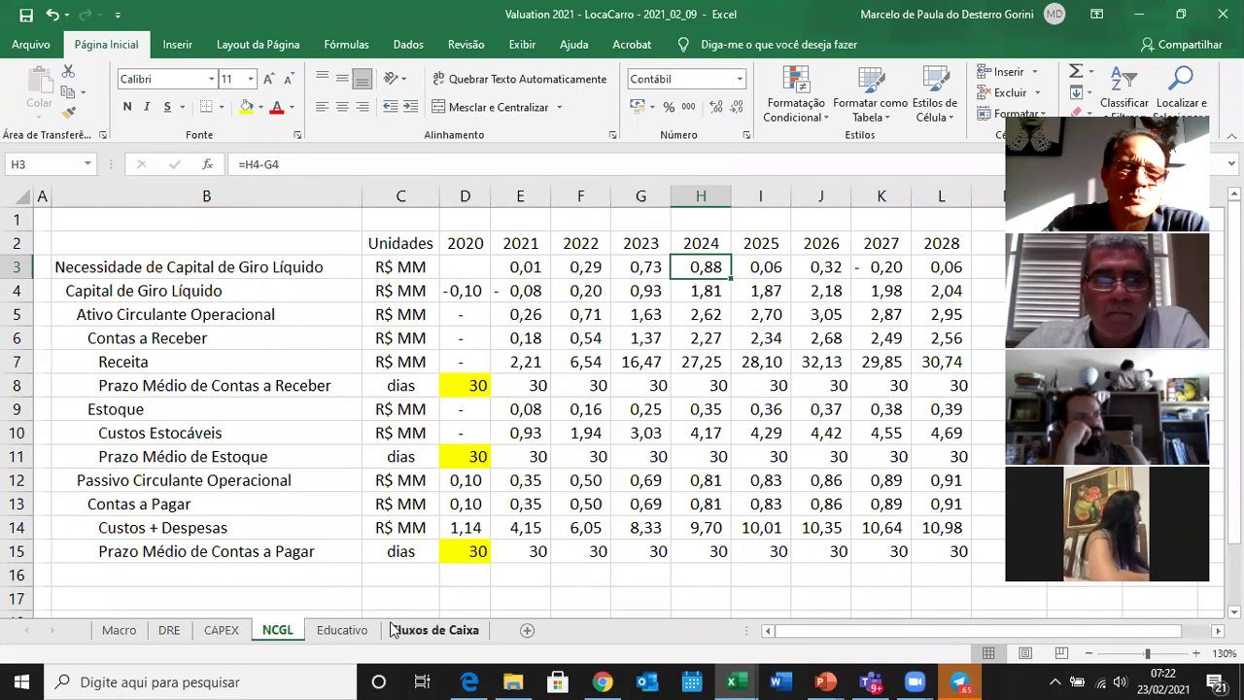
# Open the Fluxos de Caixa sheet and check the Fluxo de Caixa dos Ativos row.
pyautogui.click(433, 631)
pyautogui.press('Left')
pyautogui.press('Left')
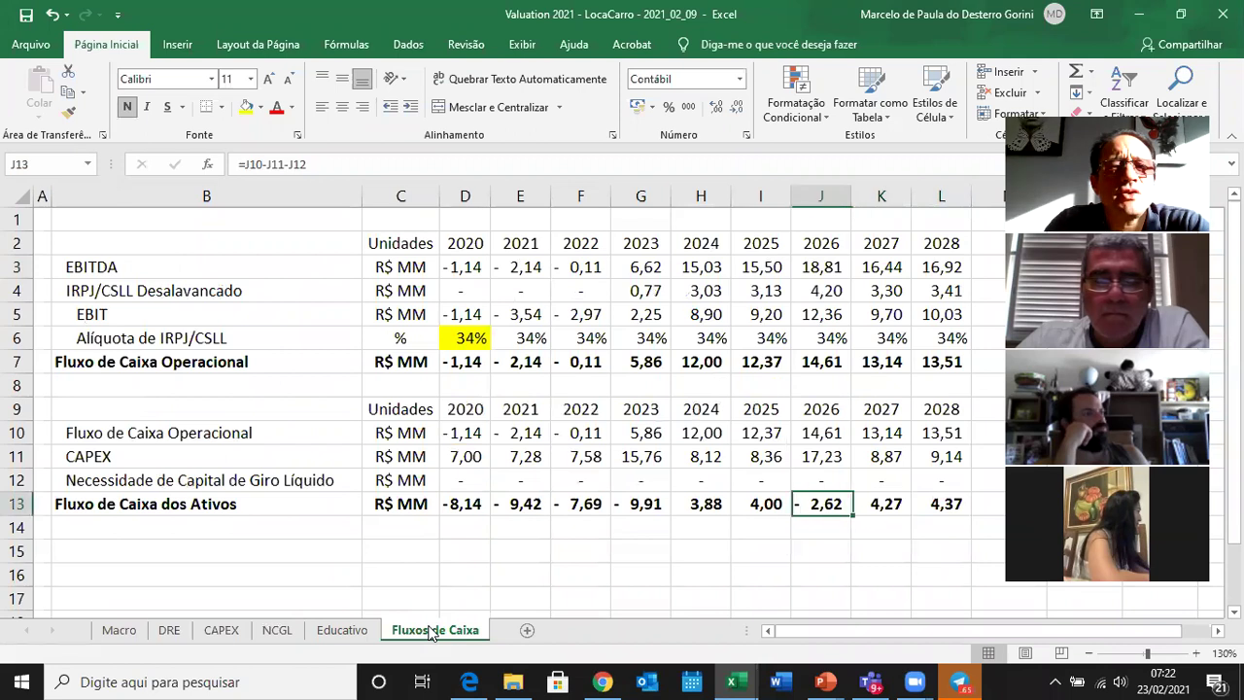
pyautogui.press('Down')
# Switch to the Valuation 2020 Aula Enterprise Value presentation in PowerPoint and start the slide show from the discounted cash flow slide.
pyautogui.moveTo(825, 682)
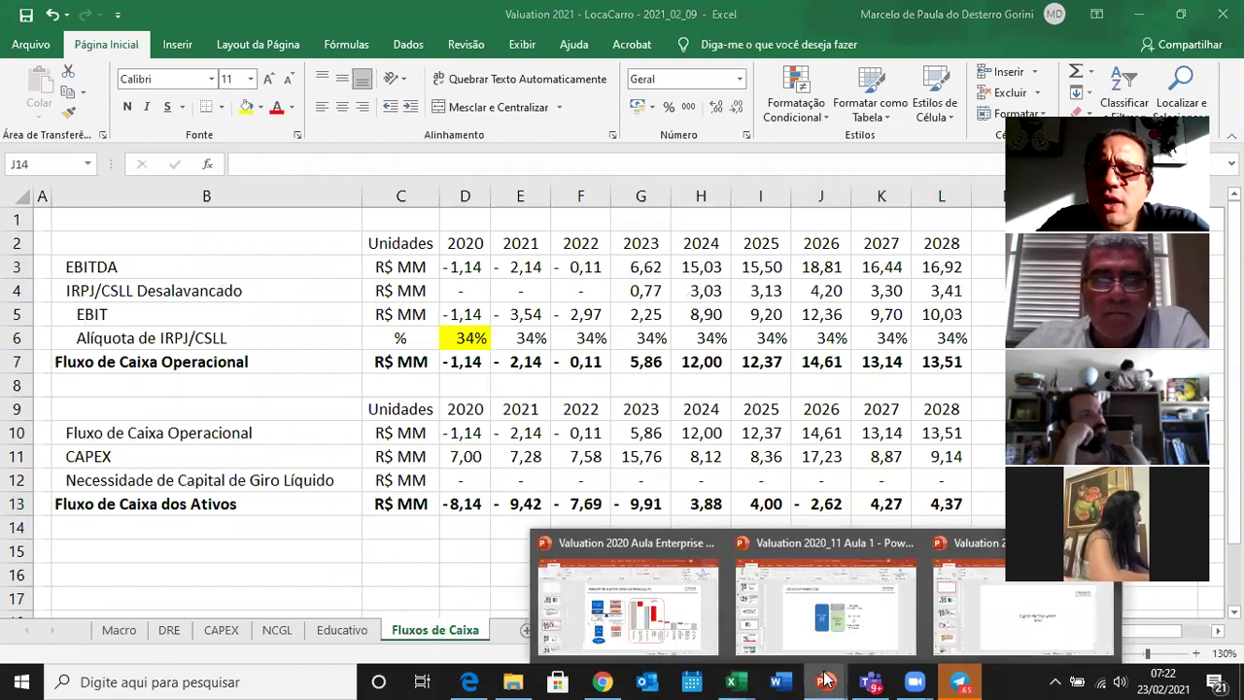
pyautogui.click(683, 628)
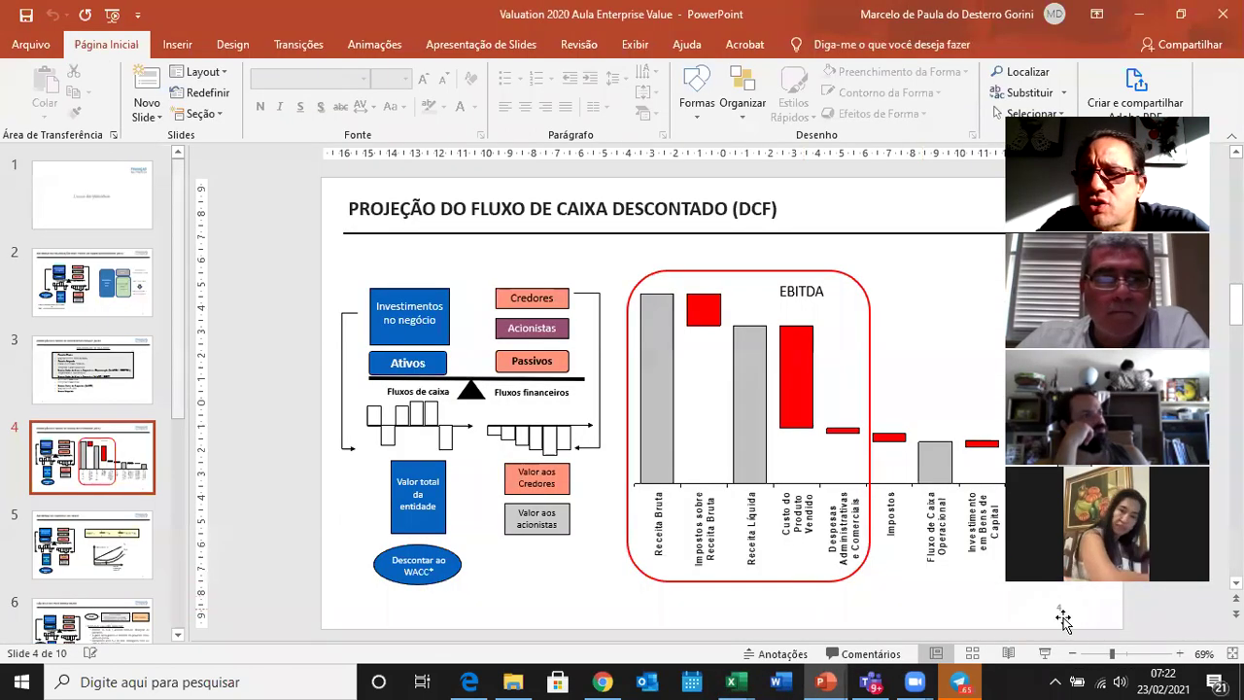
pyautogui.click(1045, 654)
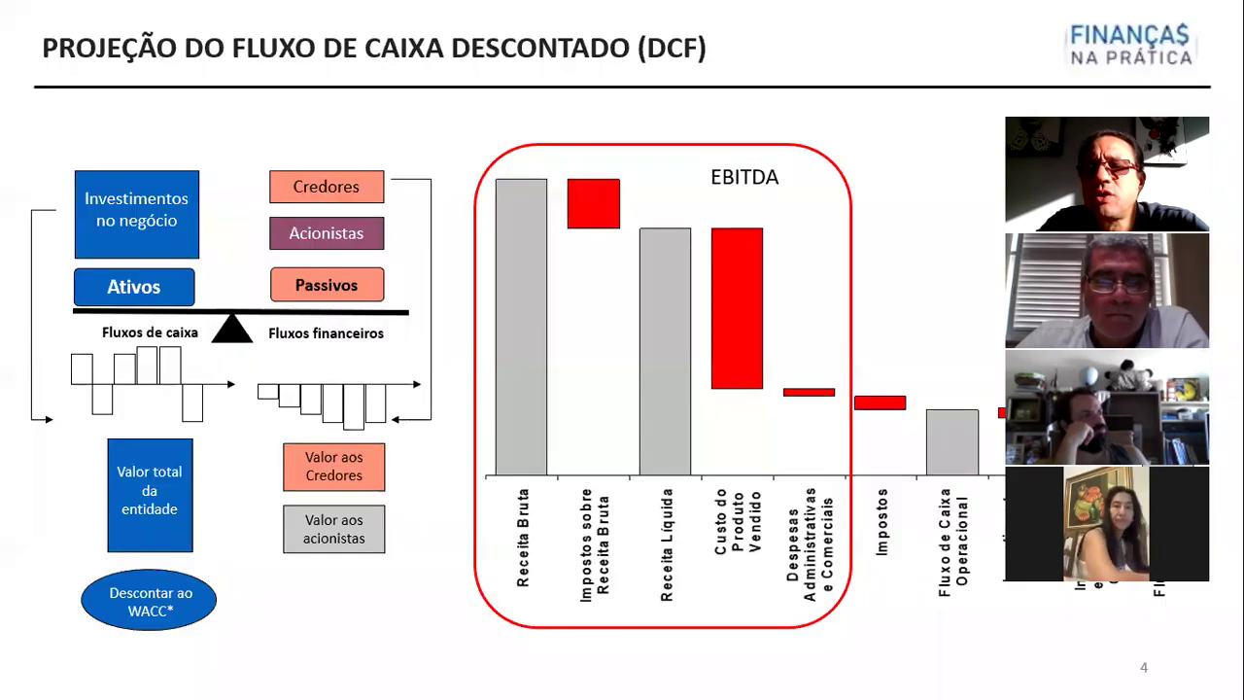
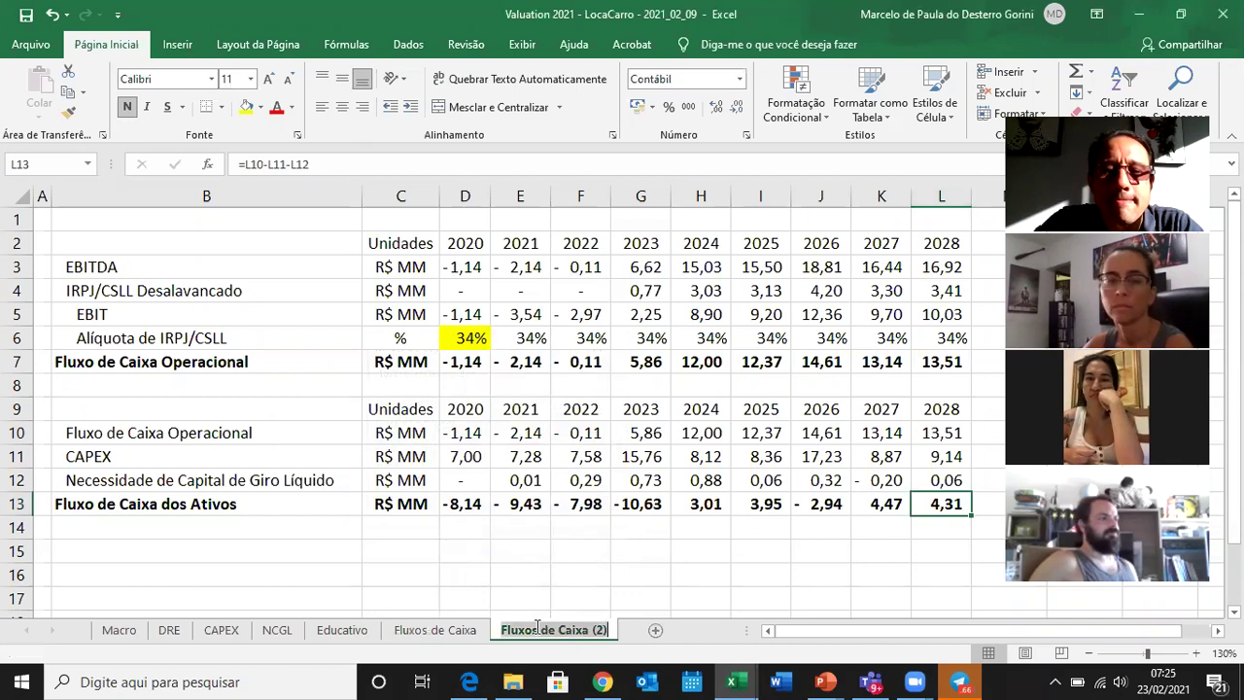
# Rename the Fluxos de Caixa (2) sheet as Enterprise Value.
pyautogui.write('Enterprise Value')
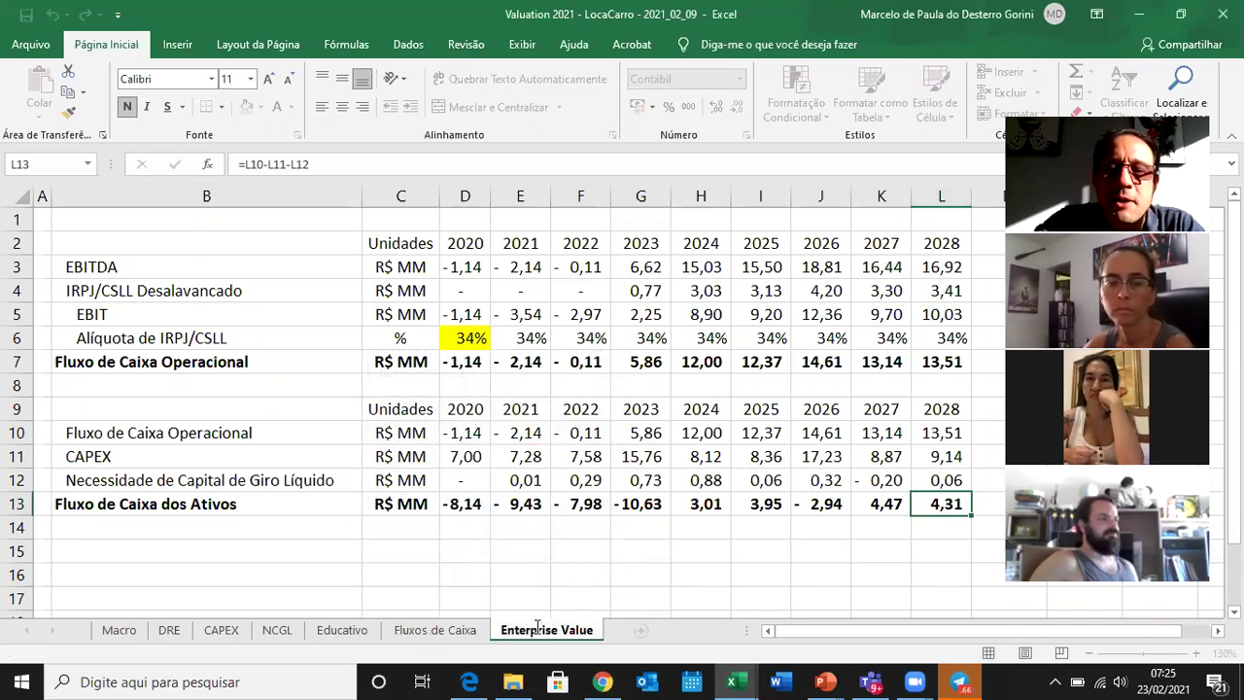
pyautogui.press('Return')
# Check the discounted cash flow slide in the PowerPoint presentation and return to the Excel workbook.
pyautogui.moveTo(829, 679)
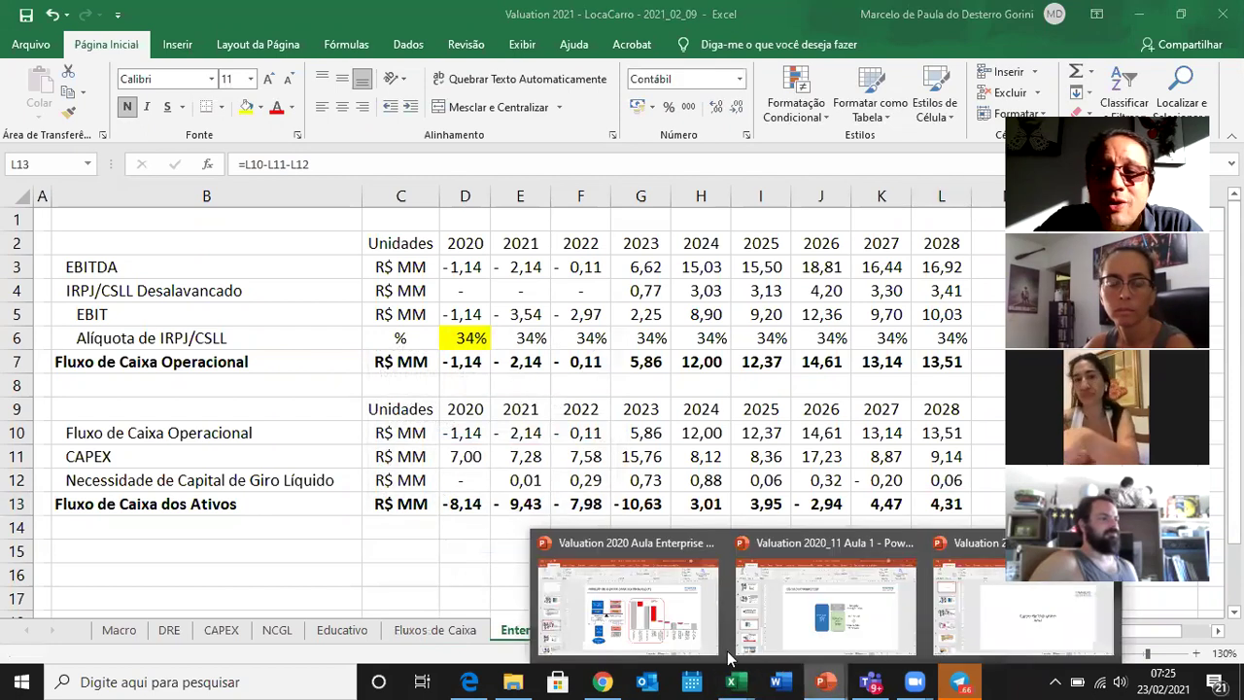
pyautogui.click(642, 603)
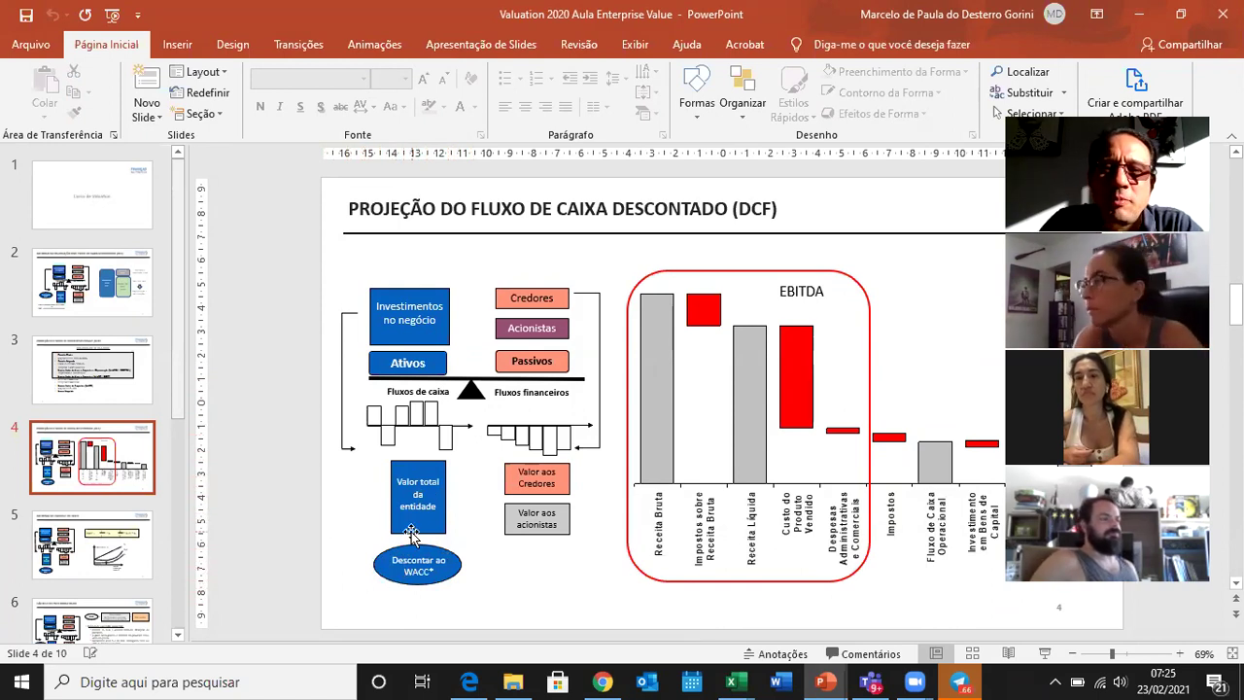
pyautogui.hotkey('alt', 'Tab')
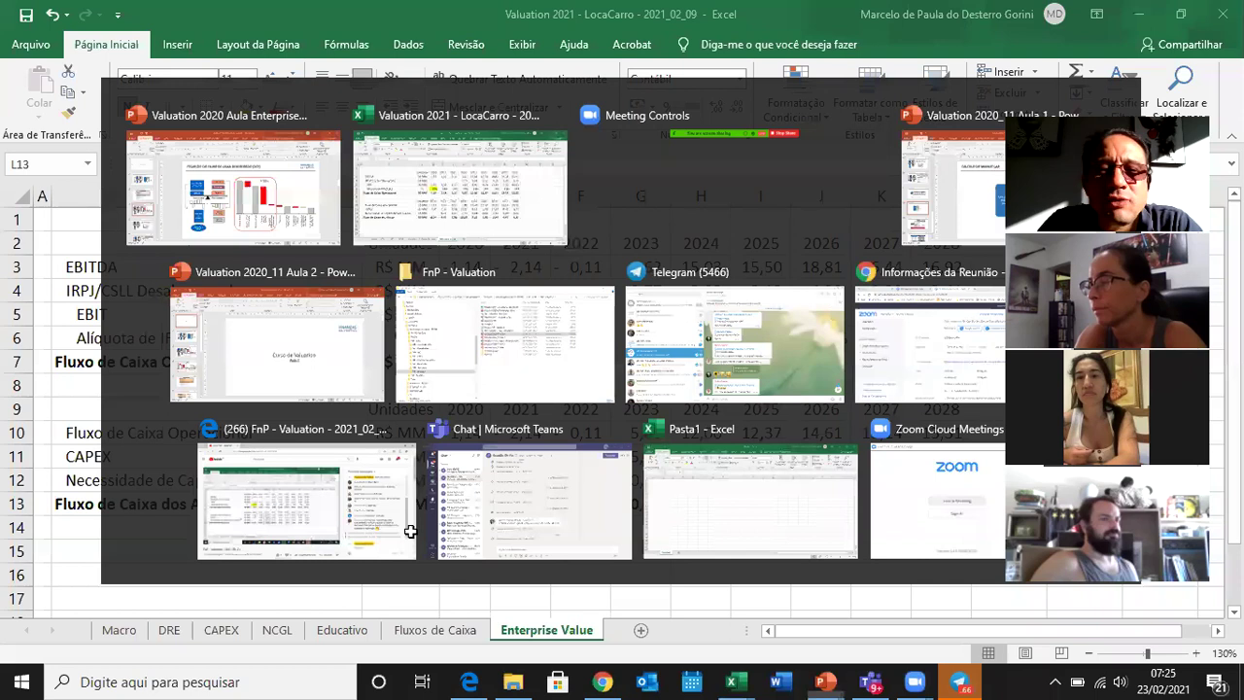
# Delete rows 3 to 12 above Fluxo de Caixa dos Ativos on the Enterprise Value sheet.
pyautogui.moveTo(15, 266); pyautogui.dragTo(17, 491)
pyautogui.rightClick(323, 303)
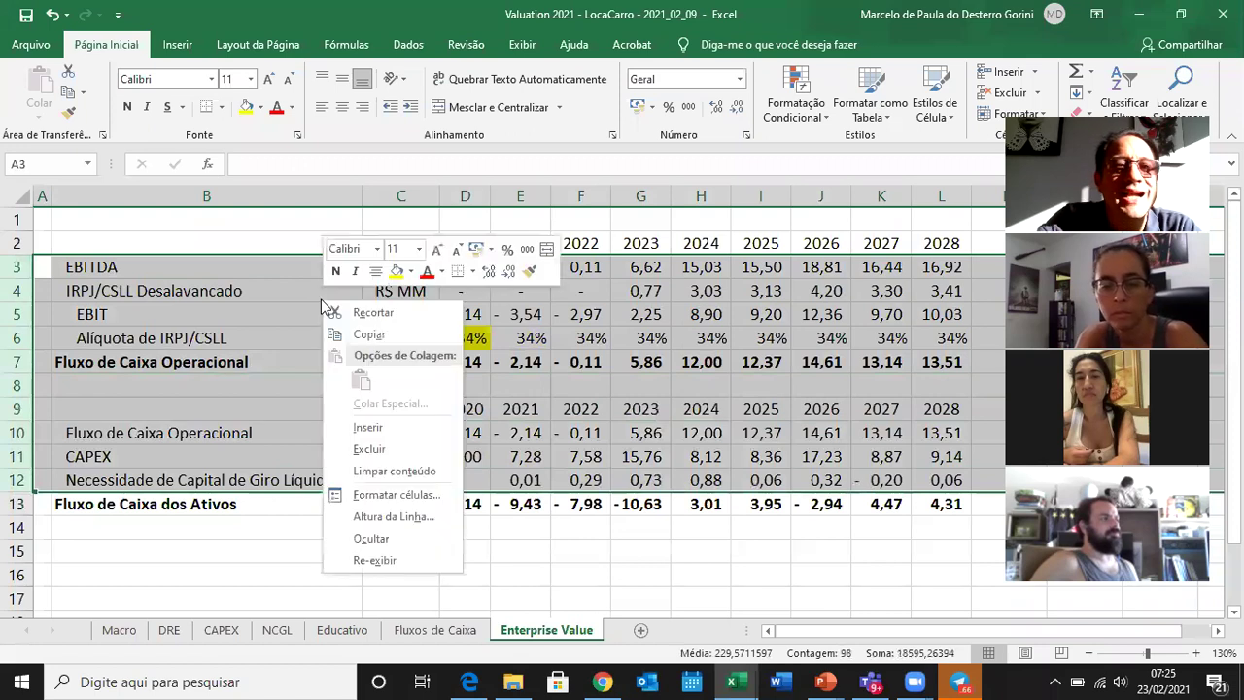
pyautogui.click(373, 449)
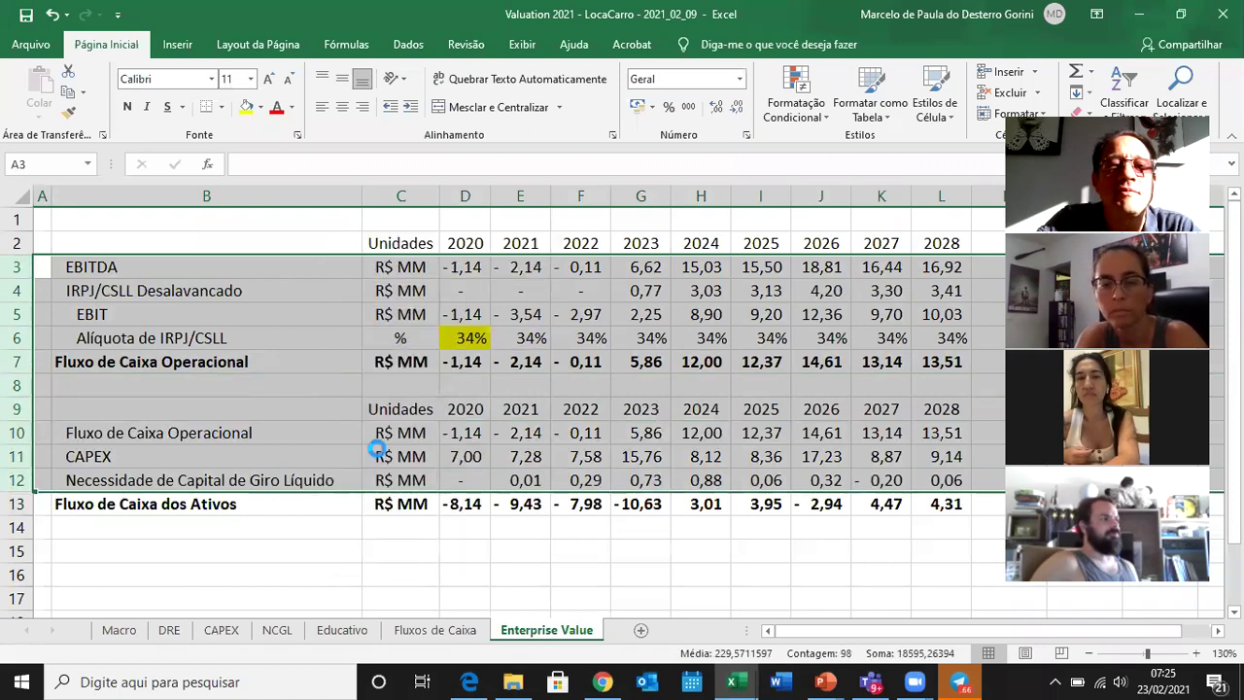
pyautogui.click(313, 404)
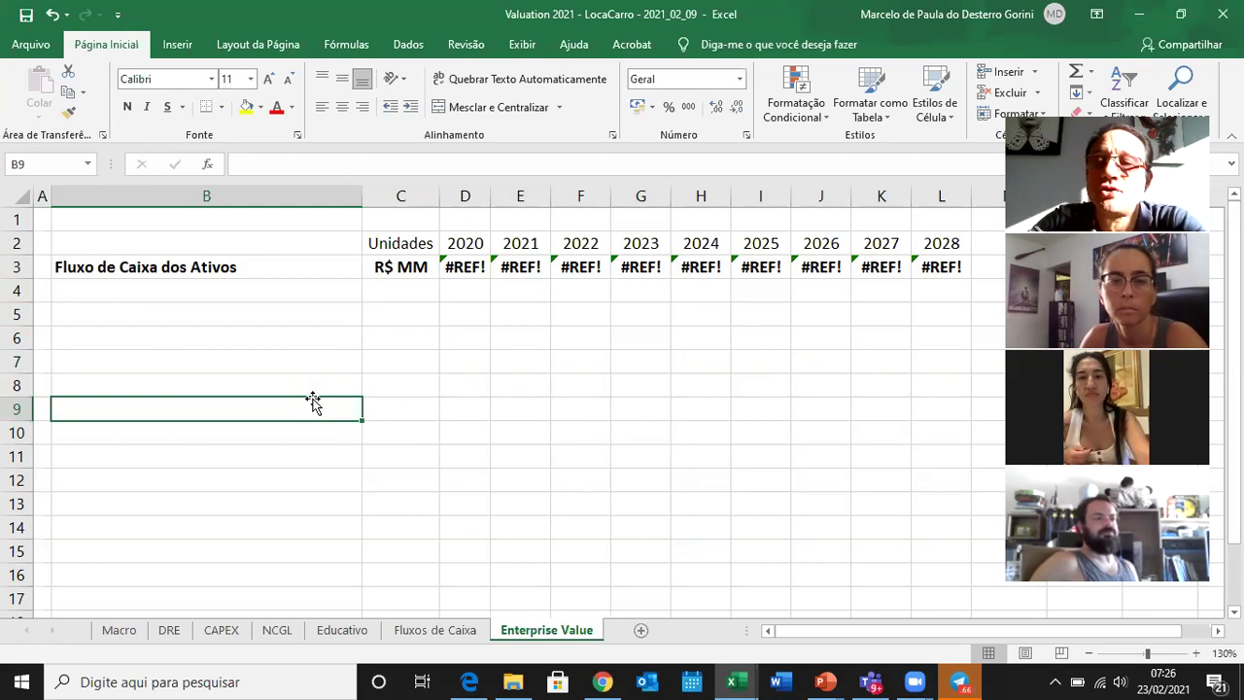
# Examine the Quantidade de Carros projection from 2021 through 2028 on the DRE sheet.
pyautogui.click(168, 630)
pyautogui.click(669, 321)
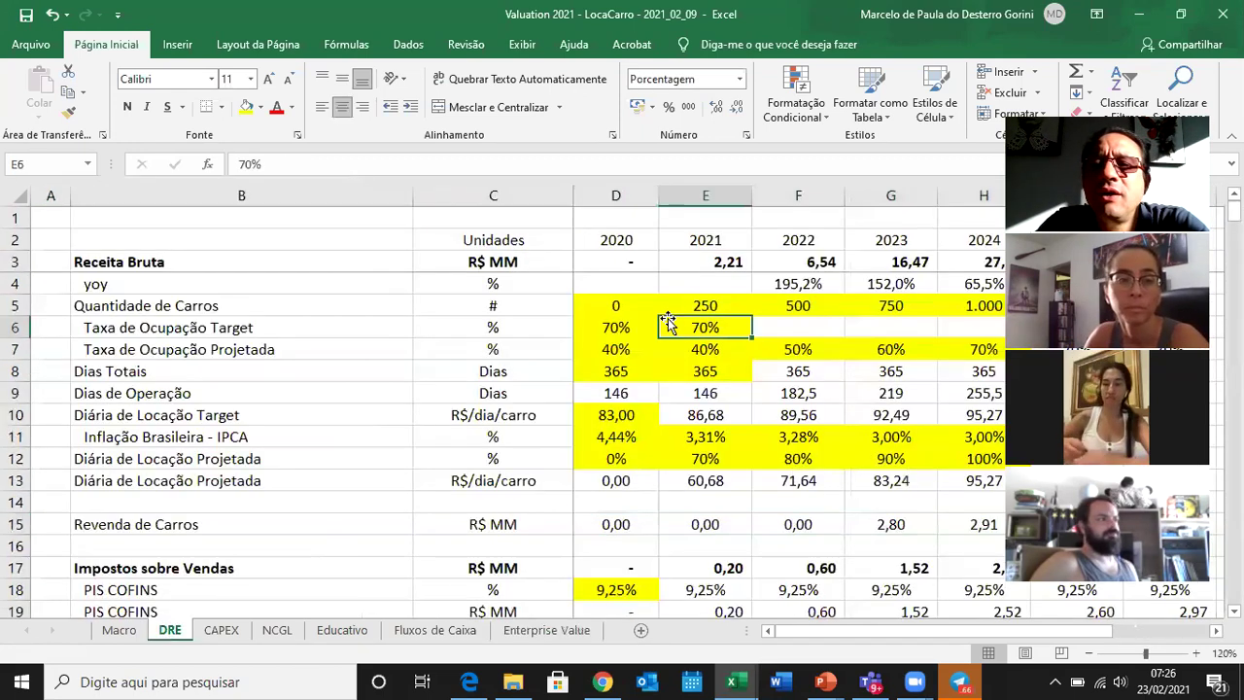
pyautogui.press('Up')
pyautogui.press('Right')
pyautogui.press('Right')
pyautogui.press('Right')
pyautogui.press('Right')
pyautogui.hscroll(3, 667, 319)
pyautogui.press('Left')
pyautogui.press('Right')
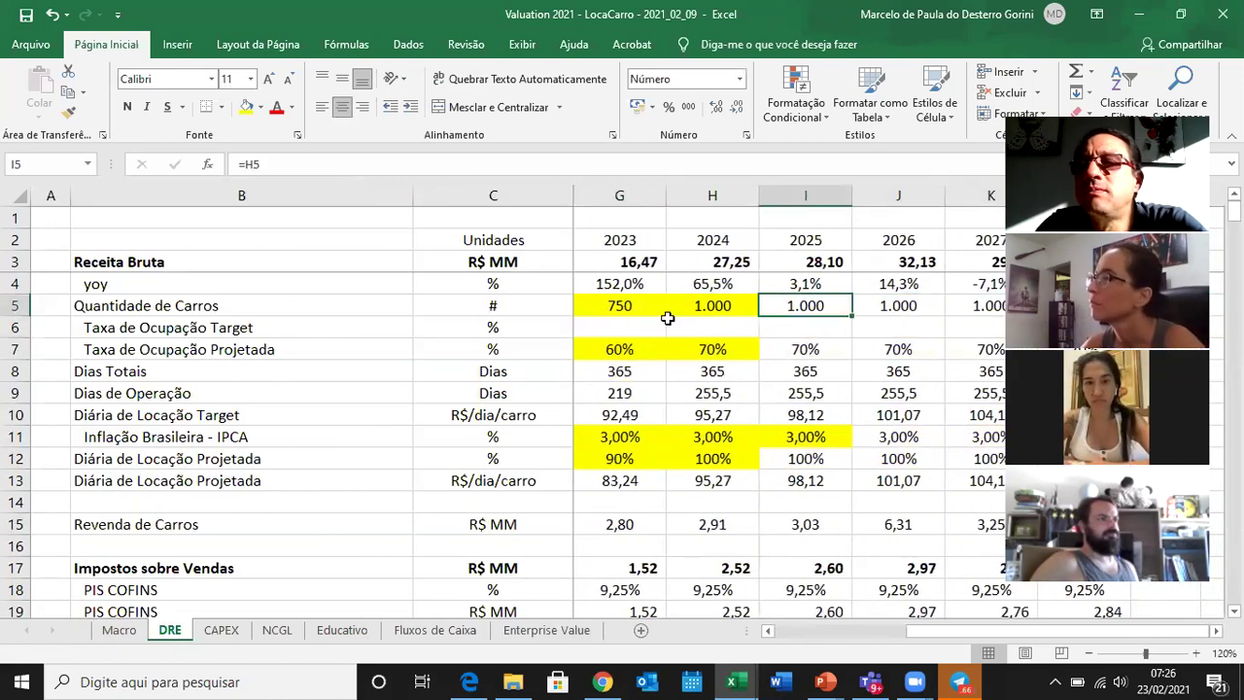
pyautogui.press('Right')
pyautogui.press('Right')
pyautogui.press('Right')
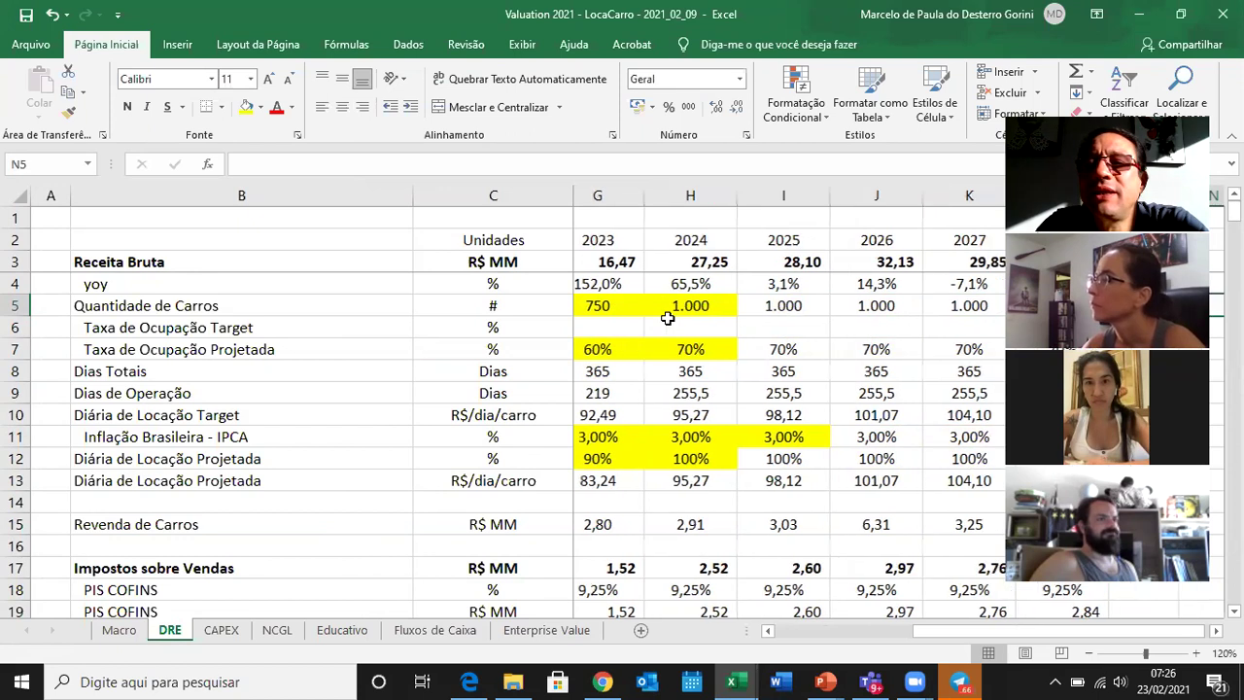
pyautogui.press('Left')
pyautogui.press('Left')
pyautogui.press('Left')
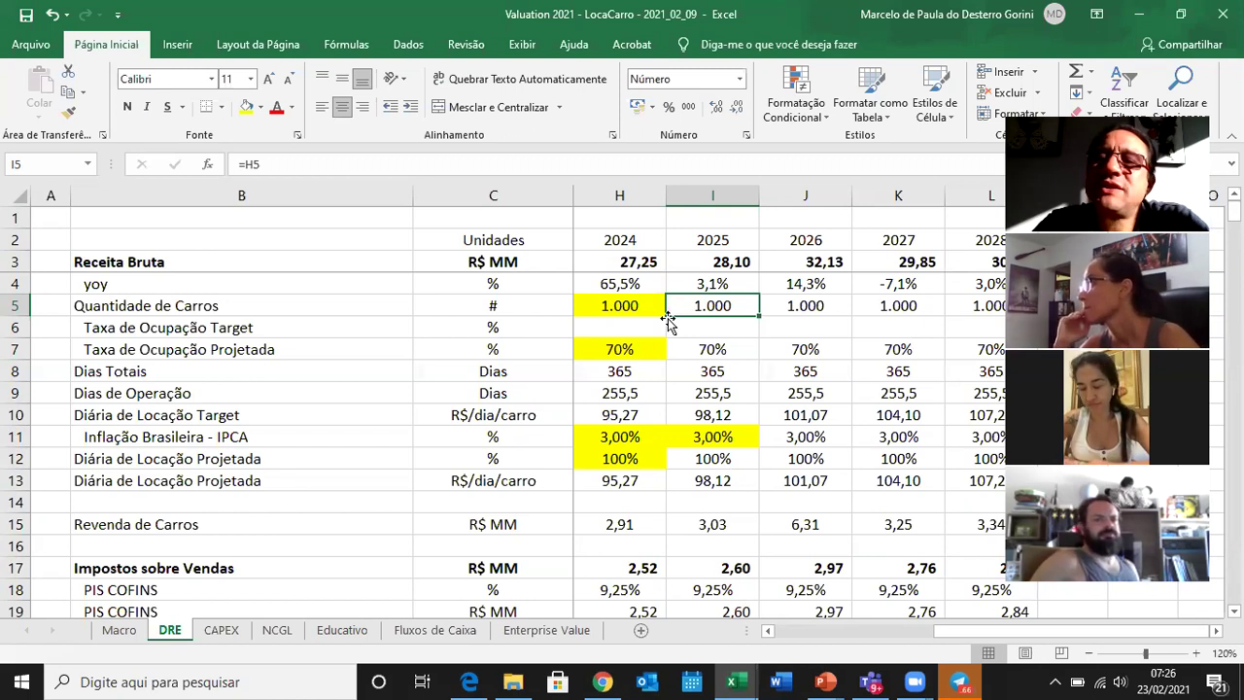
pyautogui.press('Right')
pyautogui.press('Right')
pyautogui.press('Right')
pyautogui.press('Right')
pyautogui.press('Right')
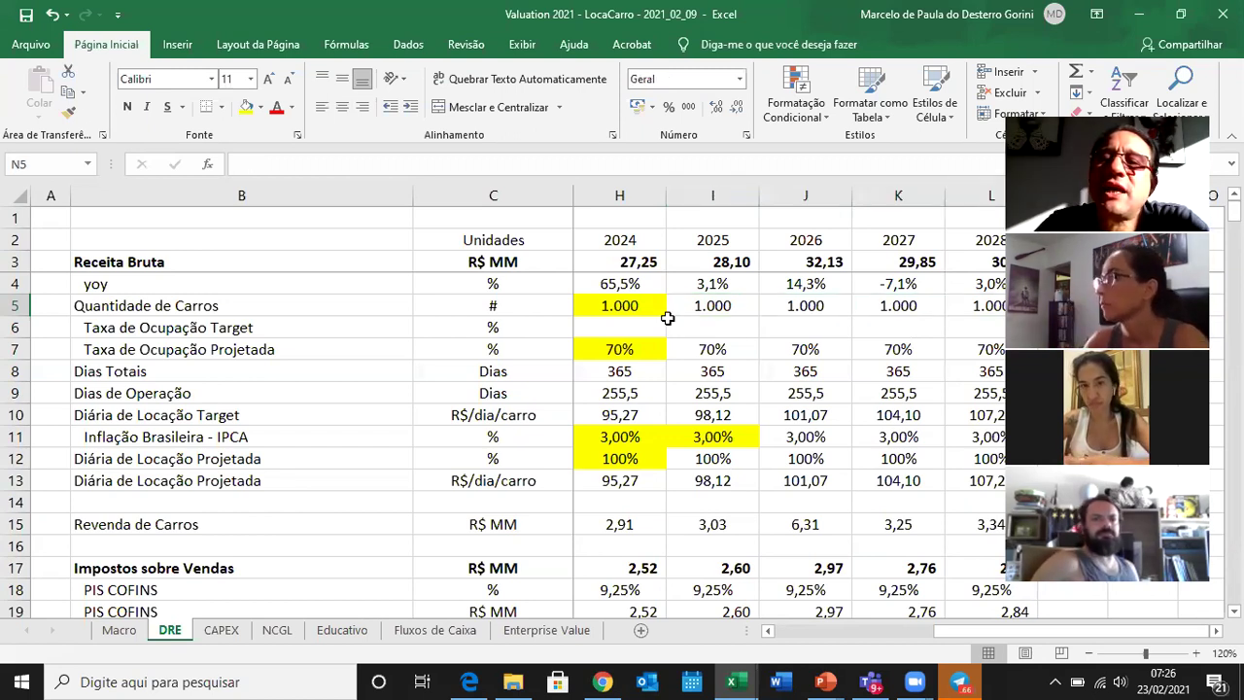
# Compare the 2023 and 2024 car quantities with the following years and check the neighbouring growth and occupancy rows.
pyautogui.press('Left')
pyautogui.press('Left')
pyautogui.press('Left')
pyautogui.press('Left')
pyautogui.press('Left')
pyautogui.press('Left')
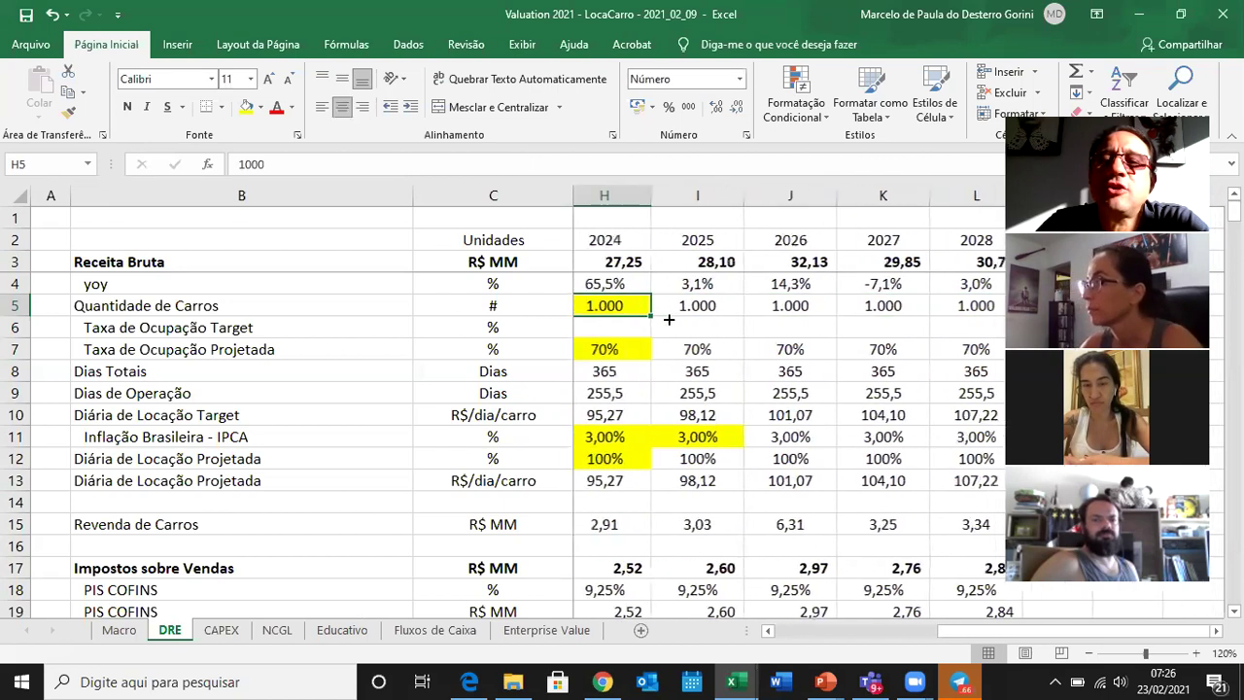
pyautogui.press('Right')
pyautogui.press('Right')
pyautogui.press('Left')
pyautogui.press('Left')
pyautogui.press('Left')
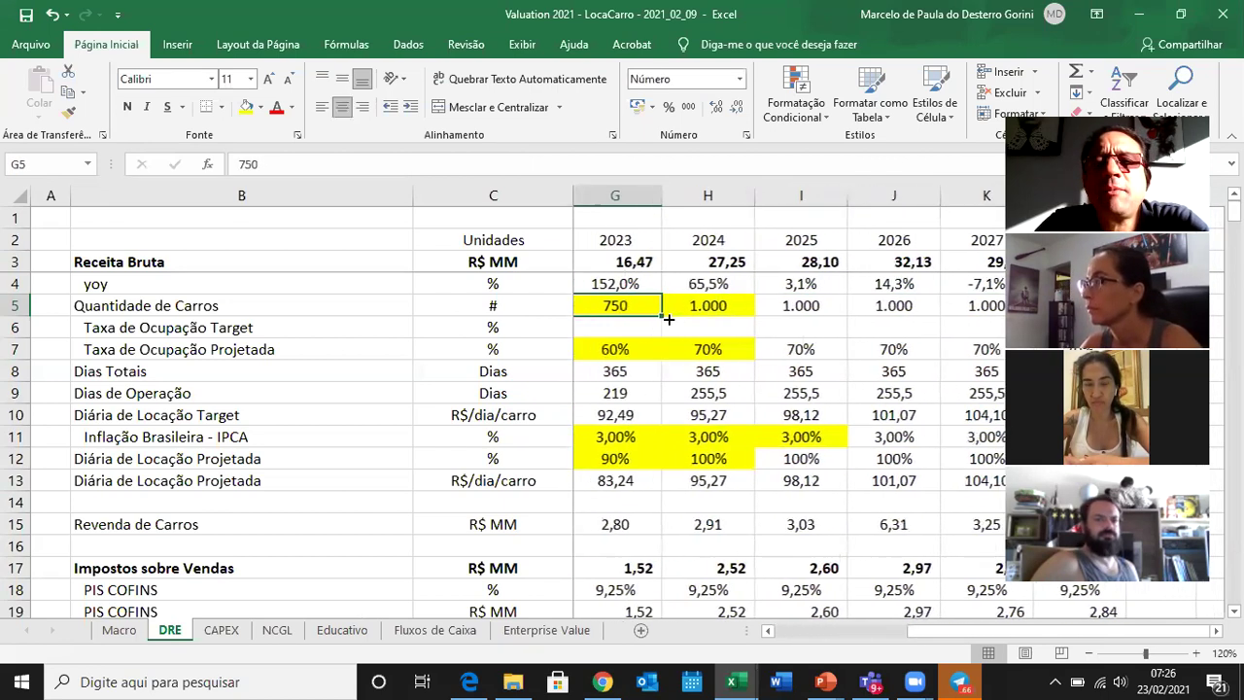
pyautogui.press('Right')
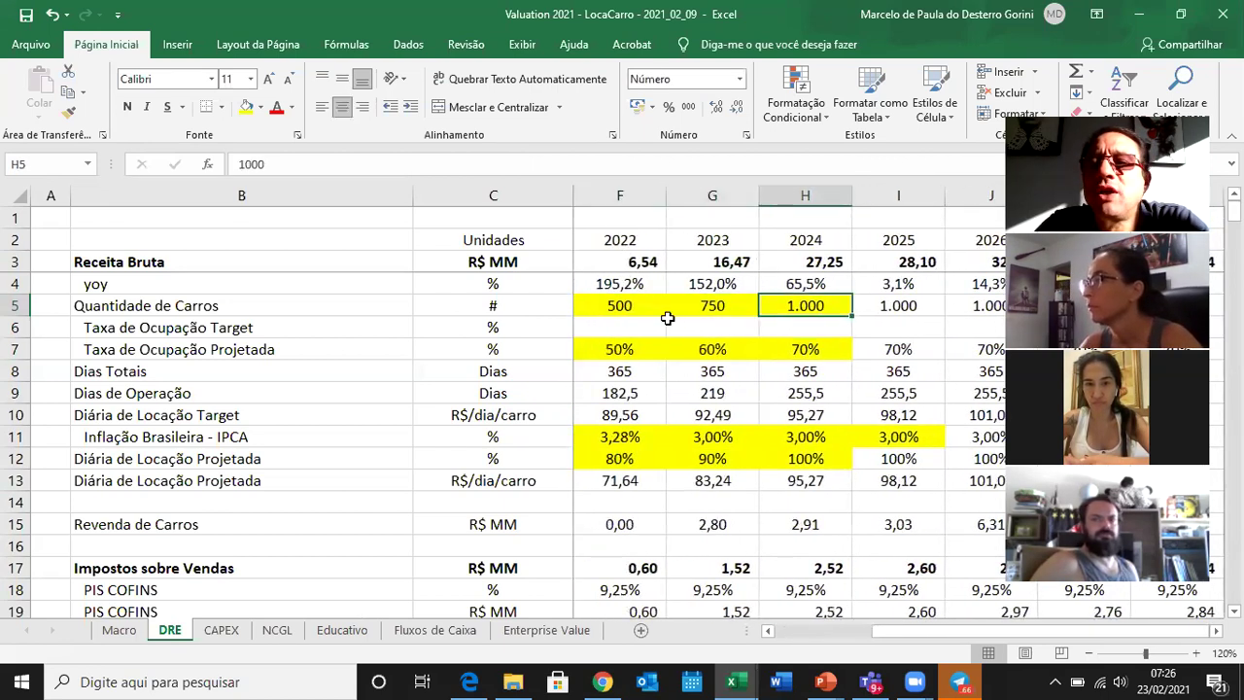
pyautogui.press('Up')
pyautogui.press('Down')
pyautogui.press('Down')
pyautogui.press('Up')
pyautogui.press('Down')
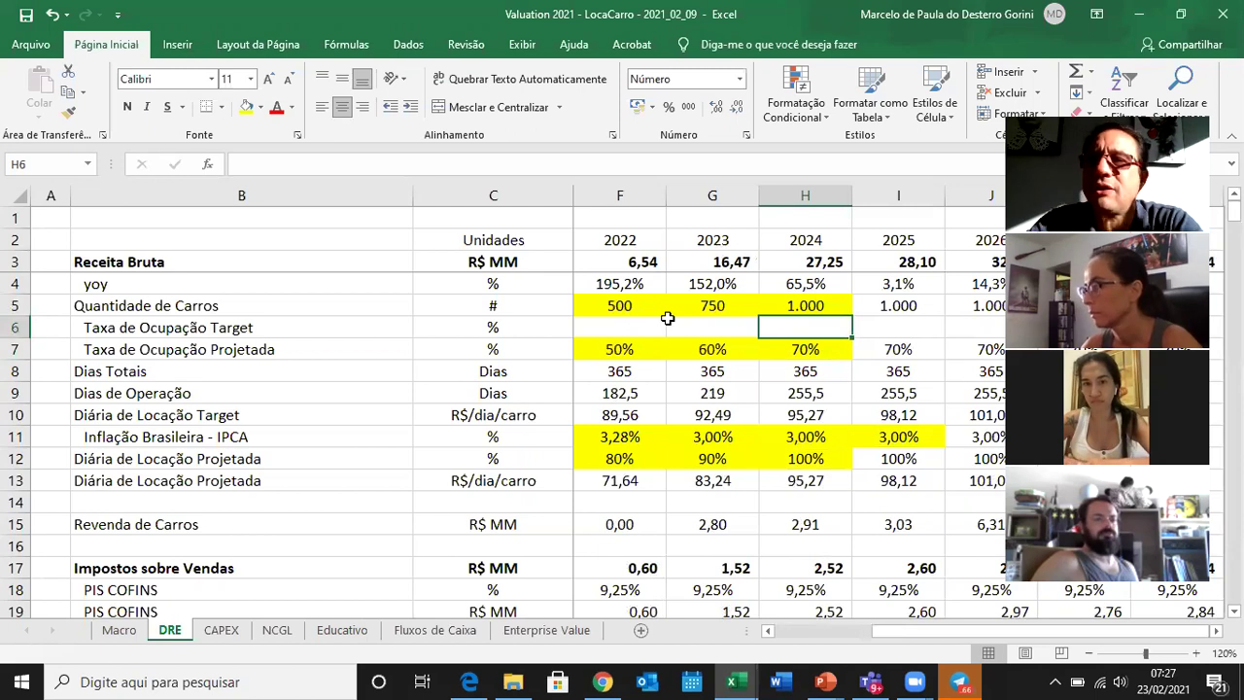
# Link the 2020 Fluxo de Caixa dos Ativos cell D3 on the Enterprise Value sheet to cell D13 of Fluxos de Caixa.
pyautogui.click(825, 681)
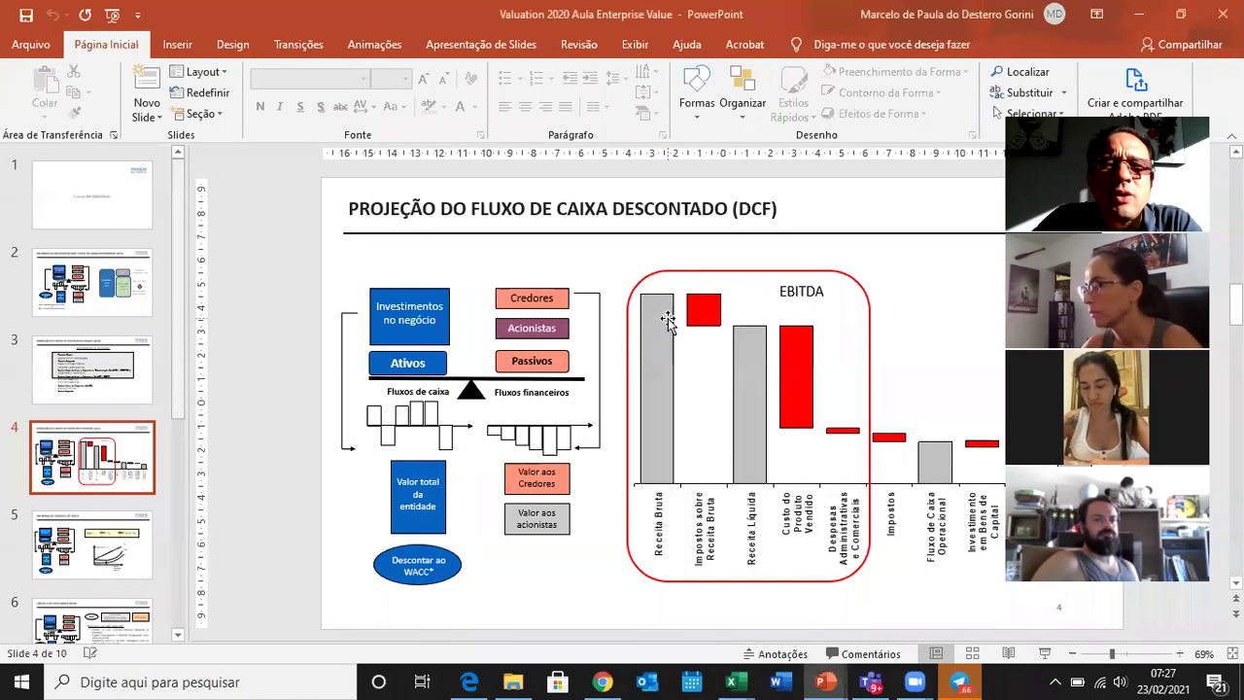
pyautogui.click(731, 682)
pyautogui.click(546, 630)
pyautogui.press('Up')
pyautogui.press('Up')
pyautogui.press('Up')
pyautogui.press('Up')
pyautogui.press('Up')
pyautogui.press('Up')
pyautogui.press('Right')
pyautogui.press('Right')
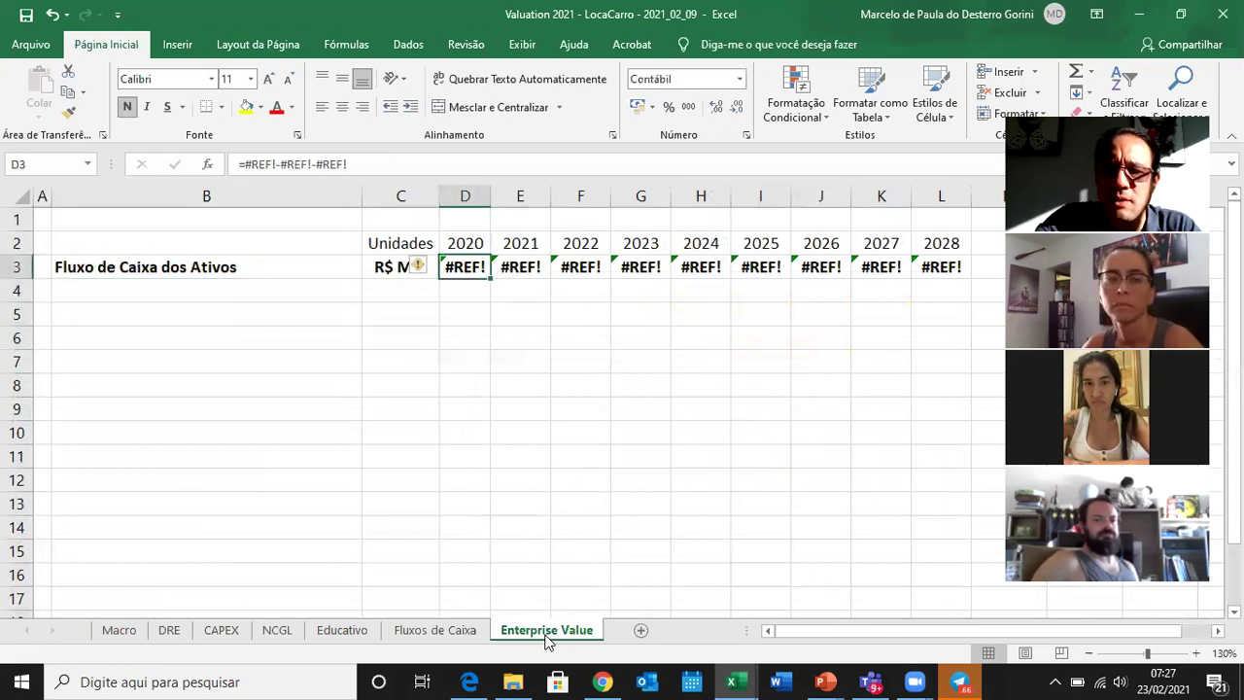
pyautogui.write('=')
pyautogui.click(420, 632)
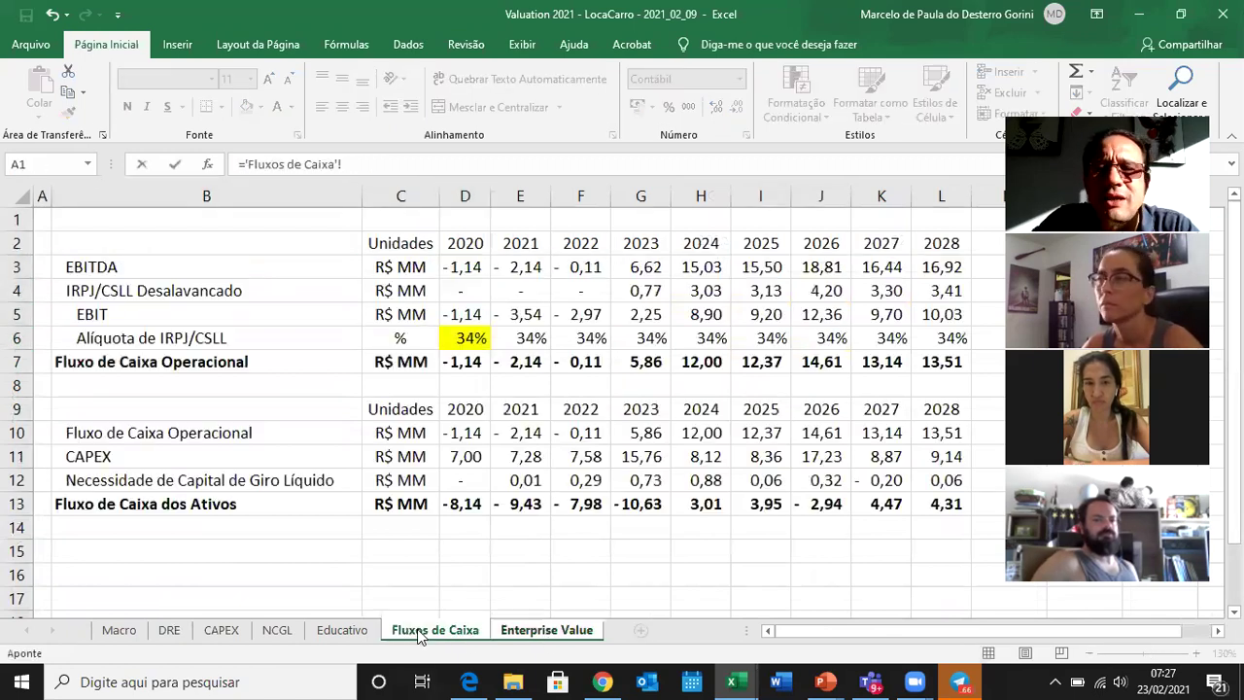
pyautogui.click(480, 503)
pyautogui.press('Return')
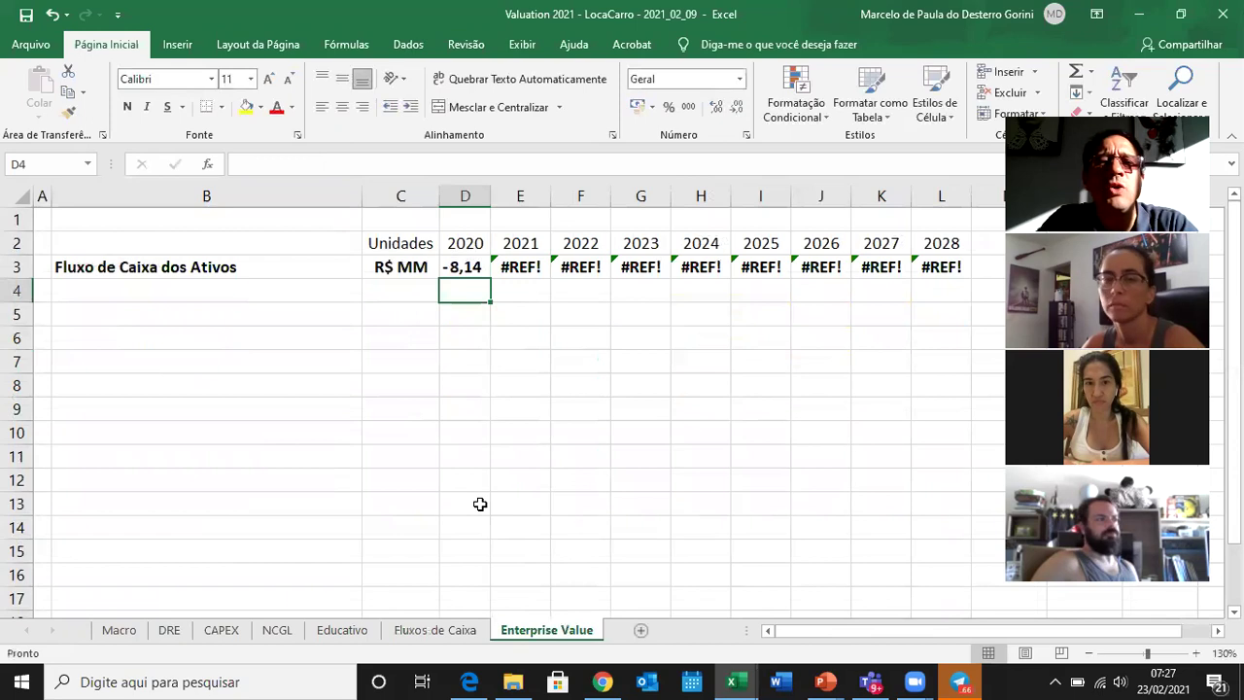
# Copy the 2020 Fluxo de Caixa dos Ativos link across 2021 through 2028, replacing the broken references.
pyautogui.press('Up')
pyautogui.hotkey('ctrl', 'c')
pyautogui.press('Right')
pyautogui.hotkey('ctrl', 'shift', 'Right')
pyautogui.hotkey('ctrl', 'v')
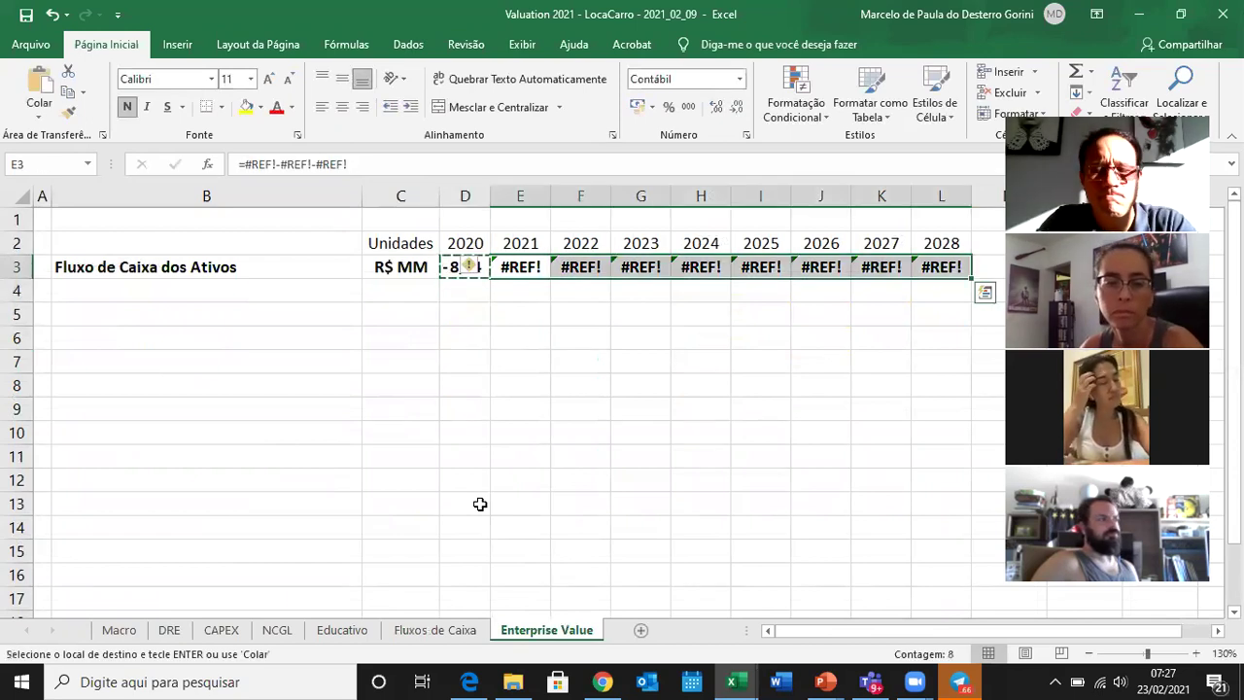
pyautogui.hotkey('ctrl', 'Left')
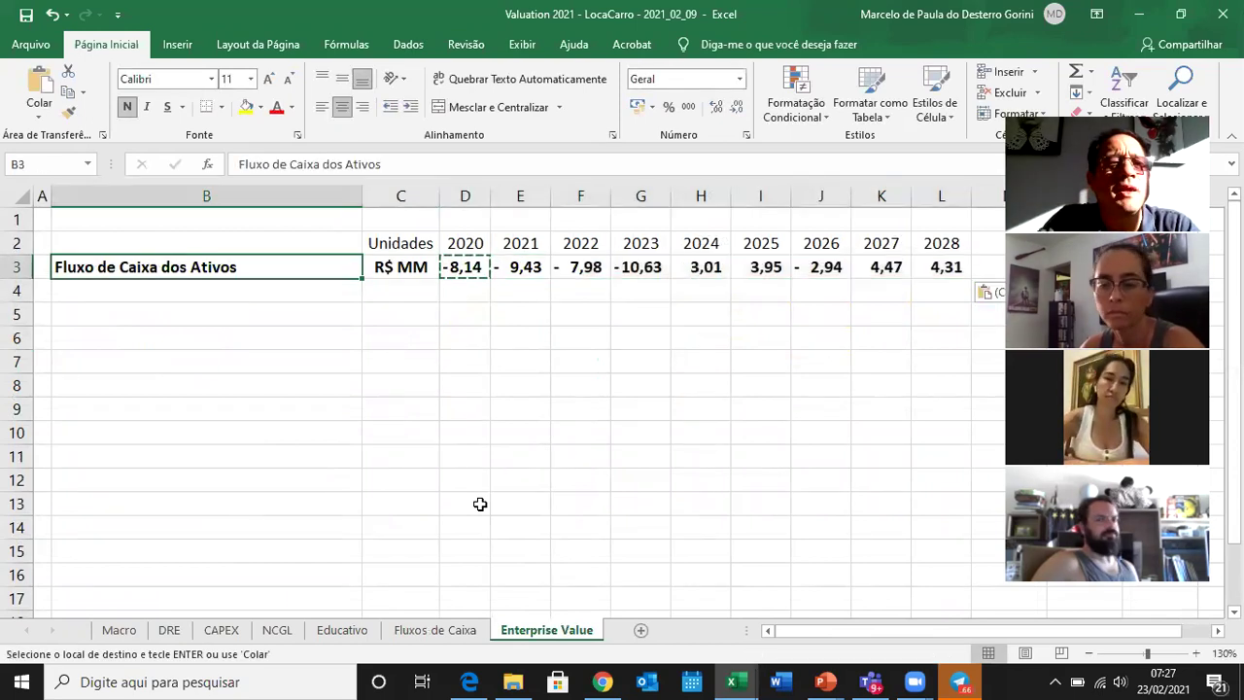
# Add a WACC row below Fluxo de Caixa dos Ativos with % as its unit.
pyautogui.press('Down')
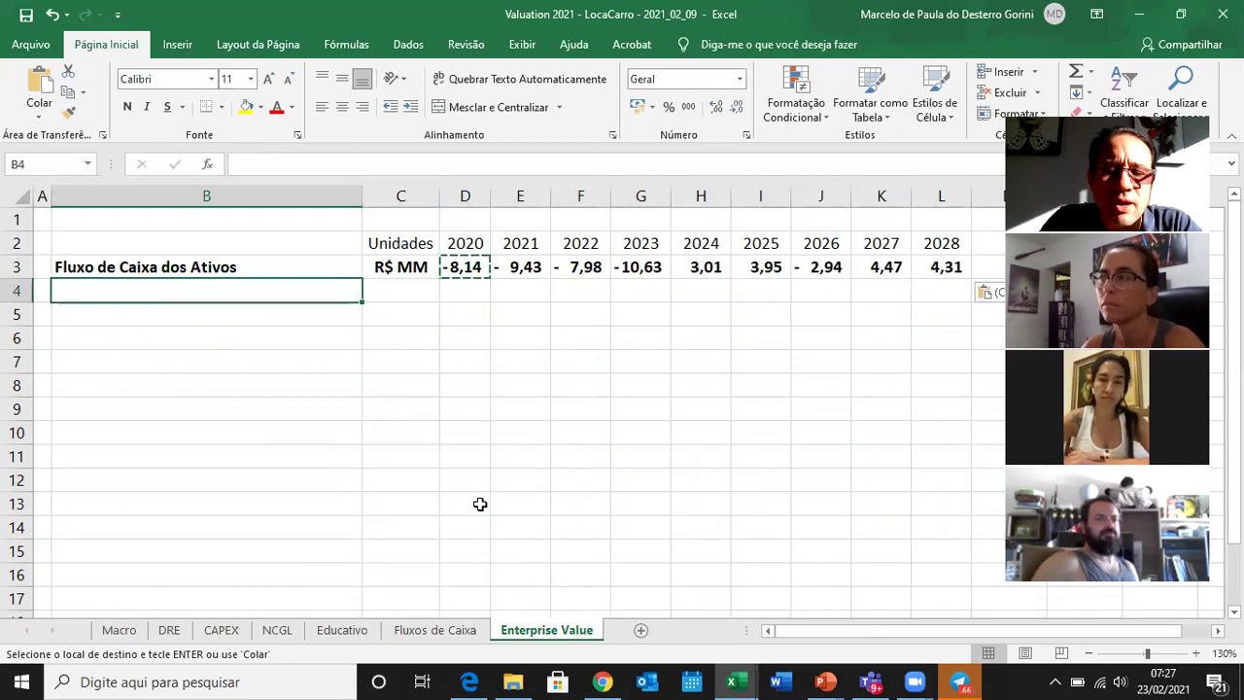
pyautogui.write('WACC')
pyautogui.press('Return')
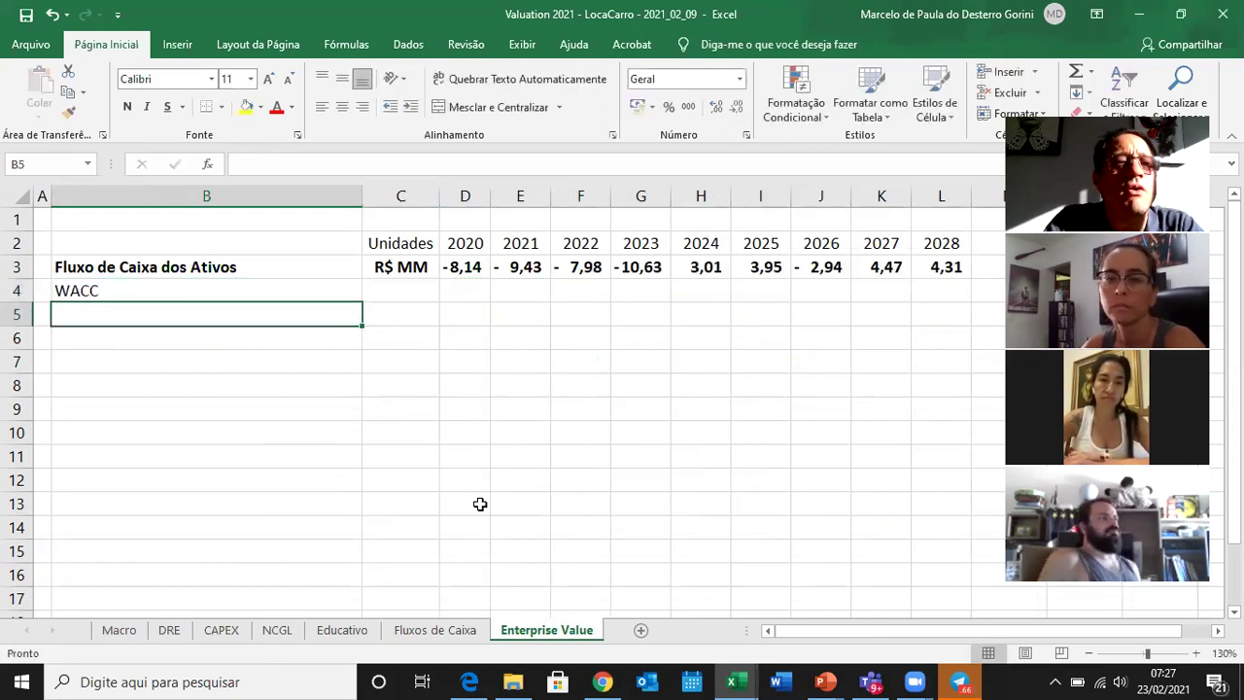
pyautogui.press('Up')
pyautogui.press('Right')
pyautogui.write('%')
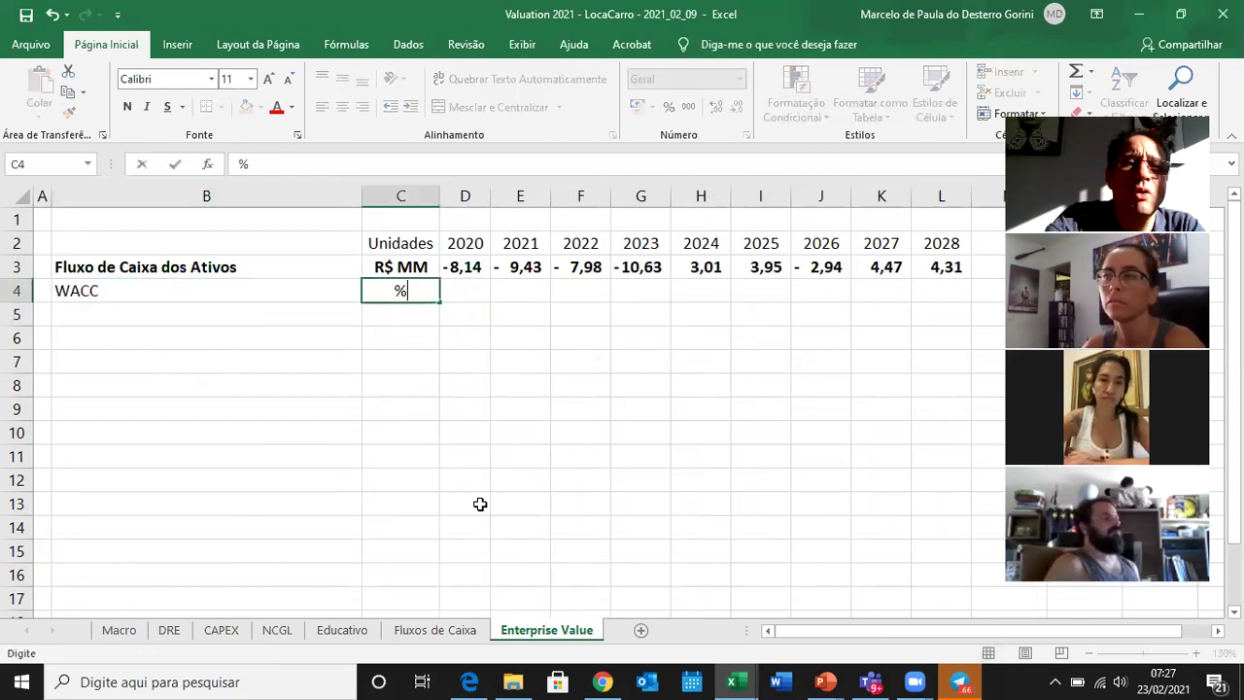
pyautogui.press('Return')
# Label the row below WACC "Número de Anos".
pyautogui.press('Left')
pyautogui.write('N')
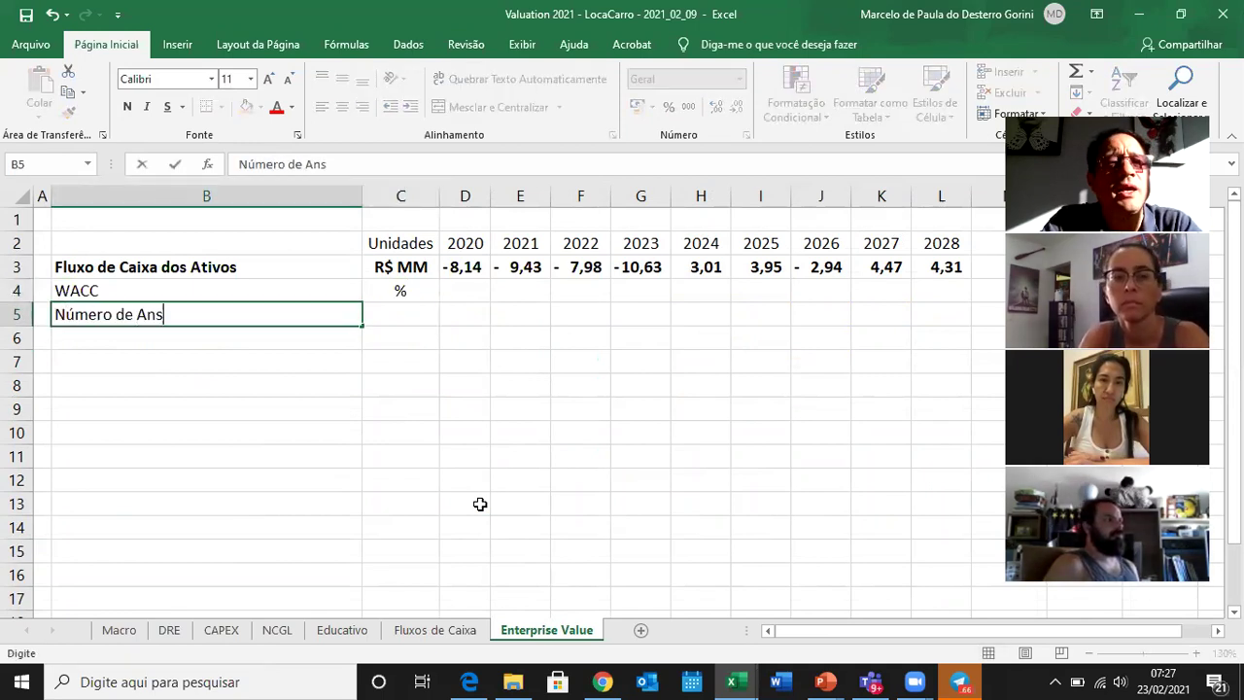
pyautogui.press('Return')
pyautogui.press('Up')
pyautogui.press('F2')
pyautogui.press('BackSpace')
pyautogui.write('os')
pyautogui.press('Return')
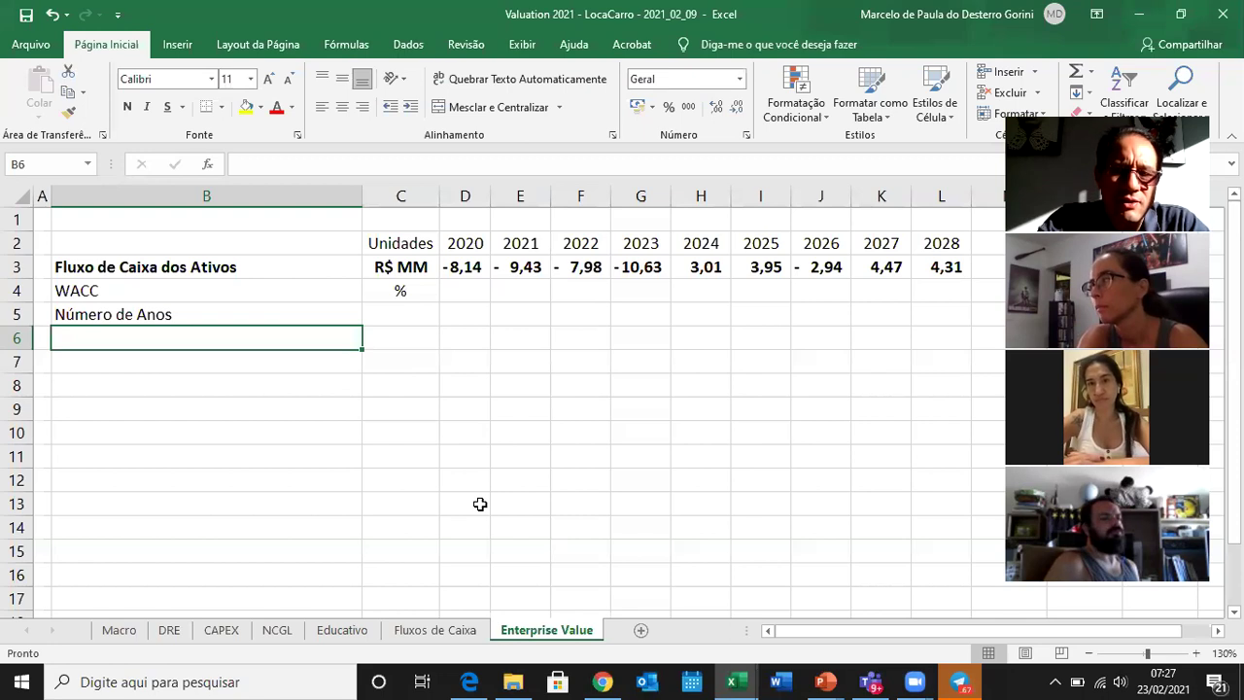
# Label the following two rows "fator de Valor Presente" and "VP do Fluxo de Caixa dos Ativos".
pyautogui.write('fator de ')
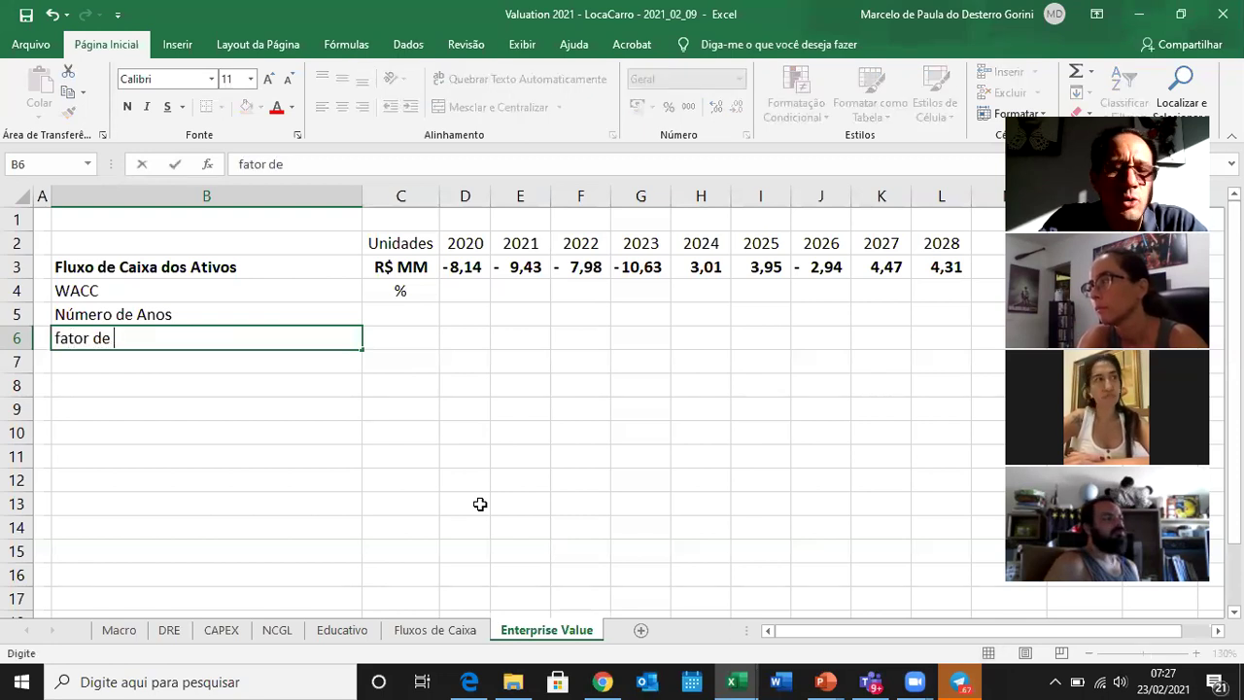
pyautogui.write('Valor Presente')
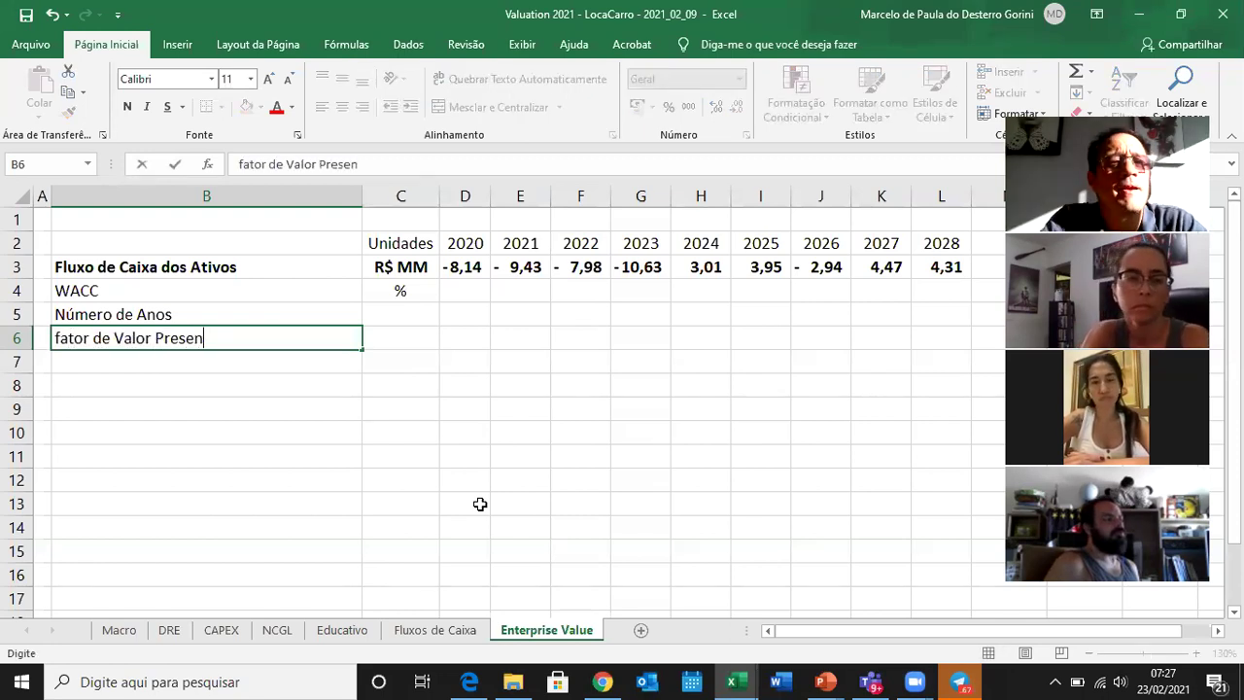
pyautogui.press('Return')
pyautogui.write('V')
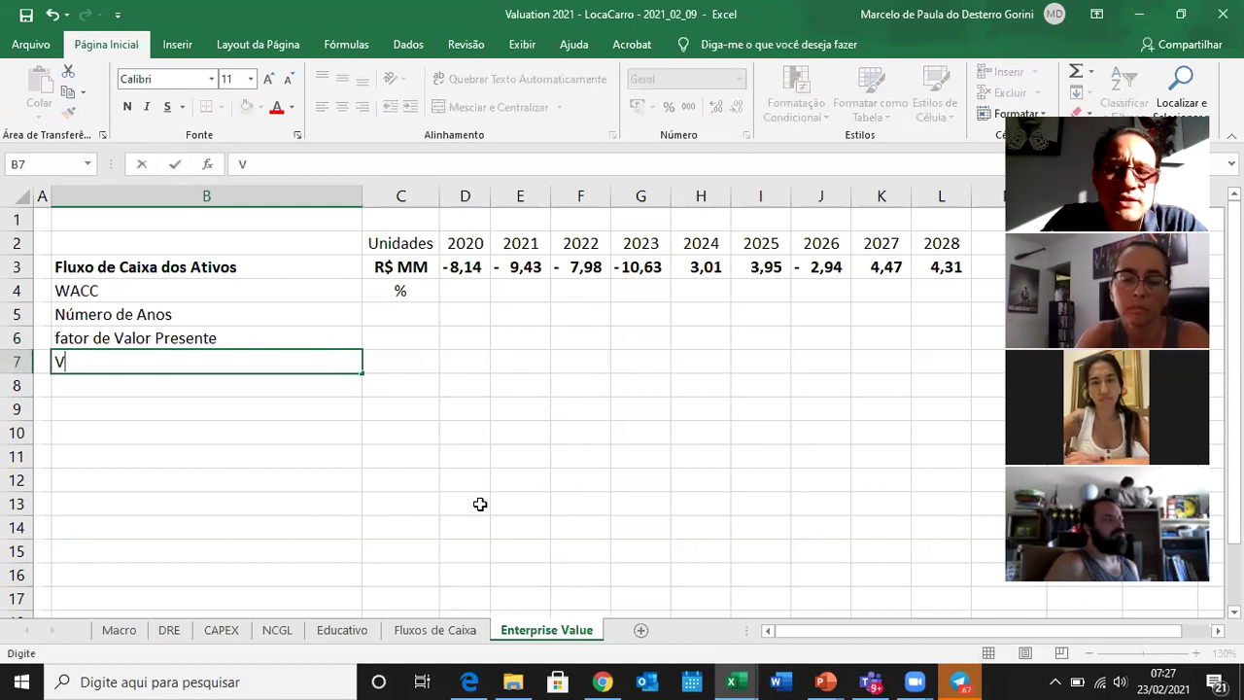
pyautogui.write(' do FLuxo de Caixa dos ')
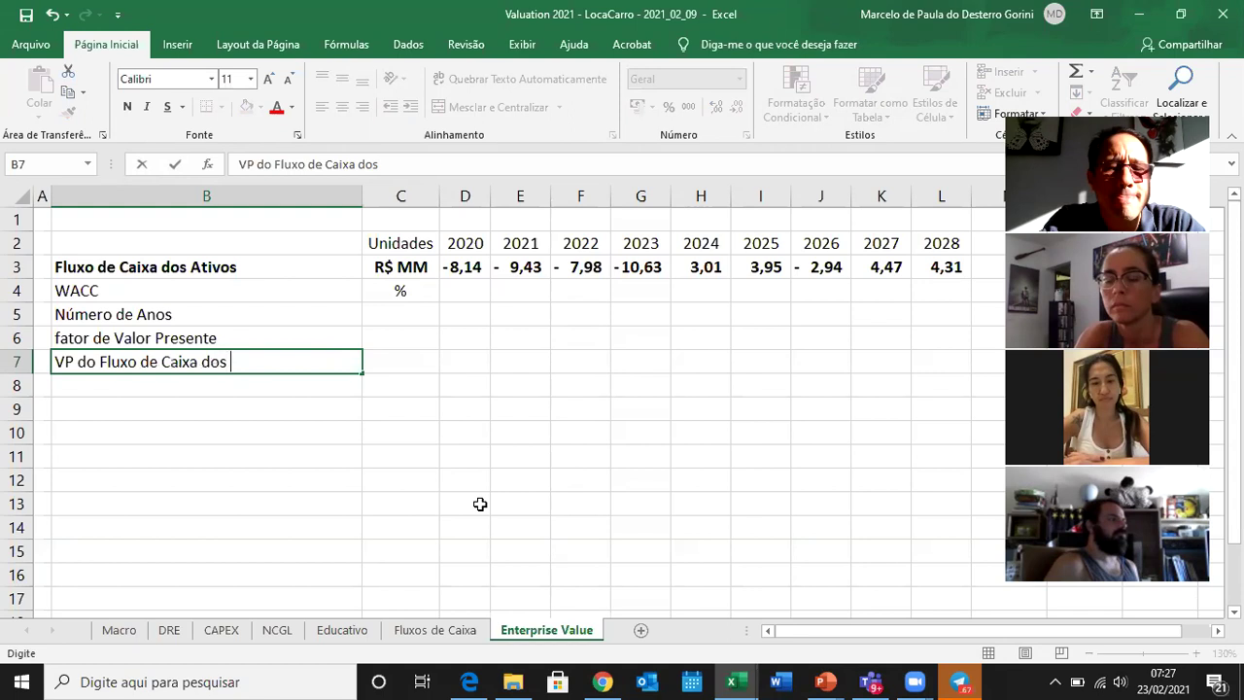
pyautogui.write('Ativos')
pyautogui.press('Return')
# Set the 2020 WACC to 15% and highlight the cell in yellow as an input.
pyautogui.press('Up')
pyautogui.press('Up')
pyautogui.press('Up')
pyautogui.press('Up')
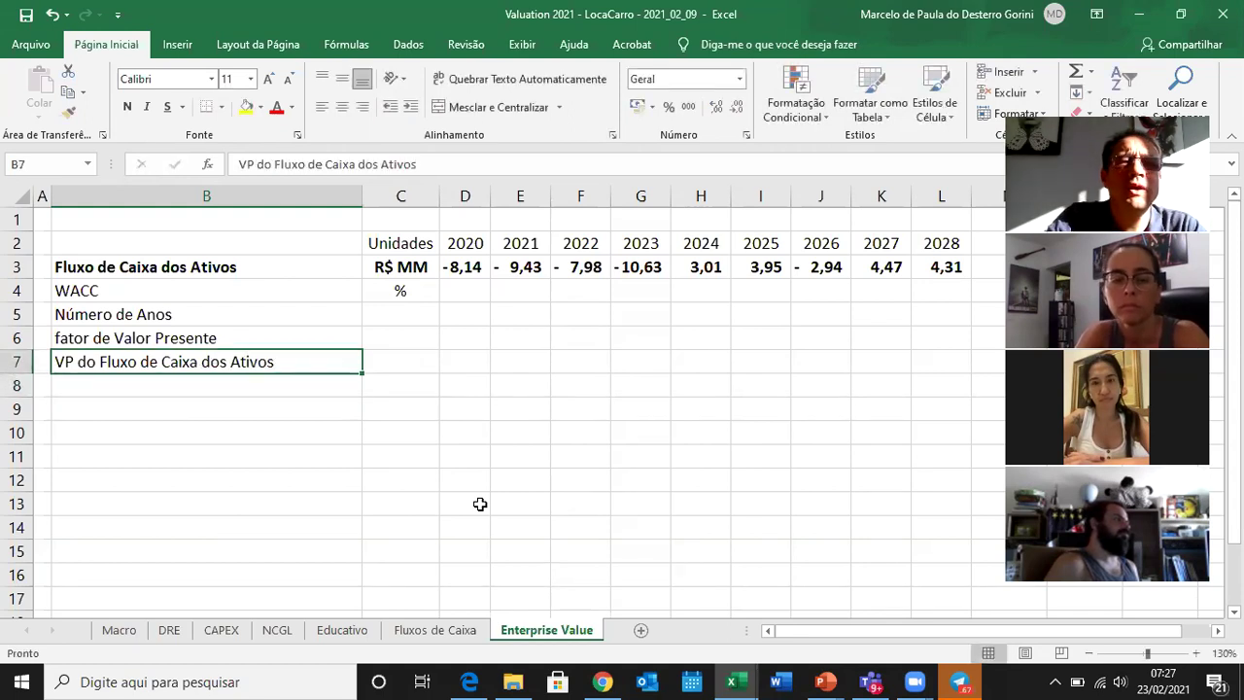
pyautogui.press('Right')
pyautogui.press('Right')
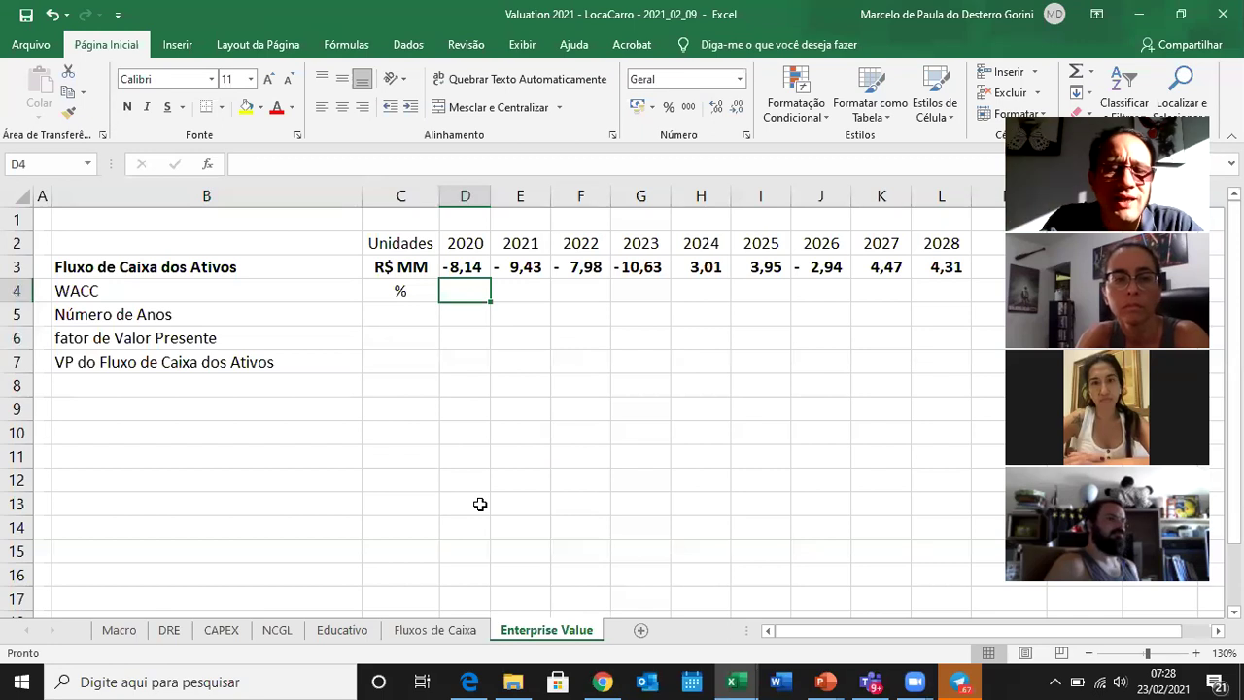
pyautogui.write('15%')
pyautogui.press('Return')
pyautogui.press('Up')
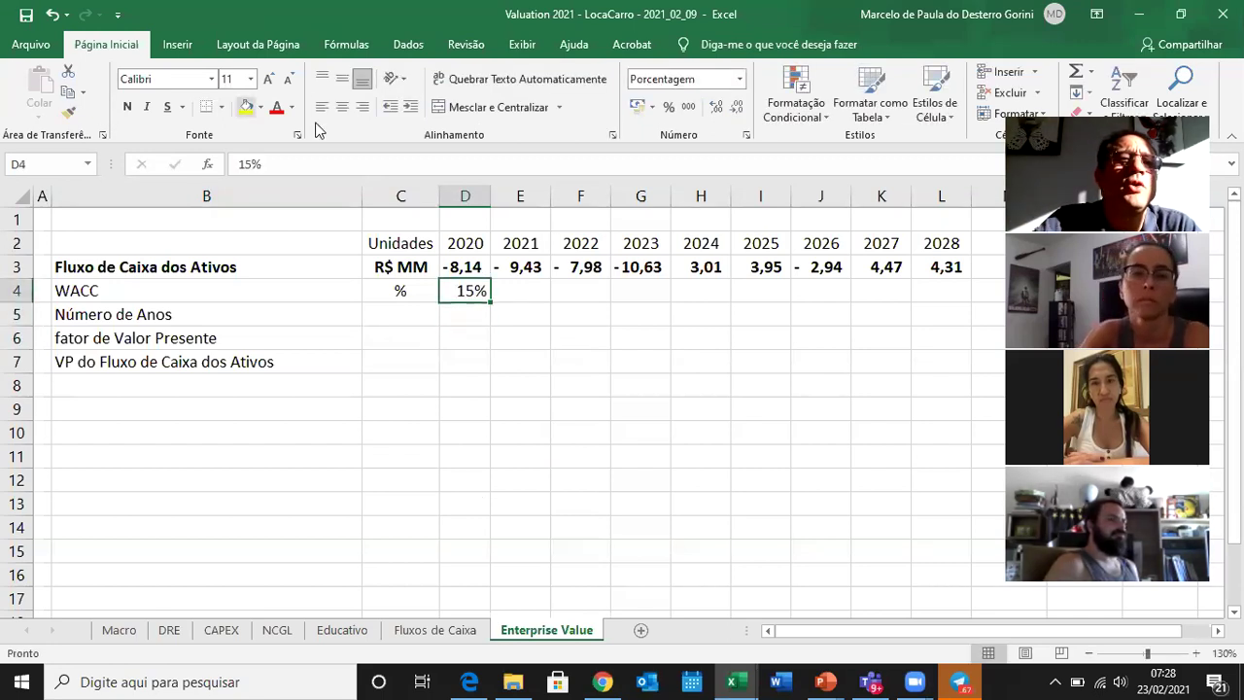
pyautogui.click(245, 107)
# Set the 2021 WACC to =D4 and copy that formula across 2022 through 2028.
pyautogui.press('Right')
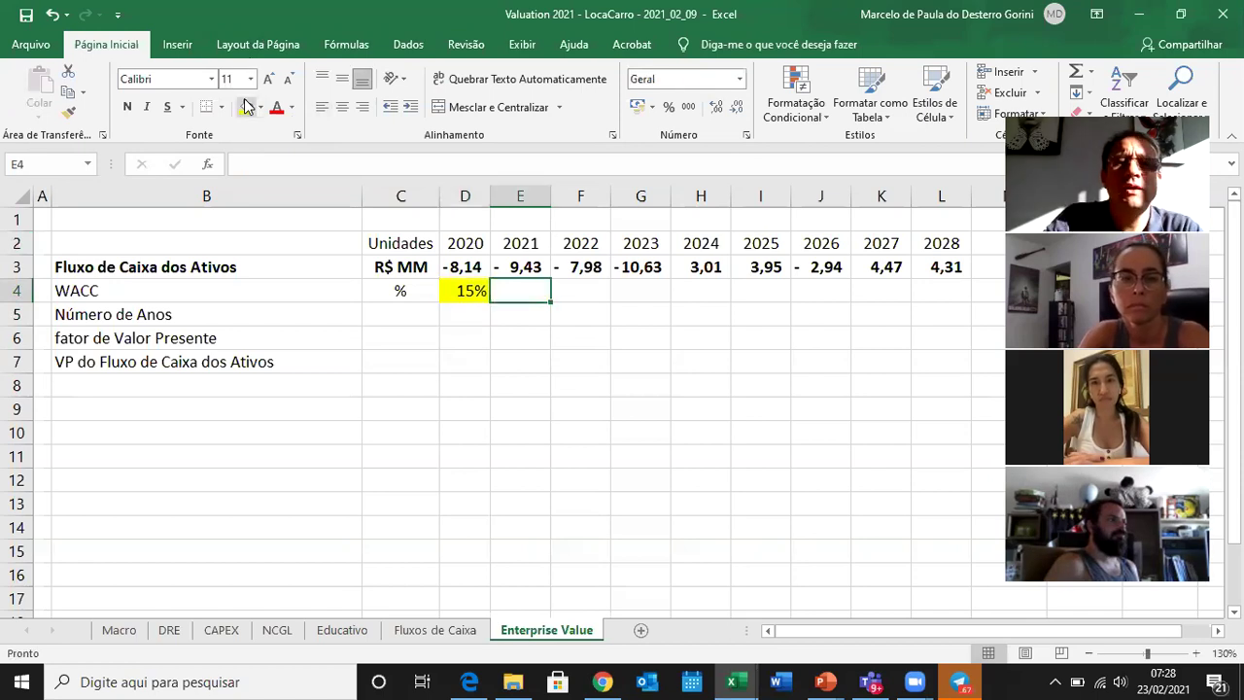
pyautogui.write('=D4')
pyautogui.press('Return')
pyautogui.press('Up')
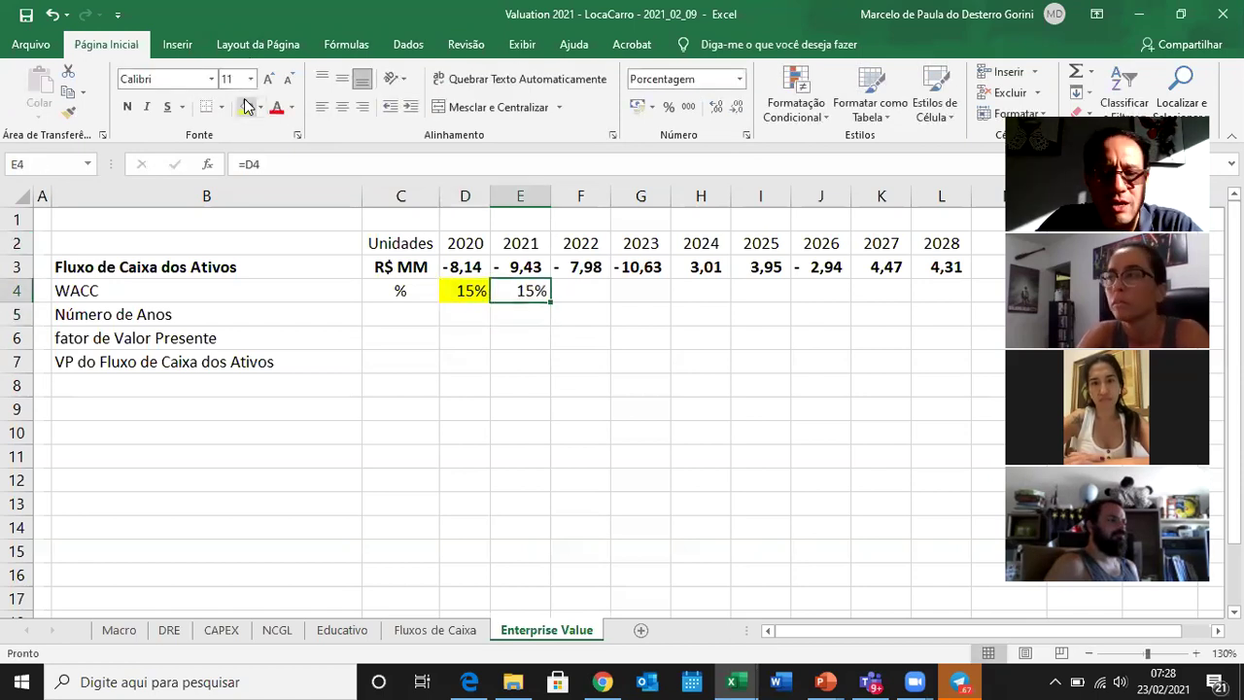
pyautogui.hotkey('ctrl', 'c')
pyautogui.press('Right')
pyautogui.hotkey('shift', 'Right')
pyautogui.hotkey('shift', 'Right')
pyautogui.hotkey('shift', 'Right')
pyautogui.hotkey('shift', 'Right')
pyautogui.hotkey('shift', 'Right')
pyautogui.hotkey('shift', 'Right')
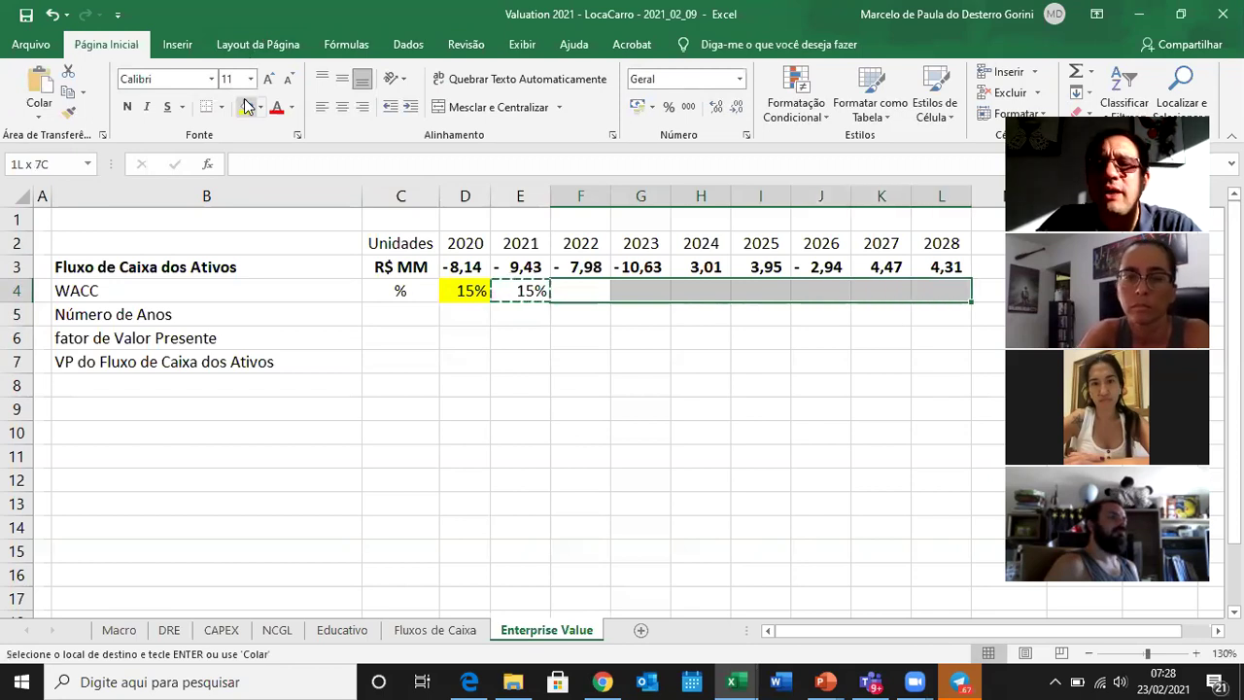
pyautogui.hotkey('ctrl', 'v')
# Enter "anos" as the unit of the Número de Anos row.
pyautogui.press('Left')
pyautogui.press('Left')
pyautogui.press('Left')
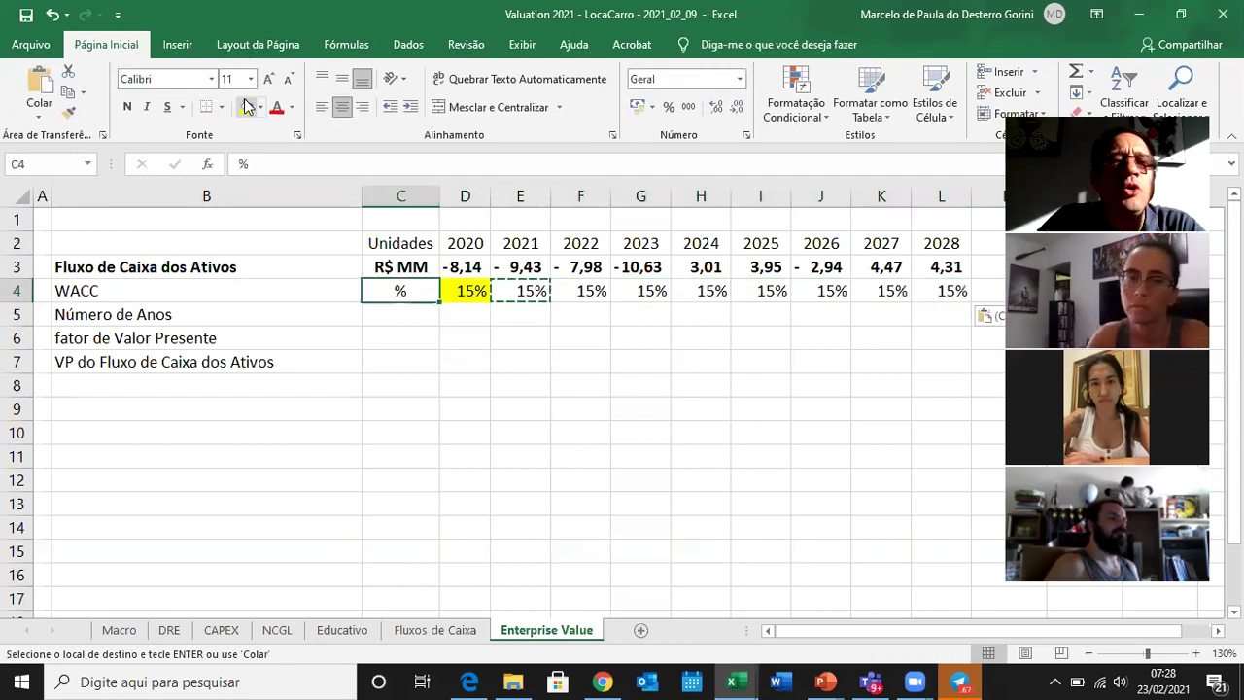
pyautogui.press('Down')
pyautogui.write('nao')
pyautogui.press('BackSpace')
pyautogui.press('BackSpace')
pyautogui.press('BackSpace')
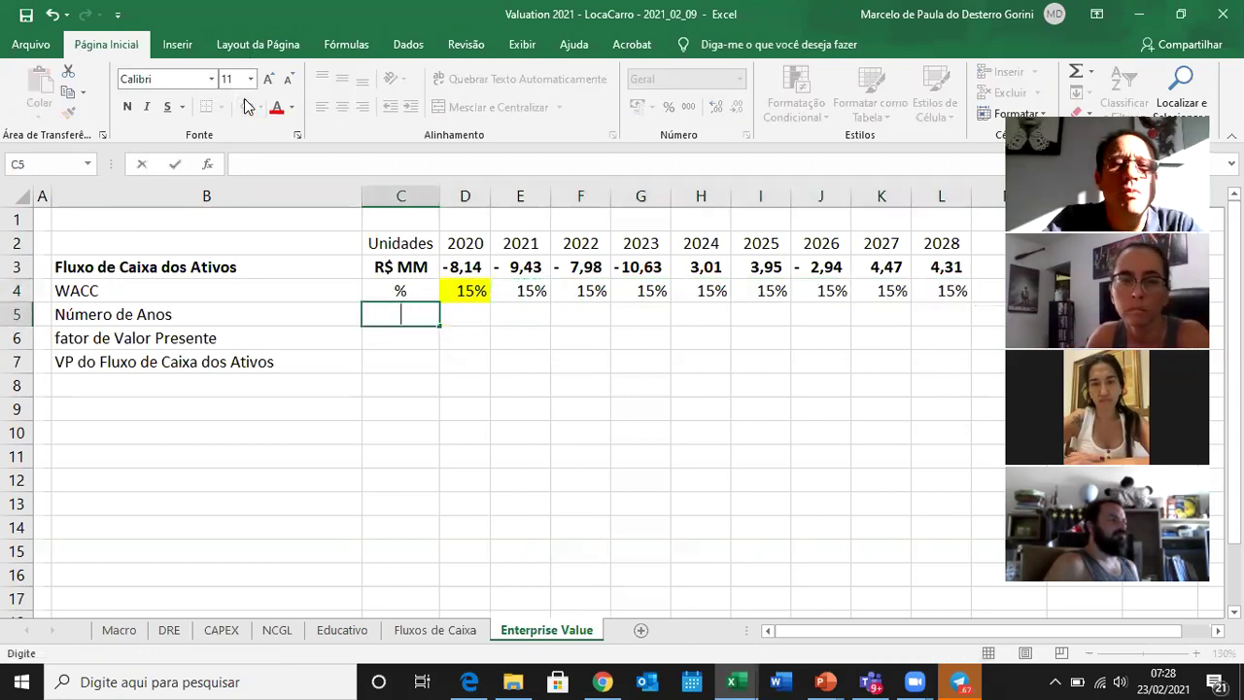
pyautogui.write('anos')
pyautogui.press('Return')
# Check the yearly car quantity projection on the DRE sheet and return to the Enterprise Value sheet.
pyautogui.press('Up')
pyautogui.press('Right')
pyautogui.press('Right')
pyautogui.press('Right')
pyautogui.press('Right')
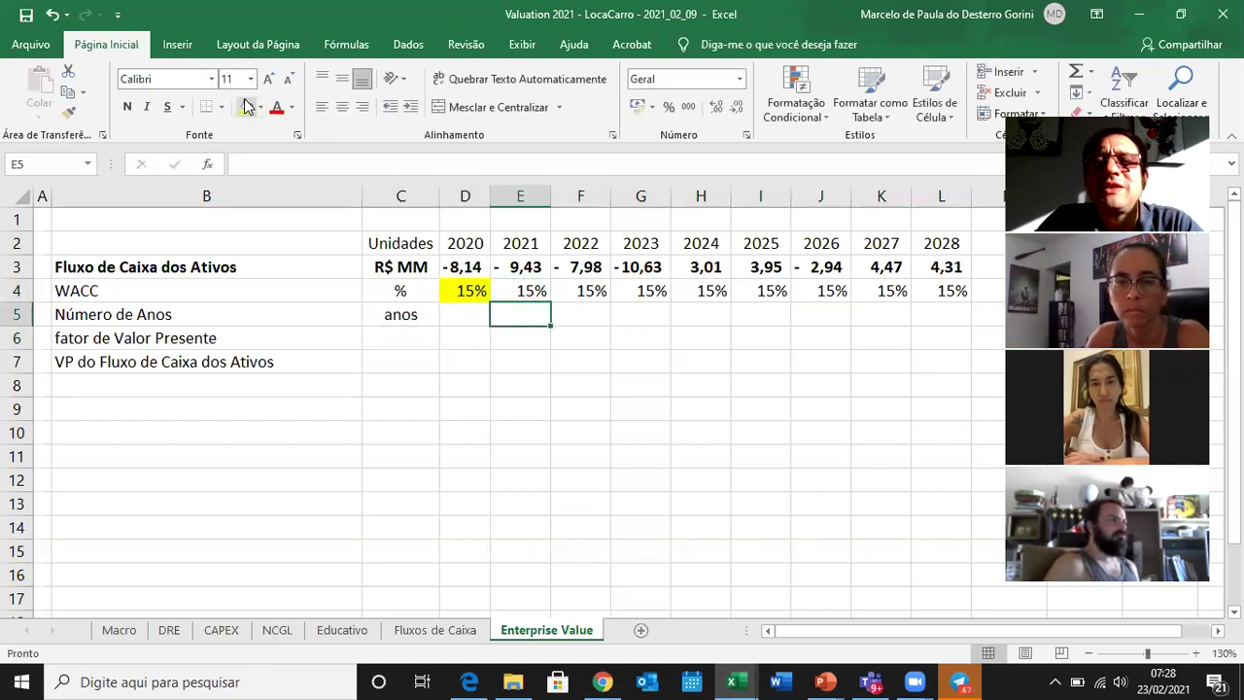
pyautogui.press('Right')
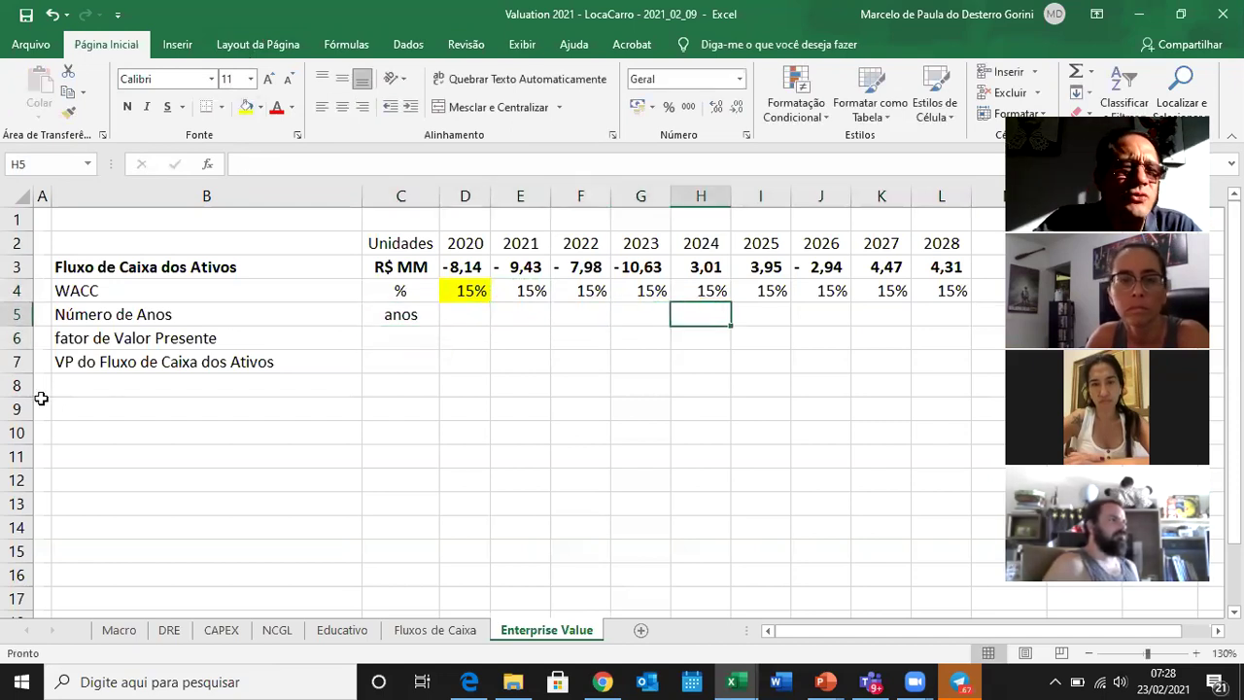
pyautogui.click(170, 630)
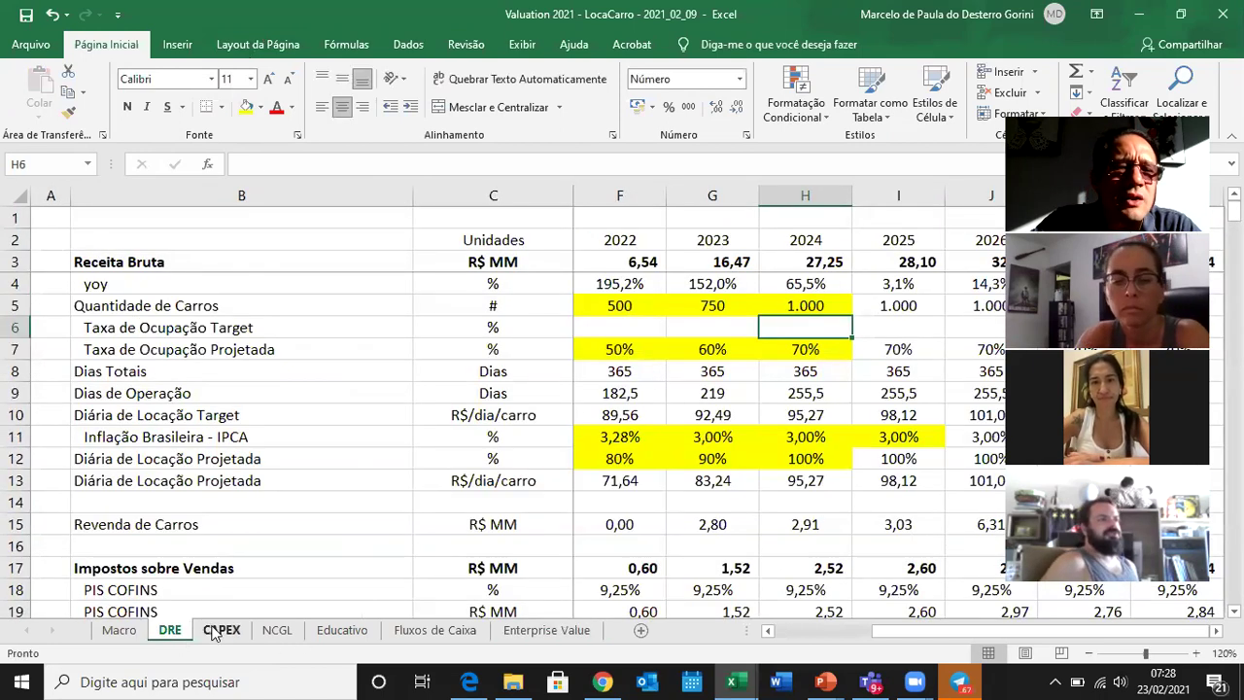
pyautogui.click(535, 631)
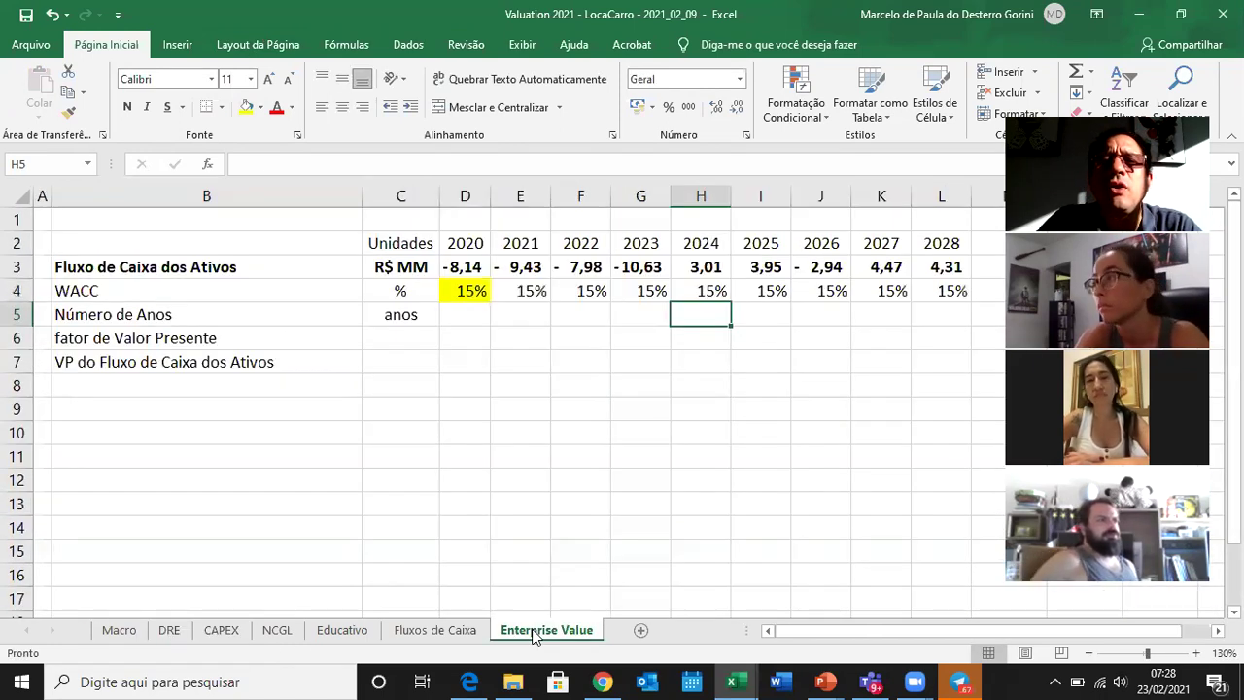
# Enter =I2-$H$2 as the 2025 Número de Anos, counting the years from 2024.
pyautogui.press('Right')
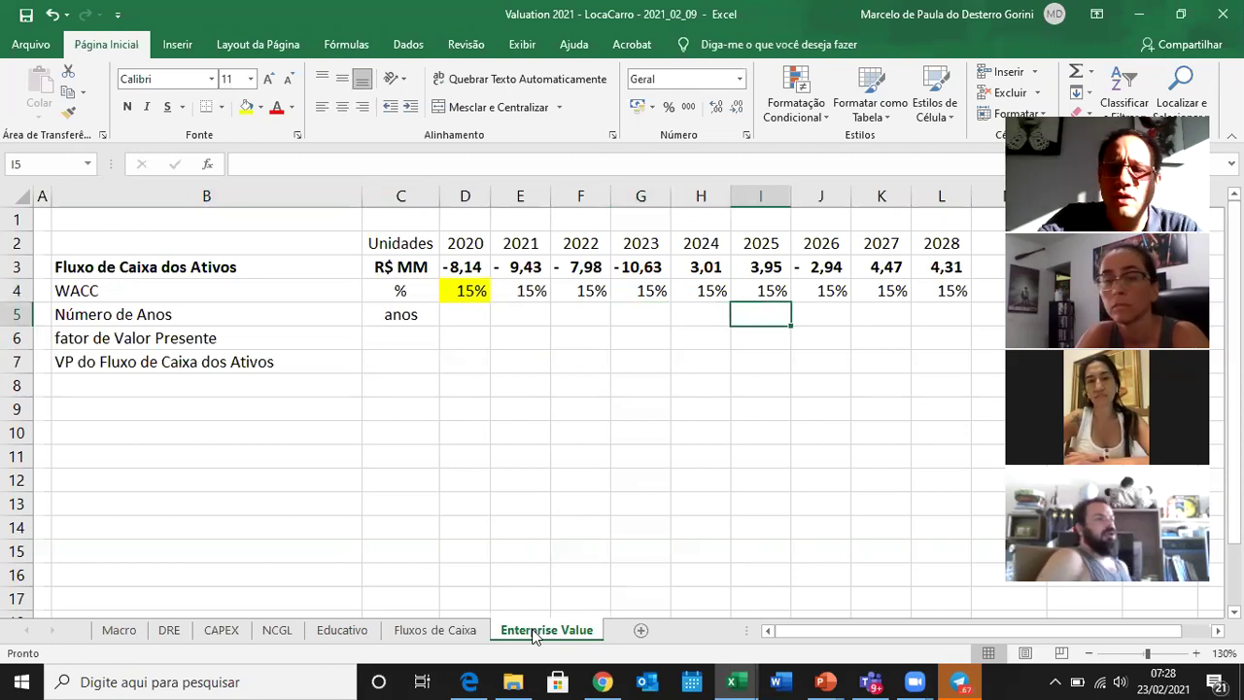
pyautogui.write('=')
pyautogui.press('Up')
pyautogui.press('Up')
pyautogui.press('Up')
pyautogui.write('-')
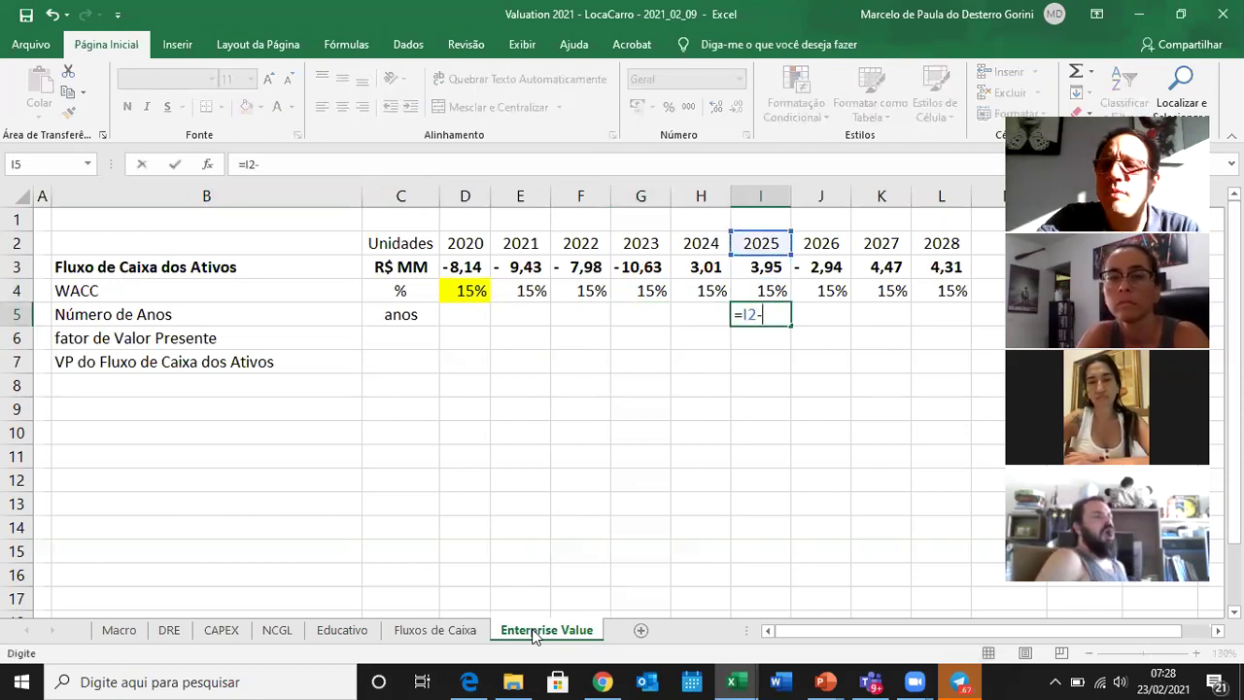
pyautogui.press('Up')
pyautogui.press('Up')
pyautogui.press('Up')
pyautogui.press('Left')
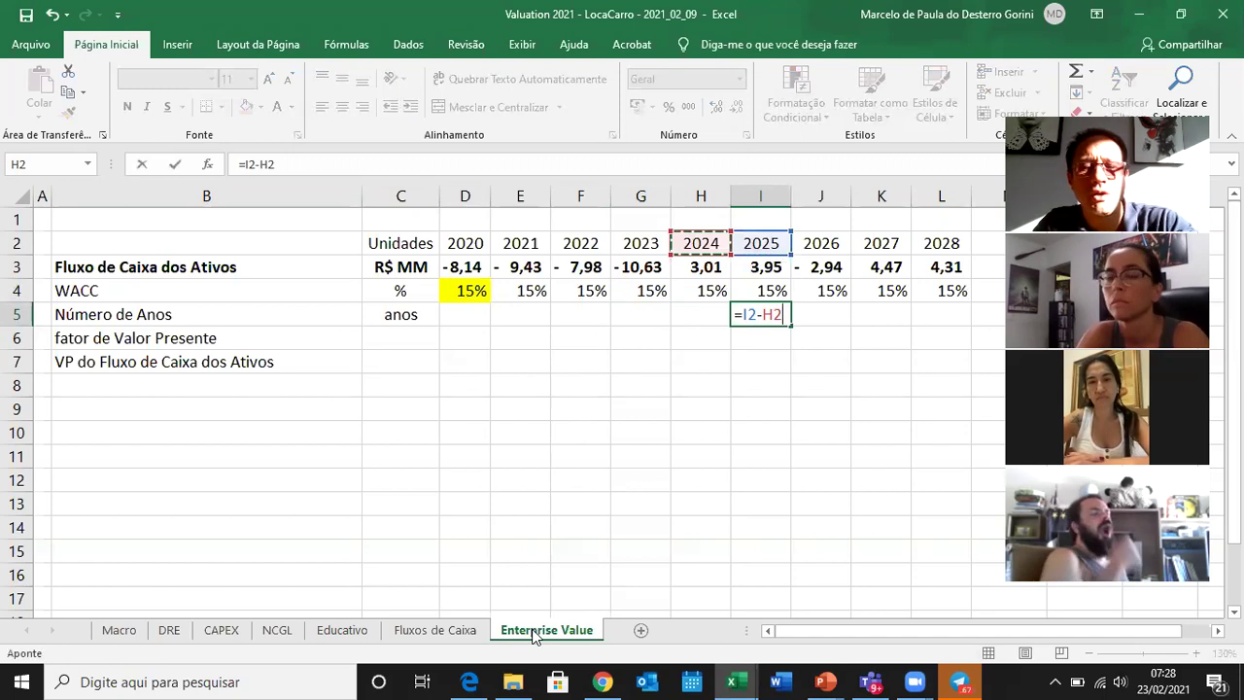
pyautogui.press('F4')
pyautogui.hotkey('ctrl', 'Return')
# Copy the 2025 Número de Anos formula to 2026, 2027 and 2028.
pyautogui.hotkey('ctrl', 'c')
pyautogui.press('Right')
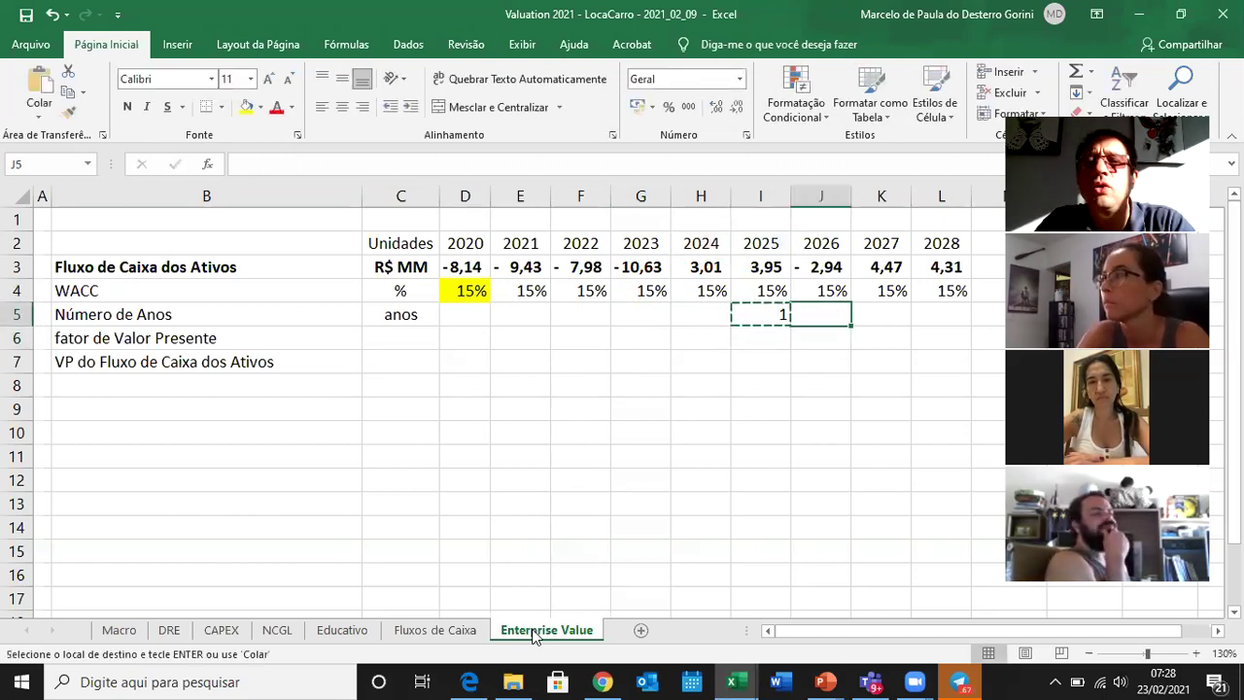
pyautogui.hotkey('ctrl', 'v')
pyautogui.press('Right')
pyautogui.hotkey('ctrl', 'v')
pyautogui.press('Right')
pyautogui.hotkey('ctrl', 'v')
pyautogui.press('Left')
pyautogui.press('Left')
pyautogui.press('Left')
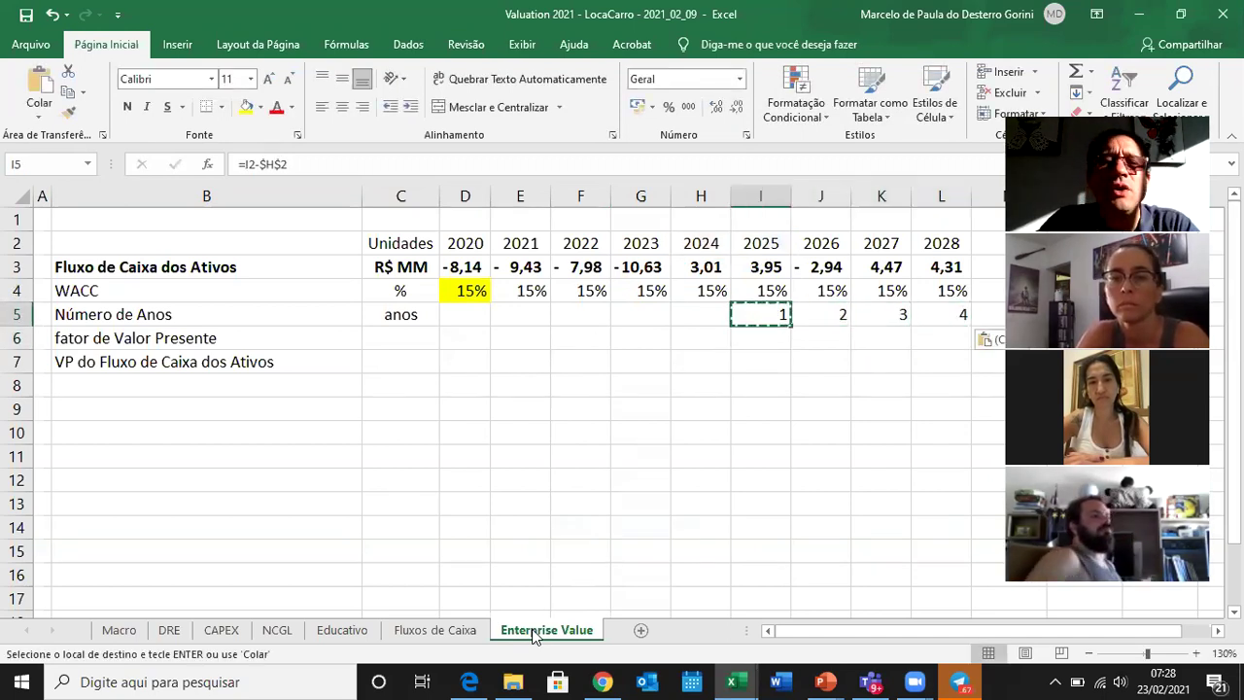
# Enter =(1+I4)^I5 as the 2025 fator de Valor Presente, using that year's WACC and number of years.
pyautogui.press('Left')
pyautogui.press('Down')
pyautogui.press('Right')
pyautogui.write('=(')
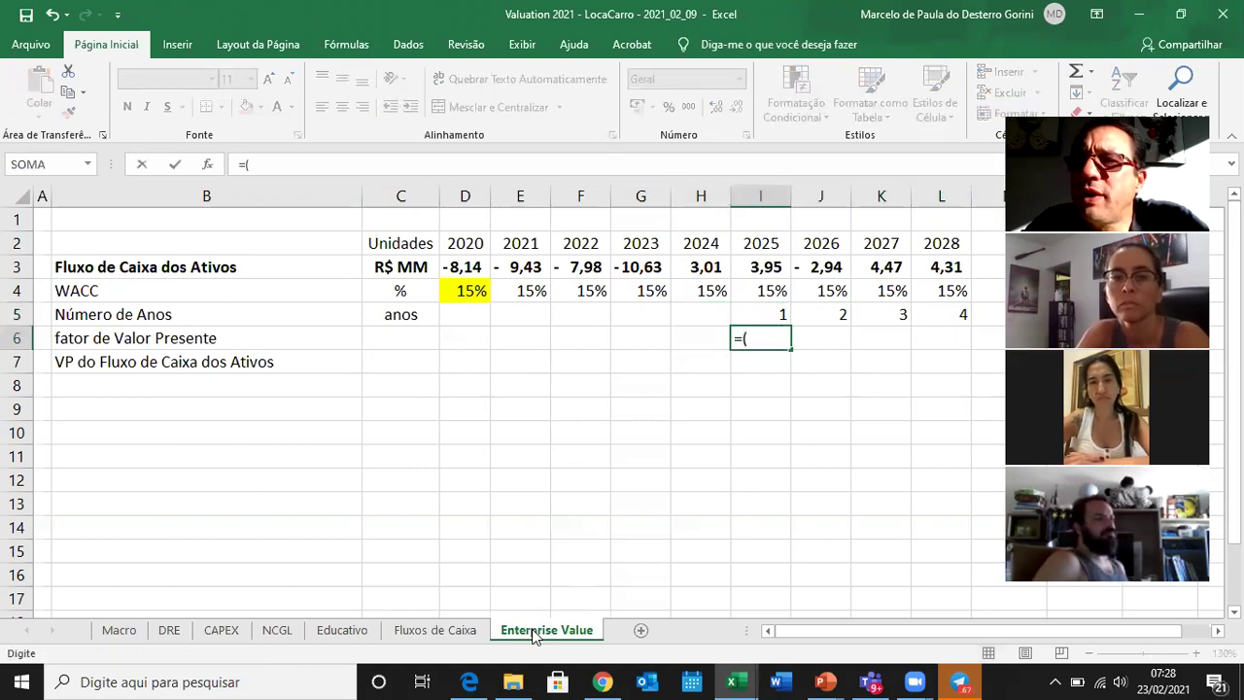
pyautogui.write('1+')
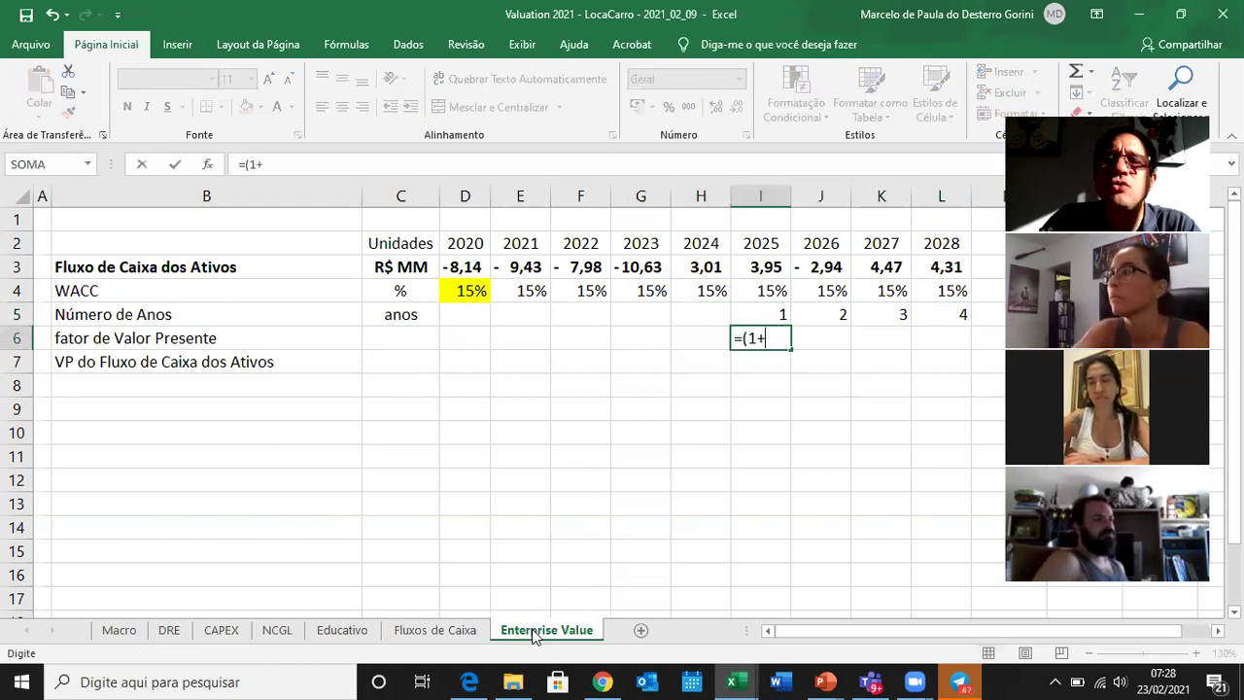
pyautogui.press('Up')
pyautogui.press('Up')
pyautogui.write(')^')
pyautogui.press('Up')
pyautogui.press('Return')
# Copy the 2025 fator de Valor Presente formula to 2026, 2027 and 2028.
pyautogui.press('Up')
pyautogui.hotkey('ctrl', 'c')
pyautogui.press('Right')
pyautogui.hotkey('shift', 'Right')
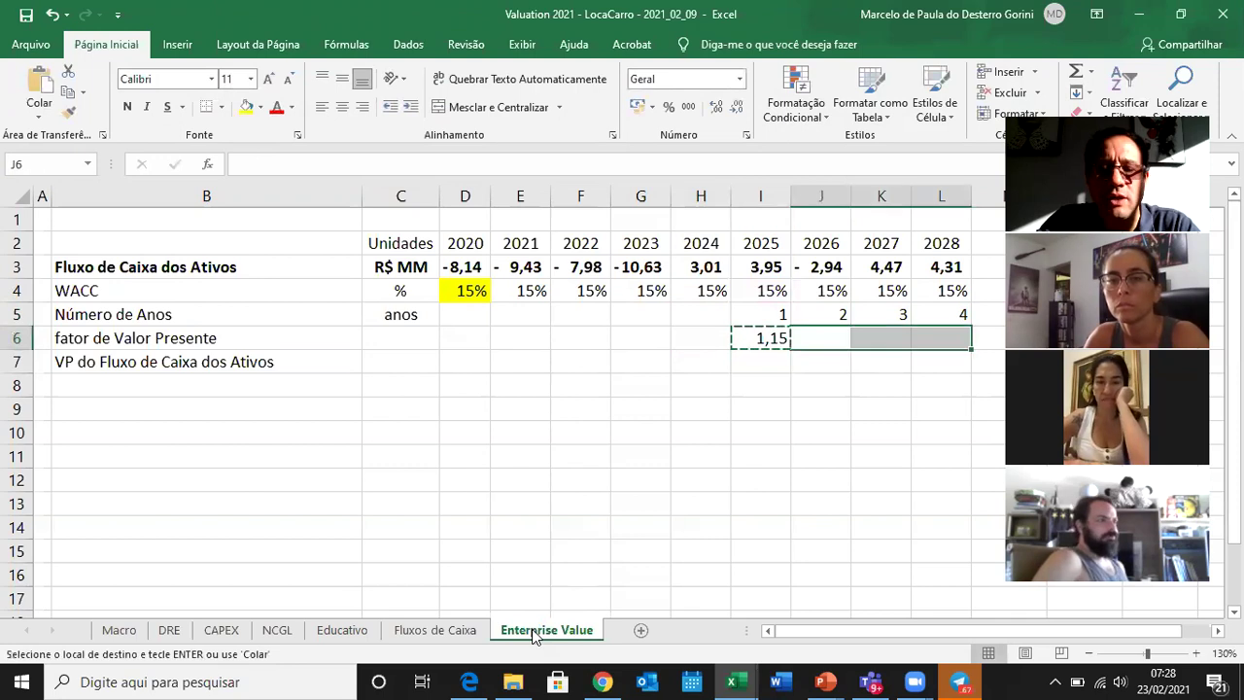
pyautogui.hotkey('ctrl', 'v')
# Enter =I3/I6 as the 2025 VP do Fluxo de Caixa dos Ativos, dividing the cash flow by the present value factor.
pyautogui.press('Left')
pyautogui.press('Left')
pyautogui.press('Left')
pyautogui.press('Down')
pyautogui.press('Right')
pyautogui.press('Right')
pyautogui.write('=')
pyautogui.press('Up')
pyautogui.press('Up')
pyautogui.press('Up')
pyautogui.press('Up')
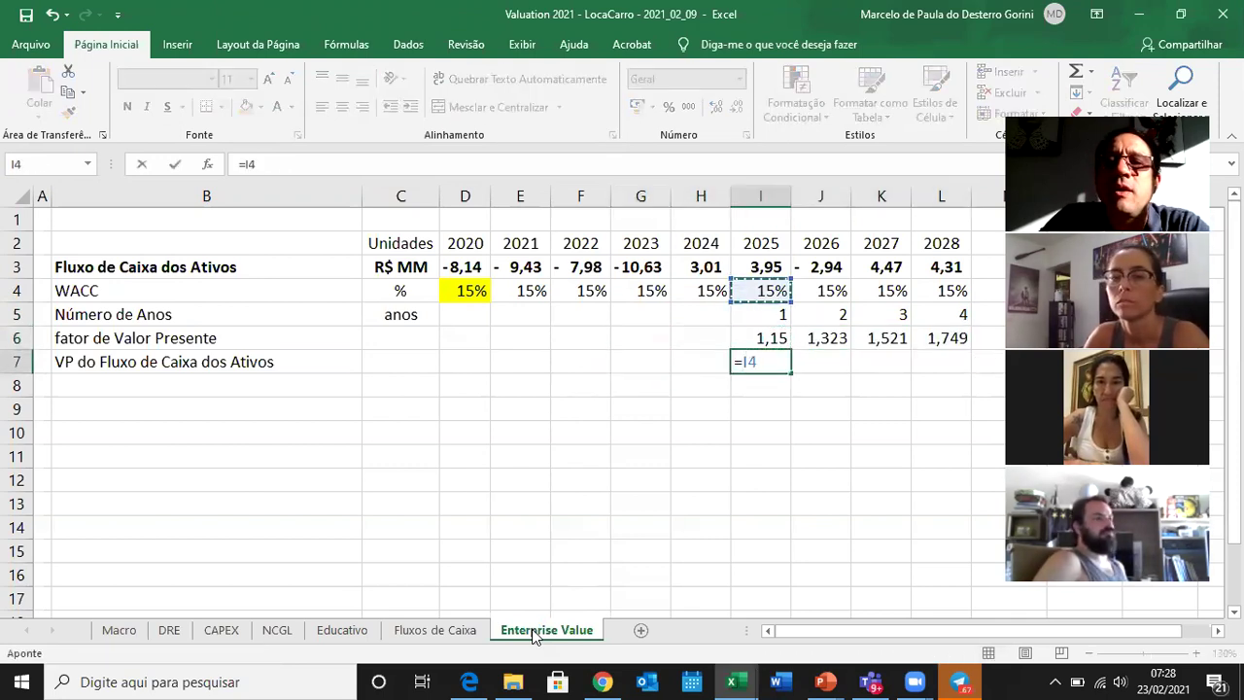
pyautogui.write('/')
pyautogui.press('Up')
pyautogui.press('Return')
# Copy the 2025 VP do Fluxo de Caixa dos Ativos formula to 2026, 2027 and 2028.
pyautogui.press('Up')
pyautogui.hotkey('ctrl', 'c')
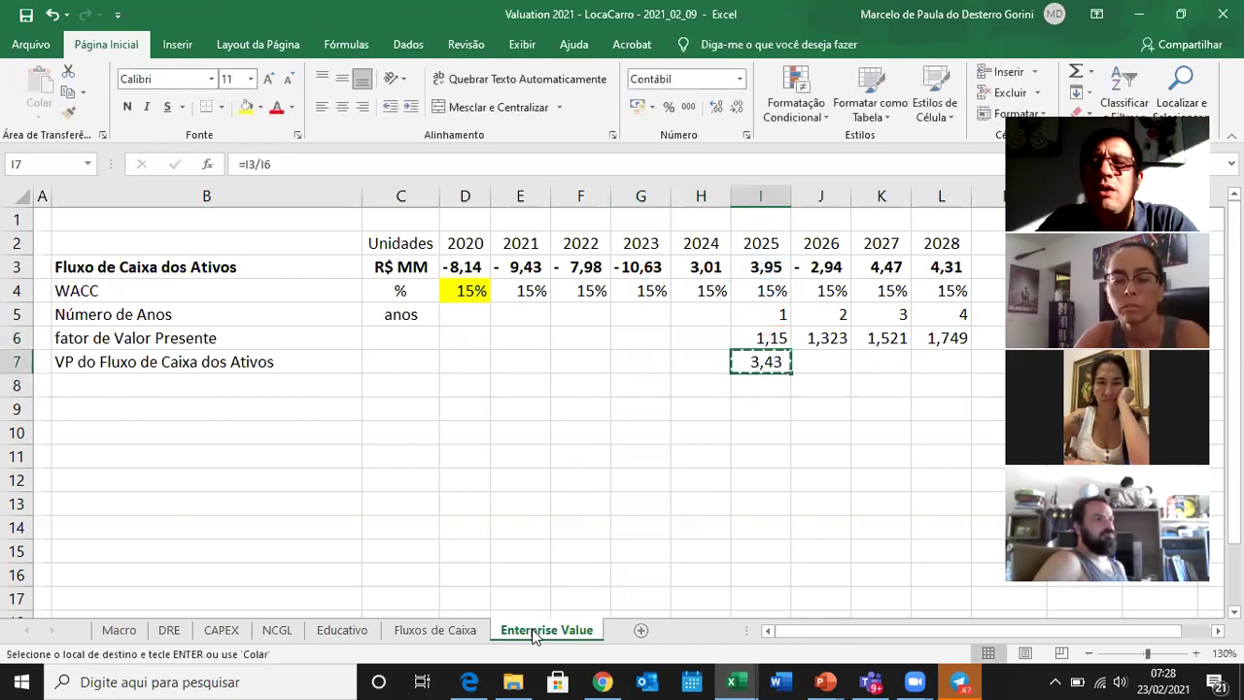
pyautogui.press('Right')
pyautogui.hotkey('ctrl', 'v')
pyautogui.press('Right')
pyautogui.hotkey('ctrl', 'v')
pyautogui.press('Right')
pyautogui.hotkey('ctrl', 'v')
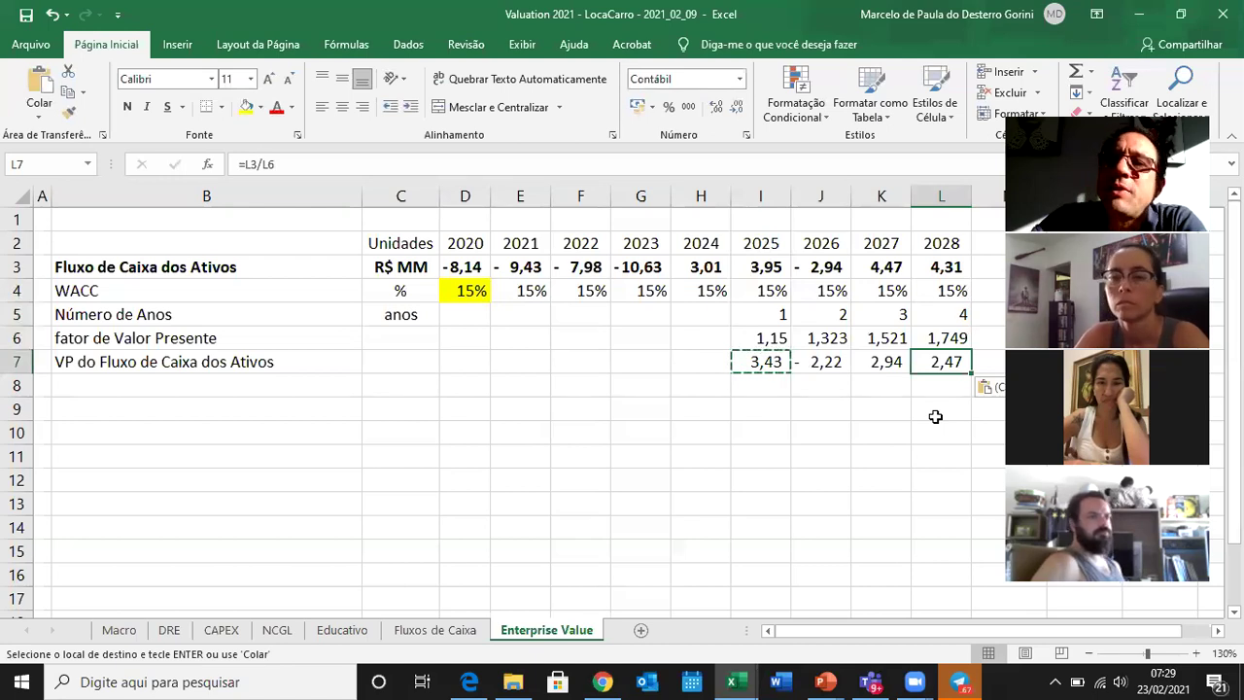
# Add the row label "Valor do Período Explícito" in B9, leaving a blank row below the present value row.
pyautogui.click(935, 416)
pyautogui.press('Left')
pyautogui.press('Left')
pyautogui.press('Left')
pyautogui.press('Left')
pyautogui.press('Left')
pyautogui.press('Left')
pyautogui.press('Left')
pyautogui.press('Left')
pyautogui.press('Left')
pyautogui.press('Left')
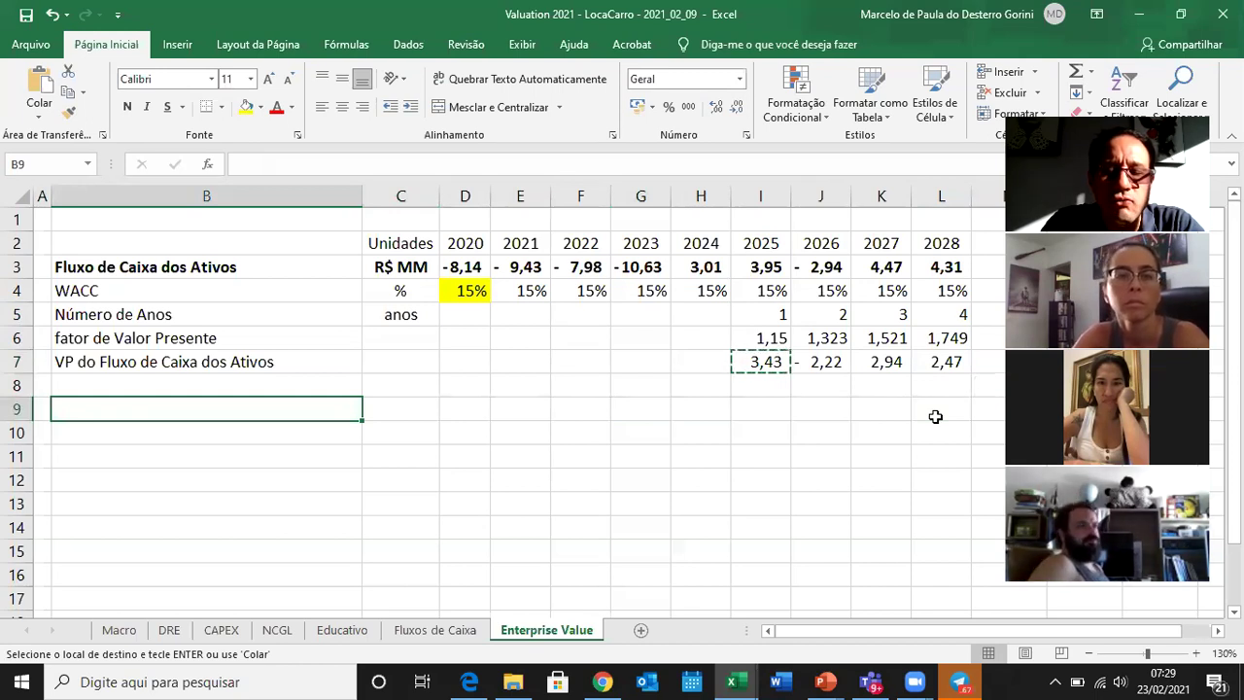
pyautogui.write('Valor do Per')
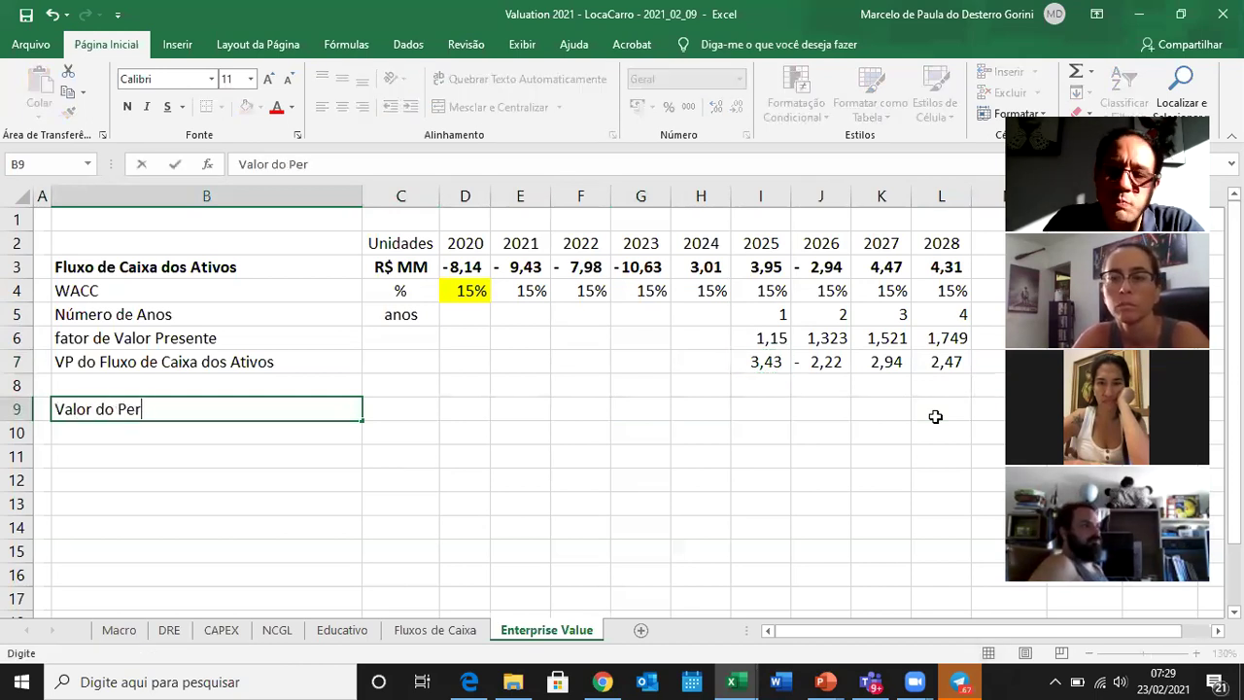
pyautogui.write('íodo E')
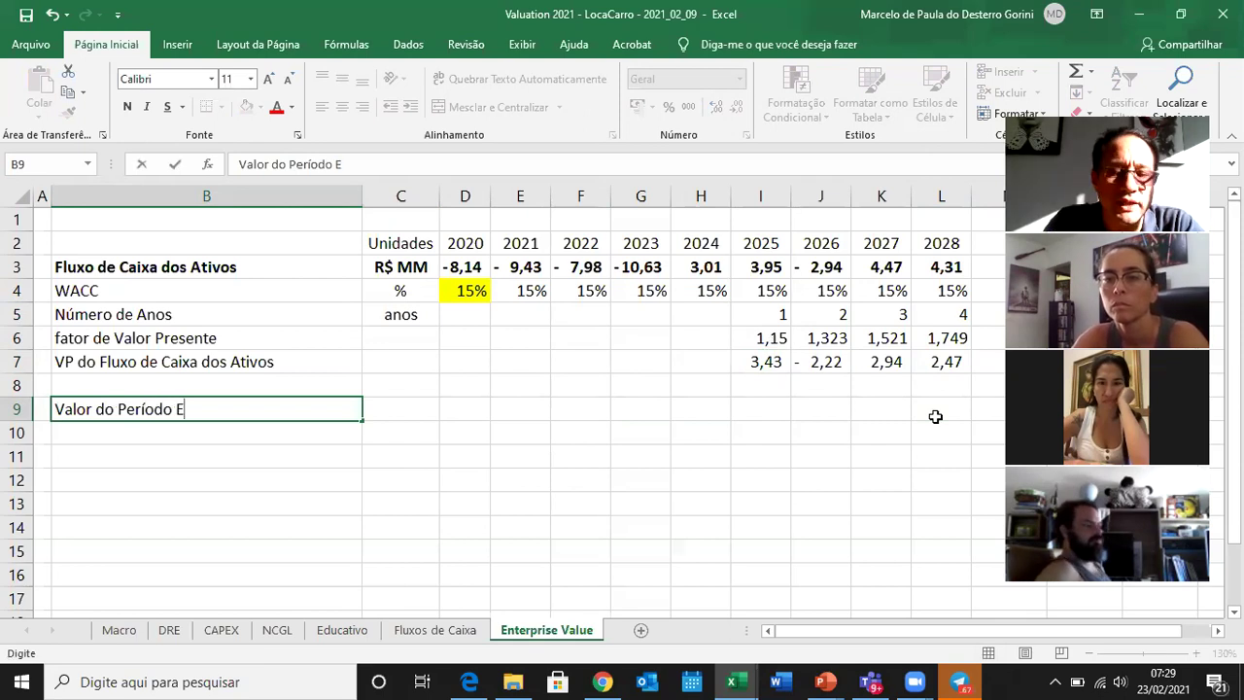
pyautogui.write('xplícito')
pyautogui.press('Return')
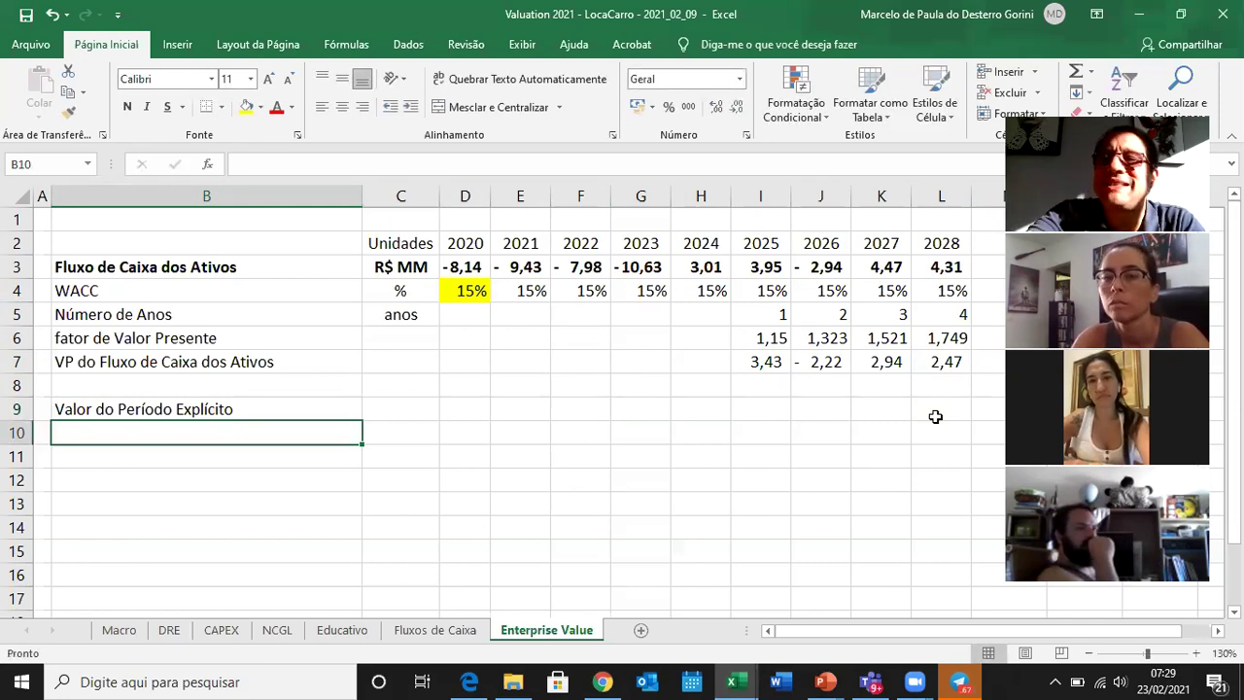
# Enter R$ MM as the unit of the Valor do Período Explícito row.
pyautogui.press('Right')
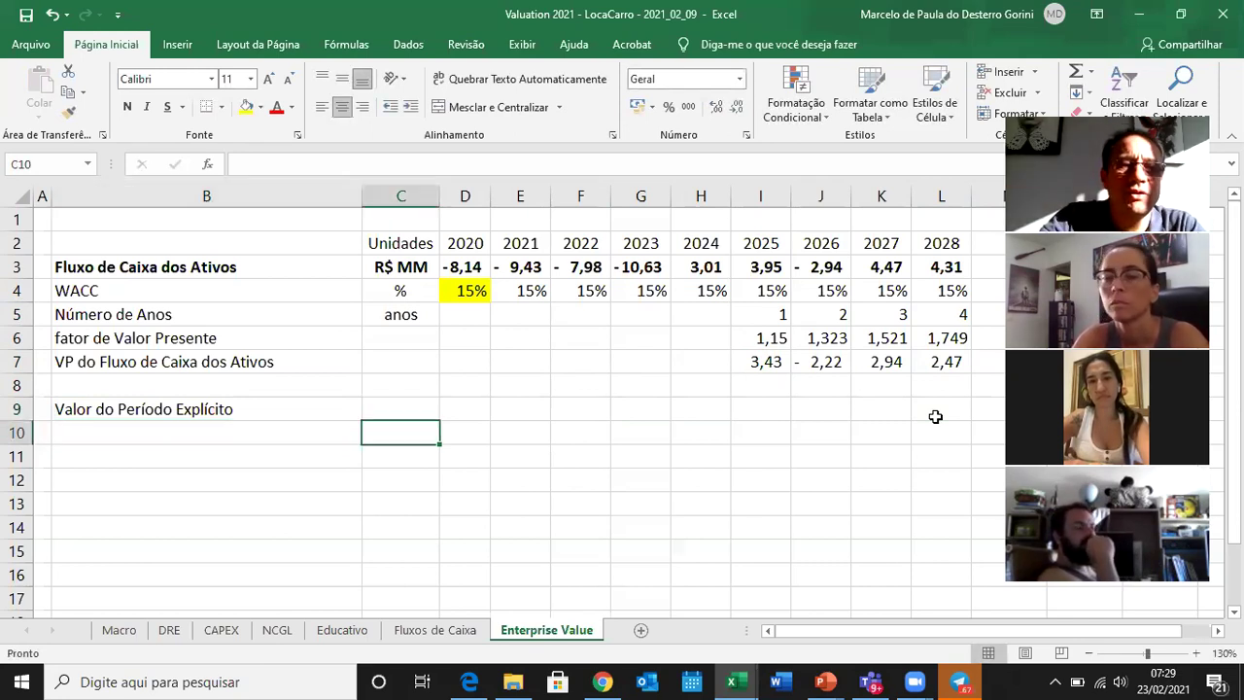
pyautogui.press('Up')
pyautogui.write('44')
pyautogui.press('BackSpace')
pyautogui.press('BackSpace')
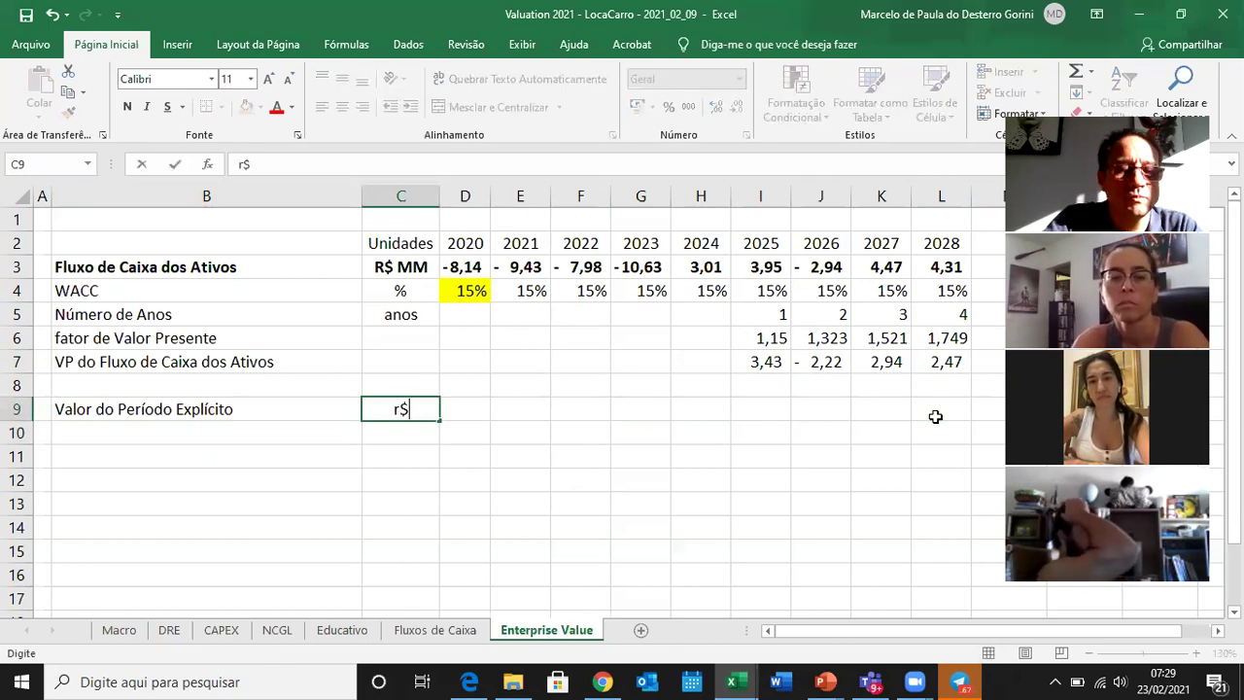
pyautogui.write('R$ ')
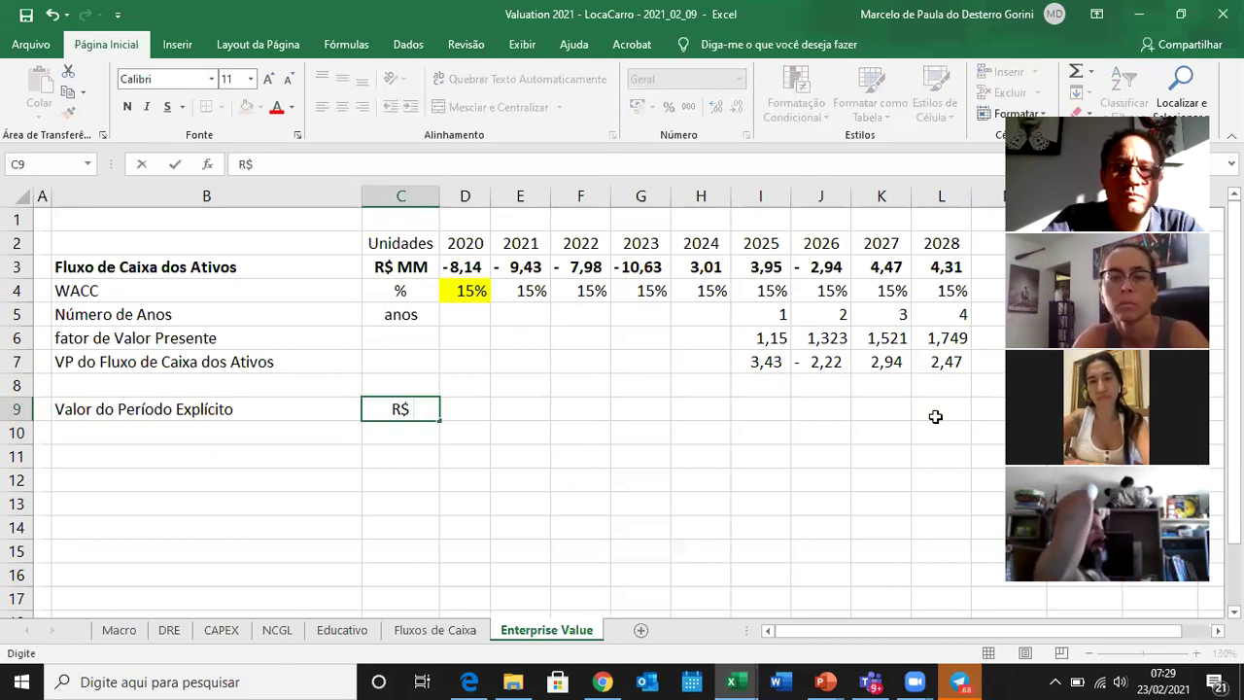
pyautogui.write('MM')
pyautogui.press('Return')
# Enter =SOMA(H7:L7) as the 2024 Valor do Período Explícito, summing the discounted cash flows.
pyautogui.press('Up')
pyautogui.press('Right')
pyautogui.press('Right')
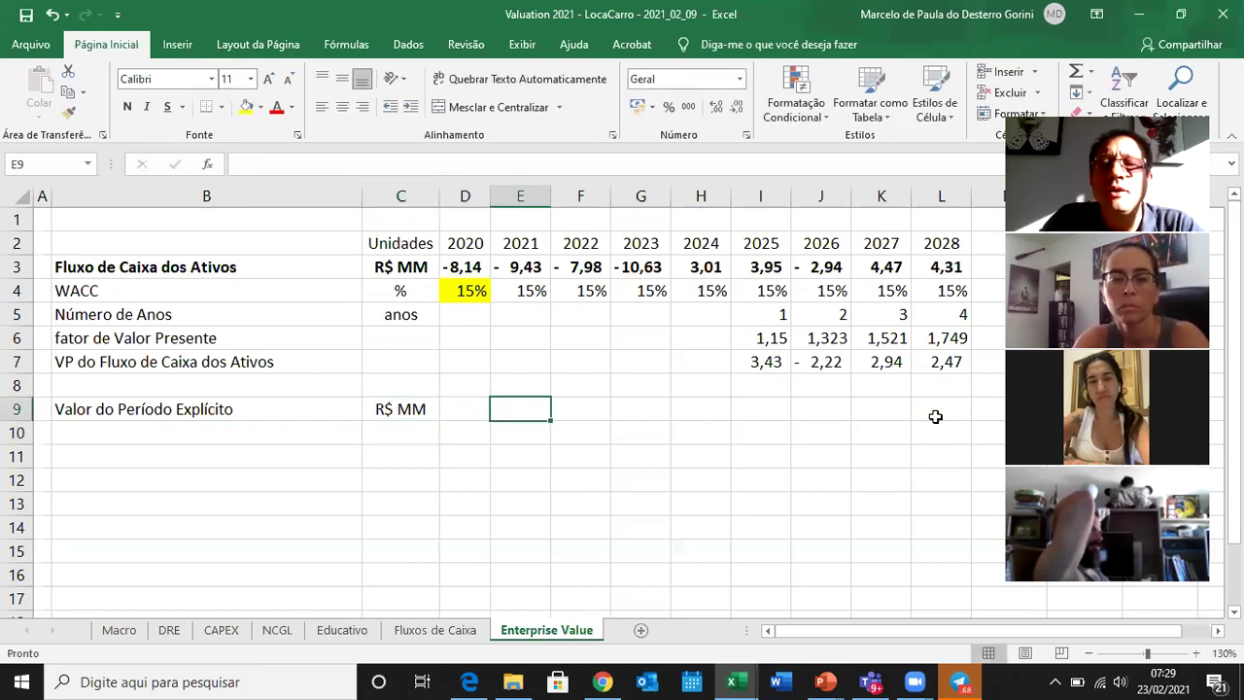
pyautogui.press('Right')
pyautogui.press('Right')
pyautogui.press('Right')
pyautogui.write('=sma')
pyautogui.press('BackSpace')
pyautogui.press('BackSpace')
pyautogui.write('oma')
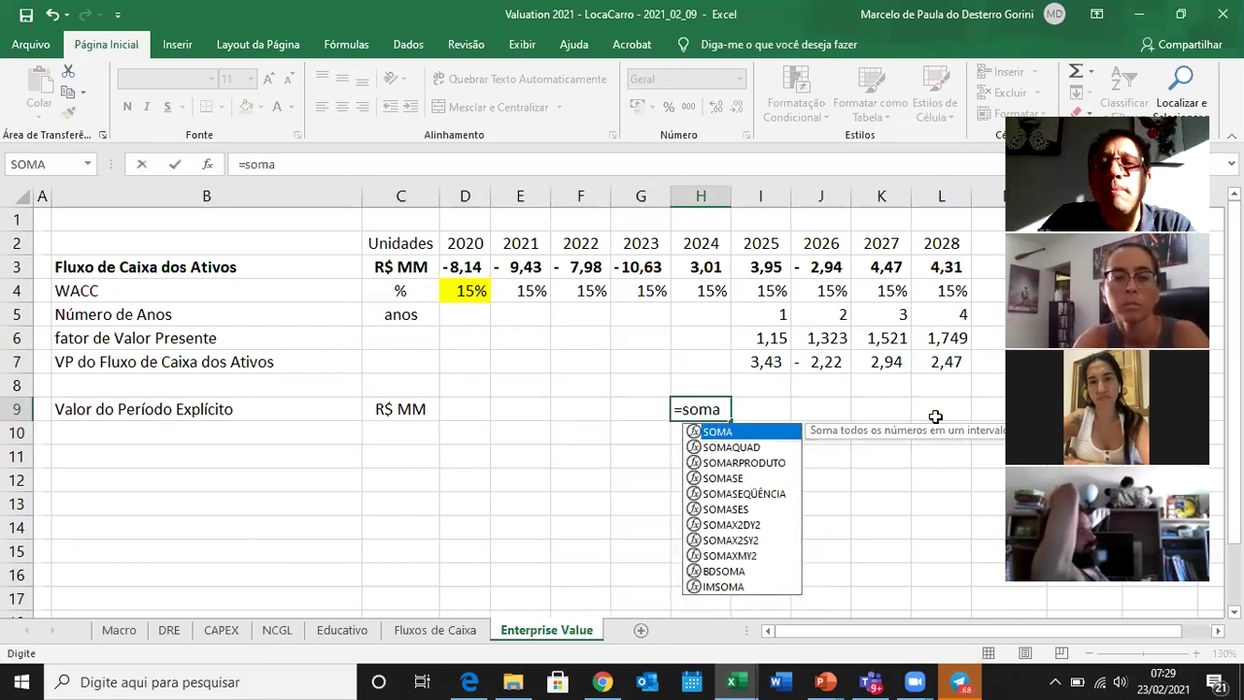
pyautogui.write('(')
pyautogui.press('Up')
pyautogui.press('Up')
pyautogui.hotkey('shift', 'Right')
pyautogui.hotkey('shift', 'Right')
pyautogui.hotkey('shift', 'Right')
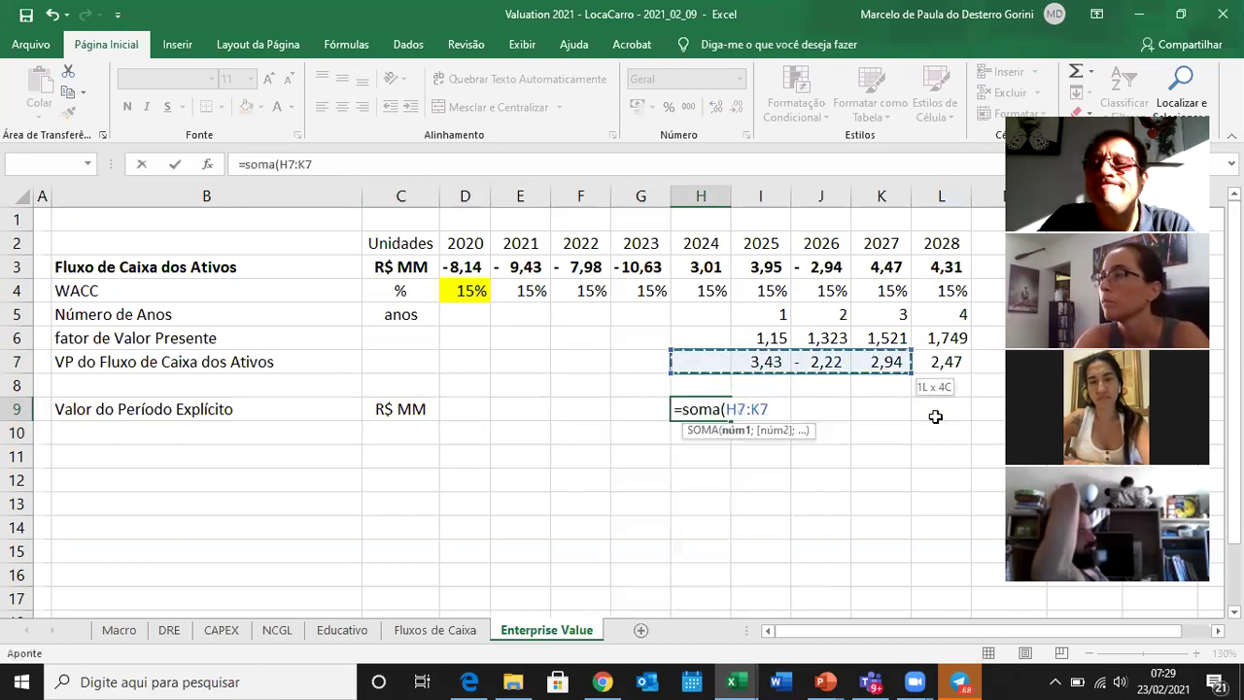
pyautogui.hotkey('shift', 'Right')
pyautogui.press('Return')
pyautogui.press('Up')
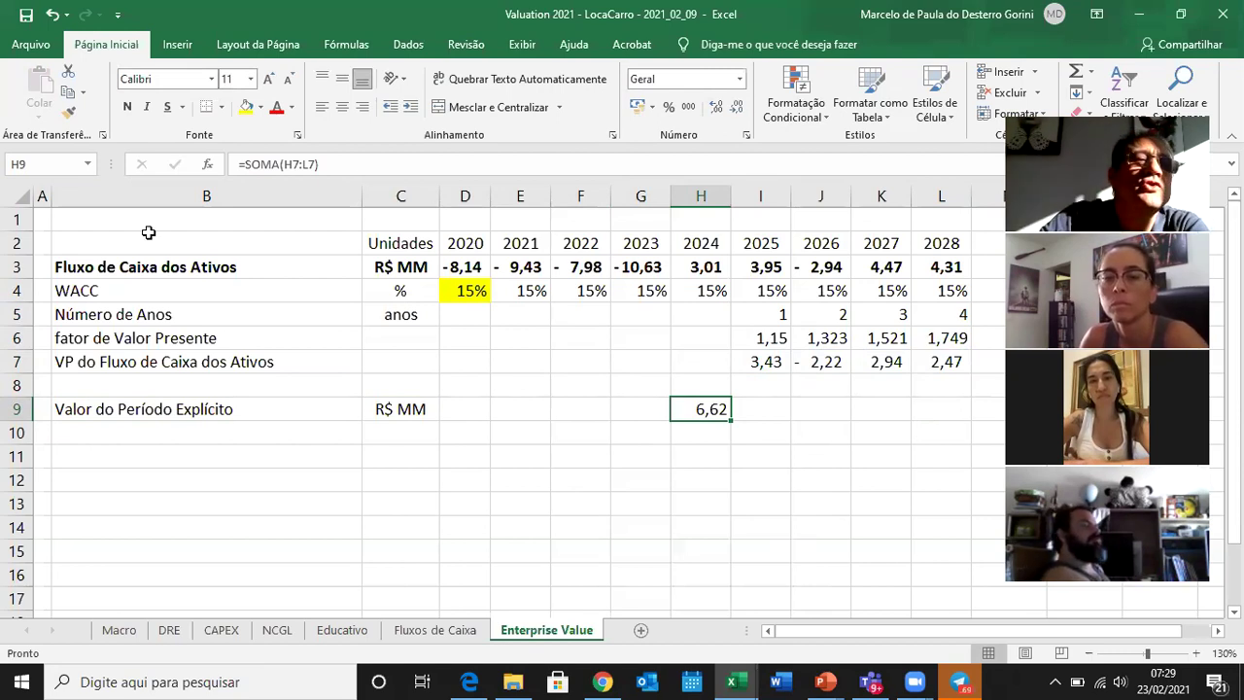
# Autofit all column widths of the Enterprise Value sheet to their contents.
pyautogui.click(35, 193)
pyautogui.doubleClick(53, 195)
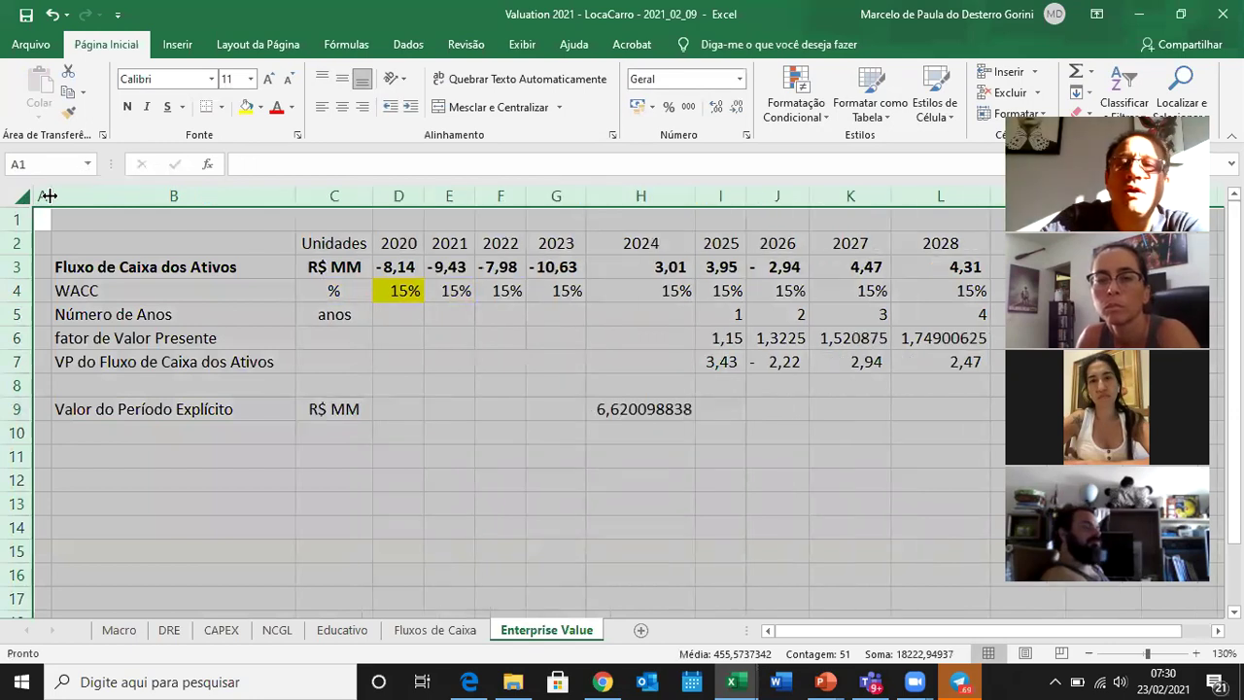
pyautogui.click(657, 466)
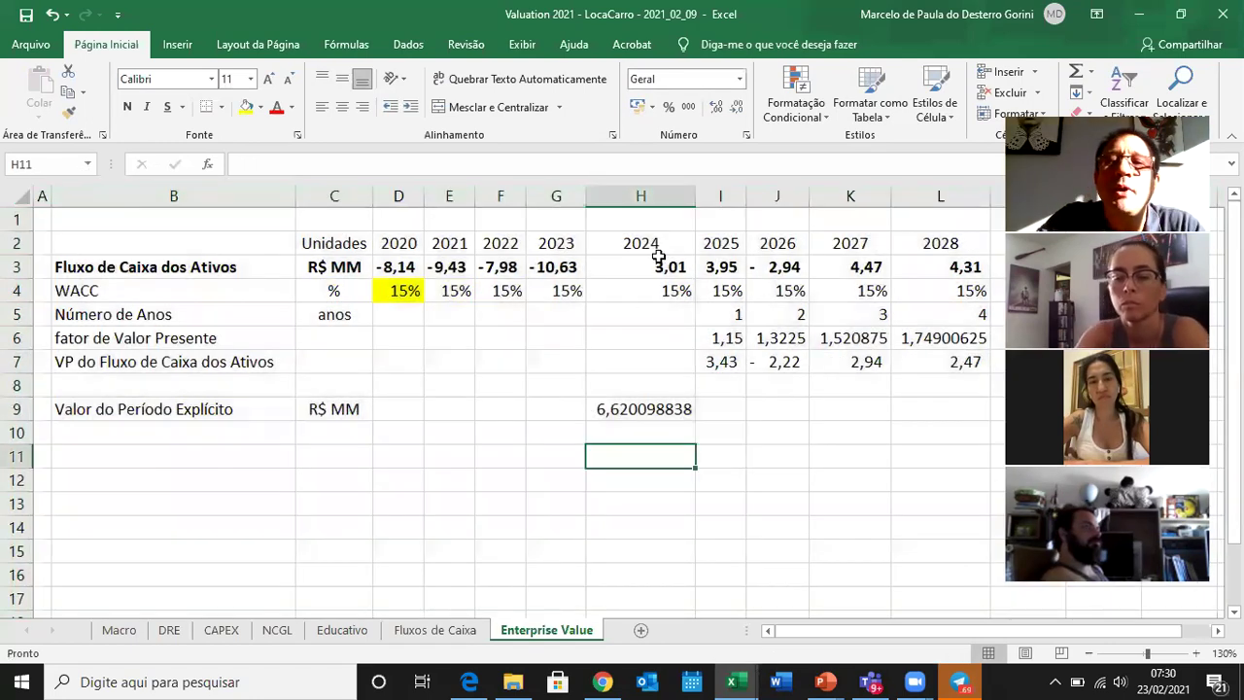
# Format the 2024 Valor do Período Explícito as a Número with 2 decimal places.
pyautogui.click(645, 410)
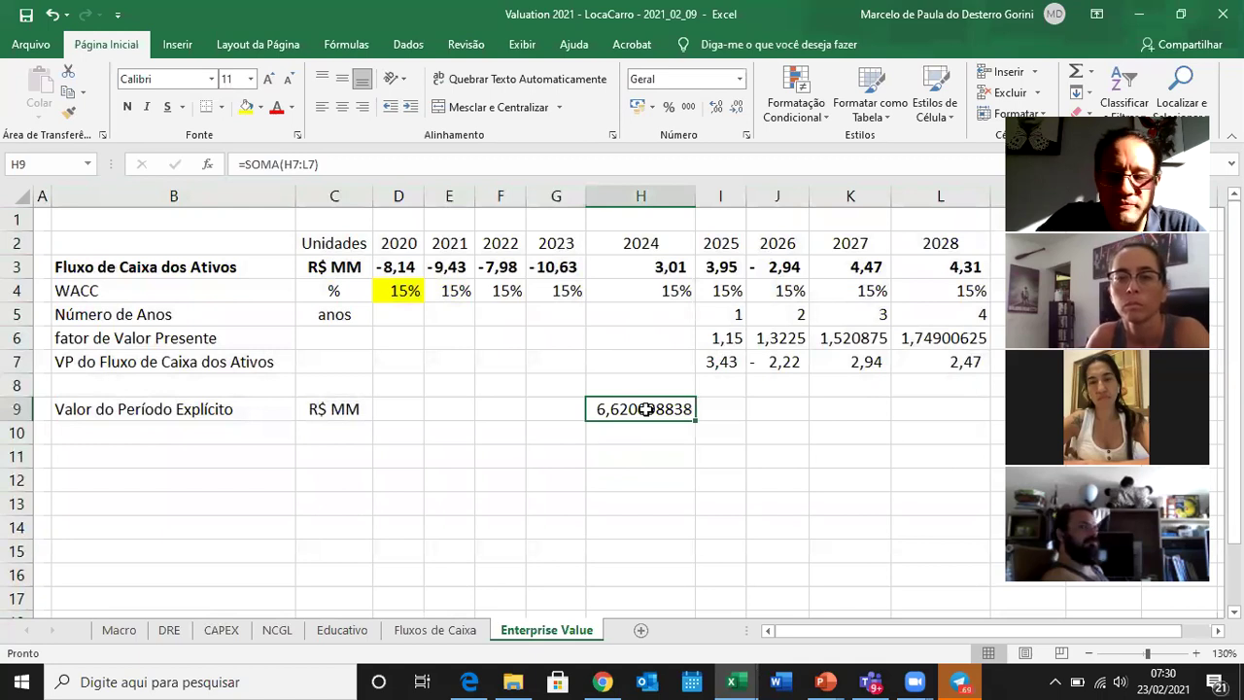
pyautogui.rightClick(645, 409)
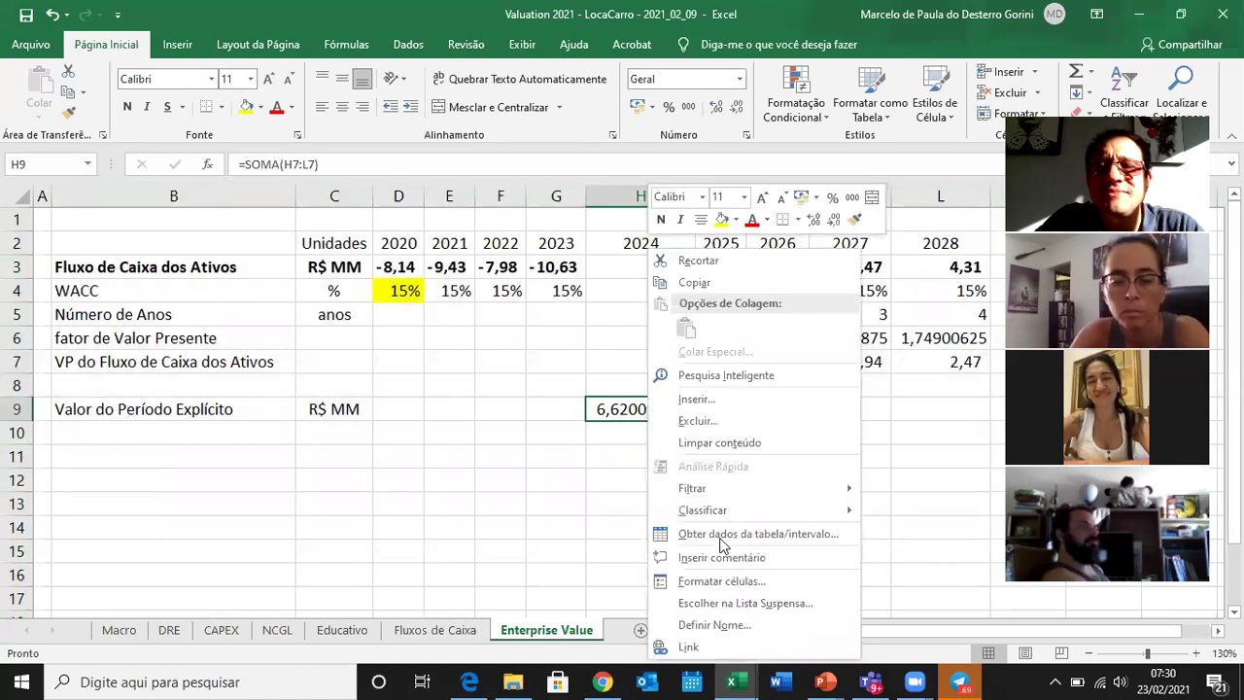
pyautogui.click(723, 581)
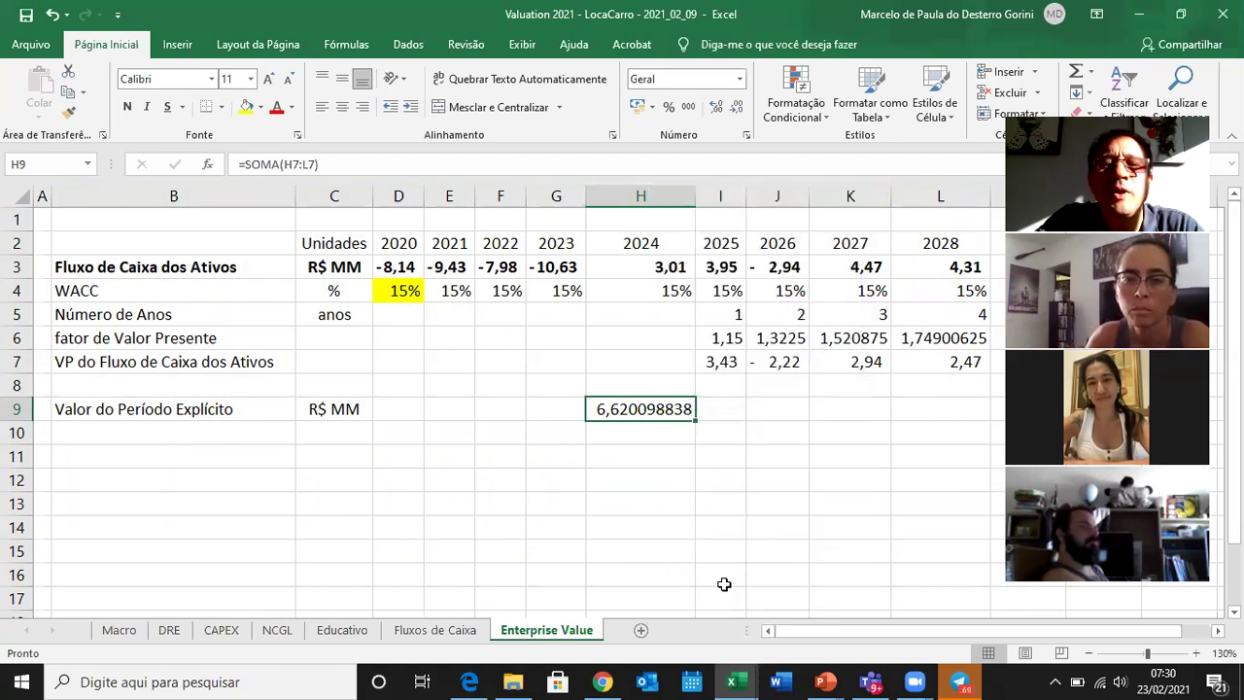
pyautogui.click(537, 313)
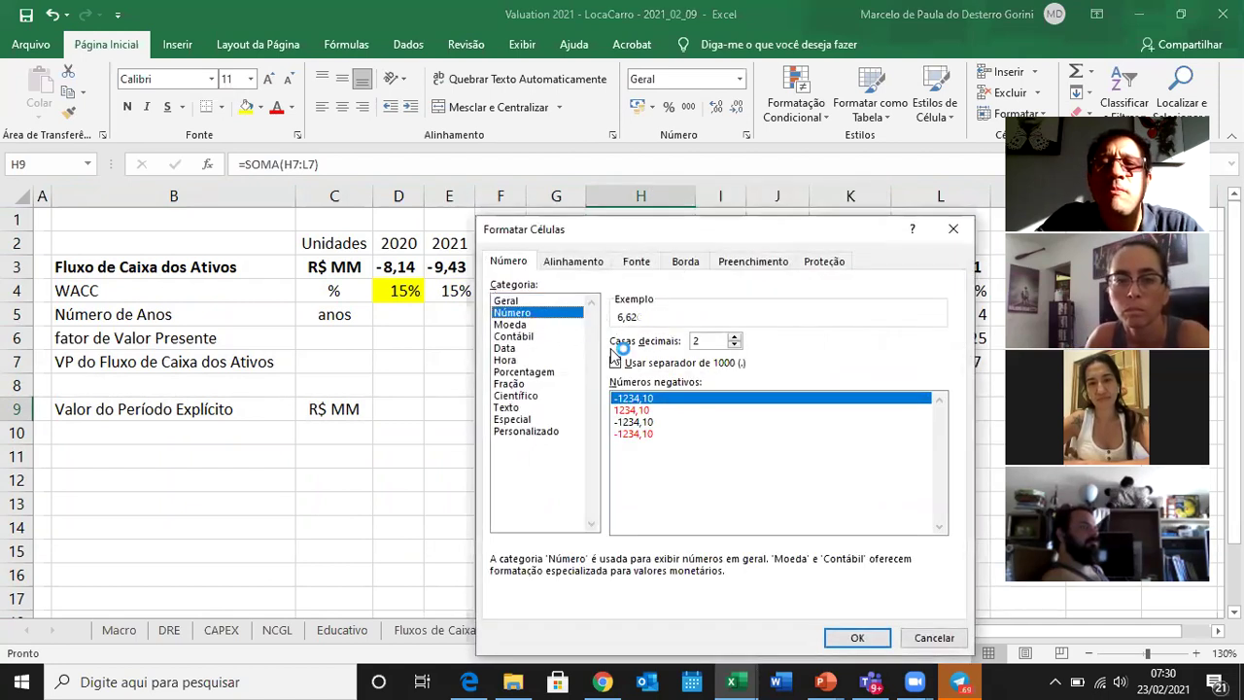
pyautogui.click(860, 638)
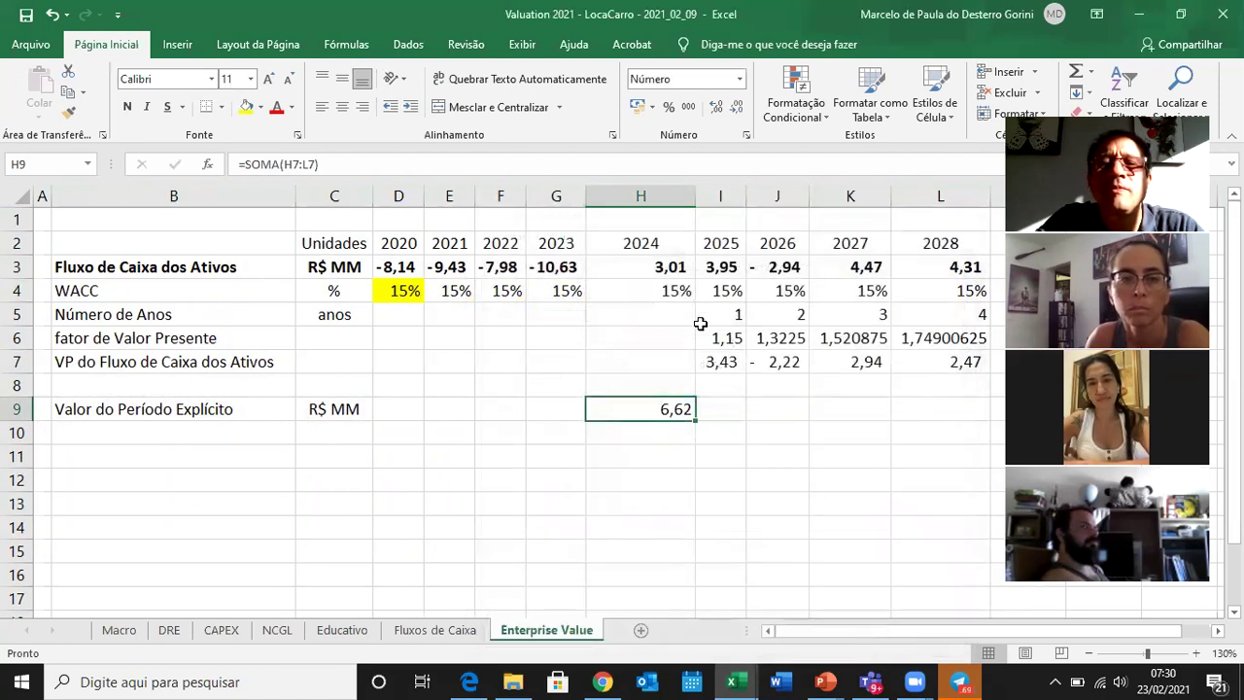
# Format the fator de Valor Presente row from 2020 to 2028 as Número with 2 decimal places and the thousands separator.
pyautogui.click(386, 311)
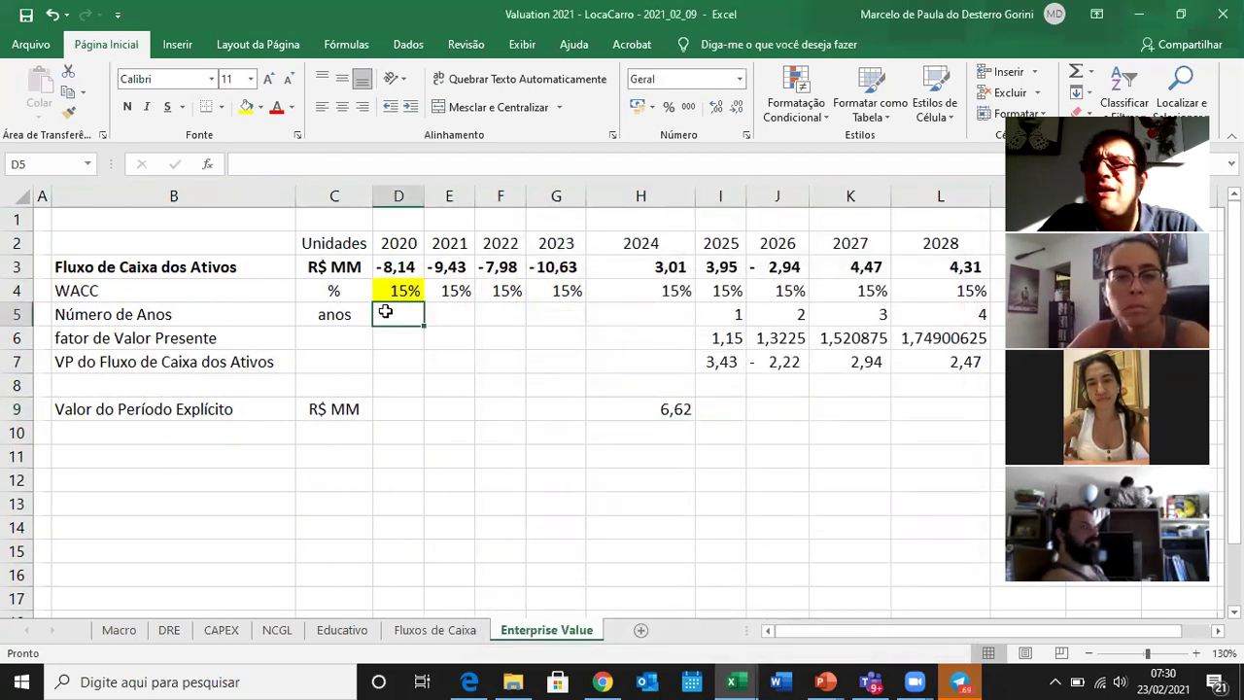
pyautogui.hotkey('ctrl', 'shift', 'Right')
pyautogui.hotkey('ctrl', 'shift', 'Right')
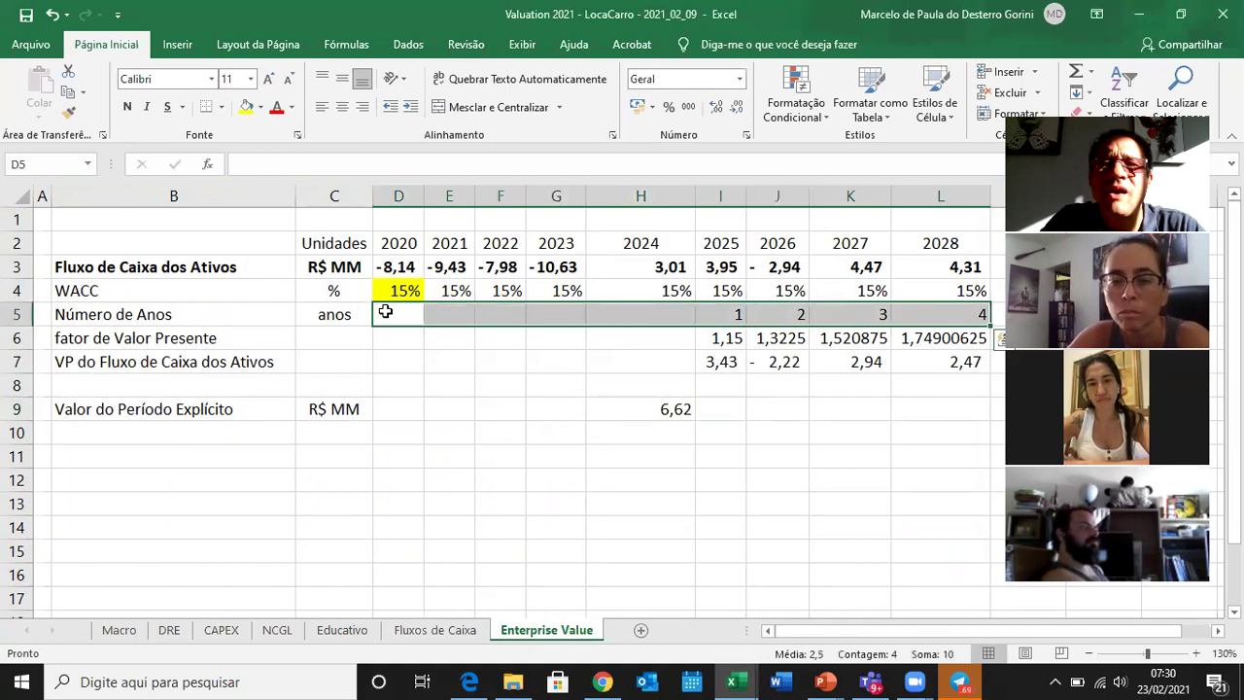
pyautogui.press('Down')
pyautogui.hotkey('ctrl', 'shift', 'Right')
pyautogui.hotkey('ctrl', 'shift', 'Right')
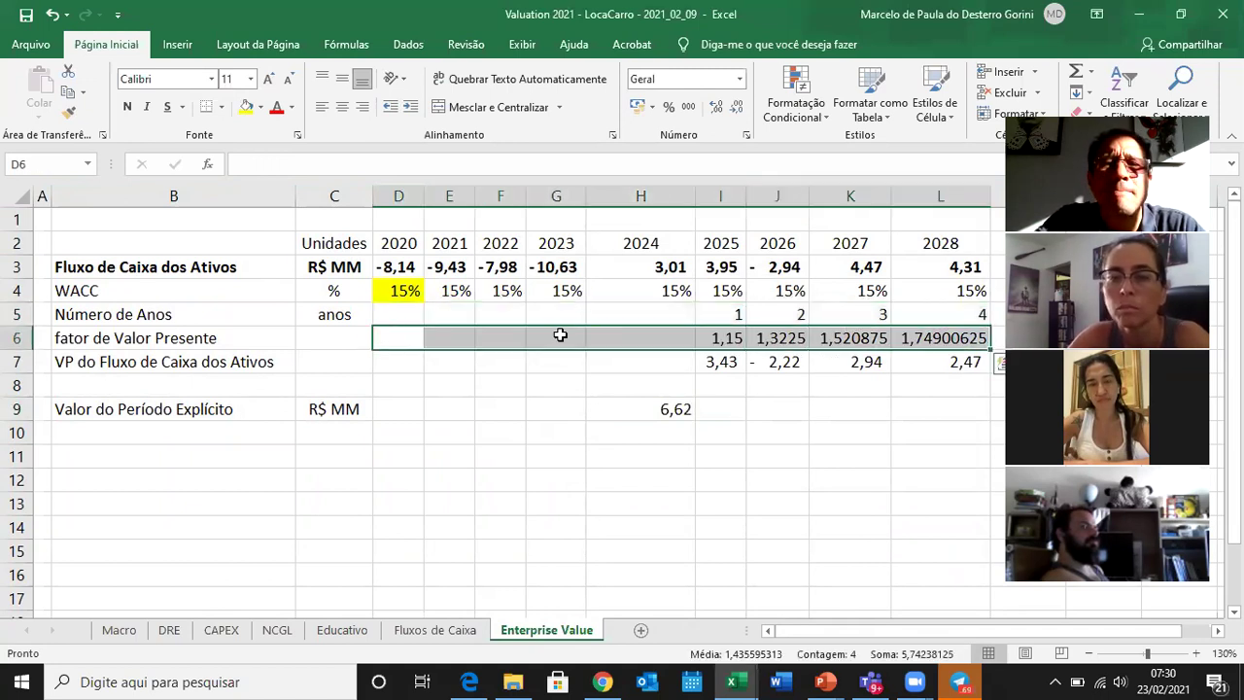
pyautogui.rightClick(559, 339)
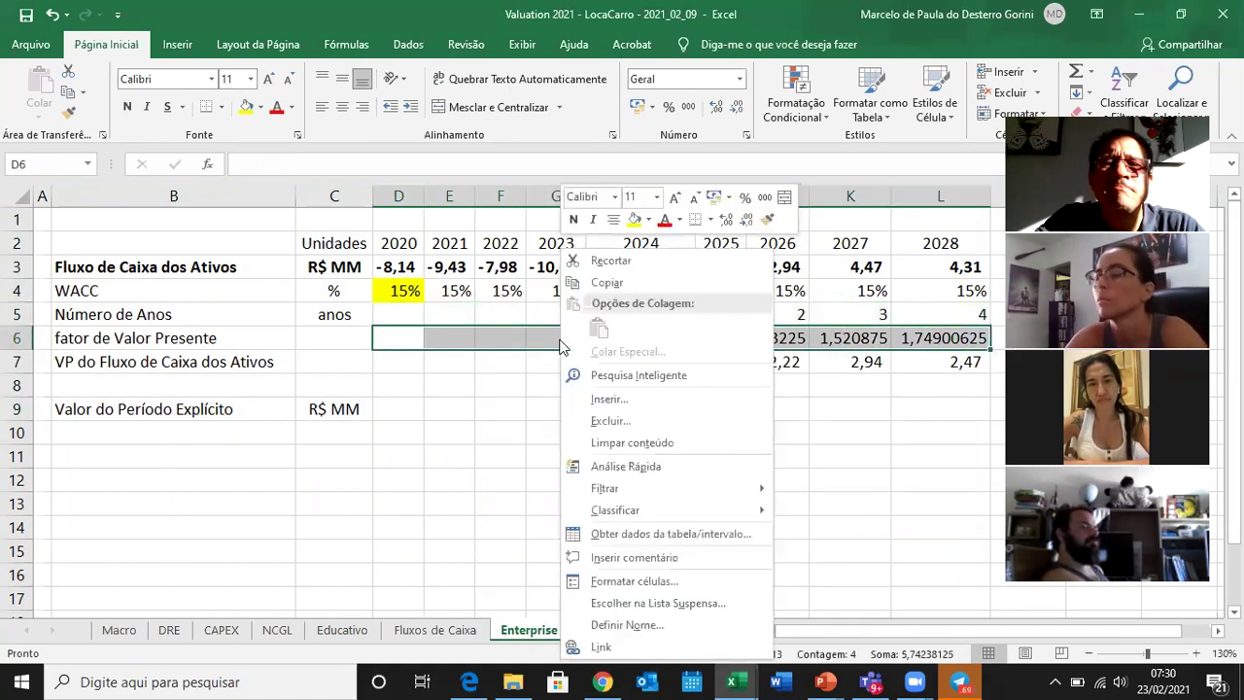
pyautogui.click(620, 581)
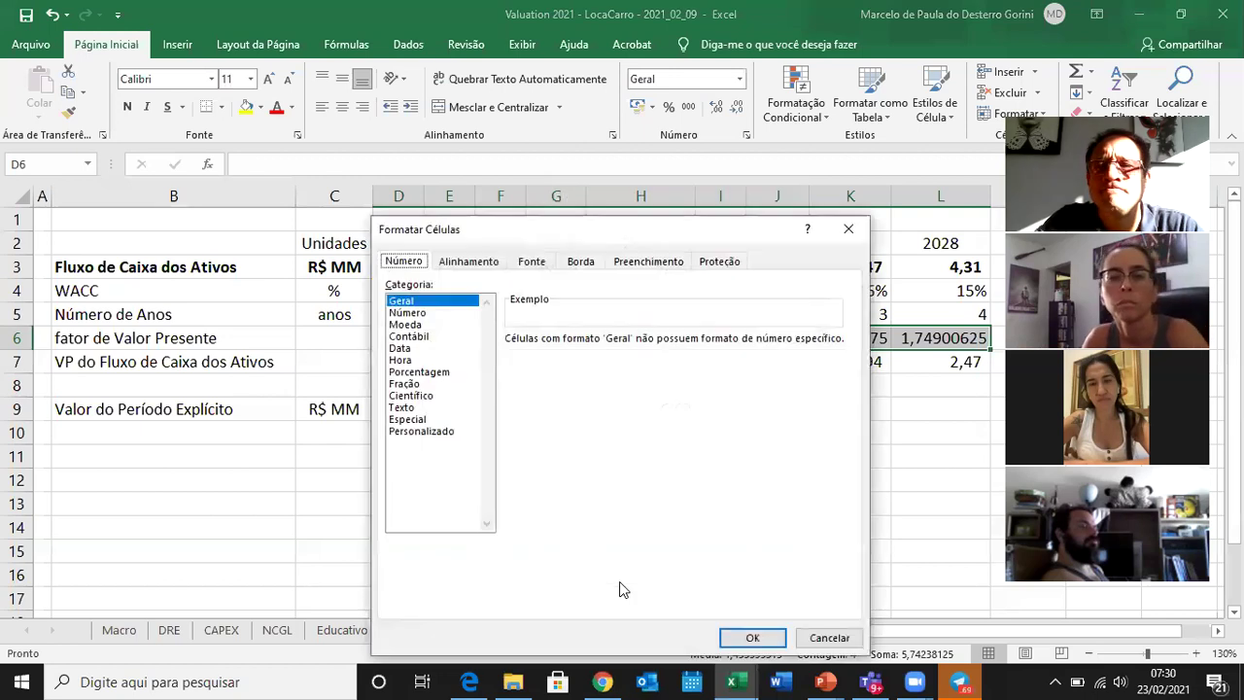
pyautogui.click(407, 314)
pyautogui.click(556, 365)
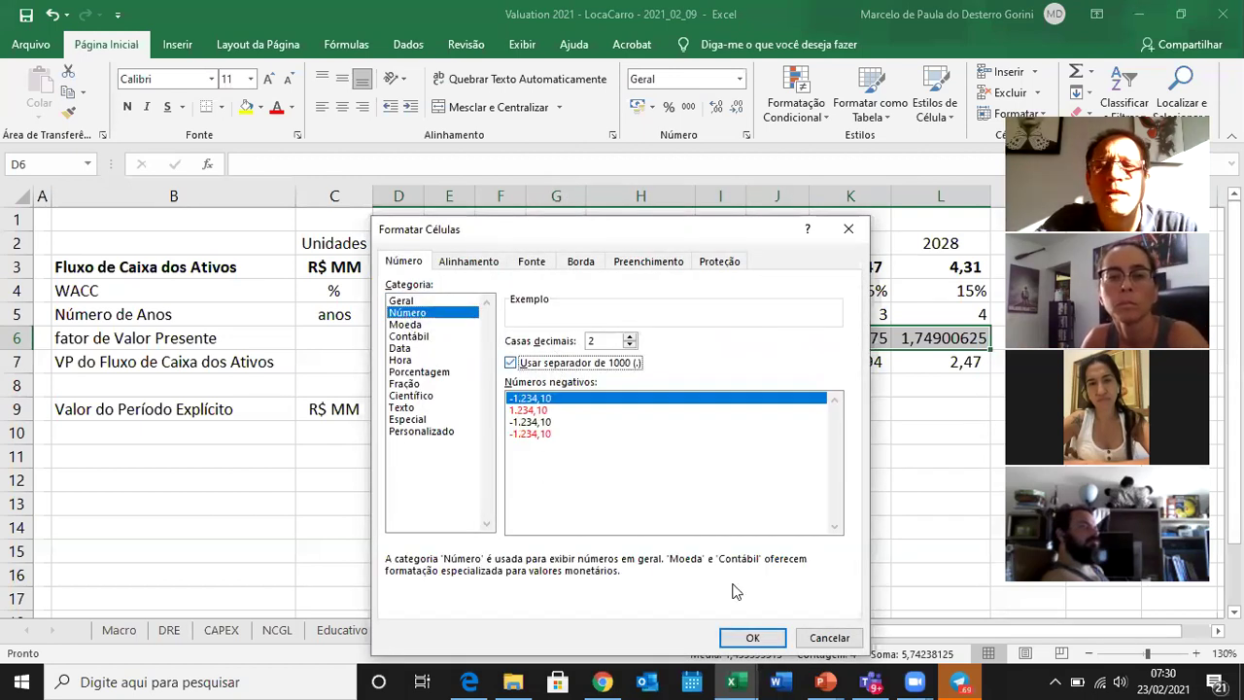
pyautogui.click(749, 639)
pyautogui.click(778, 526)
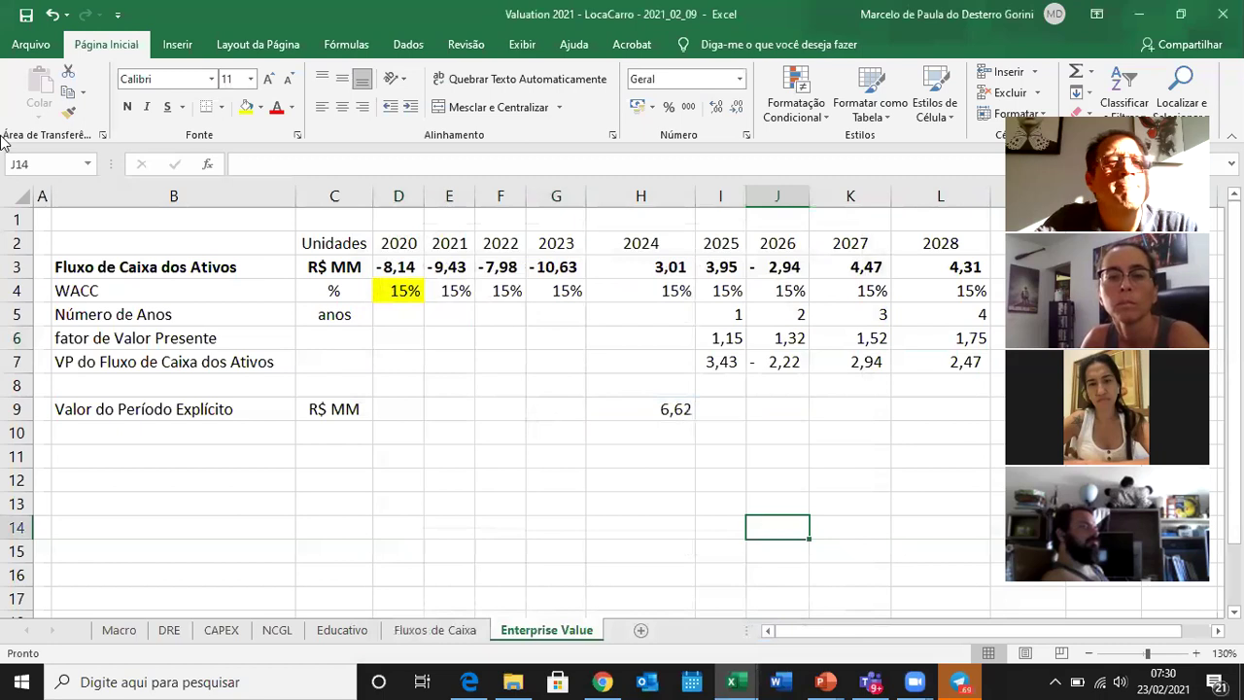
# Autofit the widths of all columns again to suit the shortened number formats.
pyautogui.click(17, 195)
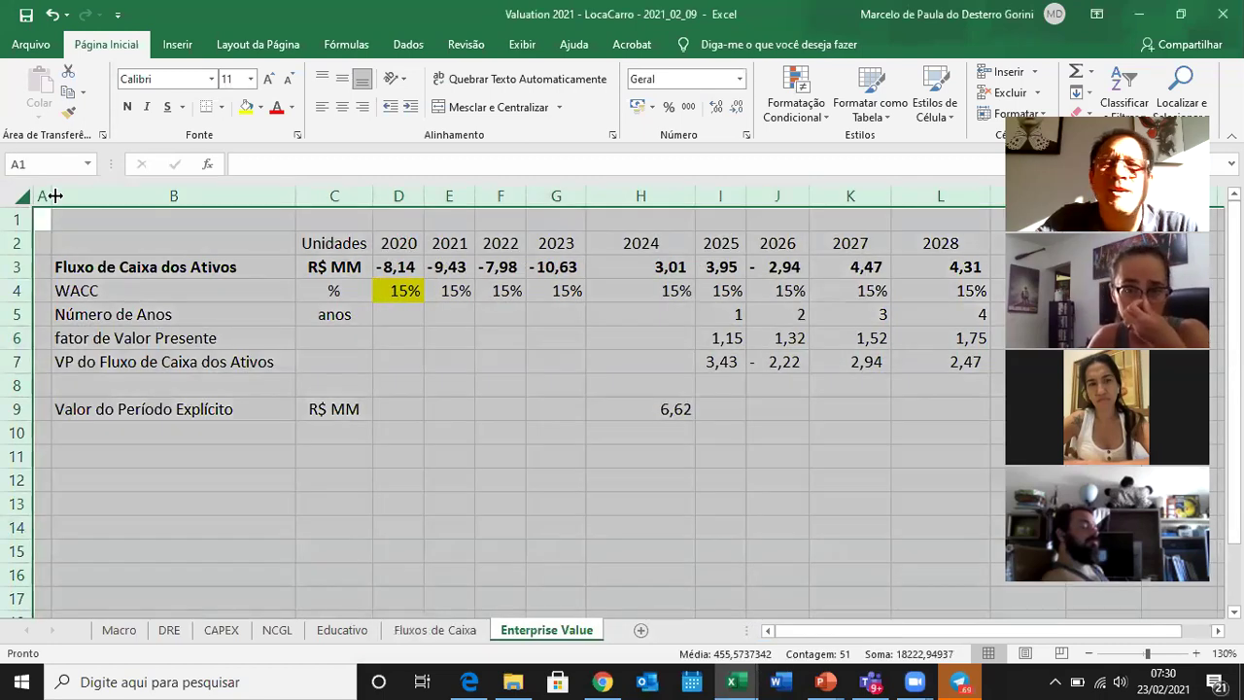
pyautogui.doubleClick(56, 195)
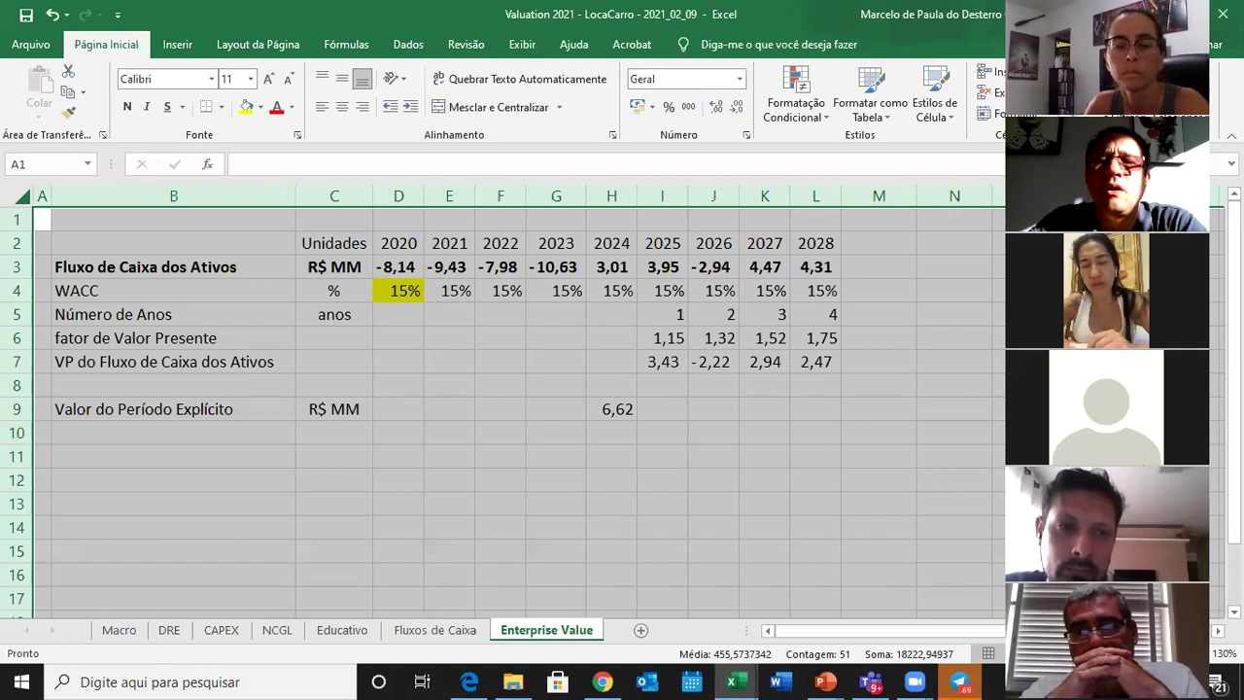
pyautogui.click(681, 476)
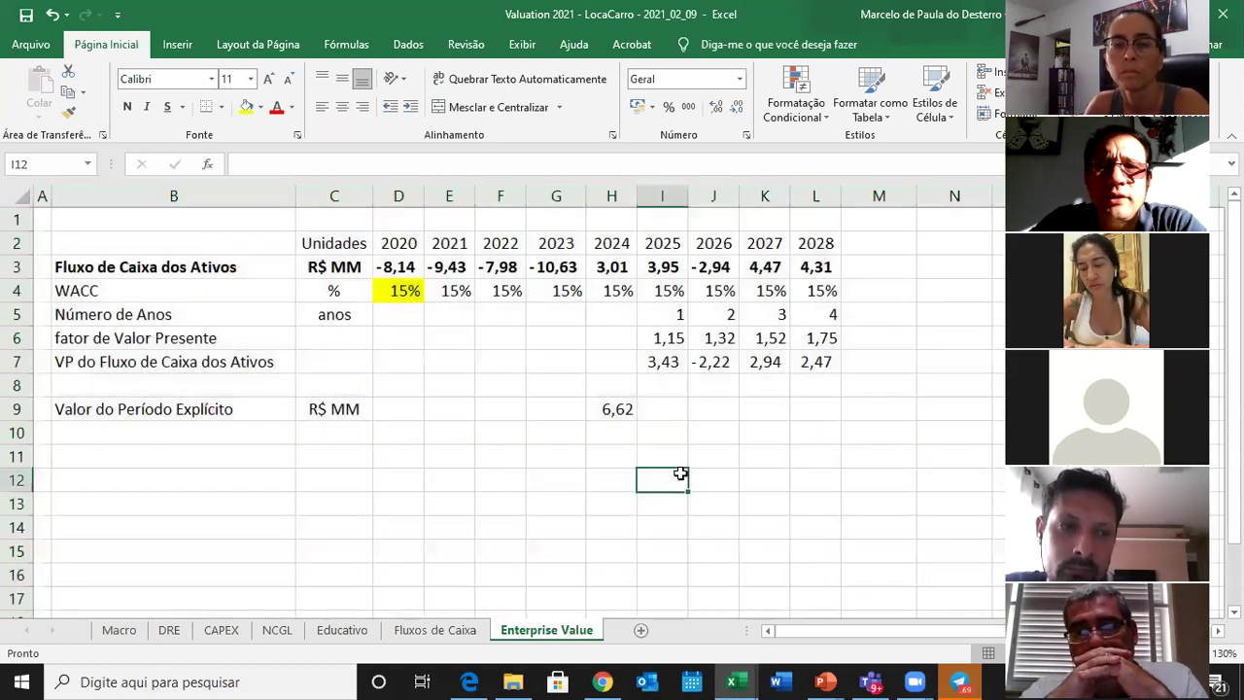
# Inspect the sum formula behind the 2024 Valor do Período Explícito.
pyautogui.click(22, 198)
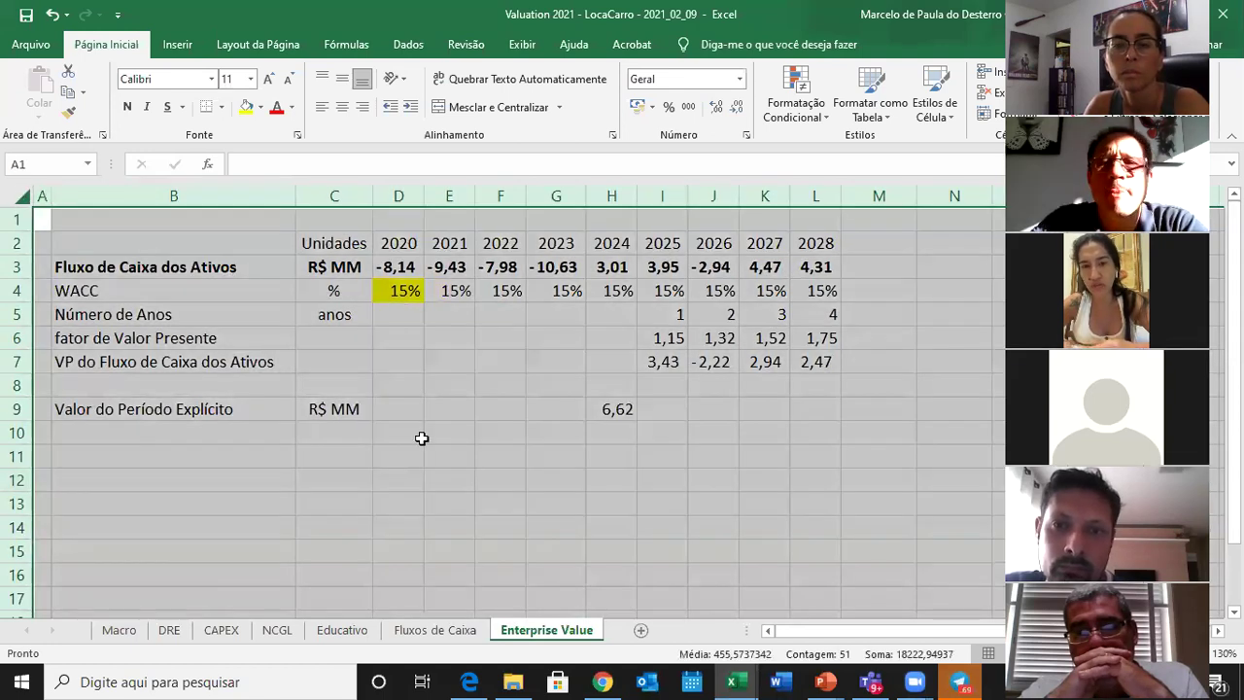
pyautogui.click(602, 486)
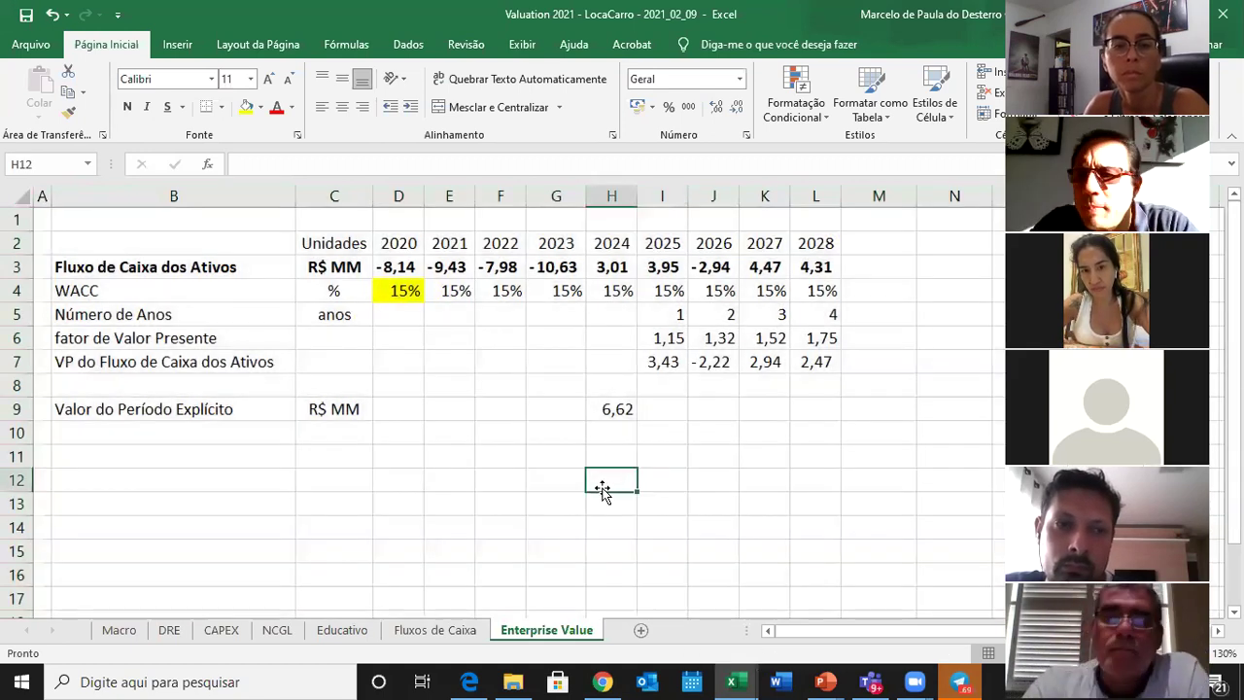
pyautogui.doubleClick(623, 409)
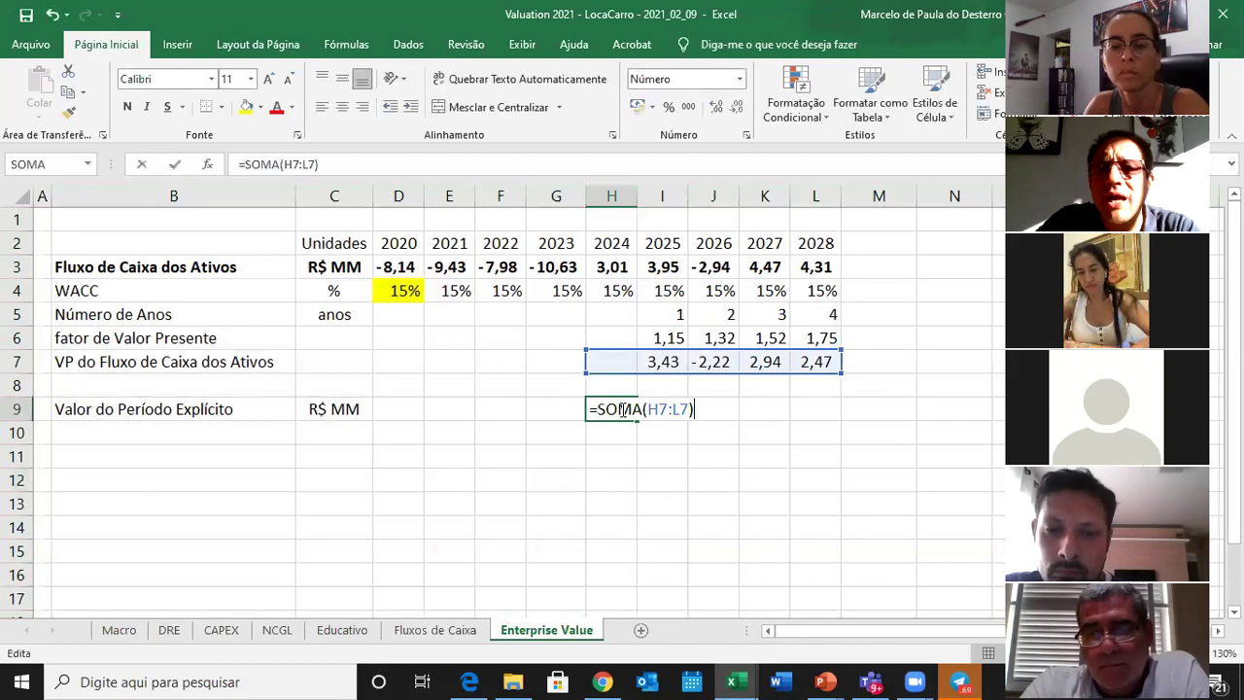
pyautogui.press('Escape')
pyautogui.doubleClick(622, 410)
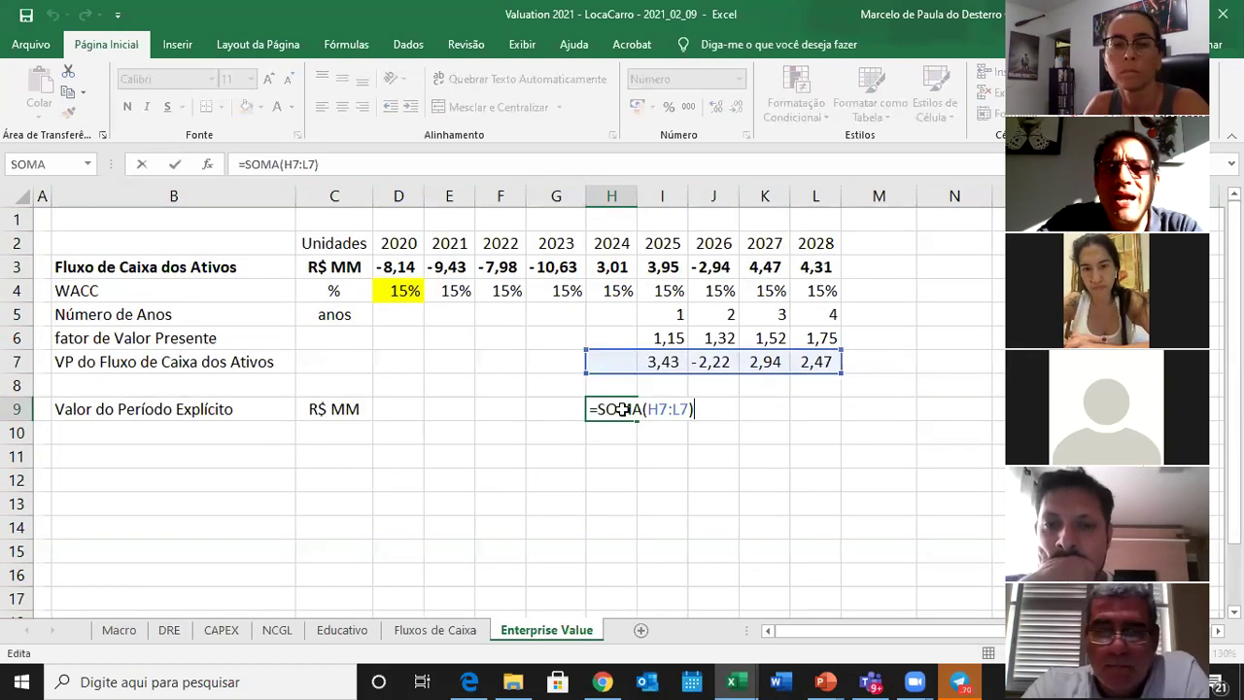
pyautogui.press('Escape')
# Group the 2020 to 2023 columns (D:G) and collapse the group.
pyautogui.moveTo(393, 195); pyautogui.dragTo(584, 195)
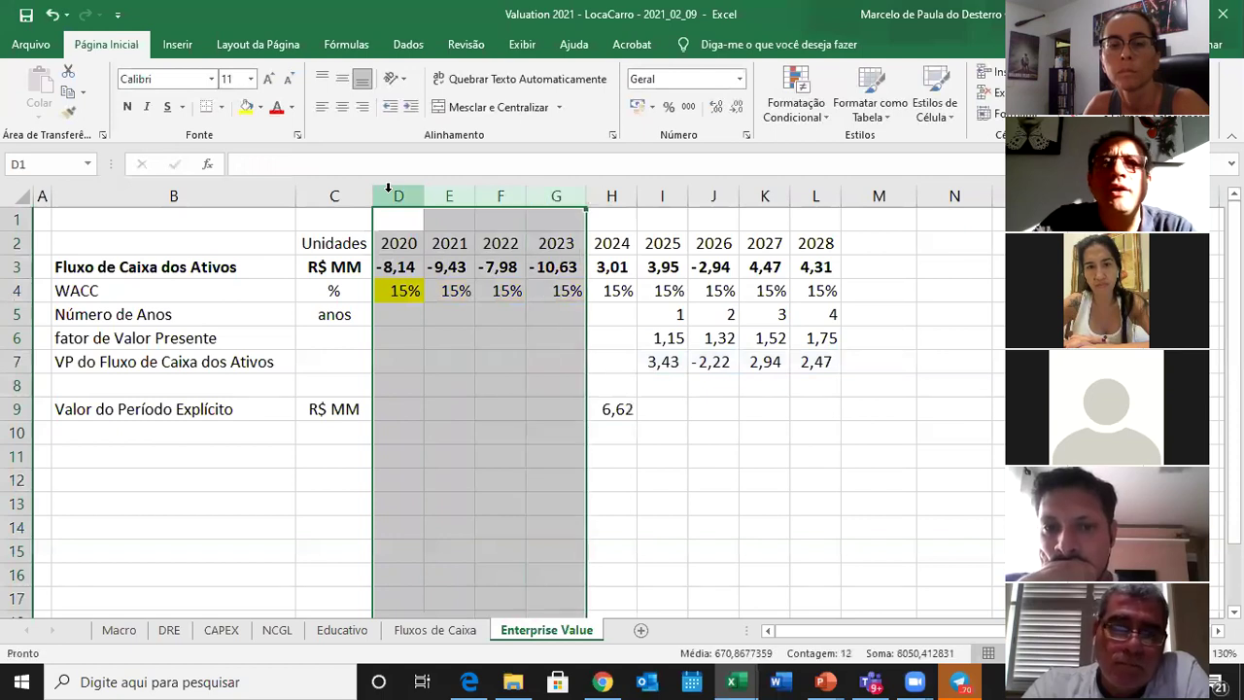
pyautogui.click(399, 46)
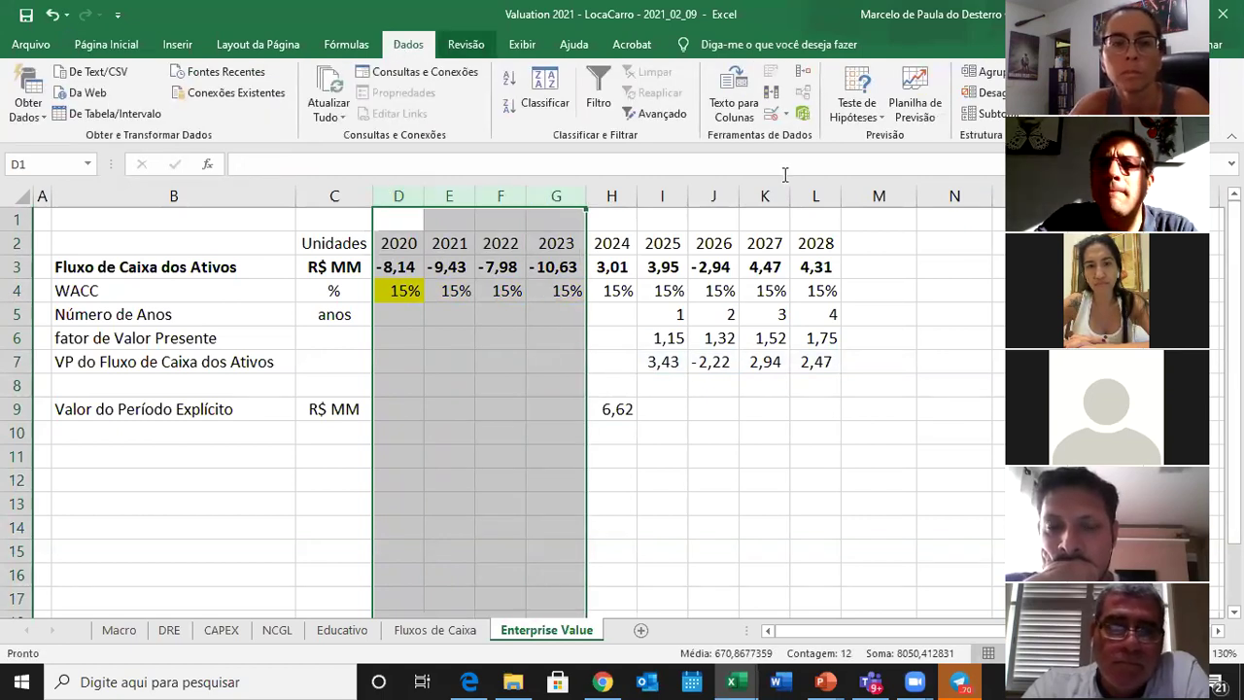
pyautogui.hotkey('shift', 'alt', 'Right')
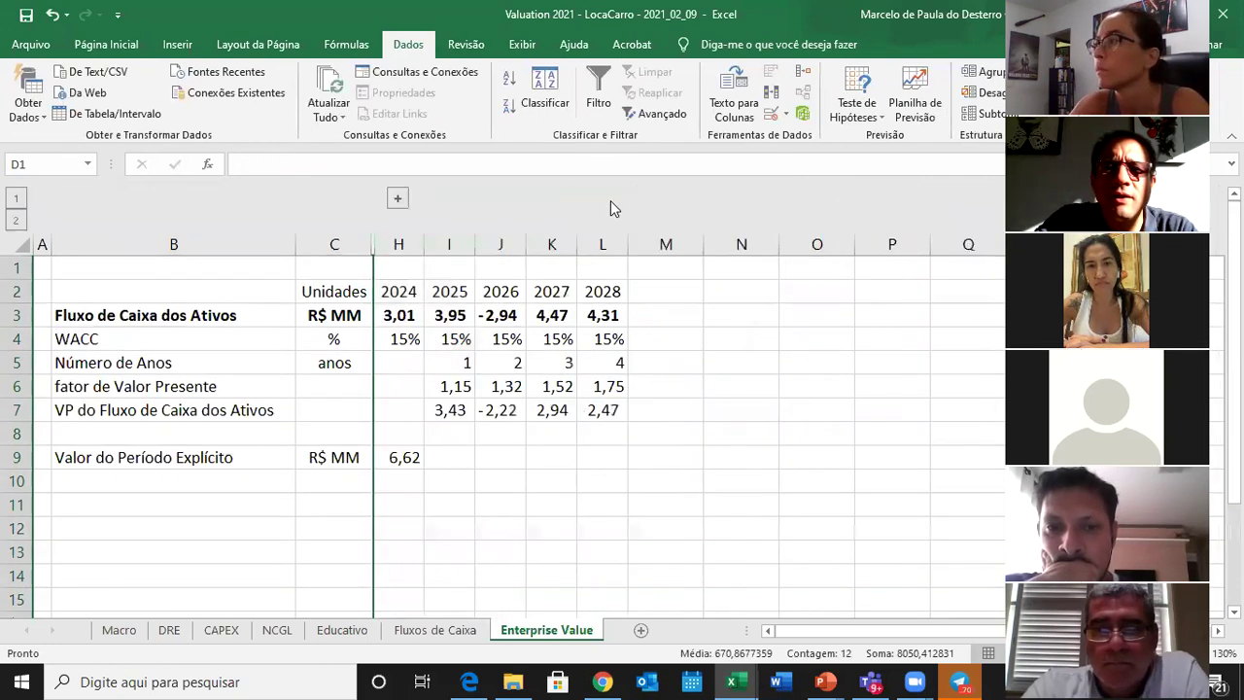
pyautogui.click(589, 579)
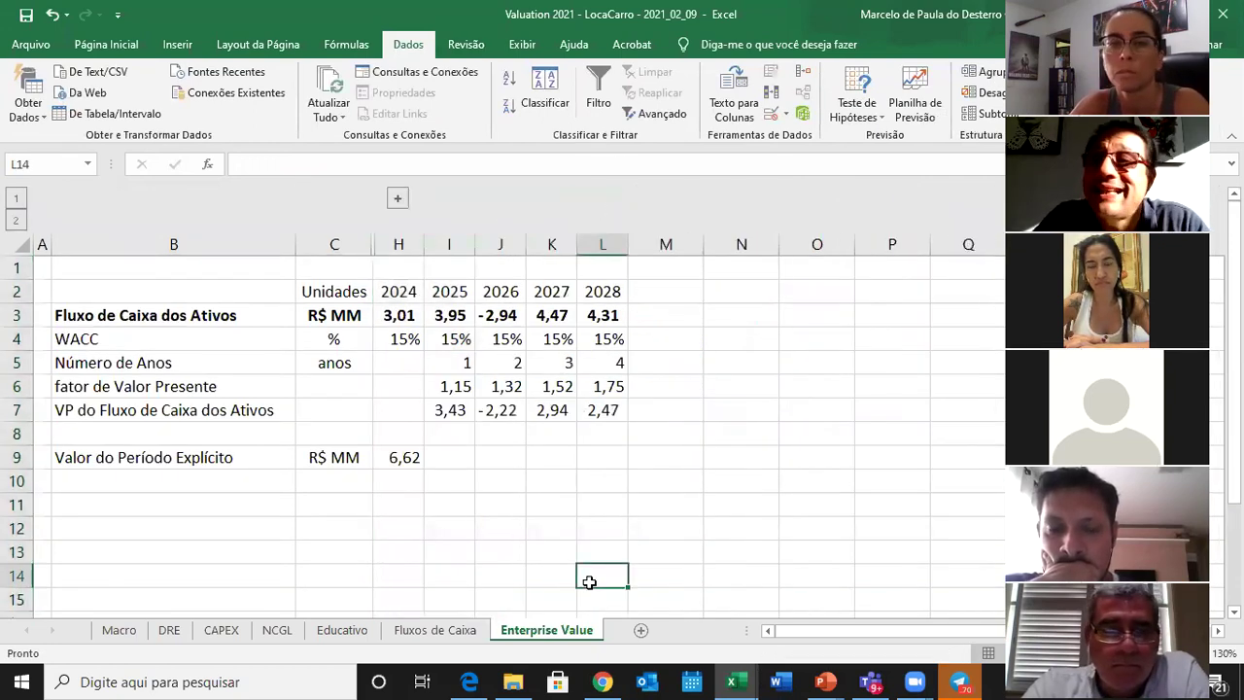
# Copy the whole valuation block B2:L9 and paste the duplicate starting at B11.
pyautogui.moveTo(184, 288); pyautogui.dragTo(187, 289)
pyautogui.hotkey('ctrl', 'shift', 'Right')
pyautogui.hotkey('shift', 'Down')
pyautogui.hotkey('shift', 'Down')
pyautogui.hotkey('shift', 'Down')
pyautogui.hotkey('shift', 'Down')
pyautogui.hotkey('shift', 'Down')
pyautogui.hotkey('shift', 'Down')
pyautogui.hotkey('shift', 'Down')
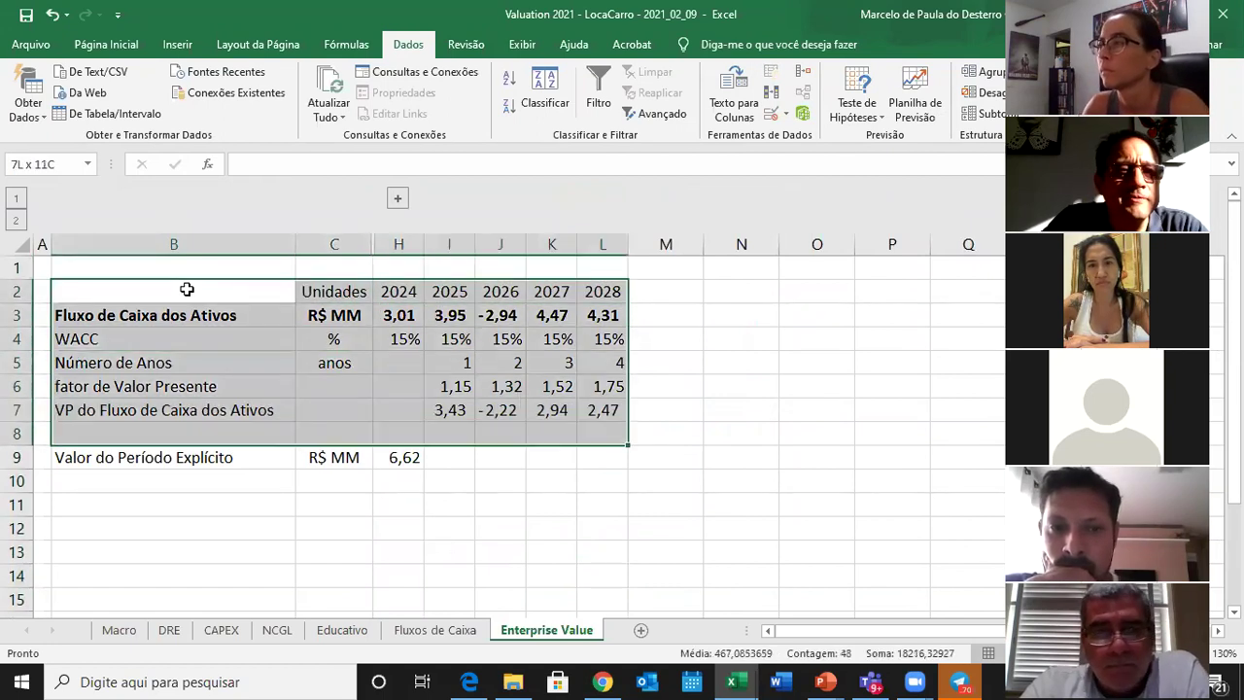
pyautogui.hotkey('ctrl', 'c')
pyautogui.press('Down')
pyautogui.press('Down')
pyautogui.press('Down')
pyautogui.press('Down')
pyautogui.press('Down')
pyautogui.press('Down')
pyautogui.press('Down')
pyautogui.press('Down')
pyautogui.press('Down')
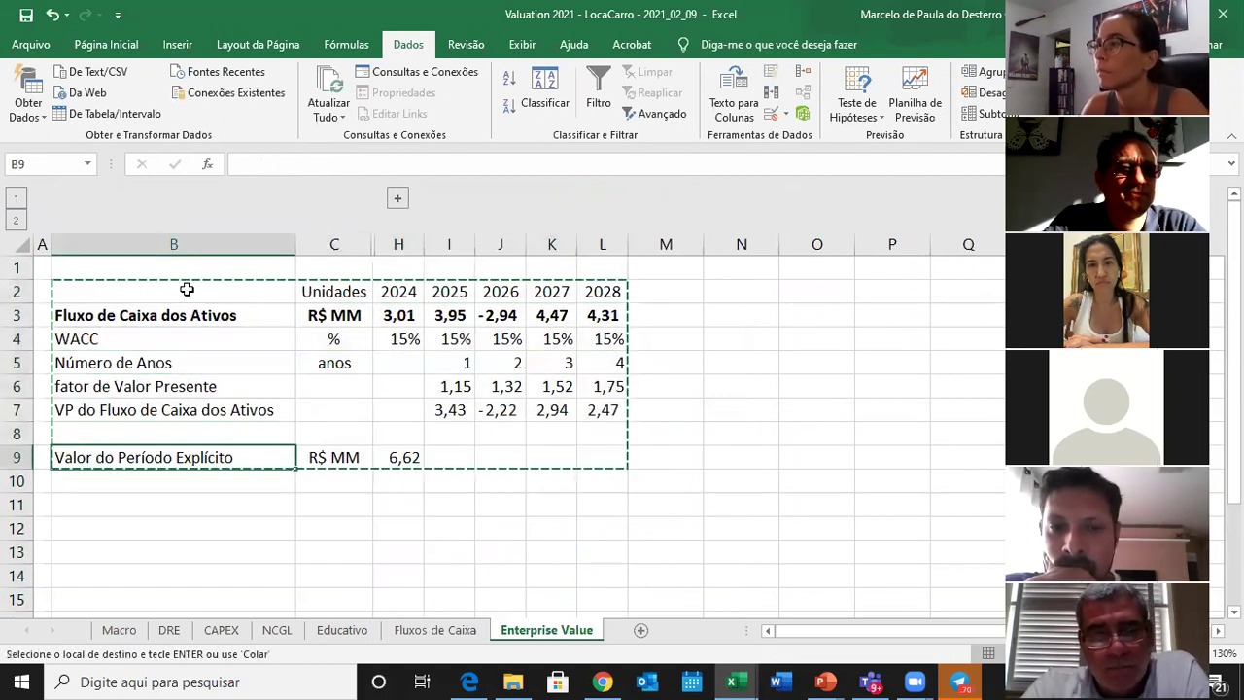
pyautogui.hotkey('ctrl', 'v')
pyautogui.press('Down')
pyautogui.press('Up')
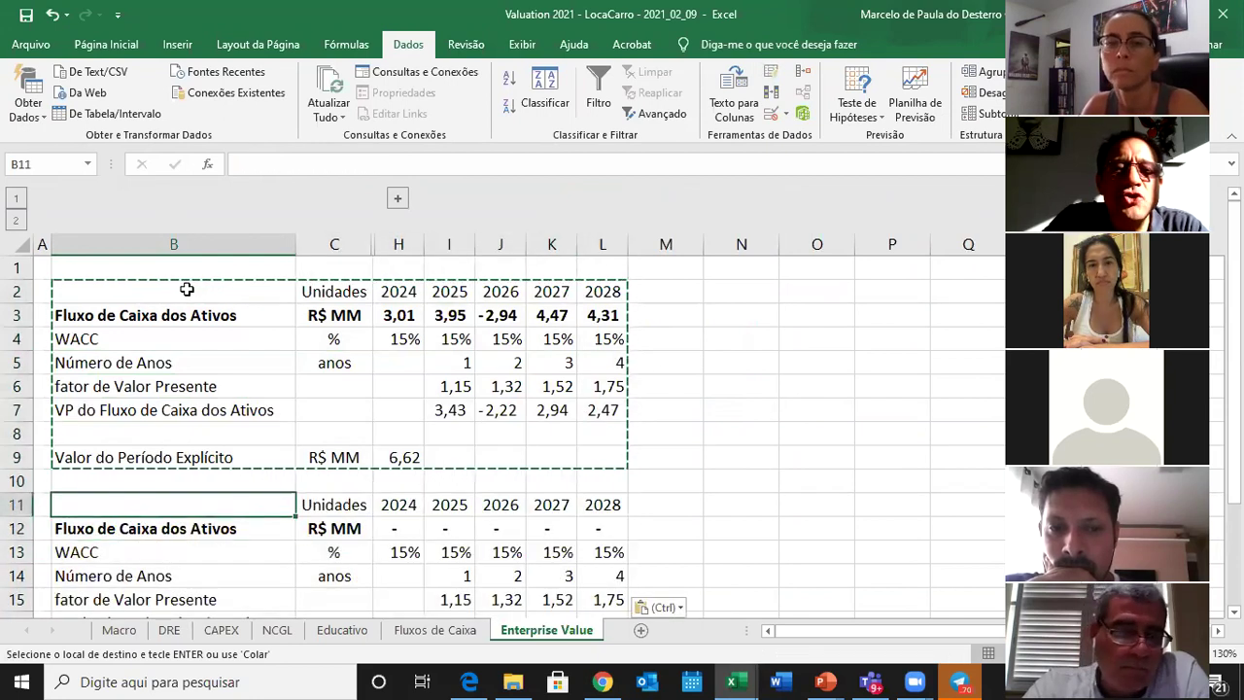
# Extend the duplicated block's year header from 2028 through 2260 by copying the L11 formula across row 11 to column IJ.
pyautogui.press('Right')
pyautogui.press('Right')
pyautogui.press('Right')
pyautogui.press('Right')
pyautogui.press('Right')
pyautogui.press('Right')
pyautogui.press('Right')
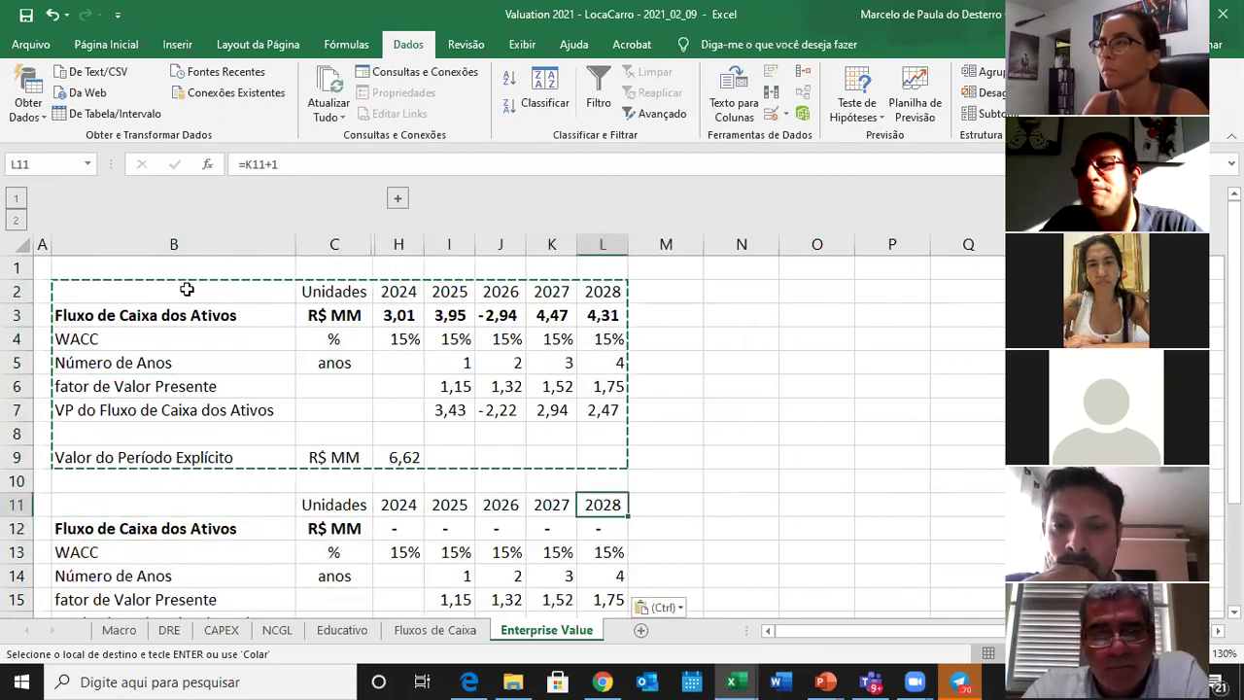
pyautogui.press('Left')
pyautogui.press('Right')
pyautogui.press('Left')
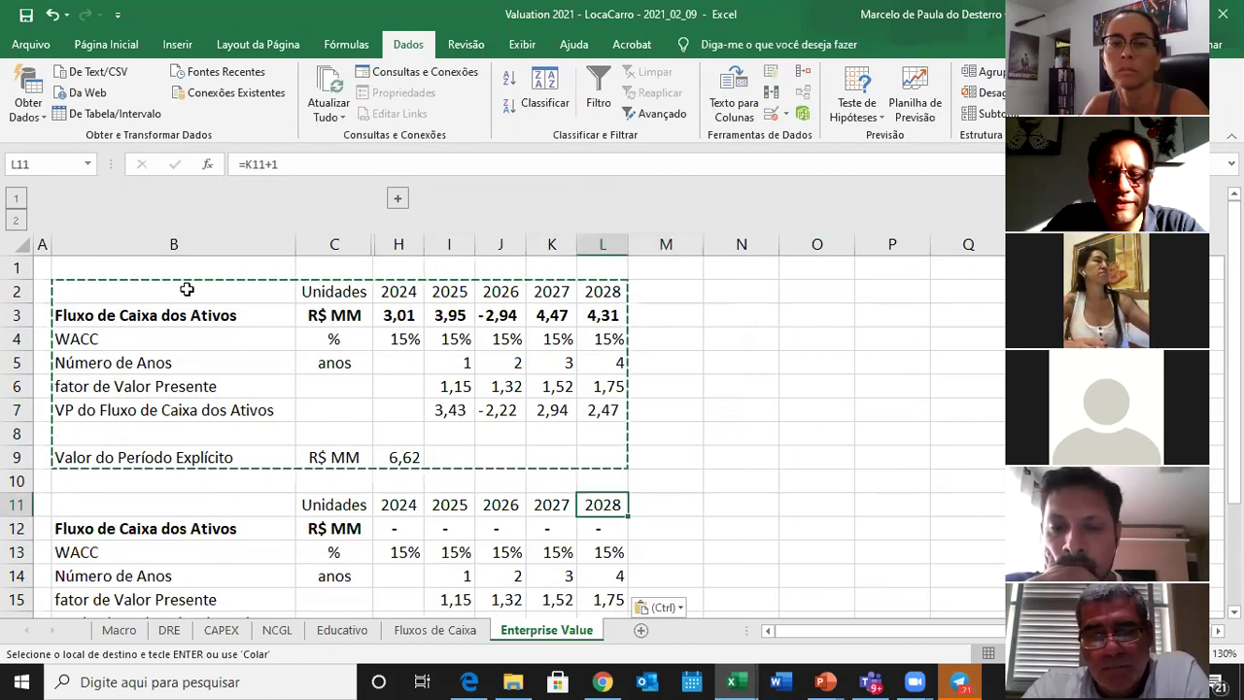
pyautogui.hotkey('shift', 'Right')
pyautogui.hotkey('shift', 'Right')
pyautogui.hotkey('shift', 'Right')
pyautogui.hotkey('shift', 'Right')
pyautogui.hotkey('shift', 'Right')
pyautogui.hotkey('shift', 'Right')
pyautogui.hotkey('shift', 'Right')
pyautogui.hotkey('shift', 'Right')
pyautogui.hotkey('shift', 'Right')
pyautogui.hotkey('shift', 'Right')
pyautogui.hotkey('shift', 'Right')
pyautogui.hotkey('shift', 'Right')
pyautogui.hotkey('shift', 'Right')
pyautogui.hotkey('shift', 'Right')
pyautogui.hotkey('shift', 'Right')
pyautogui.hotkey('shift', 'Right')
pyautogui.hotkey('shift', 'Right')
pyautogui.hotkey('shift', 'Right')
pyautogui.hotkey('shift', 'Right')
pyautogui.hotkey('shift', 'Right')
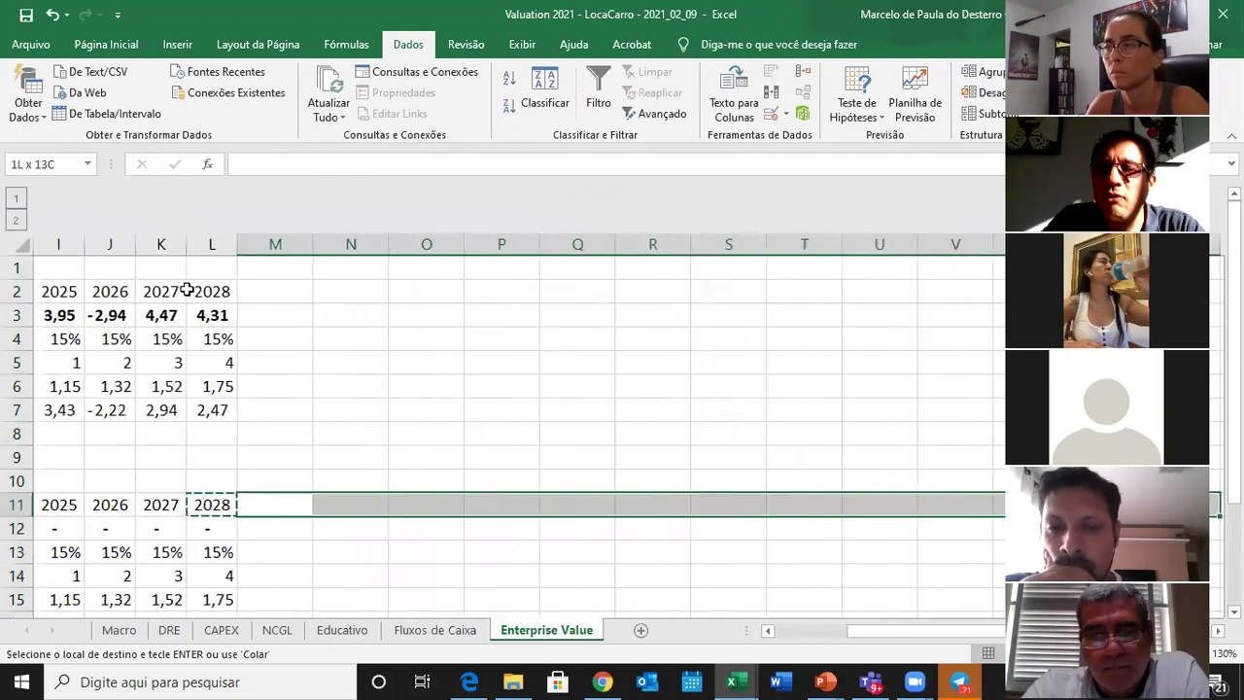
pyautogui.hotkey('shift', 'Right')
pyautogui.hotkey('shift', 'Right')
pyautogui.hotkey('shift', 'Right')
pyautogui.hotkey('shift', 'Right')
pyautogui.hotkey('shift', 'Right')
pyautogui.hotkey('shift', 'Right')
pyautogui.hotkey('shift', 'Right')
pyautogui.hotkey('shift', 'Right')
pyautogui.hotkey('shift', 'Right')
pyautogui.hotkey('shift', 'Right')
pyautogui.hotkey('shift', 'Right')
pyautogui.hotkey('shift', 'Right')
pyautogui.hotkey('shift', 'Right')
pyautogui.hotkey('shift', 'Right')
pyautogui.hotkey('shift', 'Right')
pyautogui.hotkey('shift', 'Right')
pyautogui.hotkey('shift', 'Right')
pyautogui.hotkey('shift', 'Right')
pyautogui.hotkey('shift', 'Right')
pyautogui.hotkey('shift', 'Right')
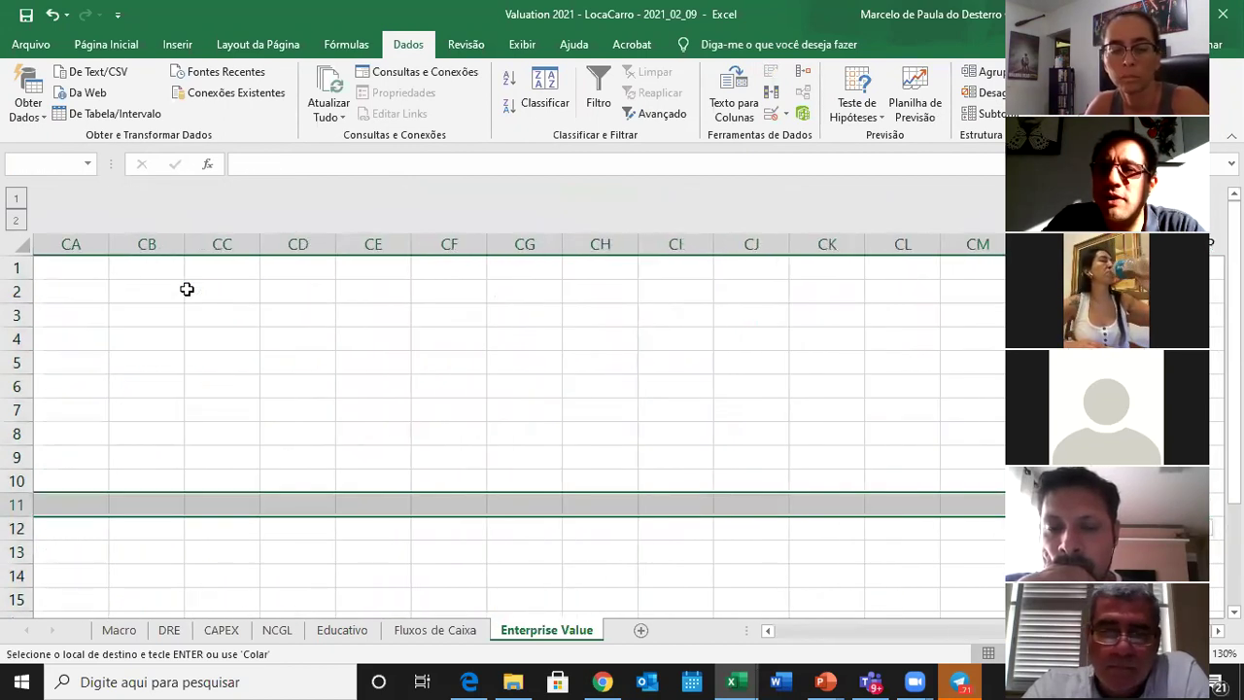
pyautogui.hotkey('shift', 'Right')
pyautogui.hotkey('shift', 'Right')
pyautogui.hotkey('shift', 'Right')
pyautogui.hotkey('shift', 'Right')
pyautogui.hotkey('shift', 'Right')
pyautogui.hotkey('shift', 'Right')
pyautogui.hotkey('shift', 'Right')
pyautogui.hotkey('shift', 'Right')
pyautogui.hotkey('shift', 'Right')
pyautogui.hotkey('shift', 'Right')
pyautogui.hotkey('shift', 'Right')
pyautogui.hotkey('shift', 'Right')
pyautogui.hotkey('shift', 'Right')
pyautogui.hotkey('shift', 'Right')
pyautogui.hotkey('shift', 'Right')
pyautogui.hotkey('shift', 'Right')
pyautogui.hotkey('shift', 'Right')
pyautogui.hotkey('shift', 'Right')
pyautogui.hotkey('shift', 'Right')
pyautogui.hotkey('shift', 'Right')
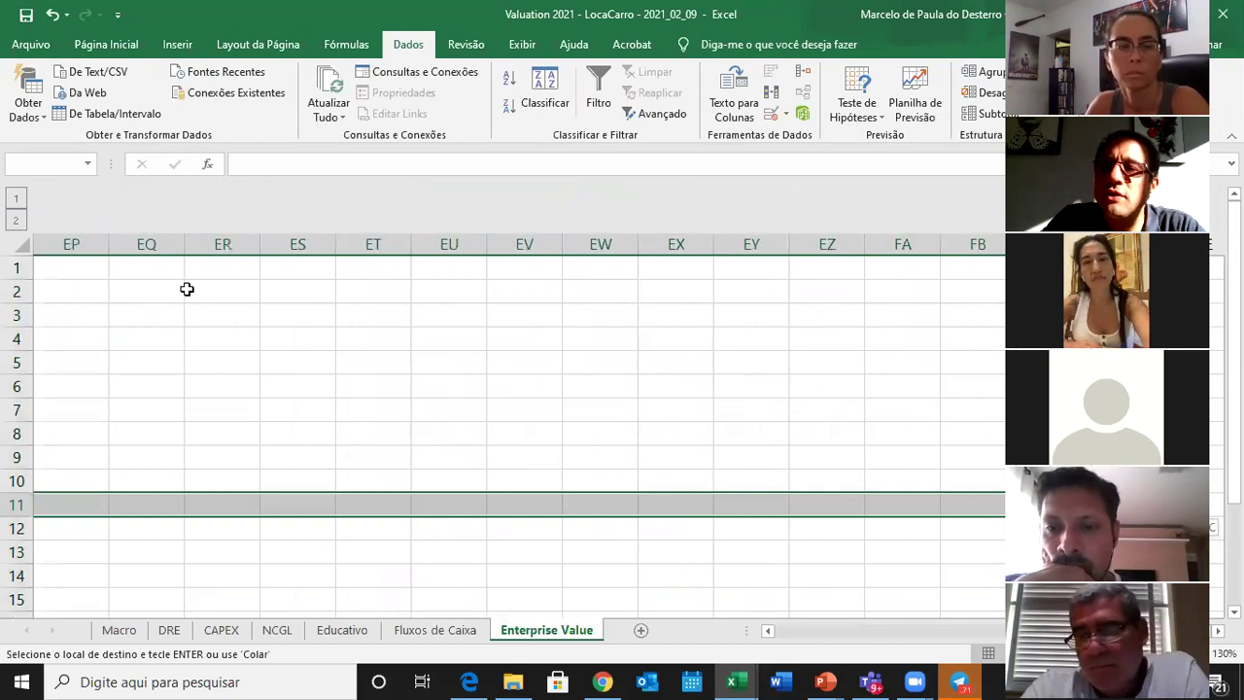
pyautogui.hotkey('shift', 'Right')
pyautogui.hotkey('shift', 'Right')
pyautogui.hotkey('shift', 'Right')
pyautogui.hotkey('shift', 'Right')
pyautogui.hotkey('shift', 'Right')
pyautogui.hotkey('shift', 'Right')
pyautogui.hotkey('shift', 'Right')
pyautogui.hotkey('shift', 'Right')
pyautogui.hotkey('shift', 'Right')
pyautogui.hotkey('shift', 'Right')
pyautogui.hotkey('shift', 'Right')
pyautogui.hotkey('shift', 'Right')
pyautogui.hotkey('shift', 'Right')
pyautogui.hotkey('shift', 'Right')
pyautogui.hotkey('shift', 'Right')
pyautogui.hotkey('shift', 'Right')
pyautogui.hotkey('shift', 'Right')
pyautogui.hotkey('shift', 'Right')
pyautogui.hotkey('shift', 'Right')
pyautogui.hotkey('shift', 'Right')
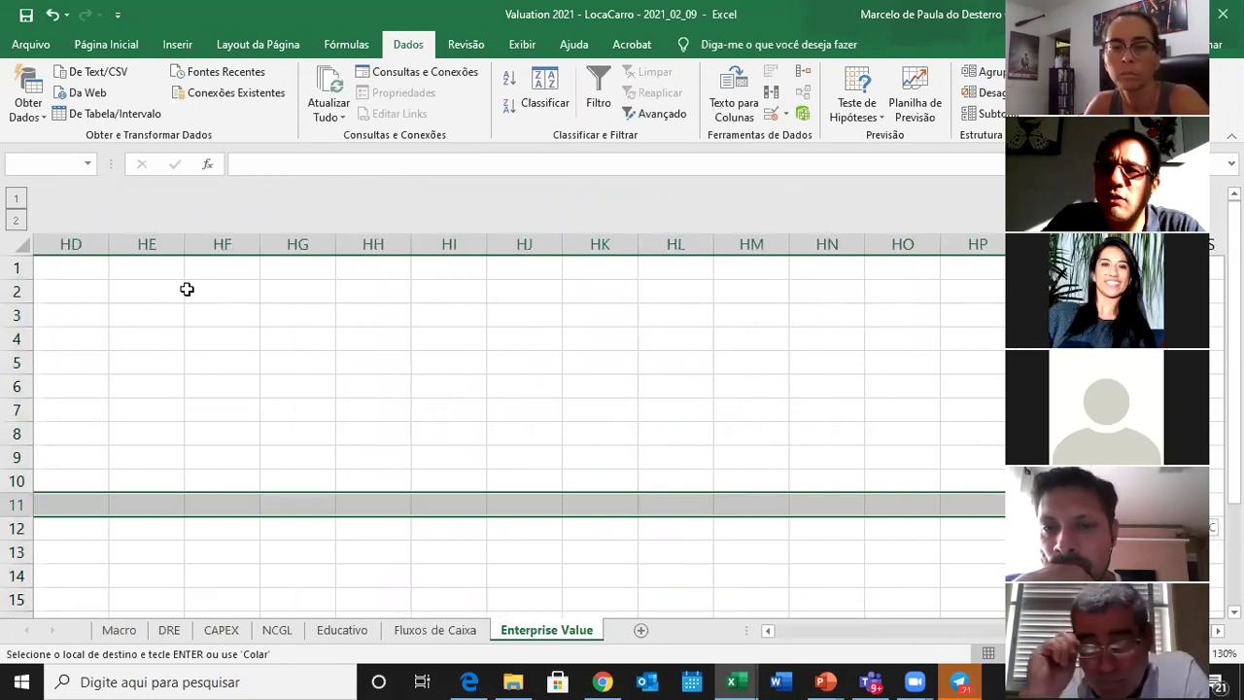
pyautogui.hotkey('shift', 'Right')
pyautogui.hotkey('ctrl', 'v')
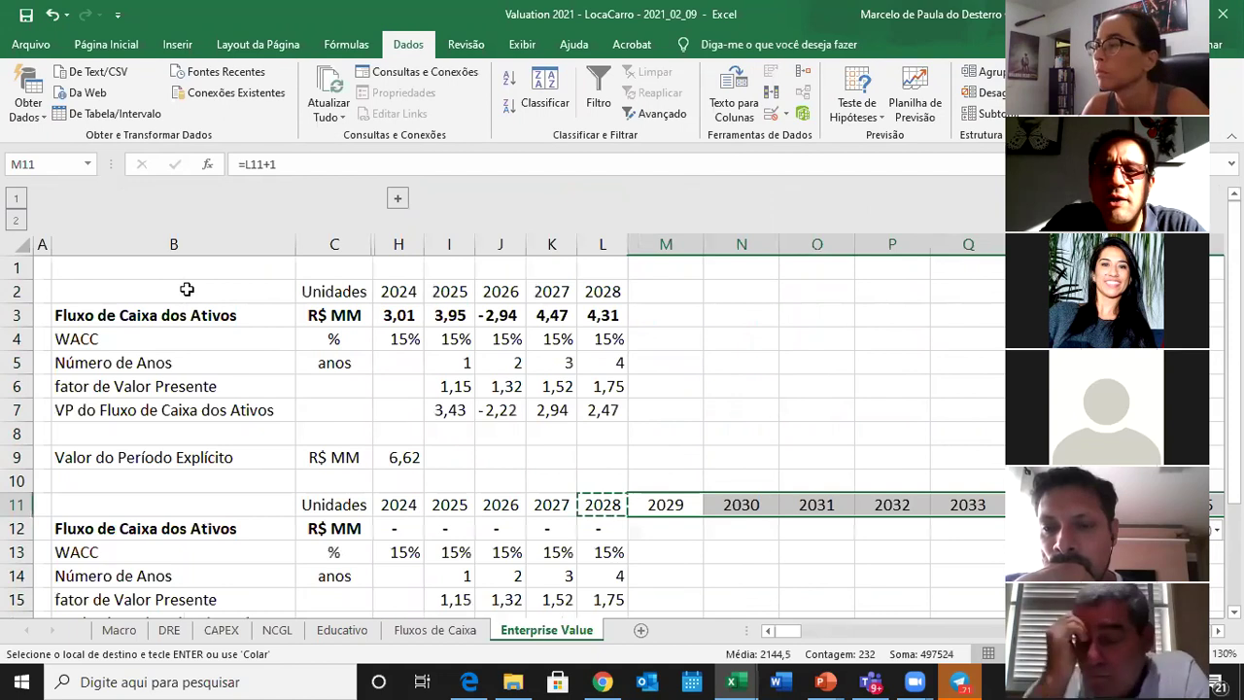
pyautogui.press('Right')
pyautogui.hotkey('ctrl', 'Right')
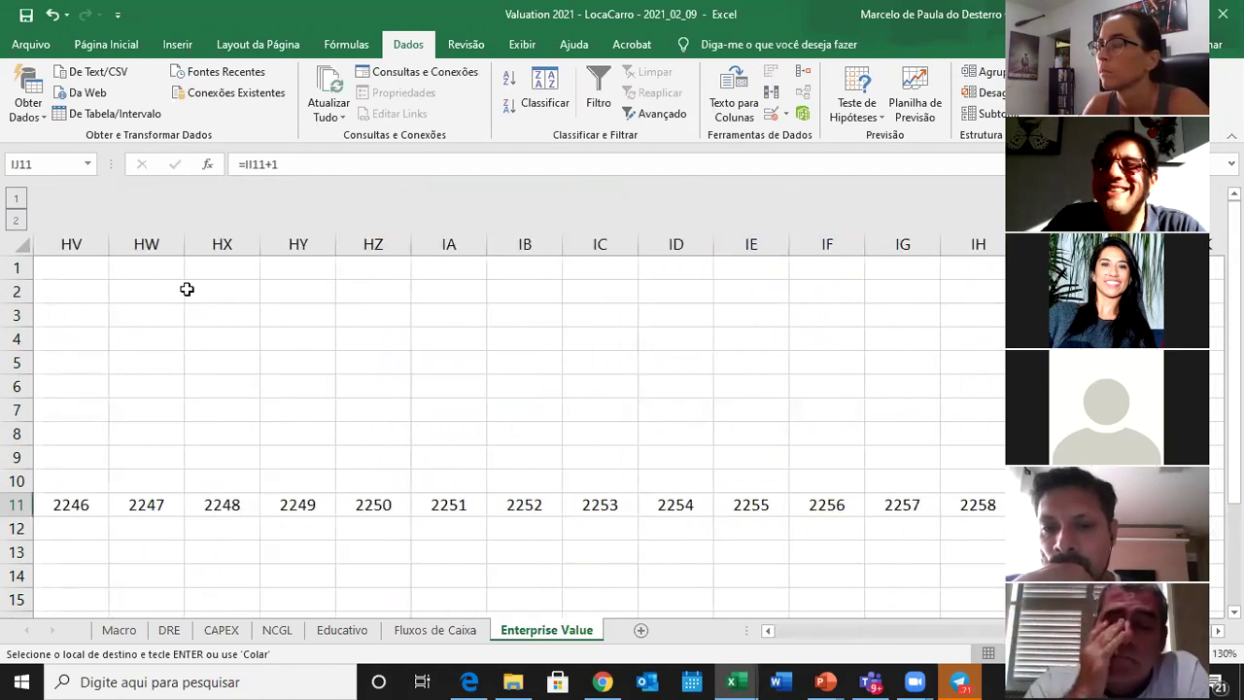
pyautogui.hotkey('ctrl', 'Left')
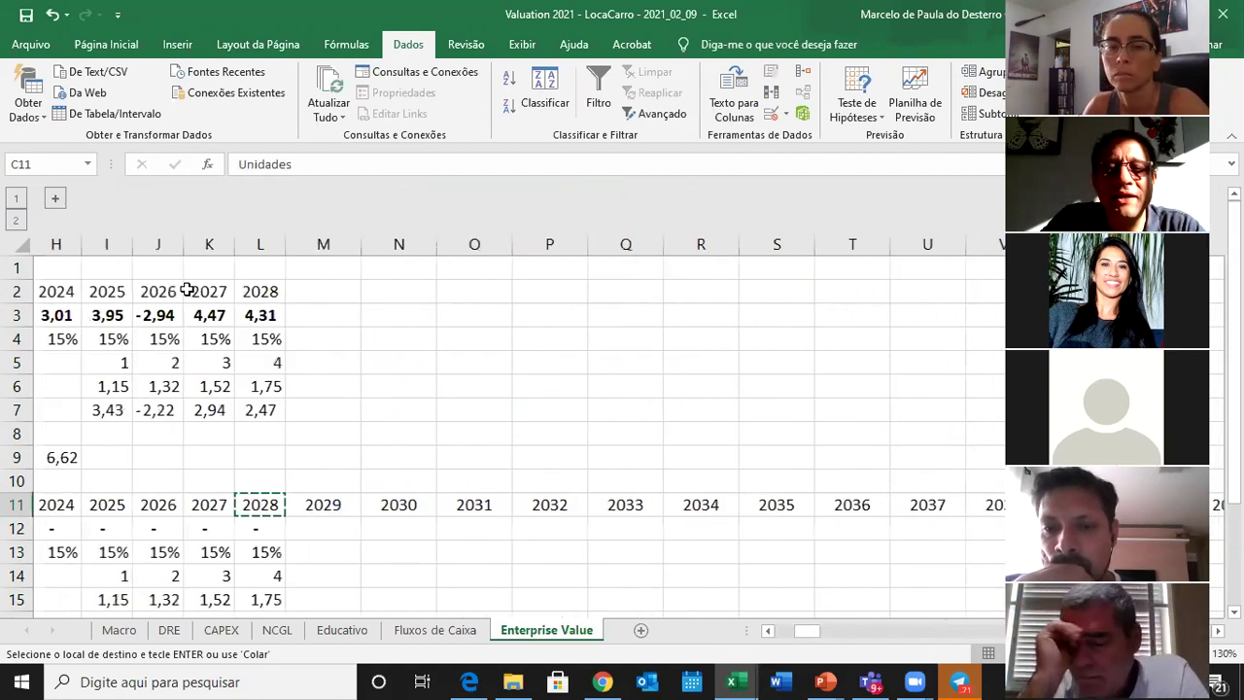
pyautogui.press('Right')
pyautogui.press('Right')
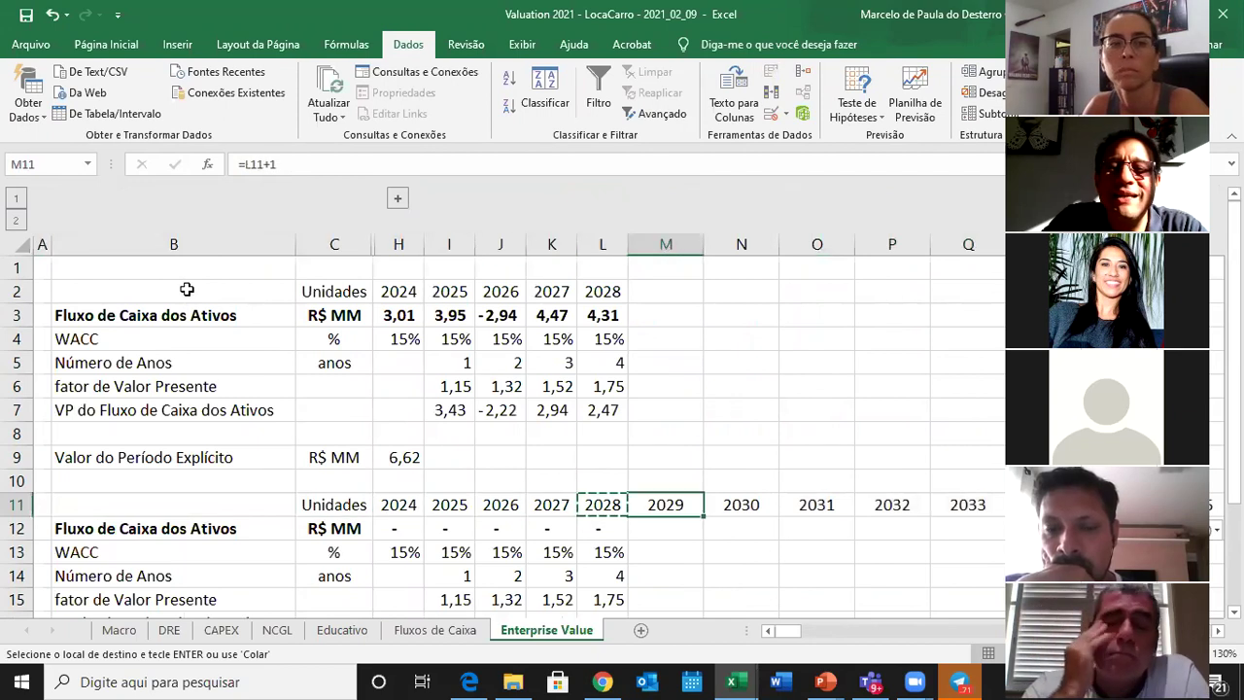
pyautogui.press('Down')
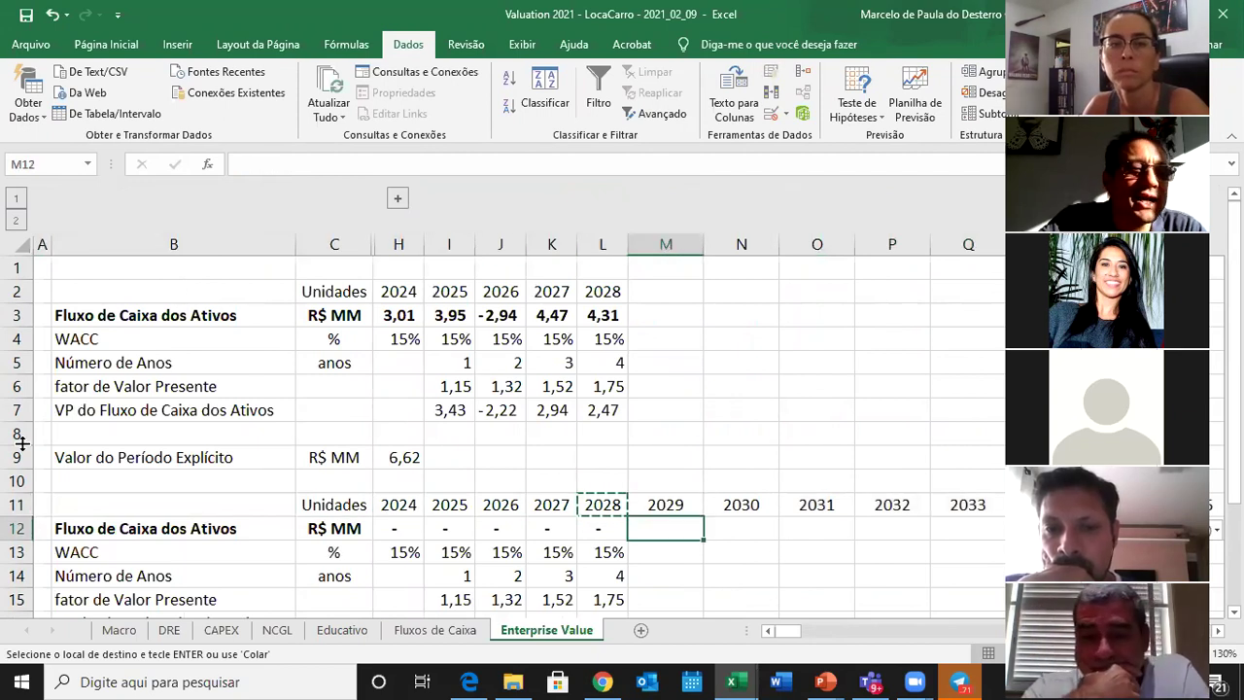
# Insert a row above Número de Anos in the lower block and copy the WACC row into it.
pyautogui.click(16, 576)
pyautogui.rightClick(16, 575)
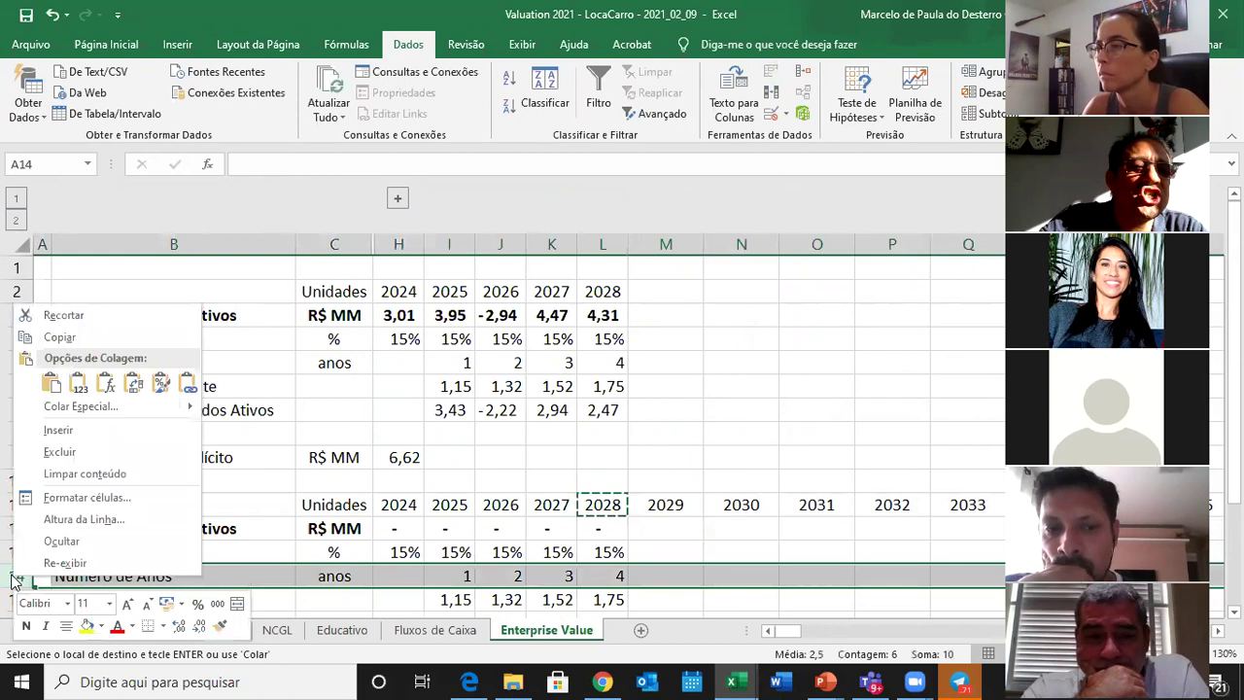
pyautogui.click(58, 428)
pyautogui.press('Up')
pyautogui.press('Up')
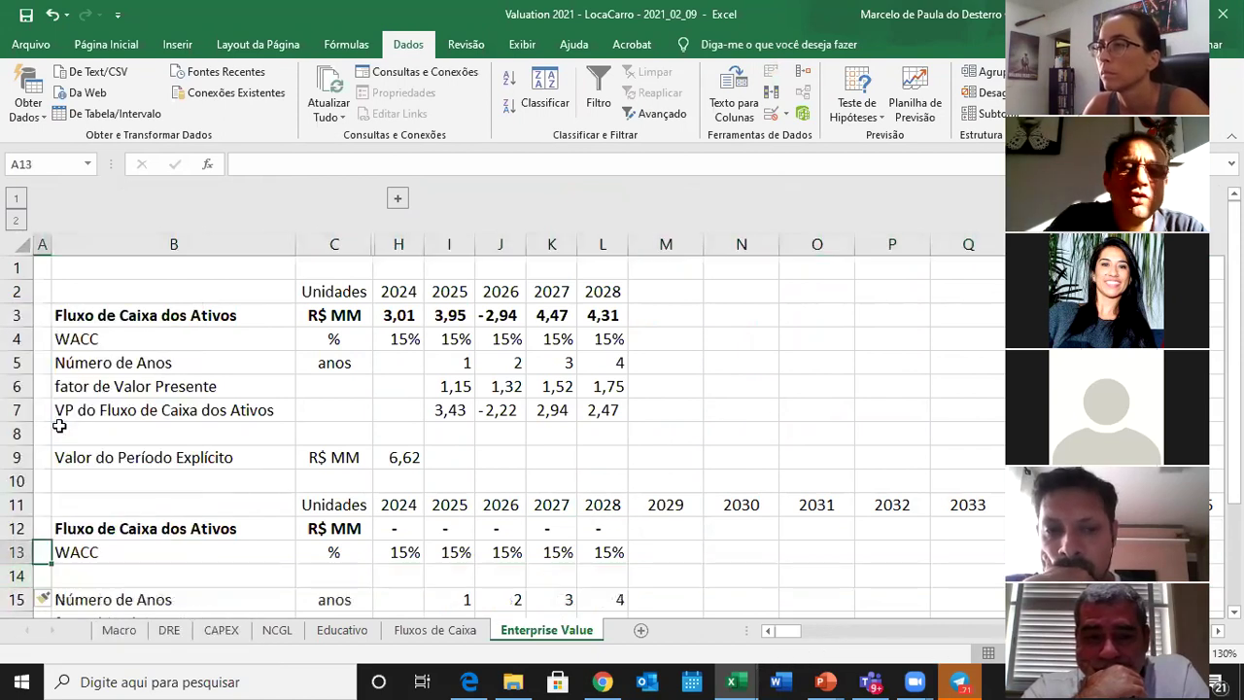
pyautogui.press('Right')
pyautogui.press('Down')
pyautogui.hotkey('ctrl', 'shift', 'Right')
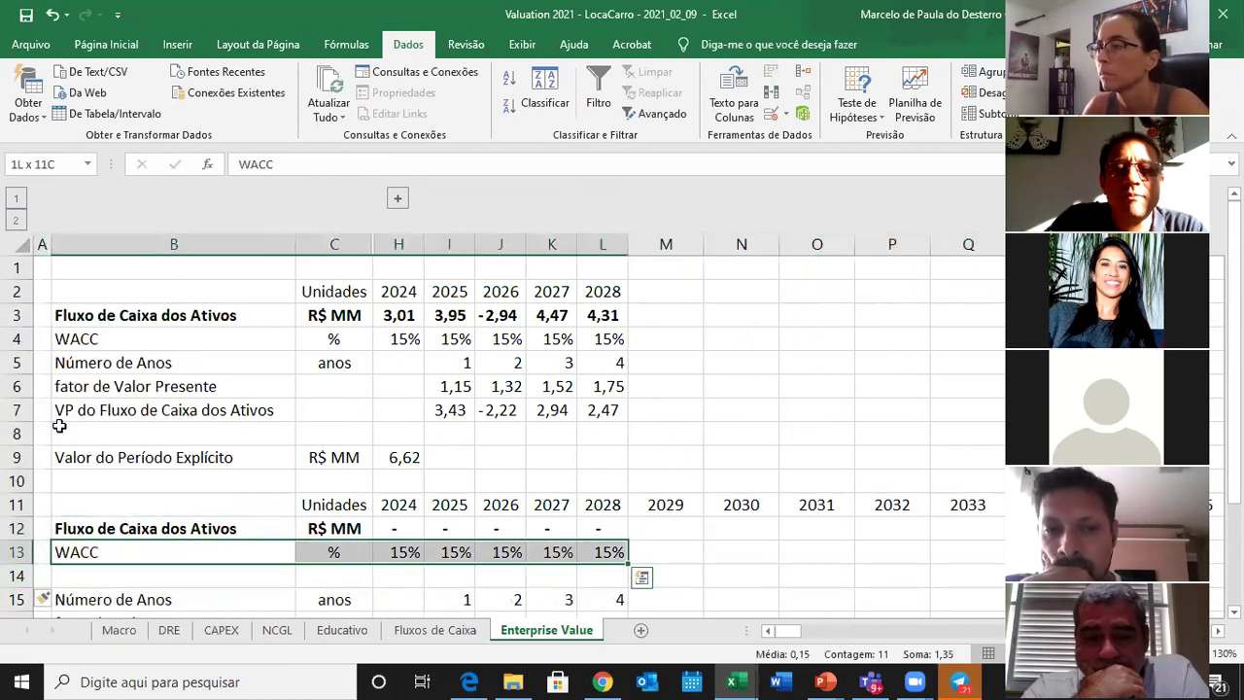
pyautogui.hotkey('ctrl', 'c')
pyautogui.press('Down')
pyautogui.hotkey('ctrl', 'v')
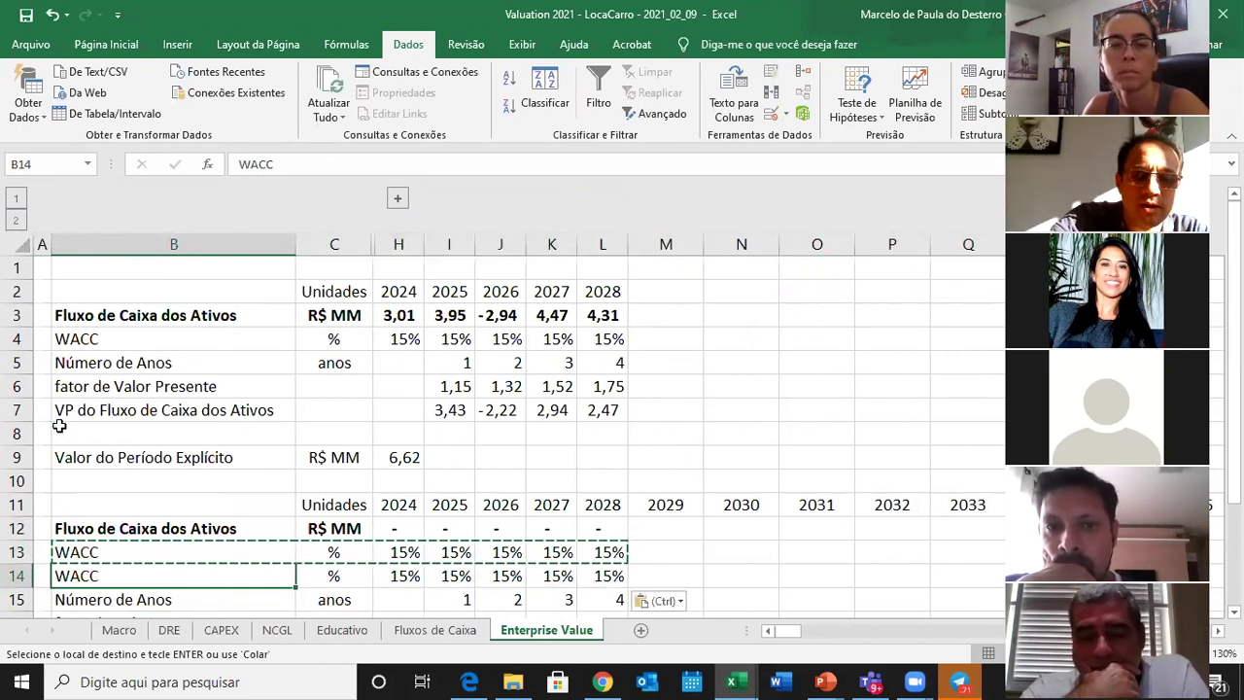
# Rename the copied WACC row as g and set its 2024 rate to 5%.
pyautogui.write('g')
pyautogui.press('Return')
pyautogui.write(']')
pyautogui.press('Escape')
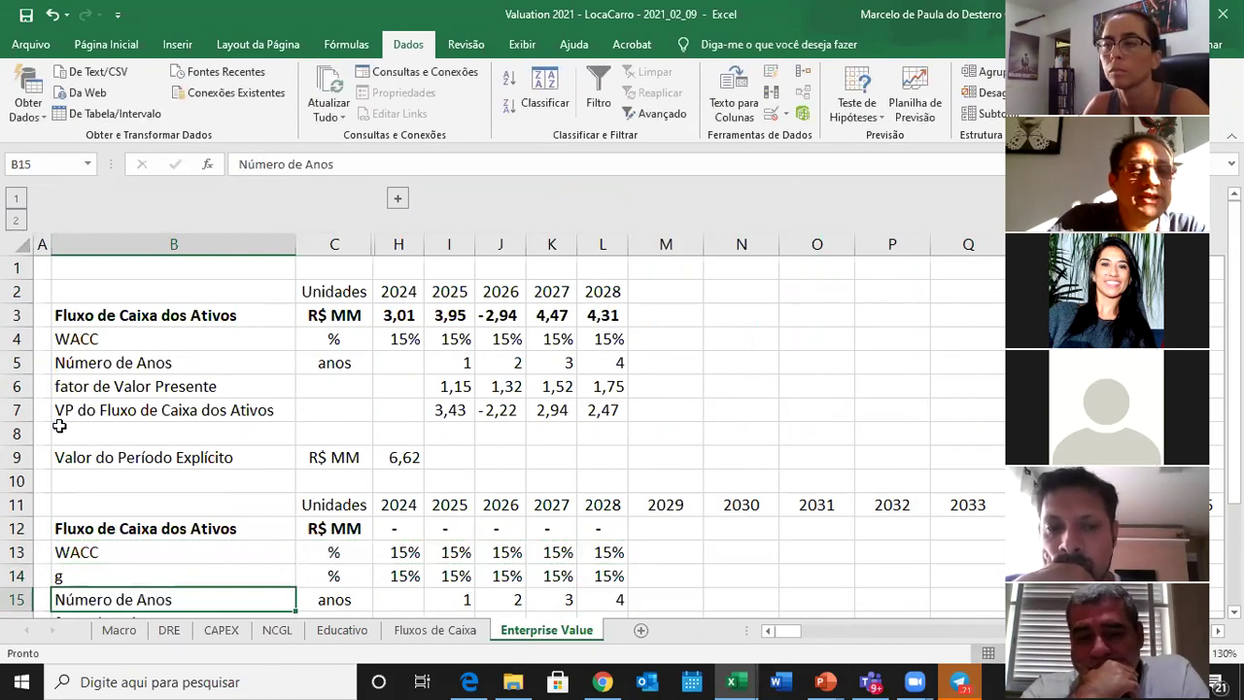
pyautogui.press('Up')
pyautogui.press('Right')
pyautogui.press('Right')
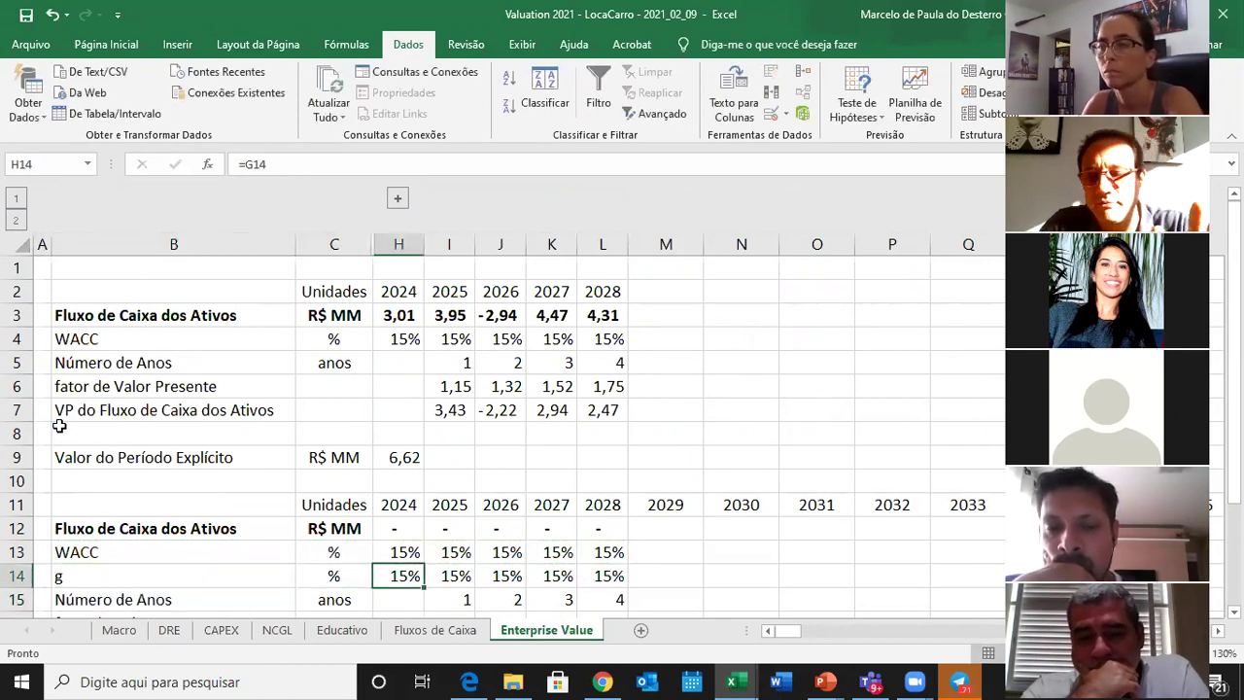
pyautogui.write('5')
pyautogui.press('Return')
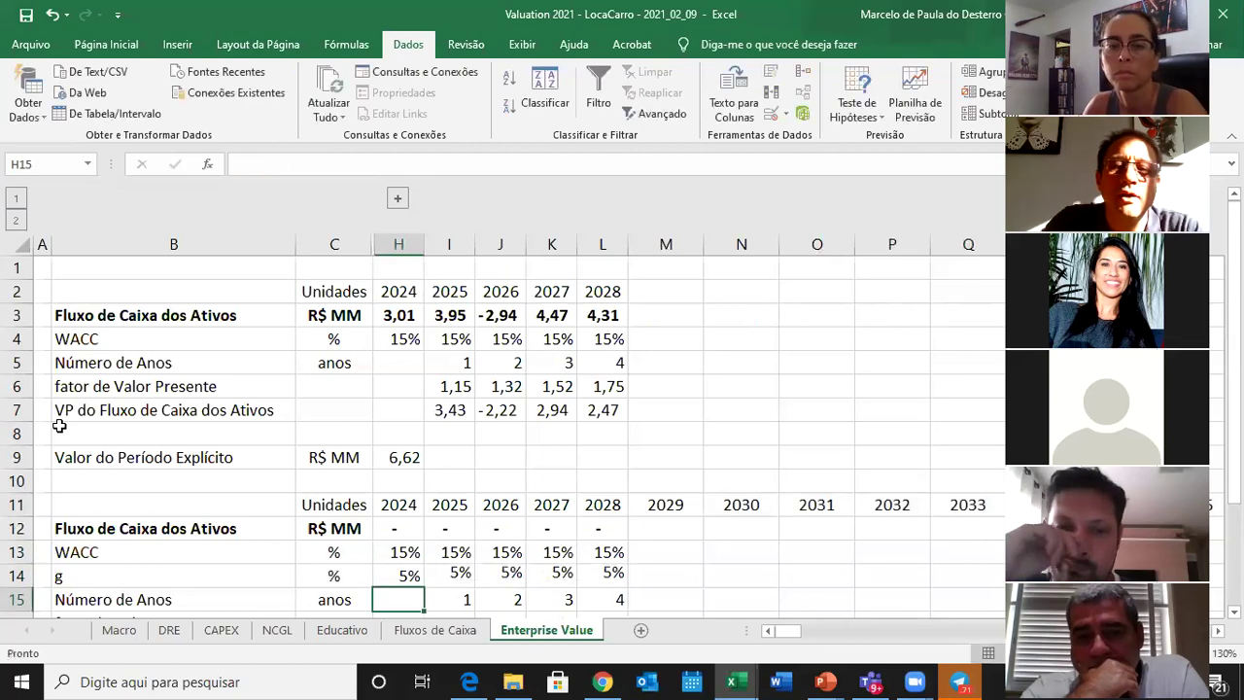
# Calculate the 2029 Fluxo de Caixa dos Ativos in M12 by growing the 2028 cash flow at g with =L3*(1+L14).
pyautogui.press('Up')
pyautogui.press('Right')
pyautogui.press('Right')
pyautogui.press('Right')
pyautogui.press('Right')
pyautogui.press('Up')
pyautogui.press('Up')
pyautogui.press('Right')
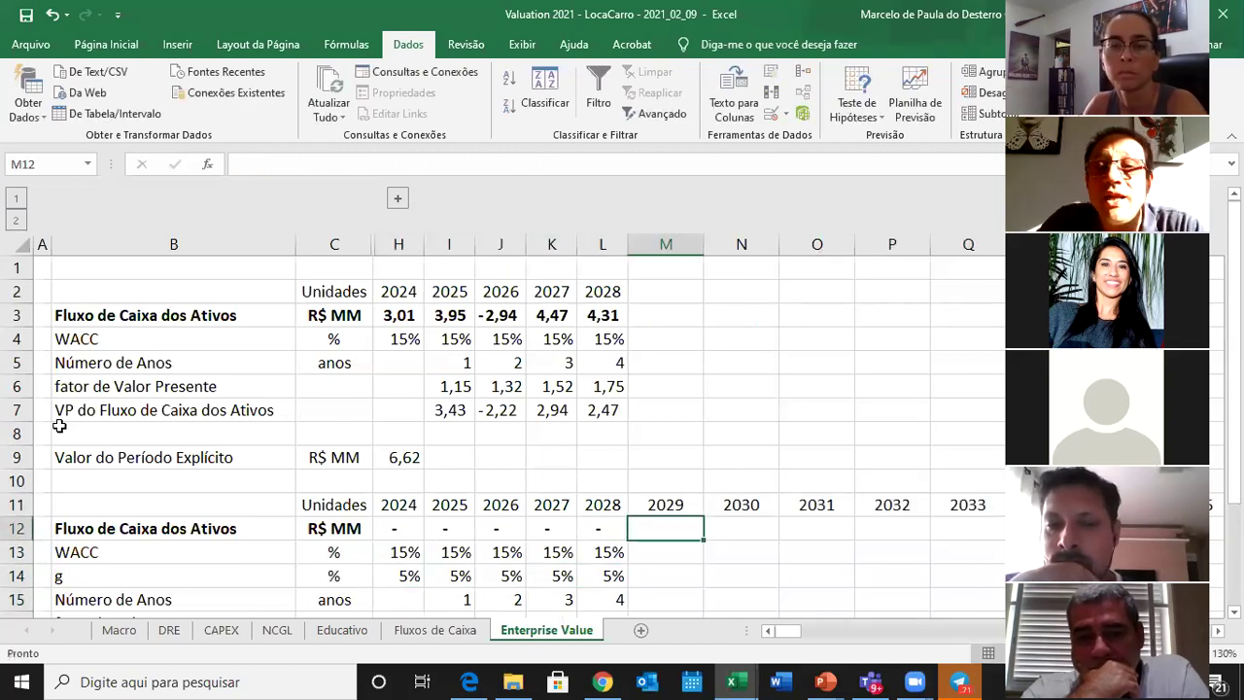
pyautogui.write('=')
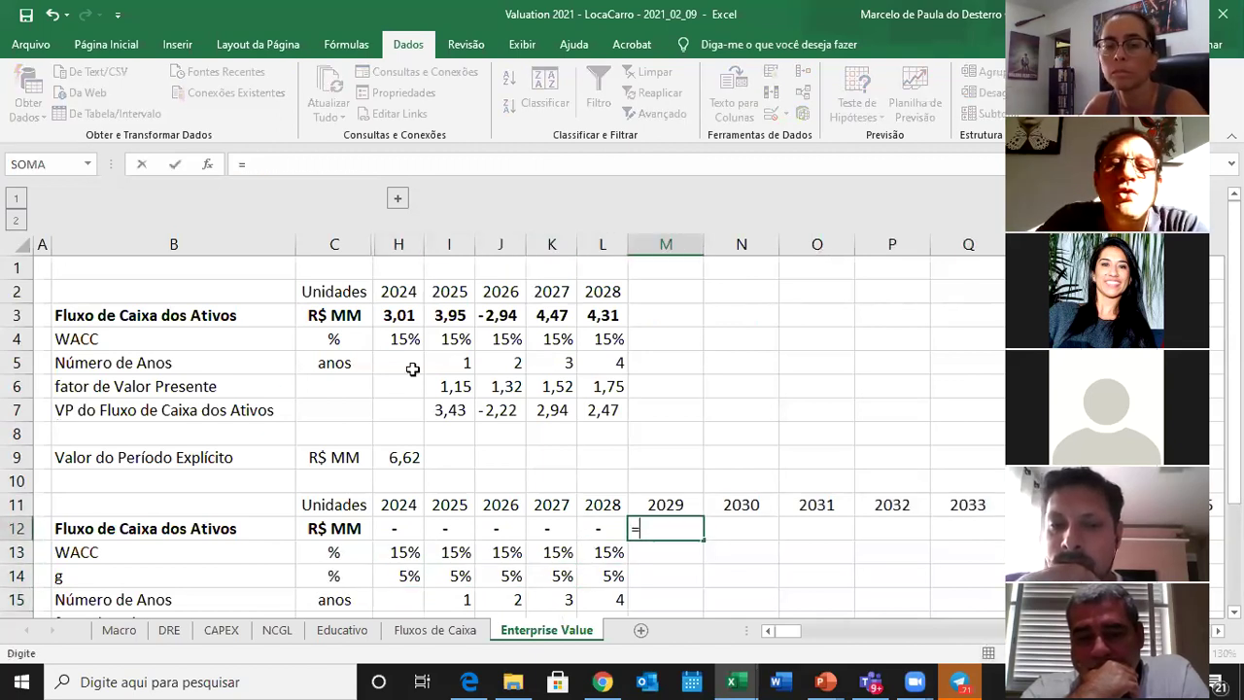
pyautogui.click(591, 316)
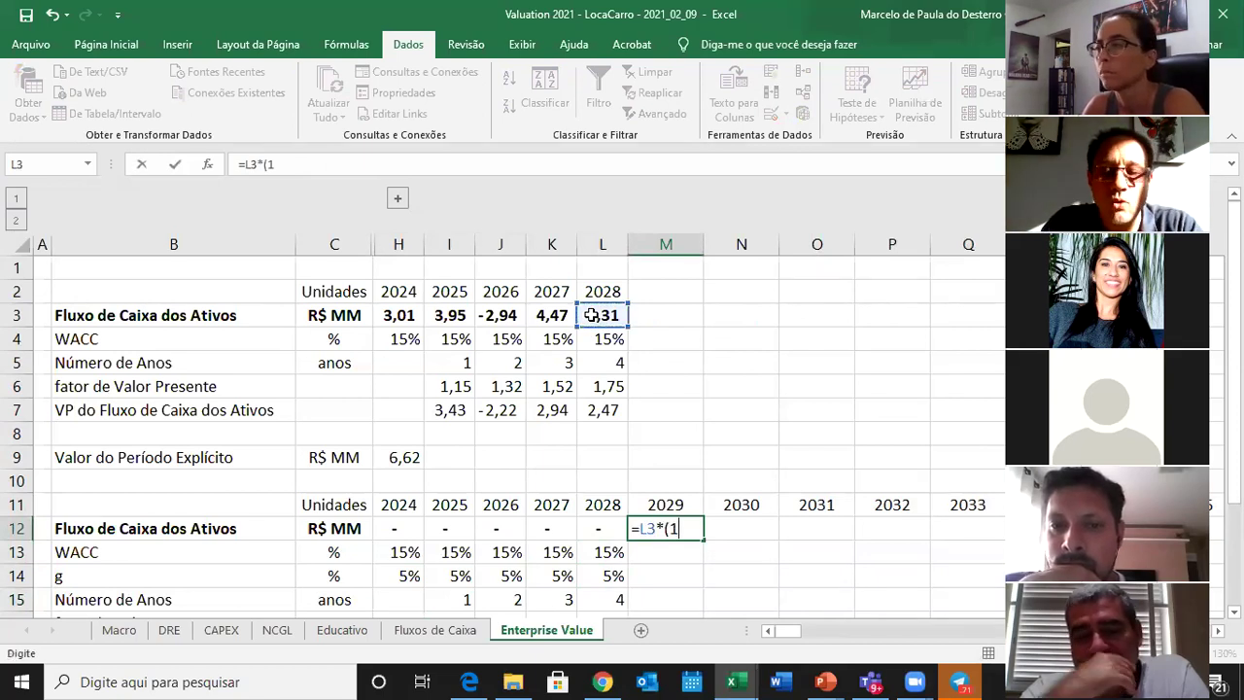
pyautogui.click(602, 574)
pyautogui.write(')')
pyautogui.press('Return')
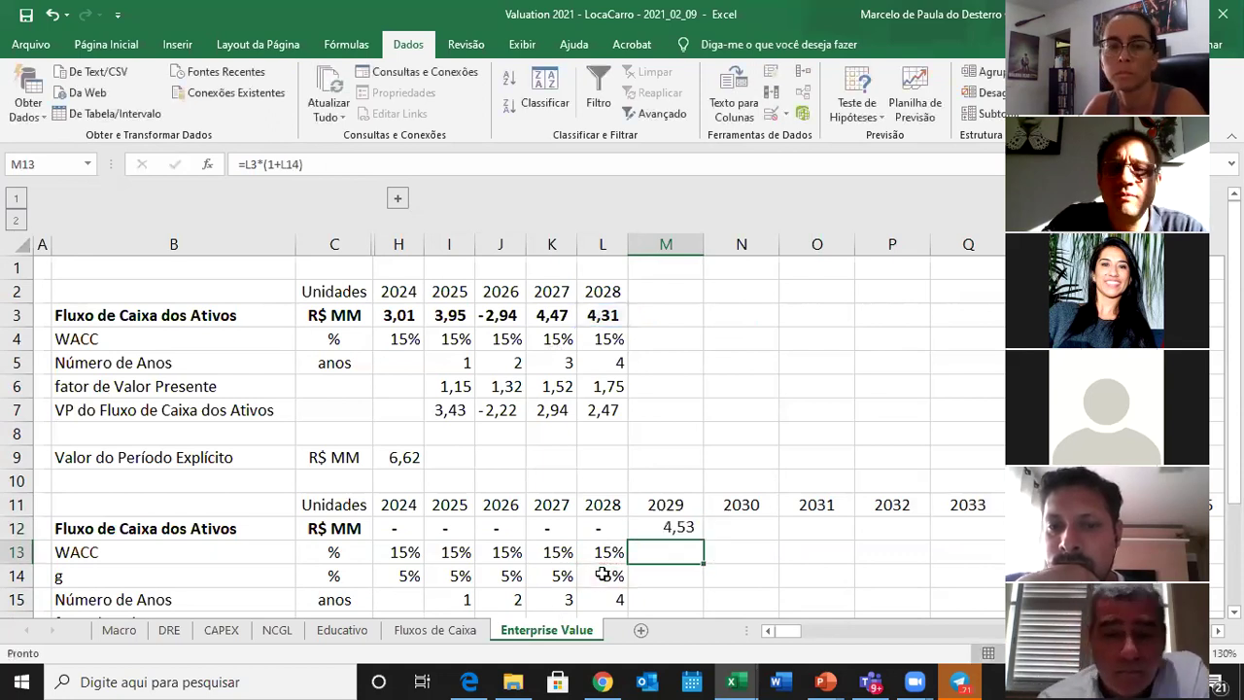
# Carry the WACC and g rates into 2029 by linking M13 and M14 to their 2028 values in column L.
pyautogui.click(603, 574)
pyautogui.press('Right')
pyautogui.write('=')
pyautogui.click(603, 573)
pyautogui.press('Return')
pyautogui.press('Up')
pyautogui.press('Up')
pyautogui.write('=')
pyautogui.press('Left')
pyautogui.press('Return')
pyautogui.press('Return')
pyautogui.press('Return')
# Copy the 2028 Número de Anos and fator de Valor Presente formulas into M15 and M16 for 2029.
pyautogui.click(602, 574)
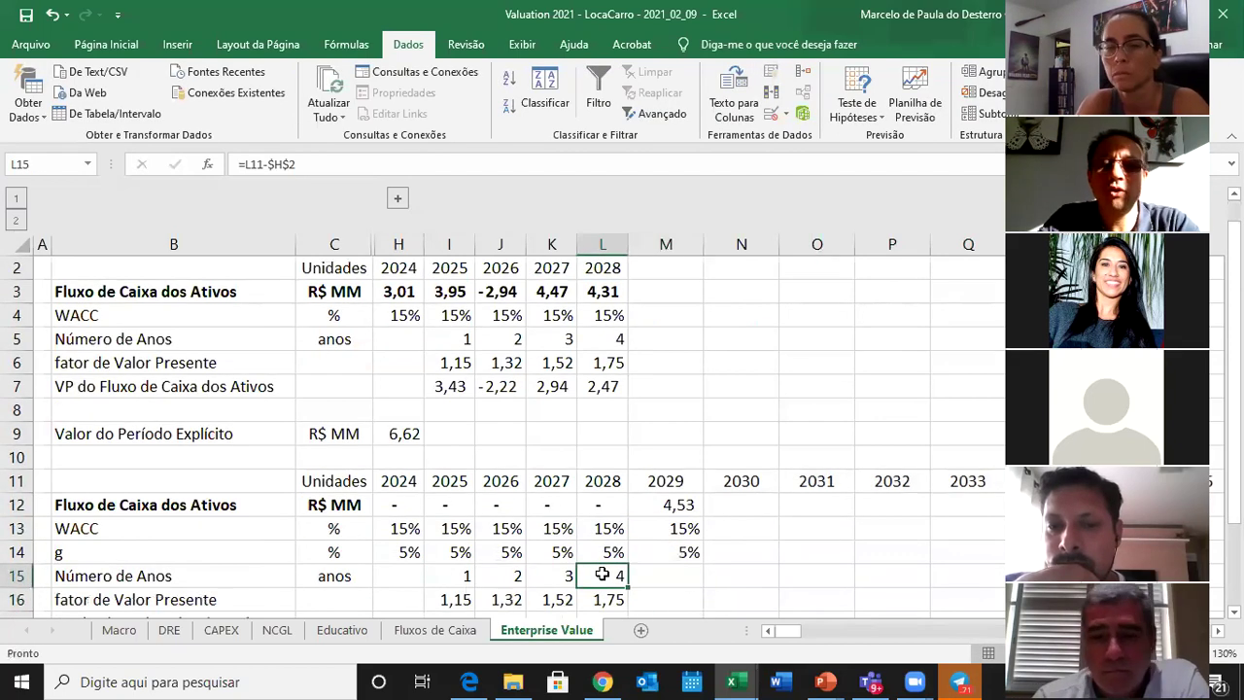
pyautogui.hotkey('ctrl', 'c')
pyautogui.press('Right')
pyautogui.hotkey('ctrl', 'v')
pyautogui.press('F2')
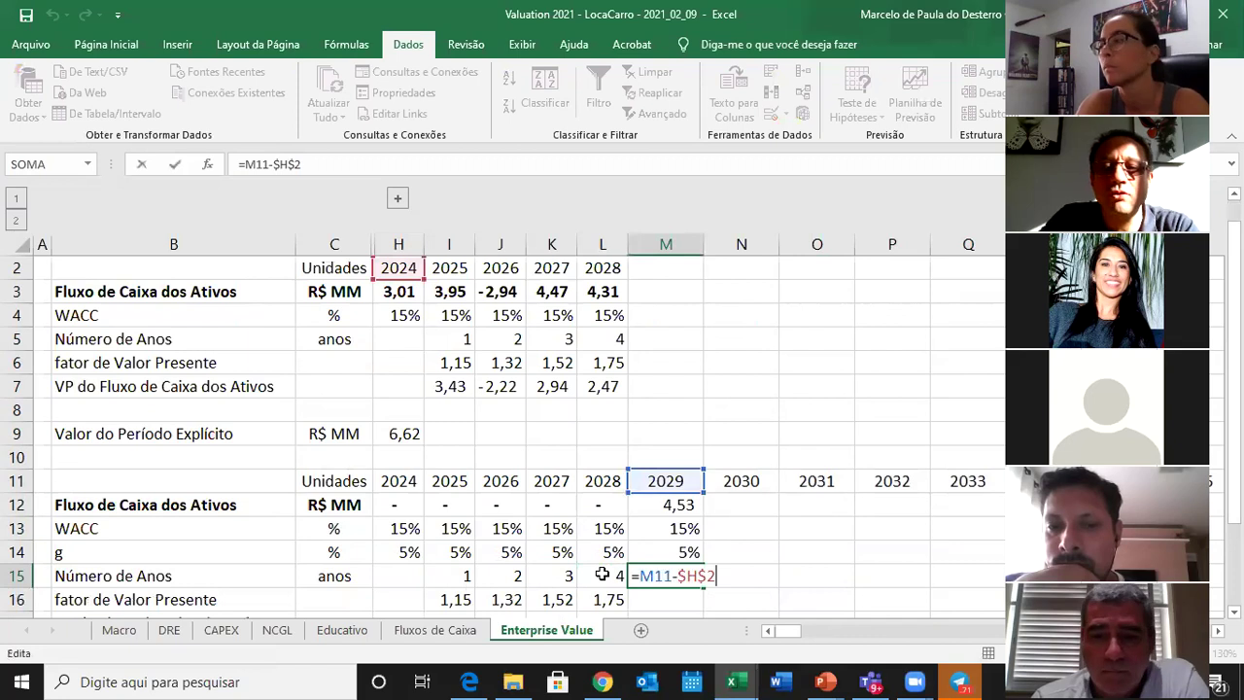
pyautogui.press('Return')
pyautogui.press('Left')
pyautogui.hotkey('ctrl', 'c')
pyautogui.press('Right')
pyautogui.hotkey('ctrl', 'v')
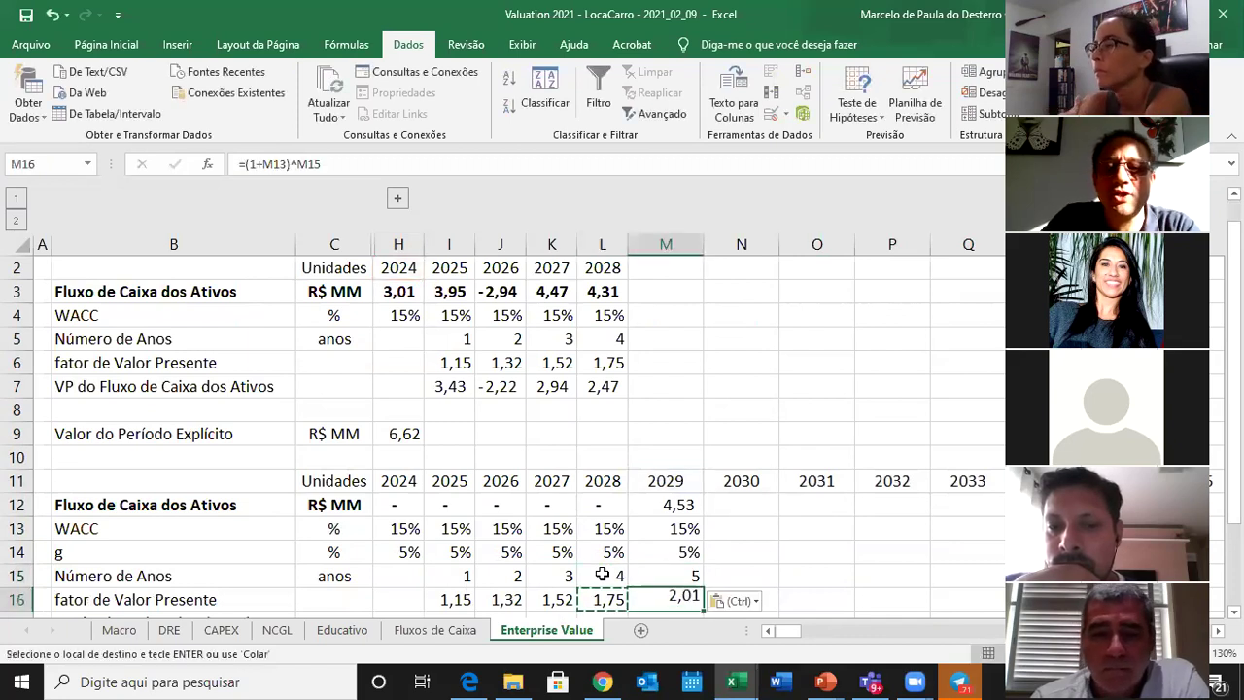
pyautogui.press('F2')
pyautogui.press('Return')
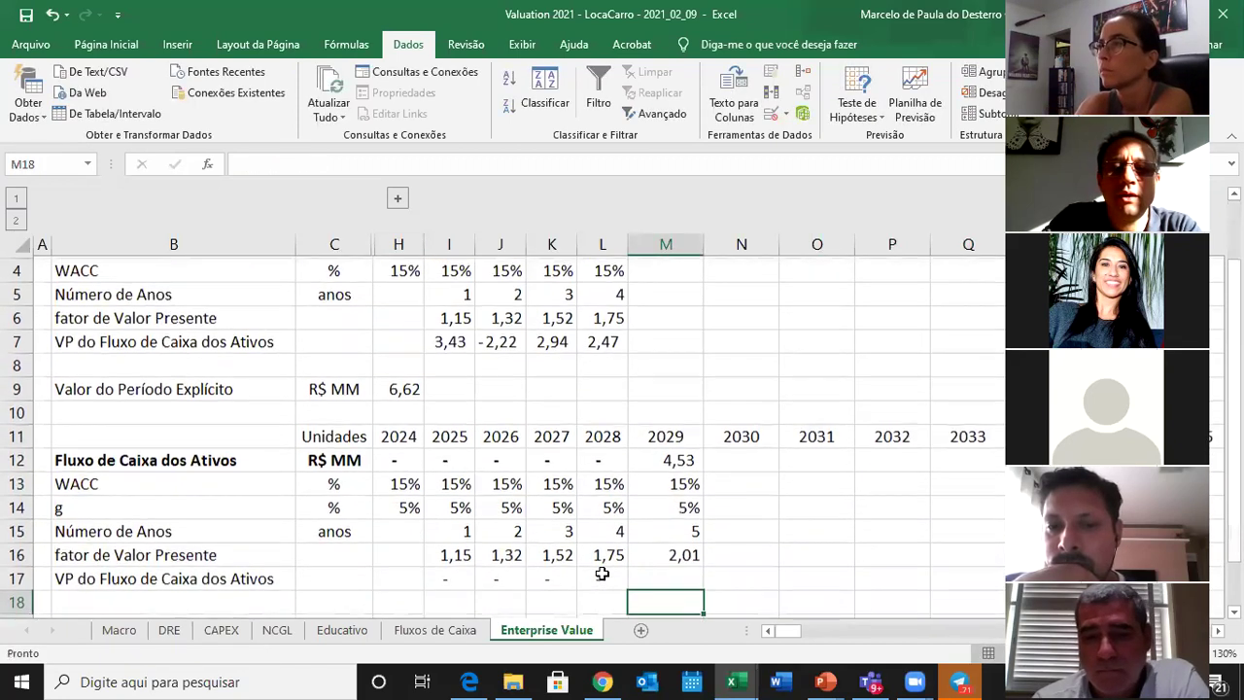
# Calculate the 2029 VP do Fluxo de Caixa dos Ativos in M17 as =M12/M16 and autofit column M.
pyautogui.press('Left')
pyautogui.press('Left')
pyautogui.press('Left')
pyautogui.press('Right')
pyautogui.press('Right')
pyautogui.press('Right')
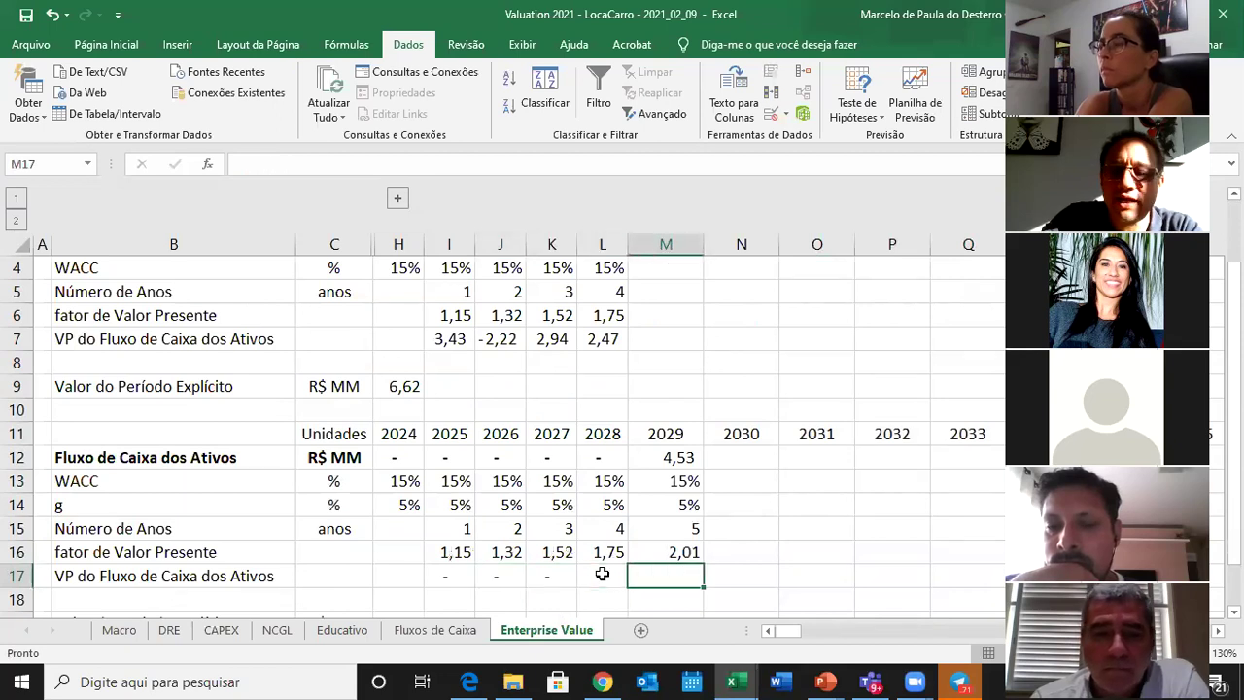
pyautogui.write('=')
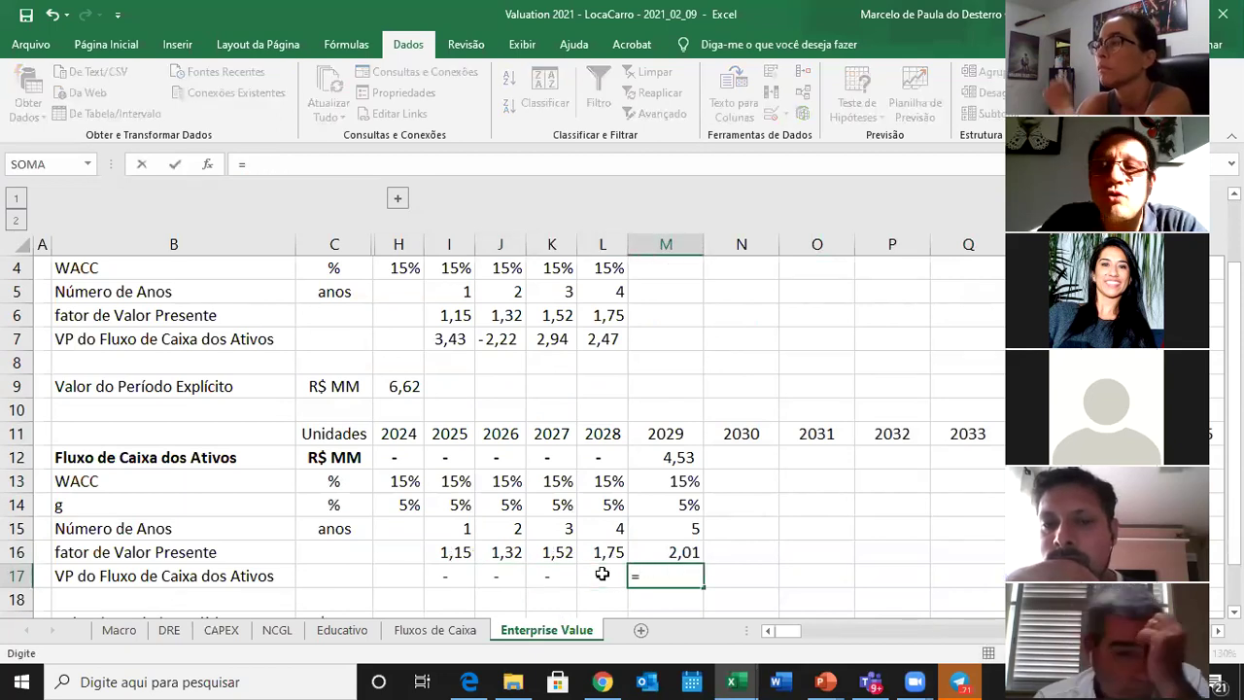
pyautogui.press('Up')
pyautogui.press('Up')
pyautogui.press('Up')
pyautogui.press('Up')
pyautogui.press('Up')
pyautogui.write('/')
pyautogui.press('Up')
pyautogui.press('Return')
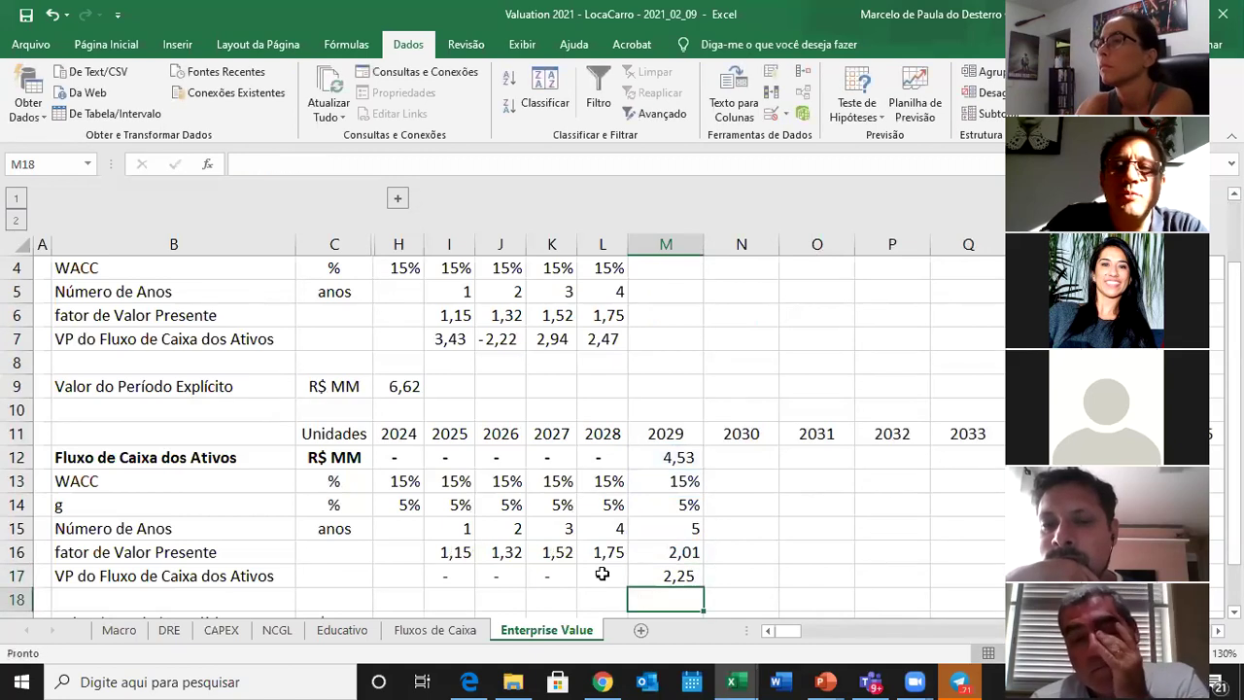
pyautogui.doubleClick(702, 254)
# Rename the label in B19 as Valor da Perpertuidade.
pyautogui.click(169, 560)
pyautogui.click(171, 569)
pyautogui.press('Down')
pyautogui.press('Down')
pyautogui.press('F2')
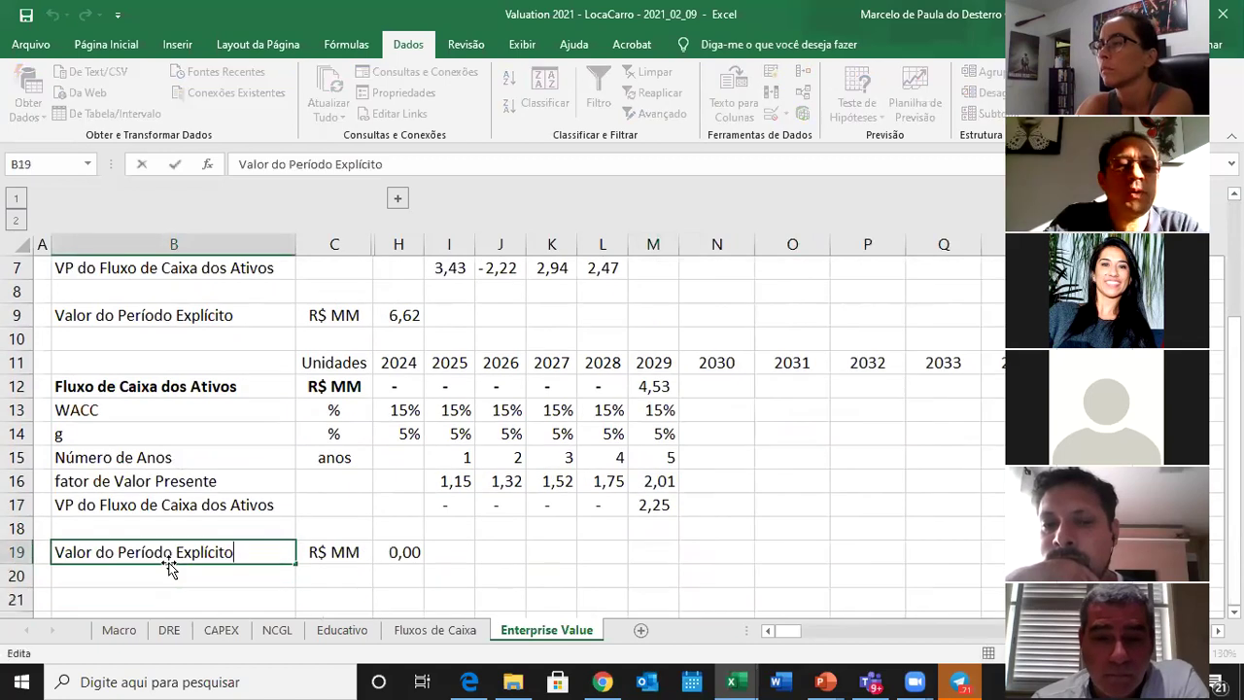
pyautogui.hotkey('ctrl', 'shift', 'Left')
pyautogui.hotkey('ctrl', 'shift', 'Left')
pyautogui.write('da Perper')
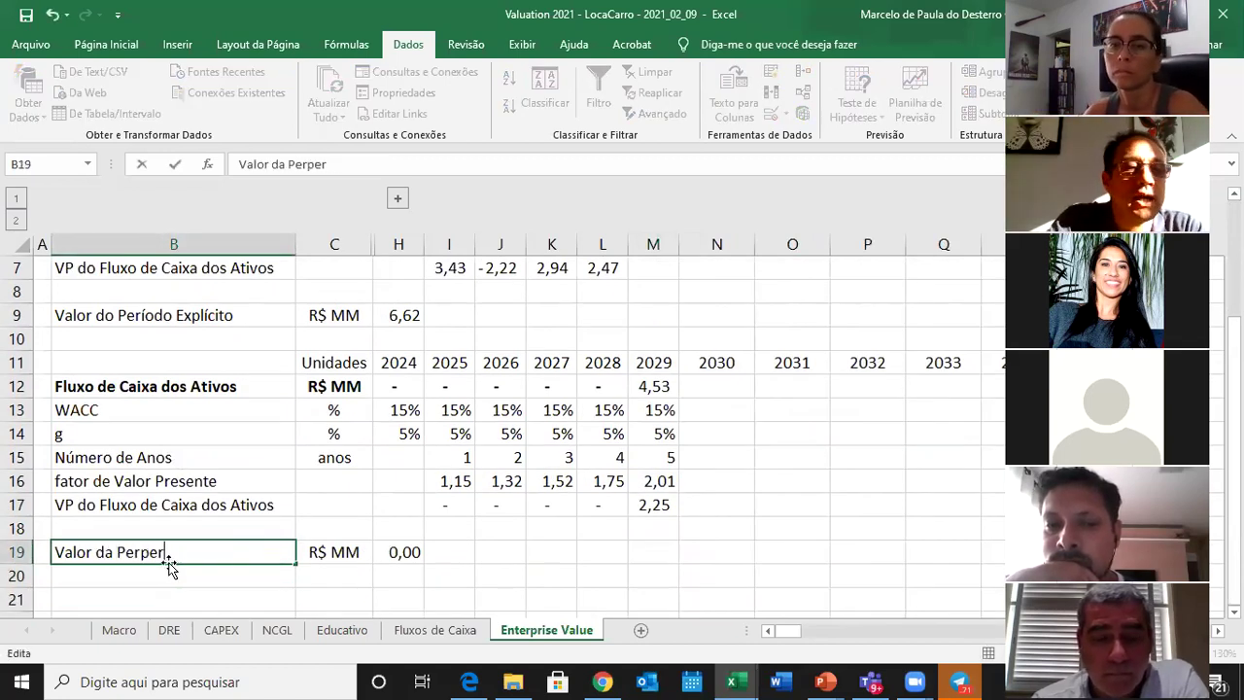
pyautogui.press('Return')
# Extend the Valor da Perpertuidade sum in H19 to cover H17:JS17.
pyautogui.press('Up')
pyautogui.press('Right')
pyautogui.press('Right')
pyautogui.press('F2')
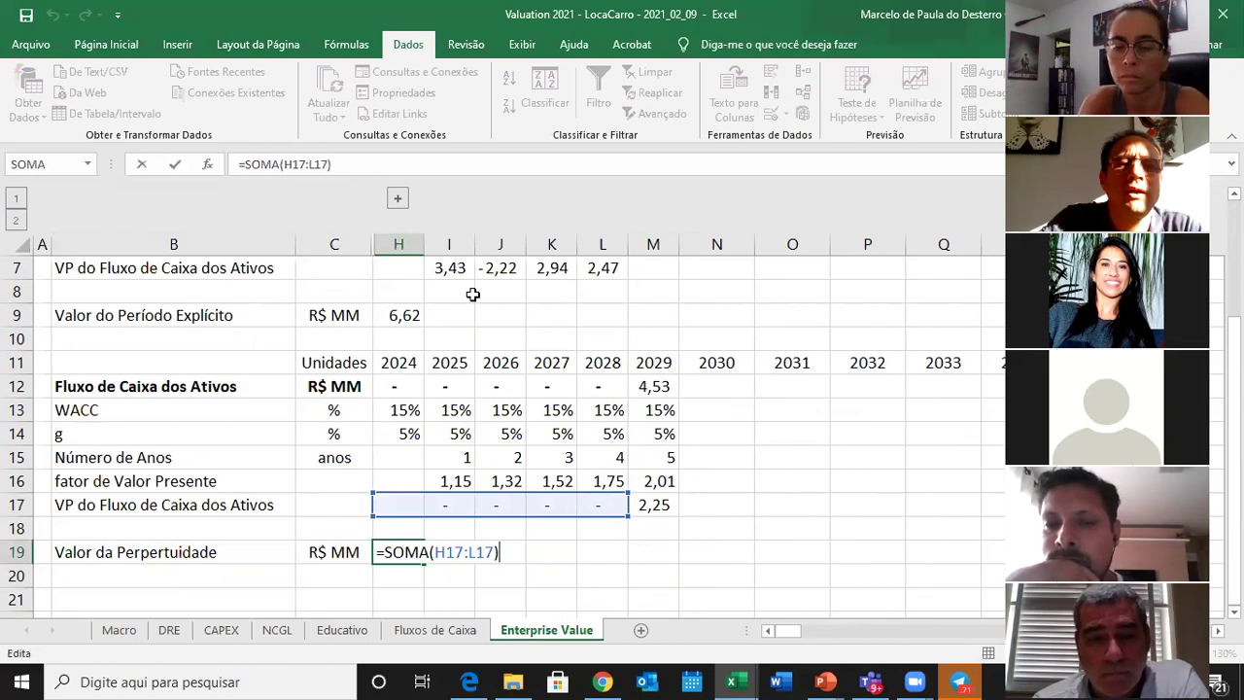
pyautogui.moveTo(626, 516); pyautogui.dragTo(1001, 505)
pyautogui.press('Return')
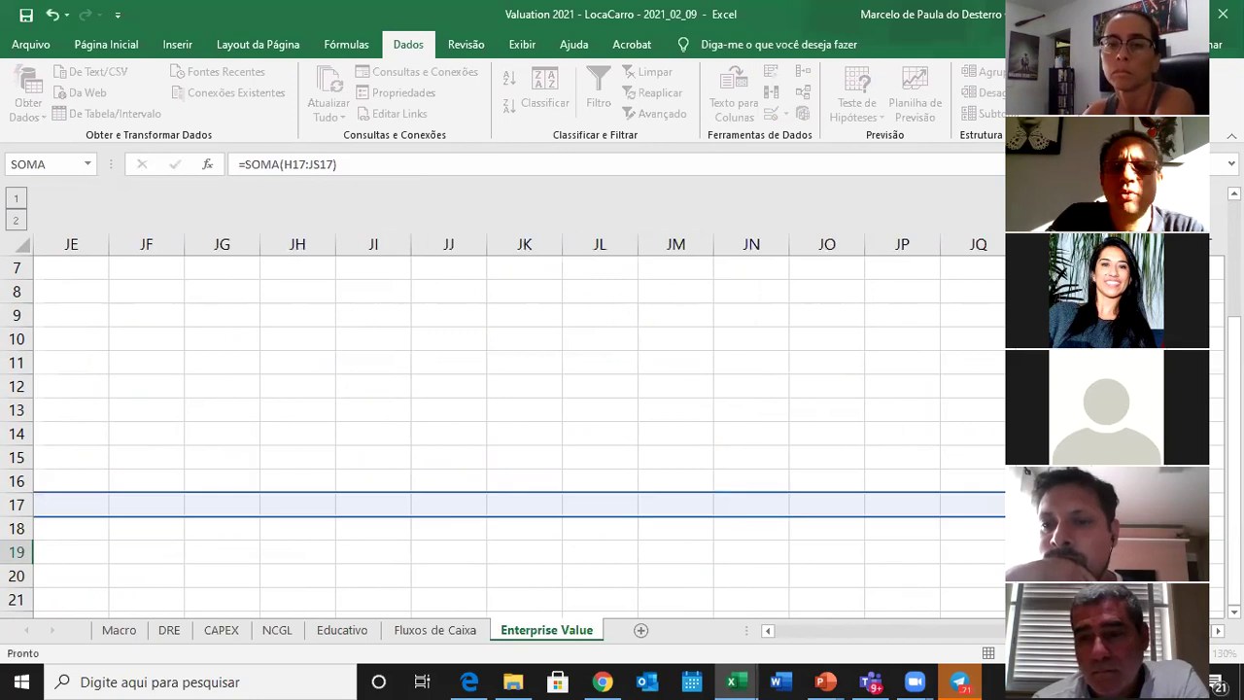
pyautogui.click(381, 552)
pyautogui.press('Up')
pyautogui.press('Up')
pyautogui.press('Down')
pyautogui.press('Down')
pyautogui.press('Right')
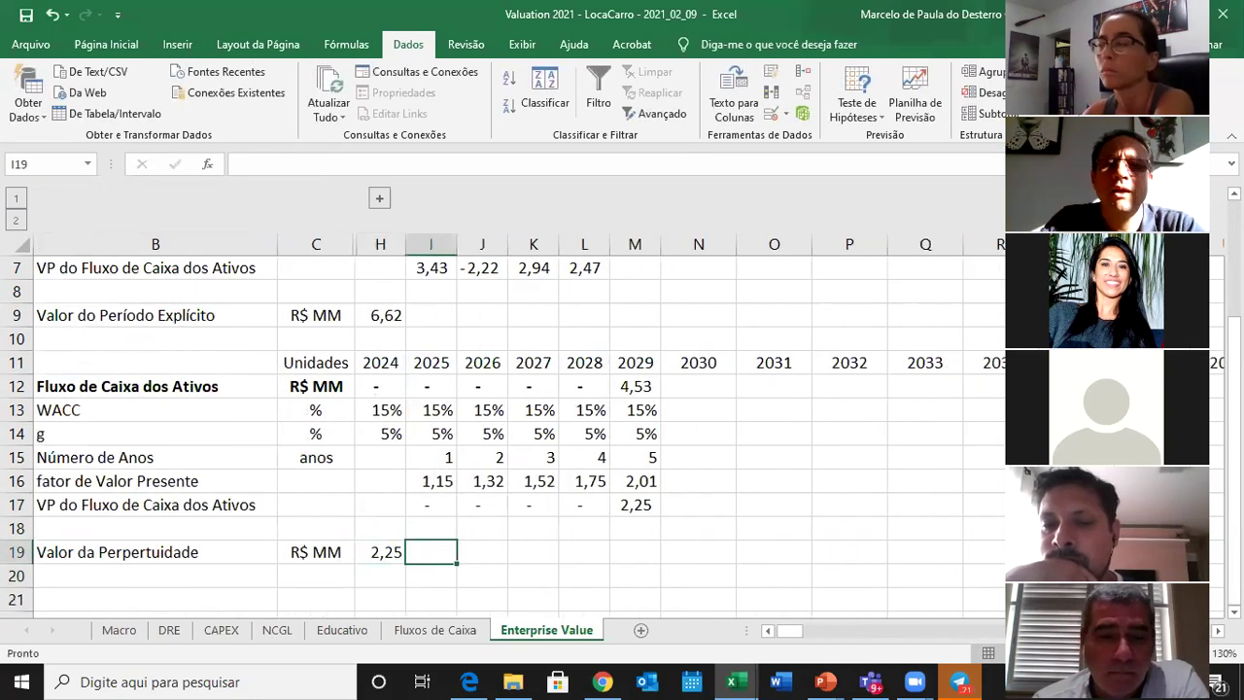
# Freeze the panes at cell I19.
pyautogui.click(522, 44)
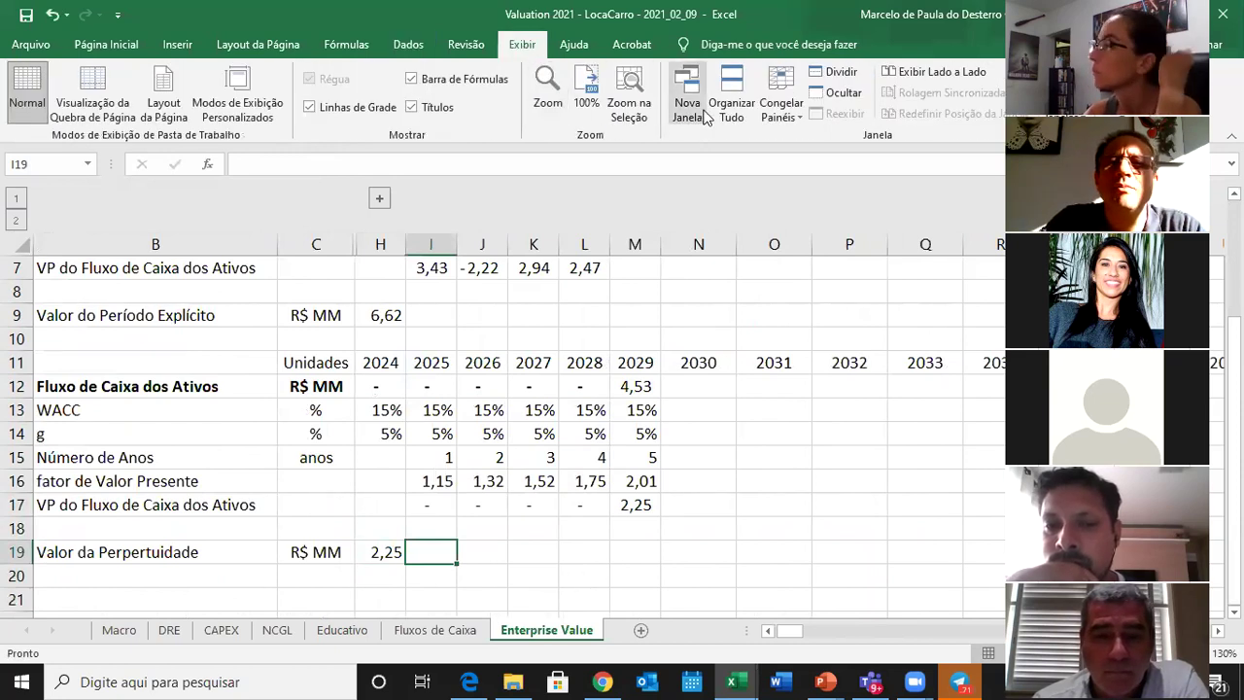
pyautogui.click(781, 105)
pyautogui.click(803, 151)
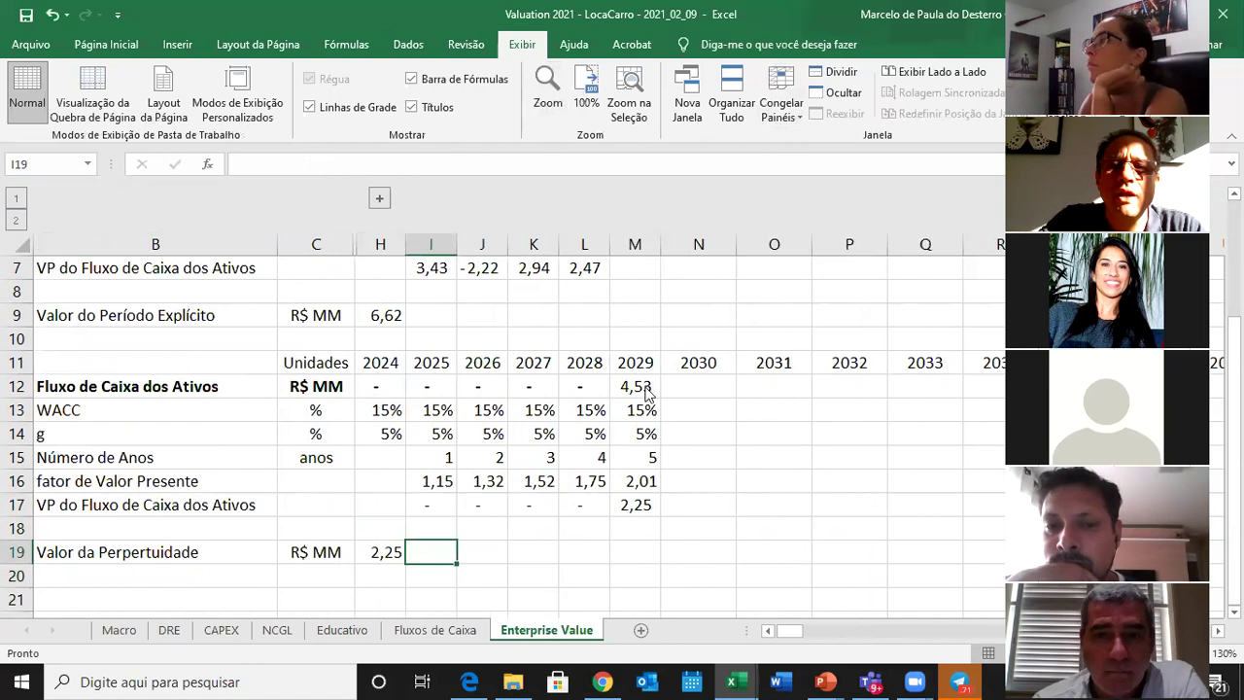
# Unfreeze the panes and freeze them again at cell L13.
pyautogui.click(593, 410)
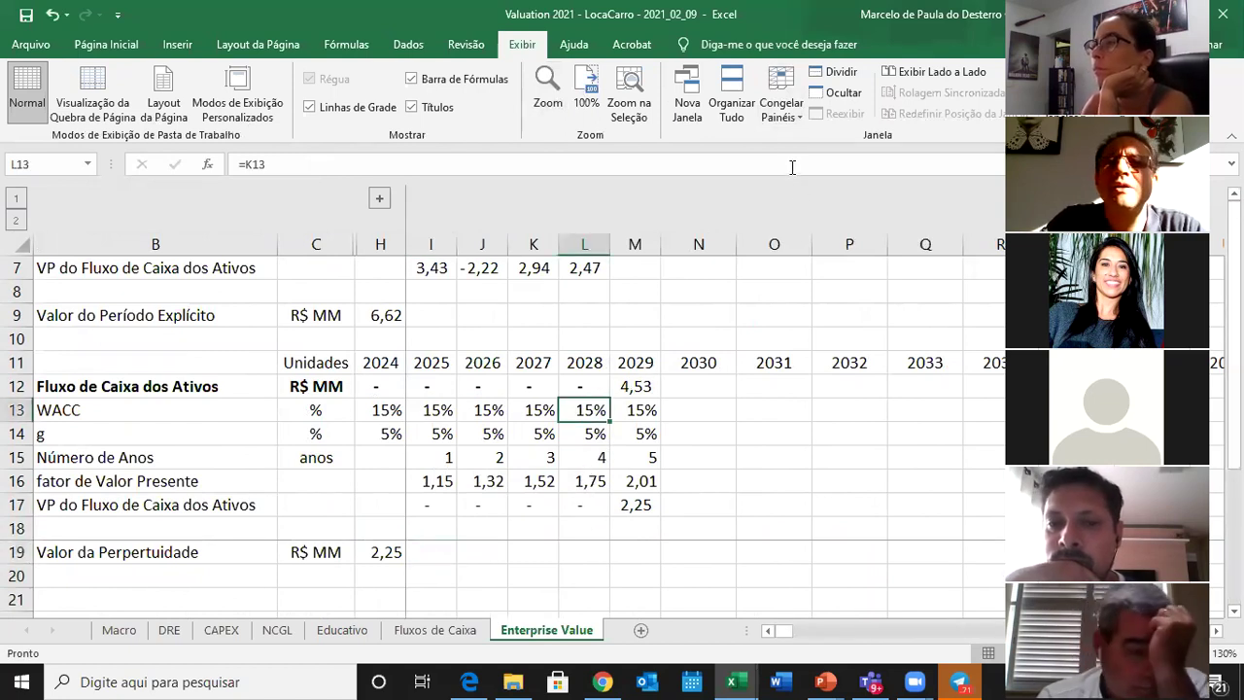
pyautogui.click(783, 109)
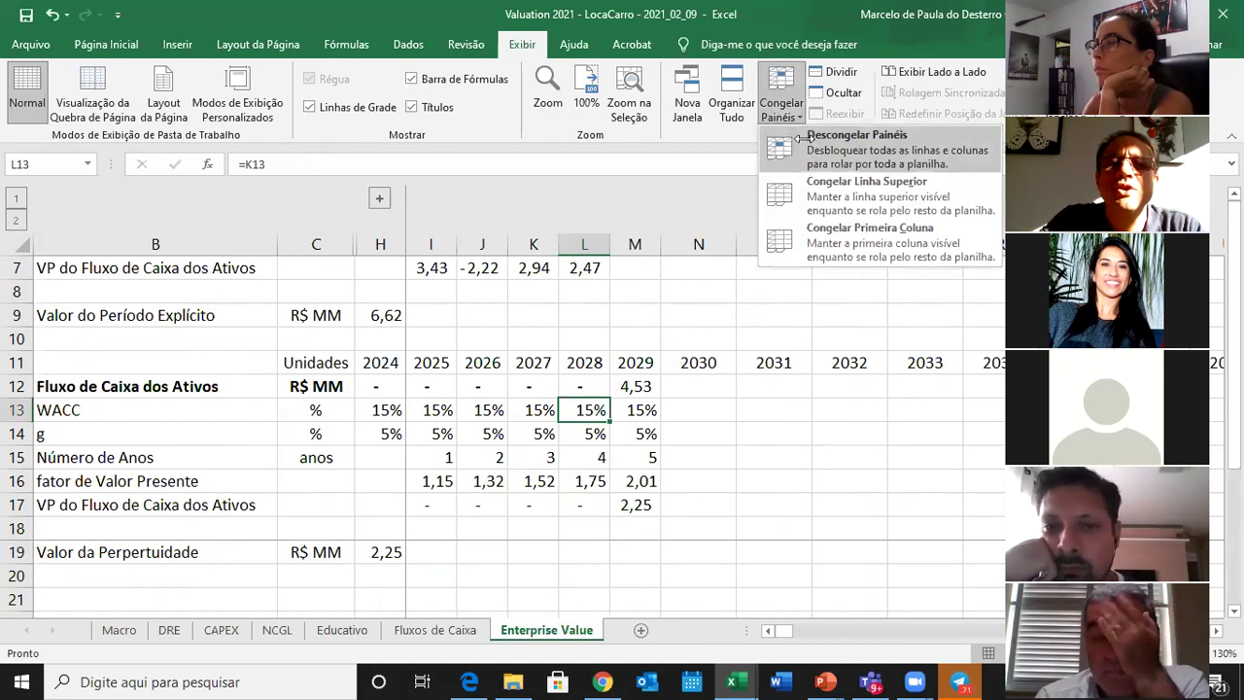
pyautogui.click(799, 139)
pyautogui.click(782, 102)
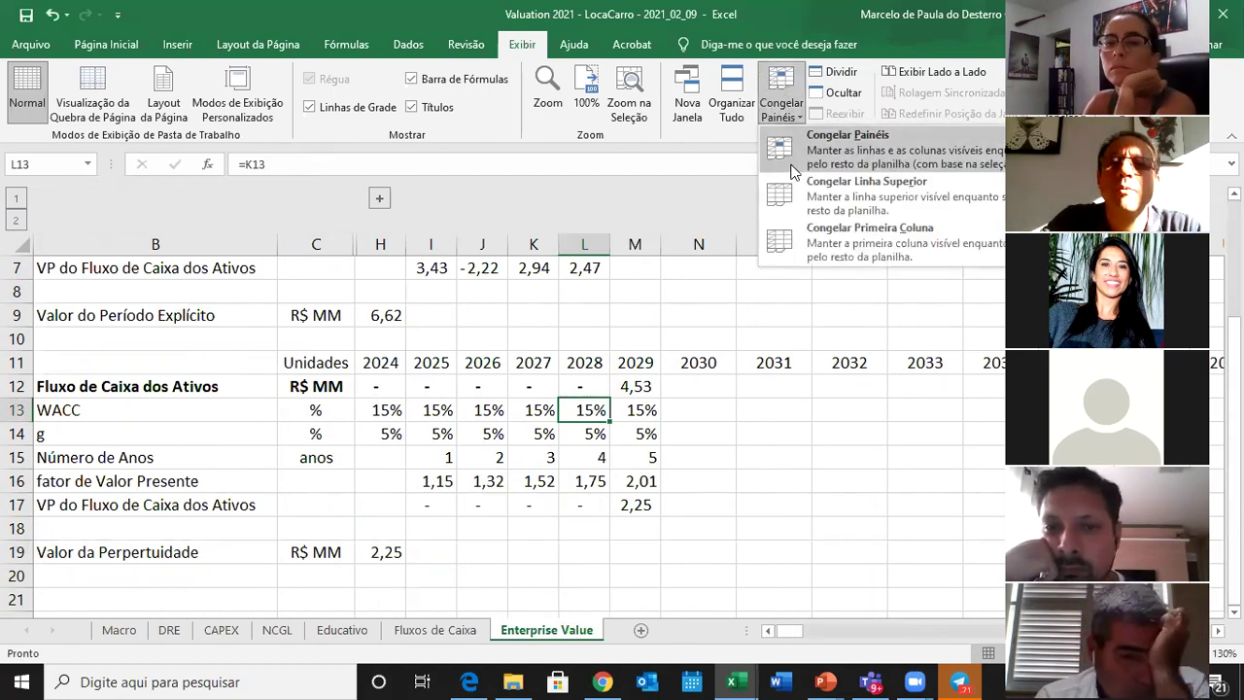
pyautogui.click(789, 159)
# Copy the 2029 formulas in M12:M17 into the 2030 column starting at N12.
pyautogui.press('Right')
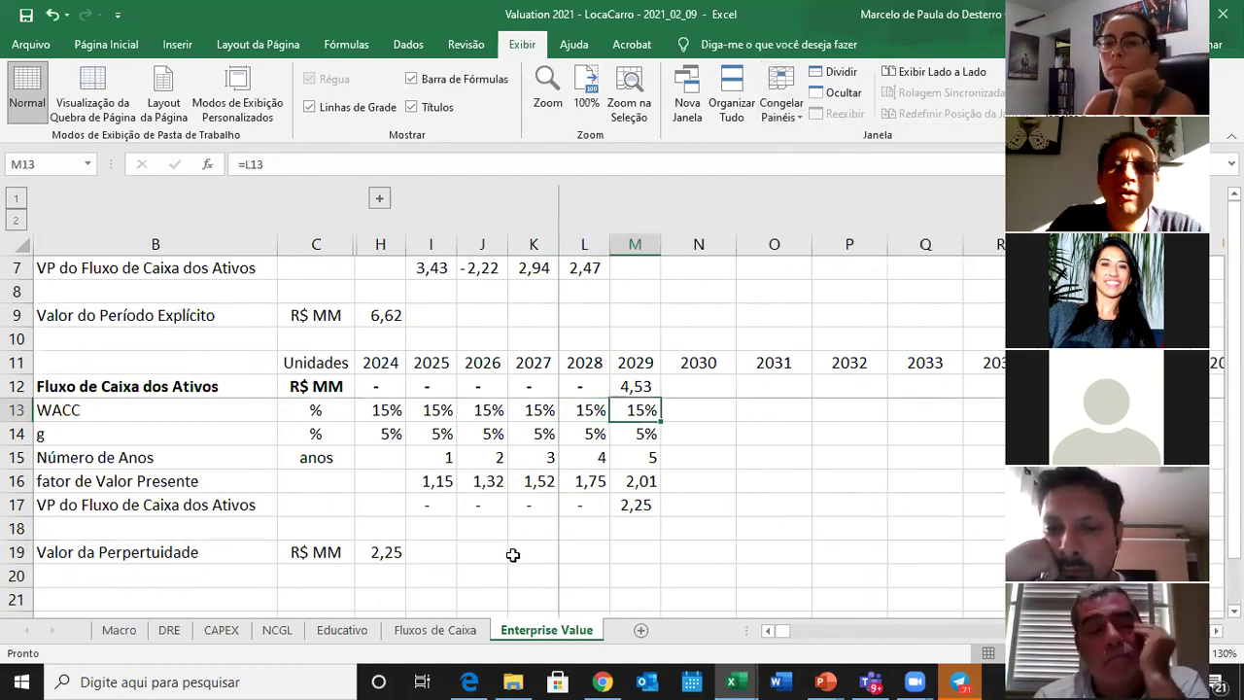
pyautogui.press('Up')
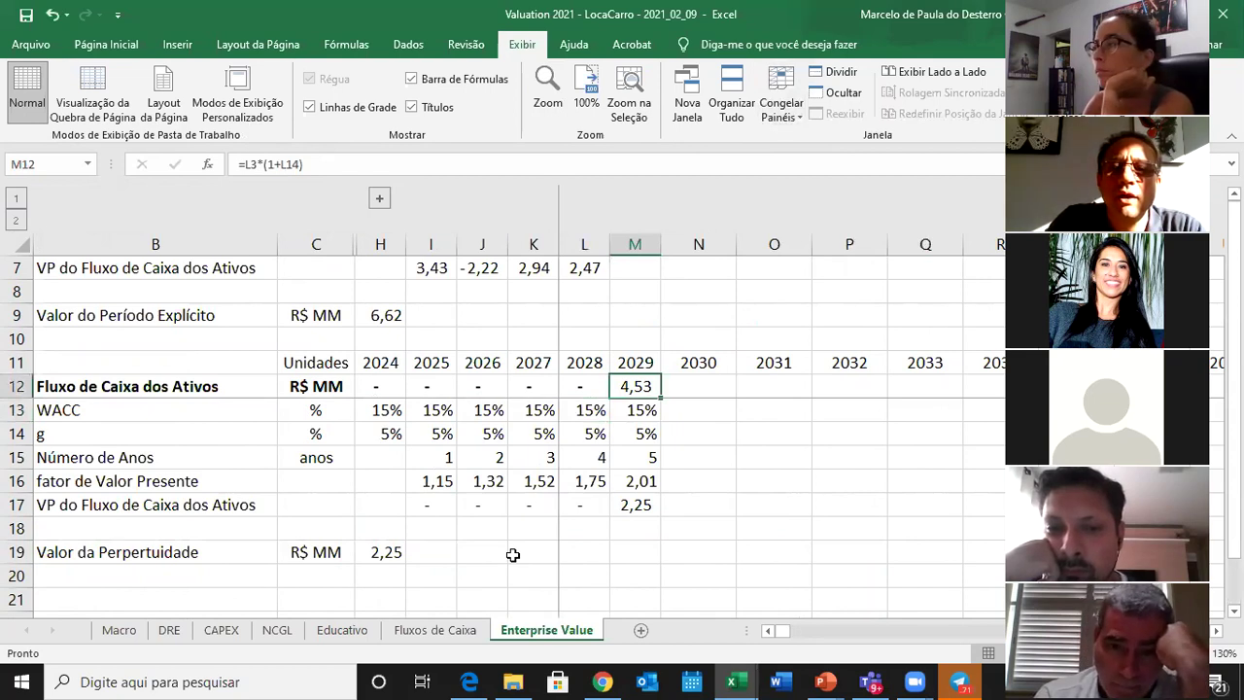
pyautogui.hotkey('shift', 'Down')
pyautogui.hotkey('shift', 'Down')
pyautogui.hotkey('shift', 'Down')
pyautogui.hotkey('shift', 'Down')
pyautogui.hotkey('shift', 'Down')
pyautogui.hotkey('ctrl', 'c')
pyautogui.press('Right')
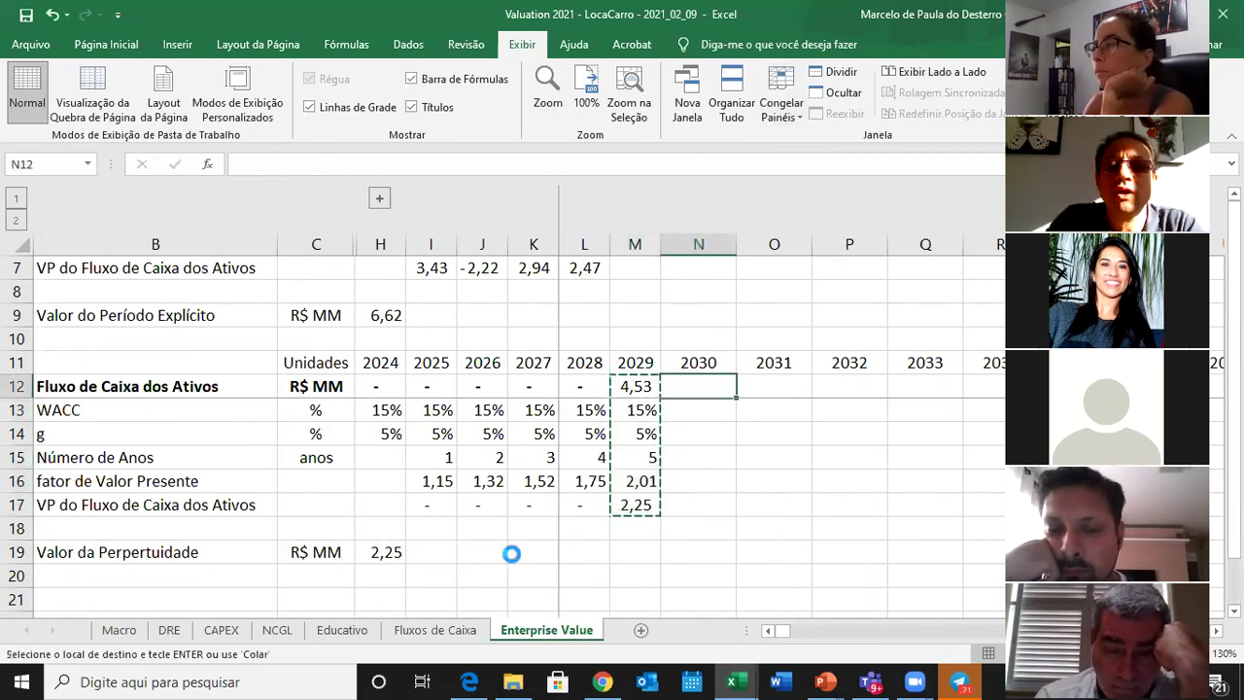
pyautogui.hotkey('ctrl', 'v')
# Replace the 2030 cash flow formula in N12 with =M12*(1+M14) and autofit column N.
pyautogui.doubleClick(708, 379)
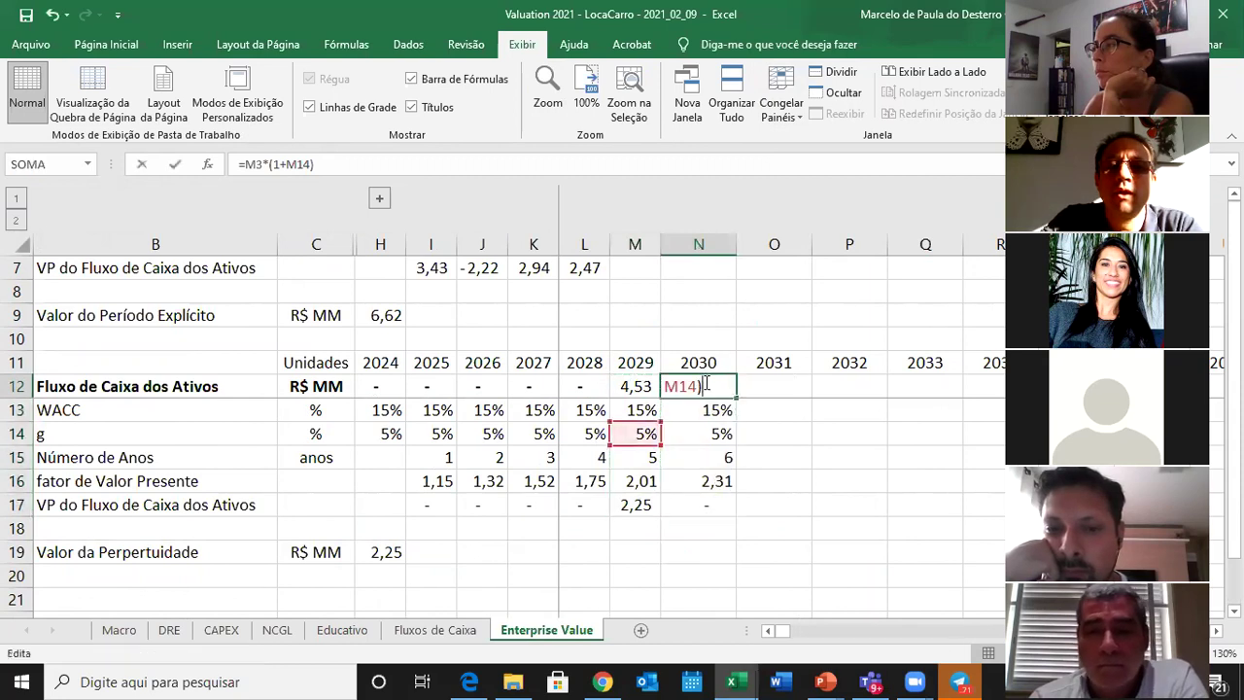
pyautogui.press('Escape')
pyautogui.write('=')
pyautogui.press('Left')
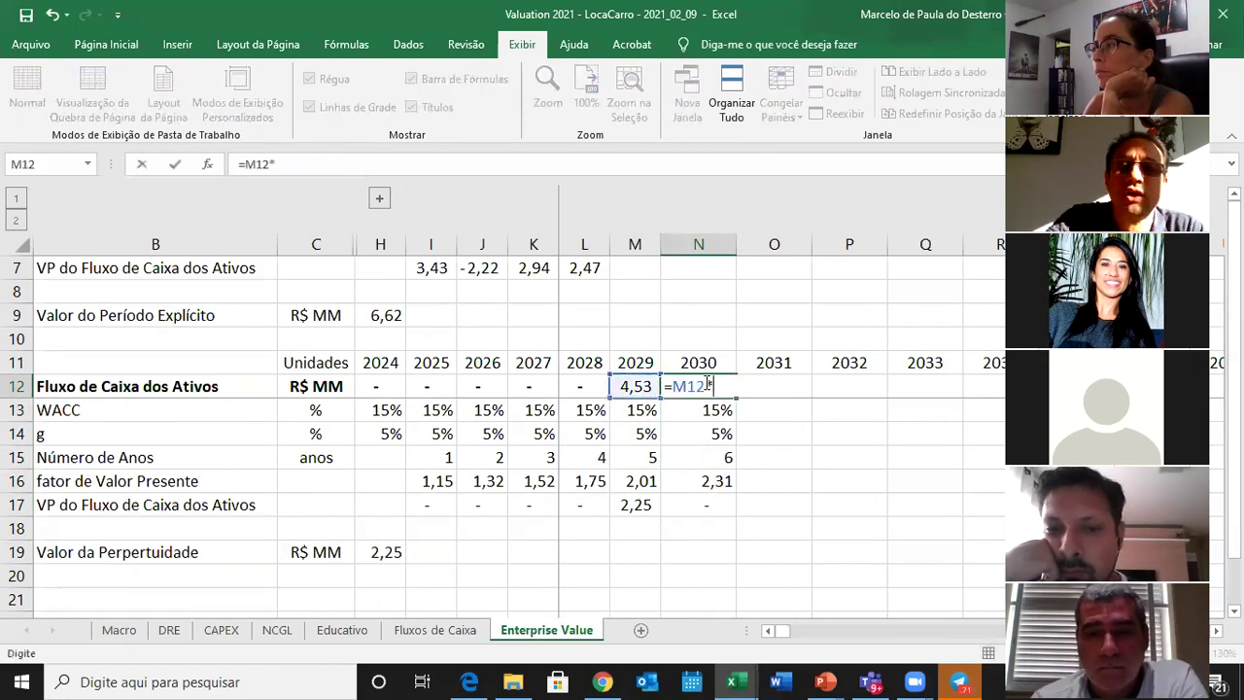
pyautogui.write('*(1+')
pyautogui.press('Down')
pyautogui.press('Left')
pyautogui.press('Down')
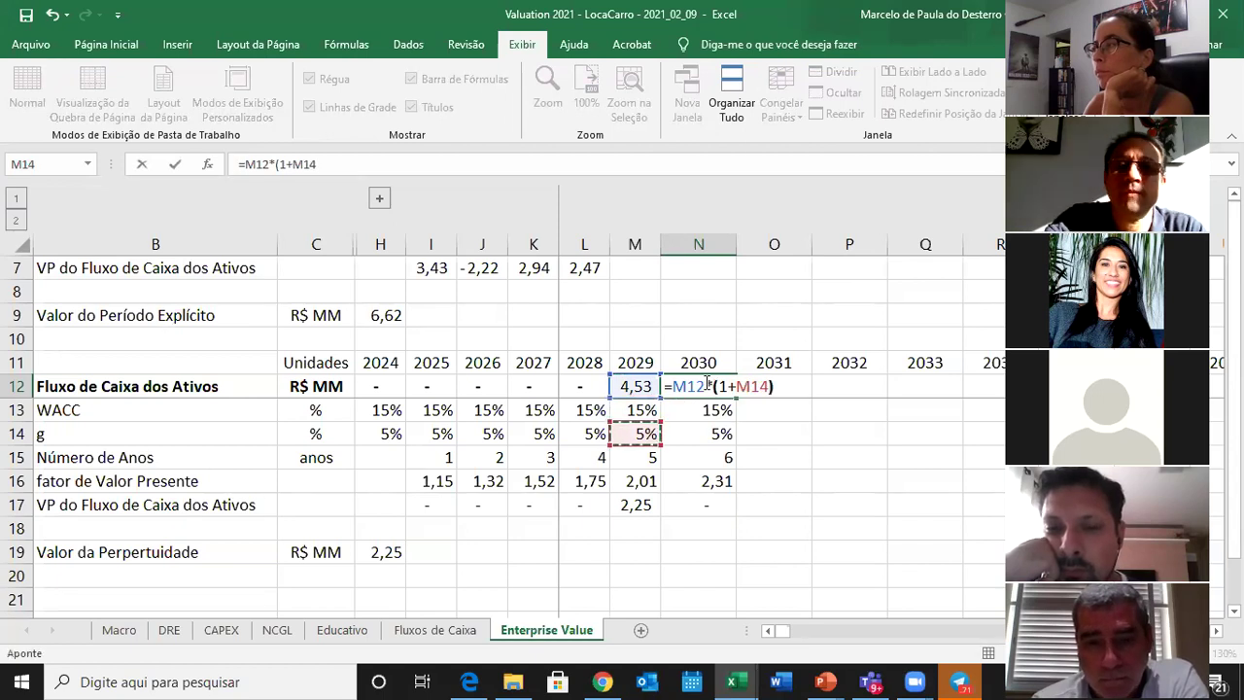
pyautogui.write(')')
pyautogui.press('Return')
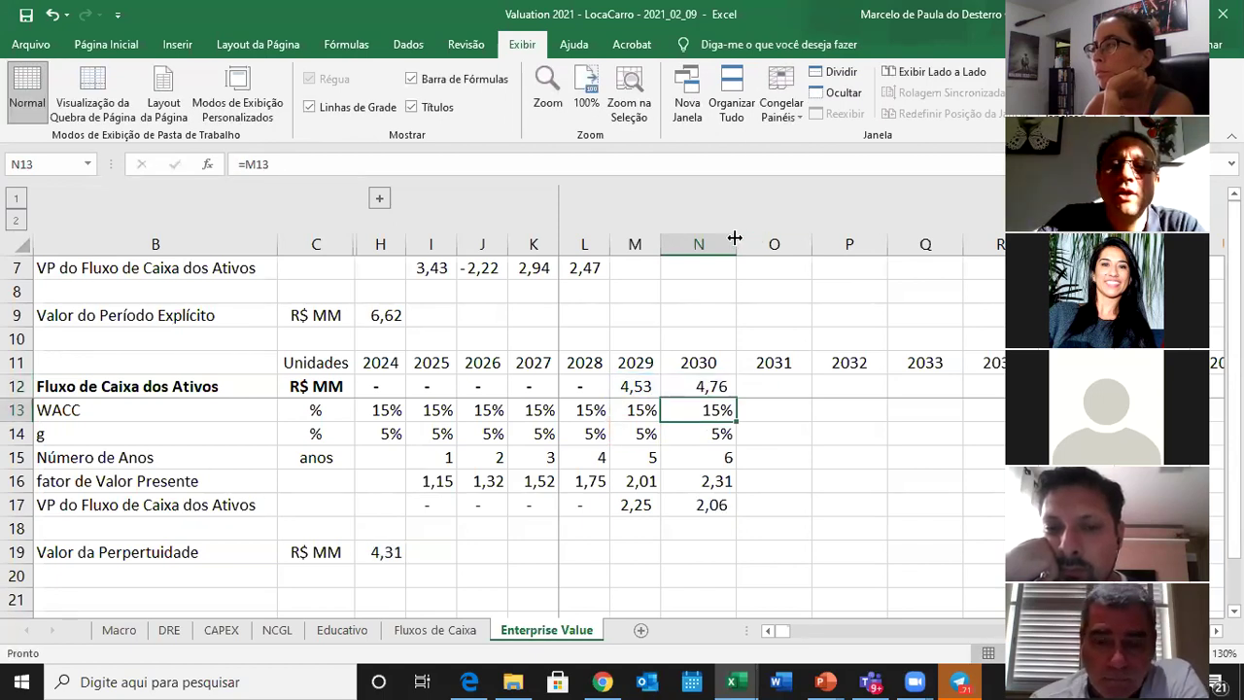
pyautogui.doubleClick(735, 239)
# Check the 2030 cash flow formula and compare the fator de Valor Presente formulas for 2029 and 2030.
pyautogui.press('Up')
pyautogui.press('F2')
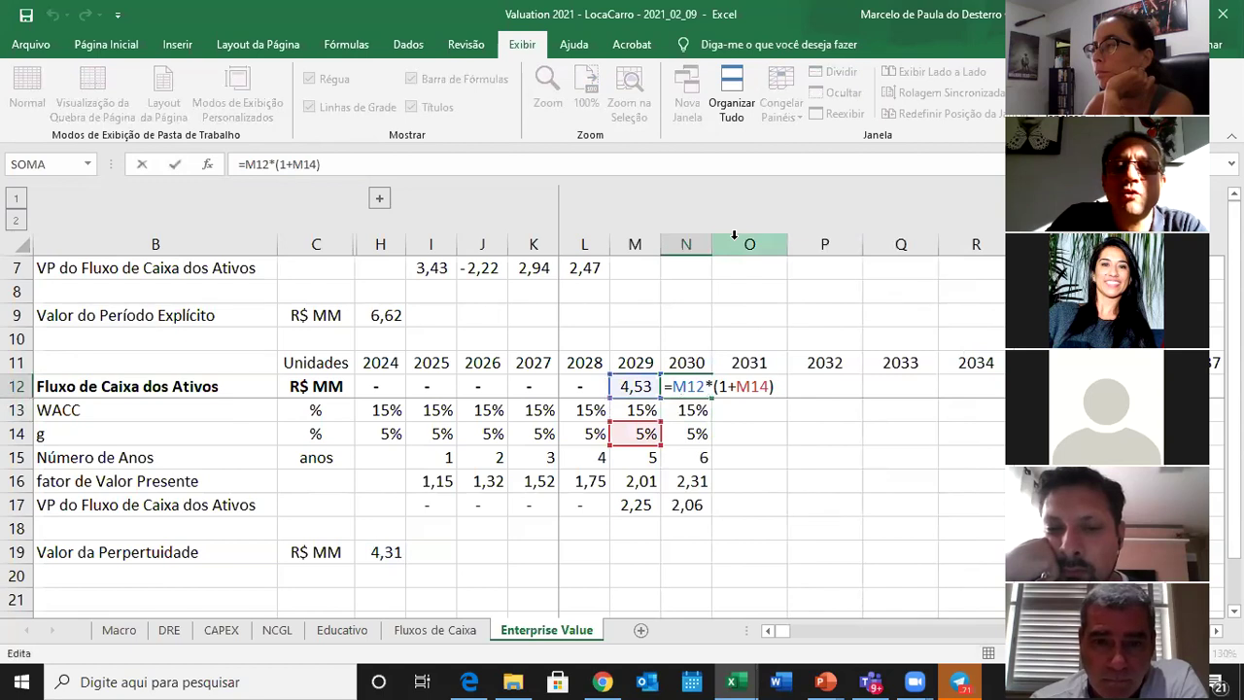
pyautogui.press('Escape')
pyautogui.press('Down')
pyautogui.press('Down')
pyautogui.press('Down')
pyautogui.press('Down')
pyautogui.press('Left')
pyautogui.press('F2')
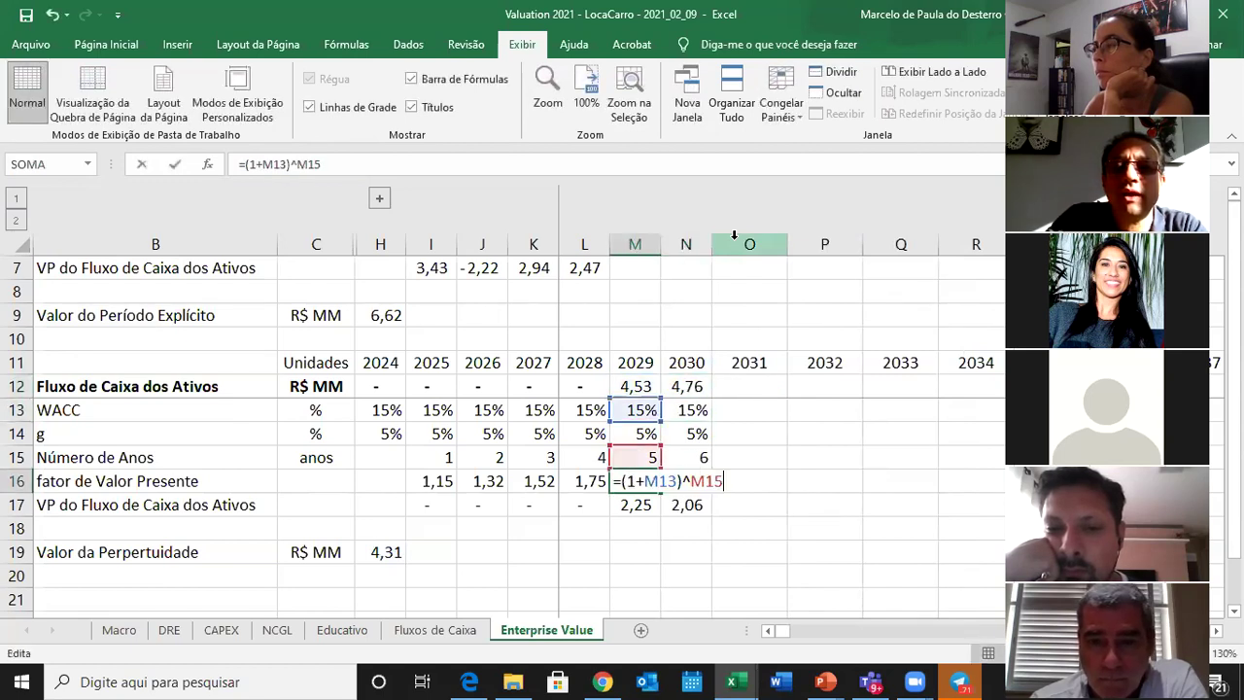
pyautogui.press('Tab')
pyautogui.press('F2')
pyautogui.press('Escape')
pyautogui.press('Left')
pyautogui.press('F2')
pyautogui.press('Tab')
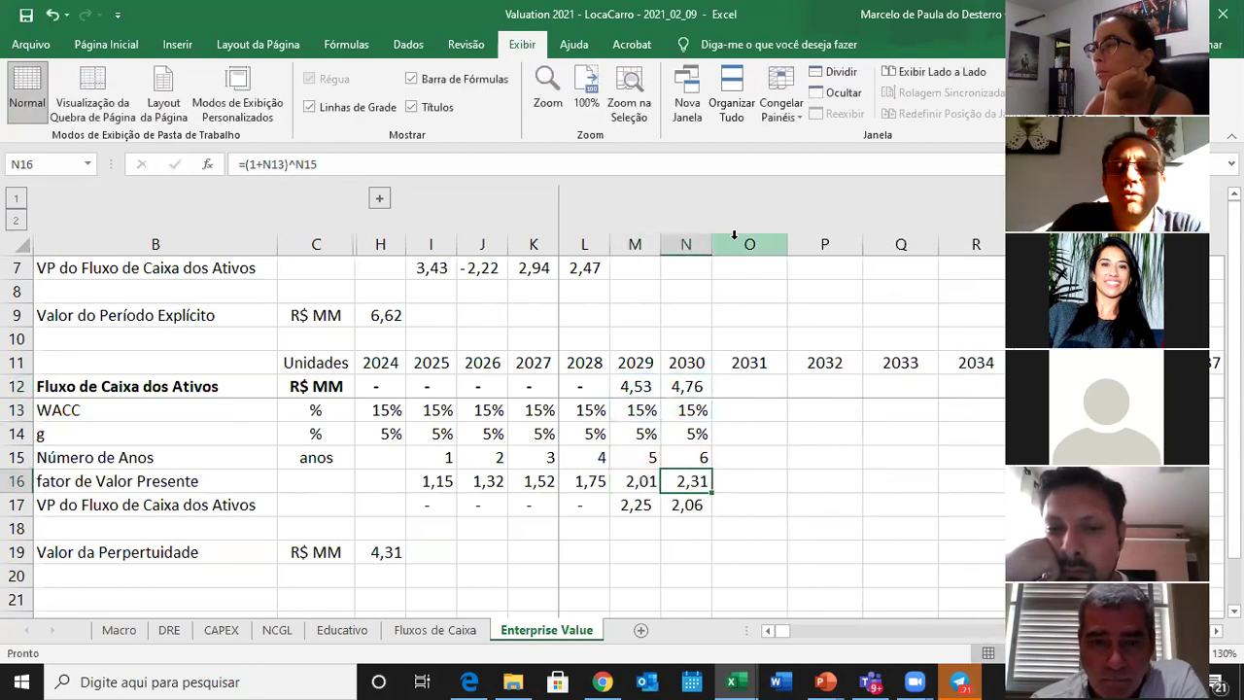
pyautogui.press('F2')
pyautogui.hotkey('shift', 'Tab')
pyautogui.press('F2')
pyautogui.press('Tab')
pyautogui.press('F2')
pyautogui.hotkey('shift', 'Tab')
pyautogui.press('F2')
pyautogui.press('Tab')
pyautogui.hotkey('shift', 'Tab')
pyautogui.press('F2')
# Check the 2029 and 2030 present value formulas in row 17 and the range summed in Valor da Perpertuidade.
pyautogui.press('Return')
pyautogui.press('F2')
pyautogui.press('Escape')
pyautogui.press('Tab')
pyautogui.press('F2')
pyautogui.press('Escape')
pyautogui.hotkey('shift', 'Tab')
pyautogui.press('F2')
pyautogui.press('Escape')
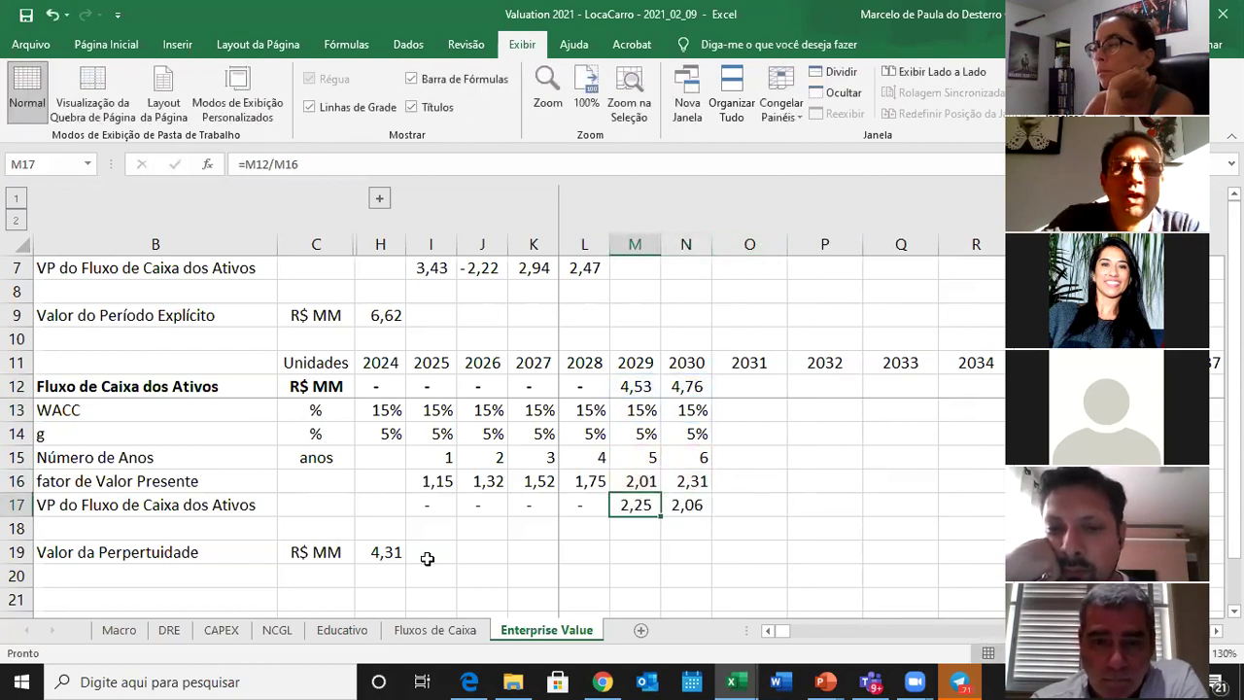
pyautogui.click(378, 541)
pyautogui.press('F2')
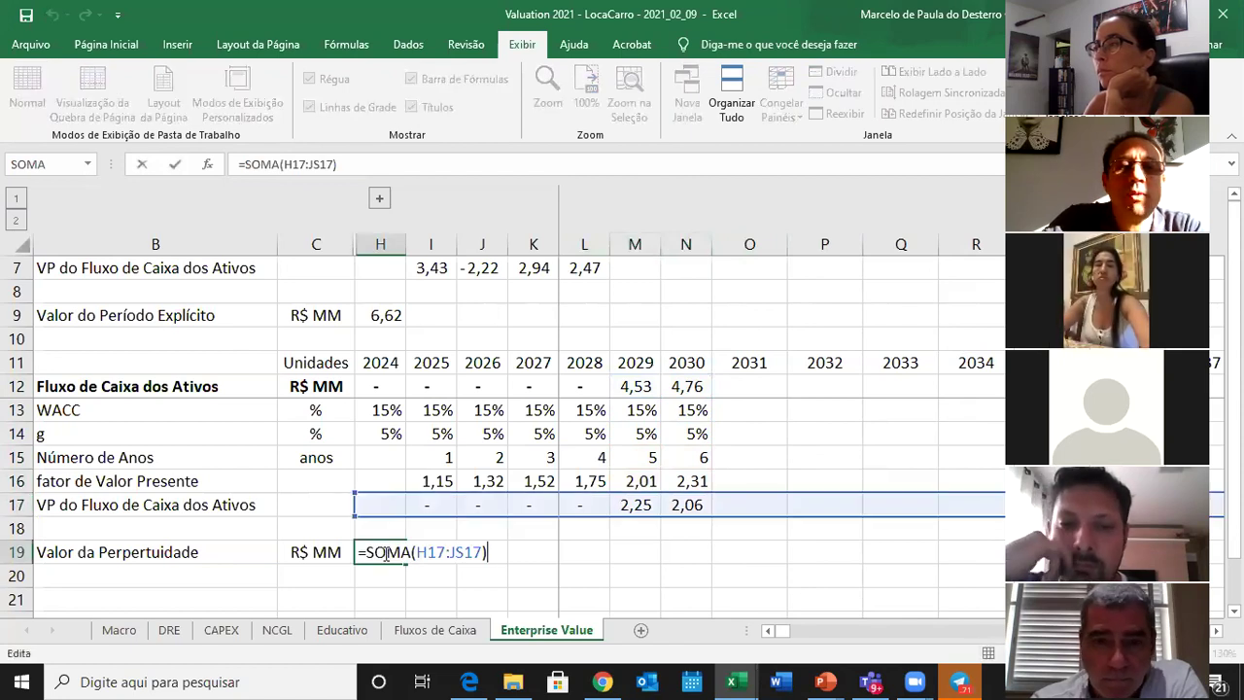
pyautogui.press('Escape')
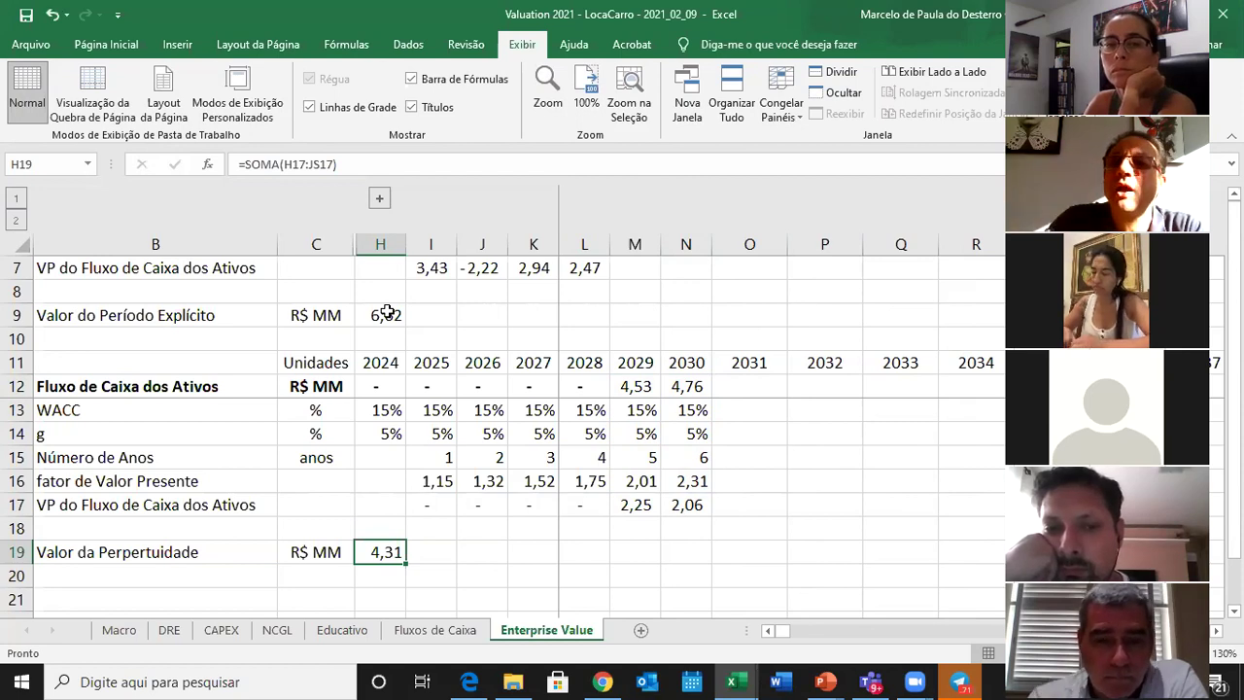
pyautogui.click(185, 314)
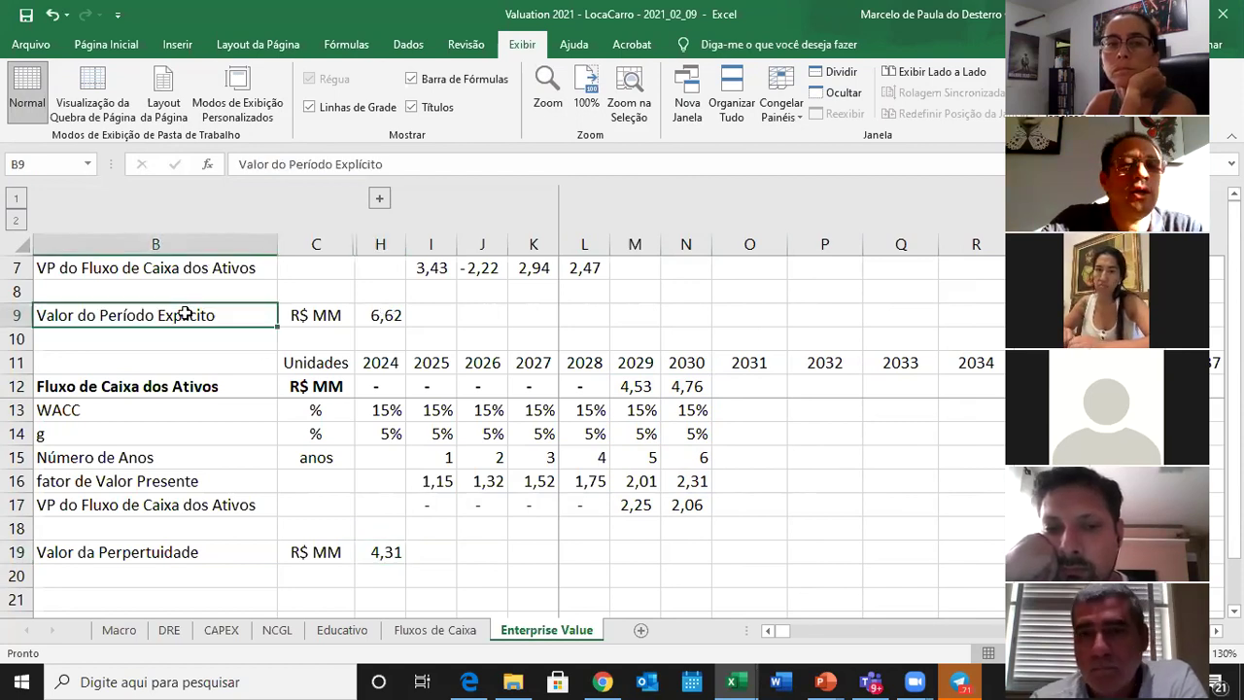
# Copy the labels Valor do Período Explícito and Valor da Perpertuidade into B21:B22 and enter Enterprise Value in B23.
pyautogui.keyDown('ctrl'); pyautogui.click(208, 549); pyautogui.keyUp('ctrl')
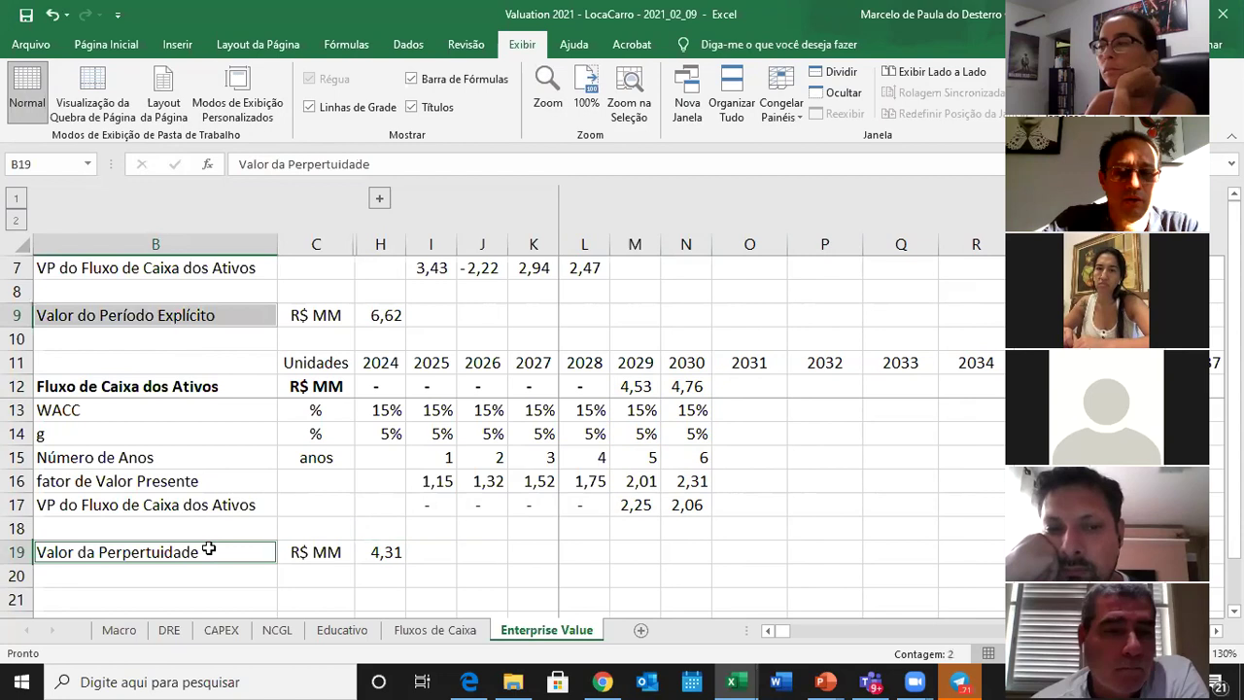
pyautogui.hotkey('ctrl', 'c')
pyautogui.press('Down')
pyautogui.press('Down')
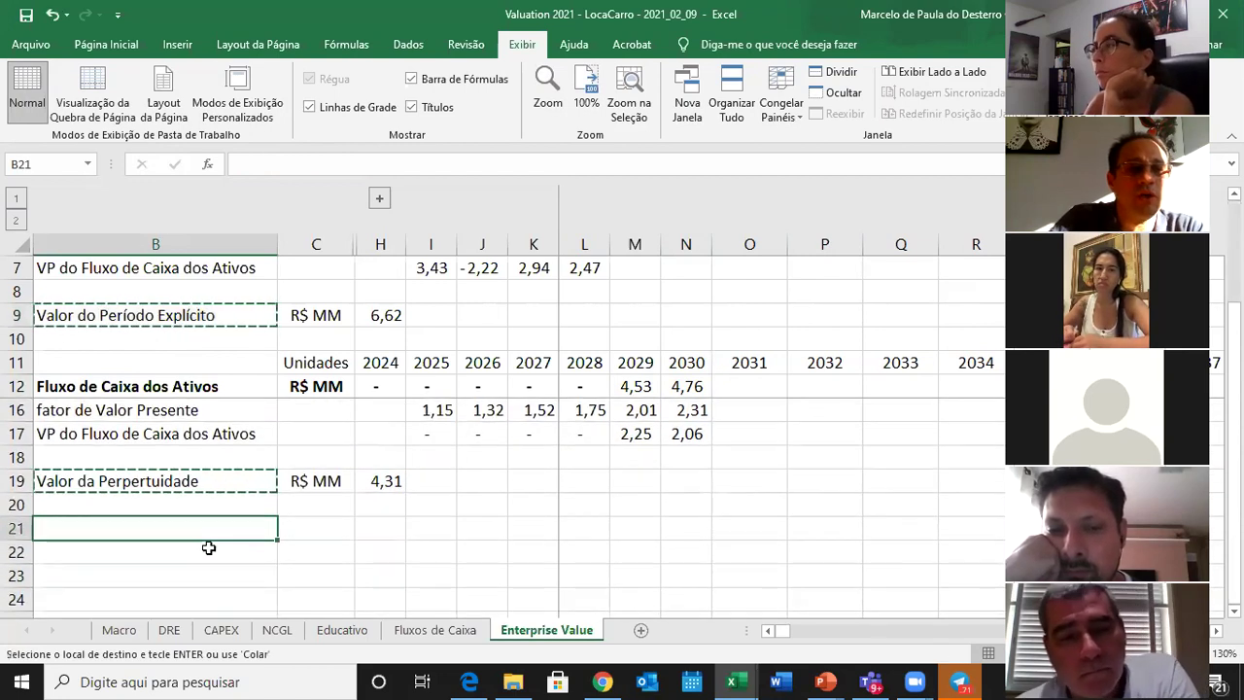
pyautogui.hotkey('ctrl', 'v')
pyautogui.press('Down')
pyautogui.press('Down')
pyautogui.write('Ente')
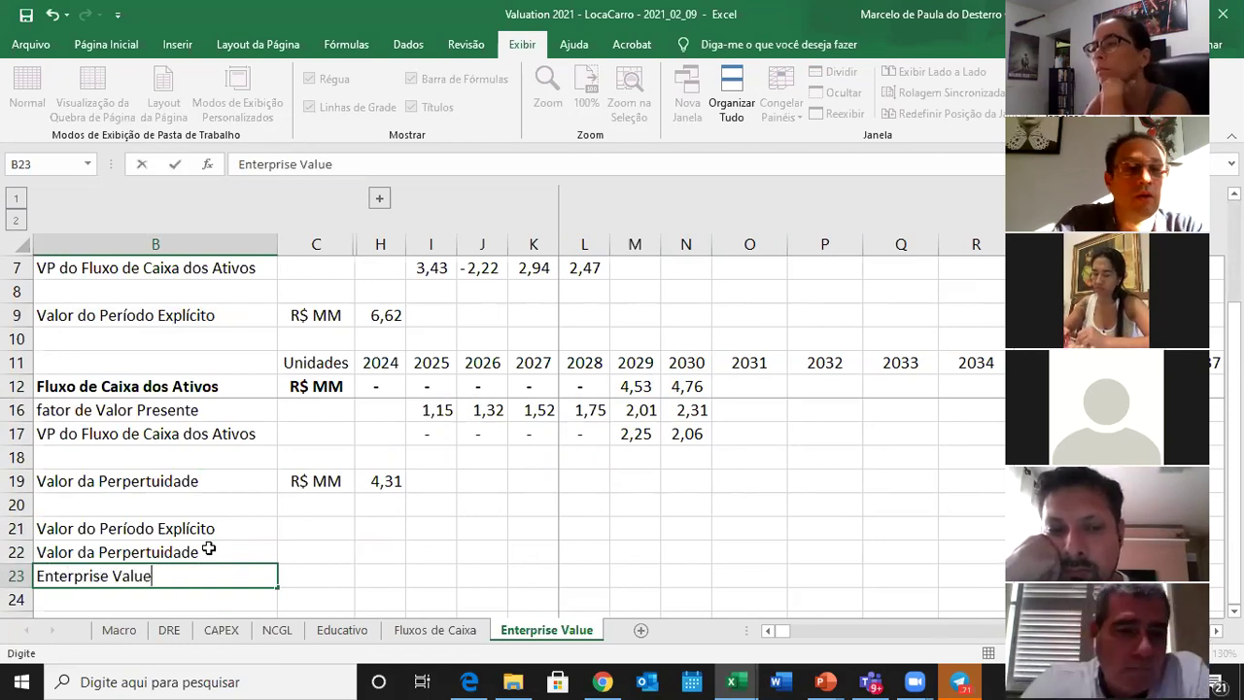
pyautogui.press('Return')
# Copy the R$ MM unit from C19 into C21:C23 beside the three summary labels.
pyautogui.press('Up')
pyautogui.press('Up')
pyautogui.press('Up')
pyautogui.press('Right')
pyautogui.press('Up')
pyautogui.press('Up')
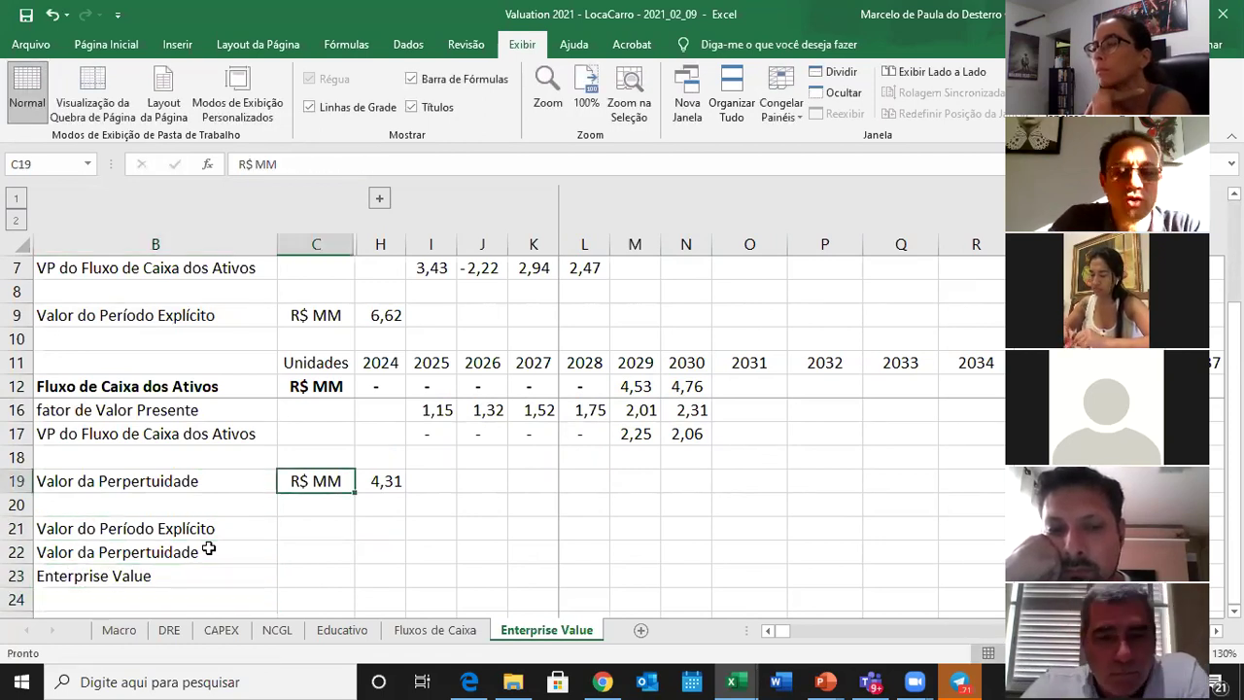
pyautogui.hotkey('ctrl', 'c')
pyautogui.press('Down')
pyautogui.press('Down')
pyautogui.hotkey('ctrl', 'v')
pyautogui.press('Down')
pyautogui.hotkey('ctrl', 'v')
pyautogui.press('Down')
pyautogui.hotkey('ctrl', 'v')
pyautogui.press('Up')
pyautogui.press('Up')
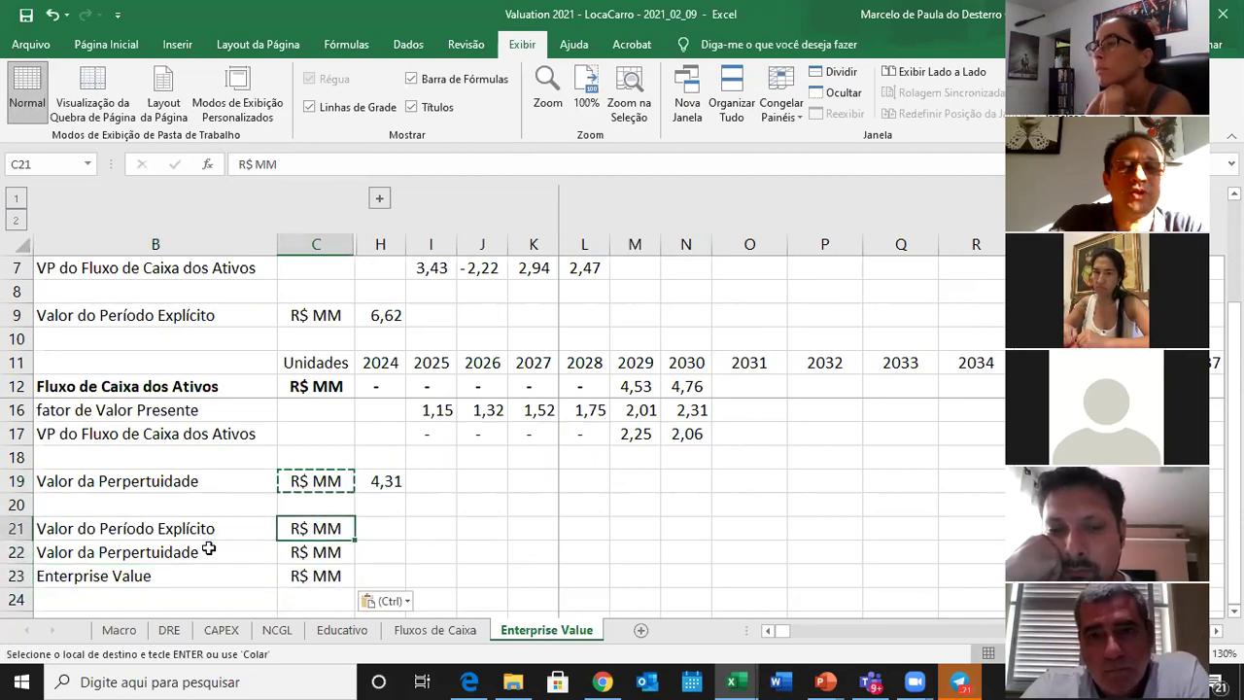
# Enter =H9+H19 in H21 beside the Valor do Período Explícito summary label.
pyautogui.press('Right')
pyautogui.write('=')
pyautogui.press('Up')
pyautogui.press('Up')
pyautogui.press('Up')
pyautogui.press('Up')
pyautogui.press('Up')
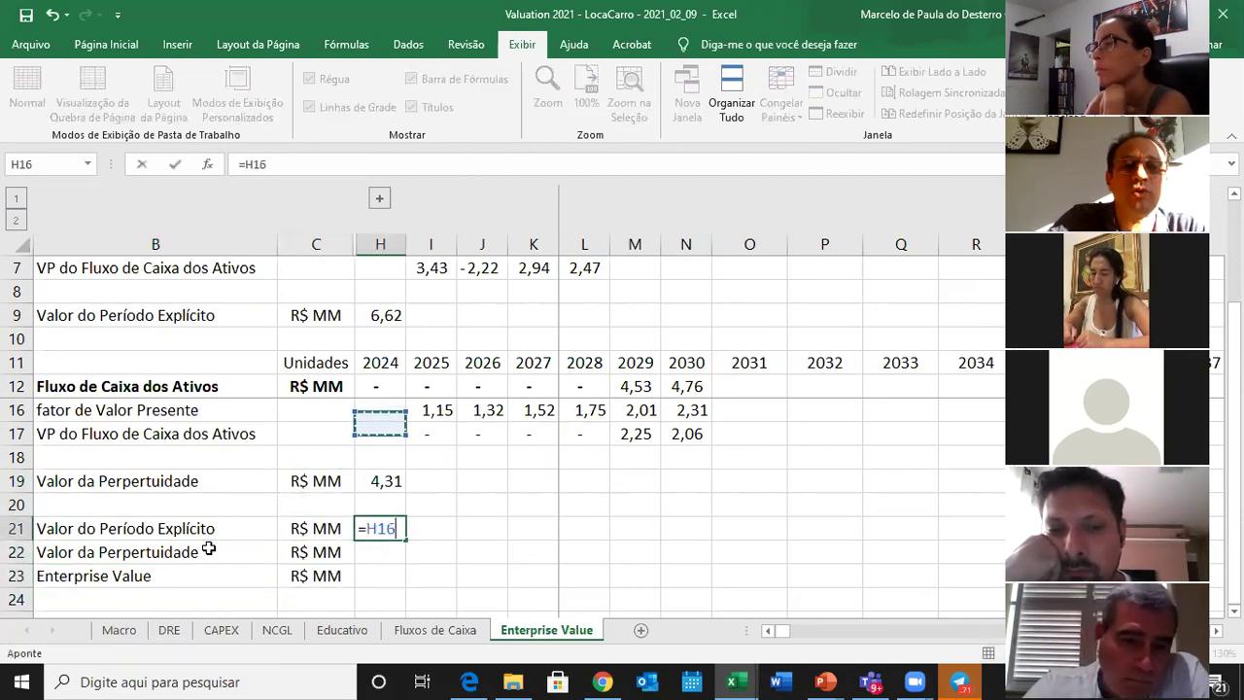
pyautogui.press('Up')
pyautogui.press('Up')
pyautogui.press('Up')
pyautogui.press('Up')
pyautogui.press('Up')
pyautogui.press('Up')
pyautogui.press('Up')
pyautogui.write('+')
pyautogui.press('Up')
pyautogui.press('Up')
pyautogui.press('Return')
pyautogui.press('Up')
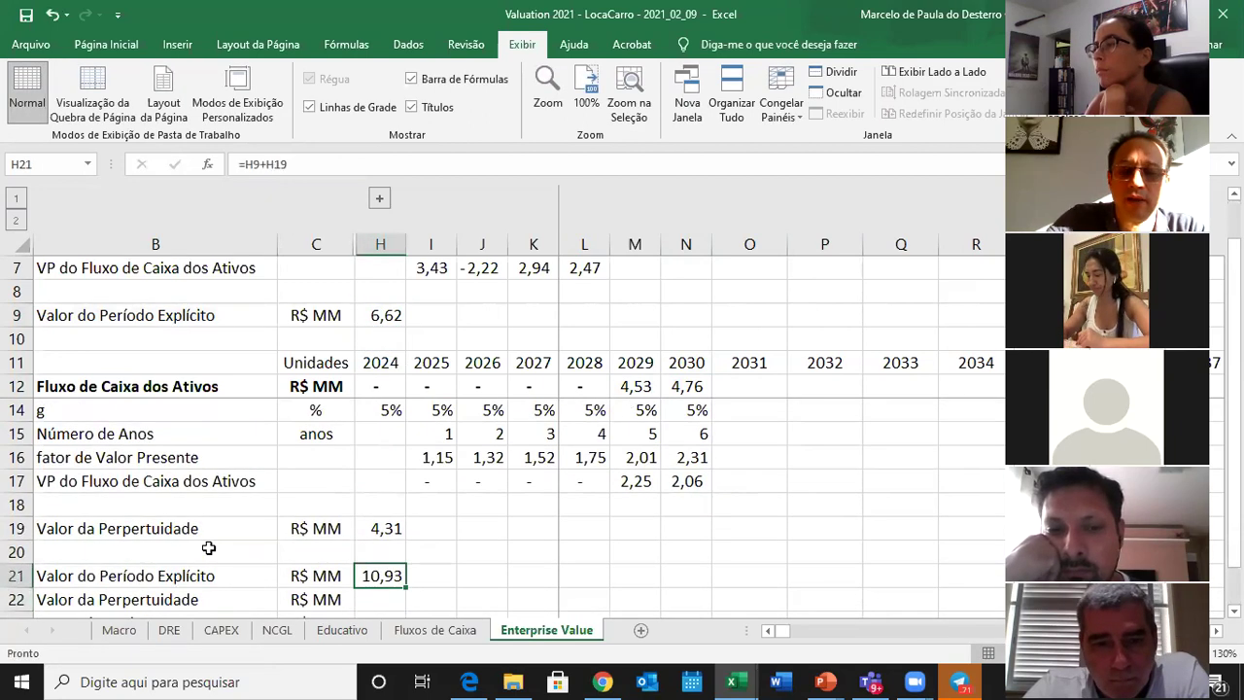
# Link the summary values by entering =H9 in H21 for the explicit period and =H19 in H22 for the perpetuity.
pyautogui.write('=')
pyautogui.press('Up')
pyautogui.press('Up')
pyautogui.press('Up')
pyautogui.press('Up')
pyautogui.press('Up')
pyautogui.press('Up')
pyautogui.press('Up')
pyautogui.press('Up')
pyautogui.press('Up')
pyautogui.press('Up')
pyautogui.press('Up')
pyautogui.press('Up')
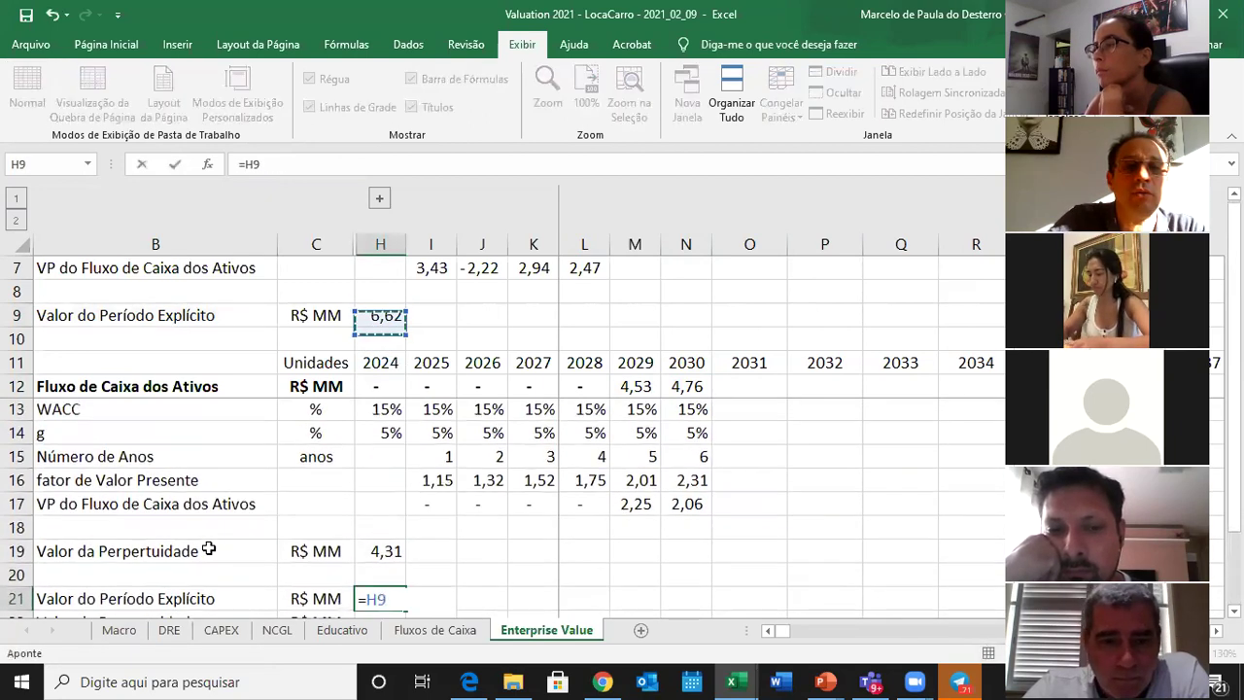
pyautogui.press('Return')
pyautogui.write('=')
pyautogui.press('Up')
pyautogui.press('Up')
pyautogui.press('Up')
pyautogui.press('Return')
# Calculate the ratio of perpetuity value to explicit period value with =H22/H21 in I22 and check its references.
pyautogui.press('Up')
pyautogui.press('Right')
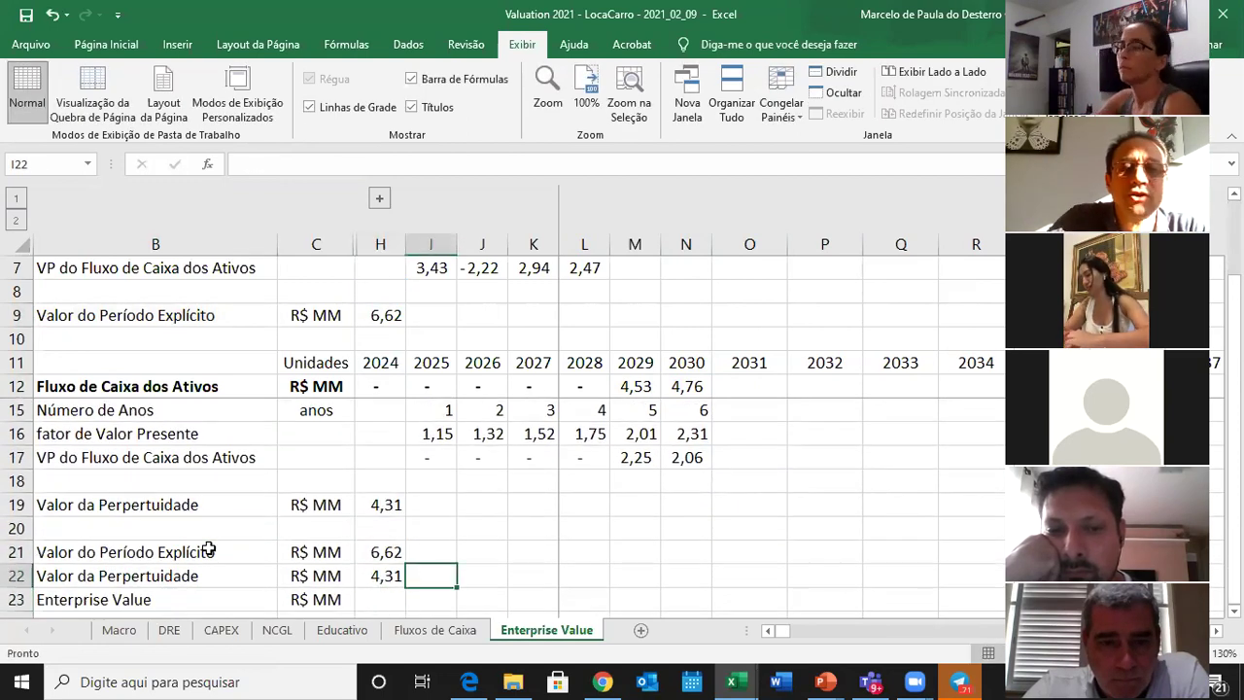
pyautogui.write('=')
pyautogui.press('Left')
pyautogui.write('/')
pyautogui.press('Up')
pyautogui.press('Return')
pyautogui.press('Up')
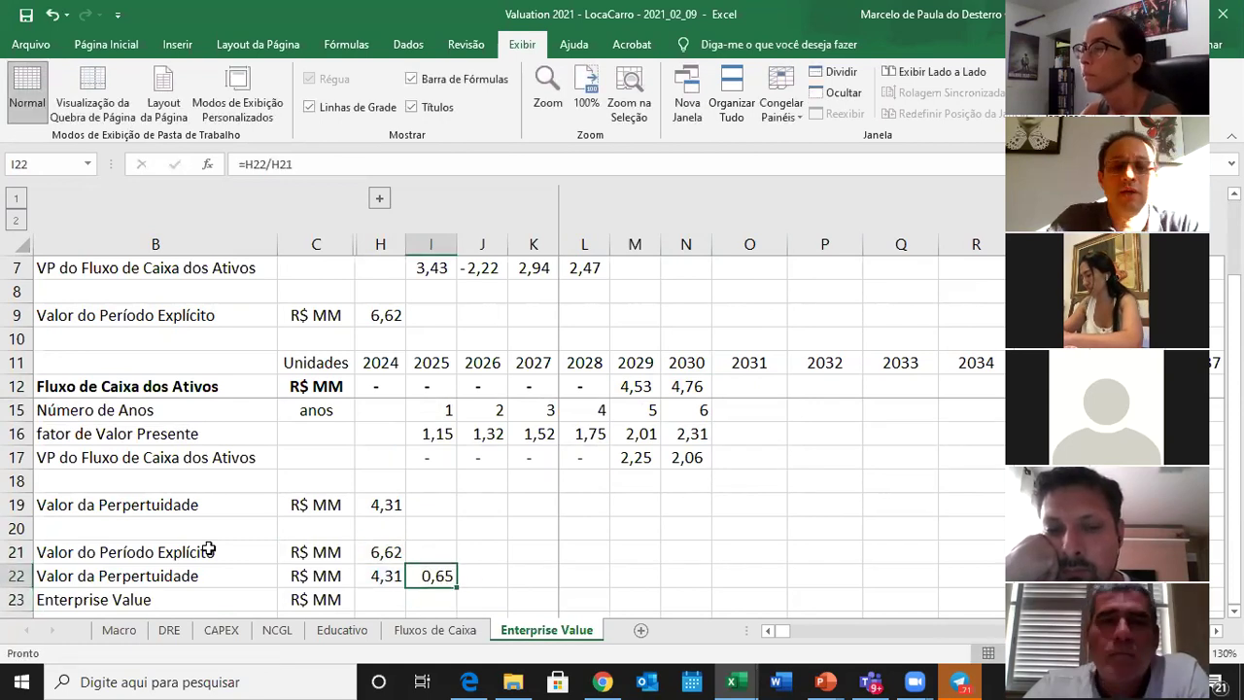
pyautogui.press('F2')
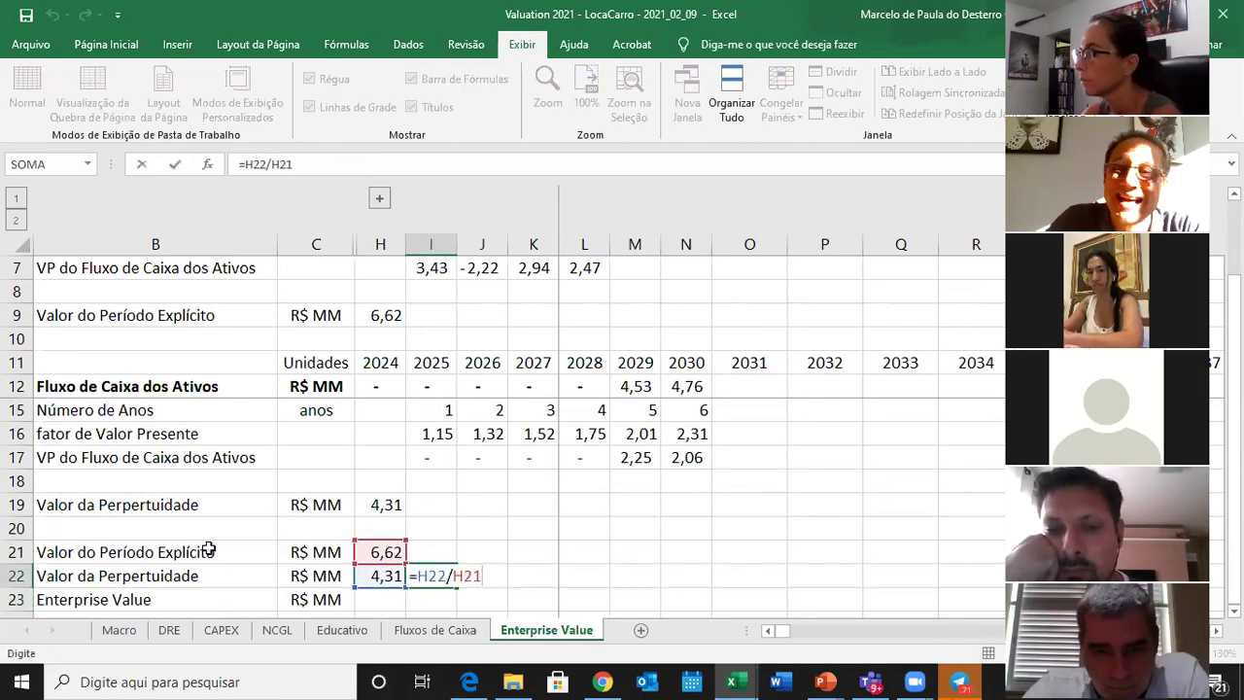
pyautogui.press('Return')
# Calculate the Enterprise Value in H23 as =H21+H22.
pyautogui.press('Left')
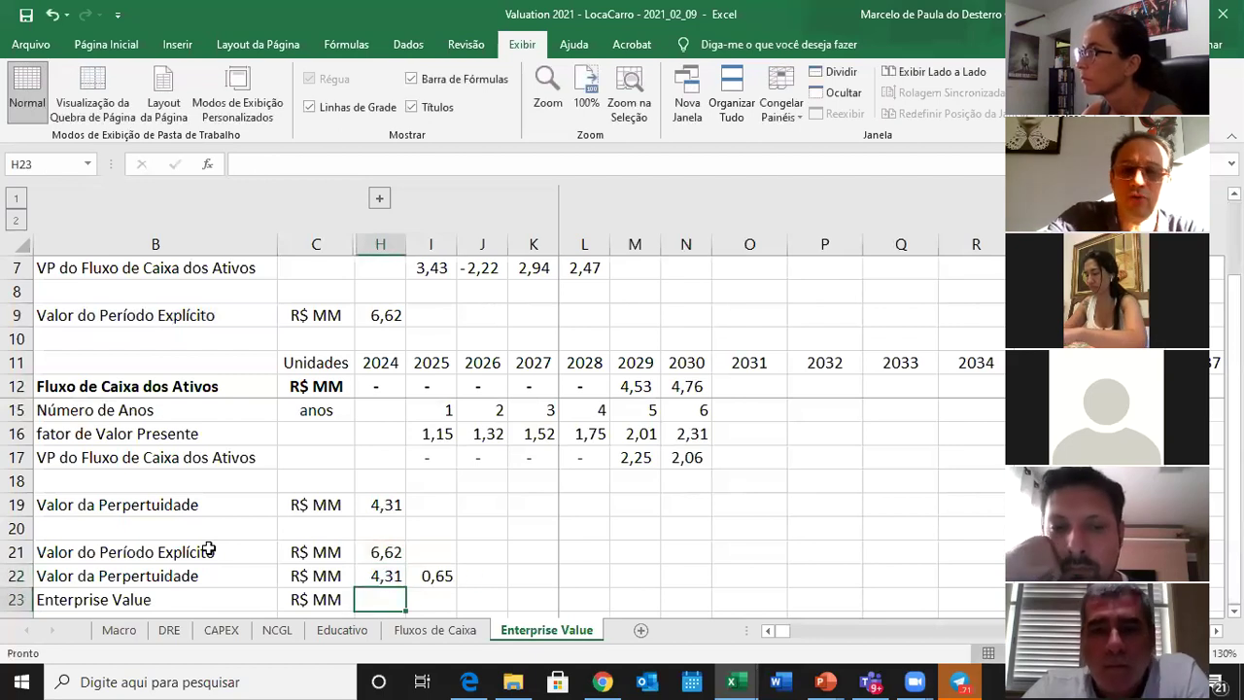
pyautogui.write('=')
pyautogui.press('Up')
pyautogui.press('Up')
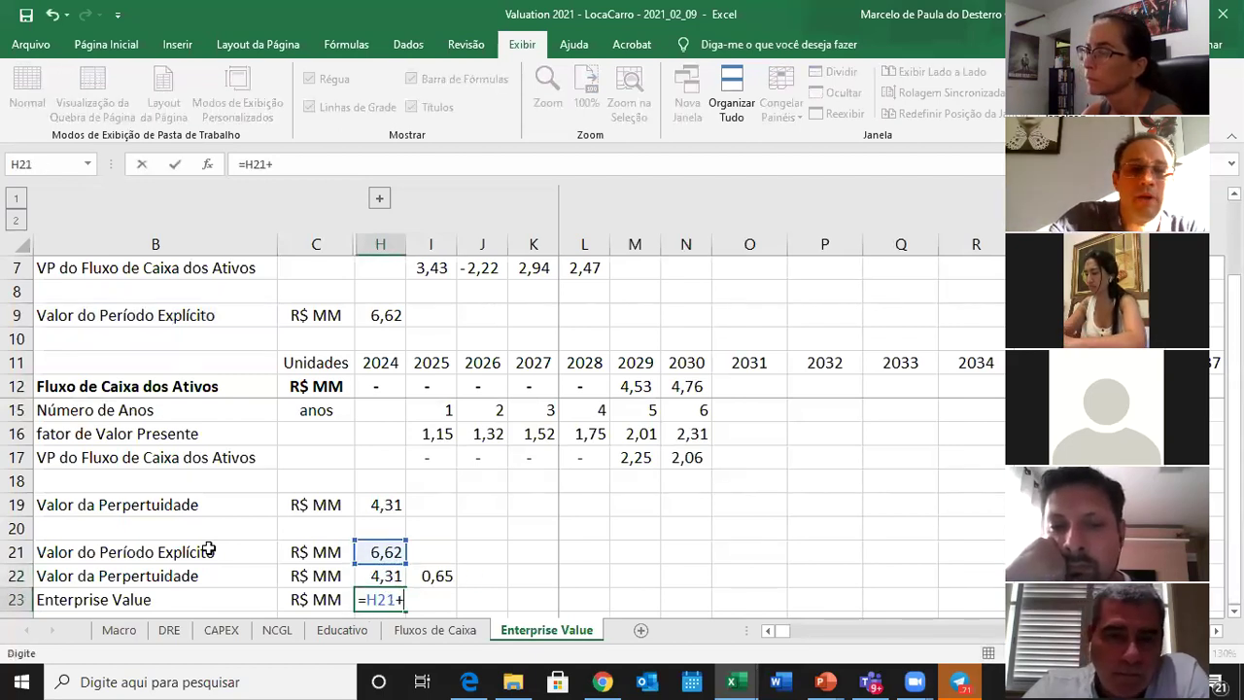
pyautogui.write('+')
pyautogui.press('Up')
pyautogui.press('Return')
# Copy the 2030 formulas in N12:N17 into the 2031 column starting at O12.
pyautogui.press('Up')
pyautogui.press('Up')
pyautogui.press('Up')
pyautogui.press('Up')
pyautogui.press('Up')
pyautogui.press('Up')
pyautogui.press('Up')
pyautogui.hotkey('ctrl', 'shift', '9')
pyautogui.press('Up')
pyautogui.press('Up')
pyautogui.press('Right')
pyautogui.press('Right')
pyautogui.press('Right')
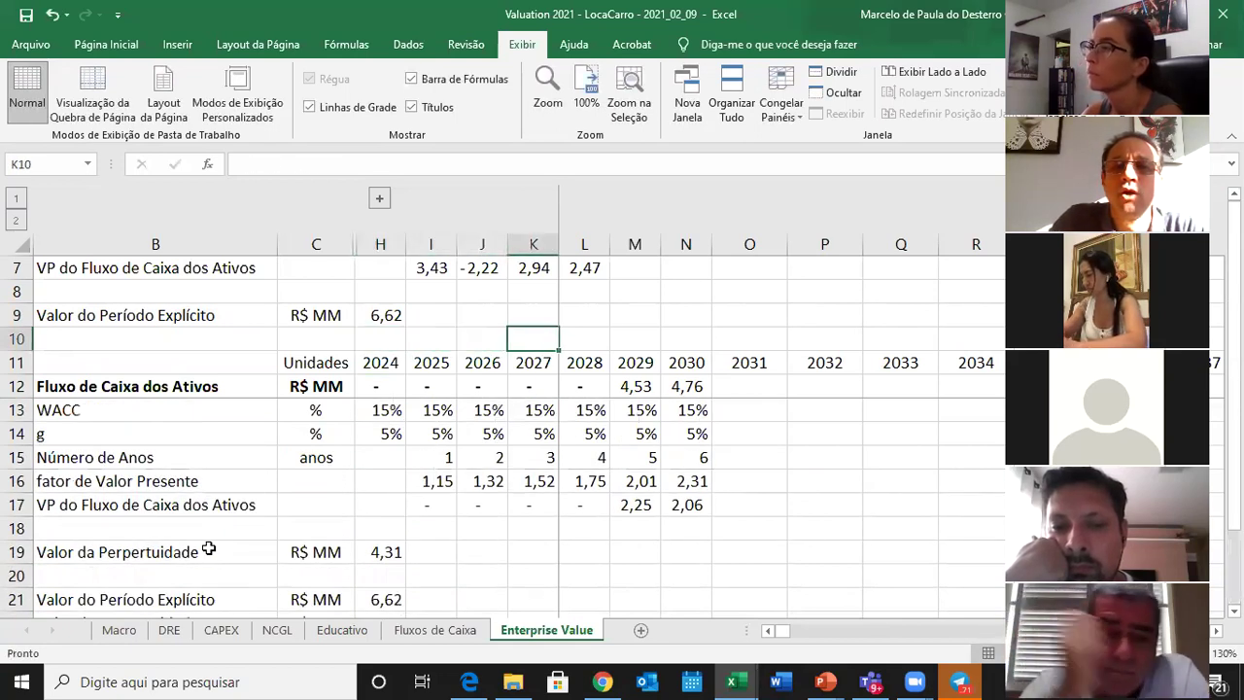
pyautogui.press('Right')
pyautogui.press('Right')
pyautogui.press('Down')
pyautogui.press('Down')
pyautogui.press('Right')
pyautogui.hotkey('ctrl', 'shift', 'Down')
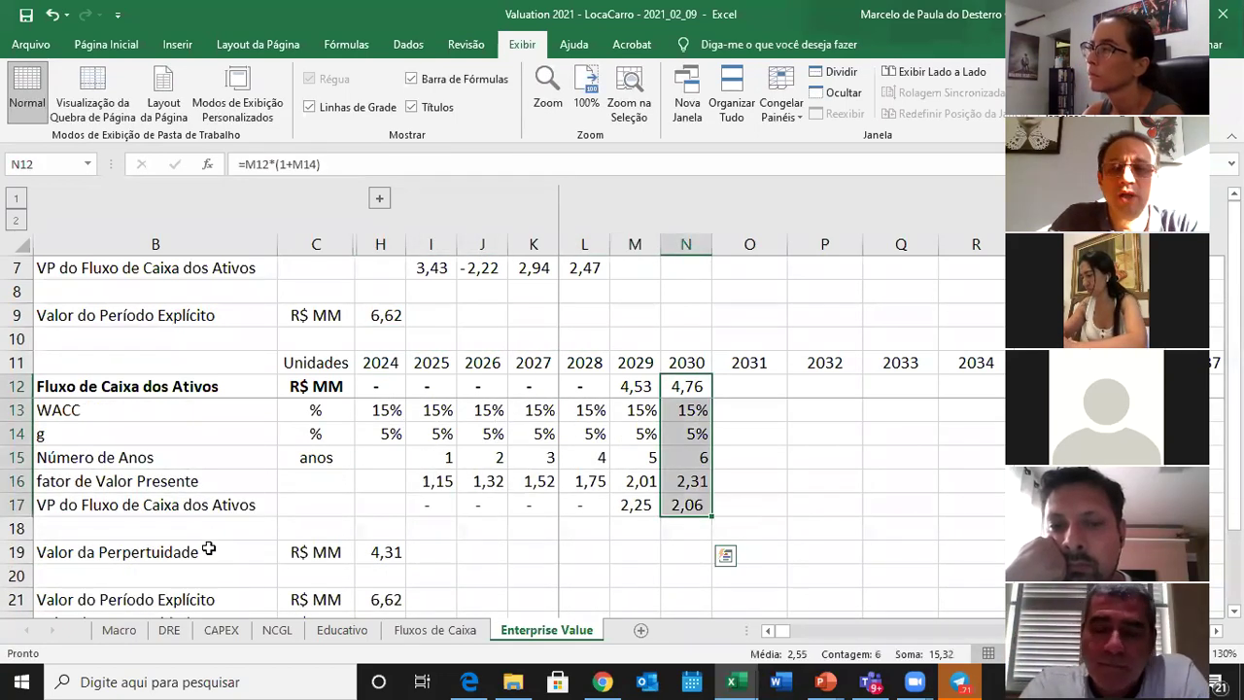
pyautogui.hotkey('ctrl', 'c')
pyautogui.press('Right')
pyautogui.hotkey('ctrl', 'v')
pyautogui.press('Escape')
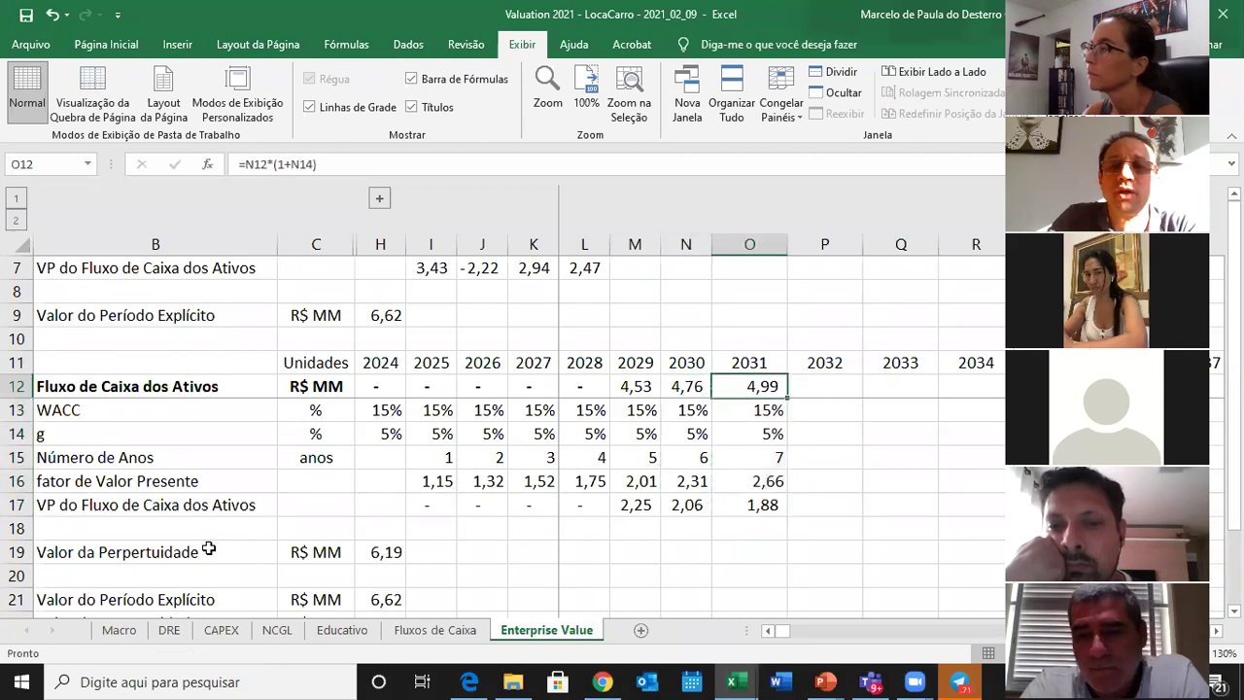
# Check the 2031 formulas for the cash flow, the WACC and the VP do Fluxo de Caixa dos Ativos.
pyautogui.press('F2')
pyautogui.press('Escape')
pyautogui.press('Down')
pyautogui.press('F2')
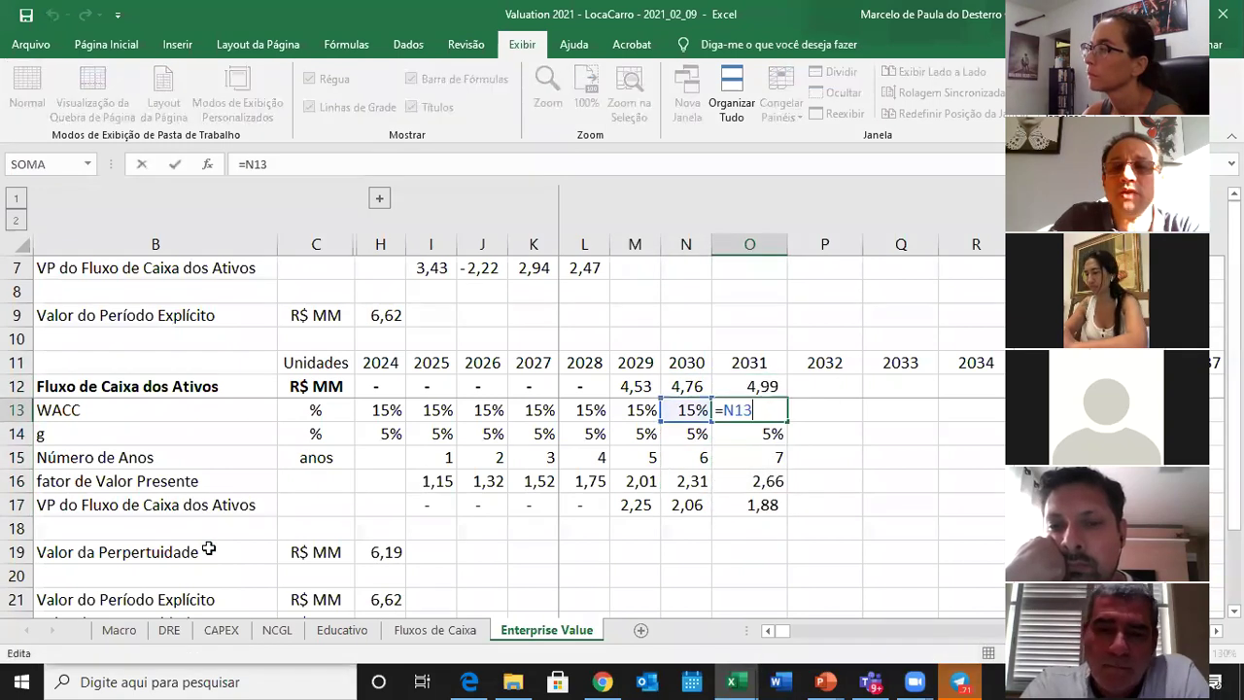
pyautogui.press('Escape')
pyautogui.press('Down')
pyautogui.press('Down')
pyautogui.press('Down')
pyautogui.press('Down')
pyautogui.press('F2')
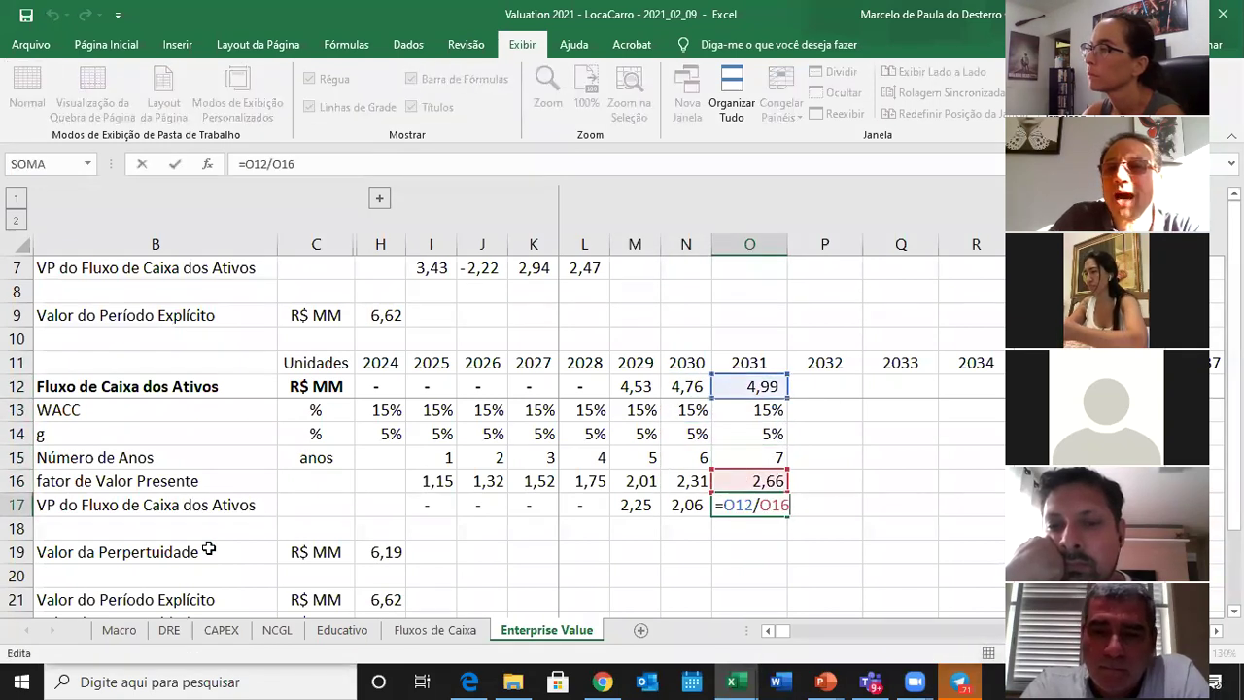
pyautogui.press('Escape')
# Copy the 2031 formulas in O12:O17 across the 2032 to 2260 columns, filling P12:IJ17.
pyautogui.press('Up')
pyautogui.press('Up')
pyautogui.press('Up')
pyautogui.press('Up')
pyautogui.press('Up')
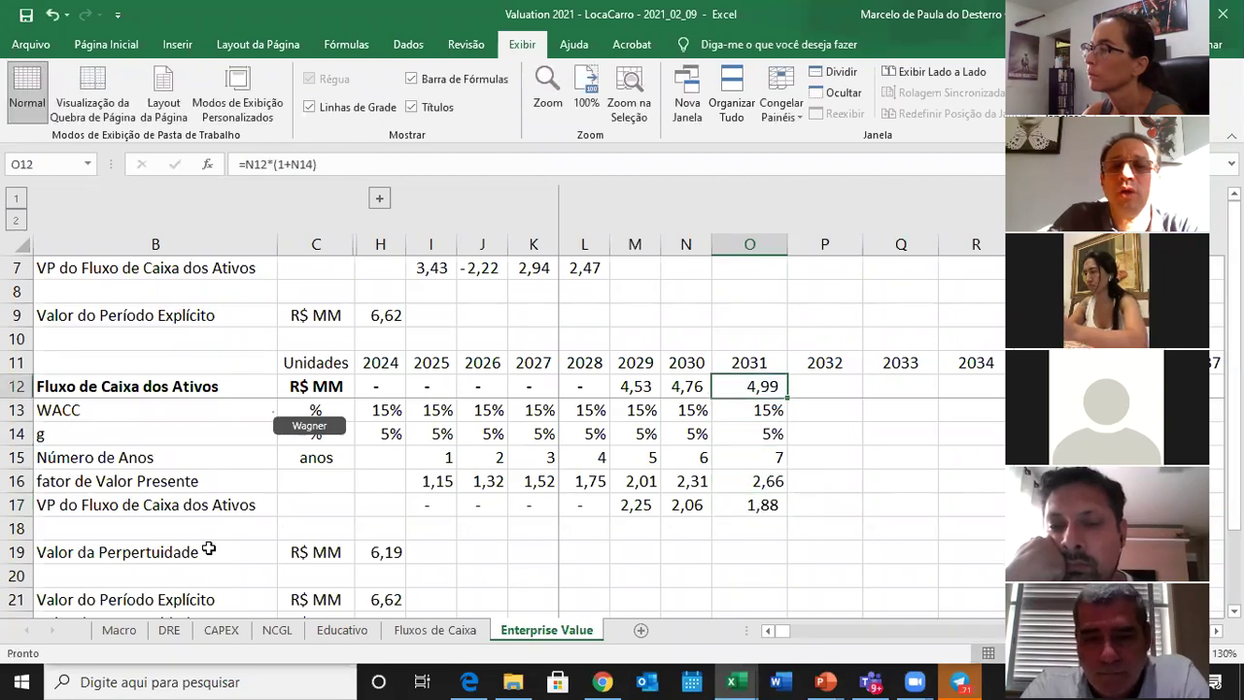
pyautogui.hotkey('ctrl', 'shift', 'Down')
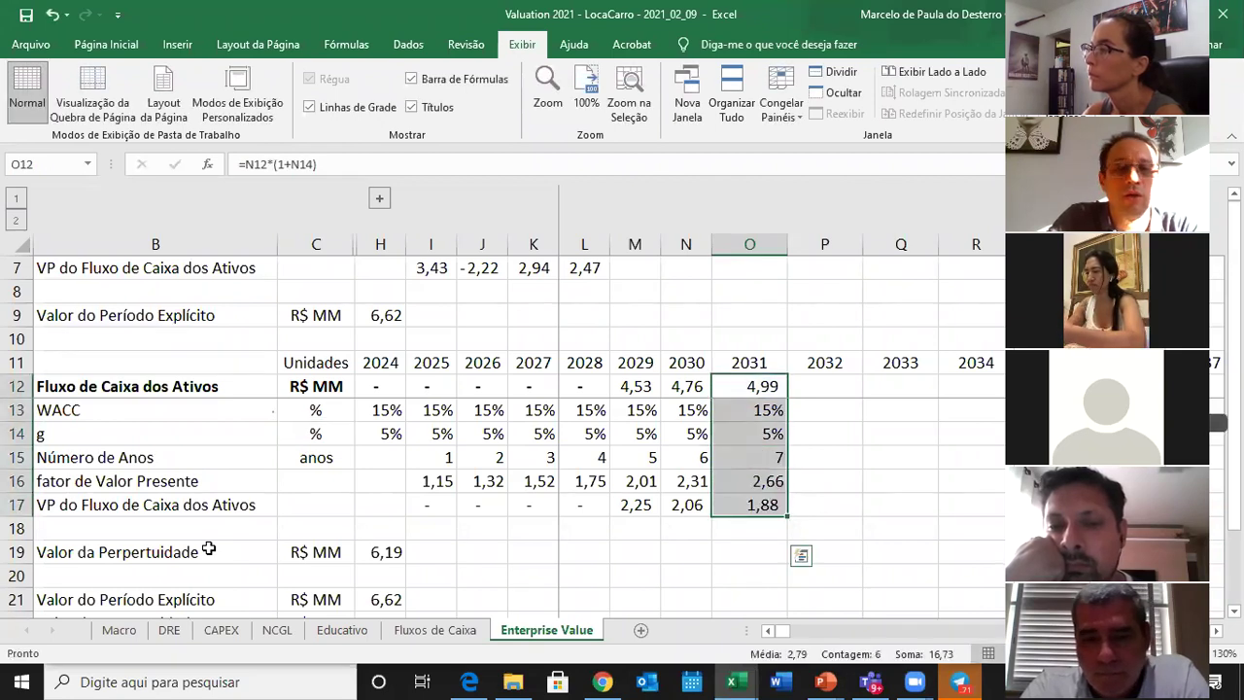
pyautogui.hotkey('ctrl', 'q')
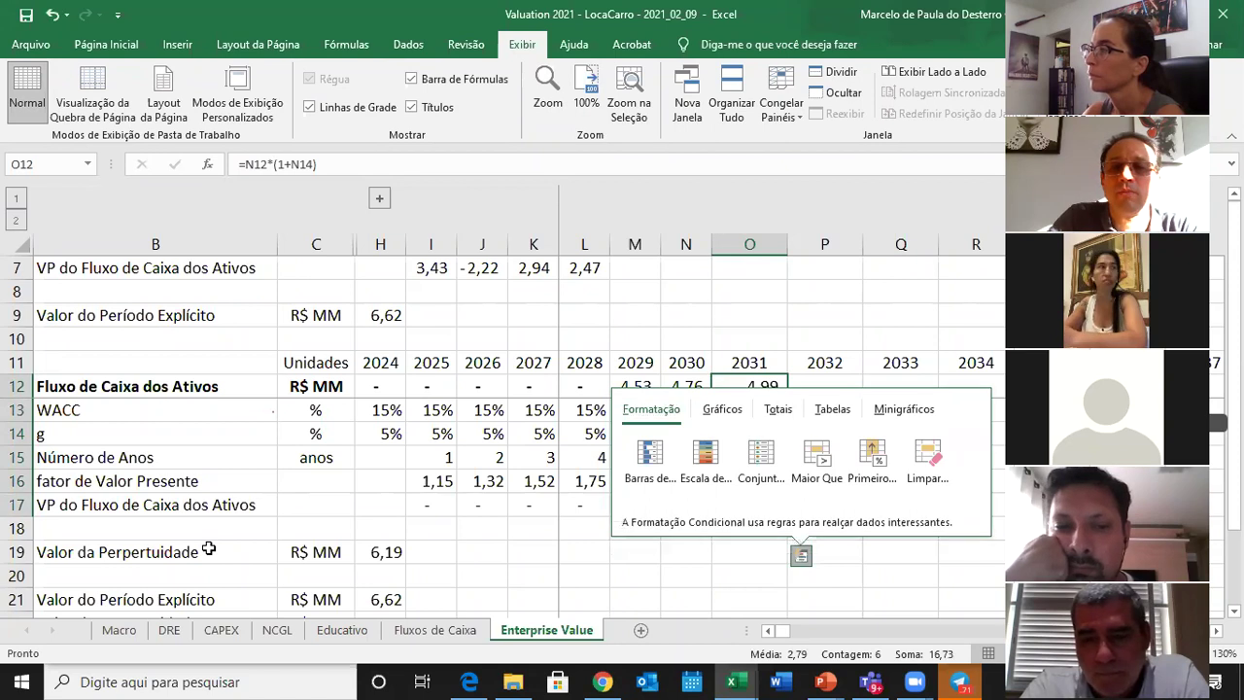
pyautogui.press('Escape')
pyautogui.hotkey('ctrl', 'c')
pyautogui.press('Right')
pyautogui.press('Down')
pyautogui.press('Down')
pyautogui.press('Down')
pyautogui.press('Up')
pyautogui.press('Up')
pyautogui.press('Up')
pyautogui.hotkey('shift', 'Down')
pyautogui.hotkey('shift', 'Down')
pyautogui.hotkey('shift', 'Down')
pyautogui.hotkey('shift', 'Down')
pyautogui.hotkey('shift', 'Down')
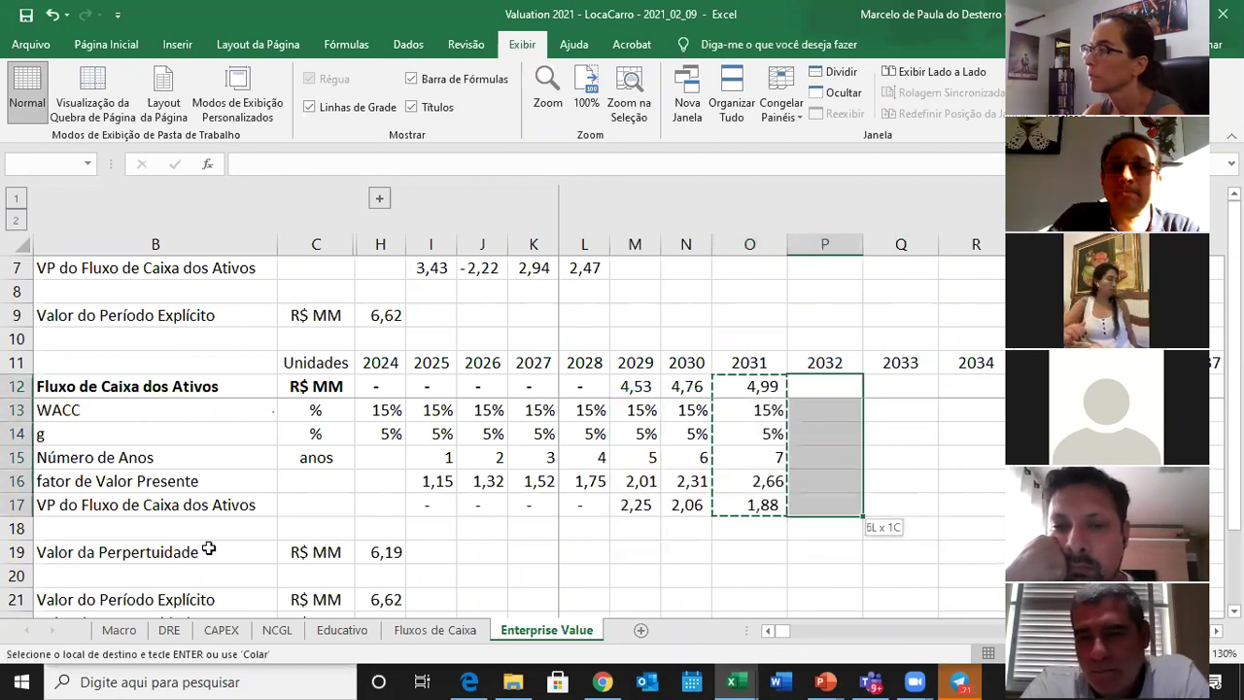
pyautogui.hotkey('shift', 'Right')
pyautogui.hotkey('shift', 'Right')
pyautogui.hotkey('shift', 'Right')
pyautogui.hotkey('shift', 'Right')
pyautogui.hotkey('shift', 'Right')
pyautogui.hotkey('shift', 'Right')
pyautogui.hotkey('shift', 'Right')
pyautogui.hotkey('shift', 'Right')
pyautogui.hotkey('shift', 'Right')
pyautogui.hotkey('shift', 'Right')
pyautogui.hotkey('shift', 'Right')
pyautogui.hotkey('shift', 'Right')
pyautogui.hotkey('shift', 'Right')
pyautogui.hotkey('shift', 'Right')
pyautogui.hotkey('shift', 'Right')
pyautogui.hotkey('shift', 'Right')
pyautogui.hotkey('shift', 'Right')
pyautogui.hotkey('shift', 'Right')
pyautogui.hotkey('shift', 'Right')
pyautogui.hotkey('shift', 'Right')
pyautogui.hotkey('shift', 'Right')
pyautogui.hotkey('shift', 'Right')
pyautogui.hotkey('shift', 'Right')
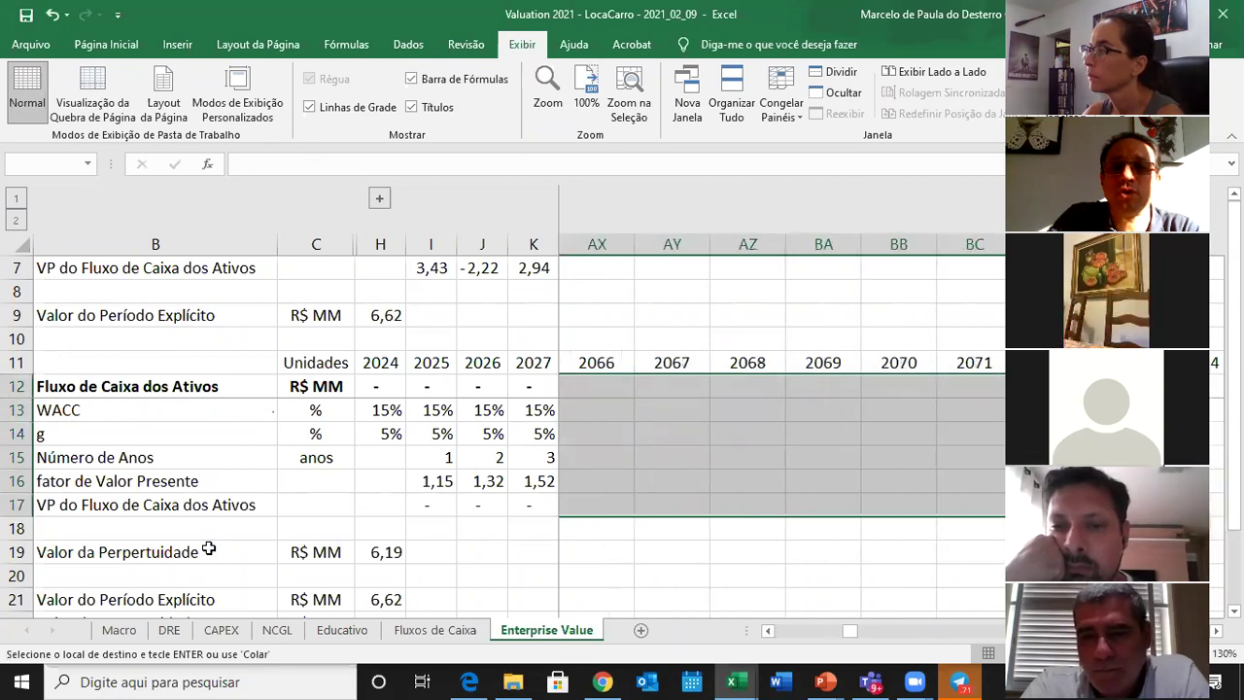
pyautogui.hotkey('shift', 'Right')
pyautogui.hotkey('shift', 'Right')
pyautogui.hotkey('shift', 'Right')
pyautogui.hotkey('shift', 'Right')
pyautogui.hotkey('shift', 'Right')
pyautogui.hotkey('shift', 'Right')
pyautogui.hotkey('shift', 'Right')
pyautogui.hotkey('shift', 'Right')
pyautogui.hotkey('shift', 'Right')
pyautogui.hotkey('shift', 'Right')
pyautogui.hotkey('shift', 'Right')
pyautogui.hotkey('shift', 'Right')
pyautogui.hotkey('shift', 'Right')
pyautogui.hotkey('shift', 'Right')
pyautogui.hotkey('shift', 'Right')
pyautogui.hotkey('shift', 'Right')
pyautogui.hotkey('shift', 'Right')
pyautogui.hotkey('shift', 'Right')
pyautogui.hotkey('shift', 'Right')
pyautogui.hotkey('shift', 'Right')
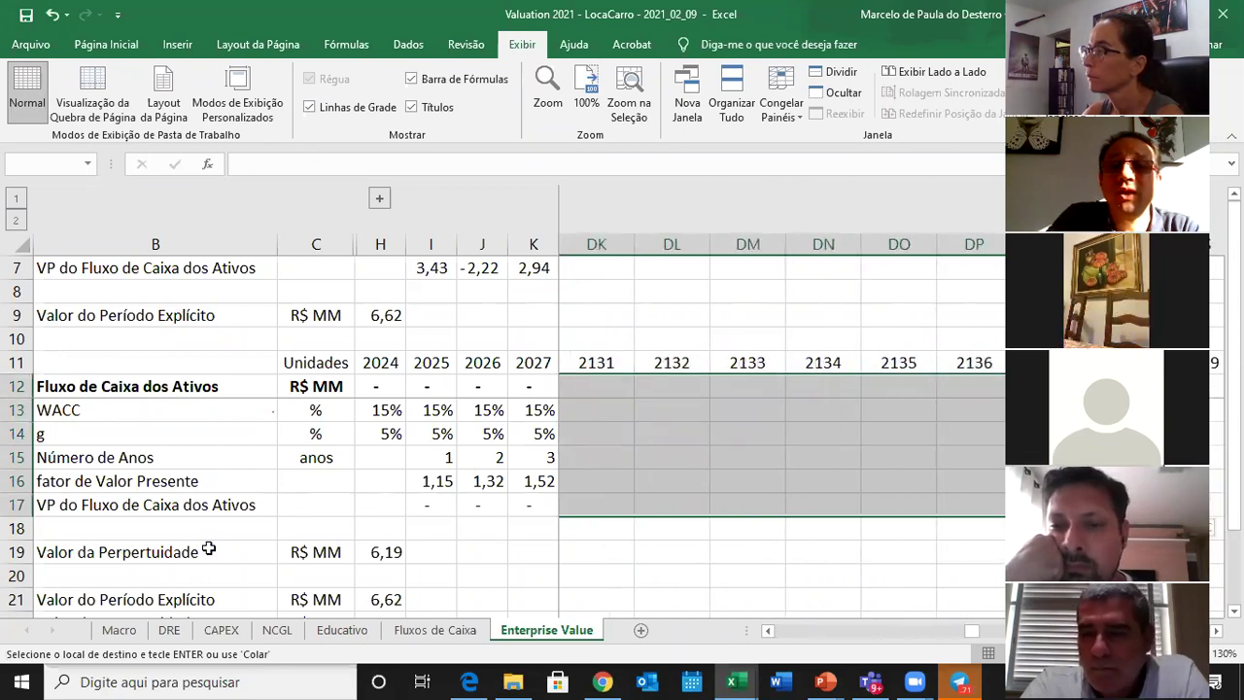
pyautogui.hotkey('shift', 'Right')
pyautogui.hotkey('shift', 'Right')
pyautogui.hotkey('shift', 'Right')
pyautogui.hotkey('shift', 'Right')
pyautogui.hotkey('shift', 'Right')
pyautogui.hotkey('shift', 'Right')
pyautogui.hotkey('shift', 'Right')
pyautogui.hotkey('shift', 'Right')
pyautogui.hotkey('shift', 'Right')
pyautogui.hotkey('shift', 'Right')
pyautogui.hotkey('shift', 'Right')
pyautogui.hotkey('shift', 'Right')
pyautogui.hotkey('shift', 'Right')
pyautogui.hotkey('shift', 'Right')
pyautogui.hotkey('shift', 'Right')
pyautogui.hotkey('shift', 'Right')
pyautogui.hotkey('shift', 'Right')
pyautogui.hotkey('shift', 'Right')
pyautogui.hotkey('shift', 'Right')
pyautogui.hotkey('shift', 'Right')
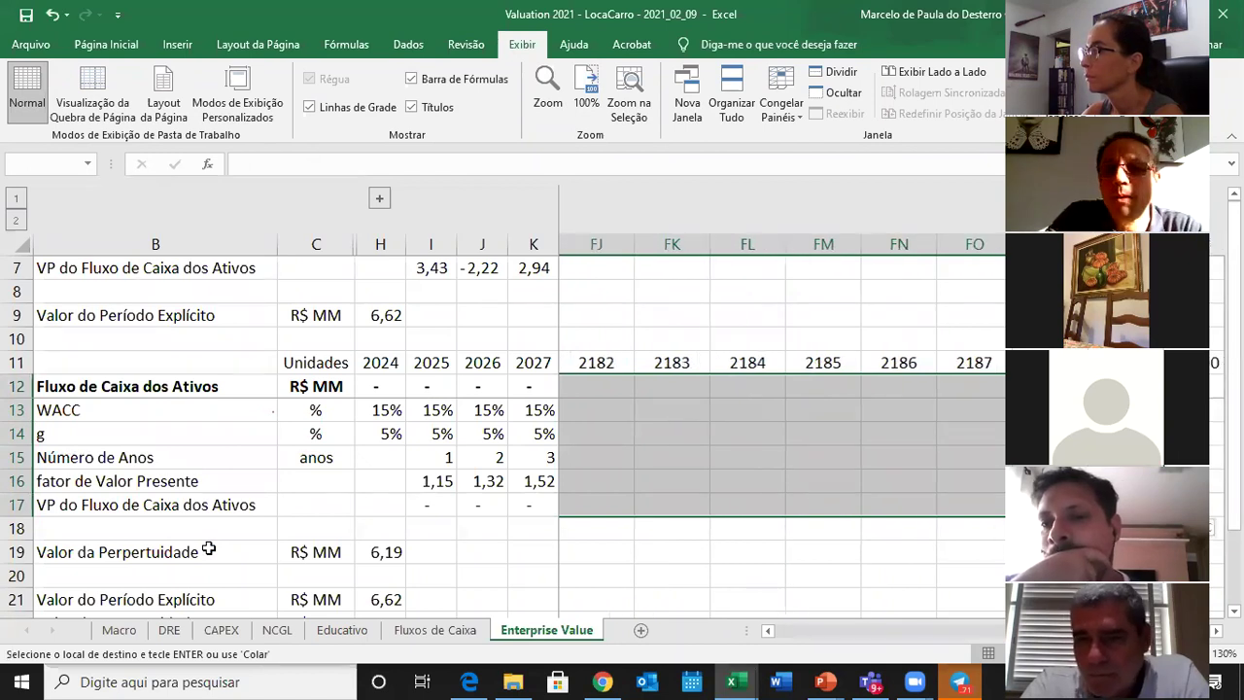
pyautogui.hotkey('shift', 'Right')
pyautogui.hotkey('shift', 'Right')
pyautogui.hotkey('shift', 'Right')
pyautogui.hotkey('shift', 'Right')
pyautogui.hotkey('shift', 'Right')
pyautogui.hotkey('shift', 'Right')
pyautogui.hotkey('shift', 'Right')
pyautogui.hotkey('shift', 'Right')
pyautogui.hotkey('shift', 'Right')
pyautogui.hotkey('shift', 'Right')
pyautogui.hotkey('shift', 'Right')
pyautogui.hotkey('shift', 'Right')
pyautogui.hotkey('shift', 'Right')
pyautogui.hotkey('shift', 'Right')
pyautogui.hotkey('shift', 'Right')
pyautogui.hotkey('shift', 'Right')
pyautogui.hotkey('shift', 'Right')
pyautogui.hotkey('shift', 'Right')
pyautogui.hotkey('shift', 'Right')
pyautogui.hotkey('shift', 'Right')
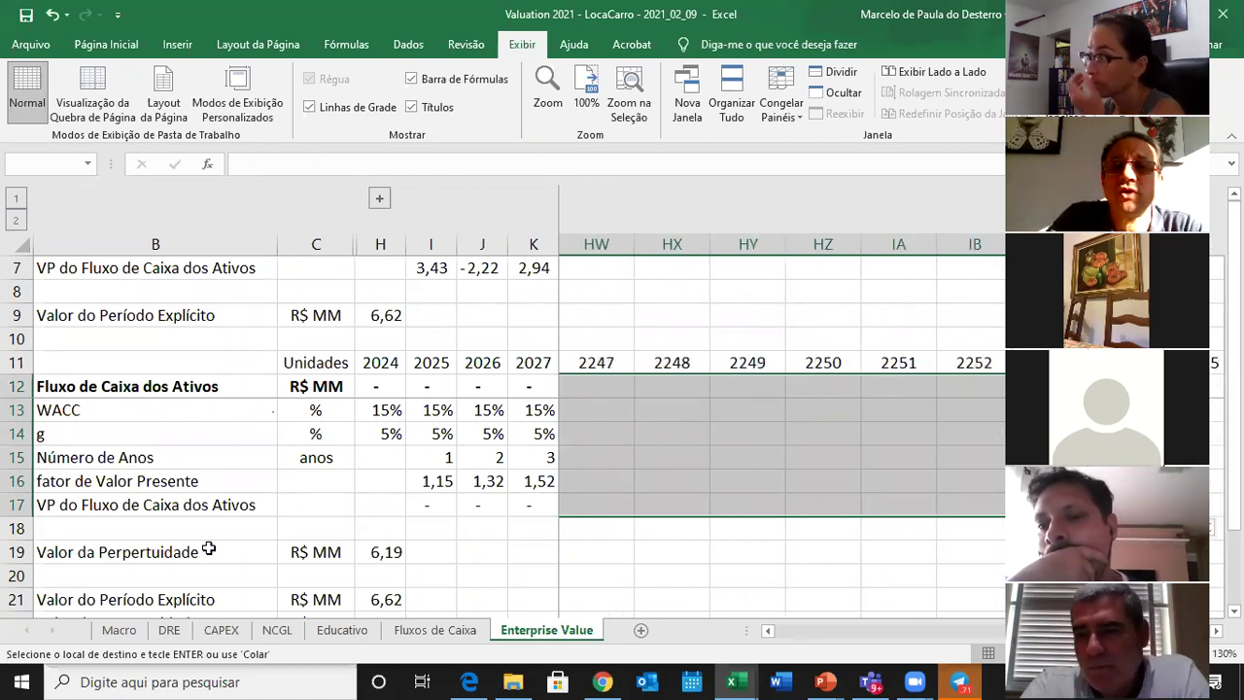
pyautogui.hotkey('shift', 'Right')
pyautogui.hotkey('shift', 'Right')
pyautogui.hotkey('shift', 'Left')
pyautogui.hotkey('shift', 'Left')
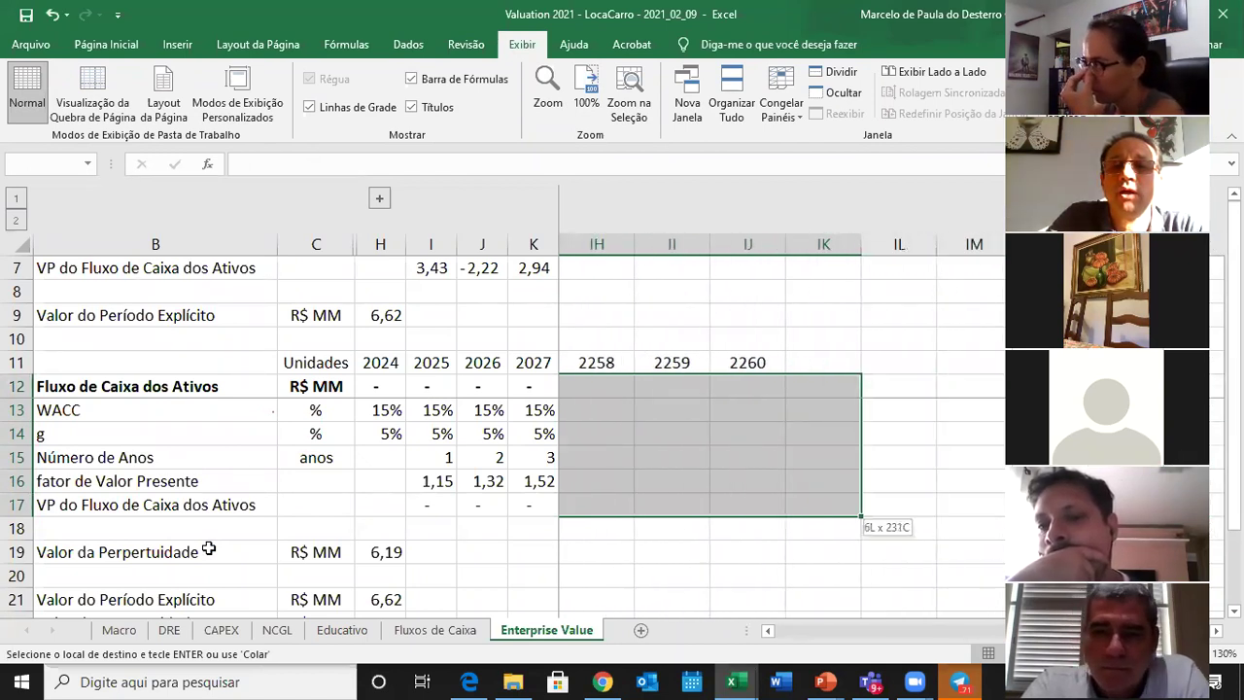
pyautogui.hotkey('shift', 'Left')
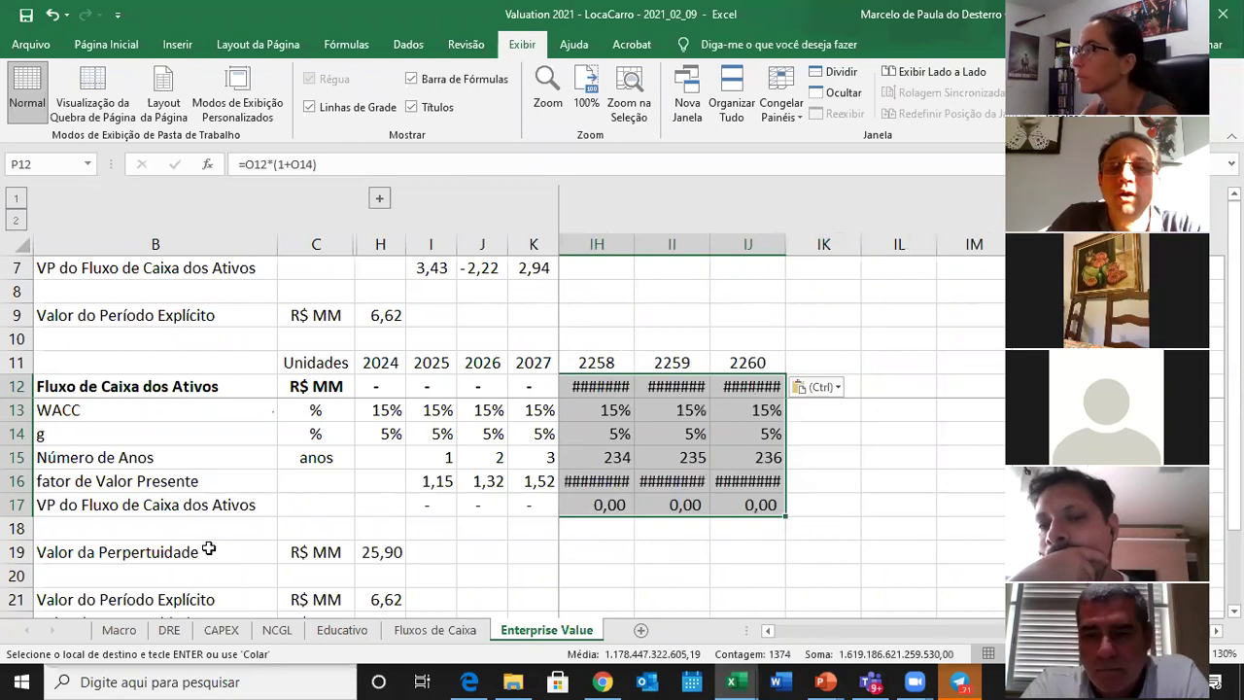
# Examine the VP do Fluxo de Caixa dos Ativos in row 17 across the extended projection years.
pyautogui.press('Left')
pyautogui.press('Left')
pyautogui.press('Left')
pyautogui.press('Left')
pyautogui.press('Left')
pyautogui.press('Right')
pyautogui.press('Down')
pyautogui.press('Down')
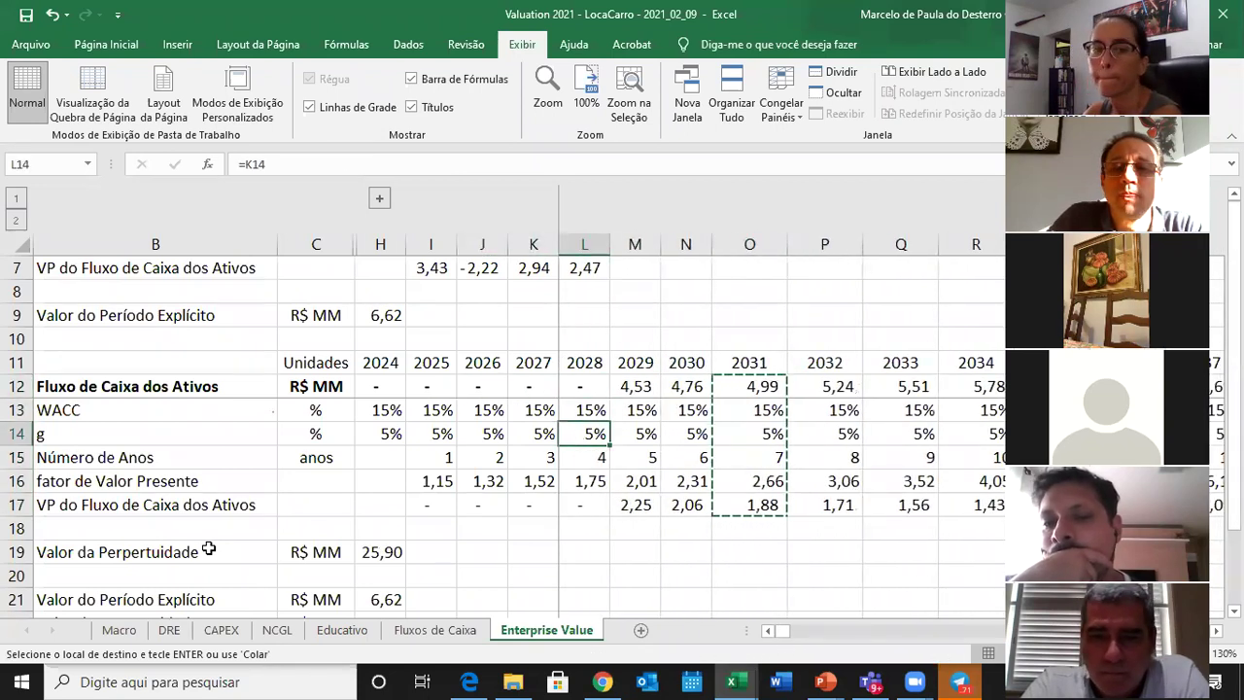
pyautogui.press('Down')
pyautogui.press('Down')
pyautogui.press('Down')
pyautogui.press('Right')
pyautogui.press('Right')
pyautogui.press('Right')
pyautogui.press('Right')
pyautogui.press('Right')
pyautogui.press('Right')
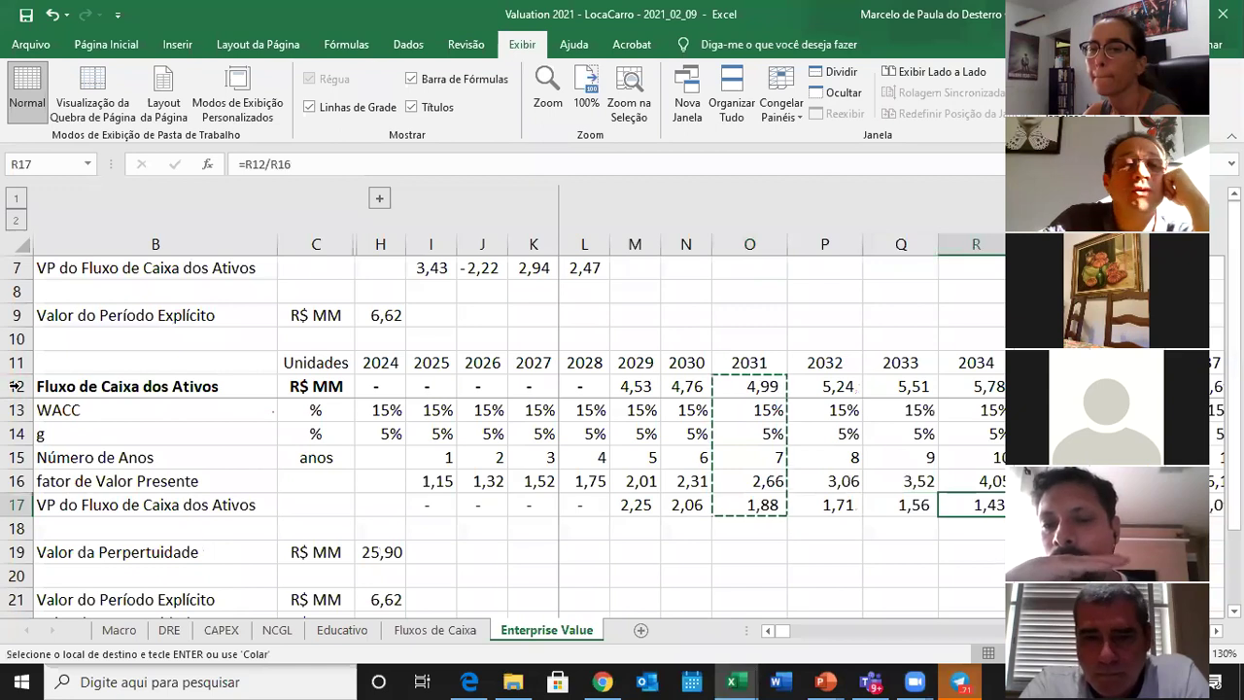
pyautogui.press('Right')
pyautogui.press('Right')
pyautogui.press('Right')
pyautogui.press('Right')
pyautogui.press('Right')
pyautogui.press('Right')
pyautogui.press('Right')
pyautogui.press('Right')
pyautogui.press('Right')
pyautogui.press('Right')
pyautogui.press('Right')
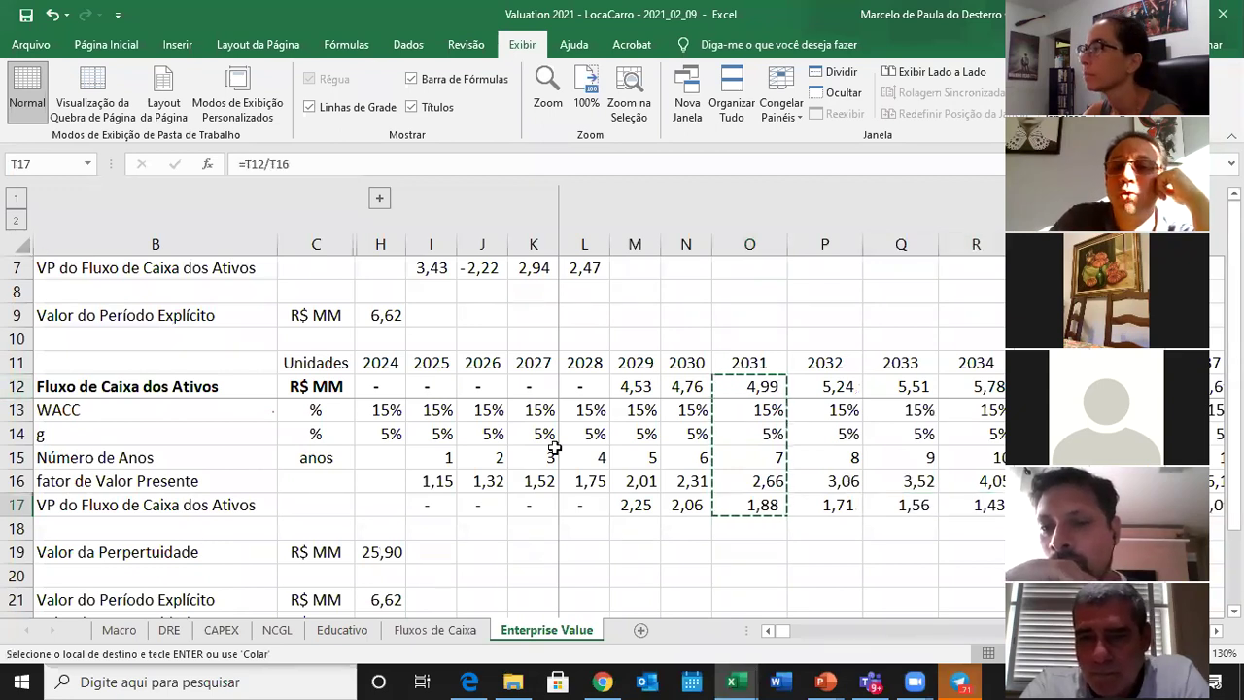
pyautogui.press('Left')
pyautogui.press('Left')
pyautogui.press('Left')
pyautogui.press('Left')
pyautogui.press('Left')
pyautogui.press('Left')
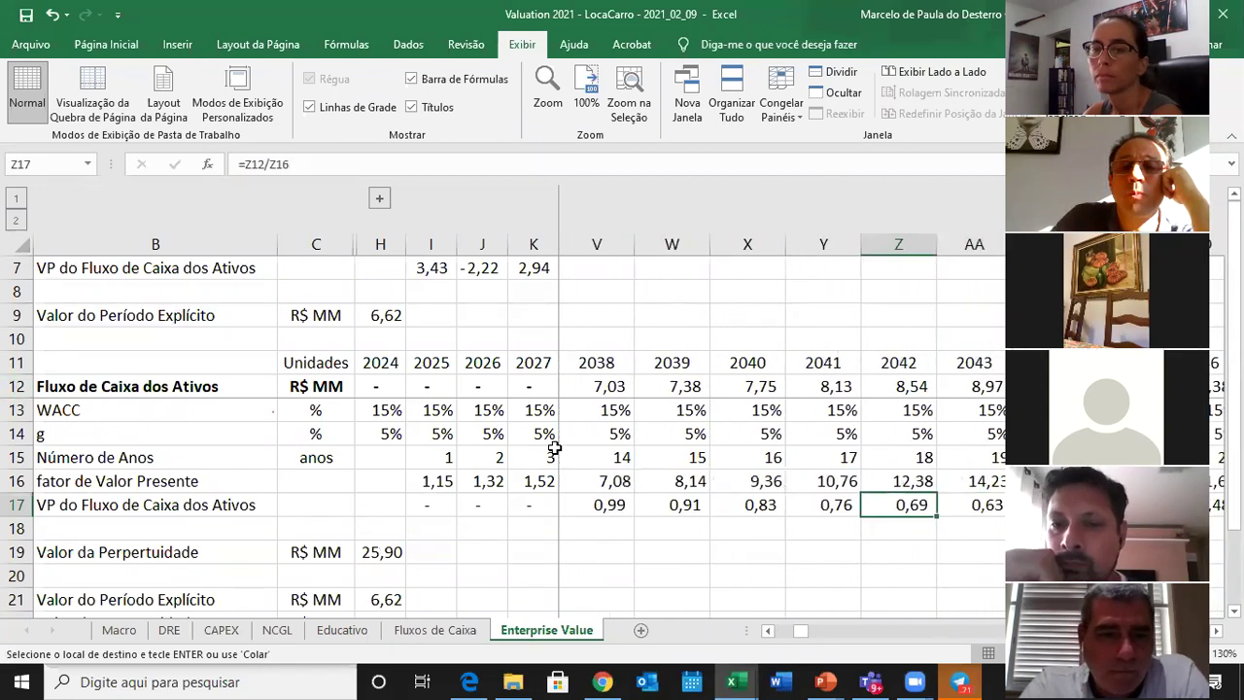
# Follow the VP do Fluxo de Caixa dos Ativos in row 17 from 2042 through to the final projection years ending in 2260.
pyautogui.press('Right')
pyautogui.press('Right')
pyautogui.press('Right')
pyautogui.press('Right')
pyautogui.press('Right')
pyautogui.press('Right')
pyautogui.press('Right')
pyautogui.press('Right')
pyautogui.press('Right')
pyautogui.press('Right')
pyautogui.press('Right')
pyautogui.press('Right')
pyautogui.press('Right')
pyautogui.press('Right')
pyautogui.press('Right')
pyautogui.press('Right')
pyautogui.press('Right')
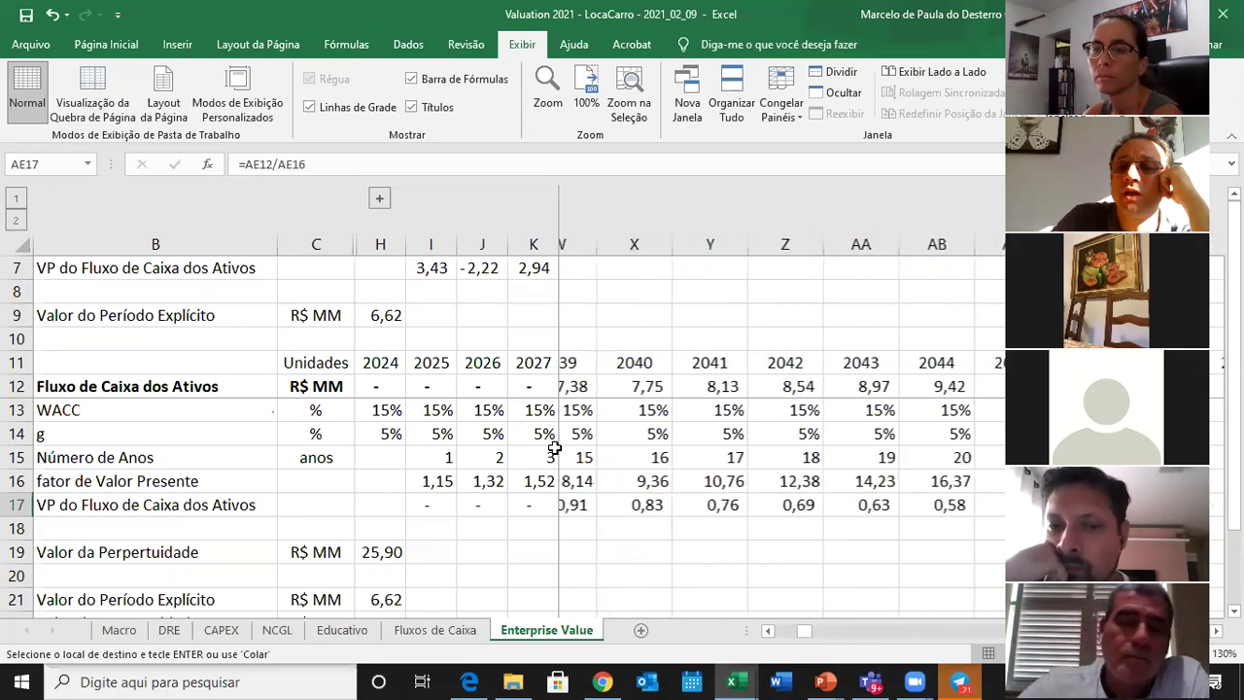
pyautogui.press('Right')
pyautogui.press('Right')
pyautogui.press('Right')
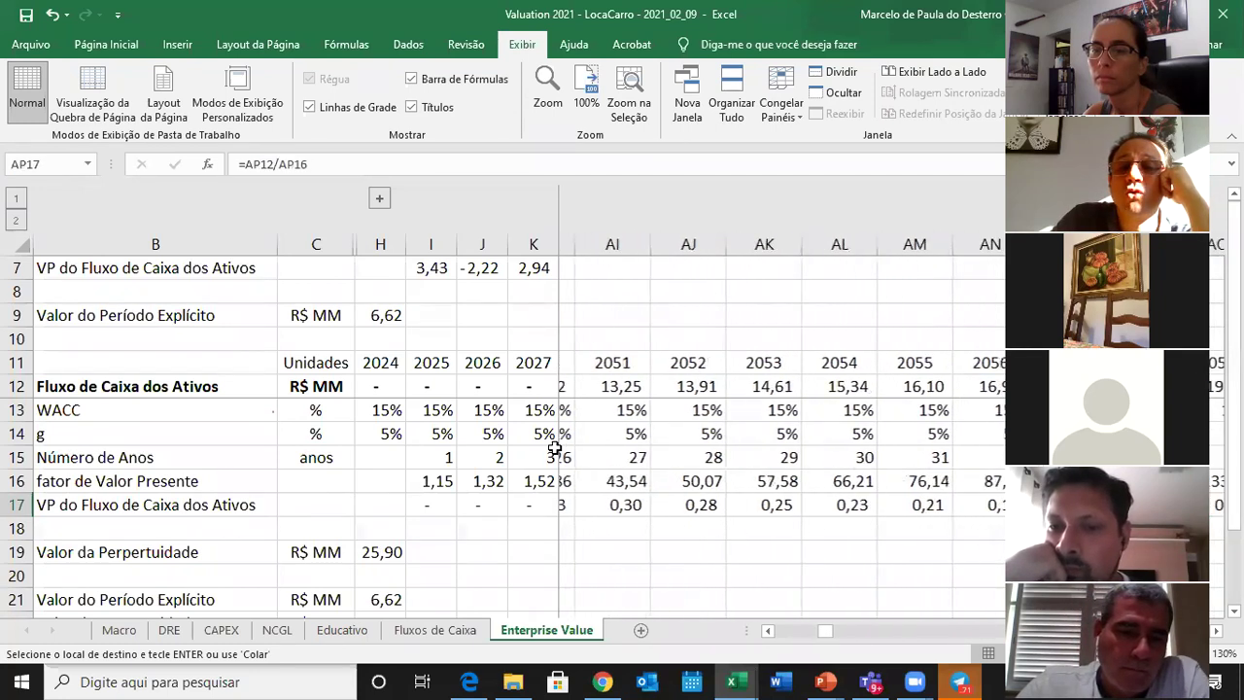
pyautogui.hotkey('ctrl', 'Right')
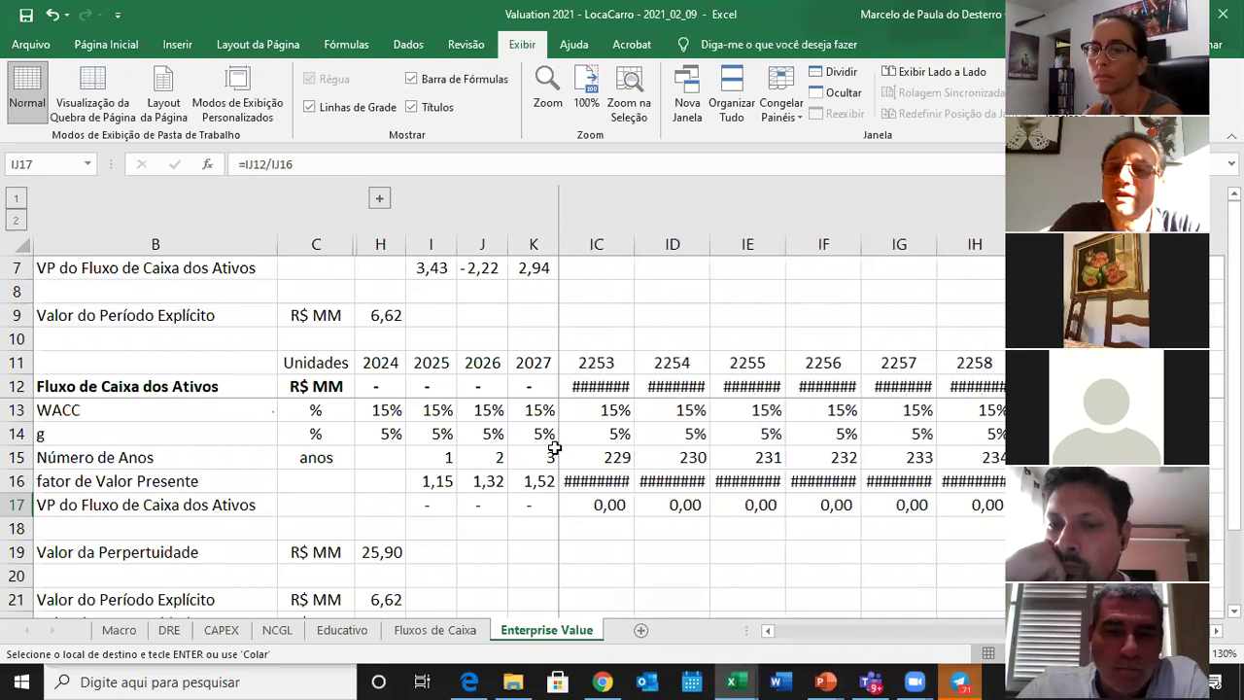
pyautogui.press('Left')
pyautogui.press('Left')
pyautogui.press('Left')
pyautogui.press('Left')
pyautogui.press('Left')
pyautogui.press('Left')
pyautogui.press('Right')
pyautogui.press('Right')
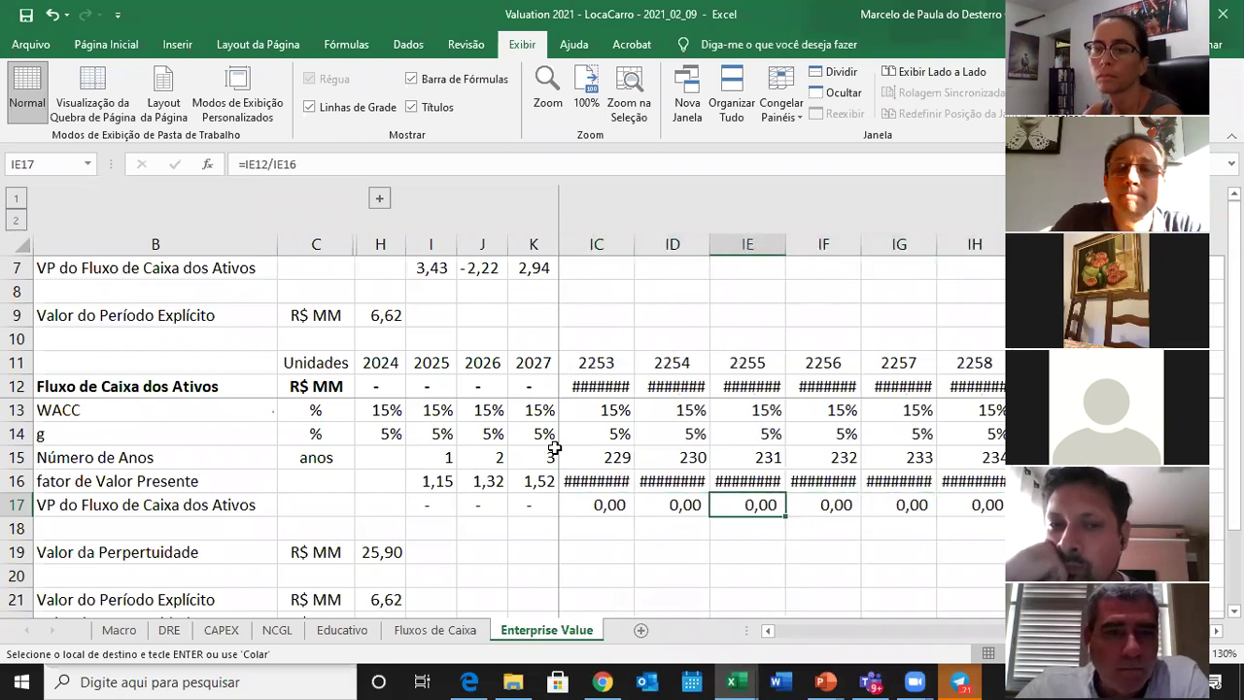
pyautogui.press('Left')
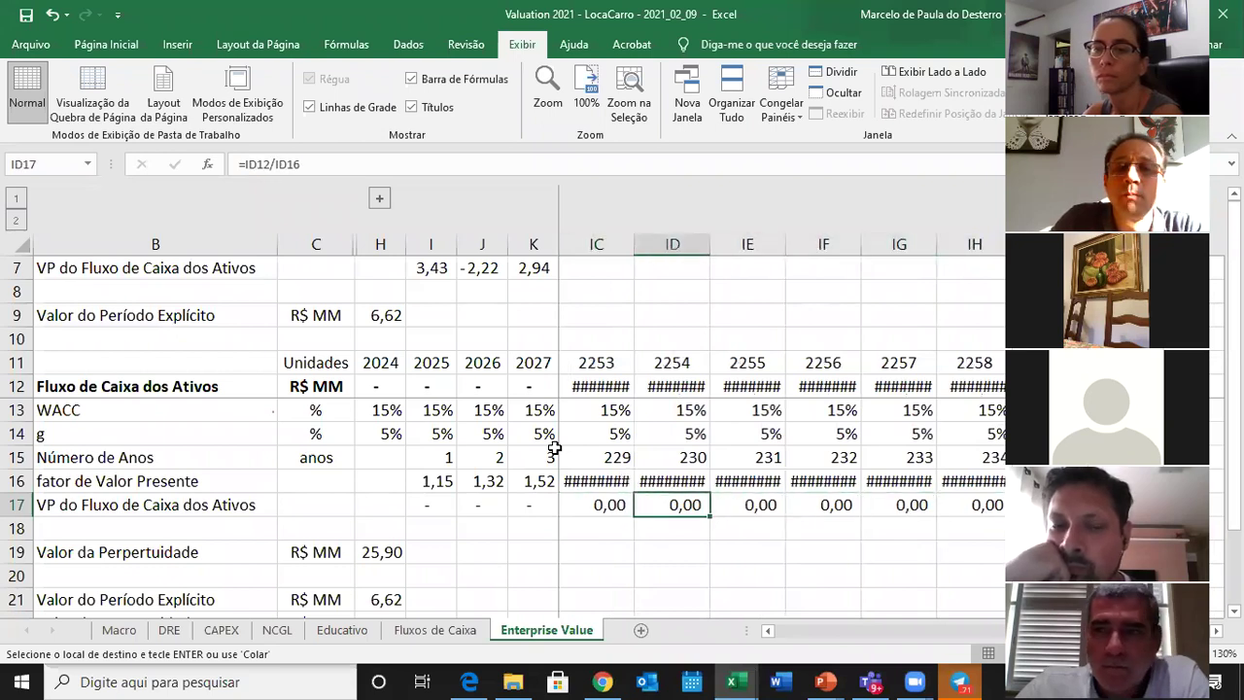
# Widen column ID to fit its values and examine the 2254 cash flow, fator de Valor Presente and VP do Fluxo de Caixa dos Ativos.
pyautogui.doubleClick(710, 242)
pyautogui.click(684, 386)
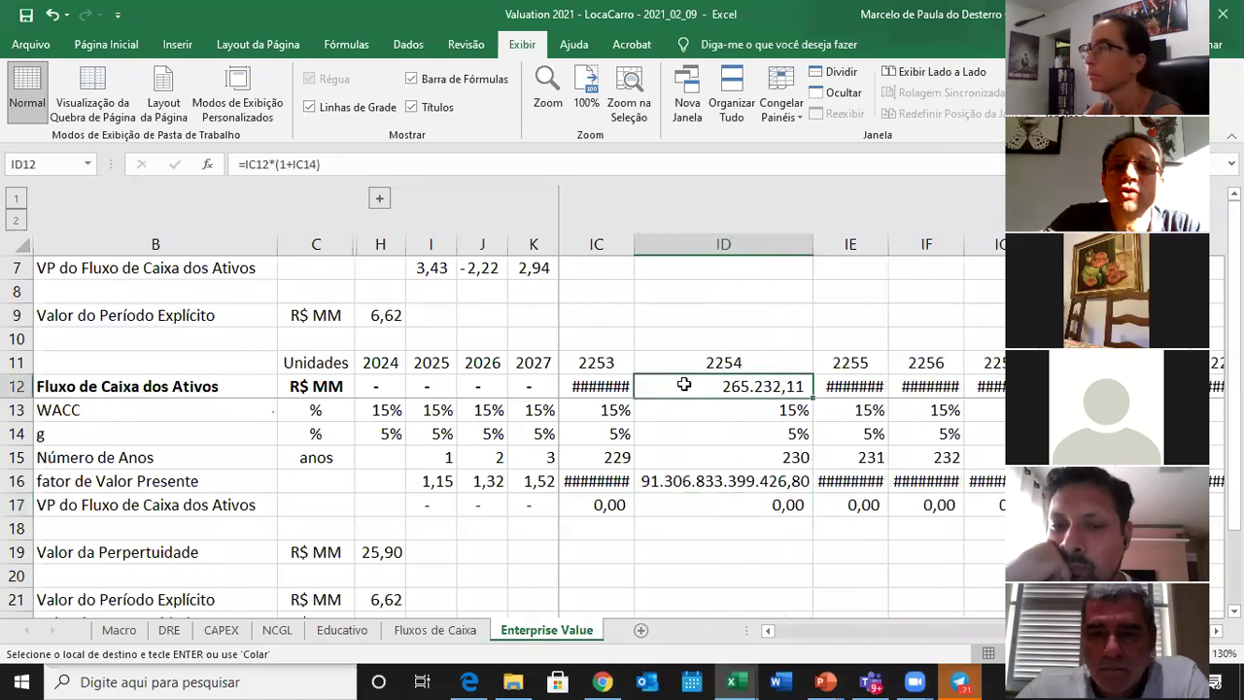
pyautogui.press('Right')
pyautogui.press('Right')
pyautogui.press('Right')
pyautogui.press('Right')
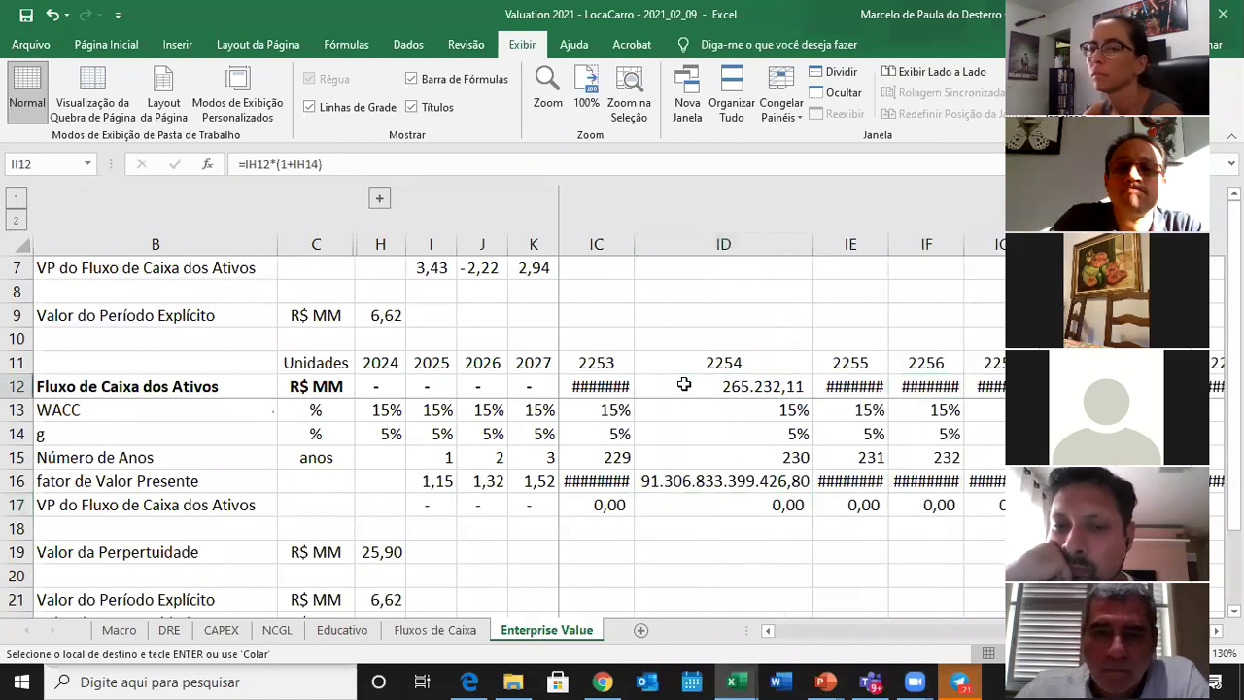
pyautogui.press('Right')
pyautogui.press('Left')
pyautogui.press('Left')
pyautogui.press('Left')
pyautogui.press('Left')
pyautogui.press('Left')
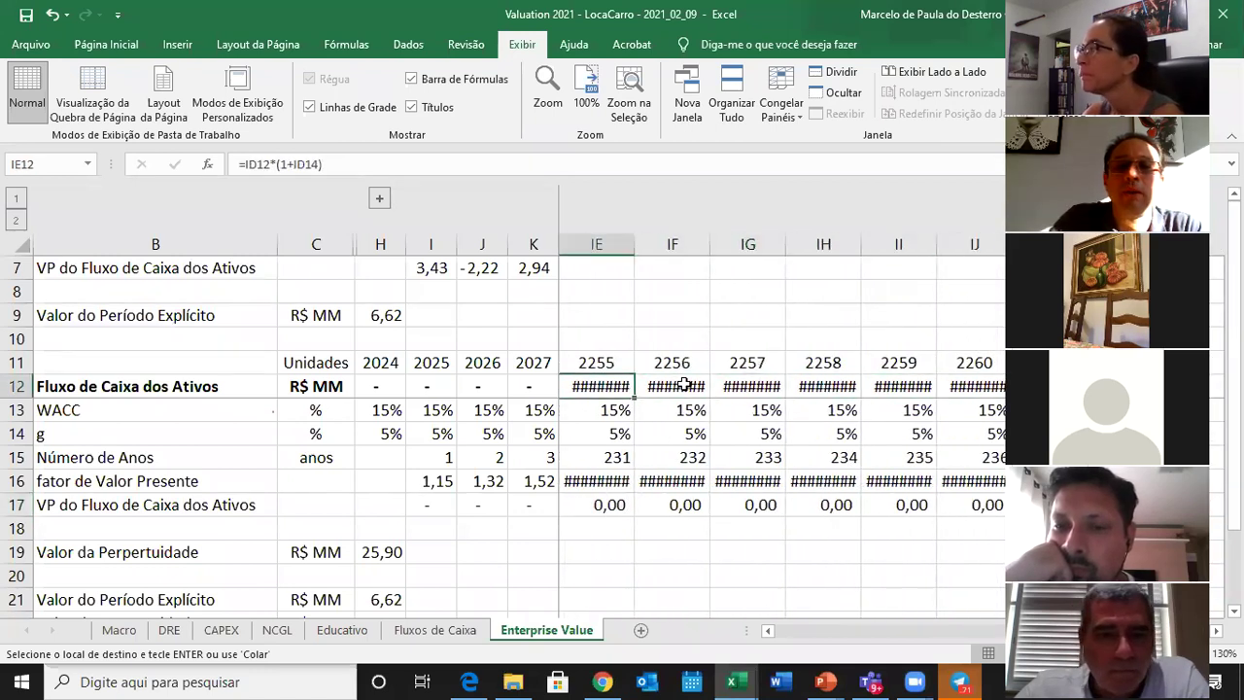
pyautogui.press('Left')
pyautogui.press('Down')
pyautogui.press('Down')
pyautogui.press('Down')
pyautogui.press('Down')
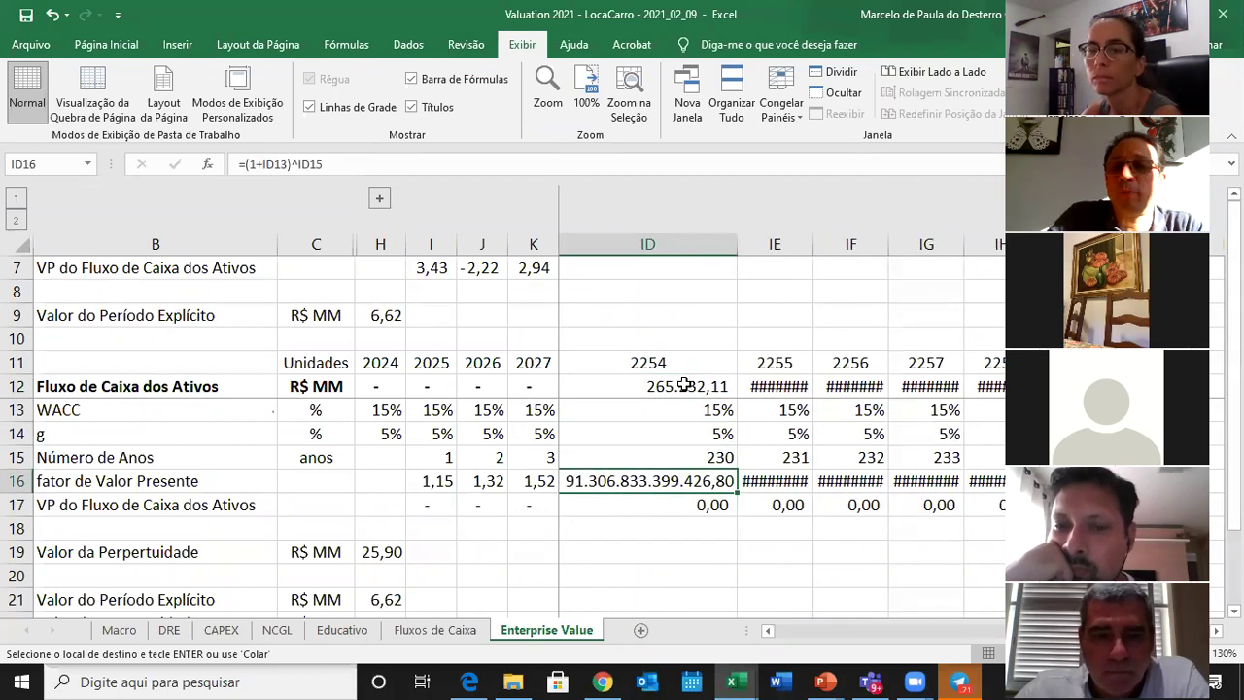
pyautogui.press('Down')
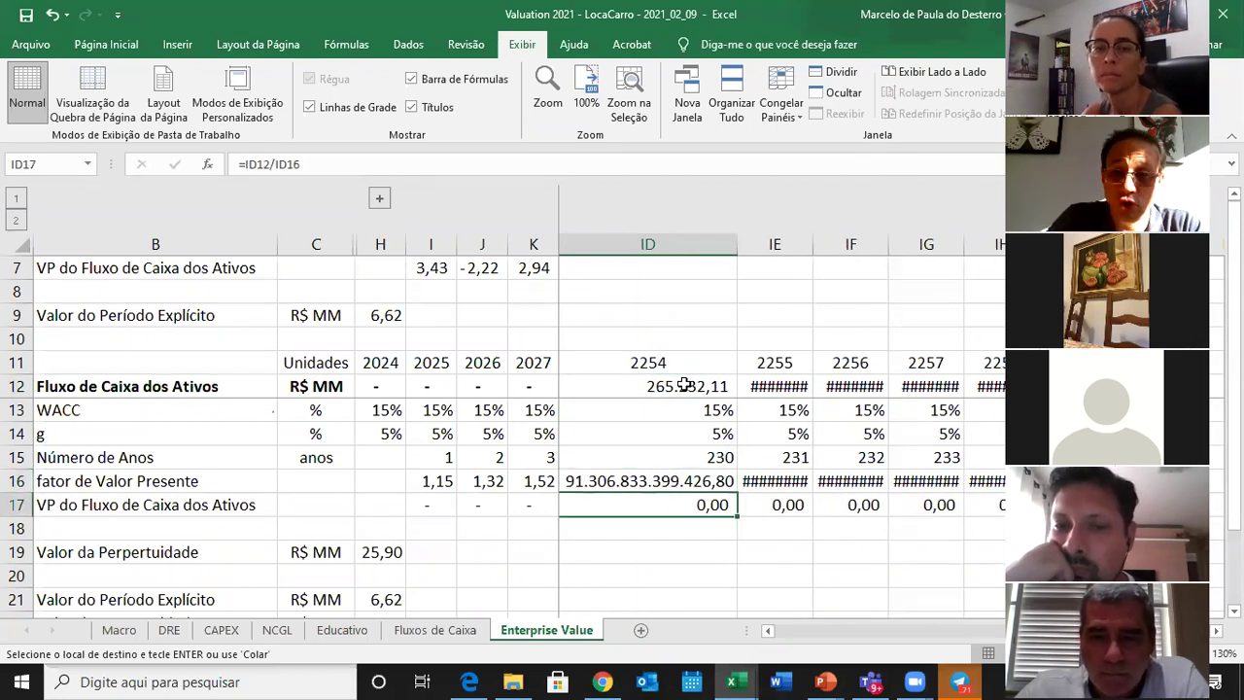
# Check the formulas behind the Valor do Período Explícito in H21 and the Valor da Perpertuidade in H22 of the Enterprise Value summary.
pyautogui.click(451, 532)
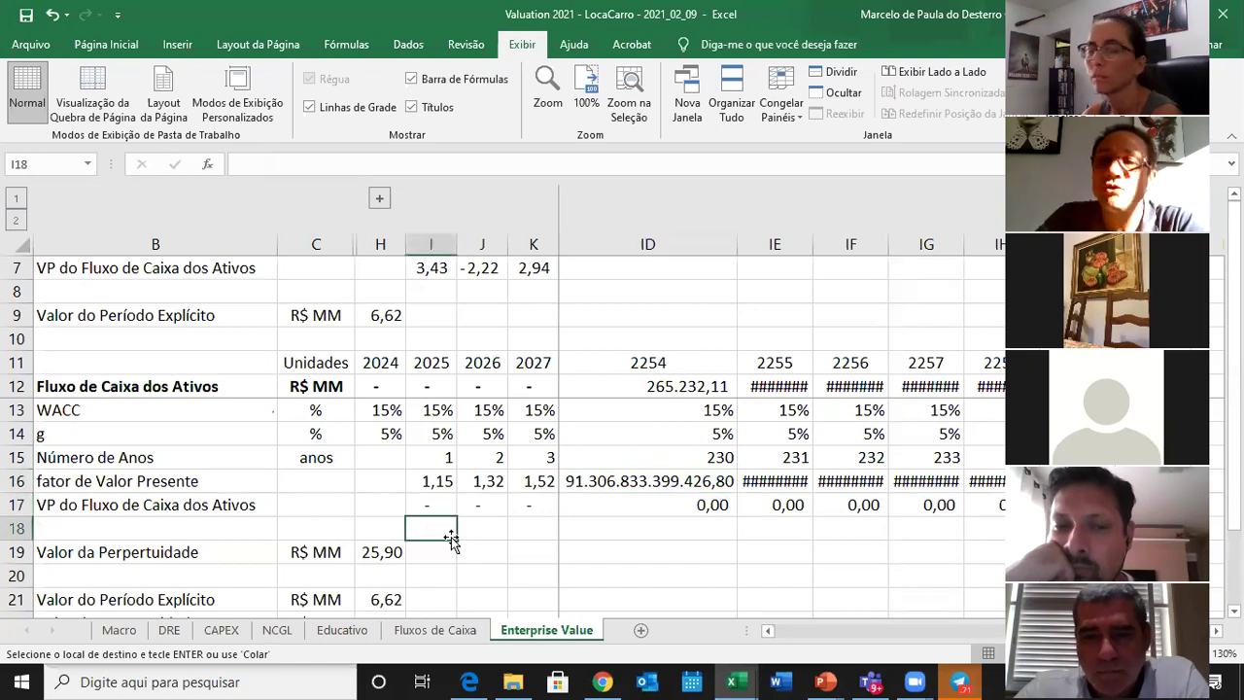
pyautogui.press('Left')
pyautogui.press('Left')
pyautogui.press('Left')
pyautogui.press('Left')
pyautogui.press('Down')
pyautogui.press('Down')
pyautogui.press('Down')
pyautogui.press('Down')
pyautogui.press('Down')
pyautogui.press('Down')
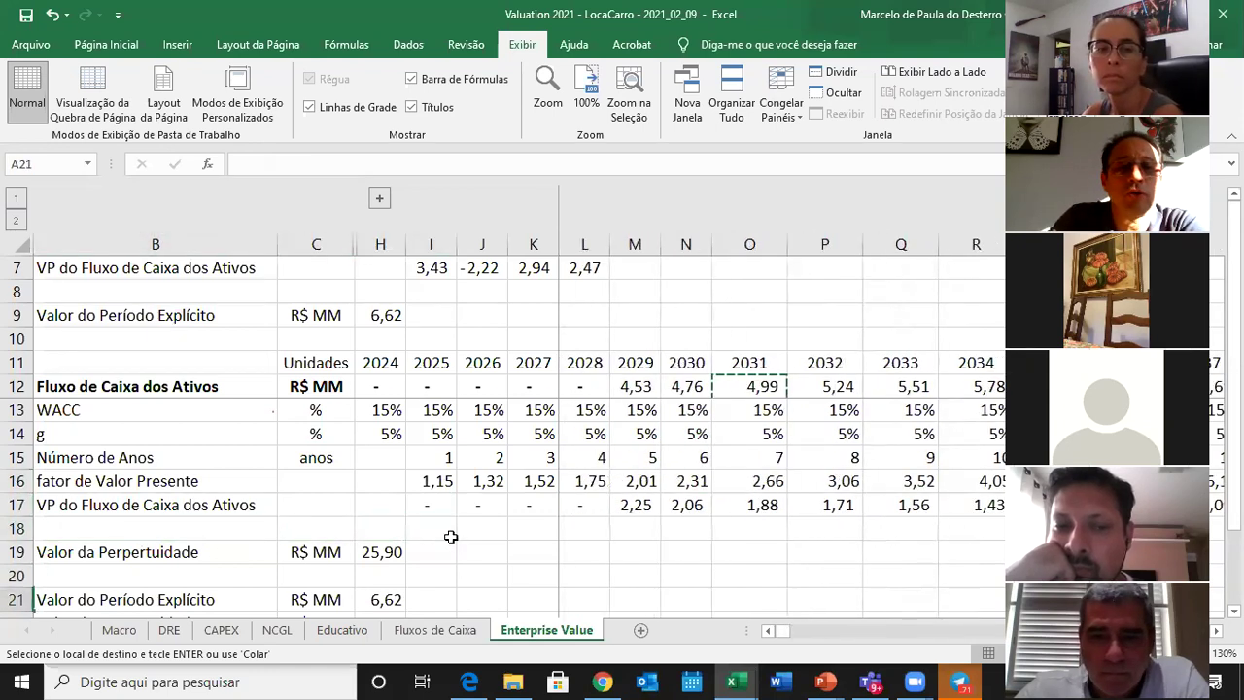
pyautogui.click(428, 528)
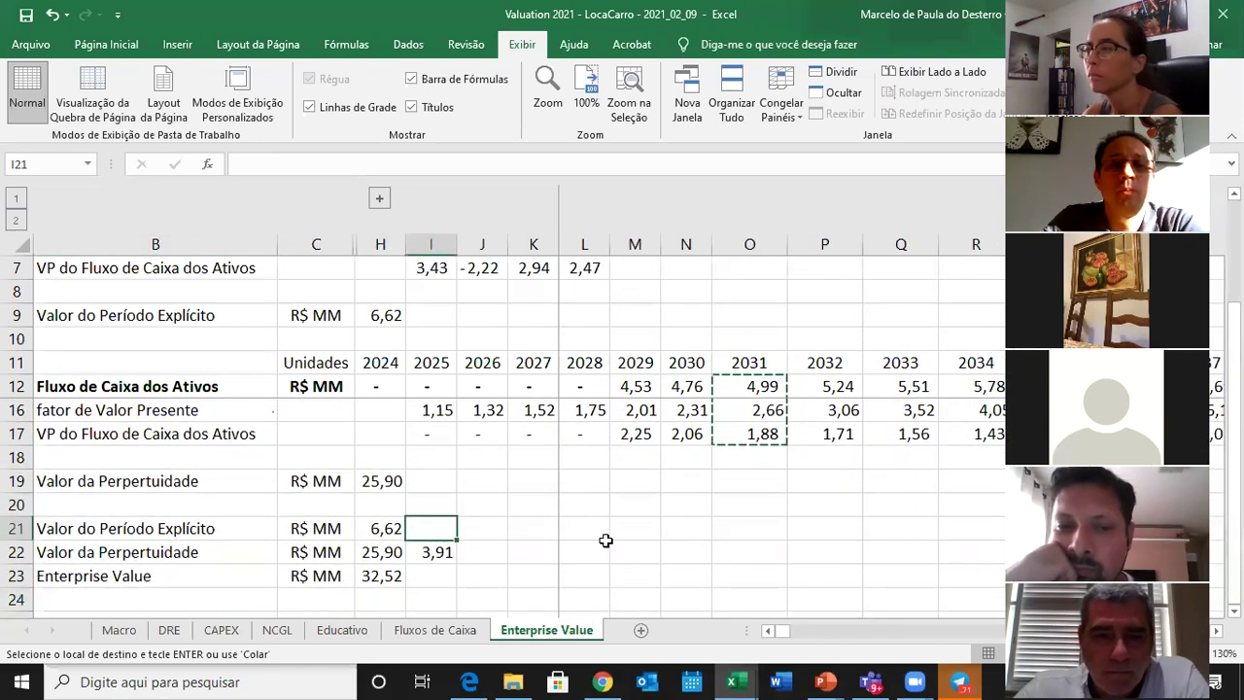
pyautogui.press('Left')
pyautogui.press('F2')
pyautogui.press('Escape')
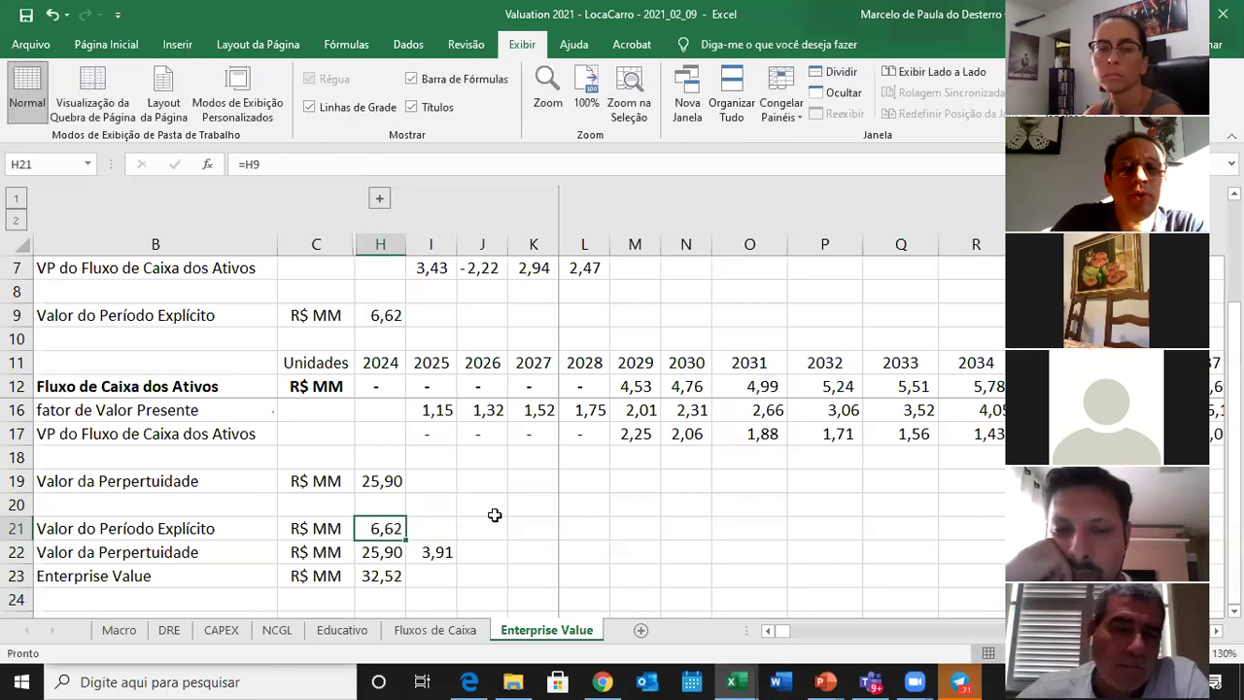
pyautogui.press('Down')
pyautogui.press('F2')
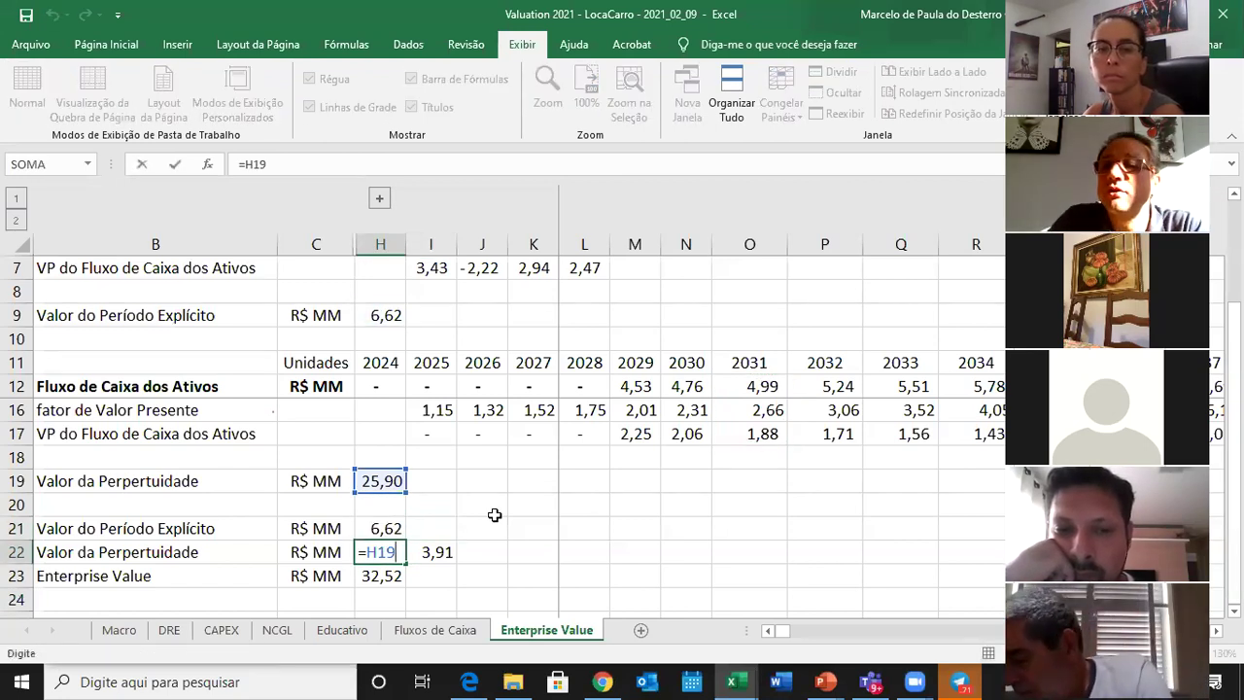
pyautogui.press('Right')
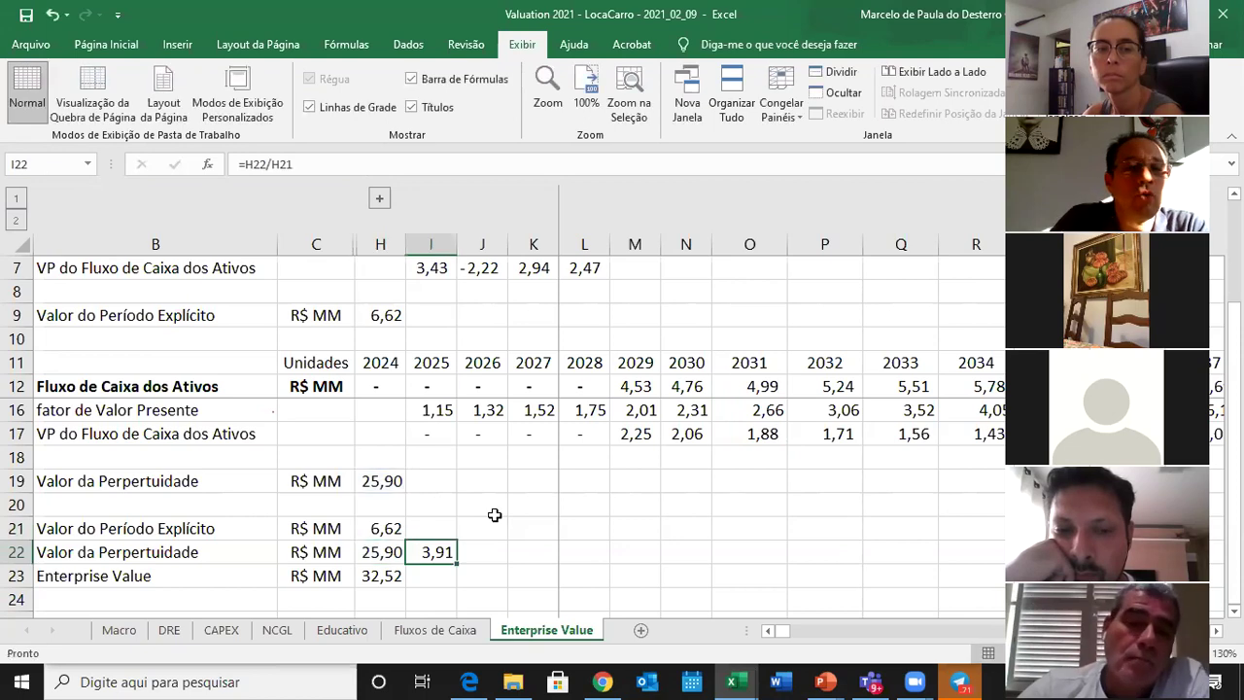
# Replace the ratio in I22 with the perpetuity's share of the Enterprise Value, using =H22/H23.
pyautogui.write('=')
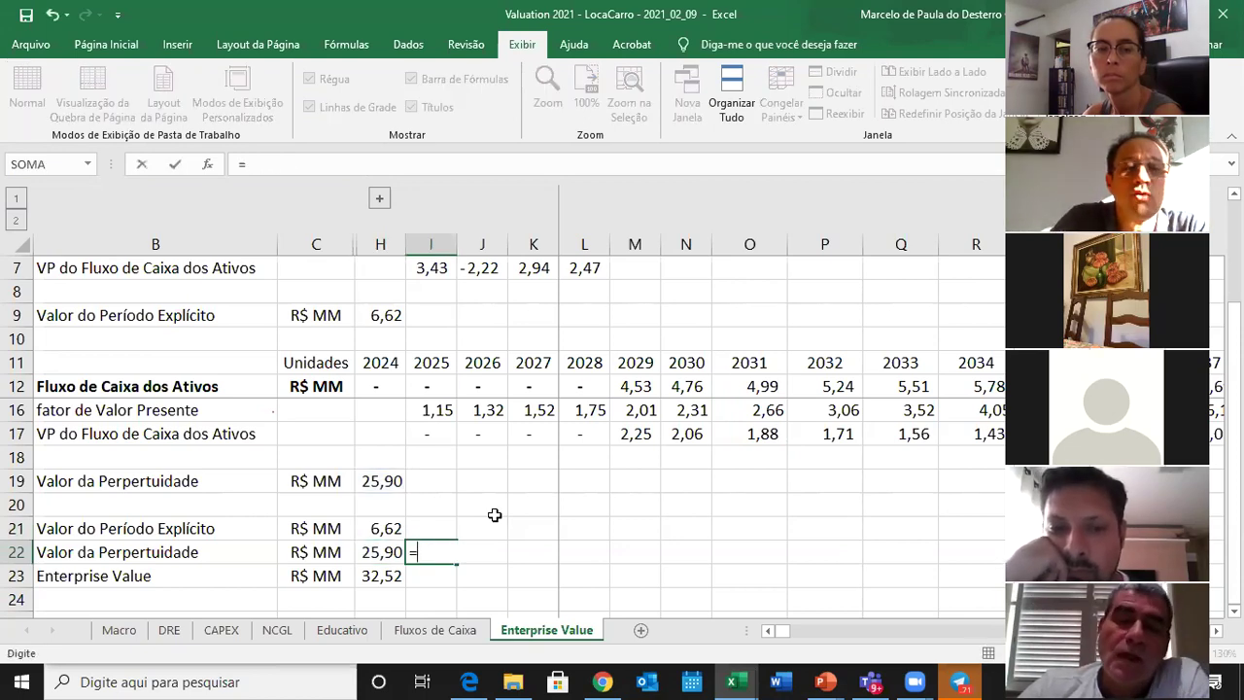
pyautogui.press('Escape')
pyautogui.write('=')
pyautogui.press('Left')
pyautogui.write('/')
pyautogui.press('Left')
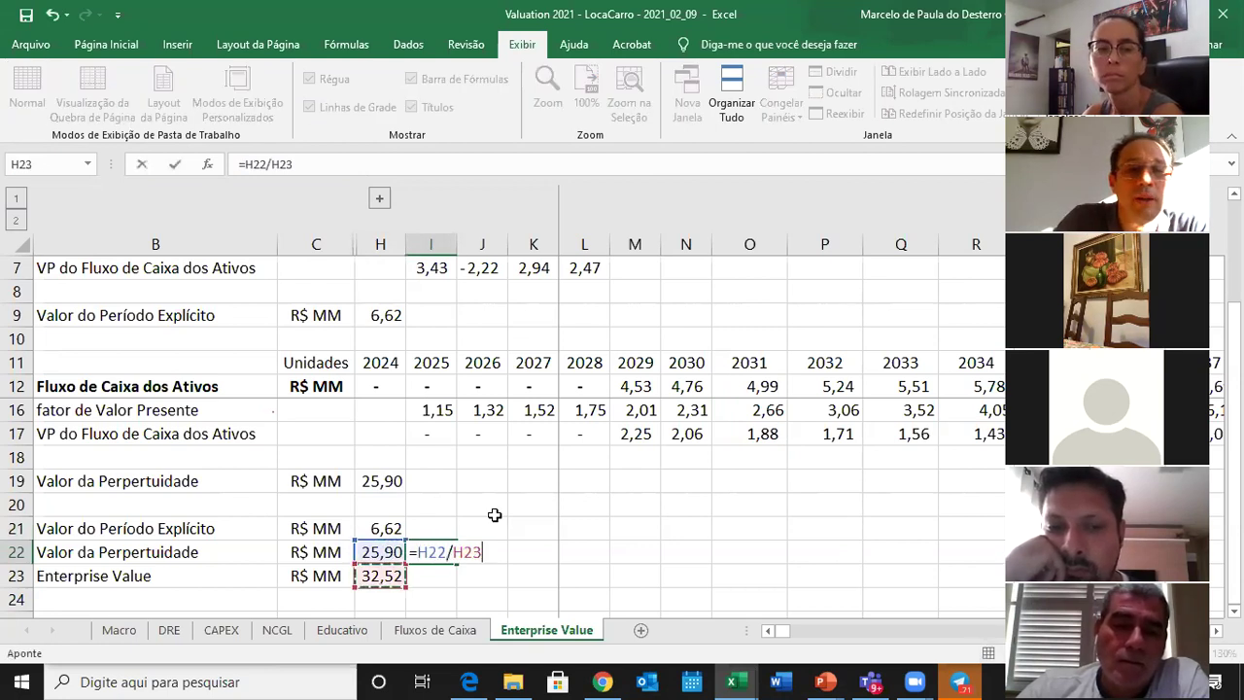
pyautogui.press('Return')
# Calculate the explicit period's share of the Enterprise Value in I21 with =H21/H23.
pyautogui.press('Up')
pyautogui.press('Up')
pyautogui.write('=')
pyautogui.press('Left')
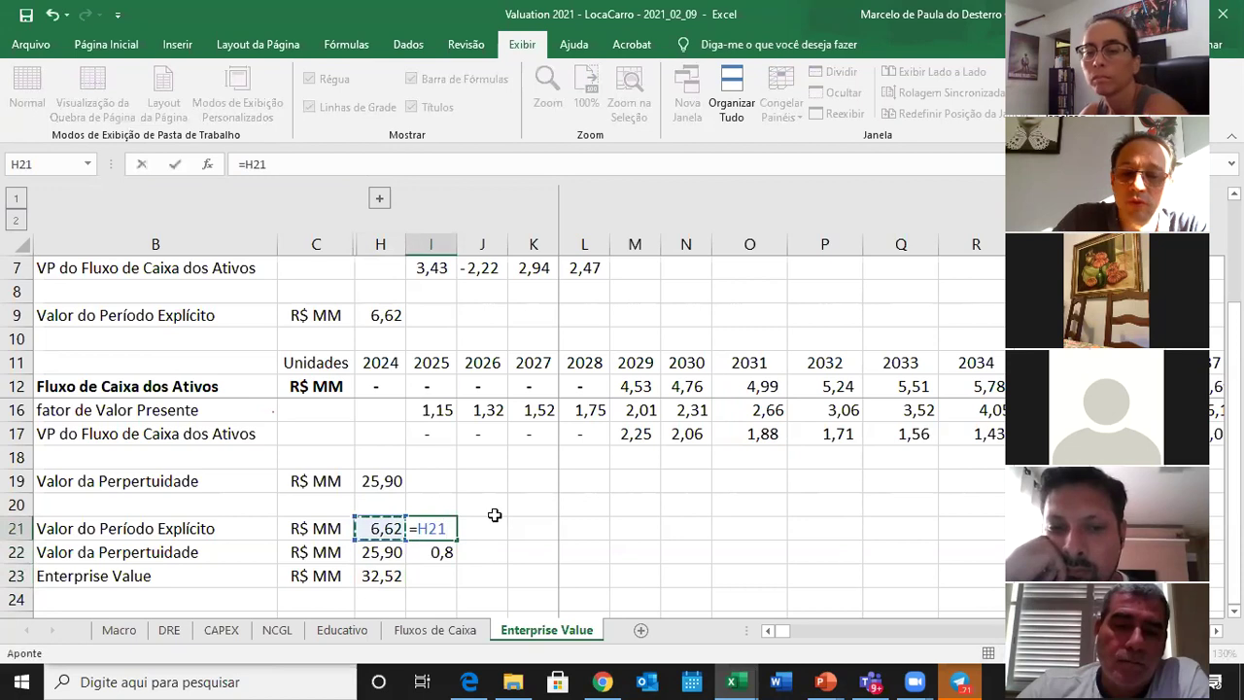
pyautogui.write('/')
pyautogui.press('Left')
pyautogui.press('Down')
pyautogui.press('Down')
pyautogui.press('Return')
# Format the two shares in I21:I22 as percentages with one decimal place.
pyautogui.press('Up')
pyautogui.hotkey('shift', 'Down')
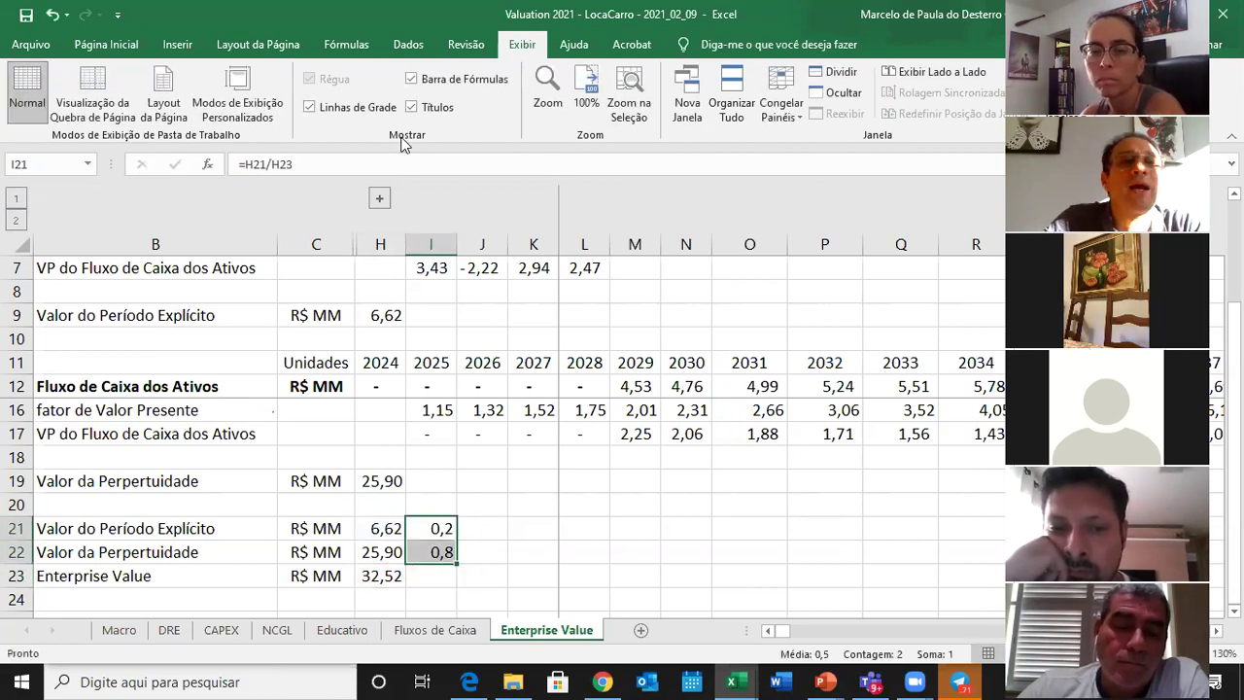
pyautogui.click(127, 46)
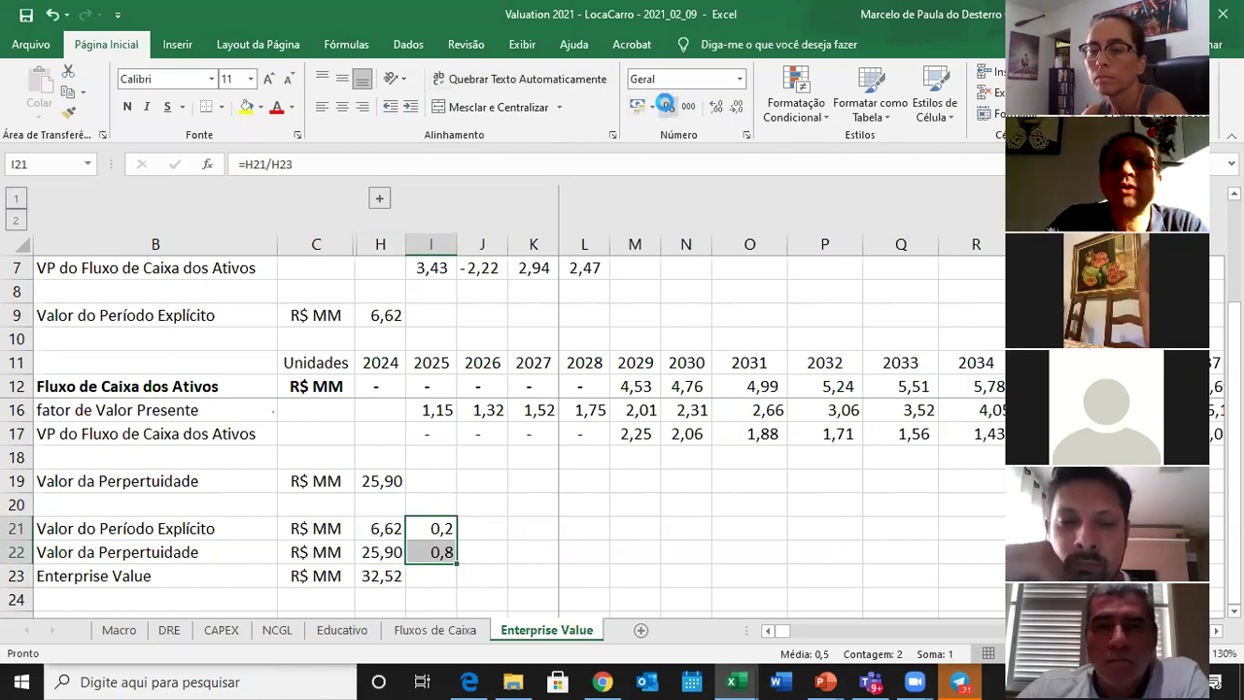
pyautogui.click(667, 107)
pyautogui.click(716, 107)
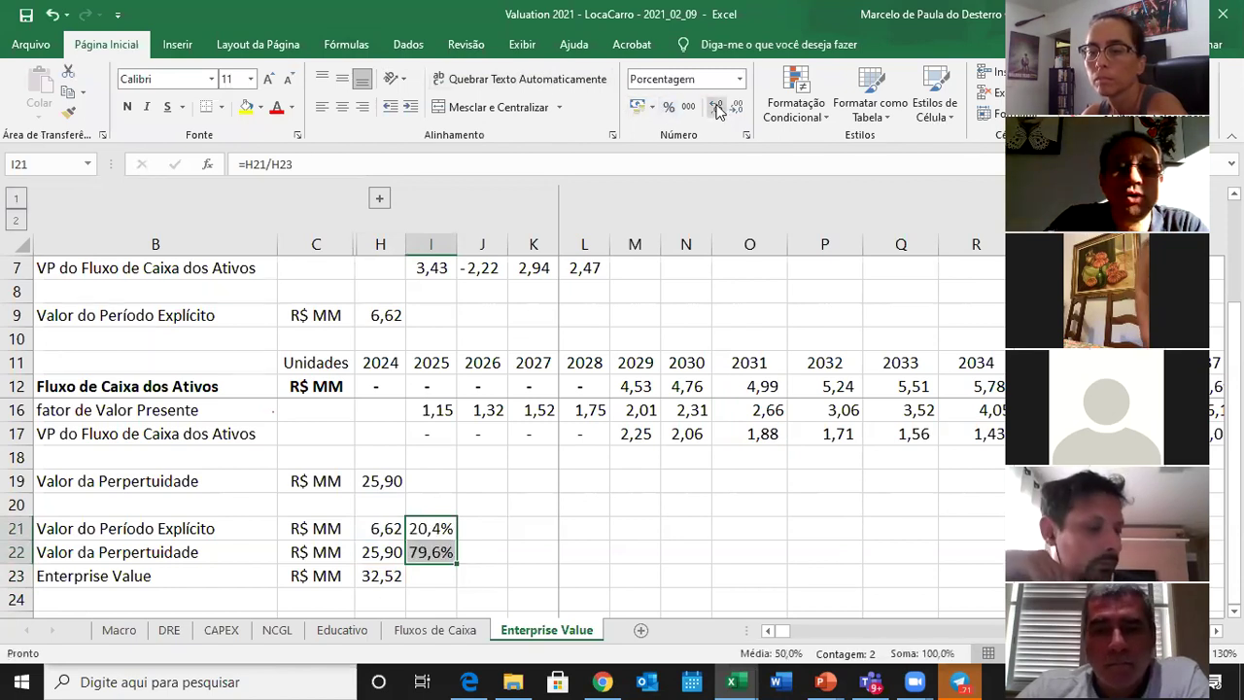
pyautogui.click(447, 551)
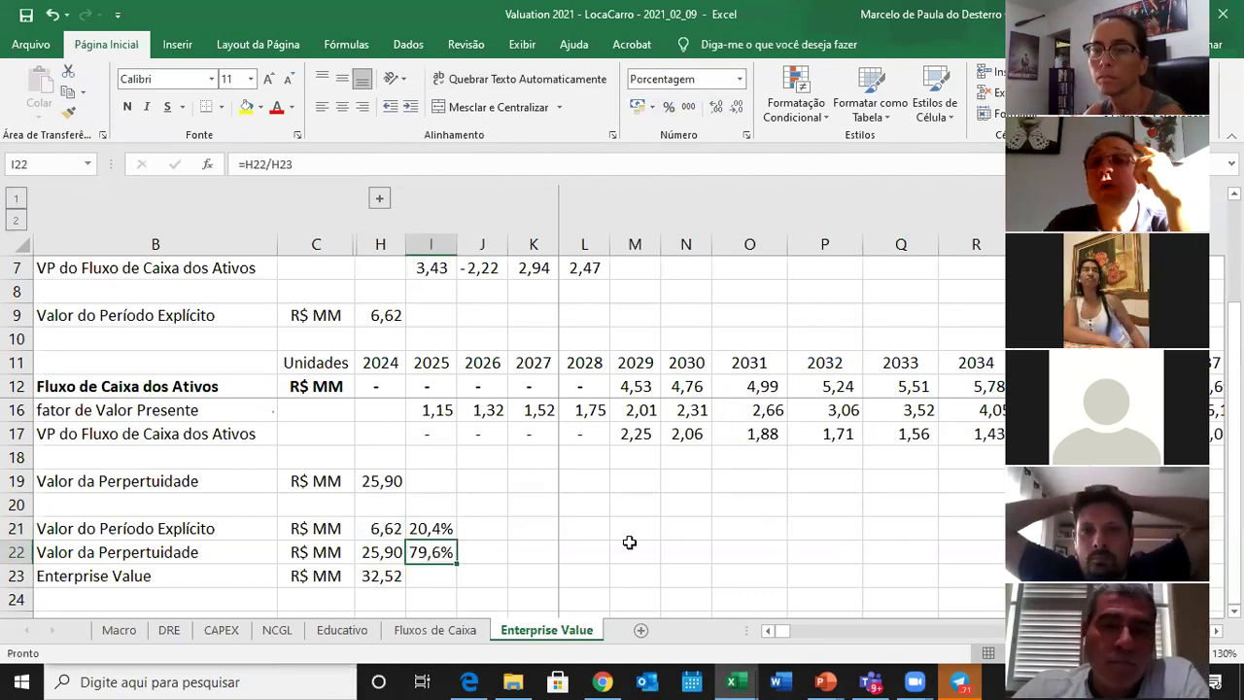
# Switch to the Valuation 2020 Aula Enterprise Value presentation in PowerPoint and view slide 6 on the Enterprise Value calculation and slide 5 on the WACC.
pyautogui.click(822, 681)
pyautogui.click(627, 598)
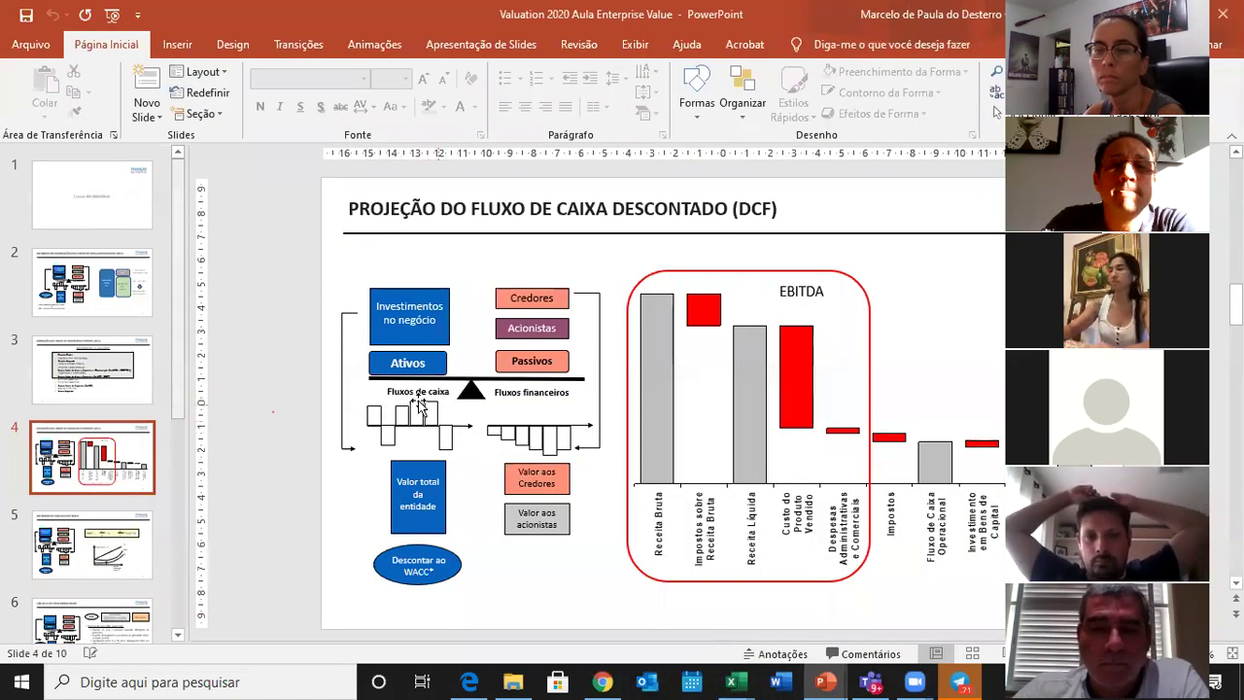
pyautogui.scroll(-3, 418, 409)
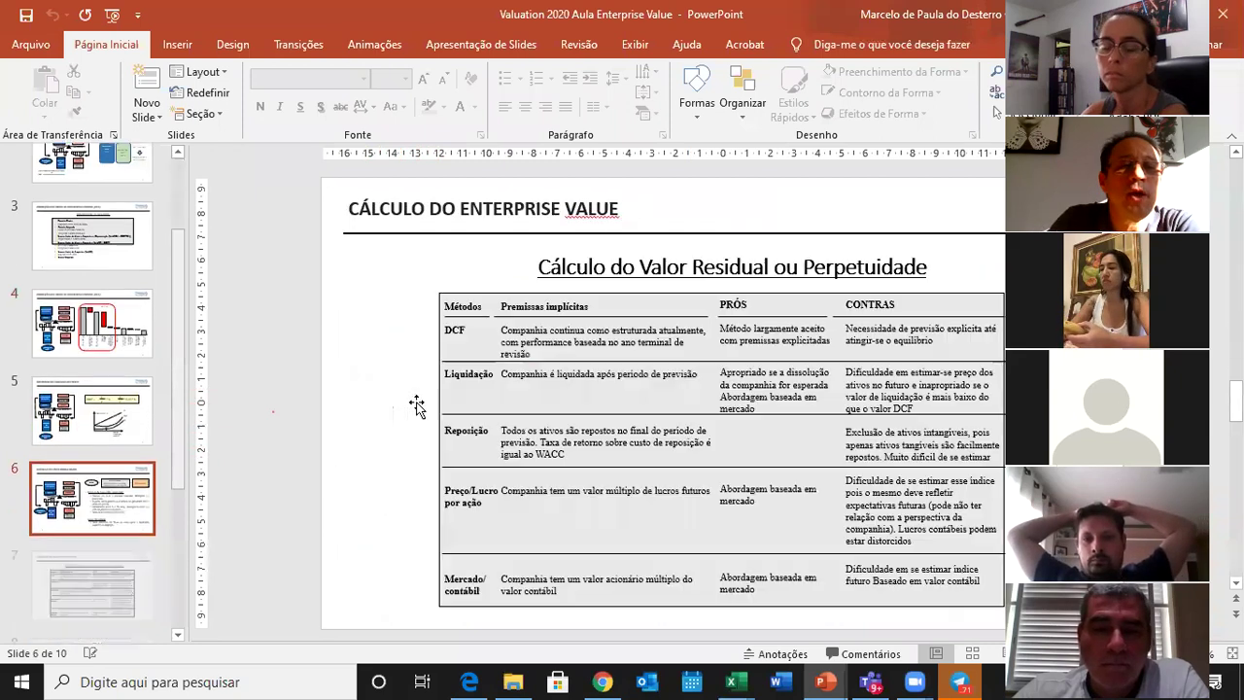
pyautogui.scroll(1, 416, 404)
pyautogui.click(416, 404)
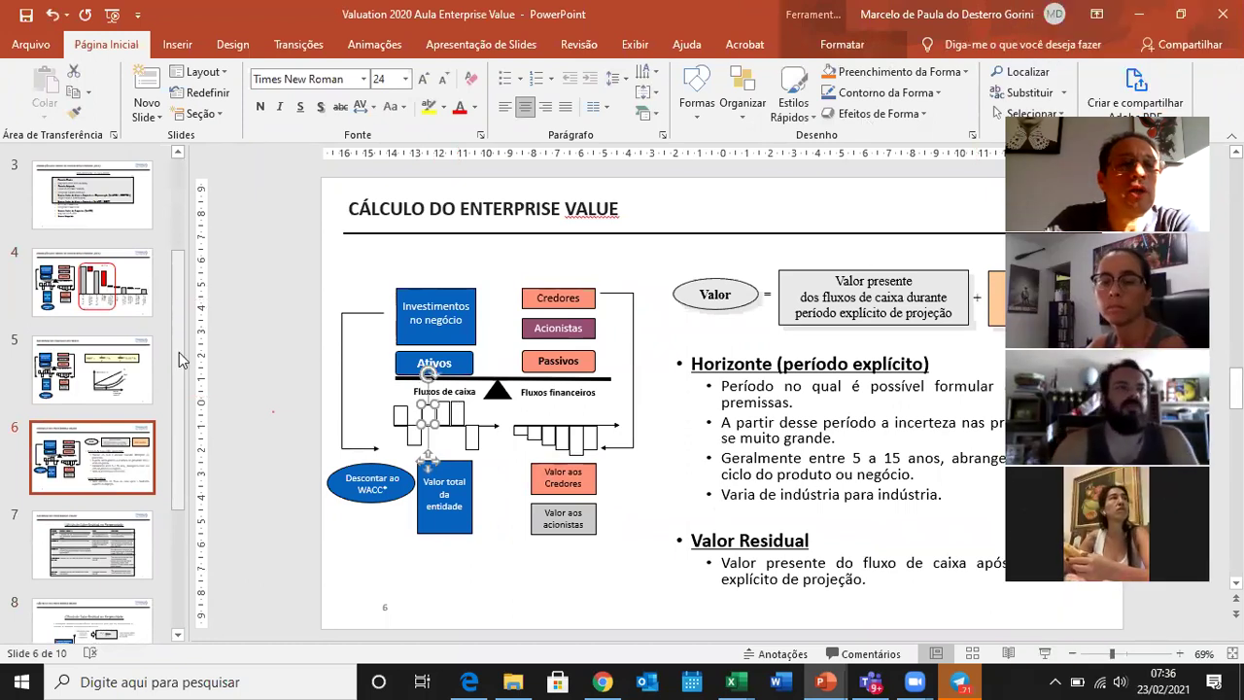
pyautogui.click(78, 385)
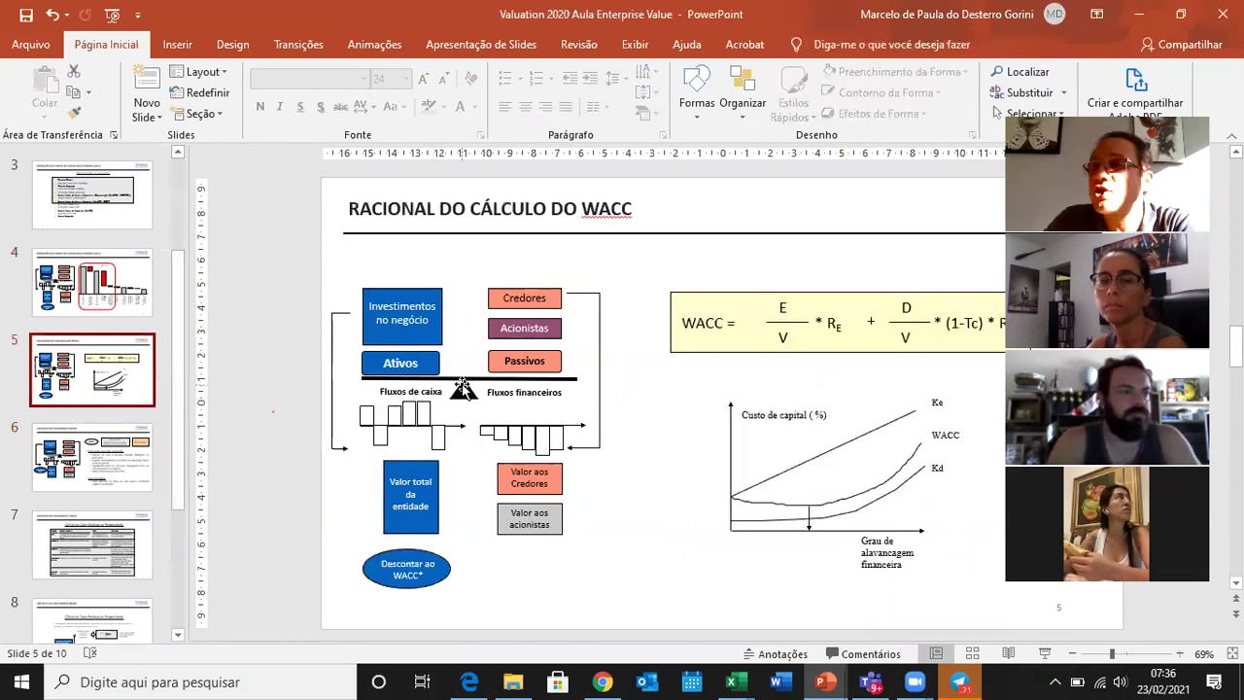